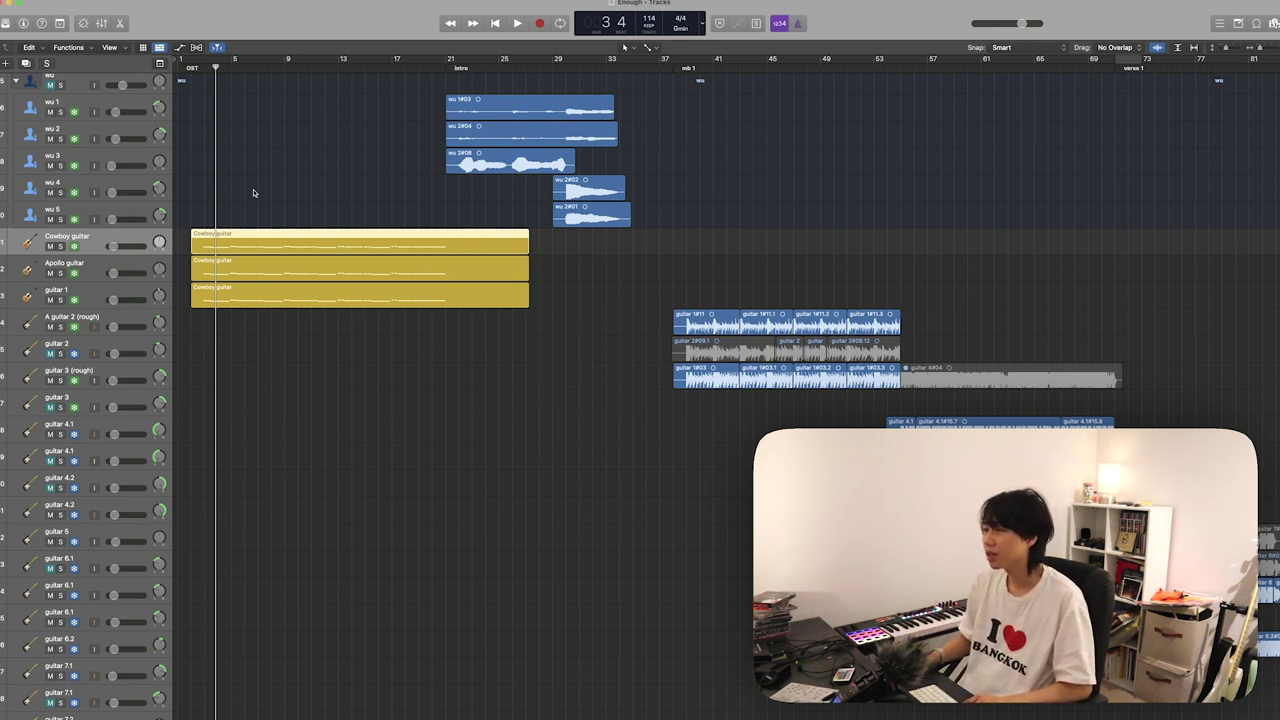
- Solo the Cowboy guitar track and play its region from bar 3
left_click(253, 193)
left_click(276, 235)
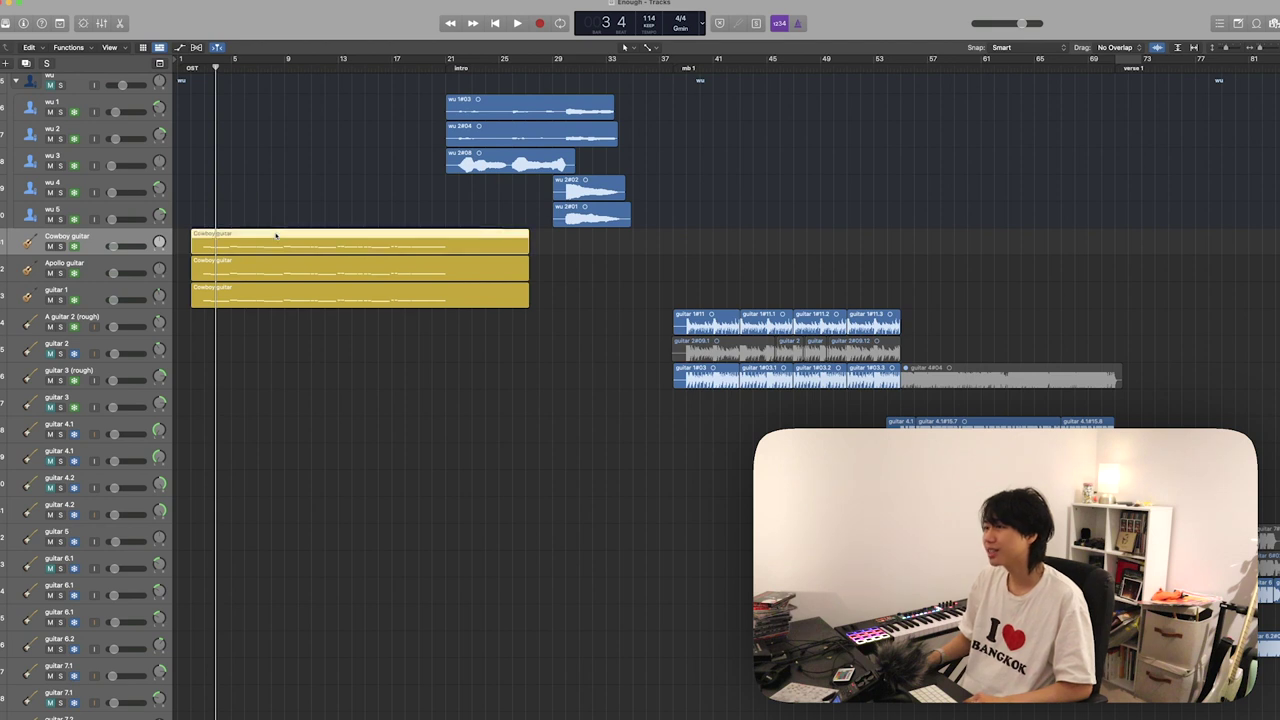
key("ctrl+s")
key("ctrl+s")
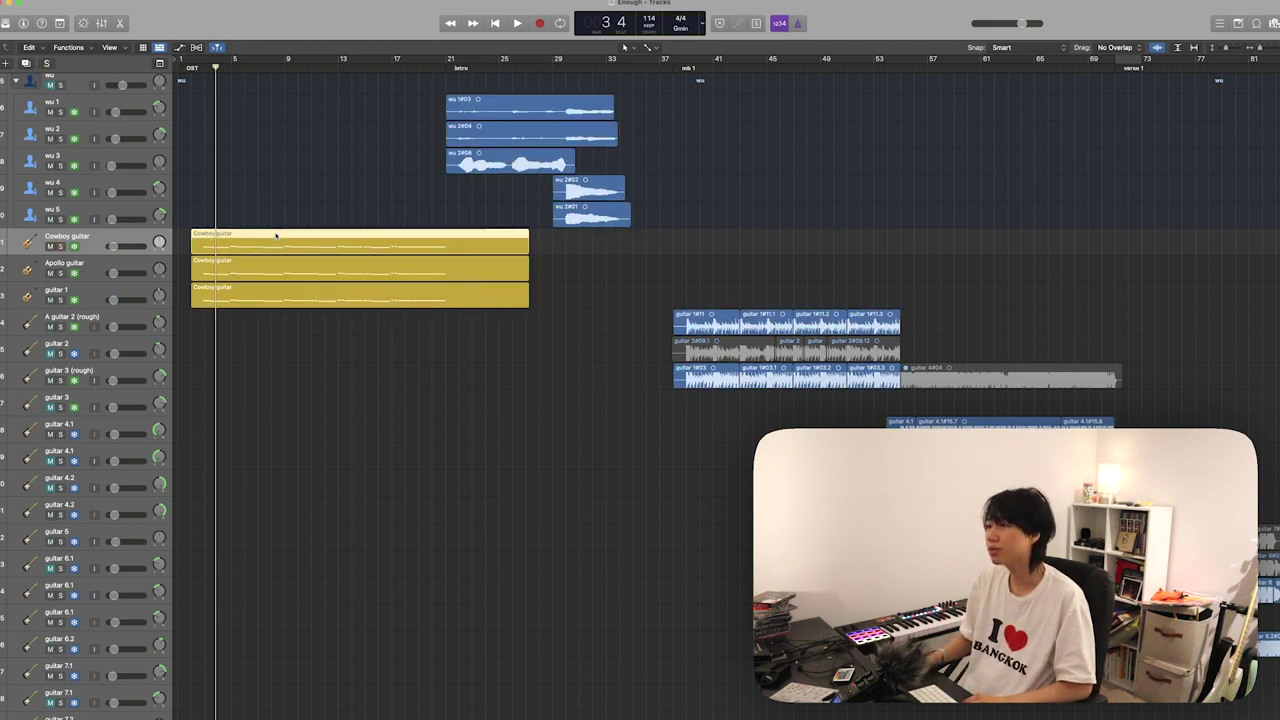
key("ctrl+s")
key("Return")
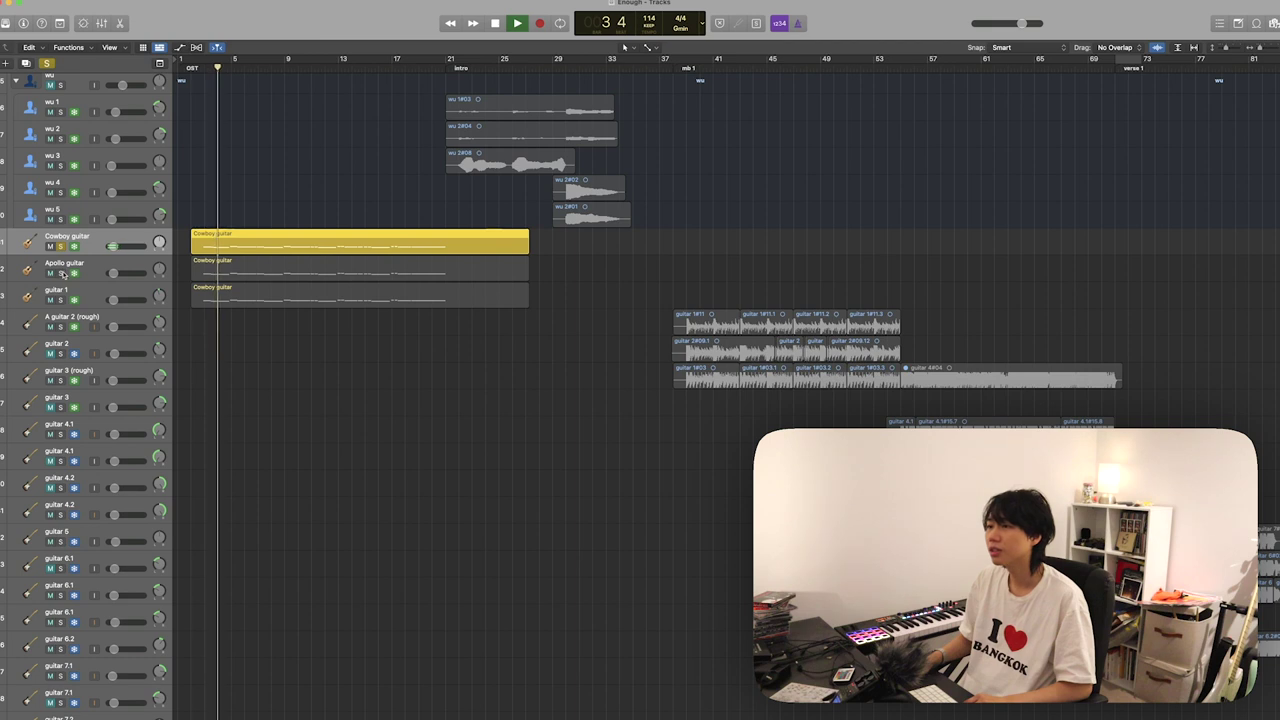
- Audition the Apollo guitar and guitar 1 tracks one after the other in solo, and clear the solo
key("space")
key("Down")
key("space")
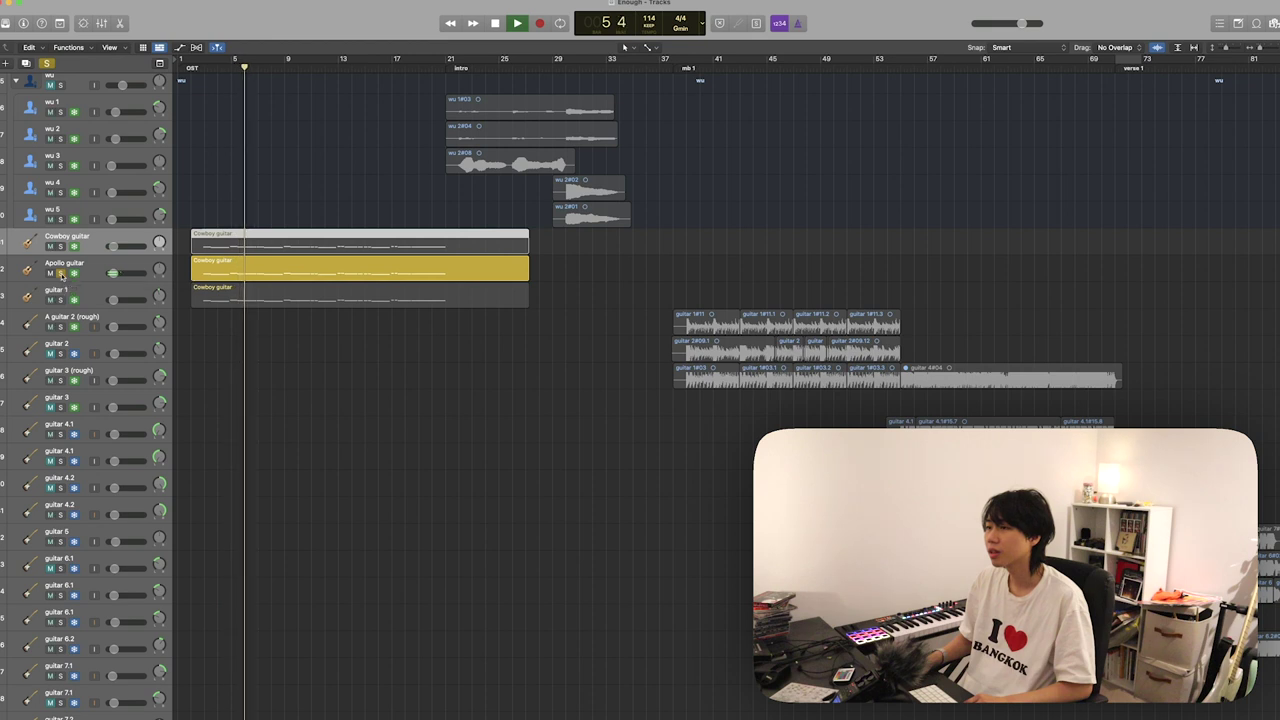
key("space")
key("Down")
key("space")
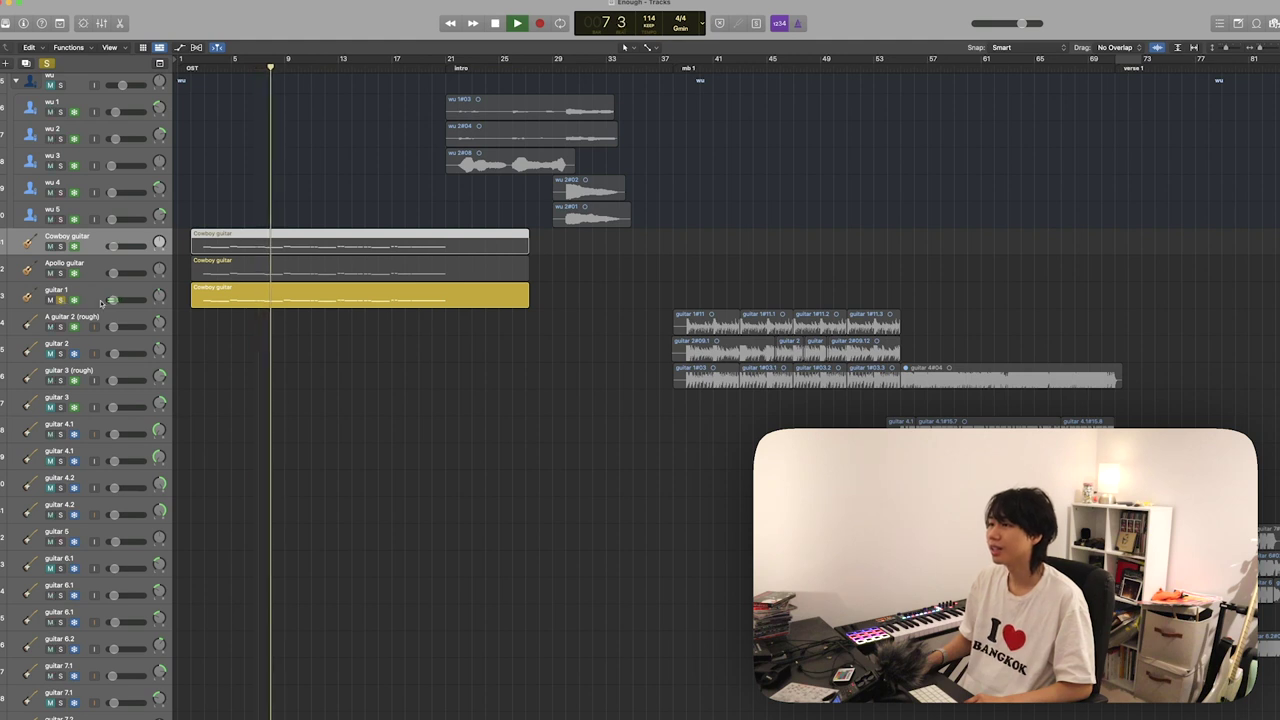
key("space")
key("super+a")
- Examine the arrangement's tracks from the guitars through bass, synth and wobble to waterdrum and wood, and return to the guitars
scroll(357, 364, "down", 4)
scroll(357, 364, "up", 5)
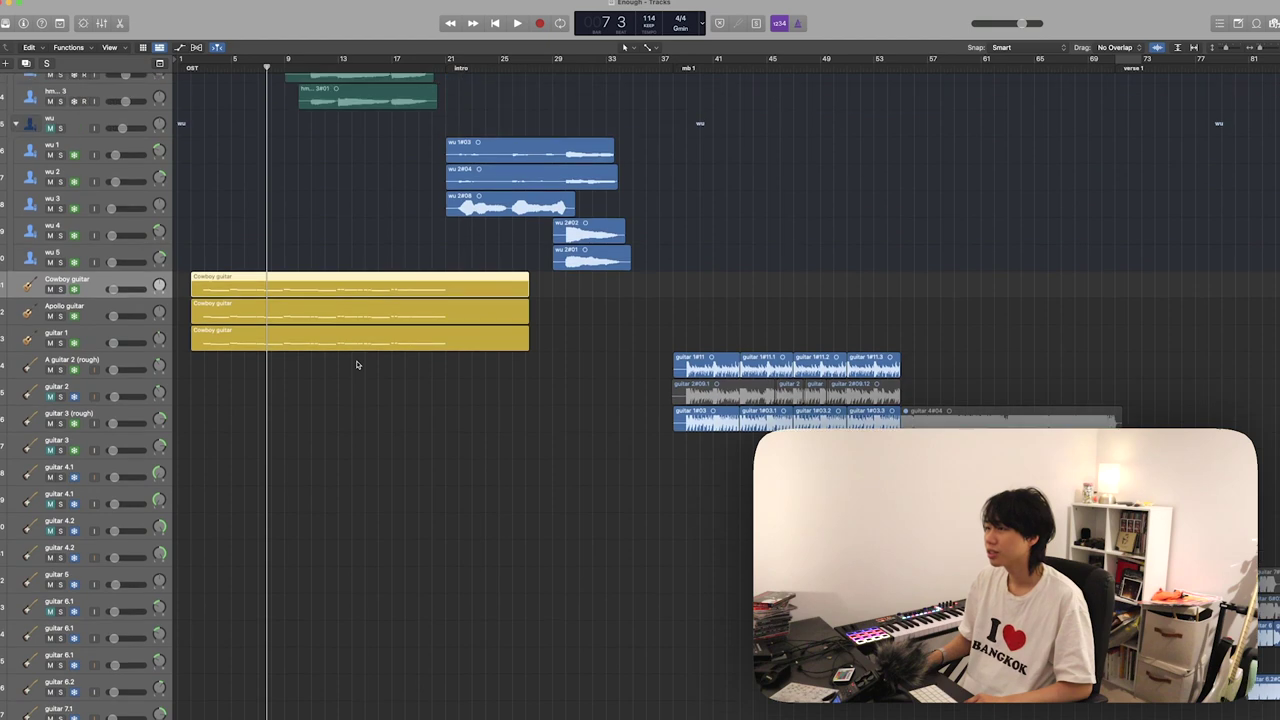
scroll(357, 364, "down", 10)
scroll(357, 364, "down", 12)
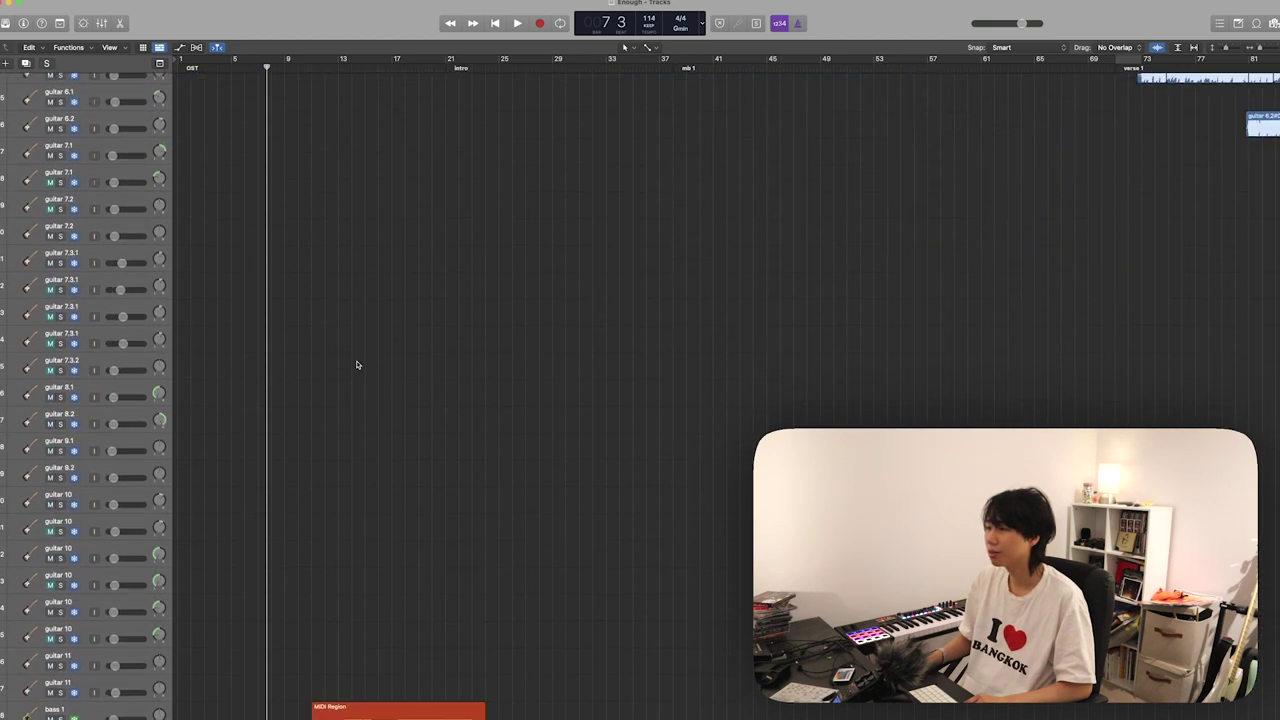
scroll(357, 364, "down", 13)
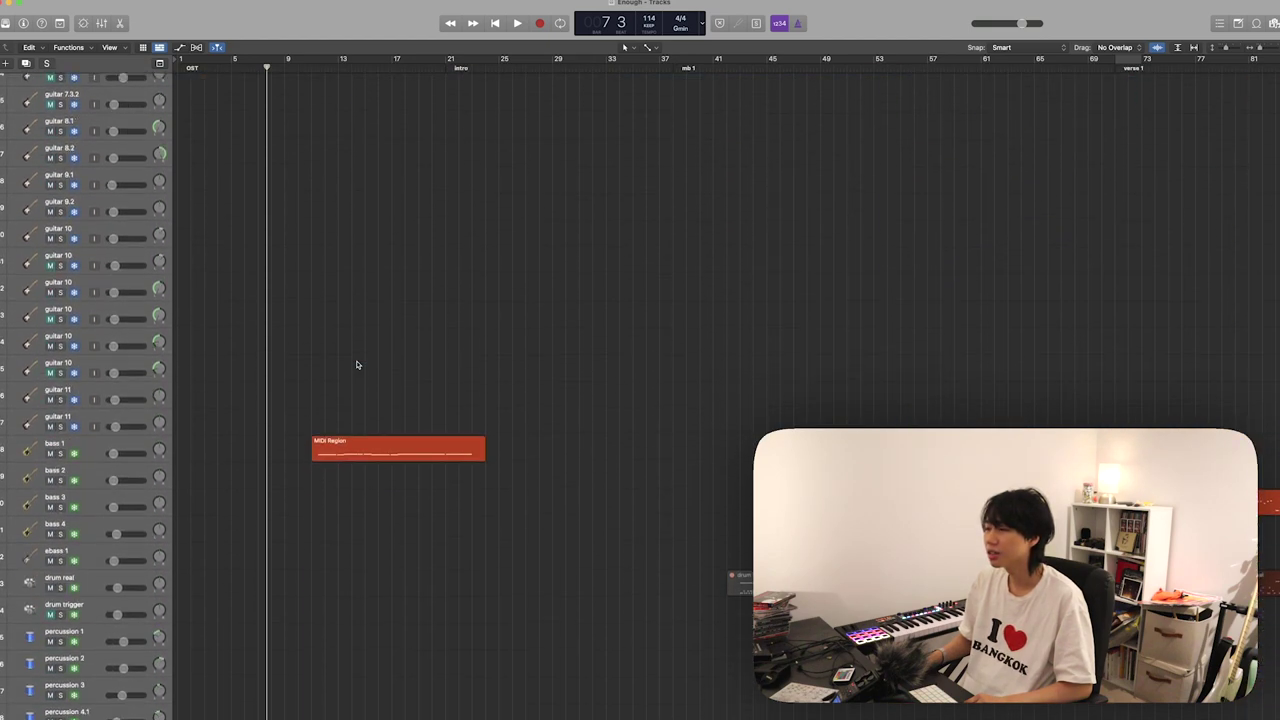
scroll(357, 364, "down", 11)
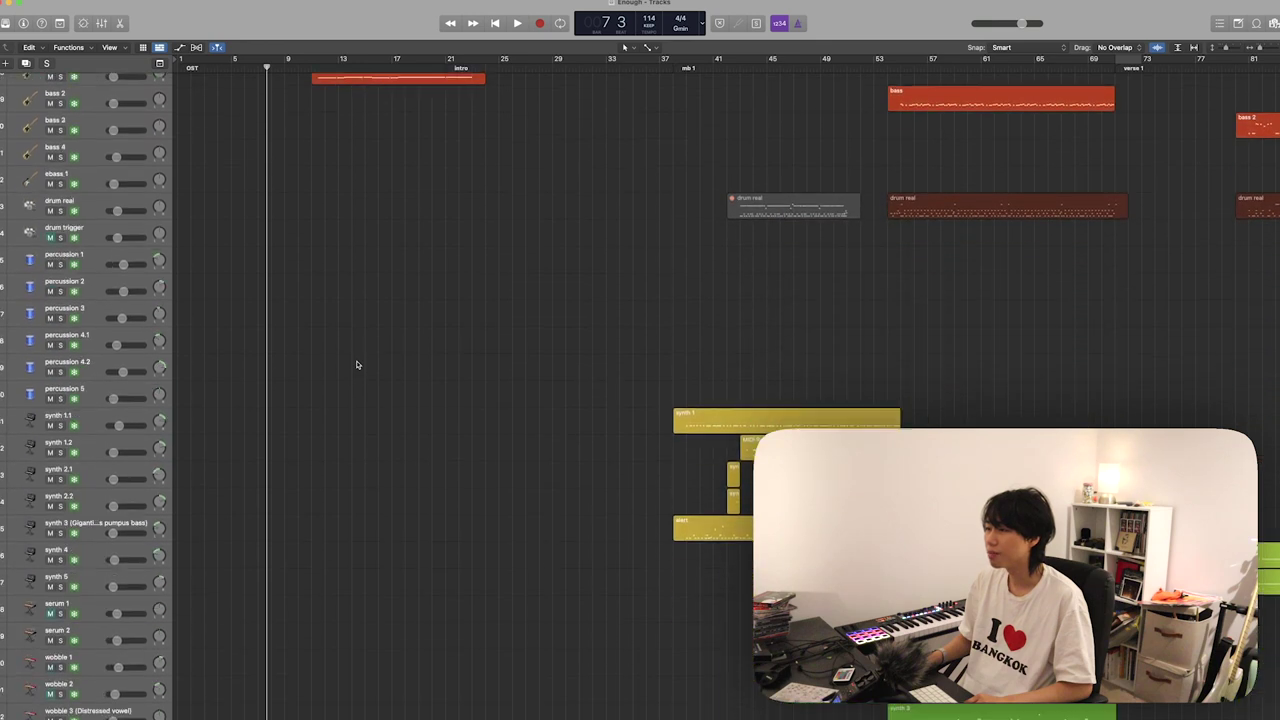
scroll(358, 363, "down", 13)
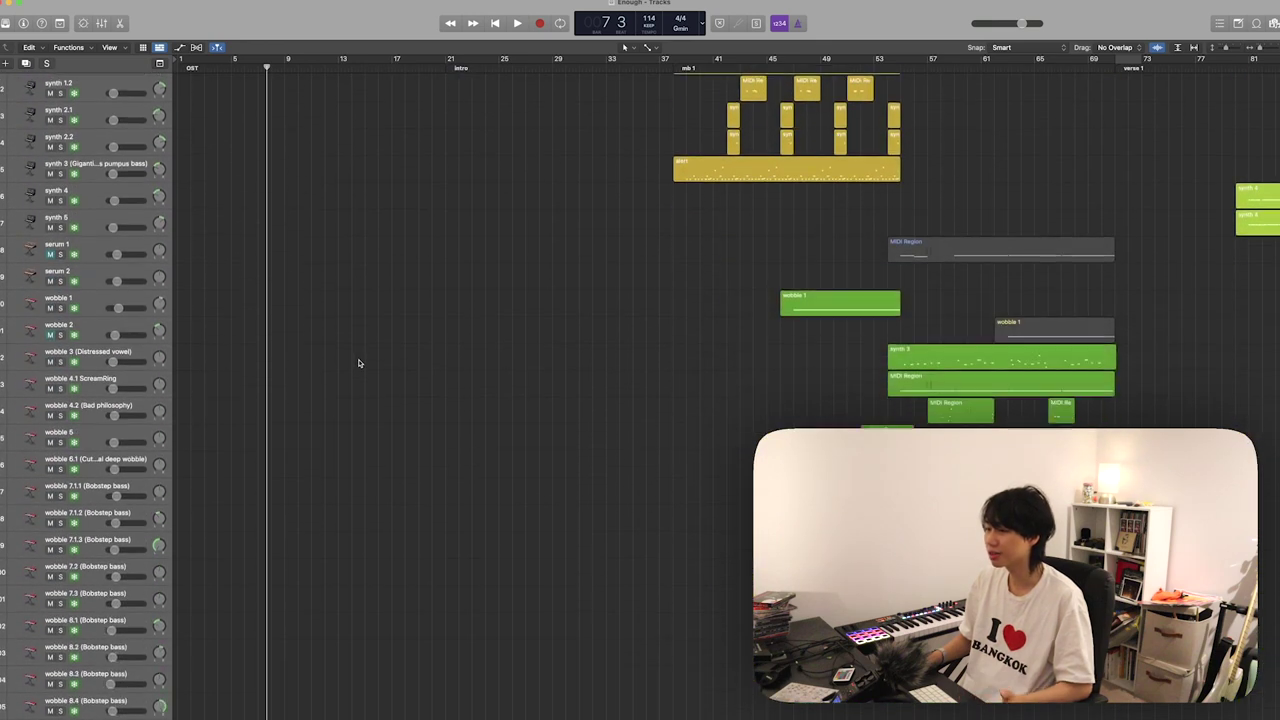
scroll(358, 363, "down", 6)
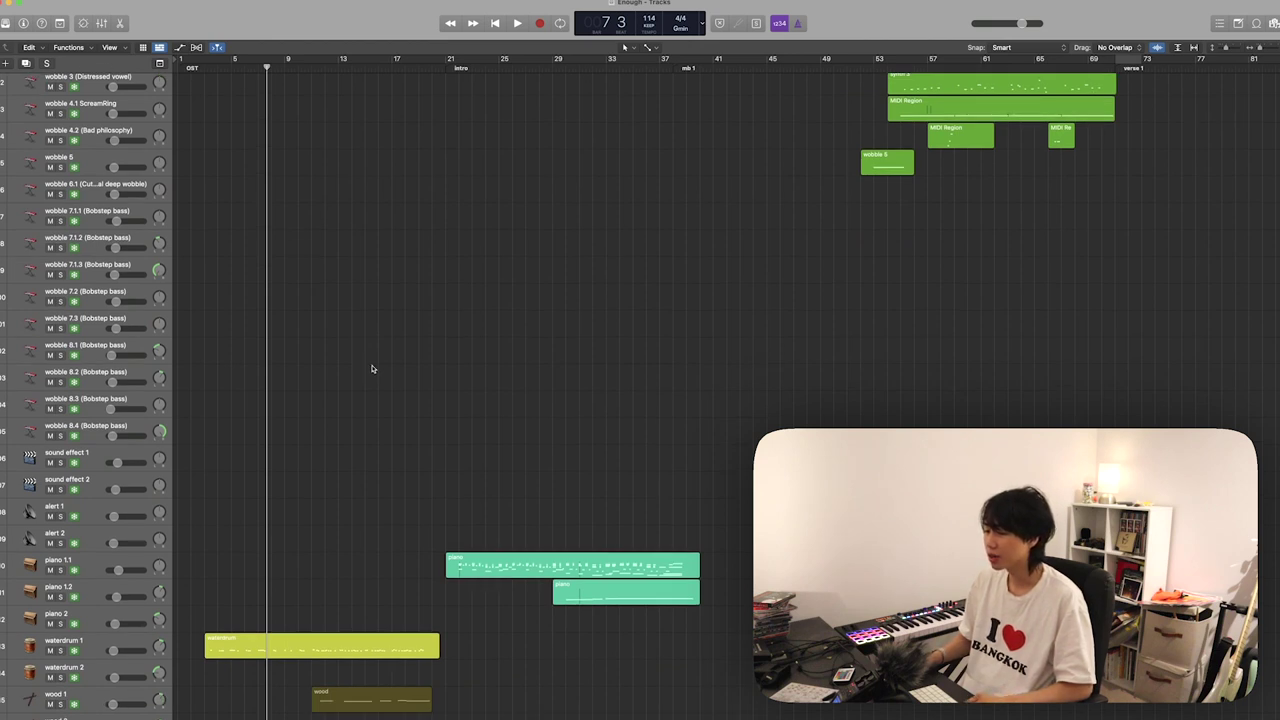
scroll(371, 369, "up", 20)
scroll(371, 369, "up", 15)
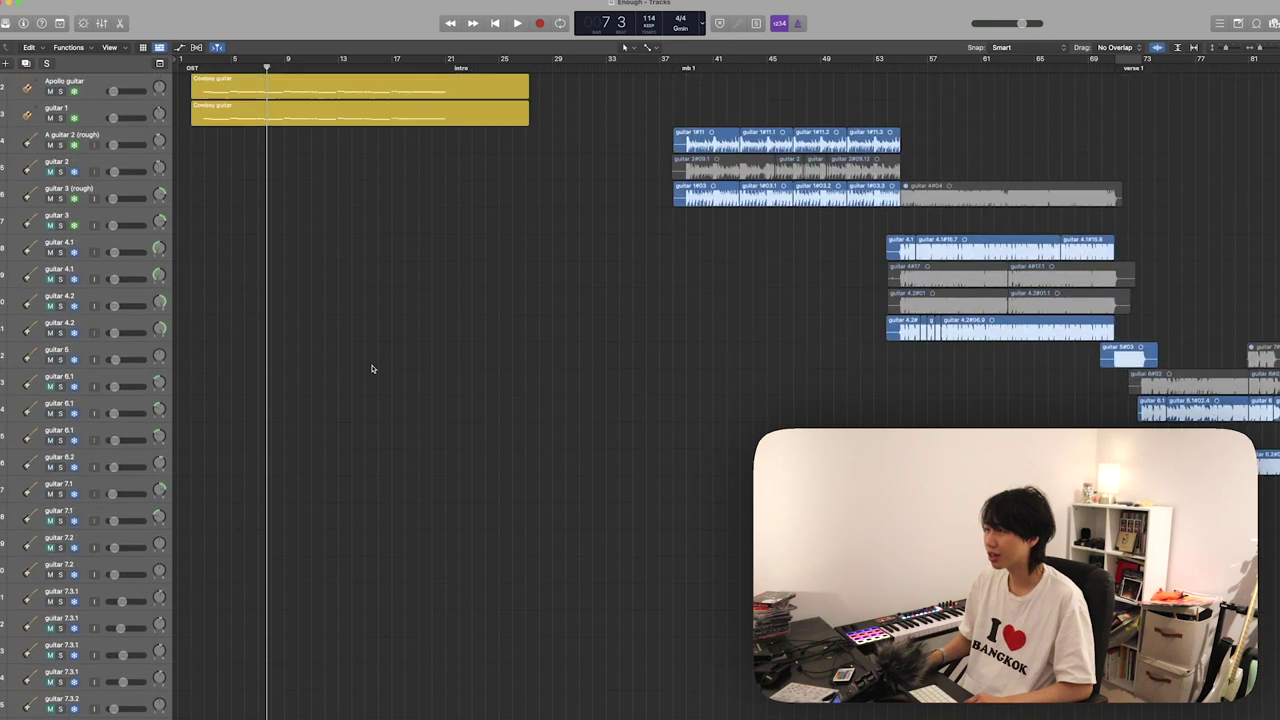
- Play the song from bar 10 and solo bass 1 briefly to hear its MIDI region alone
scroll(320, 140, "up", 3)
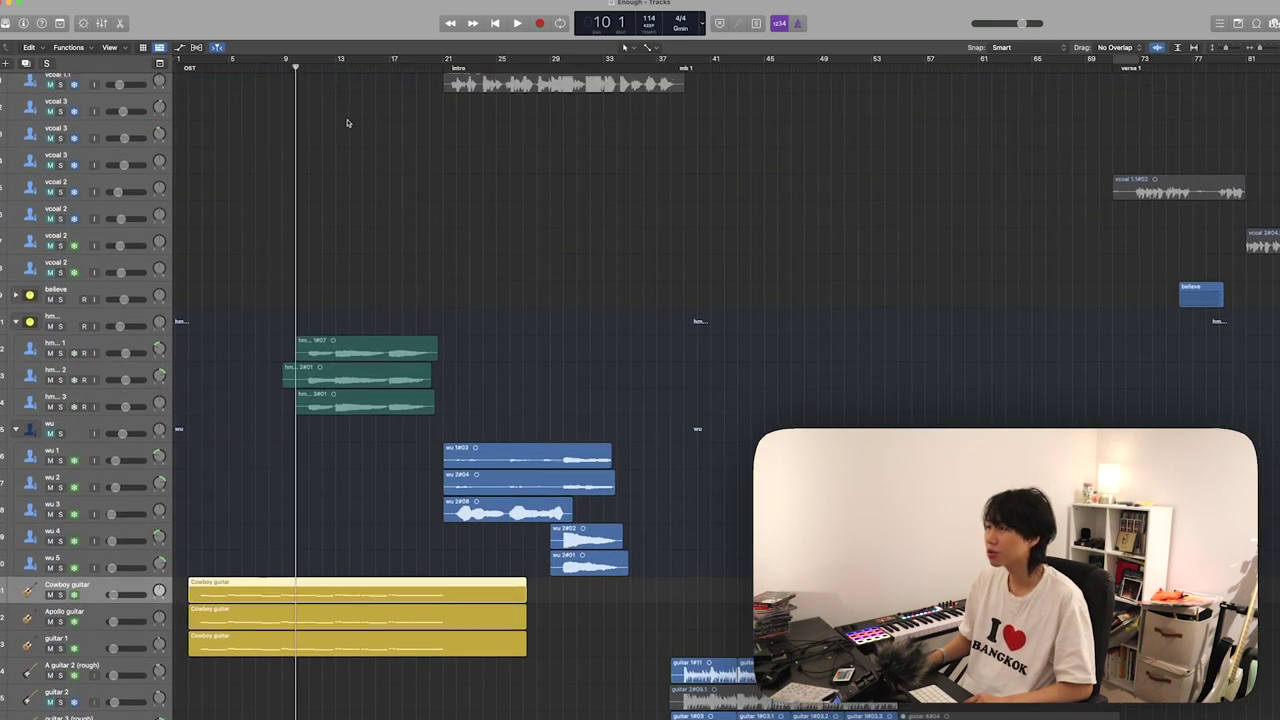
scroll(334, 114, "down", 15)
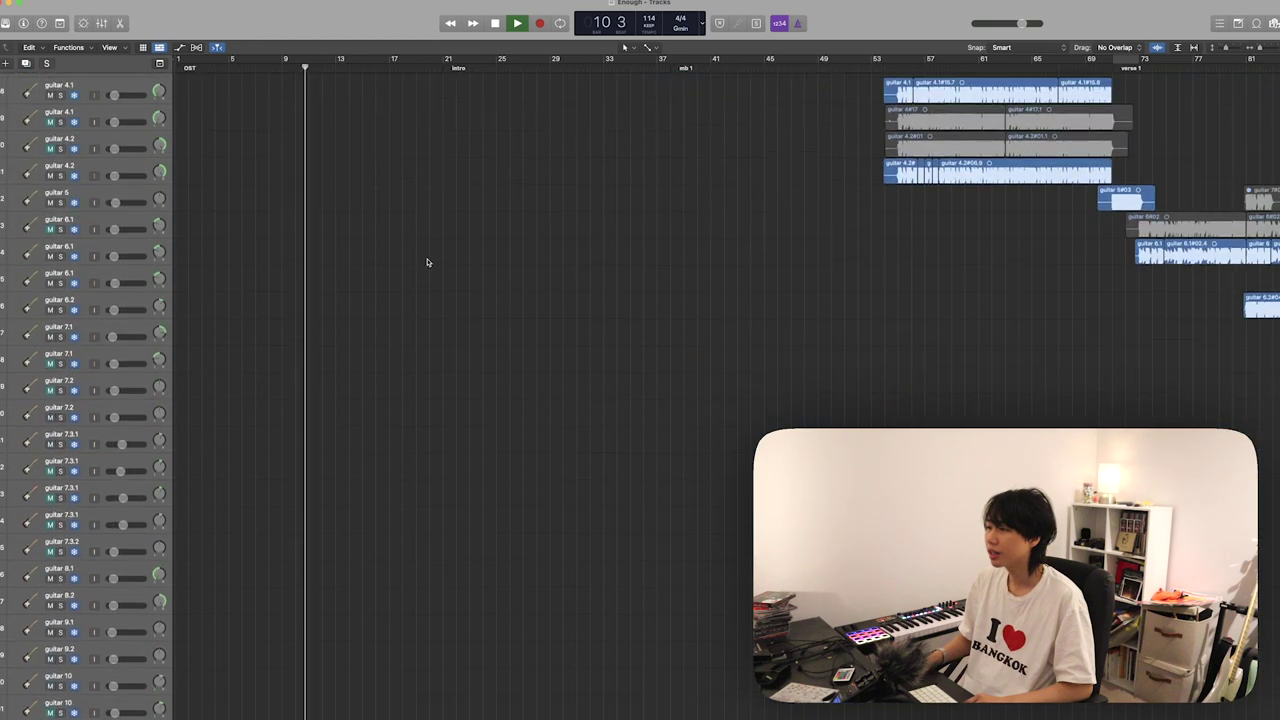
scroll(428, 263, "down", 1)
scroll(428, 270, "up", 3)
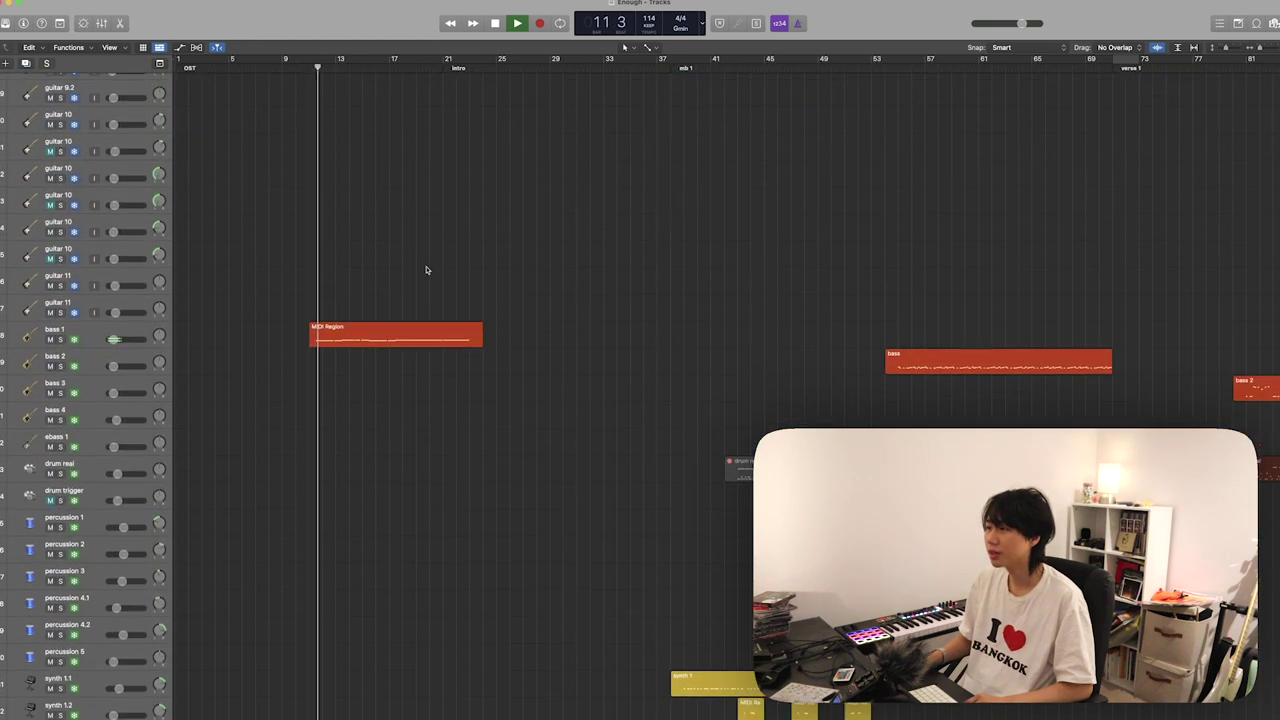
left_click(60, 339)
left_click(461, 344)
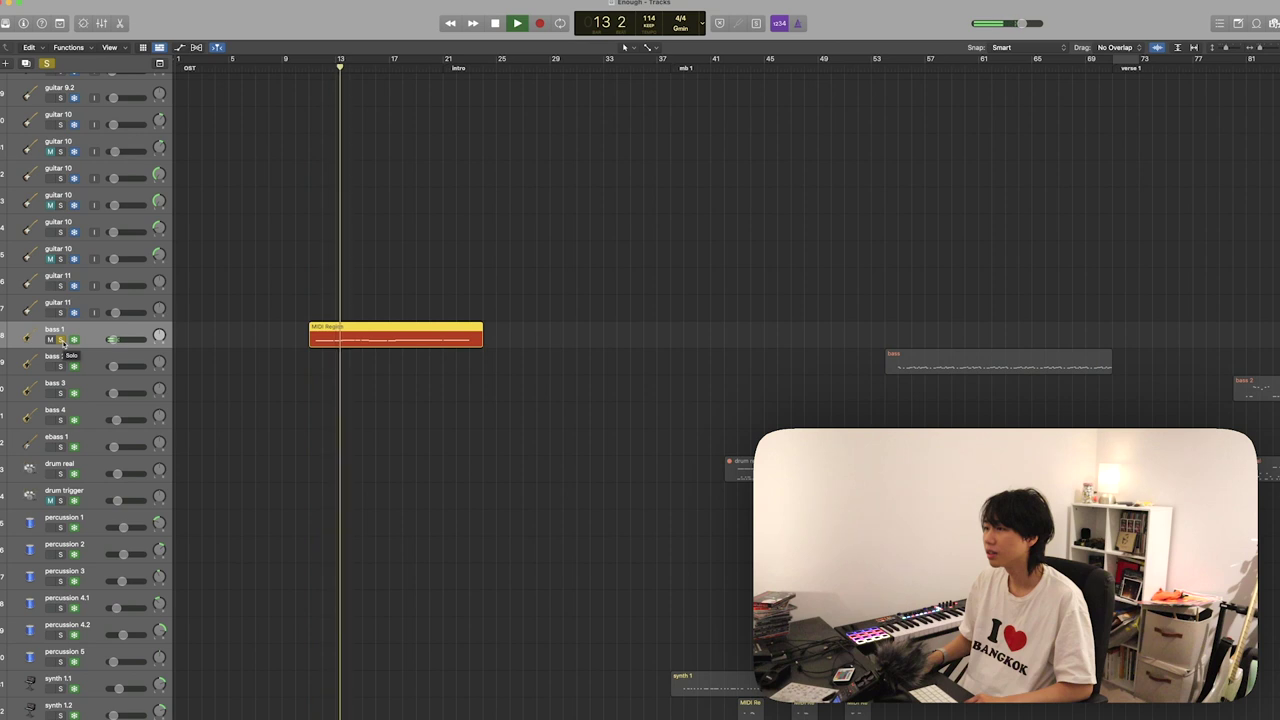
left_click(60, 339)
- Solo the hm... track stack, select its three vocal regions and play them from bar 9
scroll(357, 380, "up", 10)
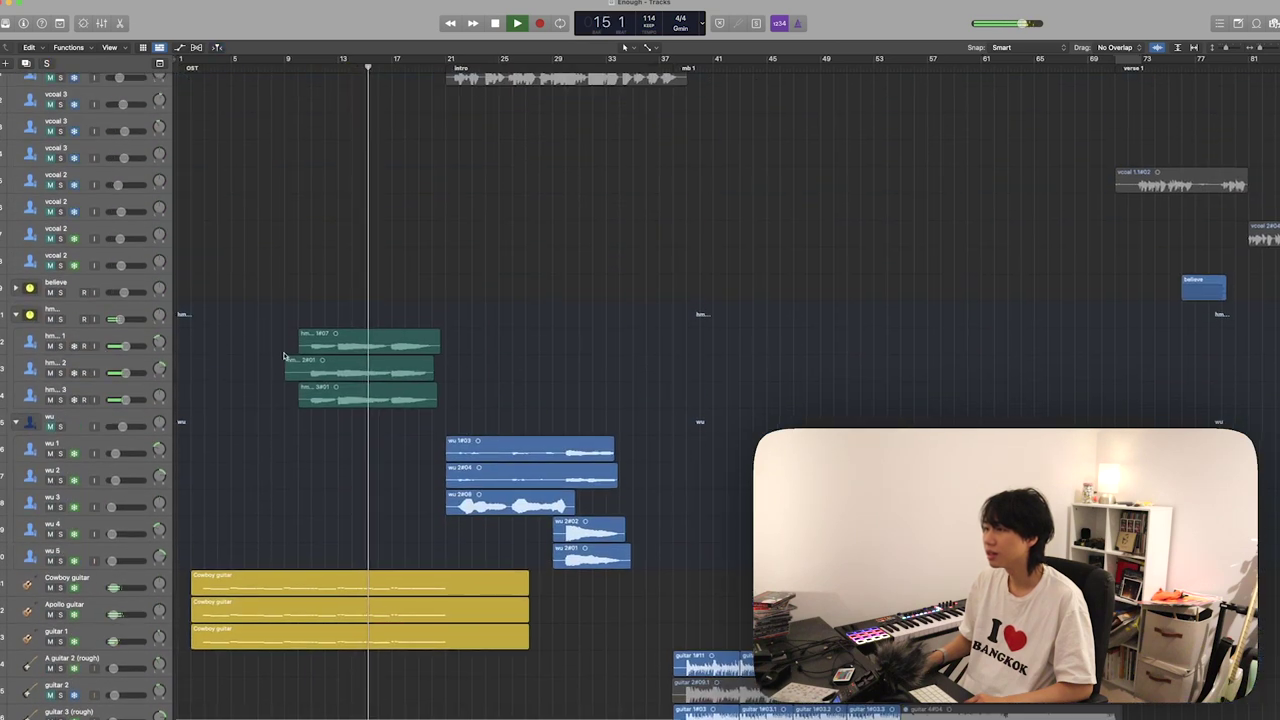
left_click(60, 319)
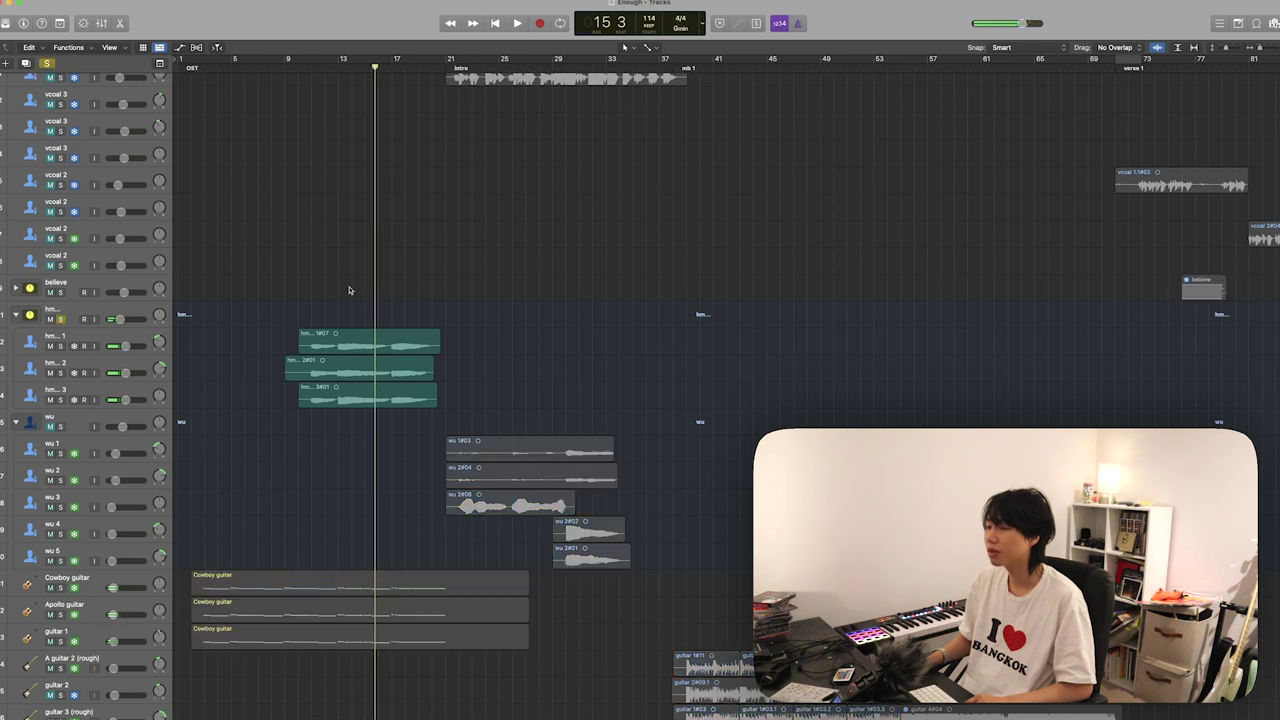
left_click_drag(351, 290, 354, 443)
key("space")
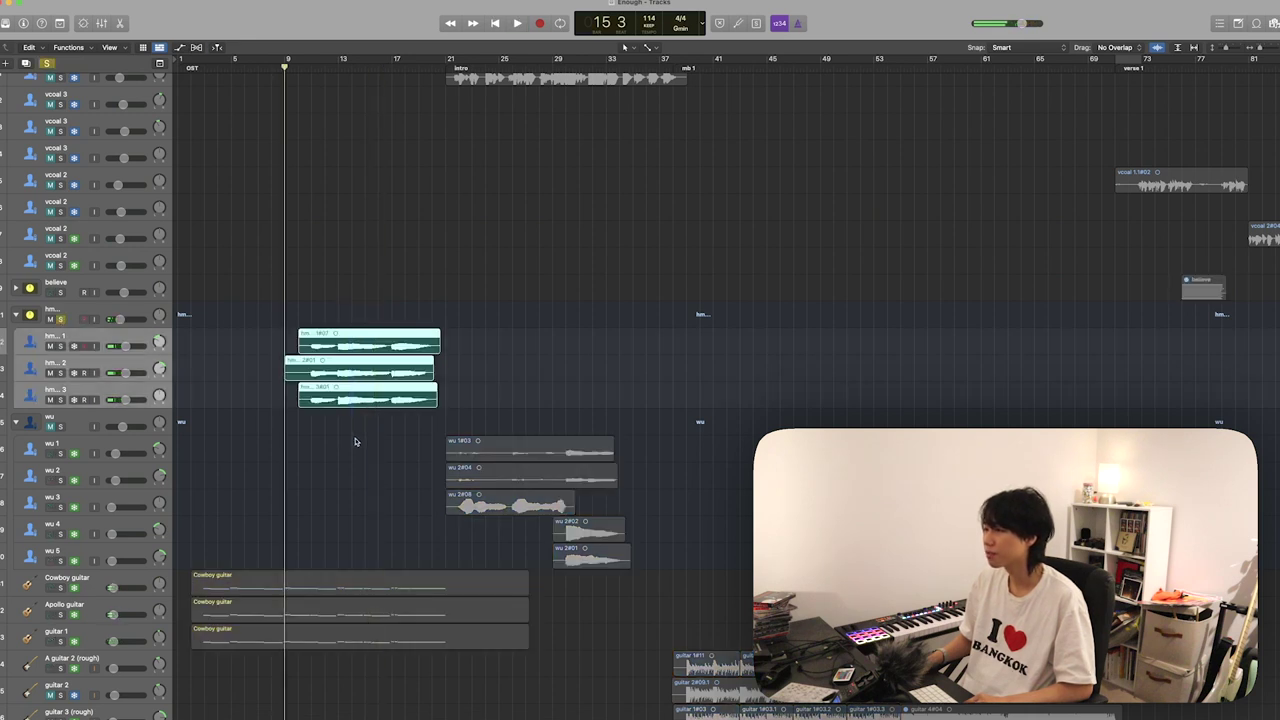
key("space")
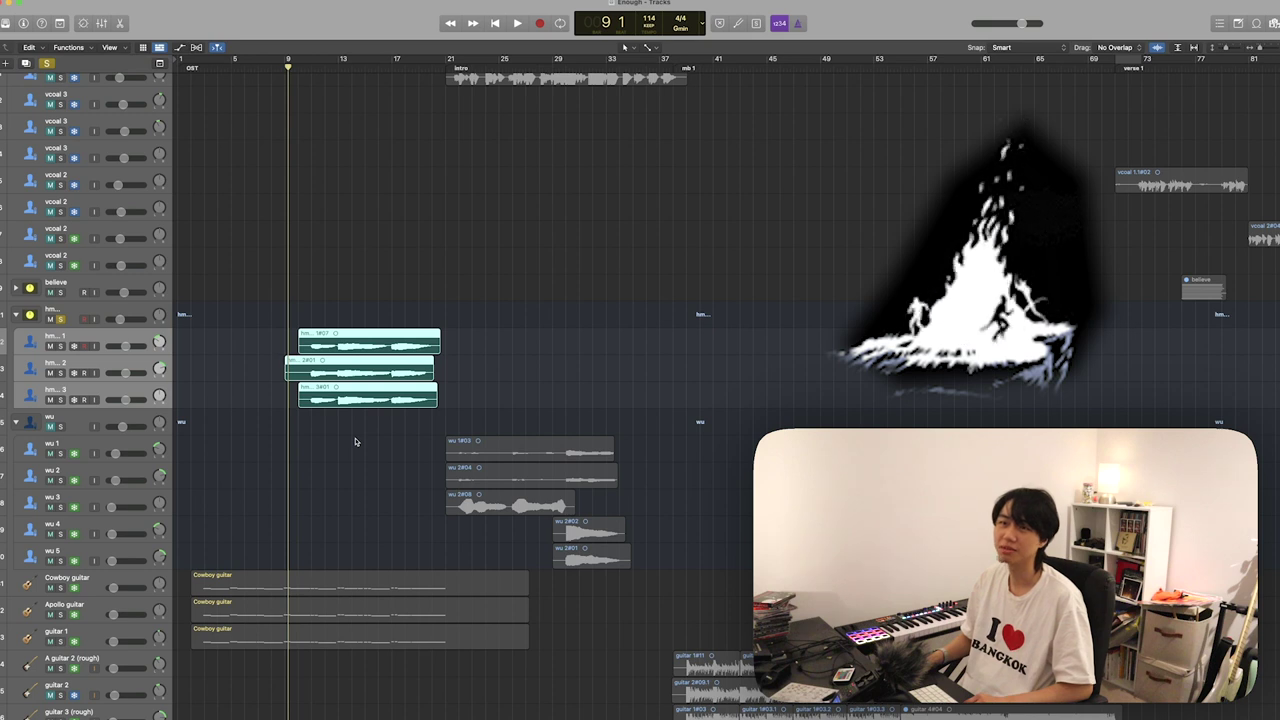
- Listen to the soloed hm... vocals from bar 11 and clear the solo
left_click(375, 393)
left_click(380, 310)
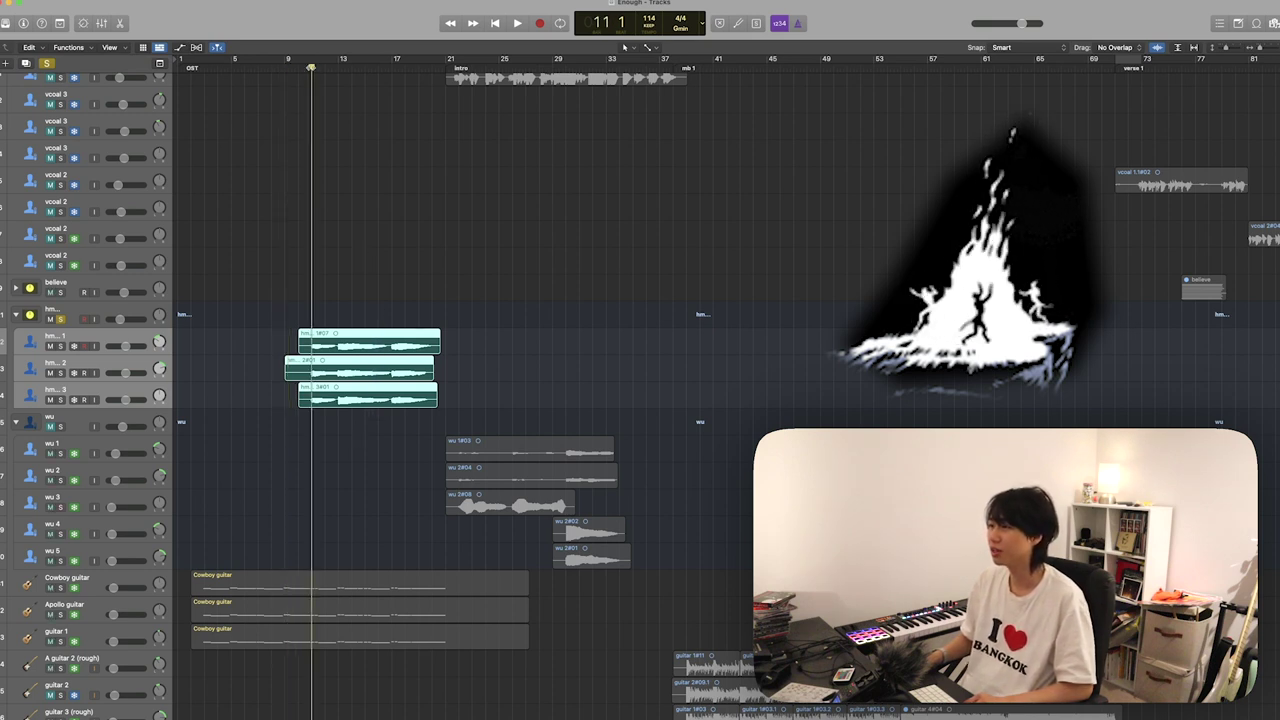
key("space")
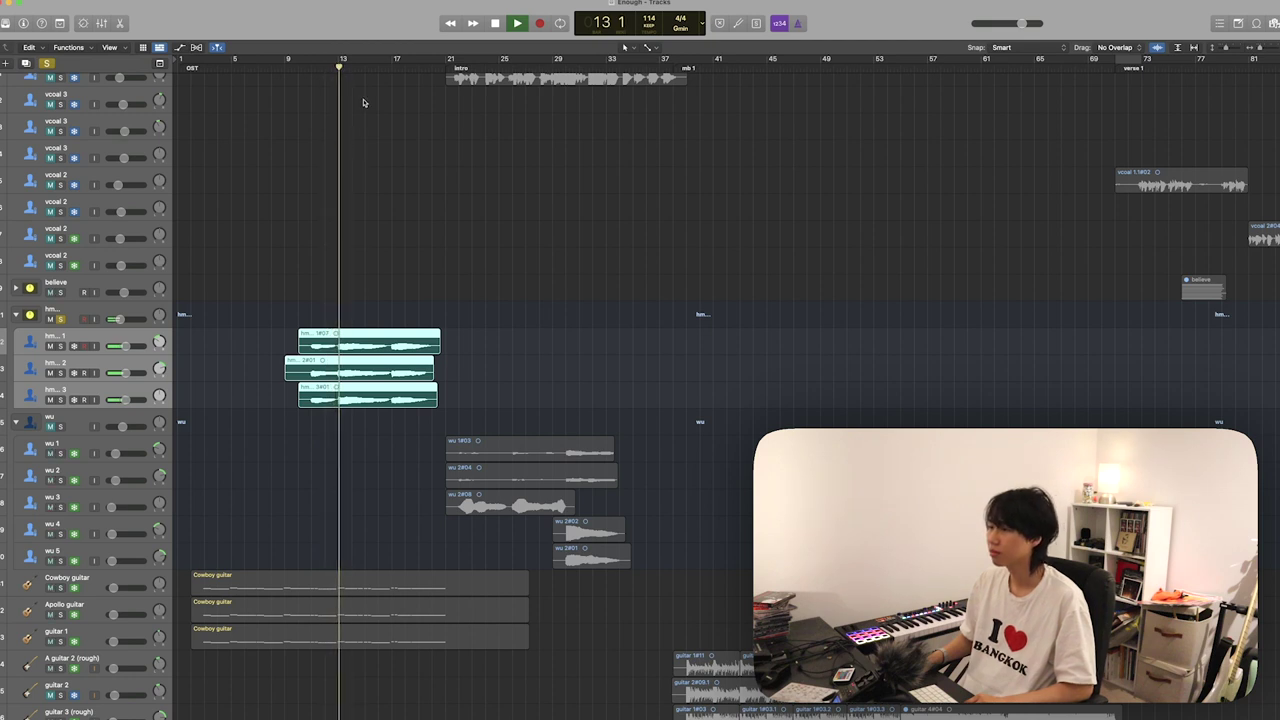
key("space")
left_click(237, 281)
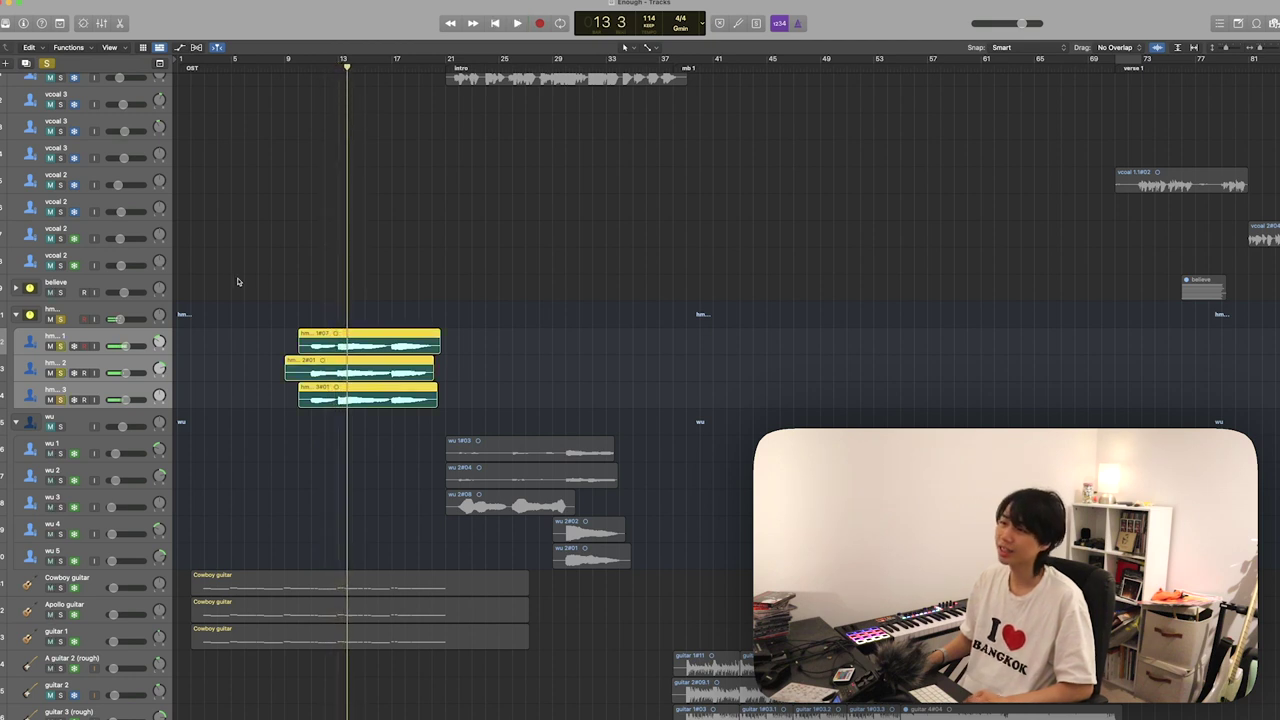
key("s")
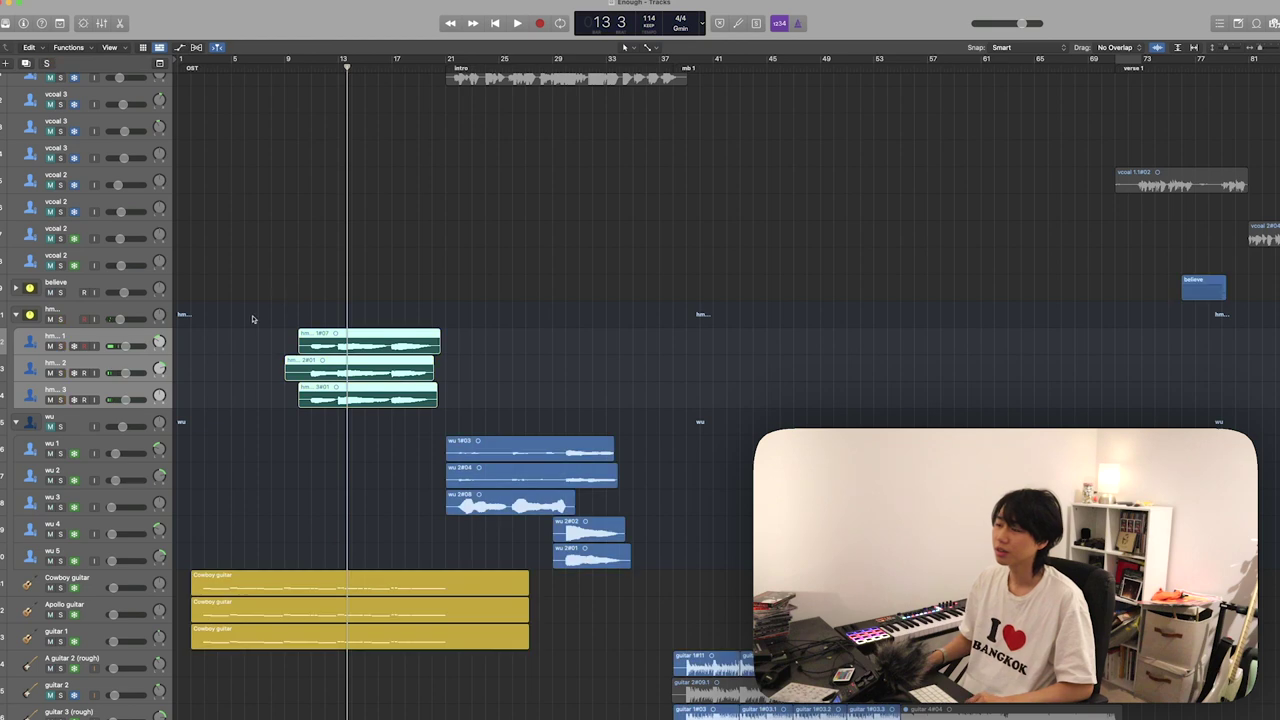
- Solo waterdrum 1, play its region from bar 3, and clear the solo
scroll(376, 518, "down", 10)
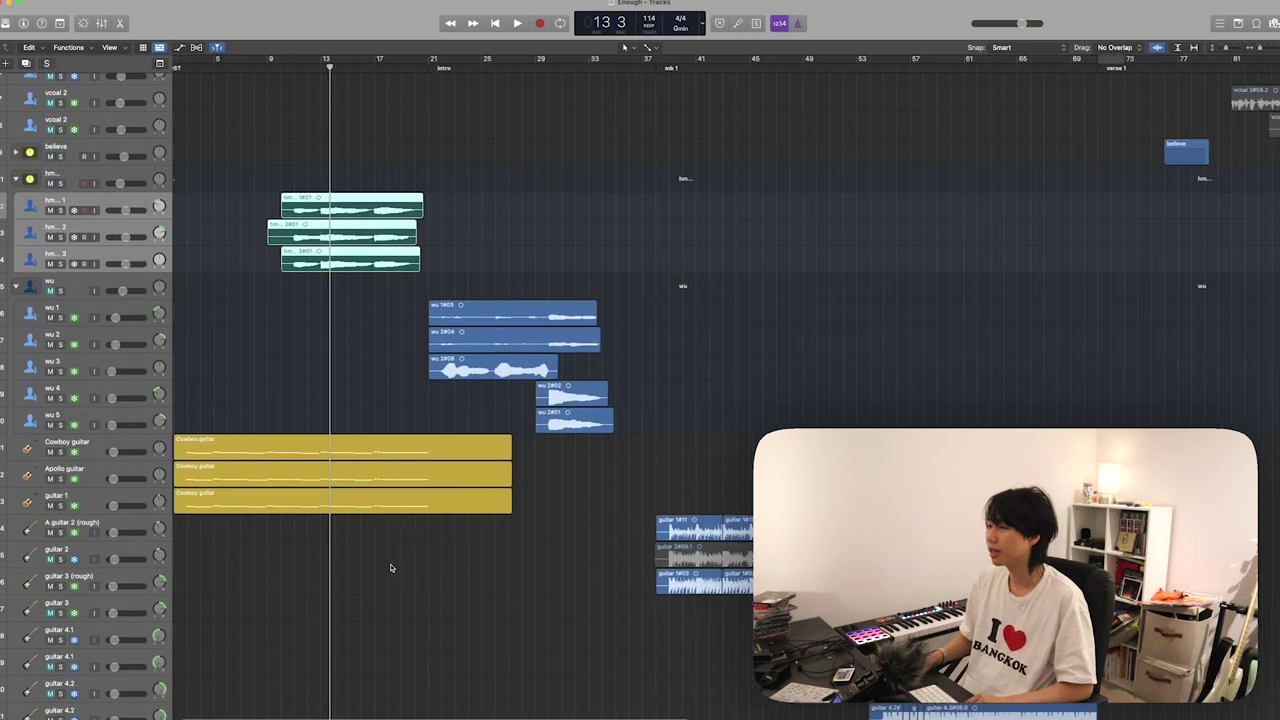
scroll(391, 568, "up", 1)
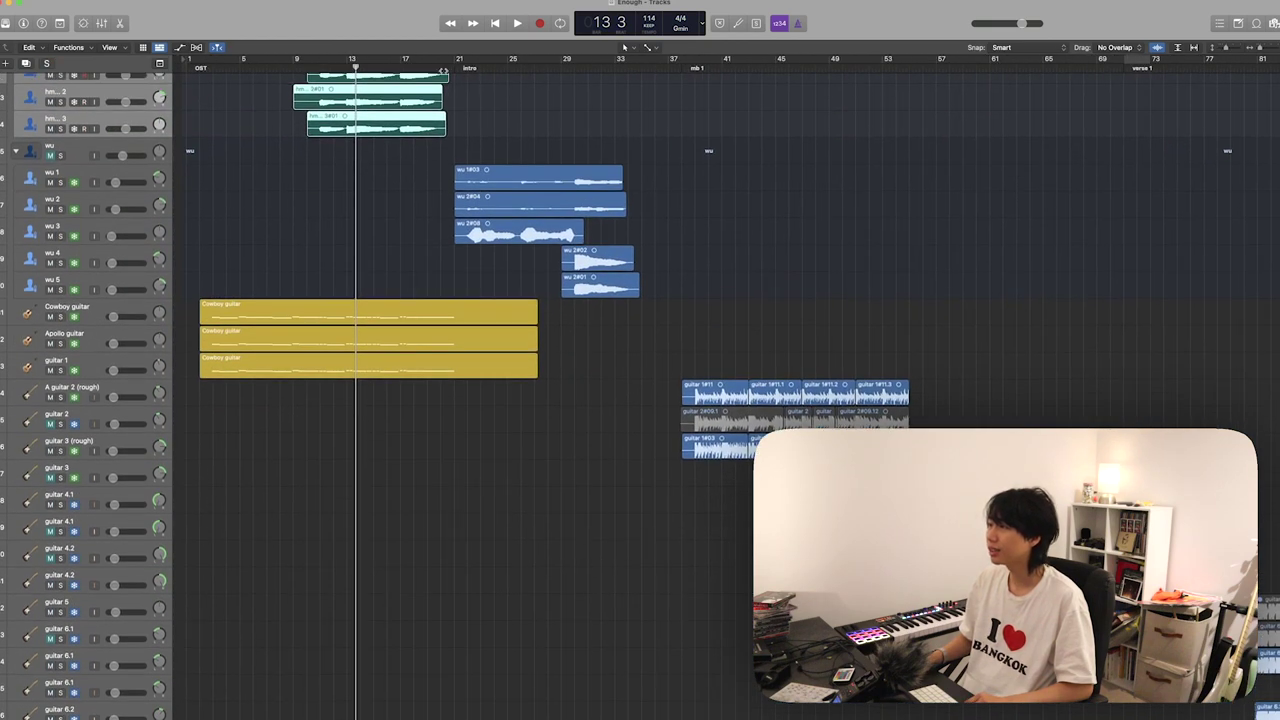
left_click(428, 60)
scroll(445, 131, "down", 2)
scroll(445, 131, "up", 2)
scroll(445, 131, "down", 15)
scroll(445, 131, "up", 15)
left_click(323, 208)
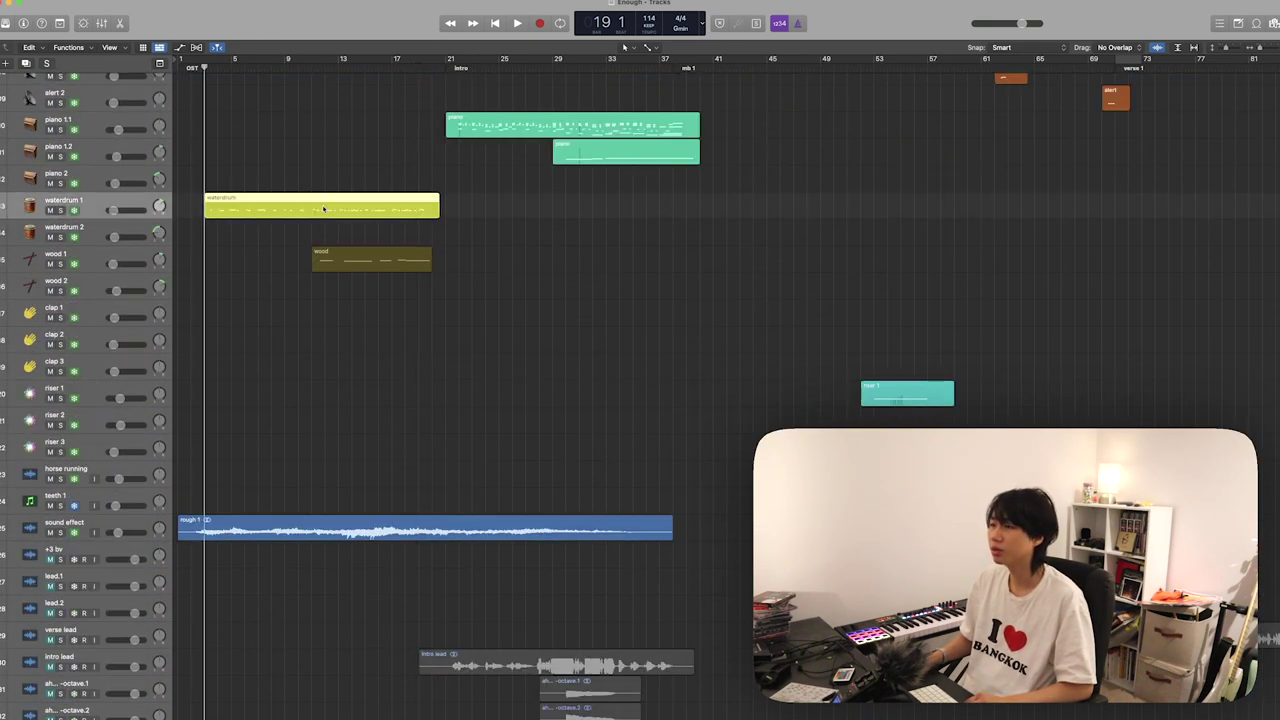
key("s")
key("space")
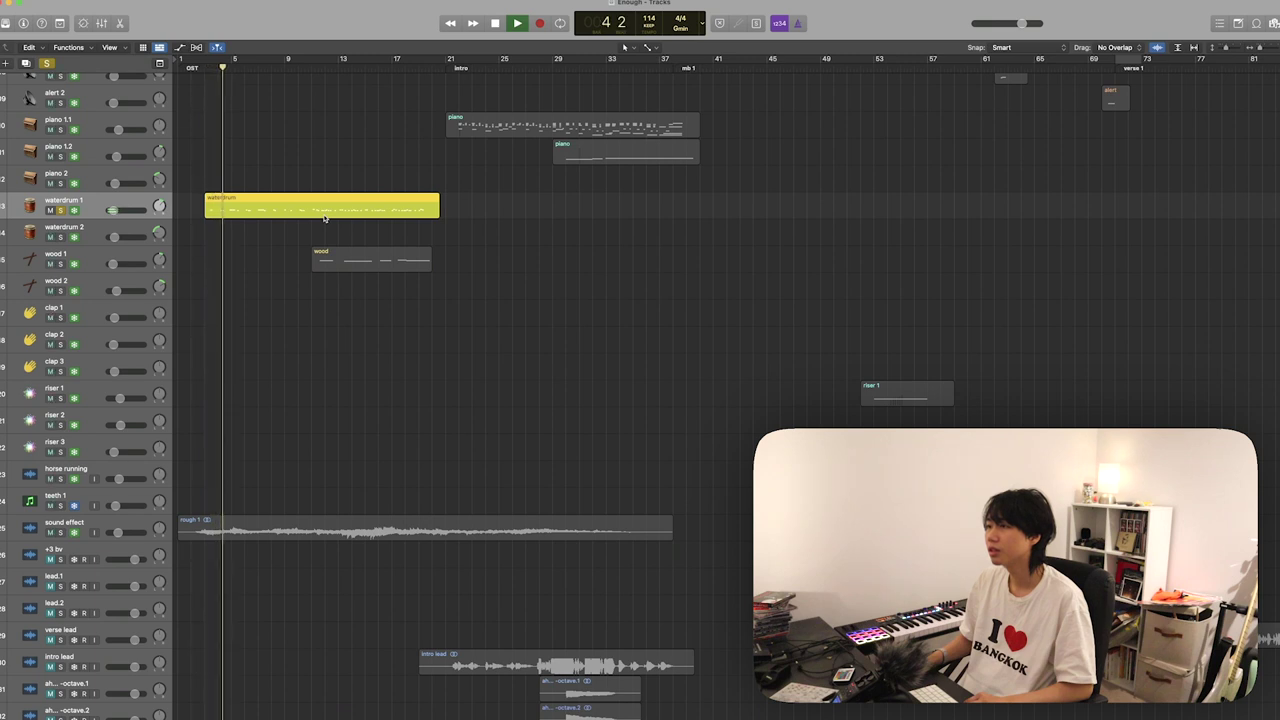
key("s")
key("space")
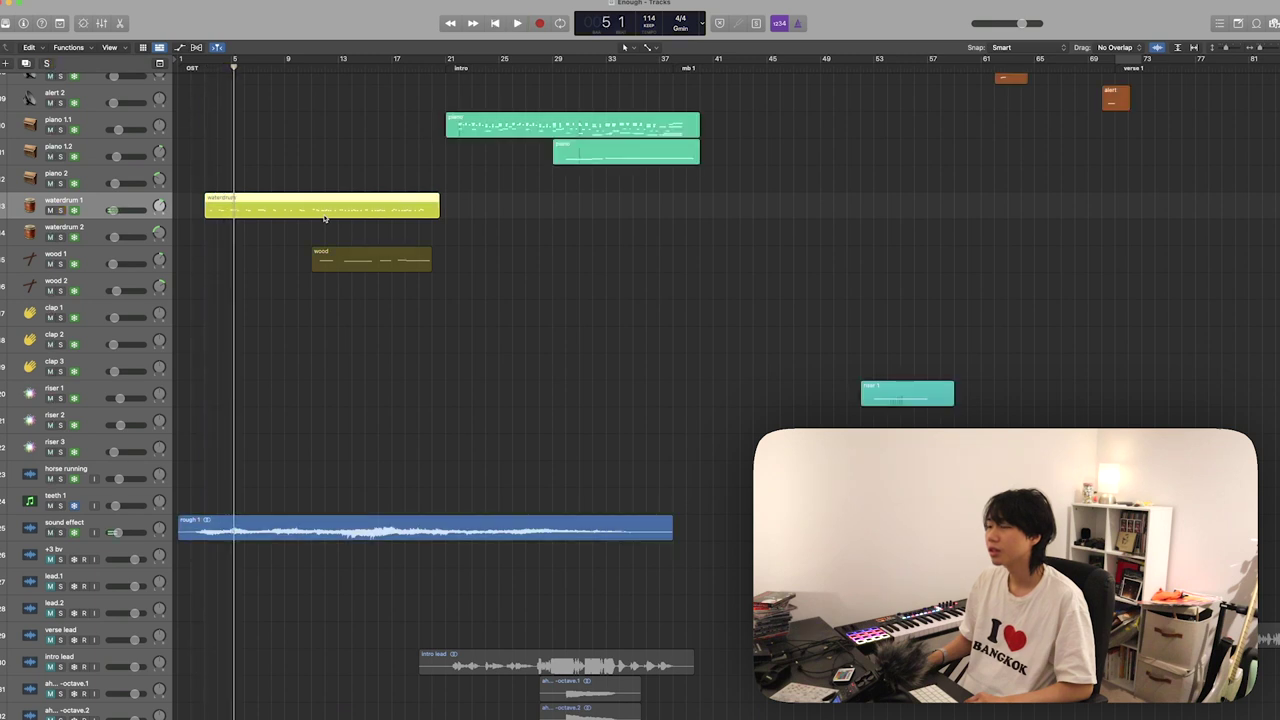
- Play the full mix briefly, and solo the sound effect track to audition its rough 1 region at bars 11 and 15
key("space")
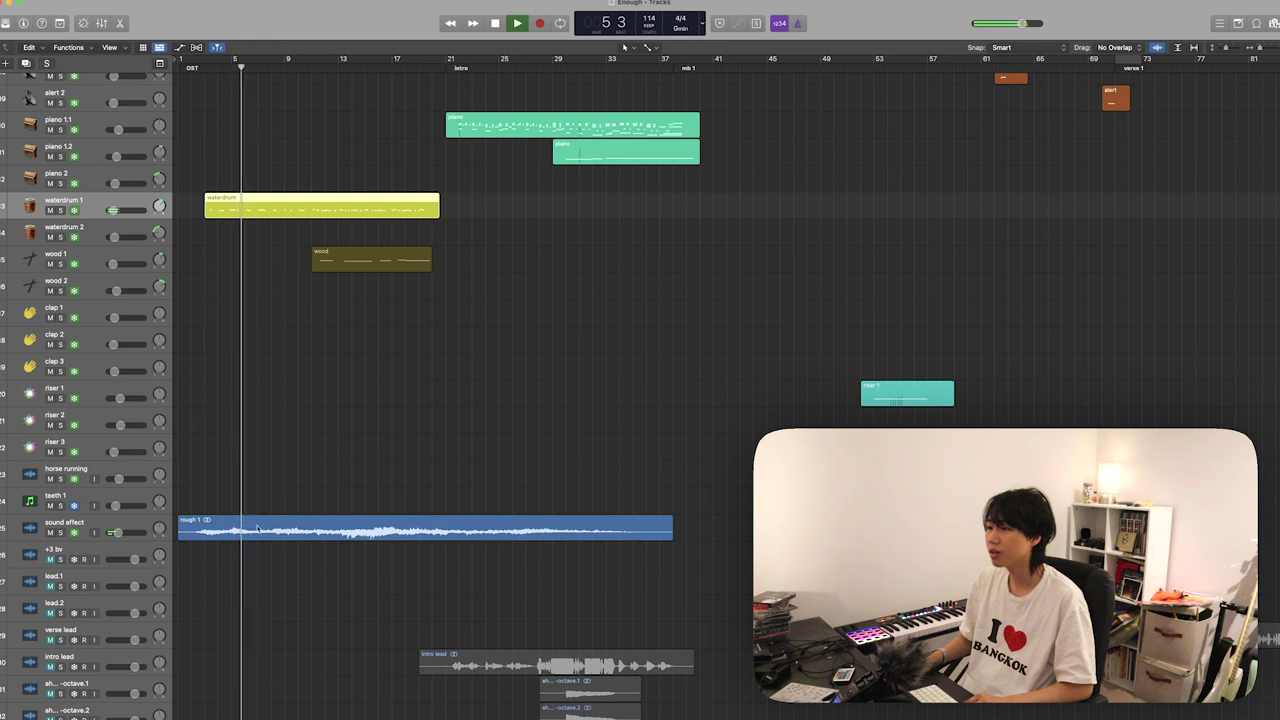
key("space")
left_click(190, 530)
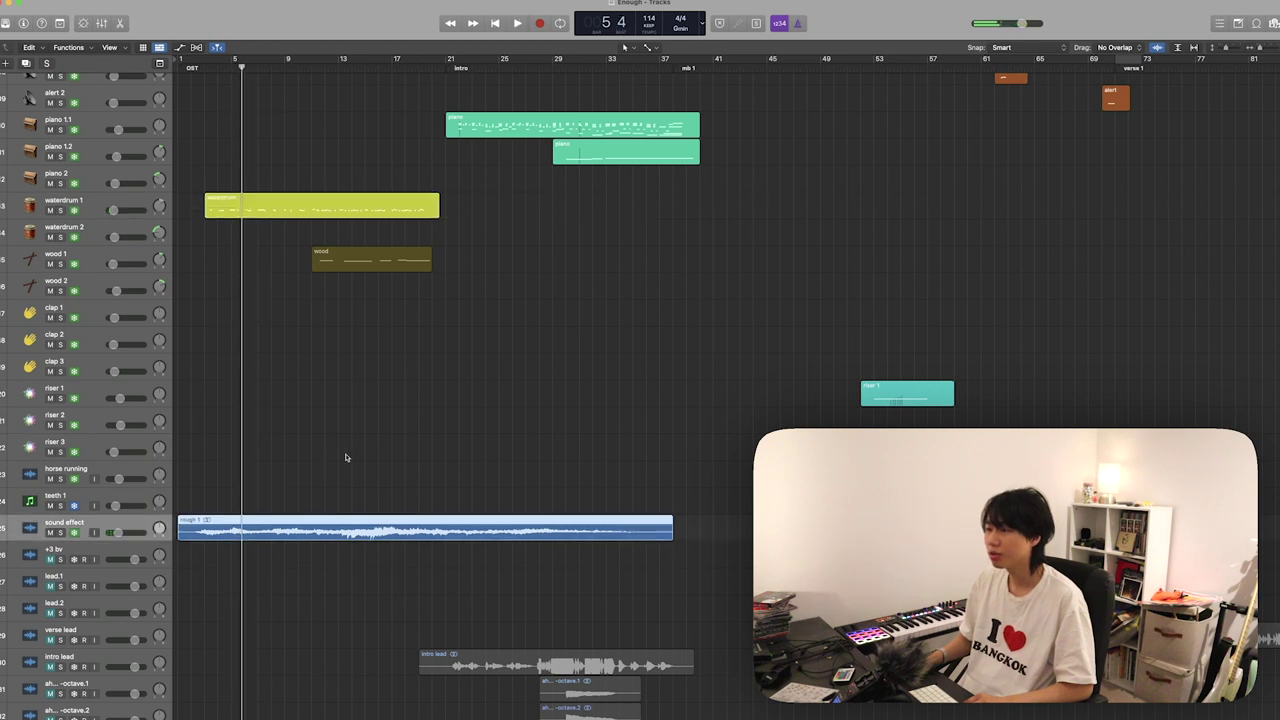
key("s")
left_click(379, 68)
left_click(313, 70)
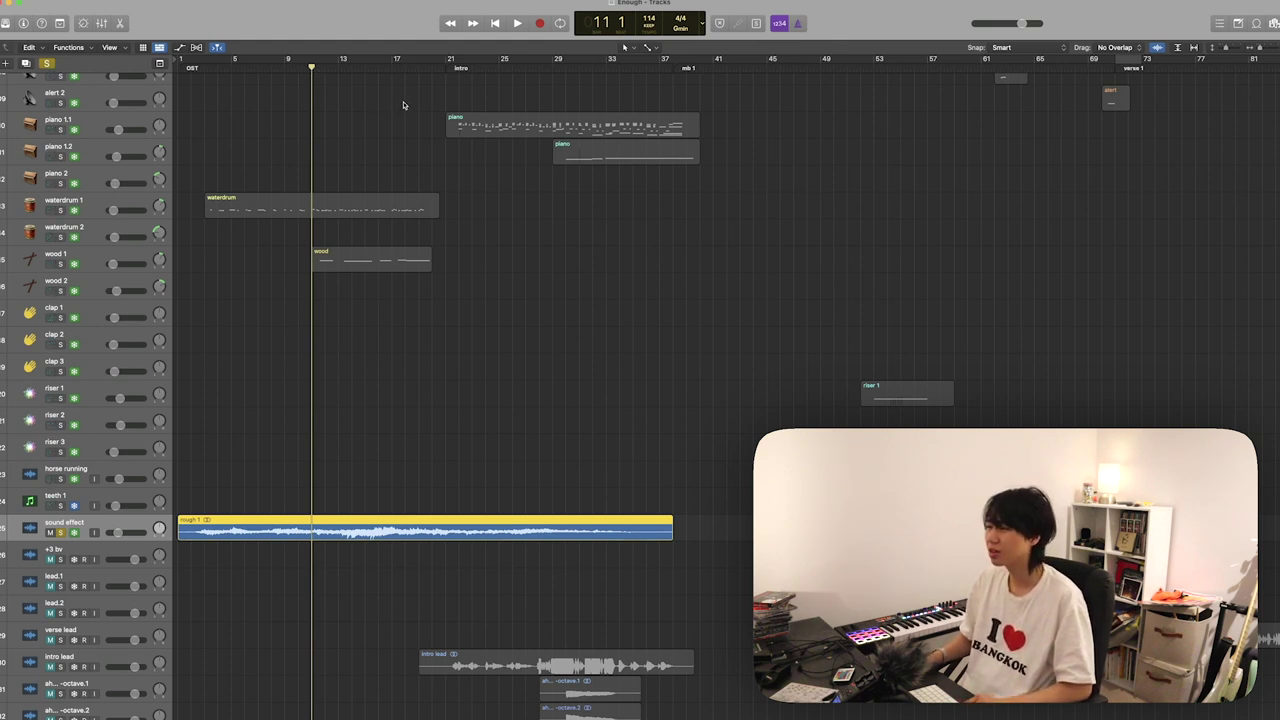
left_click(364, 69)
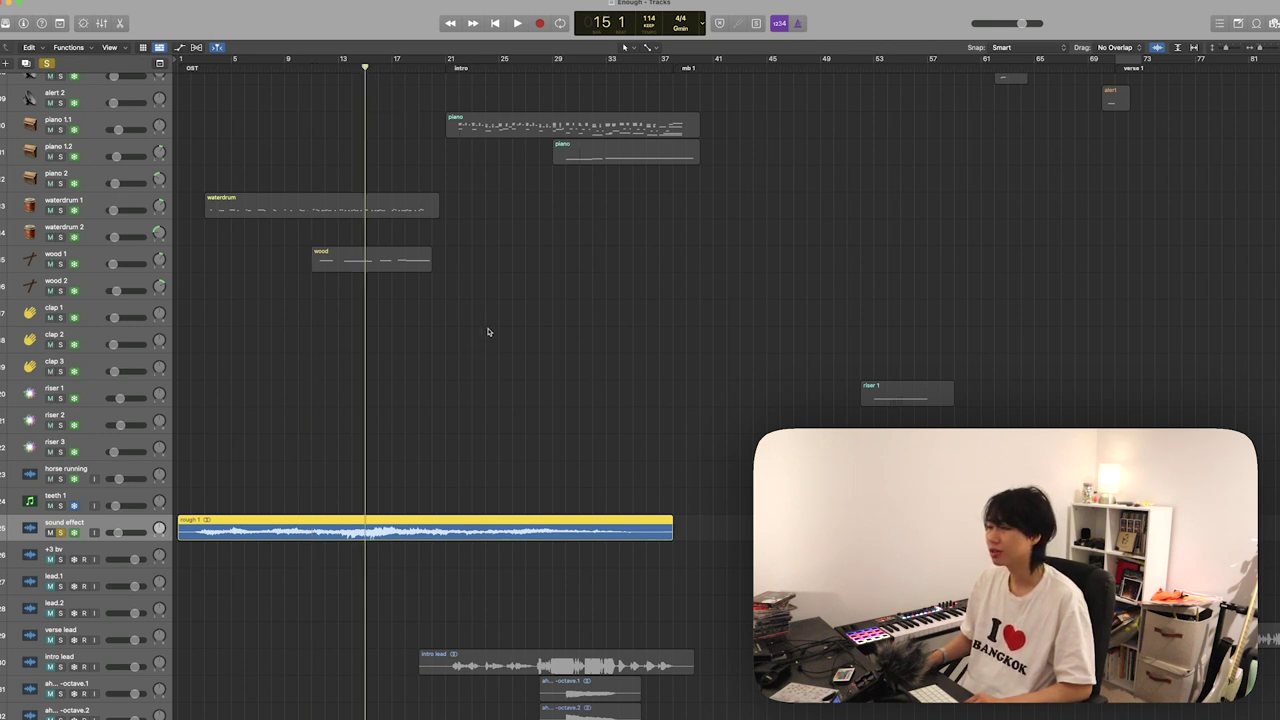
- Play the arrangement from bar 15 with the sound effect track's solo turned off
key("space")
scroll(429, 194, "up", 2)
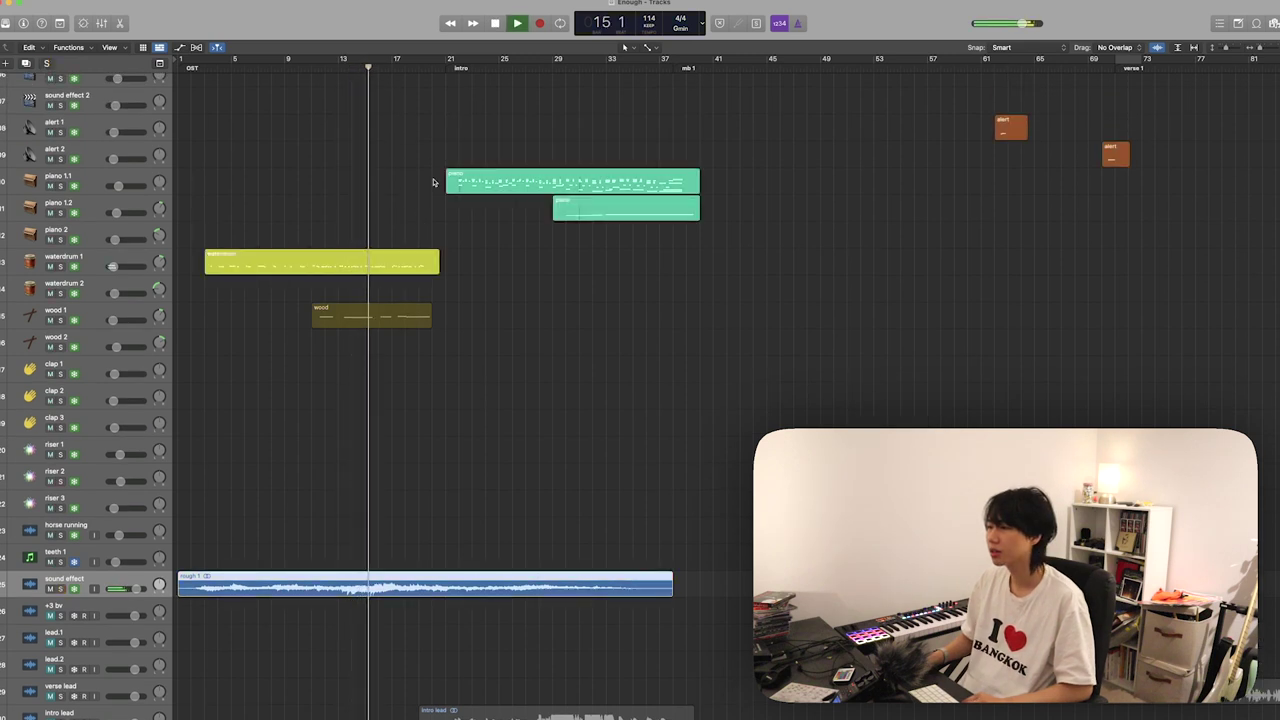
key("s")
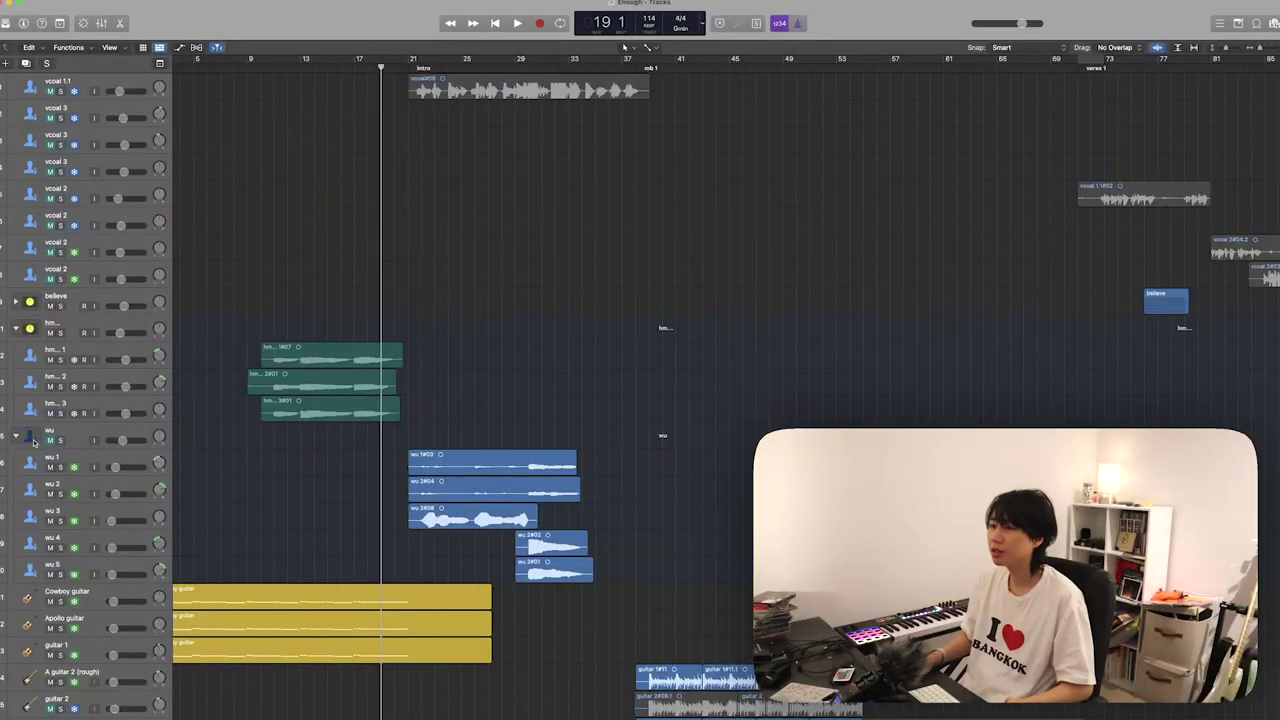
- Collapse the wu and hm... track stacks, and mute the believe and hm... stacks
left_click(15, 437)
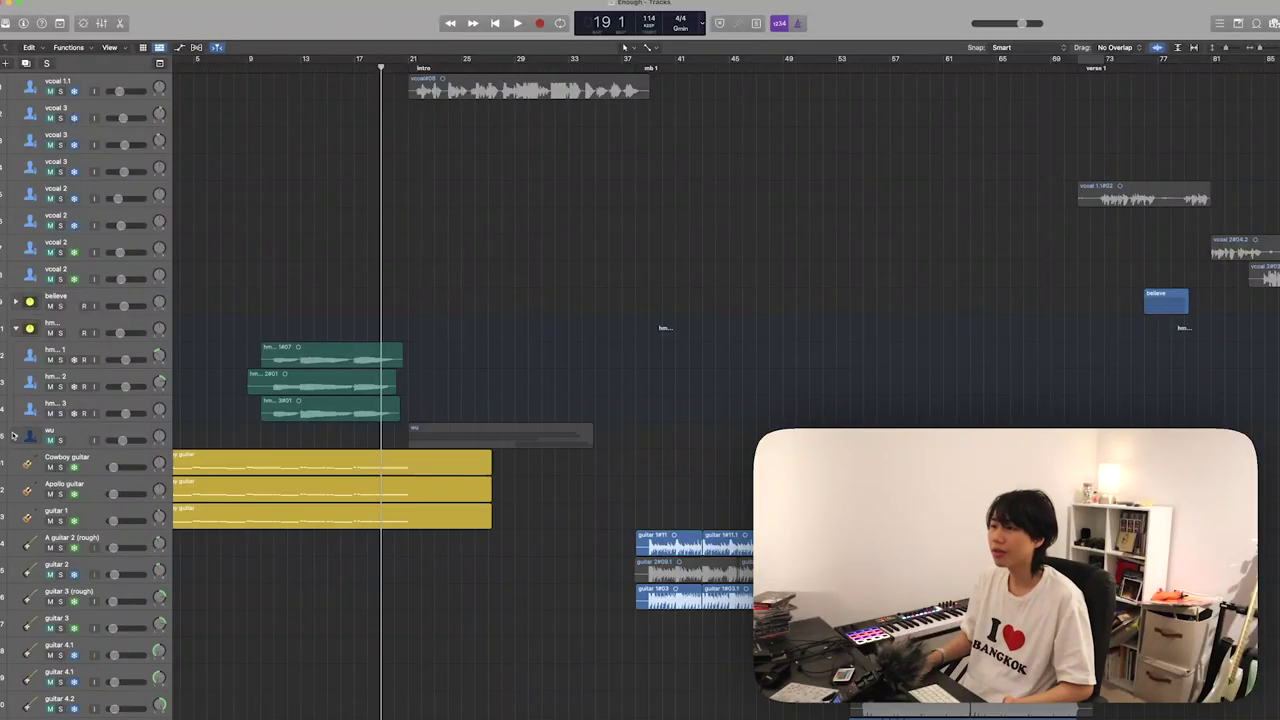
left_click(15, 329)
left_click(50, 306)
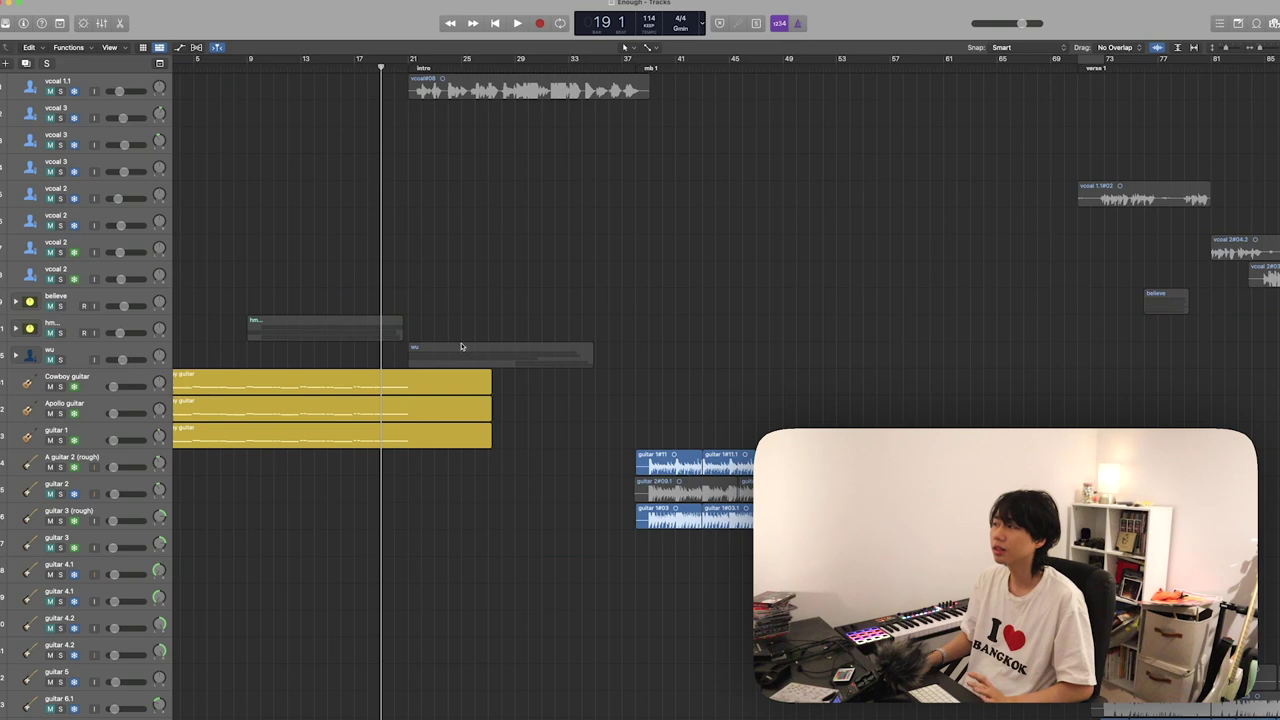
- Look over the intro lead, ah and hm vocal tracks below the sound effect track
scroll(461, 346, "down", 15)
scroll(461, 346, "down", 1)
scroll(461, 346, "down", 12)
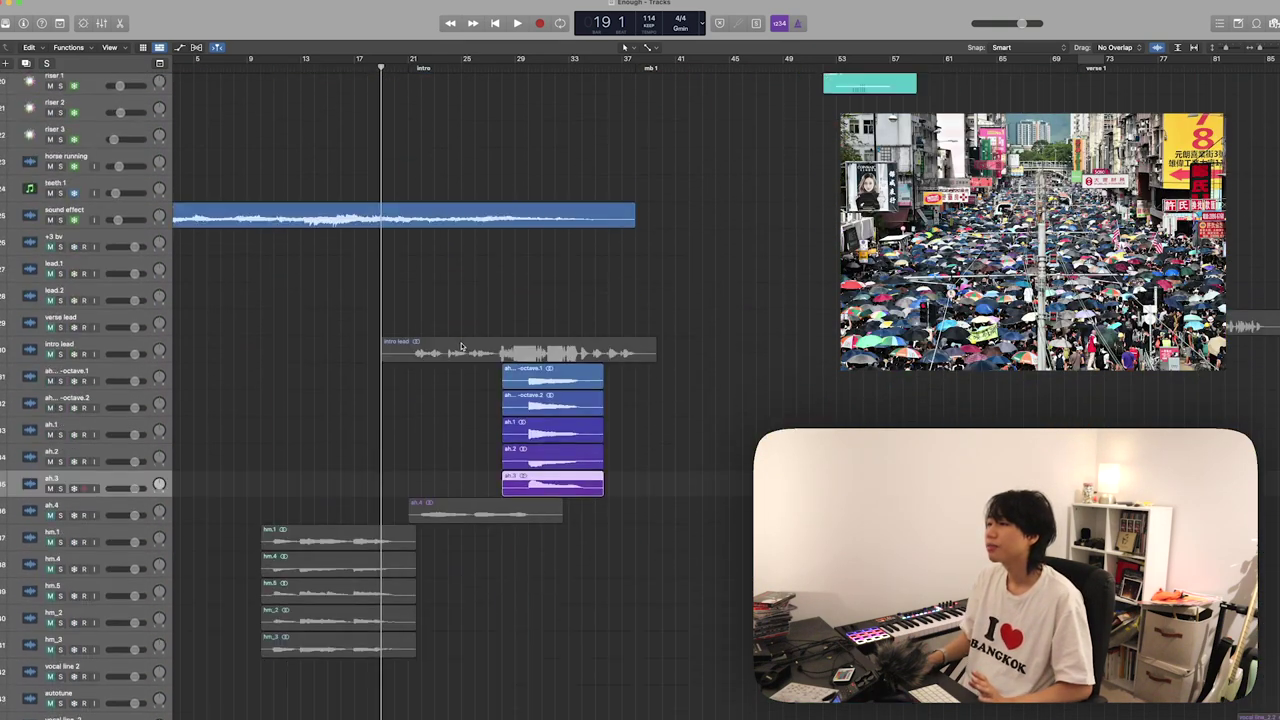
scroll(462, 353, "up", 8)
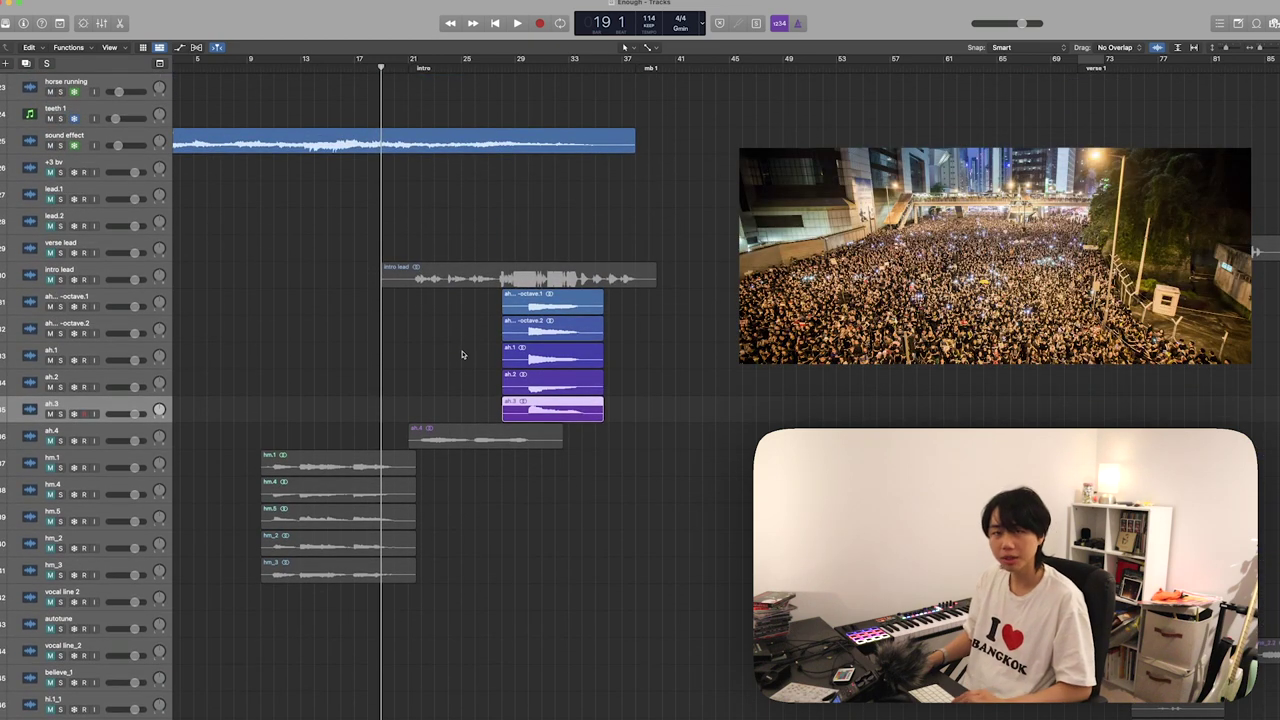
scroll(461, 354, "left", 1)
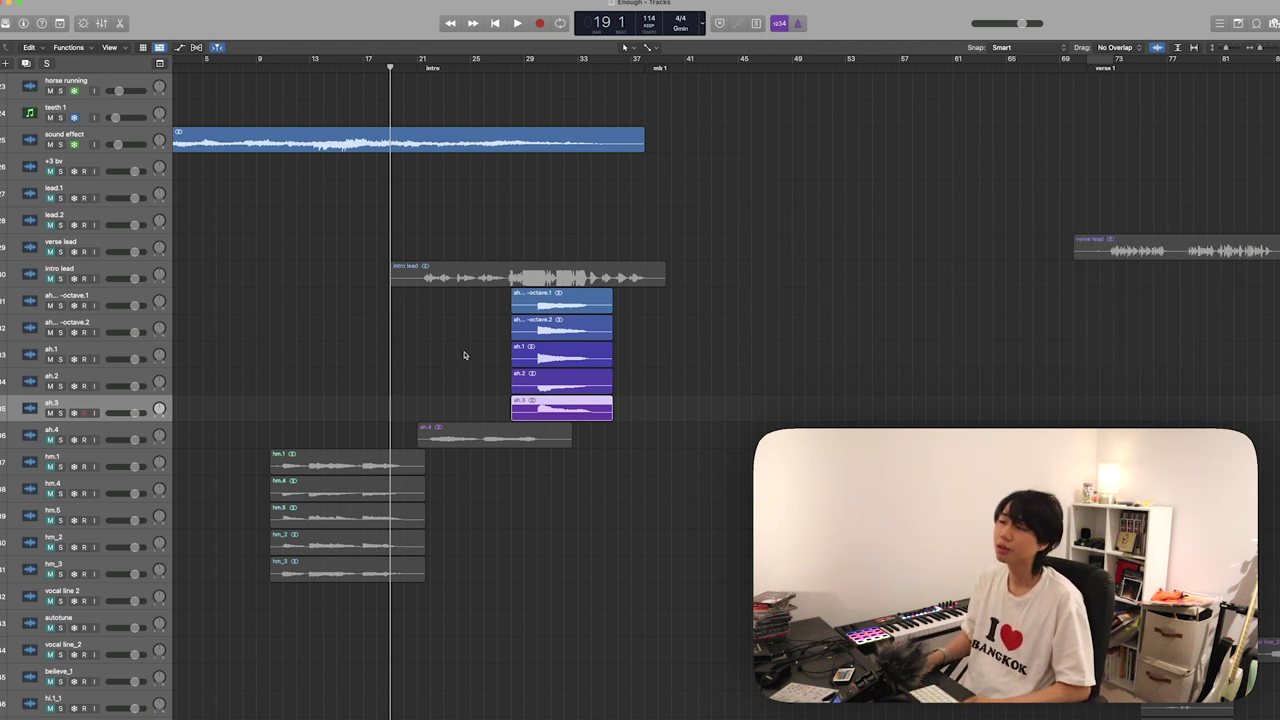
left_click_drag(472, 315, 477, 371)
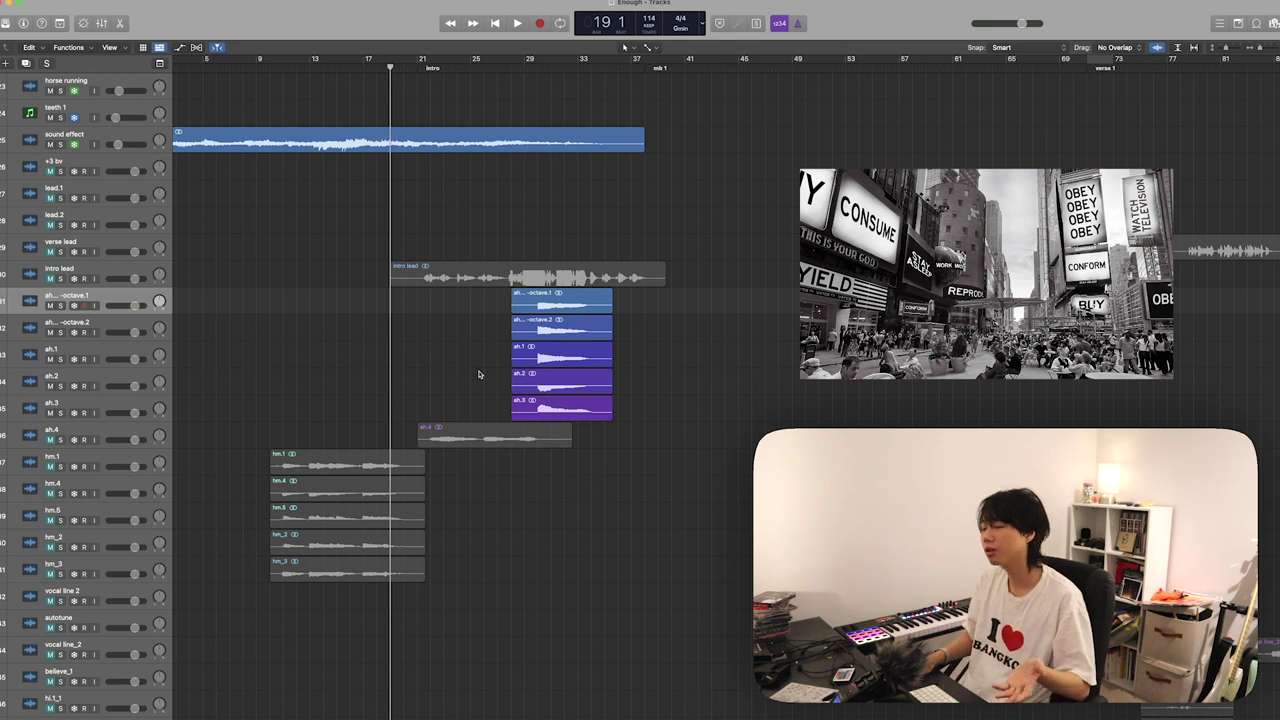
scroll(478, 374, "up", 1)
scroll(478, 374, "left", 1)
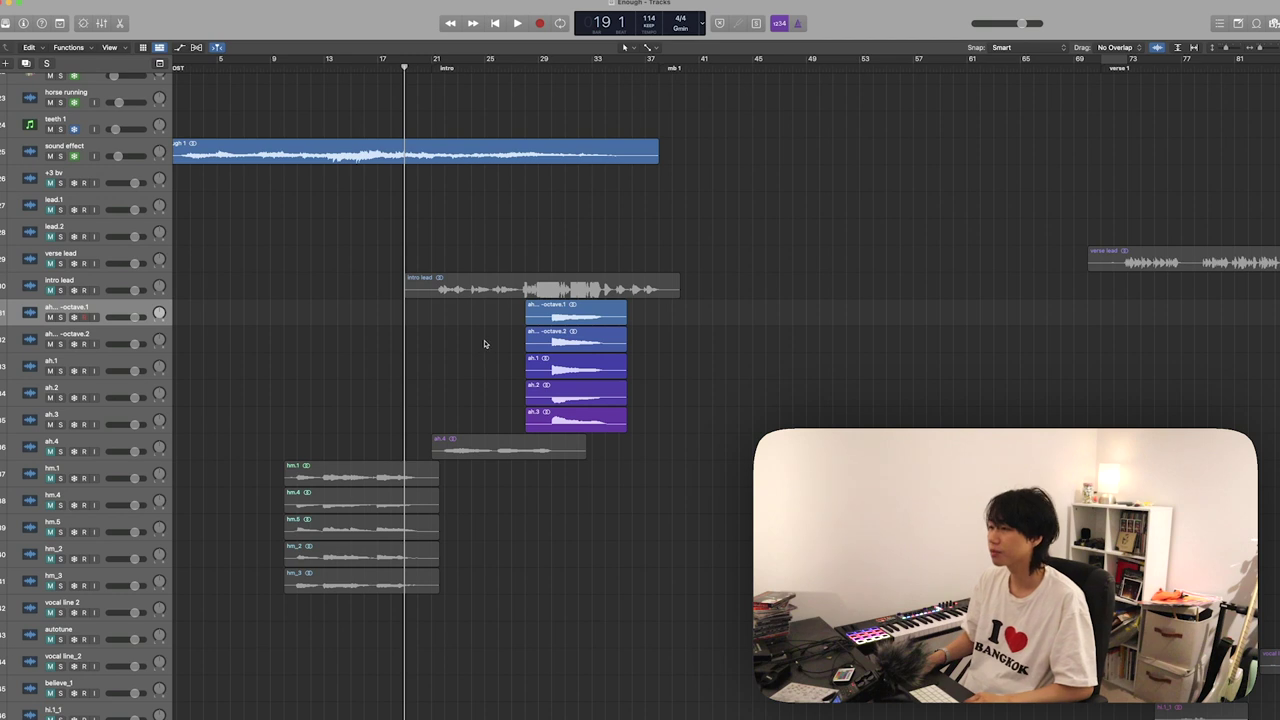
- Select the ah... -octave.1, ah... -octave.2, ah.1, ah.2 and ah.3 regions together
left_click_drag(497, 322, 477, 383)
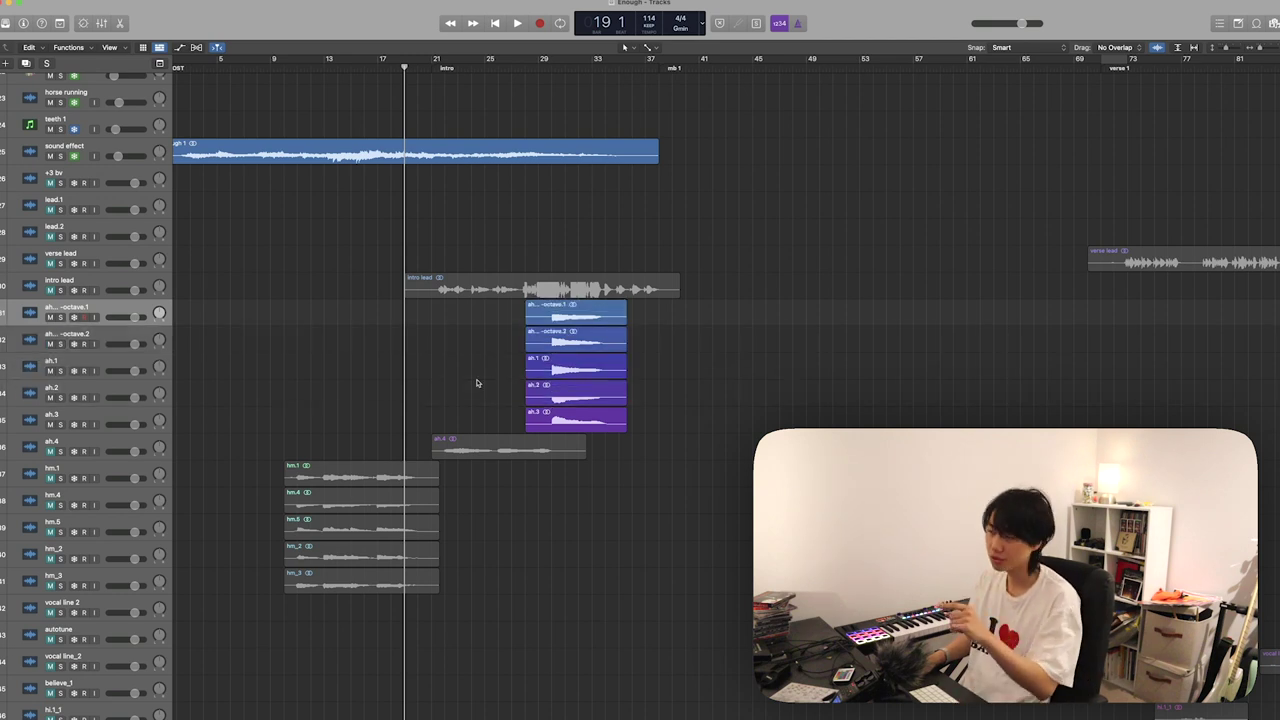
scroll(683, 357, "right", 2)
left_click_drag(655, 316, 494, 430)
left_click(668, 387)
left_click_drag(640, 306, 590, 402)
left_click_drag(624, 416, 490, 294)
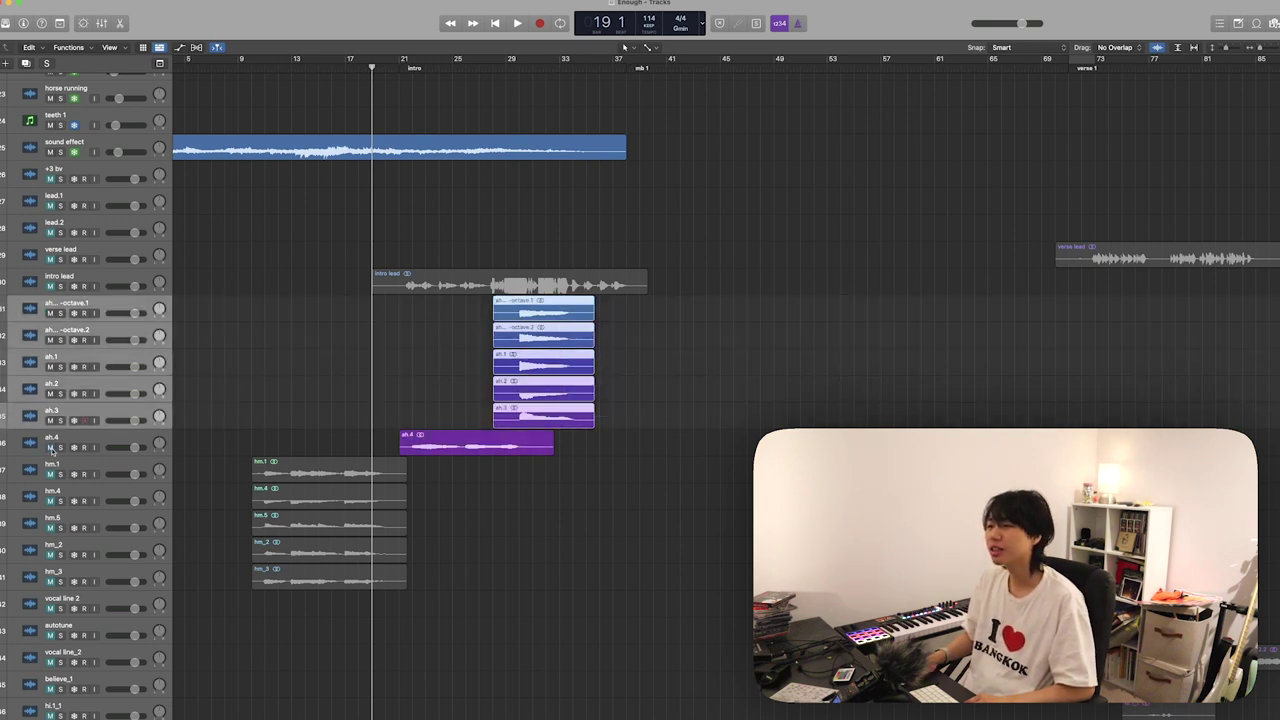
- Unmute ah.4, play its region from bar 21, and mute the track again
left_click(395, 384)
left_click(436, 445)
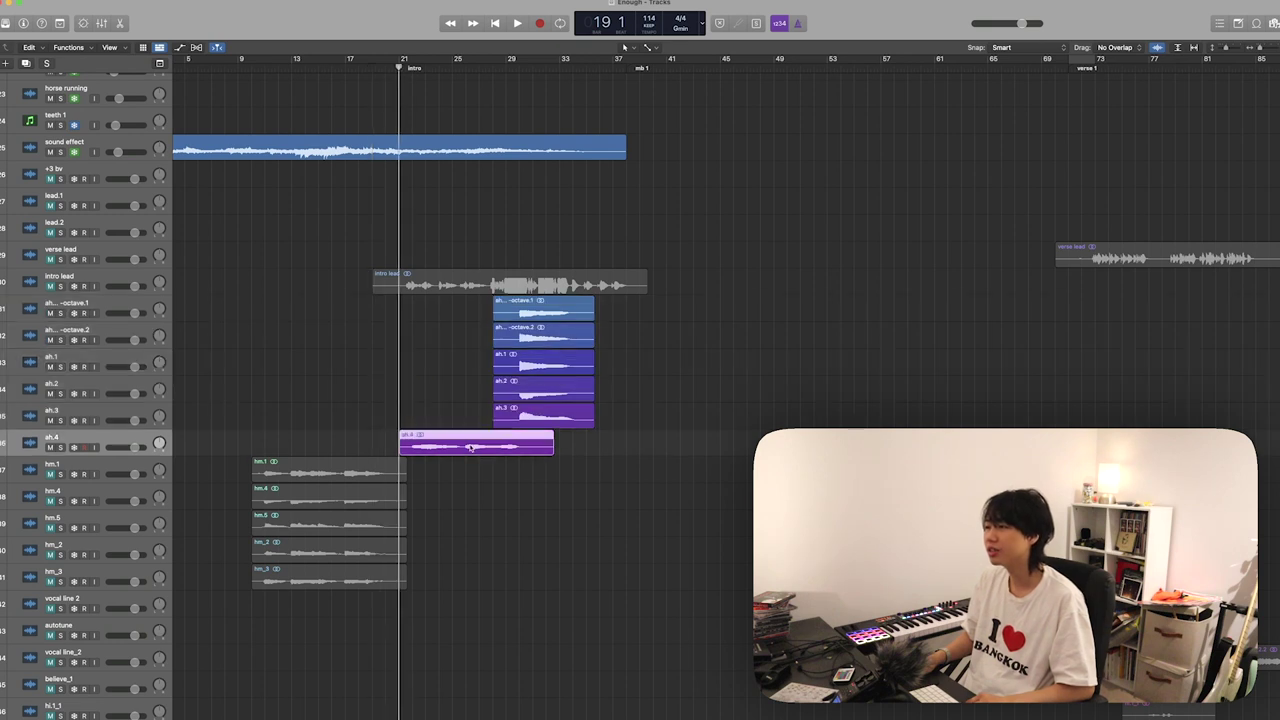
key("space")
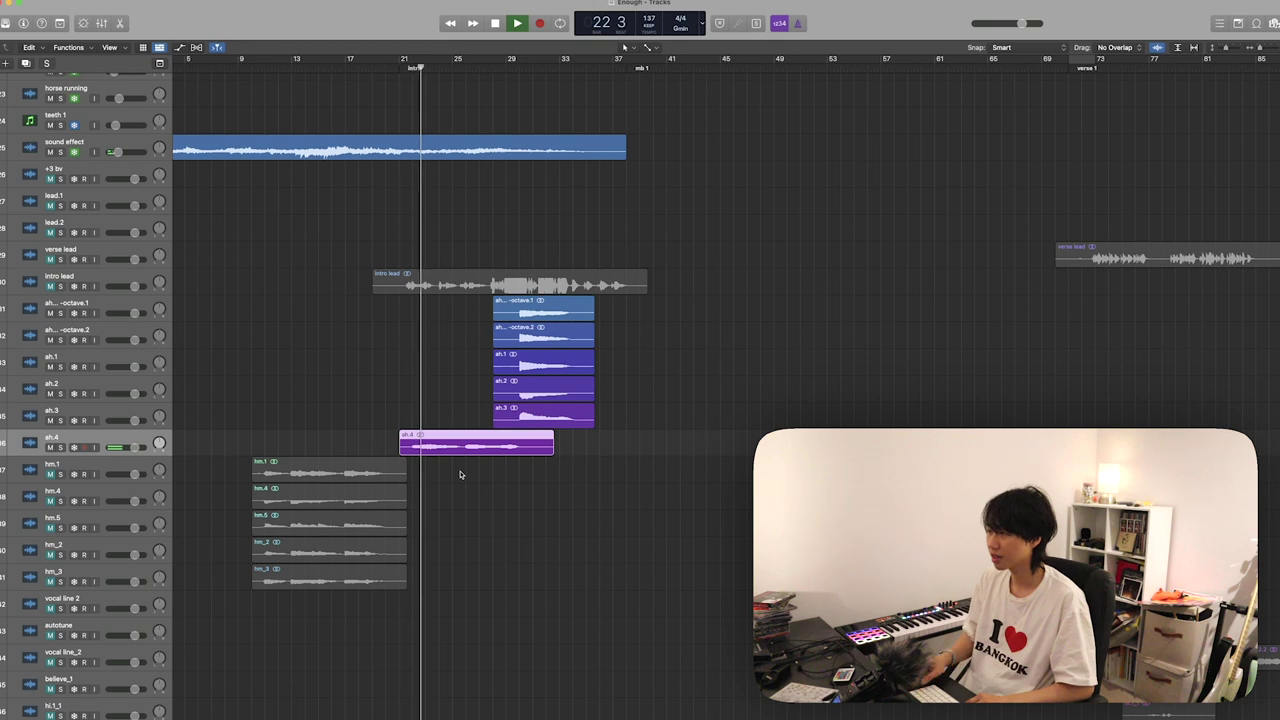
key("space")
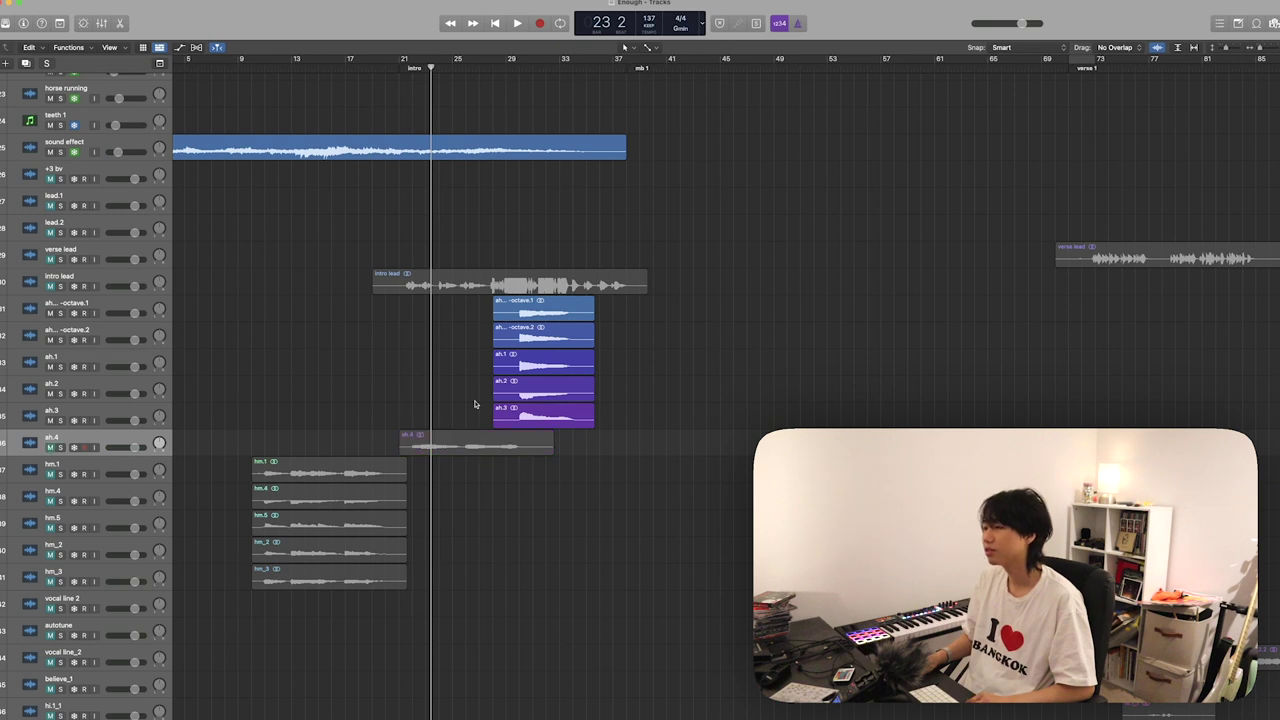
- Unmute the intro lead track and move the playhead to bar 28, where the ah regions start
scroll(475, 404, "right", 3)
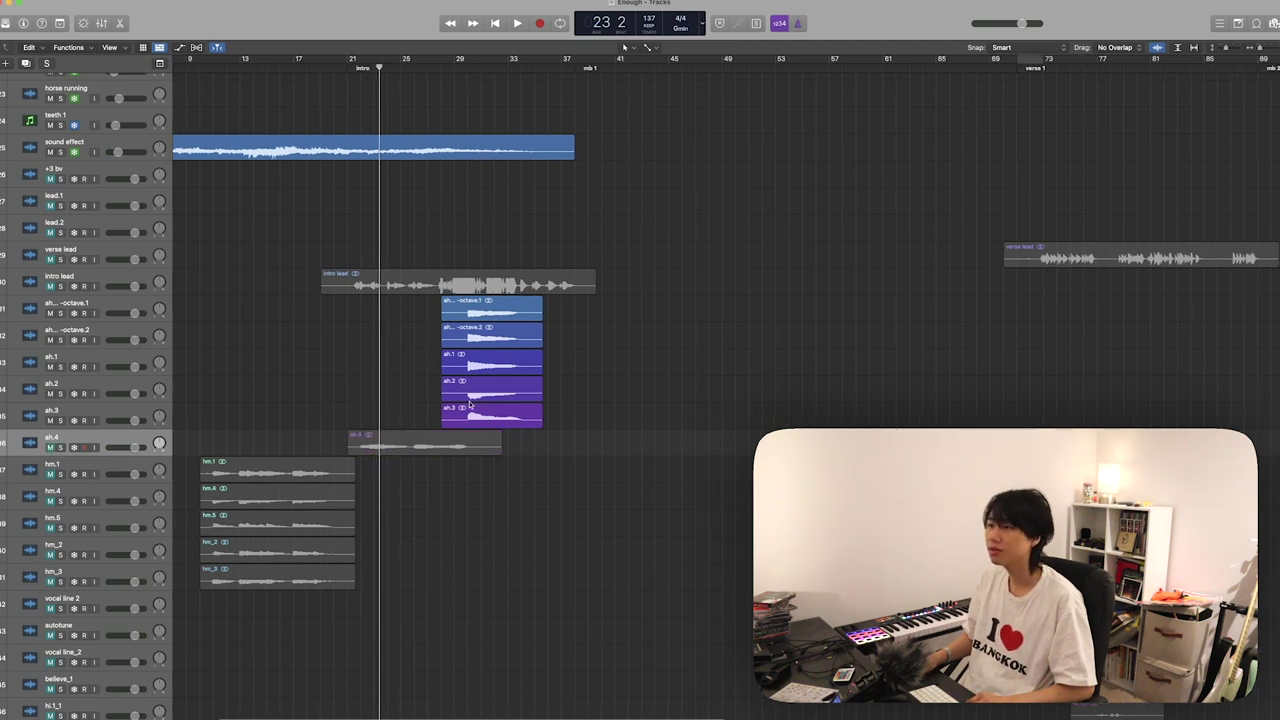
left_click(50, 286)
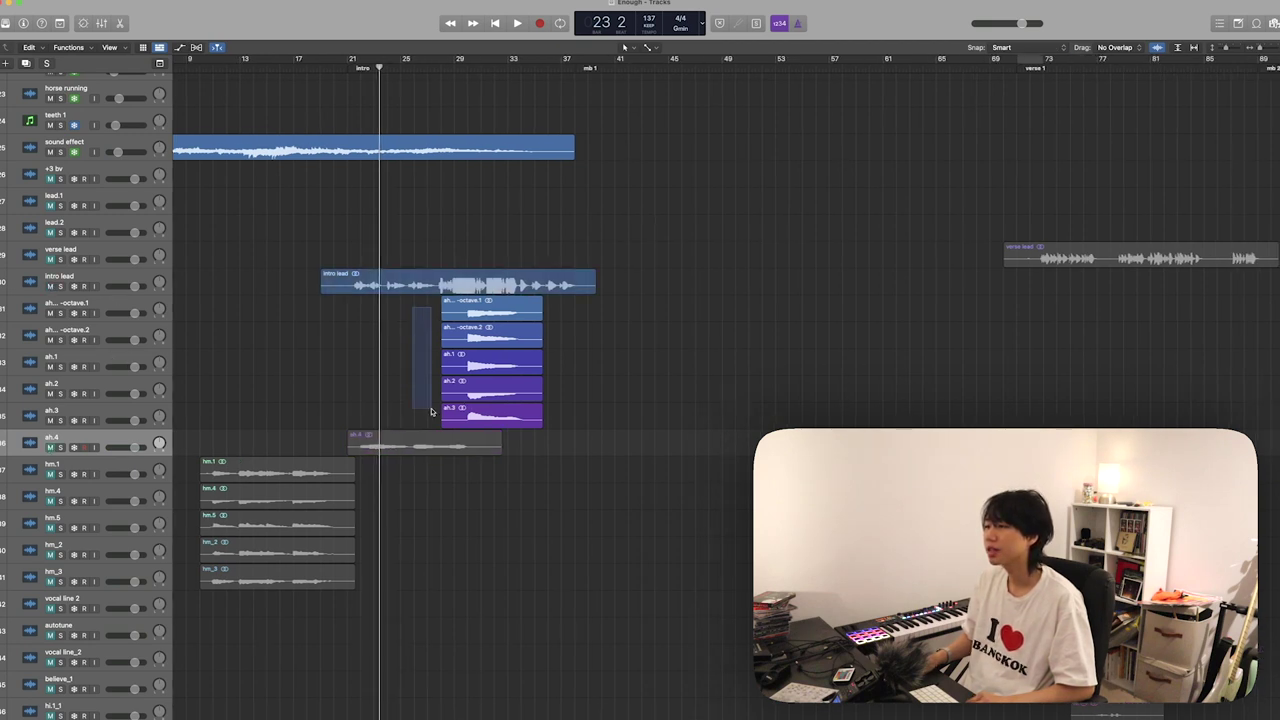
left_click_drag(434, 428, 430, 424)
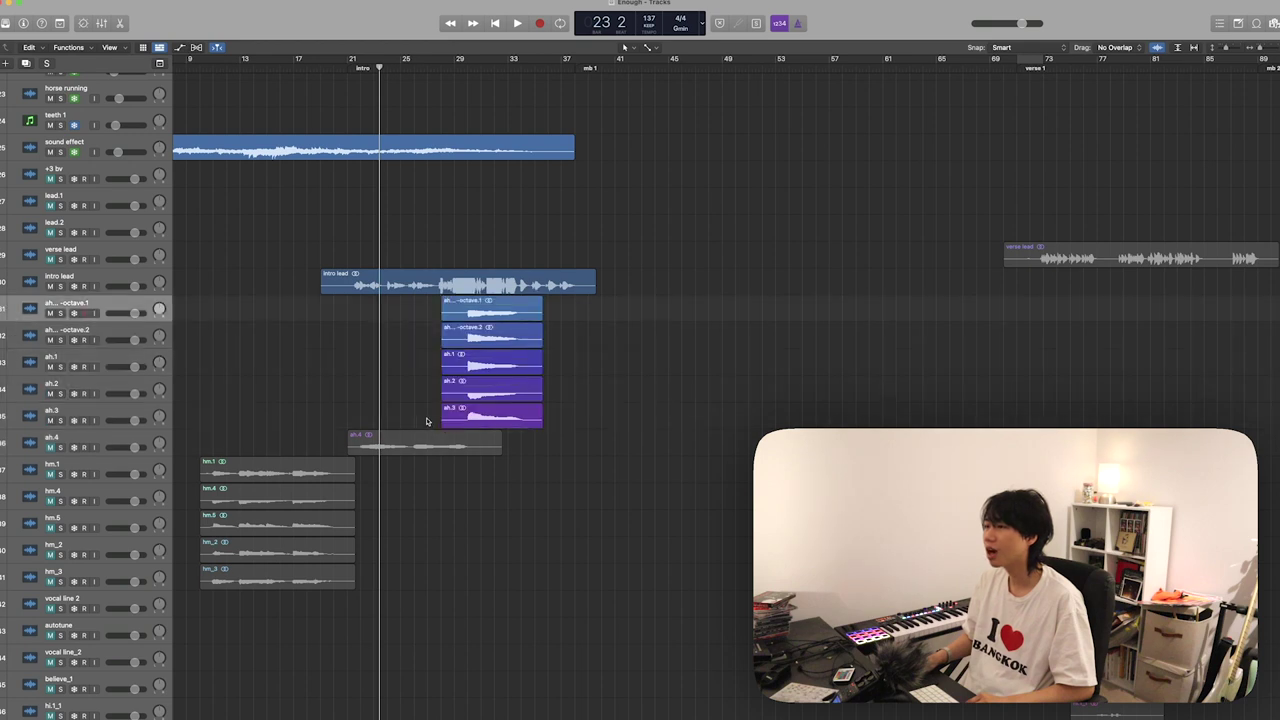
key("shift+Return")
- Play the intro lead together with the ah vocals from bar 28, and stop playback
scroll(480, 206, "up", 1)
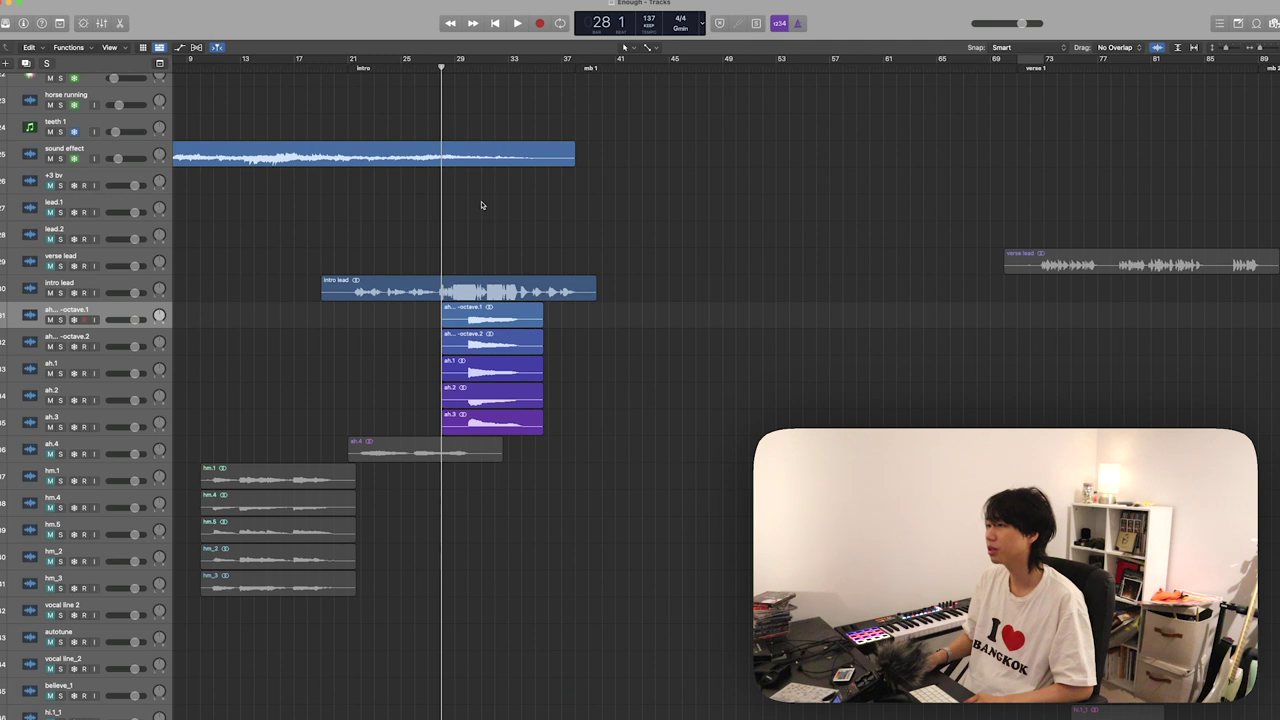
key("space")
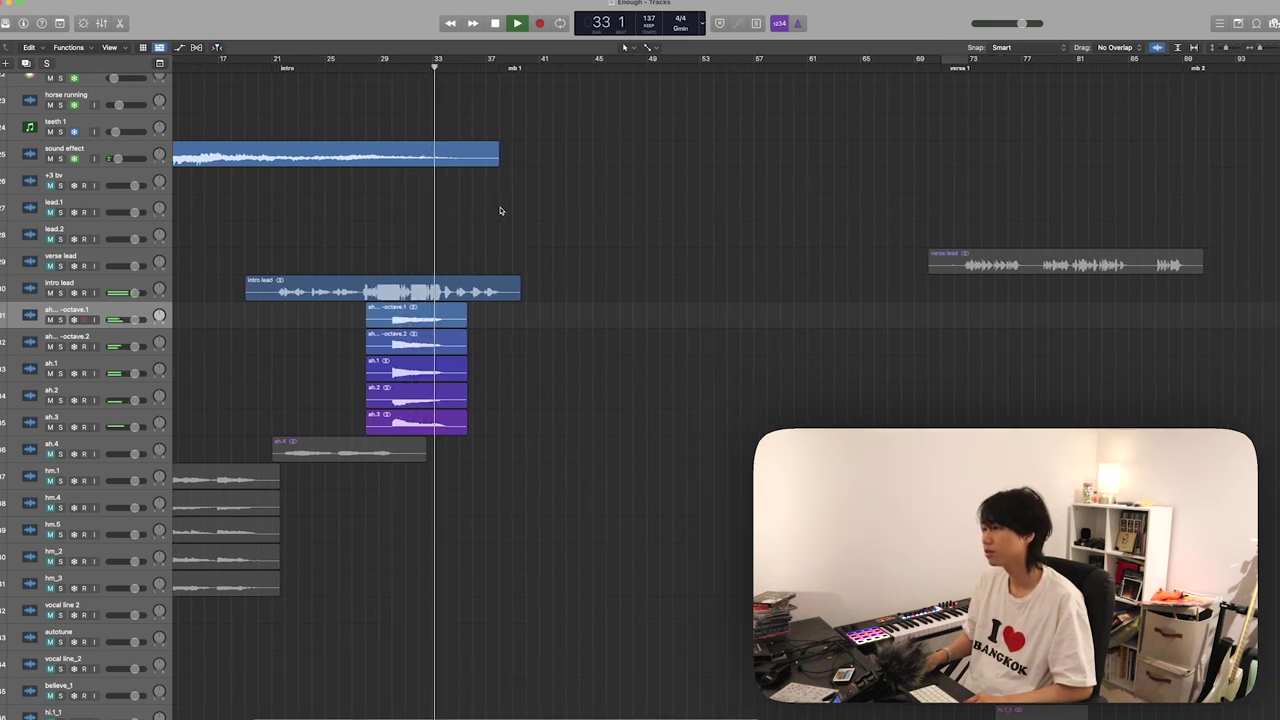
scroll(501, 210, "down", 5)
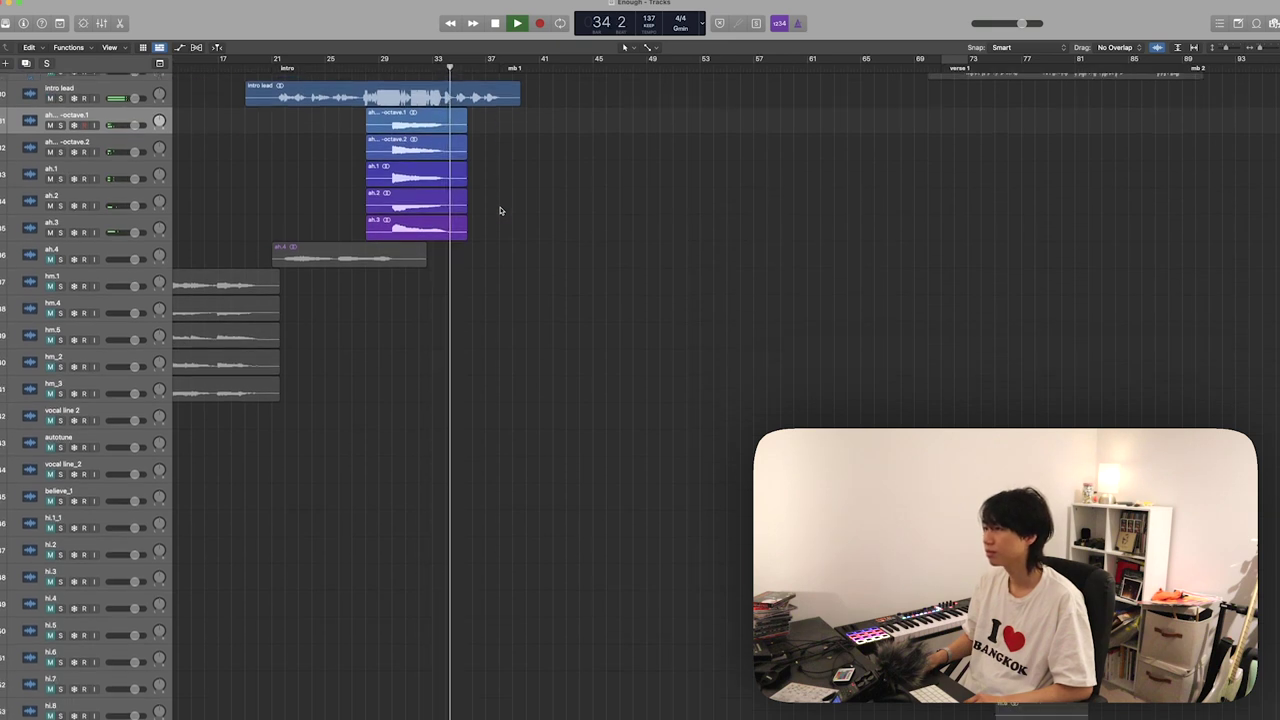
scroll(501, 210, "up", 3)
scroll(501, 210, "up", 1)
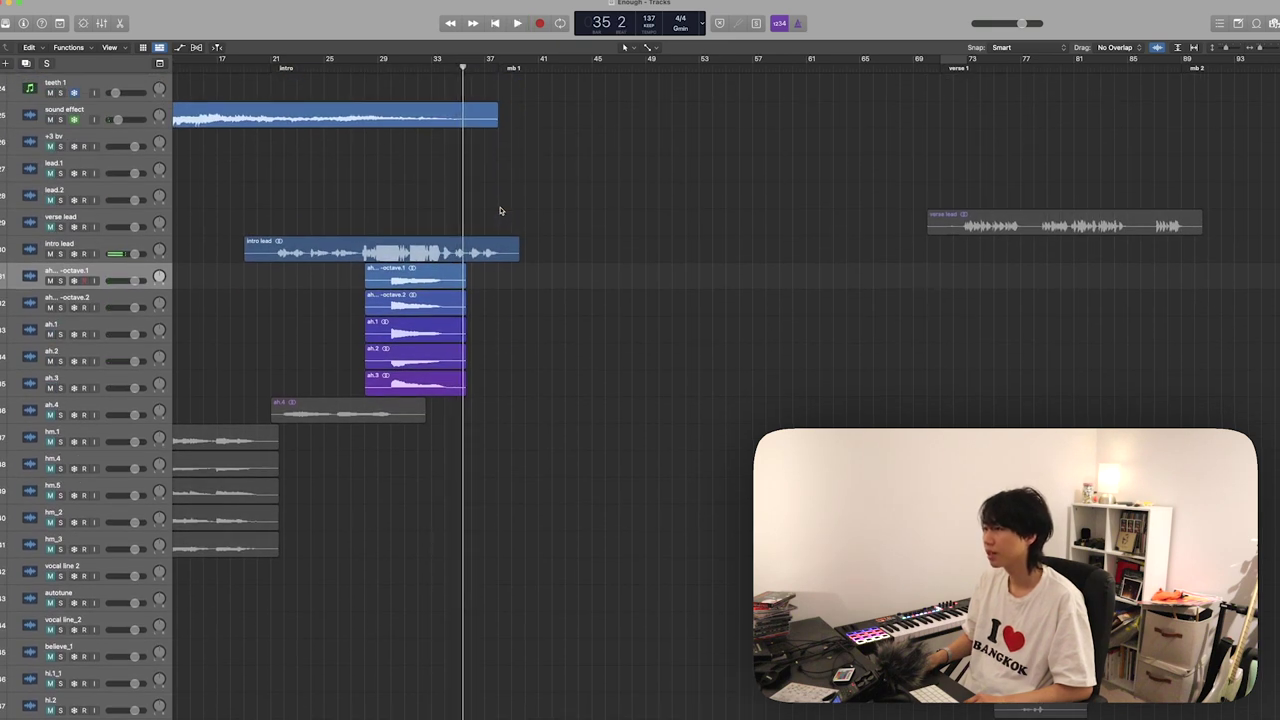
scroll(501, 210, "up", 4)
key("space")
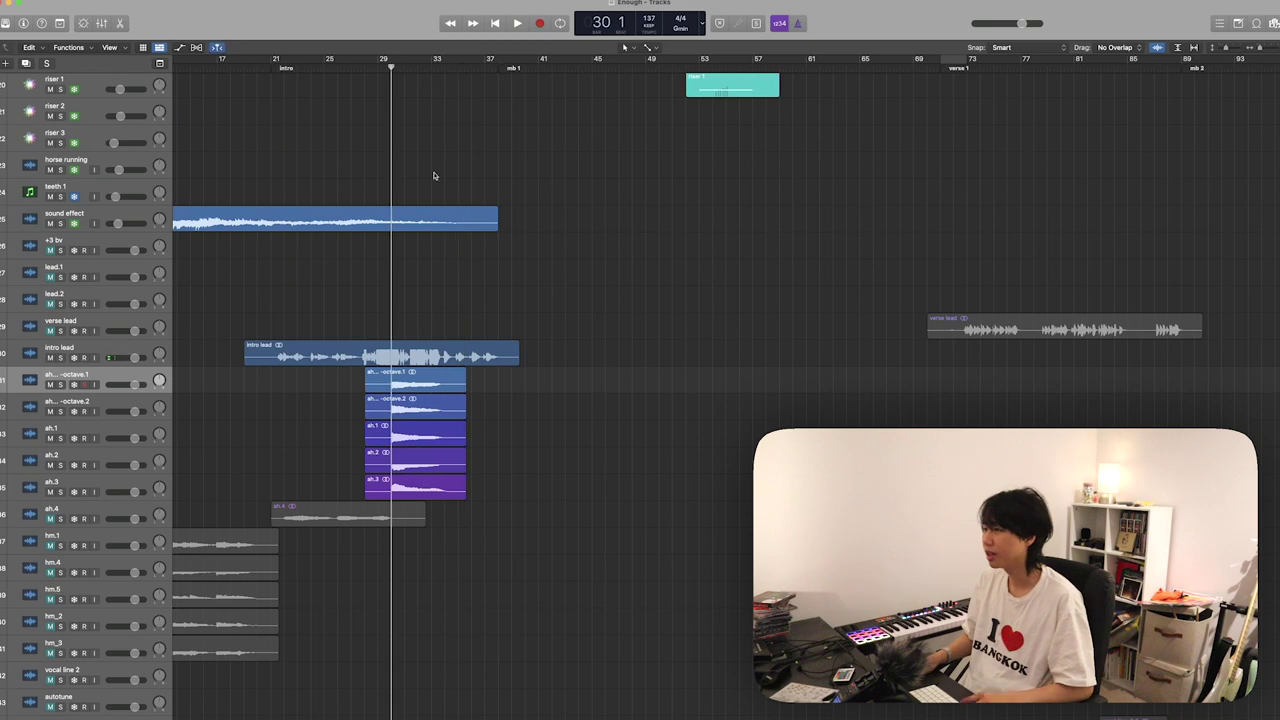
- Find the piano tracks and open the piano 1.1 region in the Piano Roll
scroll(543, 380, "up", 3)
scroll(543, 380, "down", 8)
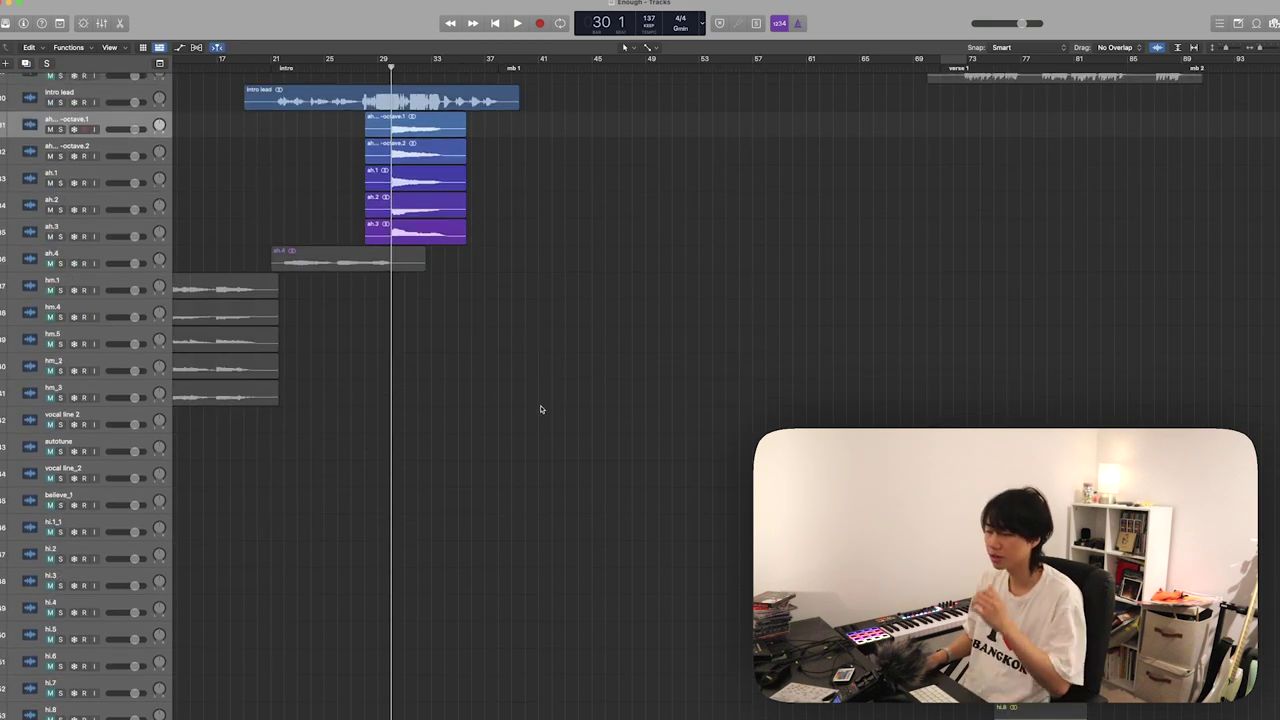
scroll(540, 400, "up", 1)
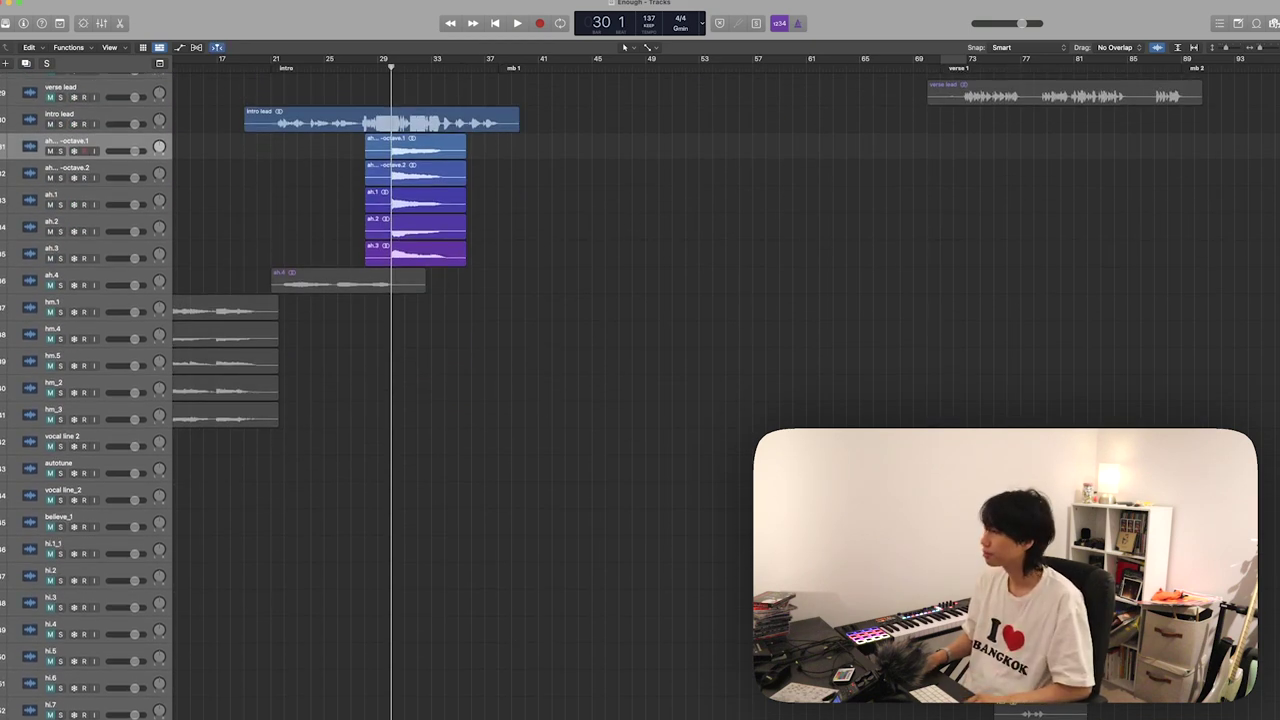
scroll(570, 407, "down", 15)
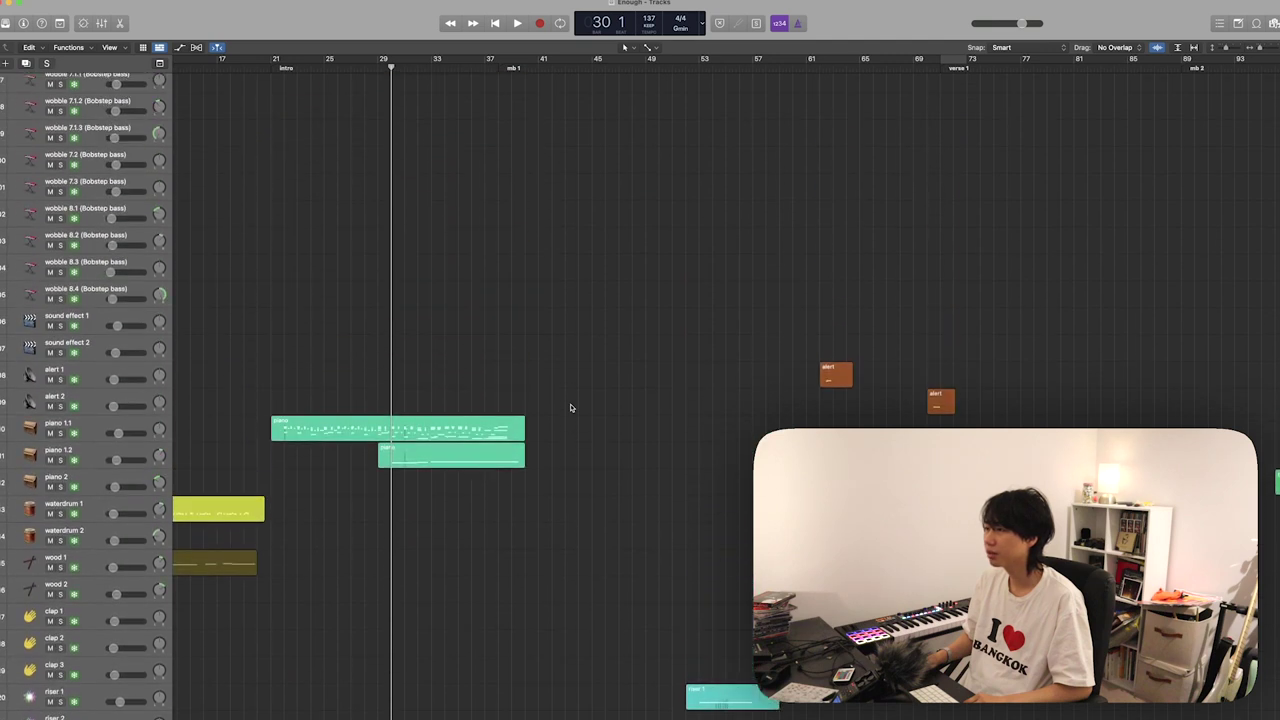
scroll(570, 407, "left", 2)
scroll(570, 407, "left", 1)
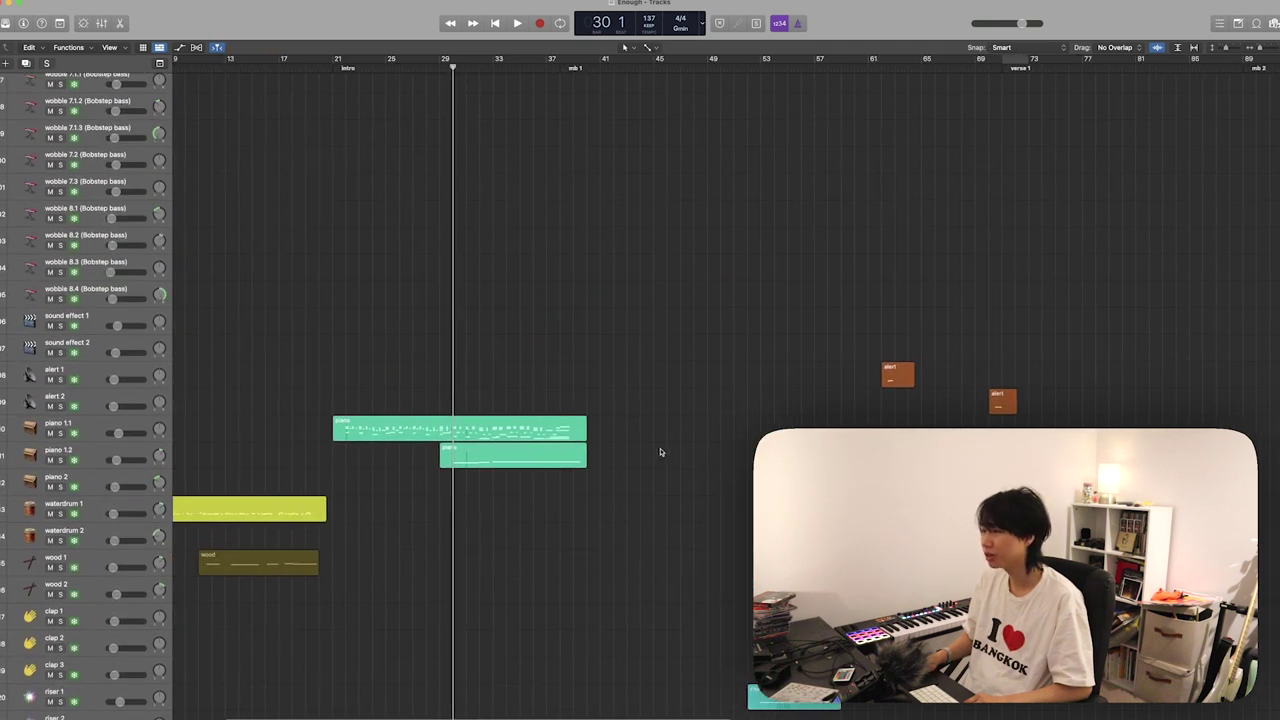
scroll(670, 452, "right", 3)
double_click(510, 430)
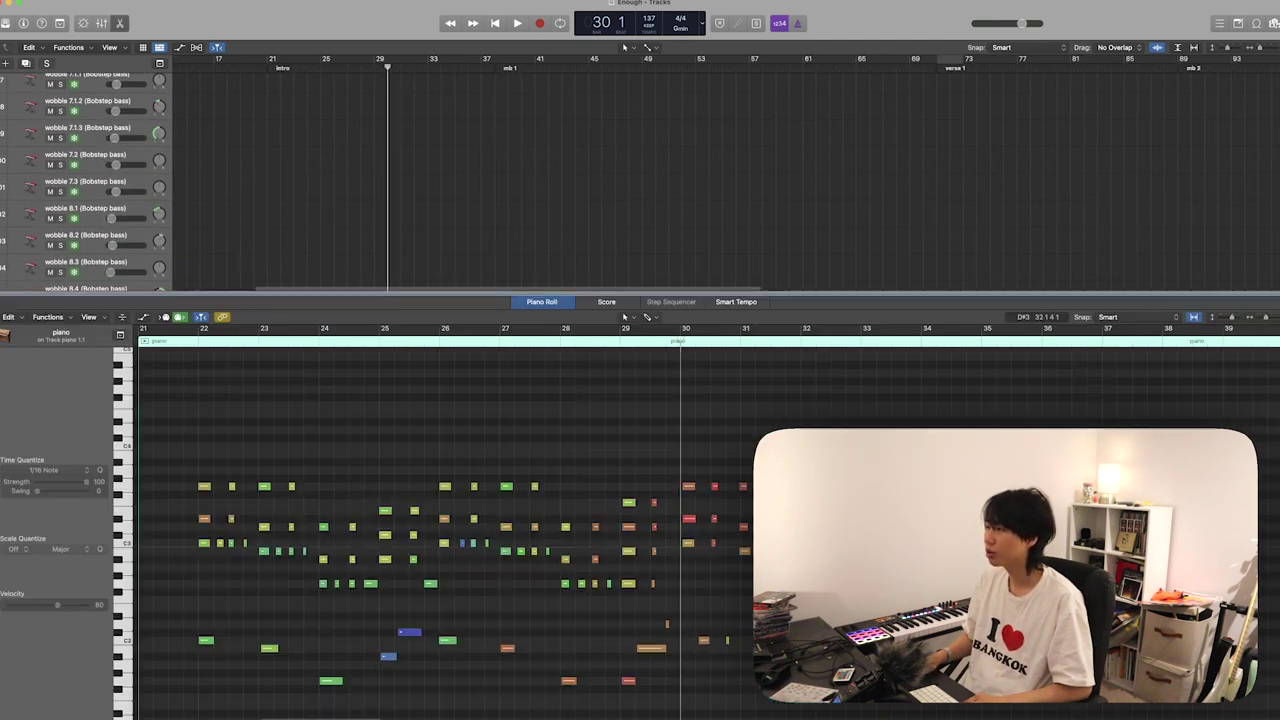
- Look through the piano region's notes across the intro section and close the editor
scroll(695, 507, "down", 5)
scroll(695, 507, "right", 3)
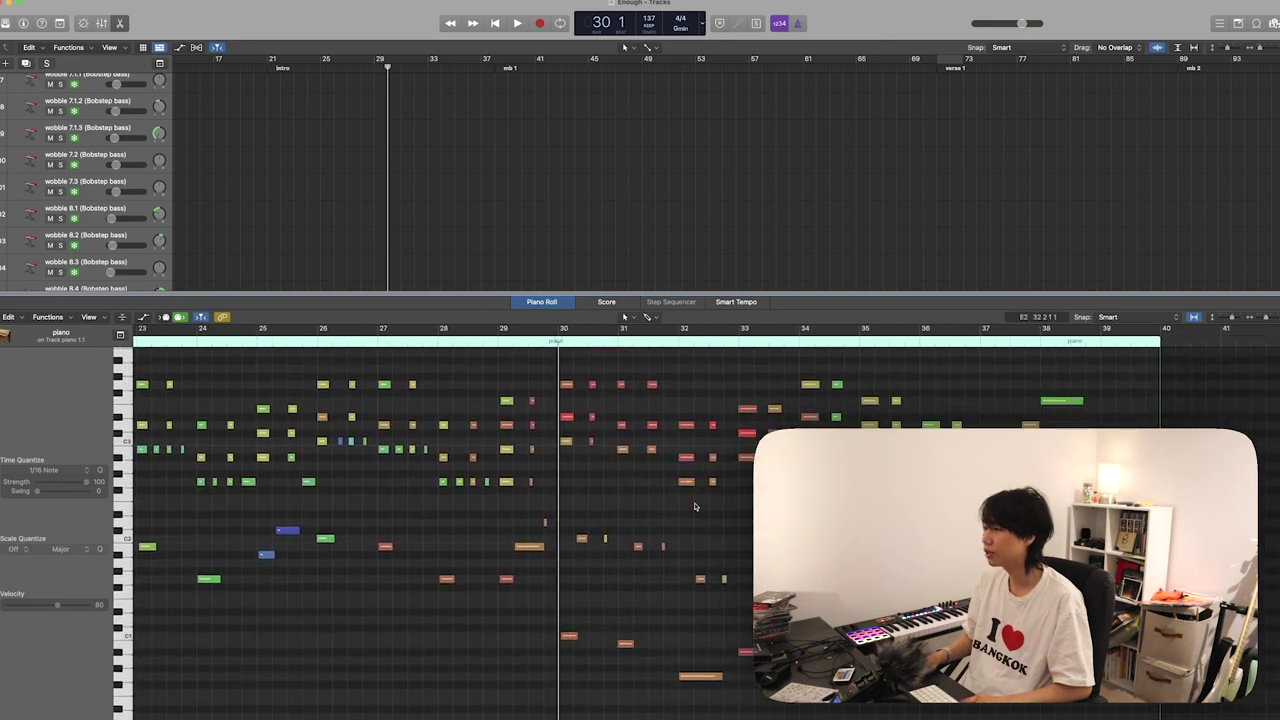
scroll(695, 507, "right", 3)
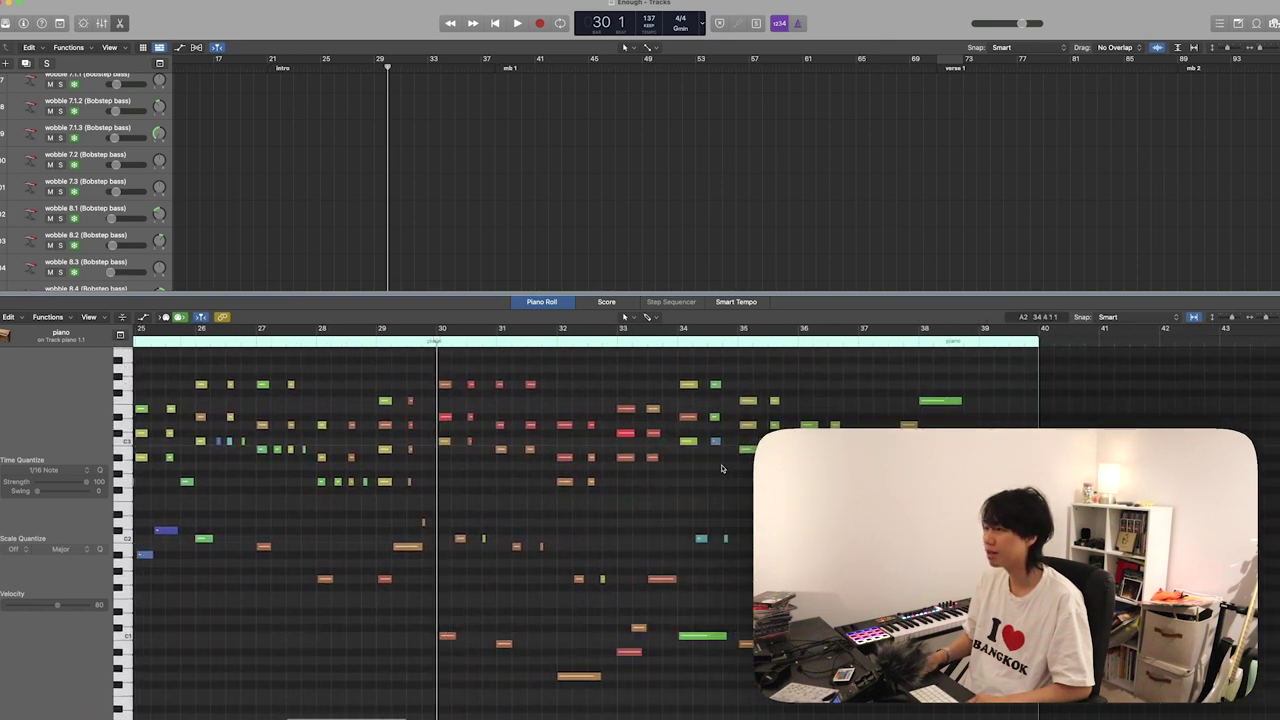
key("e")
- Place the playhead at bar 38, the start of mb 1, and look over that section's drum, synth and wobble regions
scroll(457, 371, "up", 15)
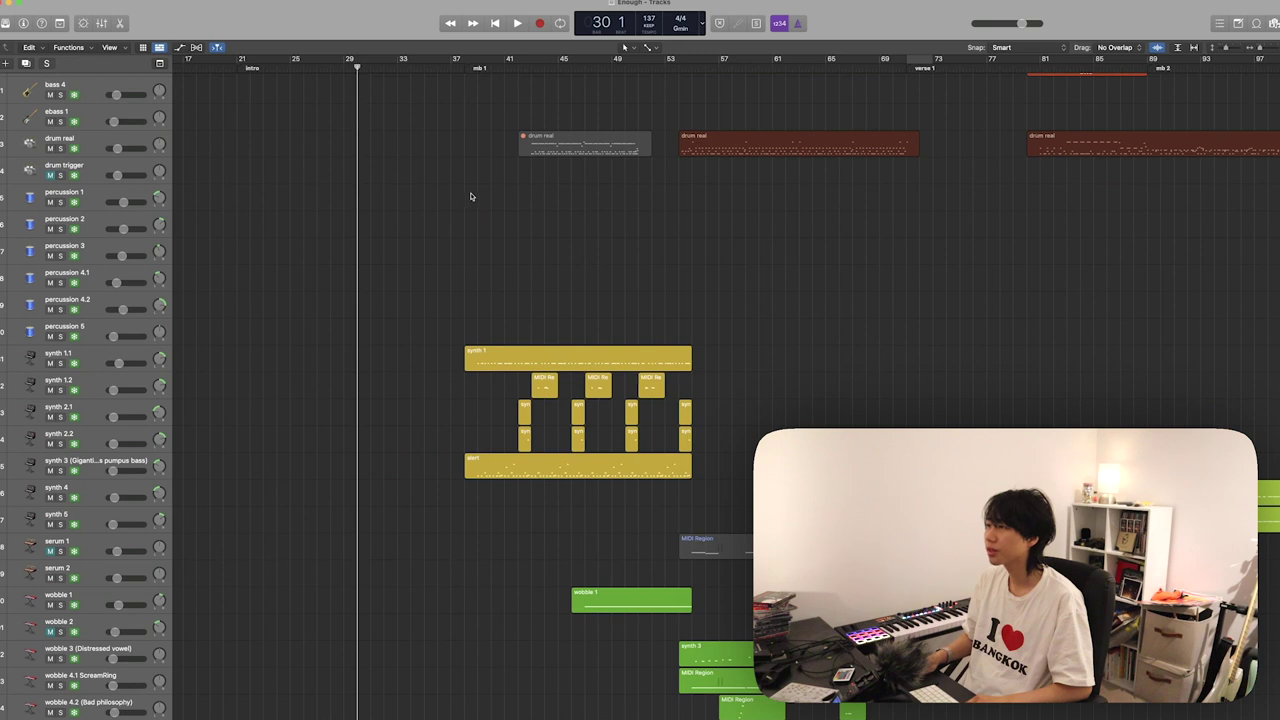
left_click(466, 64)
scroll(462, 72, "left", 5)
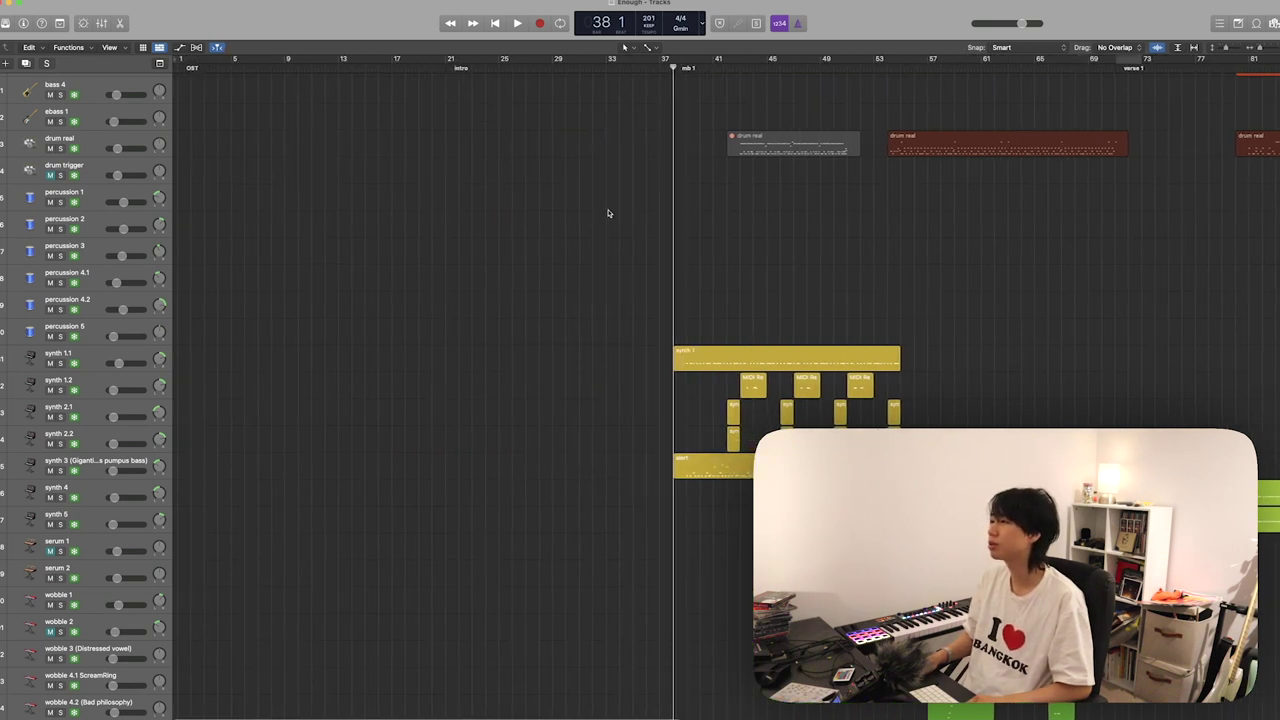
scroll(607, 213, "right", 10)
scroll(614, 208, "left", 5)
scroll(616, 210, "down", 5)
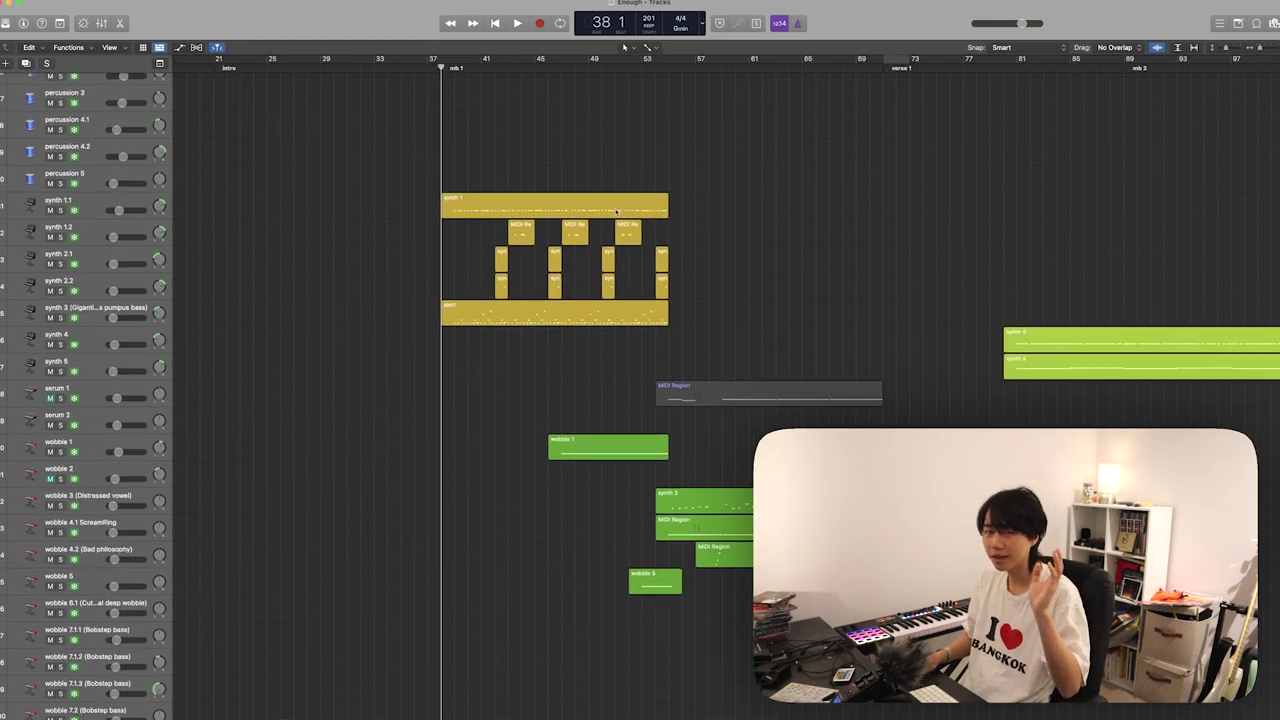
scroll(616, 210, "down", 3)
- Show the global tracks and bring the tempo curve from the OST section into view
key("g")
scroll(611, 197, "up", 8)
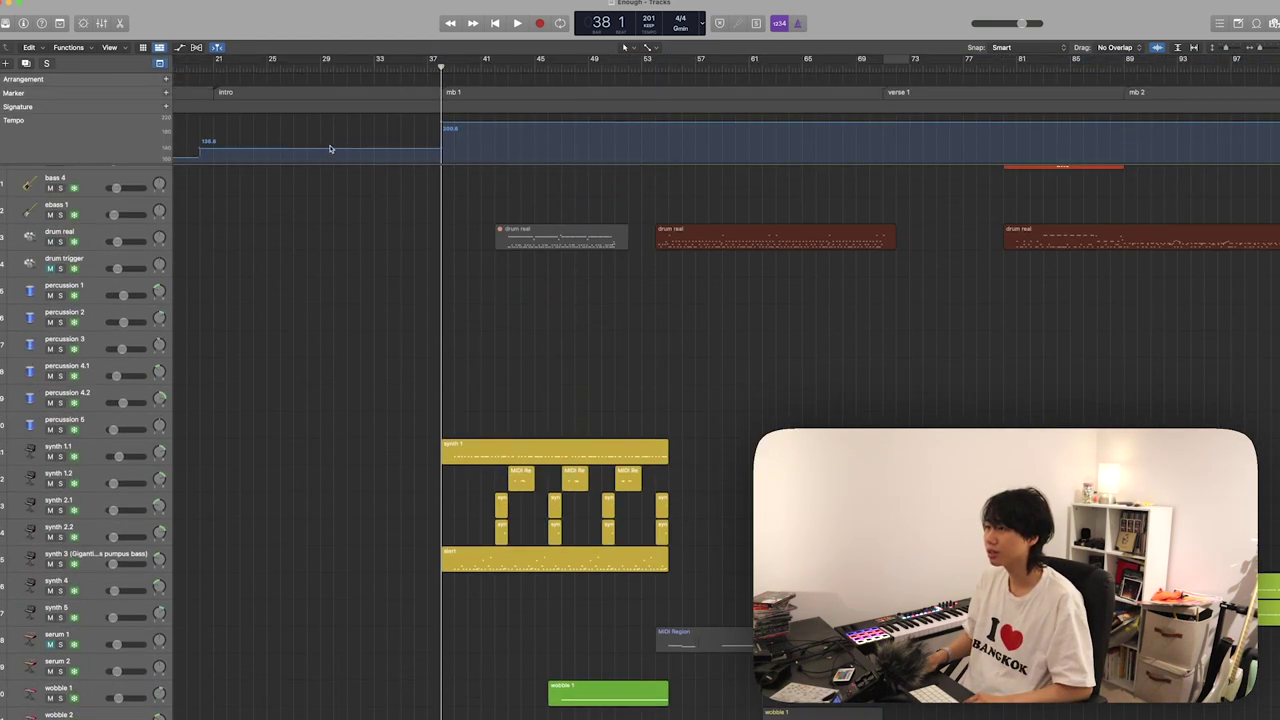
scroll(330, 148, "left", 8)
- Move the playhead through bars 4, 20, 35 and 38 to compare the tempo of each section
left_click(215, 66)
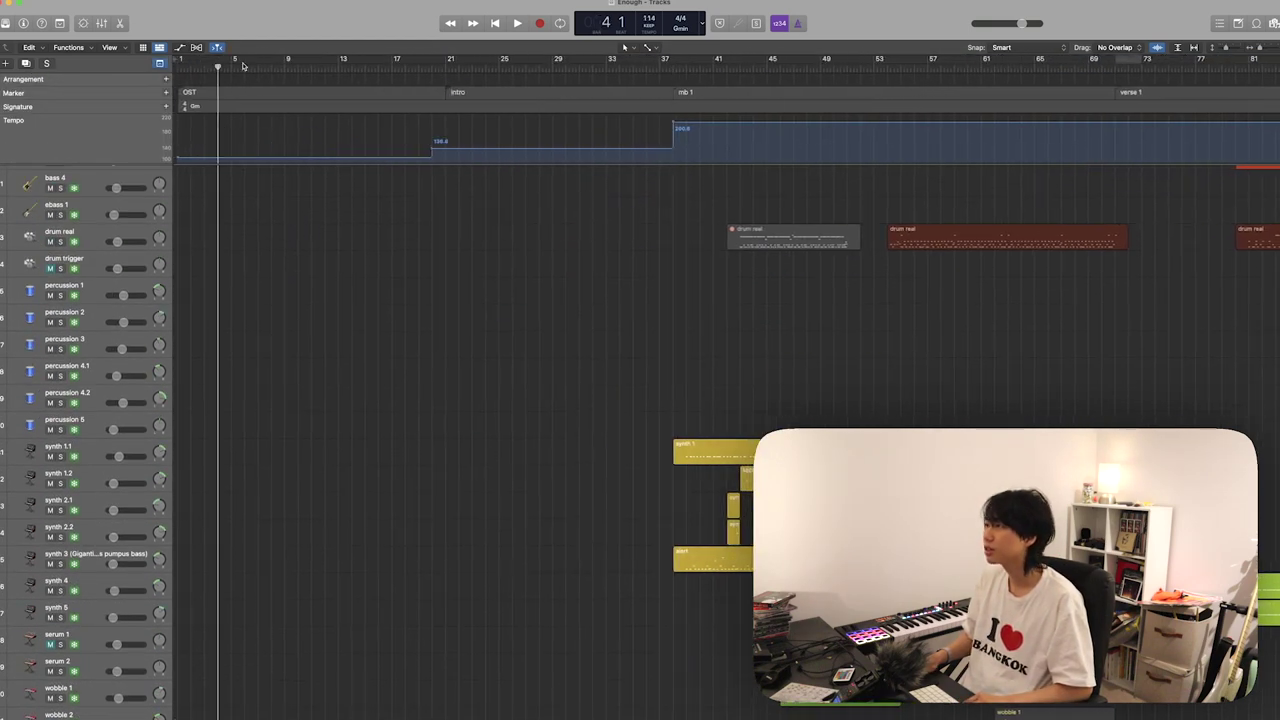
left_click(432, 66)
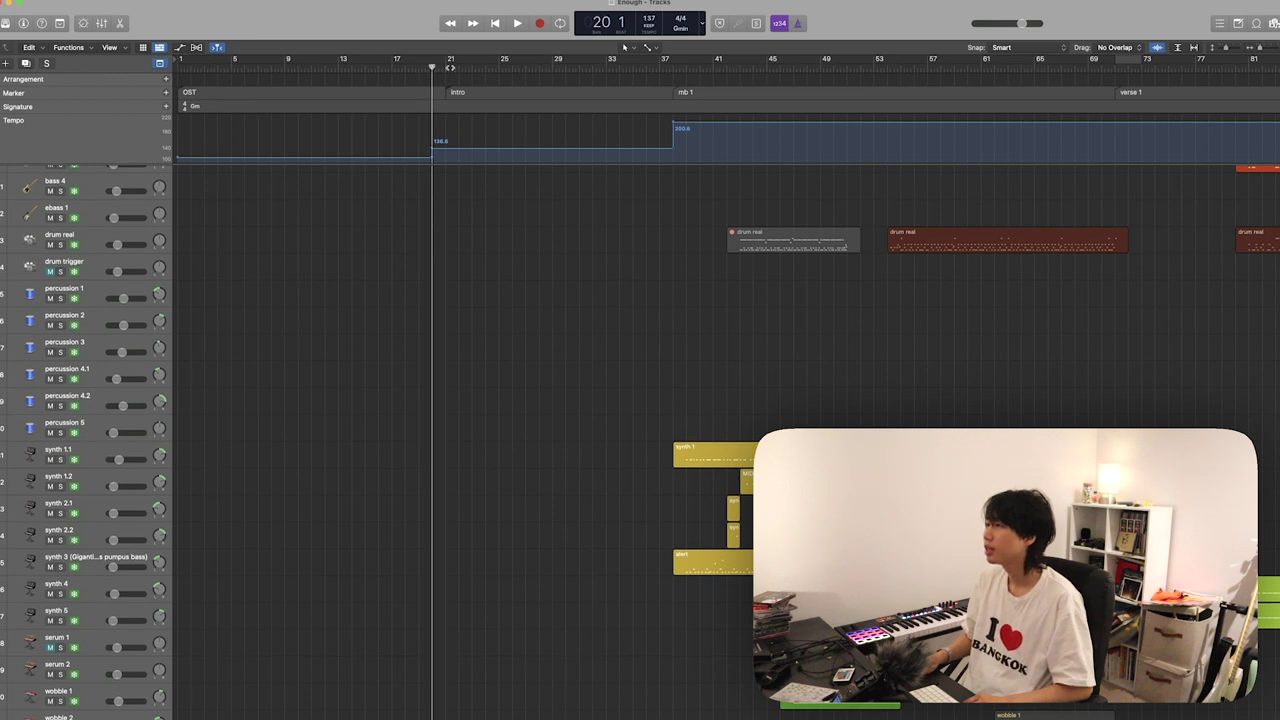
left_click(540, 66)
left_click(638, 66)
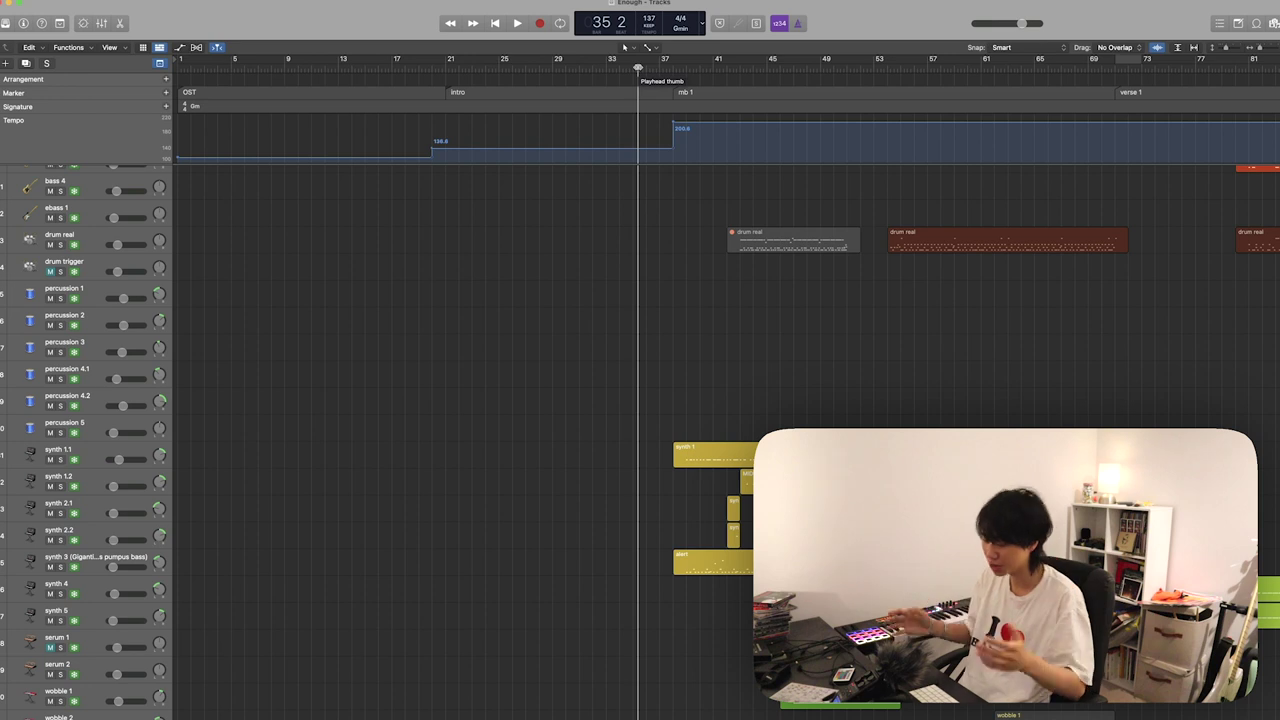
left_click(672, 66)
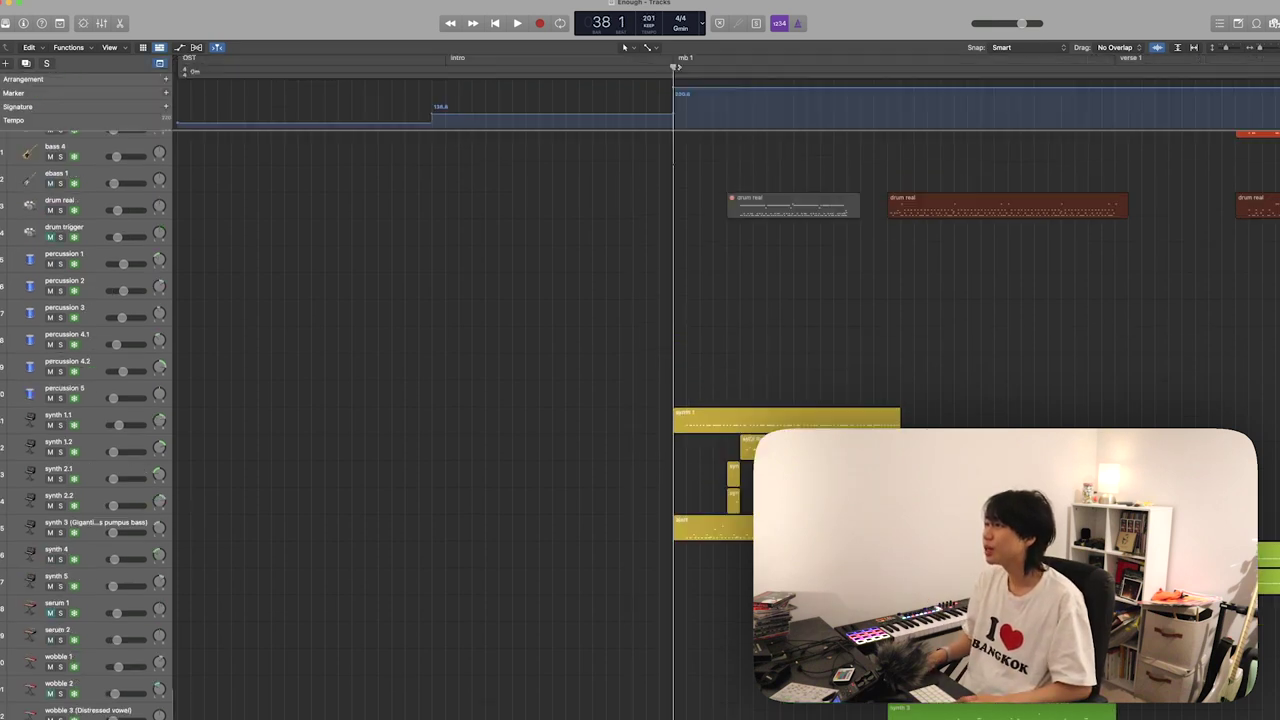
- Hide the global tracks and look over the mb 1 drum, synth and wobble regions and the OST and intro piano and waterdrum regions
scroll(575, 262, "right", 10)
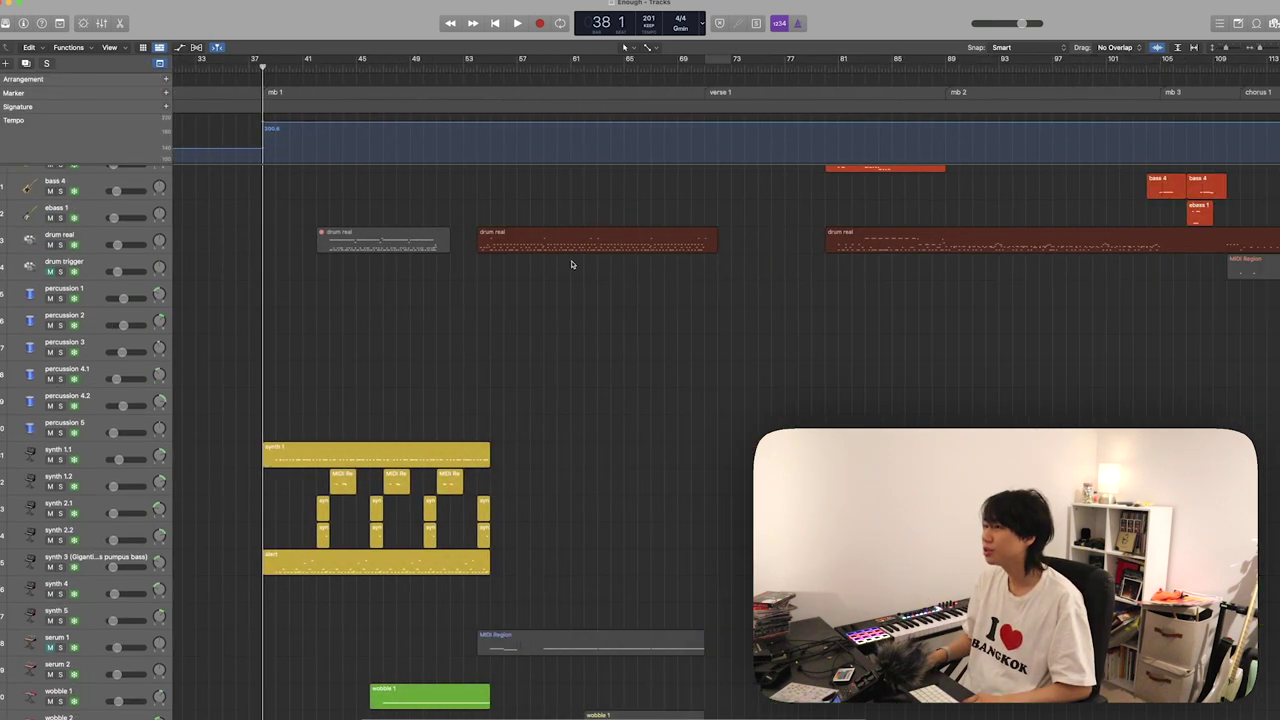
scroll(573, 264, "left", 1)
scroll(529, 263, "down", 3)
scroll(371, 126, "left", 4)
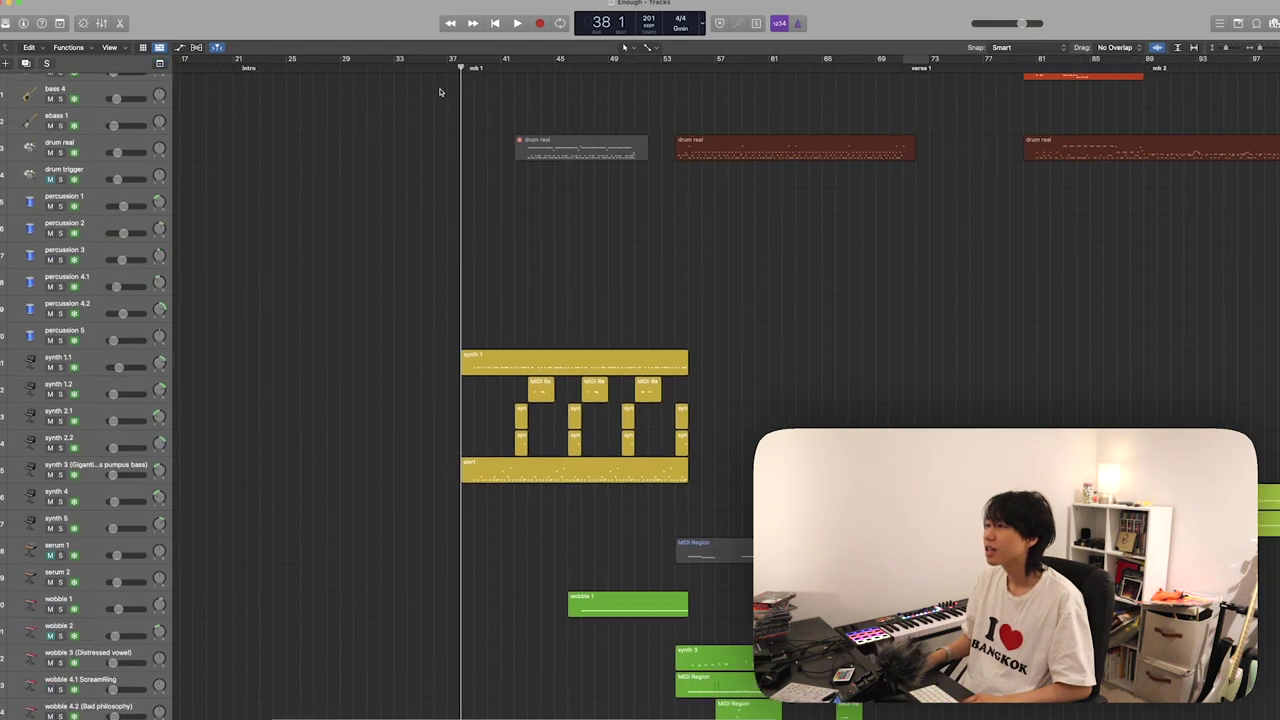
scroll(431, 94, "down", 8)
scroll(439, 92, "left", 5)
scroll(439, 92, "down", 8)
scroll(554, 203, "down", 4)
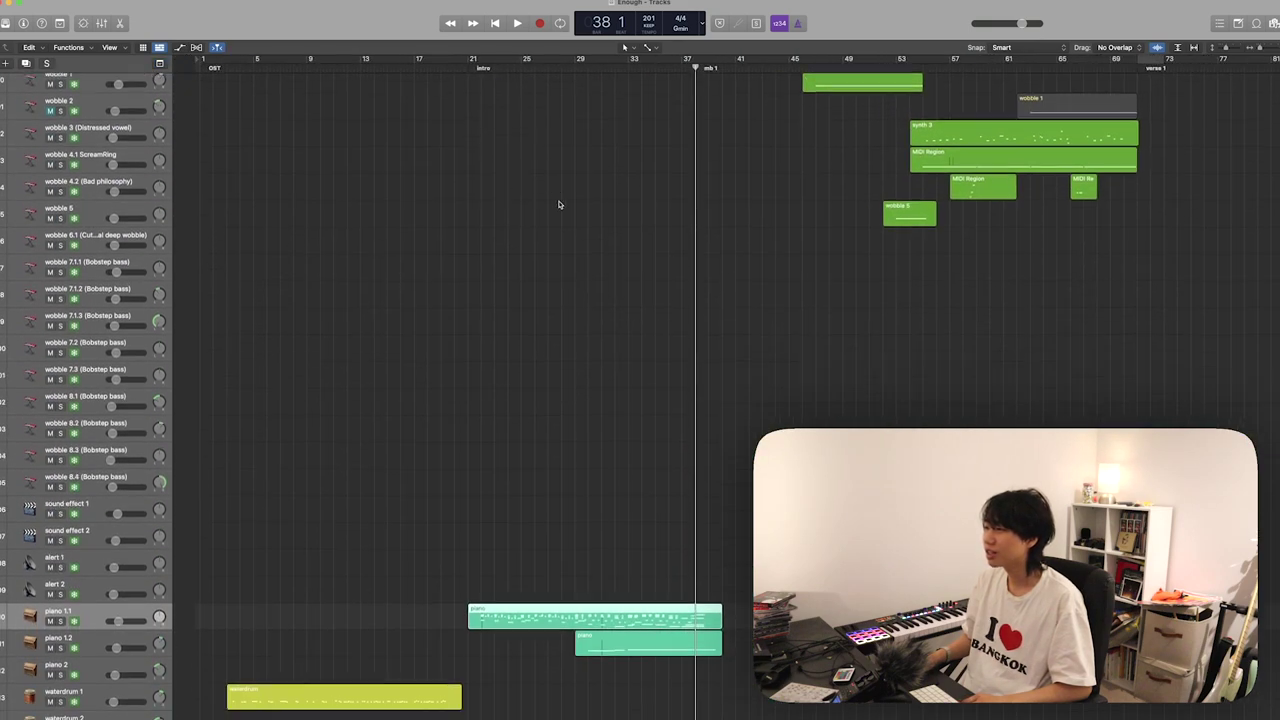
scroll(559, 204, "down", 4)
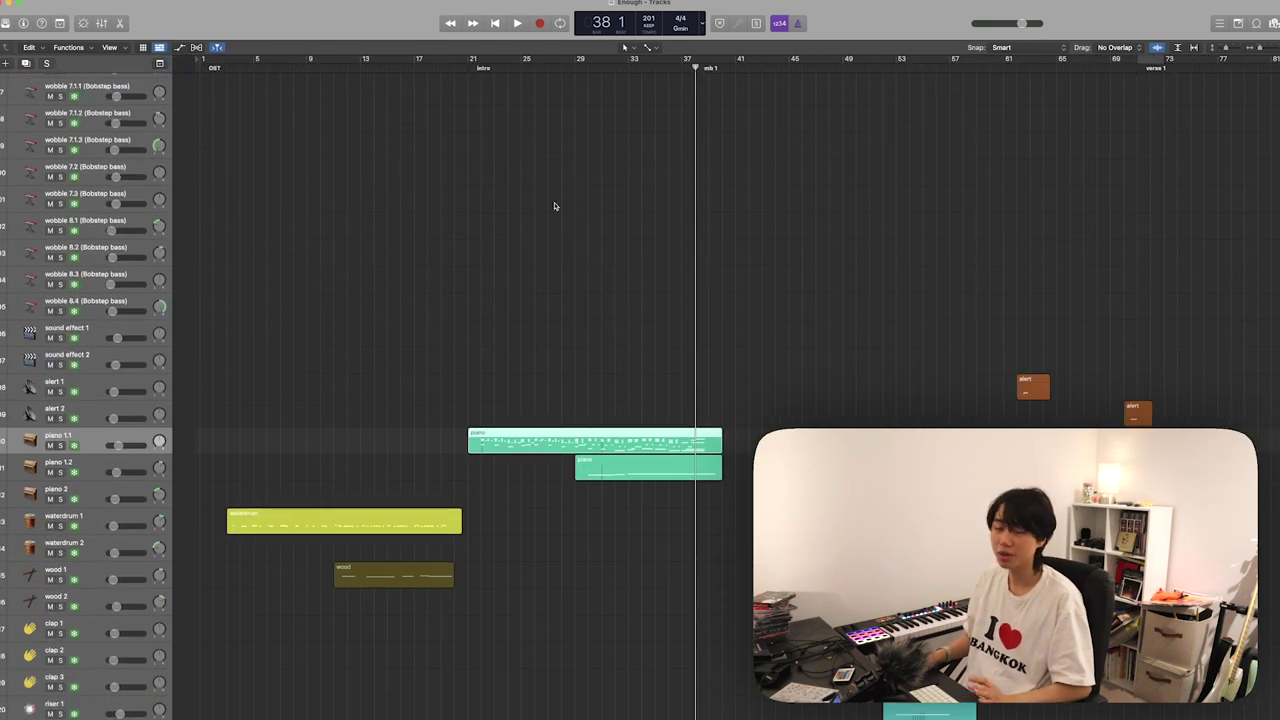
scroll(554, 206, "right", 1)
scroll(554, 206, "down", 2)
scroll(554, 206, "right", 2)
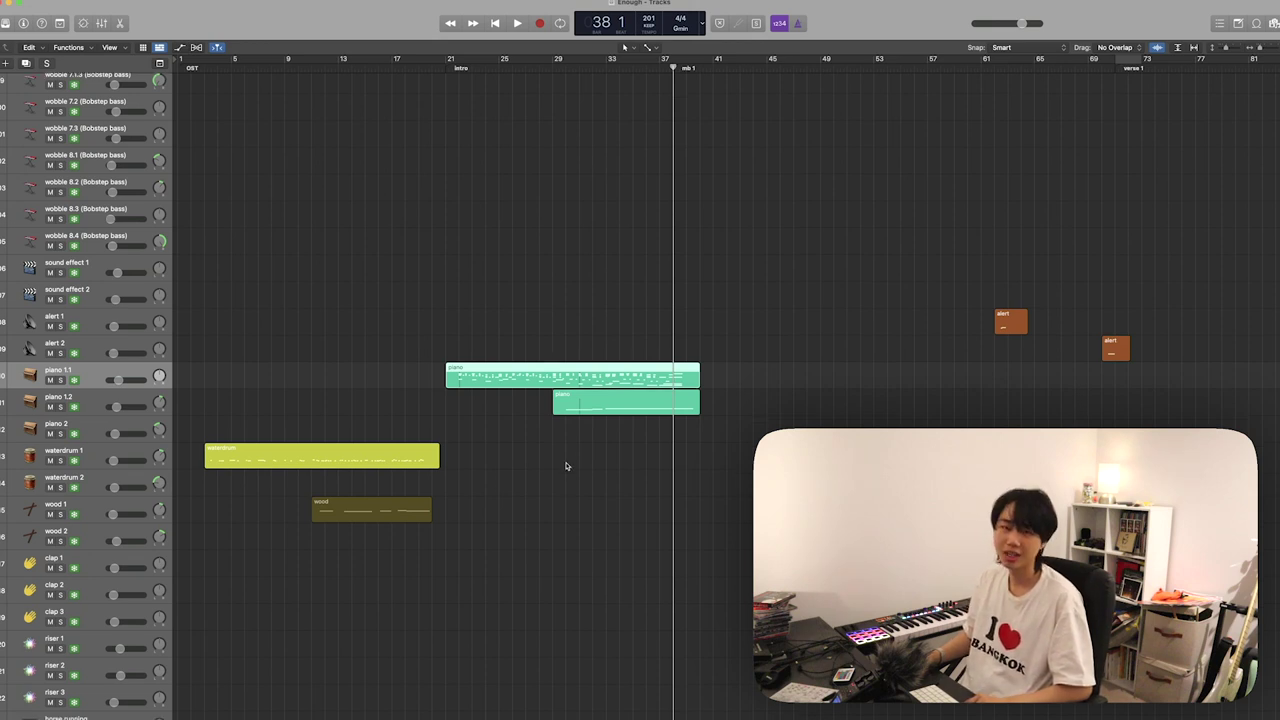
- Look over the intro lead, ah and hm vocal regions across the OST and intro sections
scroll(565, 466, "down", 15)
scroll(565, 466, "right", 3)
scroll(565, 466, "down", 5)
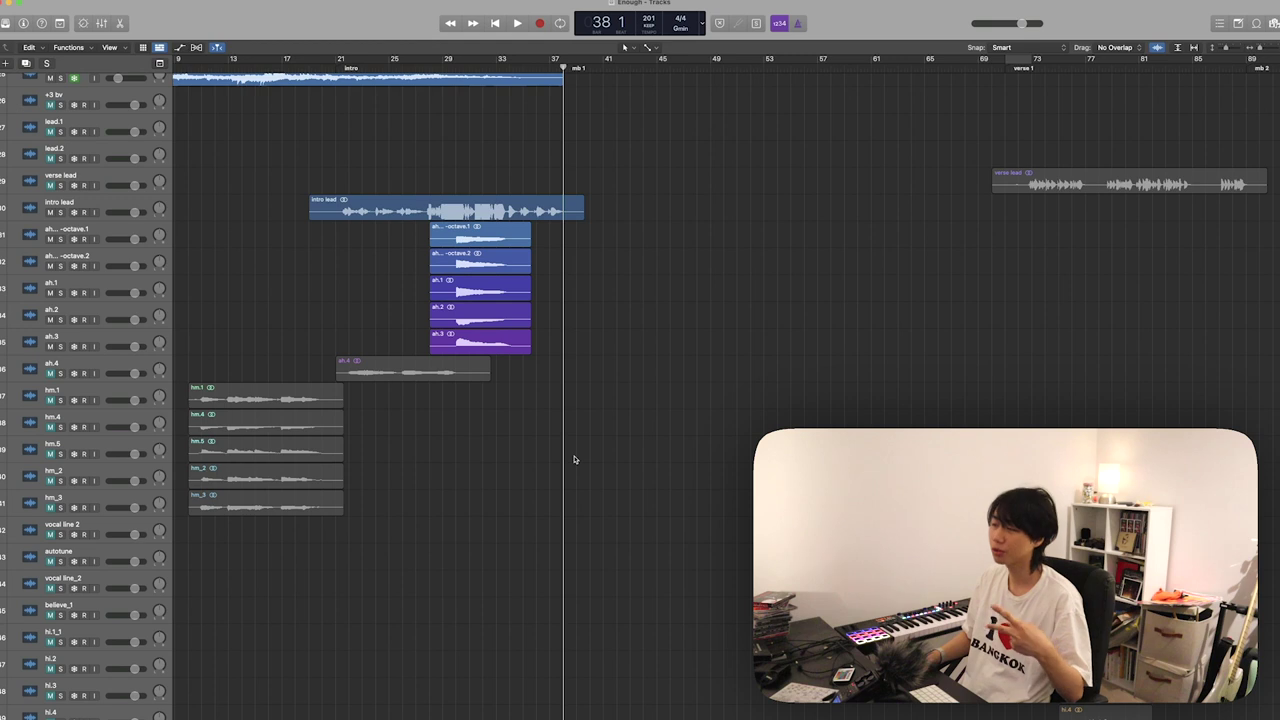
scroll(501, 359, "left", 4)
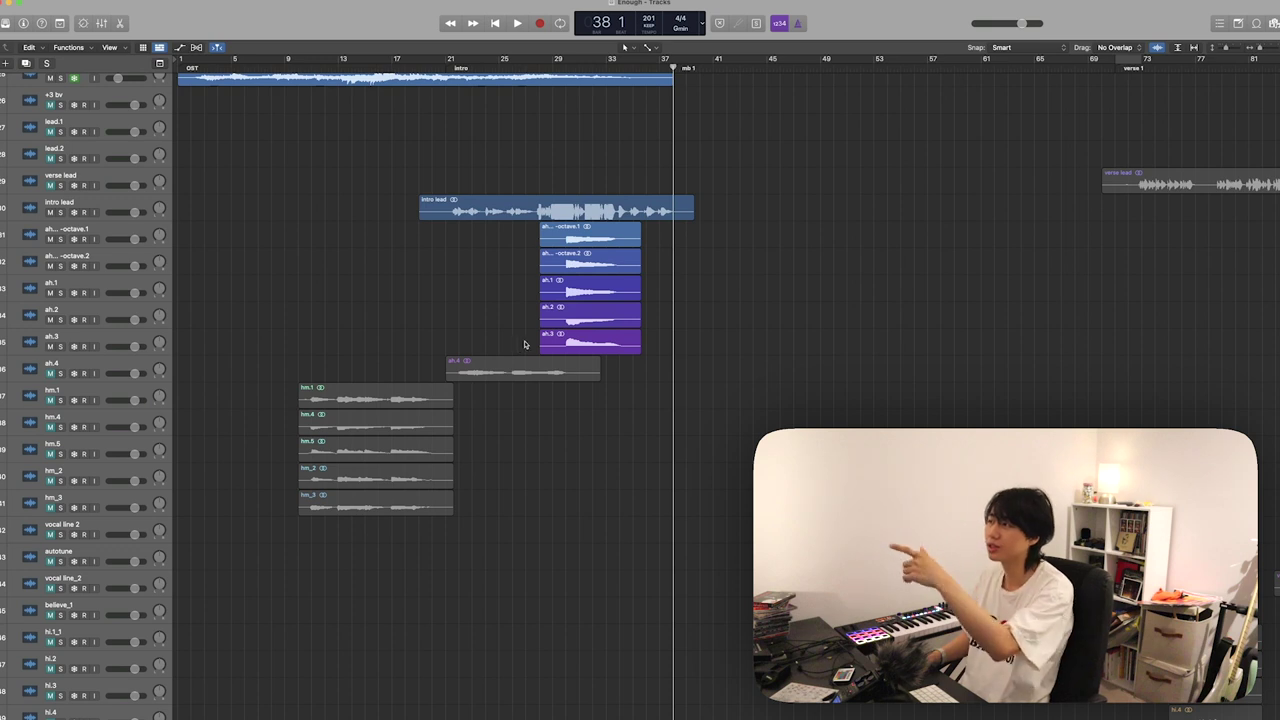
- Show the global tracks to check the tempo change at the start of mb 1, and hide them again
scroll(610, 278, "right", 5)
scroll(606, 240, "up", 10)
key("g")
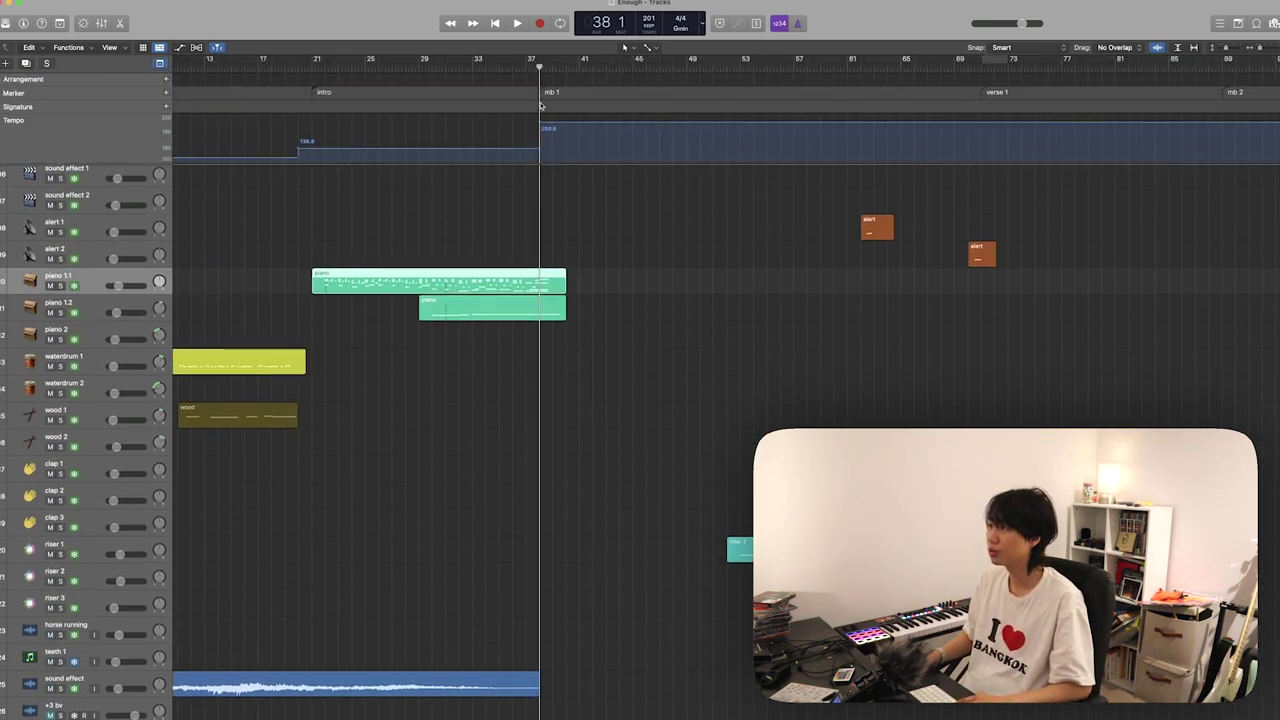
key("g")
- Play mb 1 up to bar 51 while looking over its guitar, drum, synth and wobble tracks, and stop playback
scroll(660, 263, "right", 1)
scroll(660, 260, "up", 2)
scroll(661, 263, "down", 10)
scroll(661, 263, "up", 6)
scroll(661, 263, "right", 4)
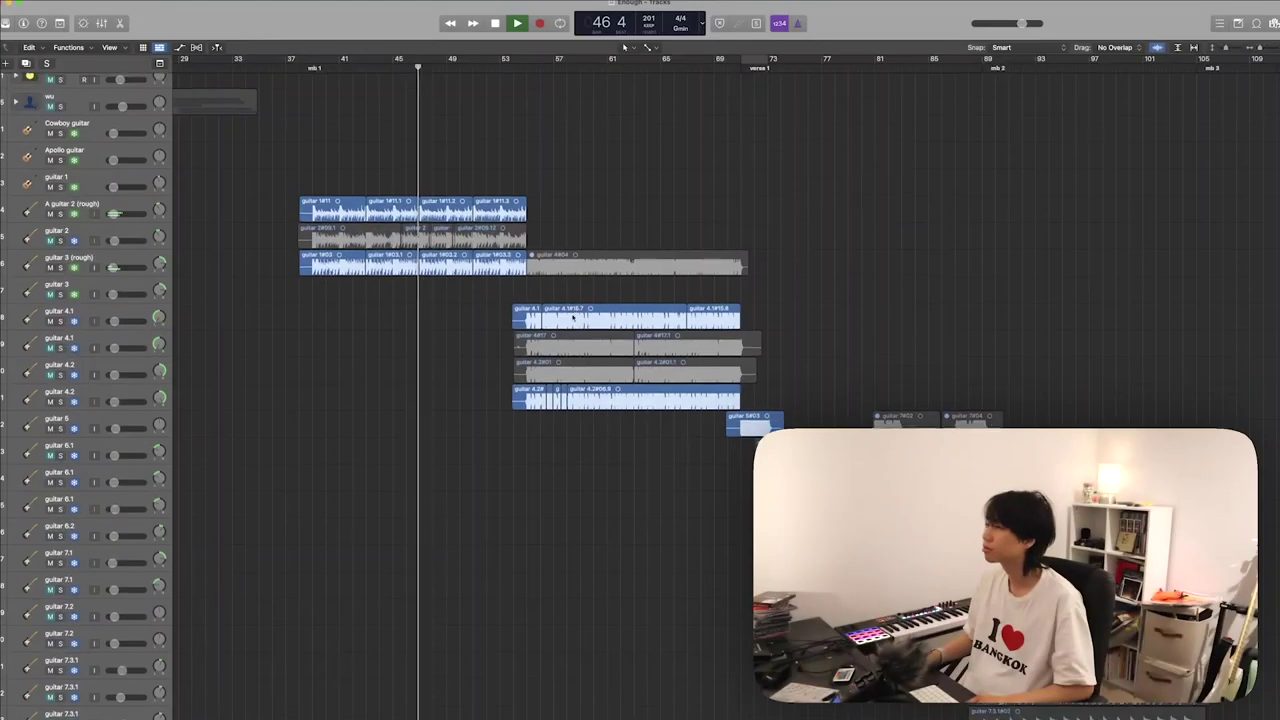
scroll(489, 236, "down", 5)
scroll(489, 236, "down", 15)
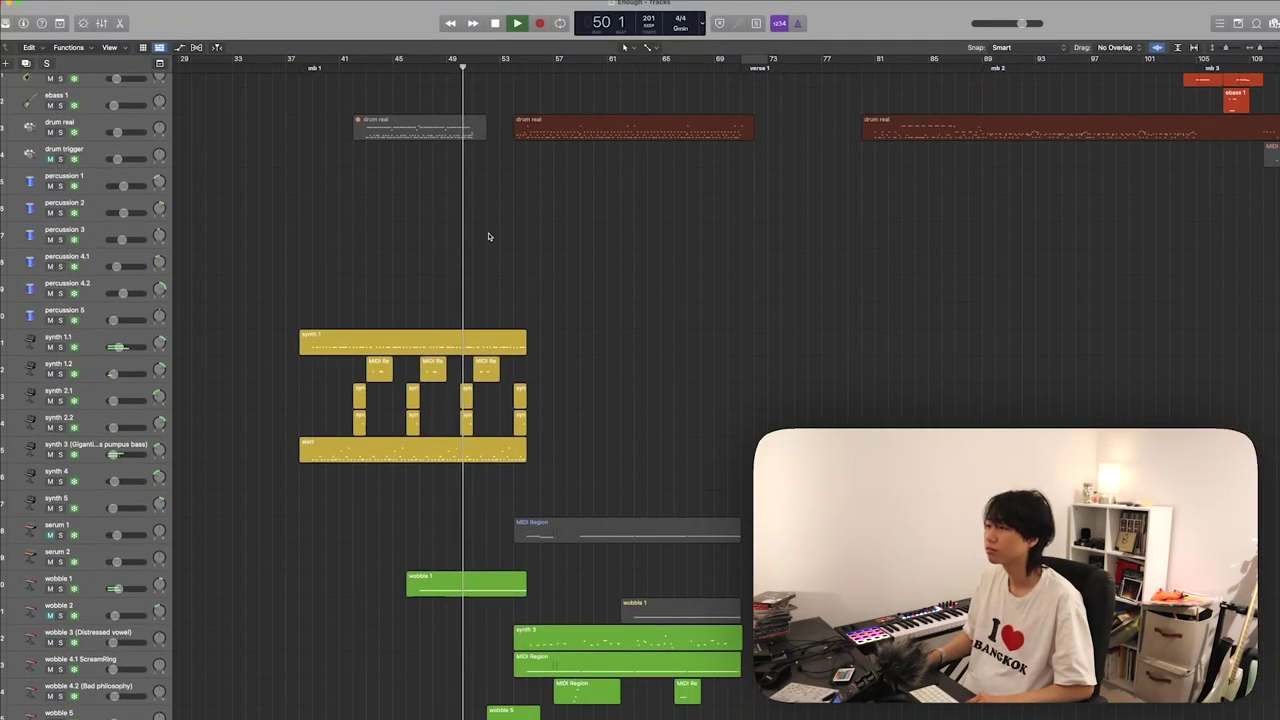
scroll(489, 236, "down", 3)
scroll(565, 322, "up", 20)
key("space")
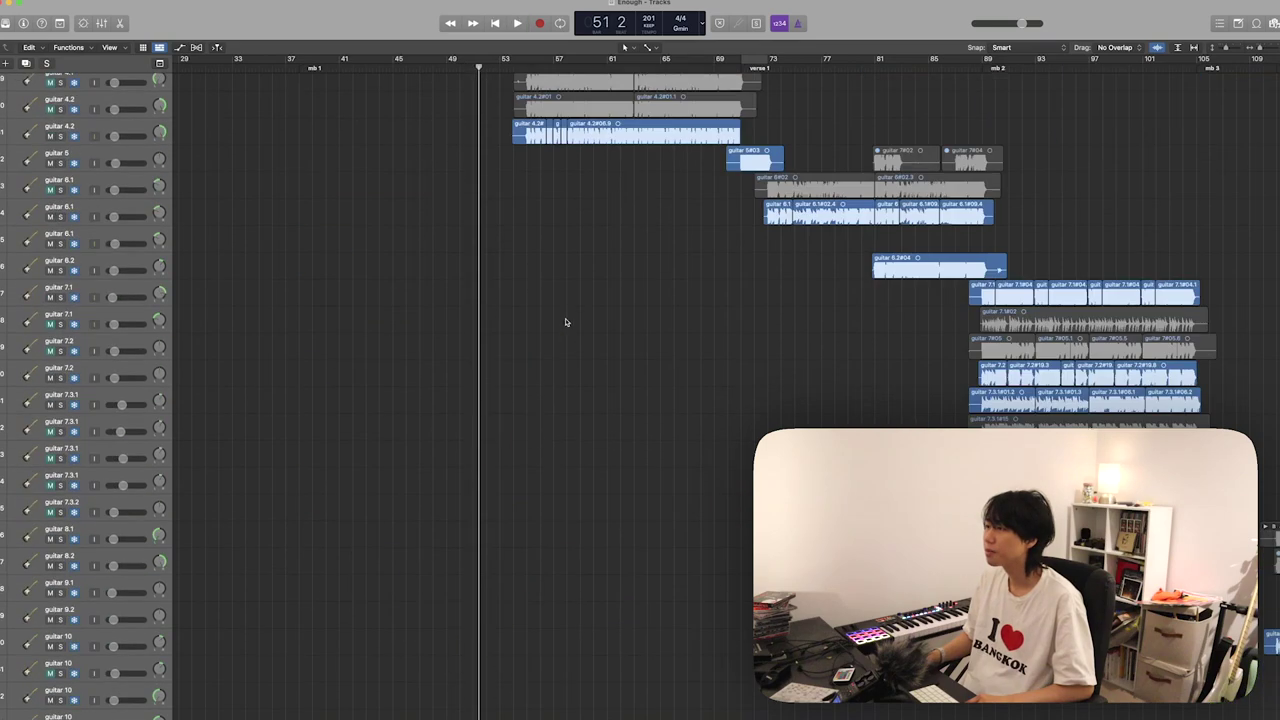
- Solo the A guitar 2 (rough) track, inspect its channel strip in the mixer, close the mixer and clear the solo
scroll(565, 322, "up", 10)
scroll(565, 322, "down", 6)
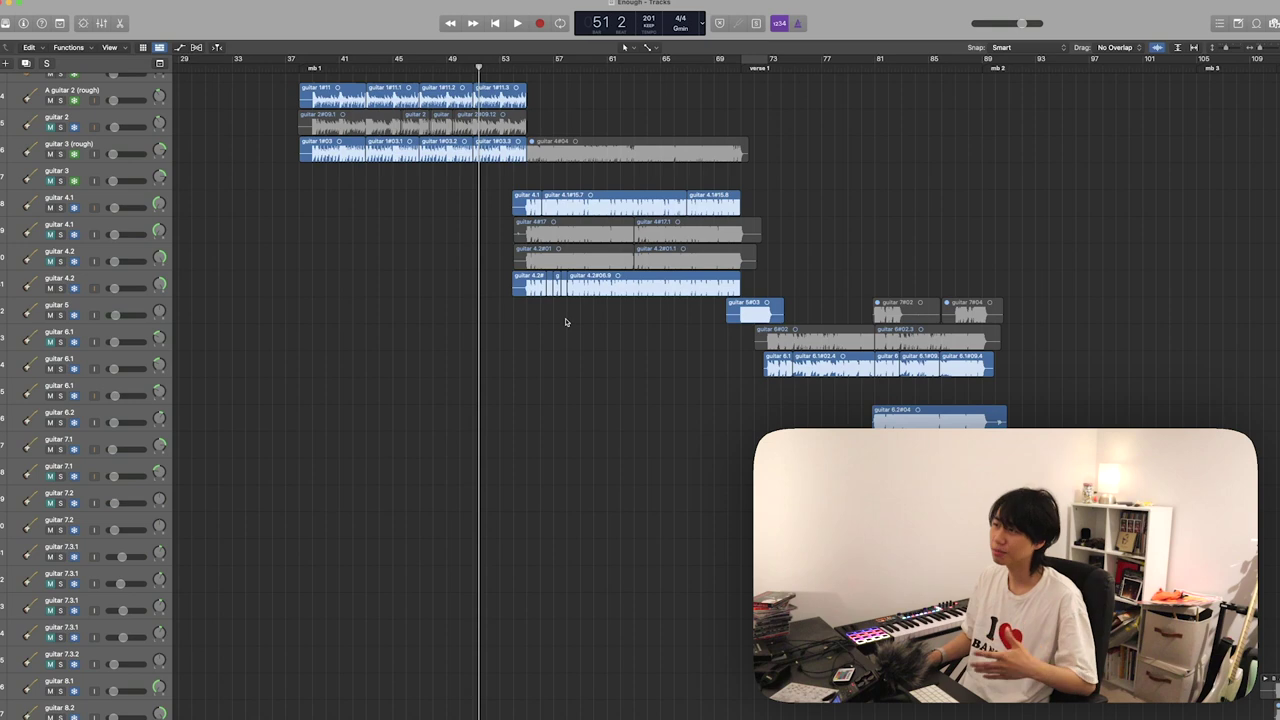
scroll(565, 322, "up", 10)
scroll(565, 322, "down", 3)
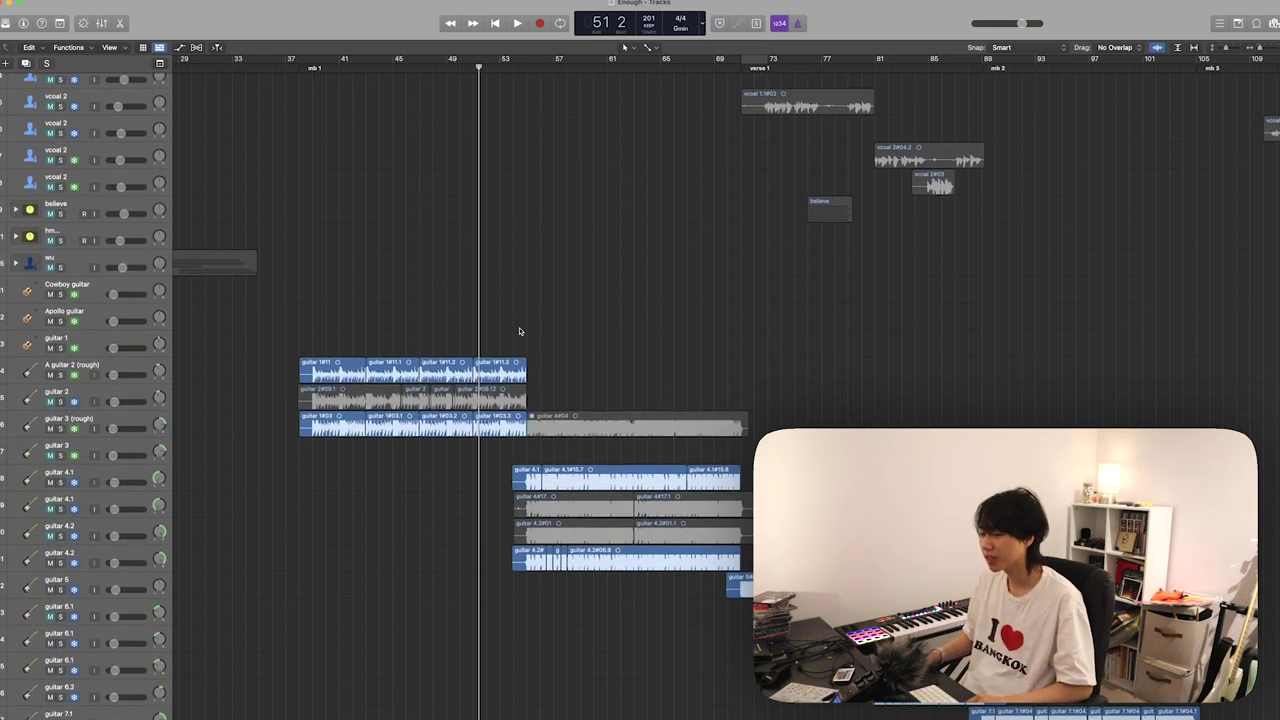
left_click(142, 378)
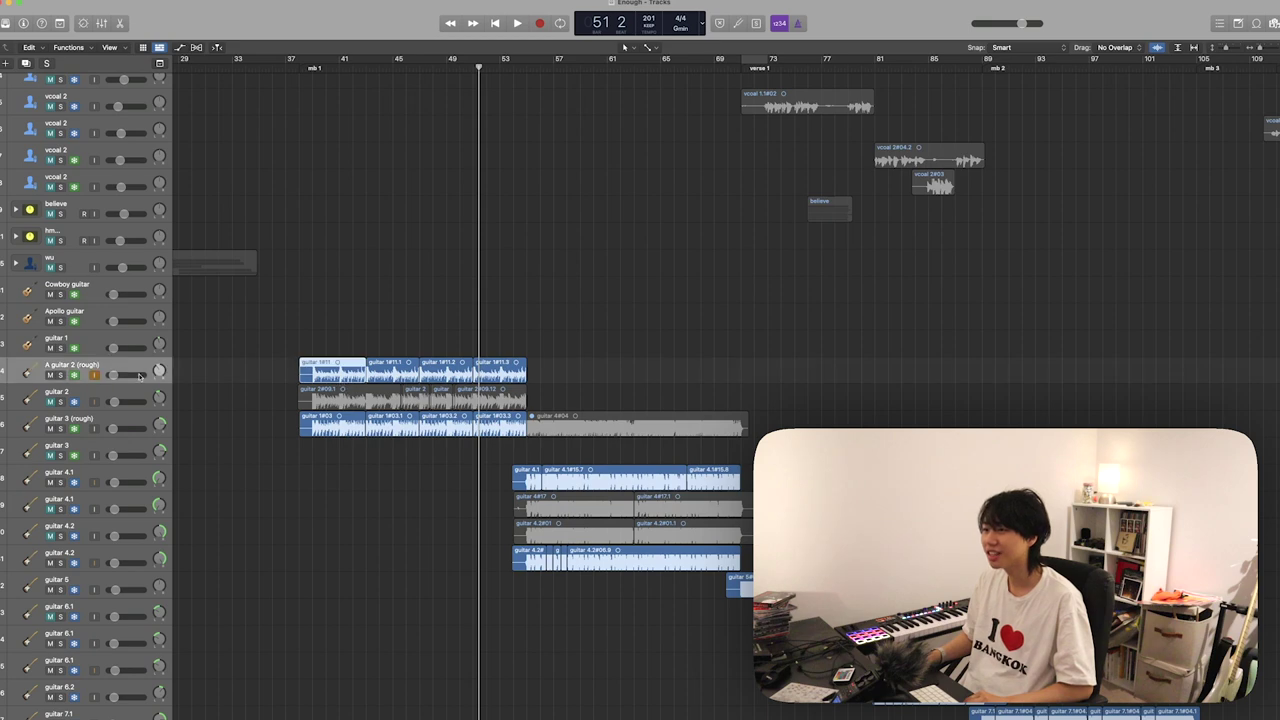
key("x")
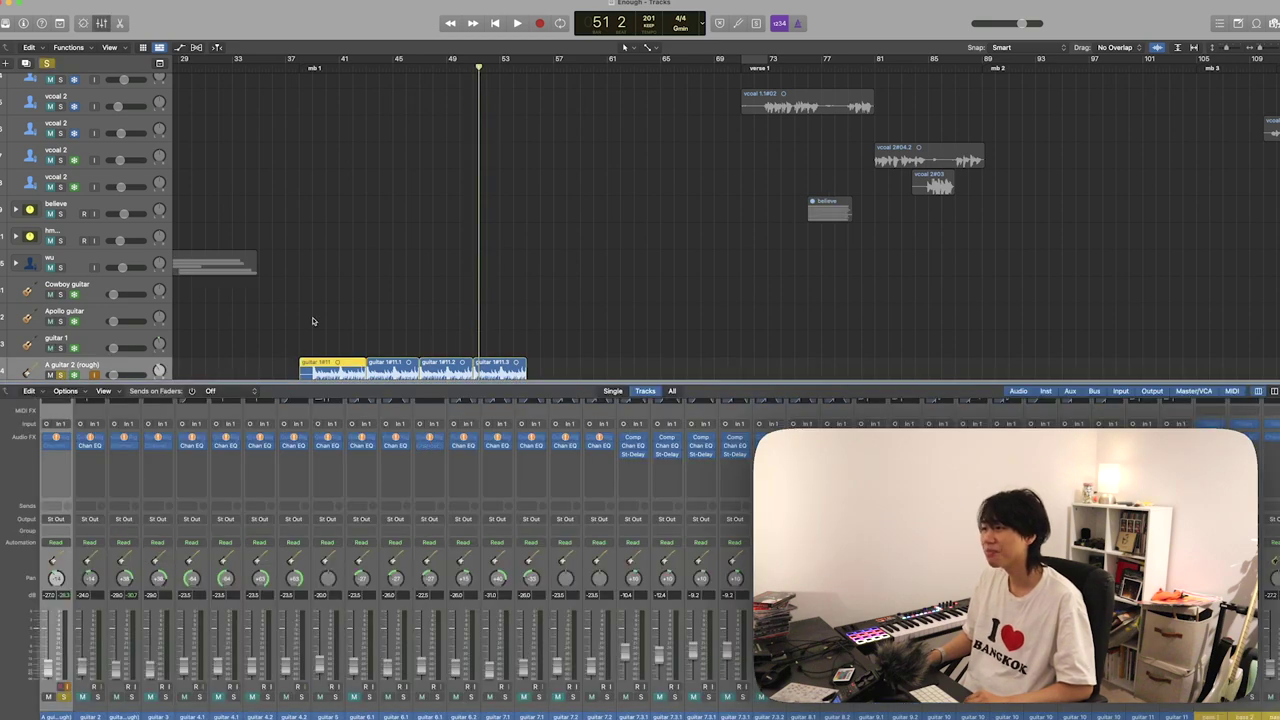
key("x")
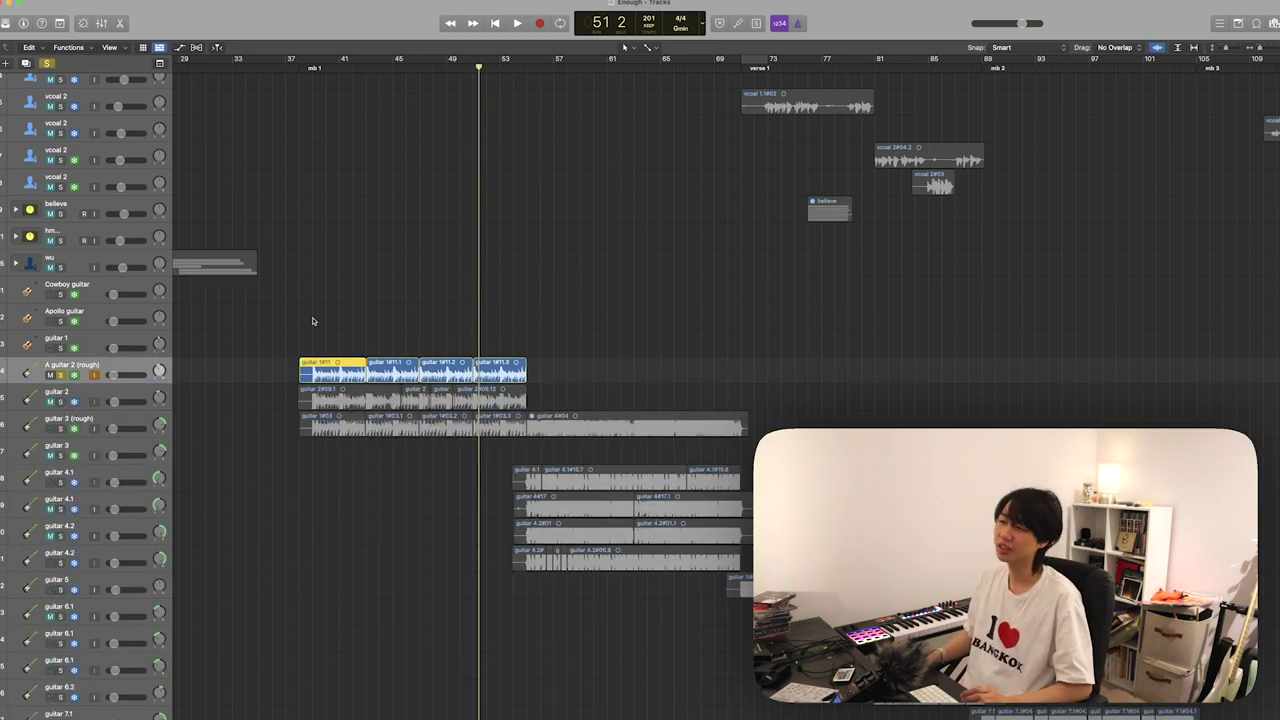
key("shift+s")
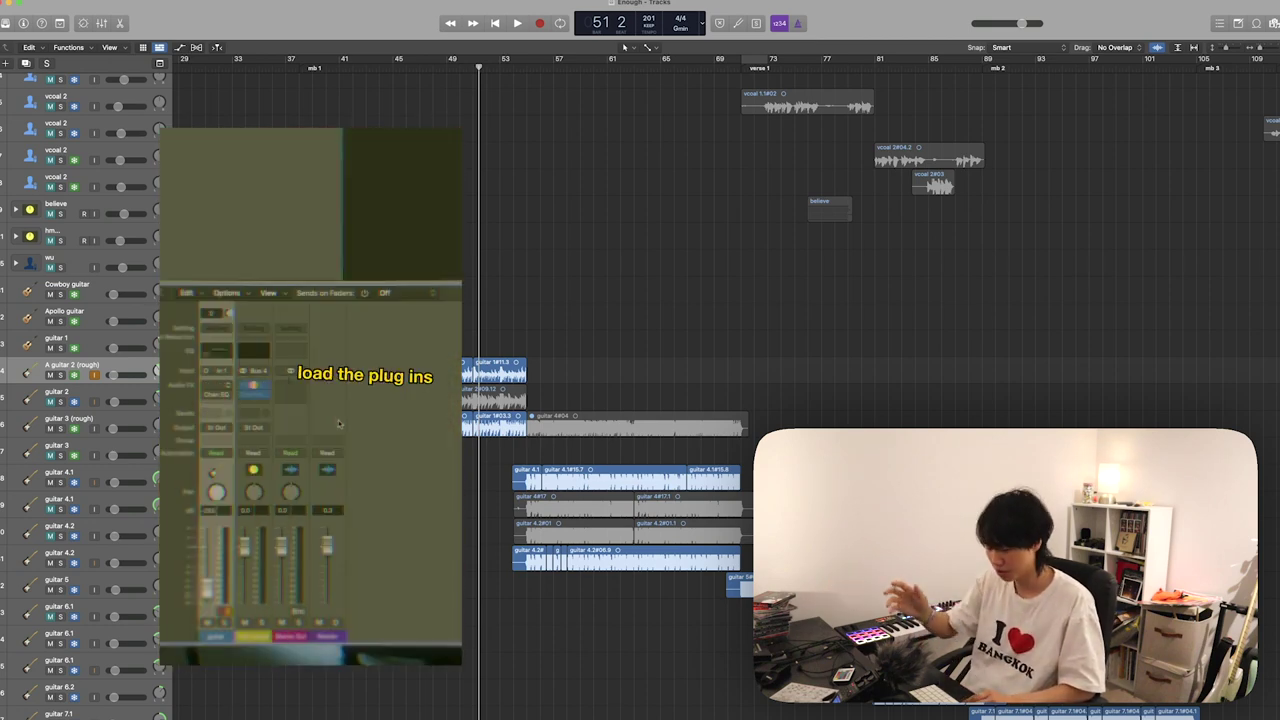
- Place the playhead at bar 39 near the start of mb 1 and play the synth 1.1 track soloed
scroll(417, 420, "right", 1)
scroll(417, 420, "down", 1)
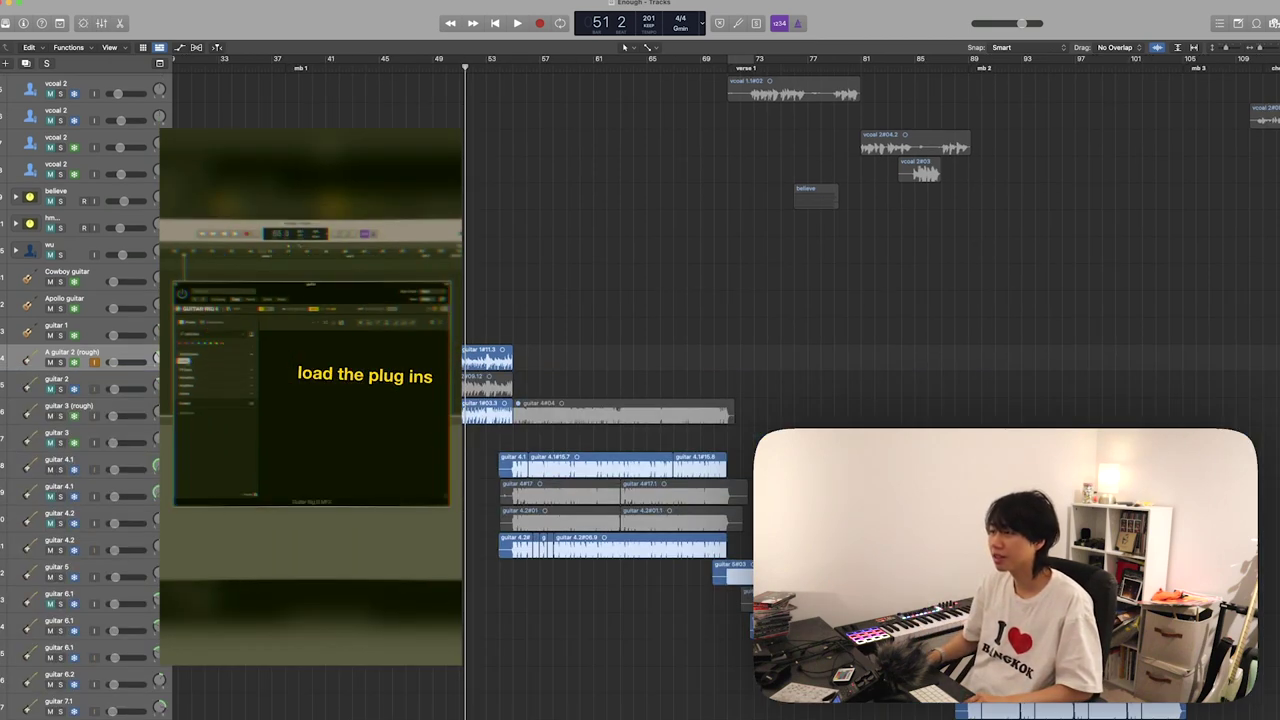
scroll(600, 400, "down", 3)
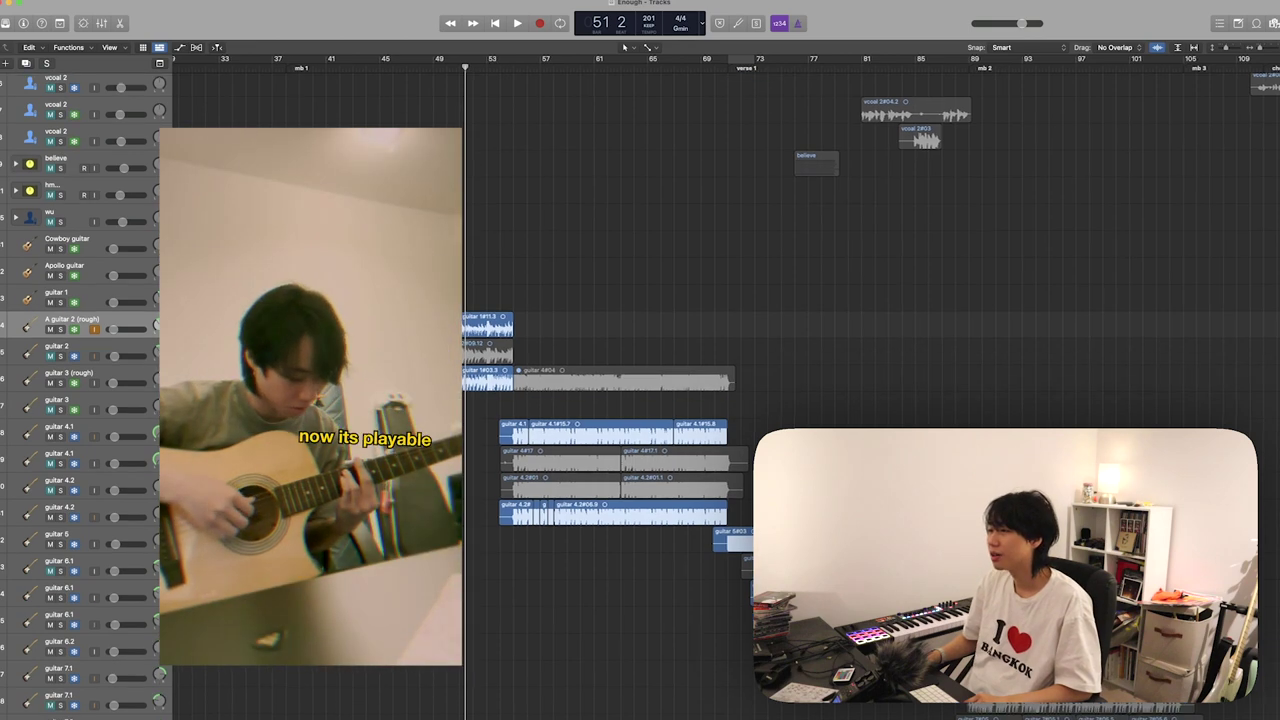
scroll(331, 327, "left", 1)
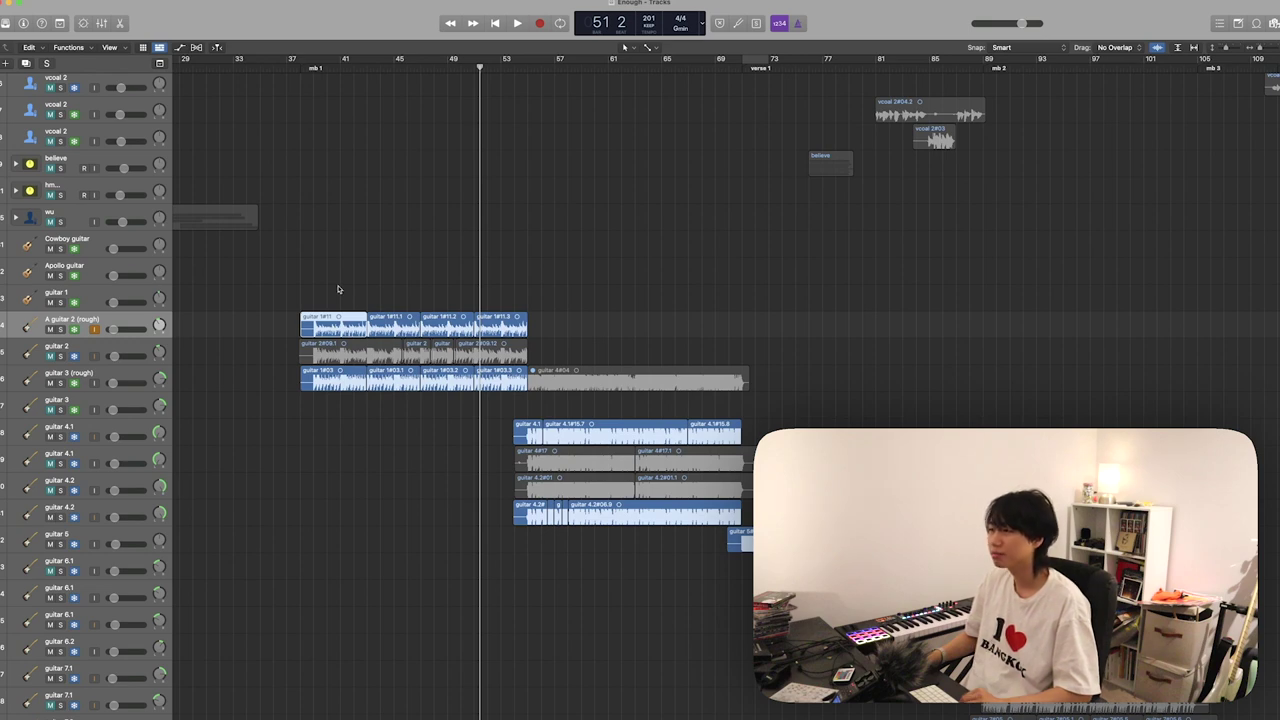
left_click(338, 290)
scroll(480, 151, "down", 10)
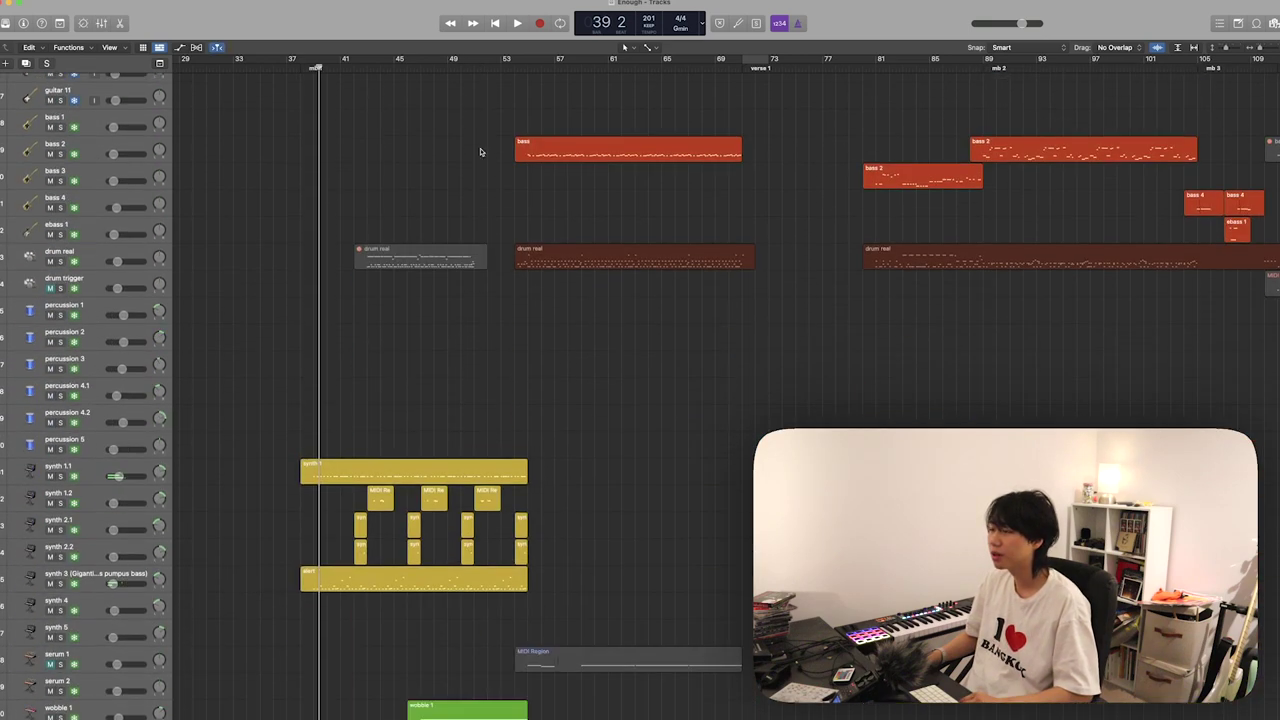
left_click(87, 262)
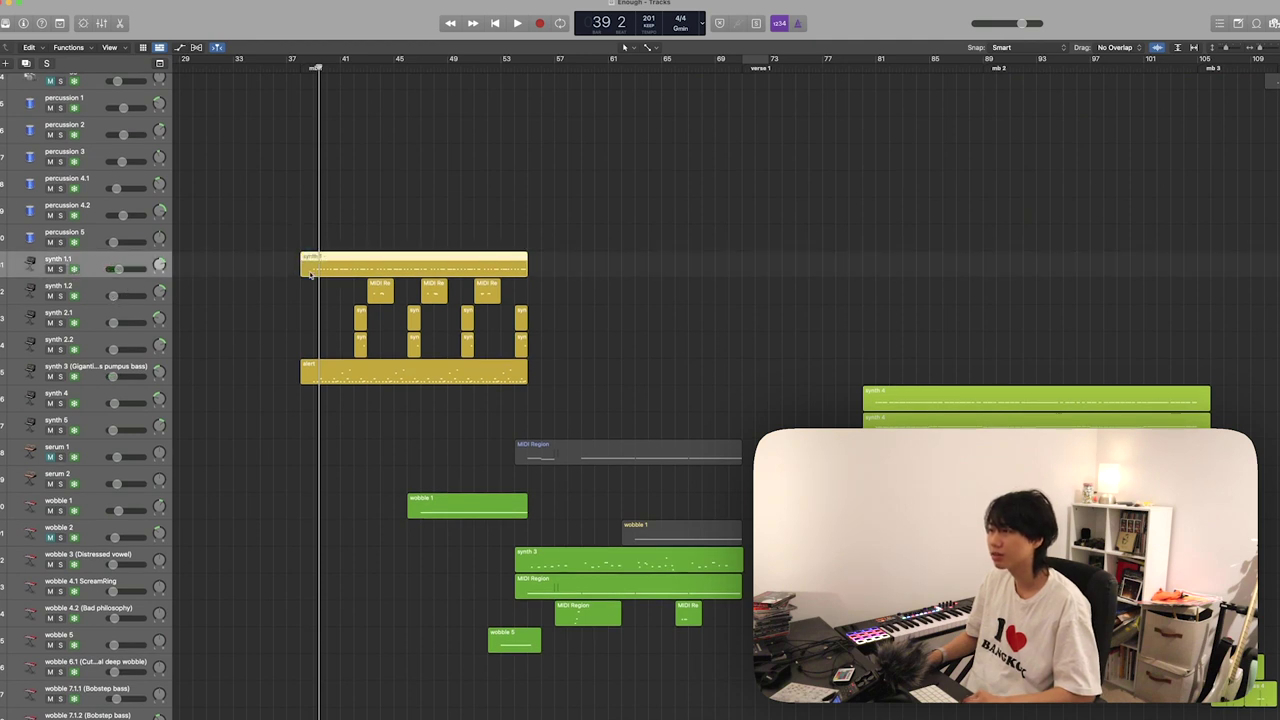
key("s")
key("space")
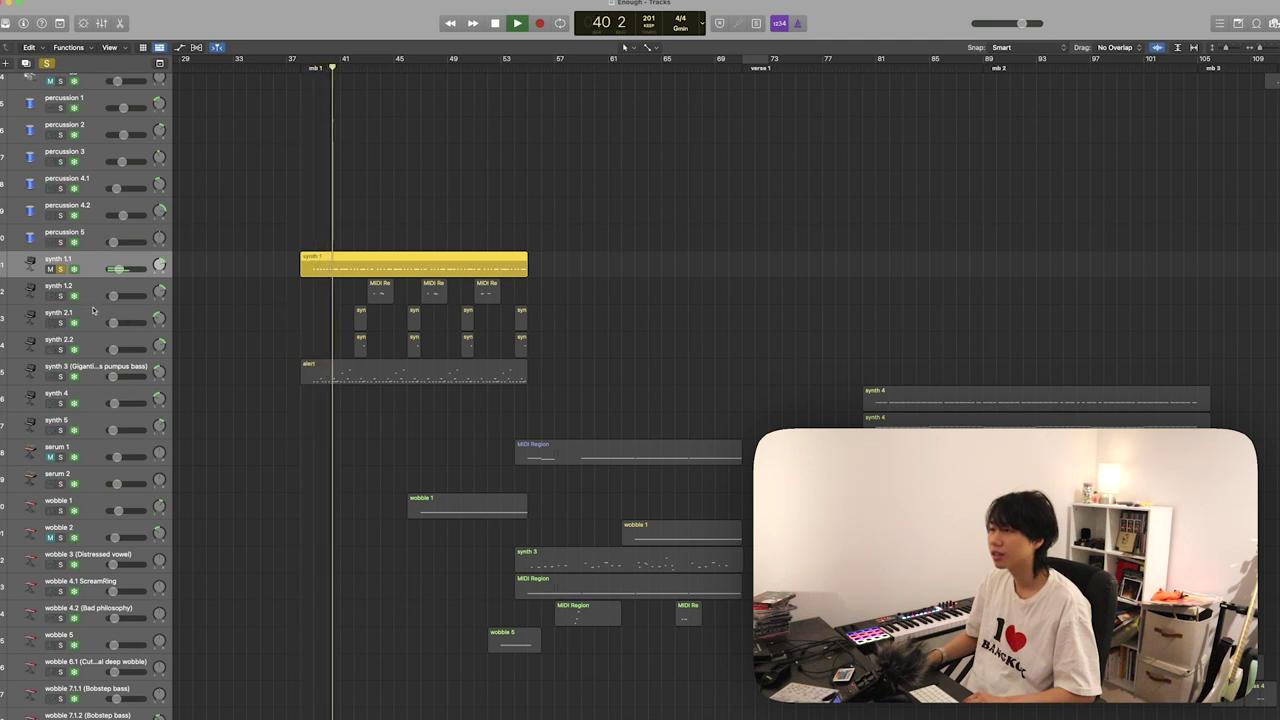
- Audition synth 3 in place of synth 1.1, and switch the solo to synth 1.2, 2.1 and 2.2 during playback
left_click(60, 376)
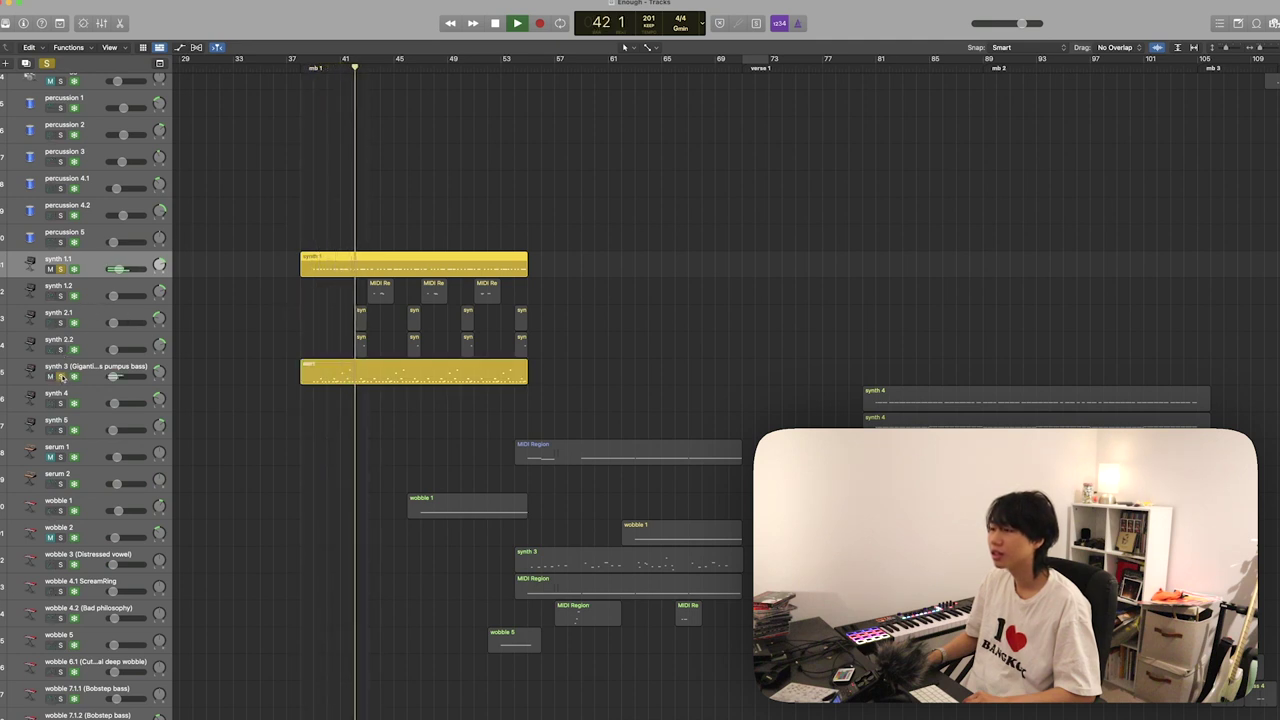
left_click(60, 269)
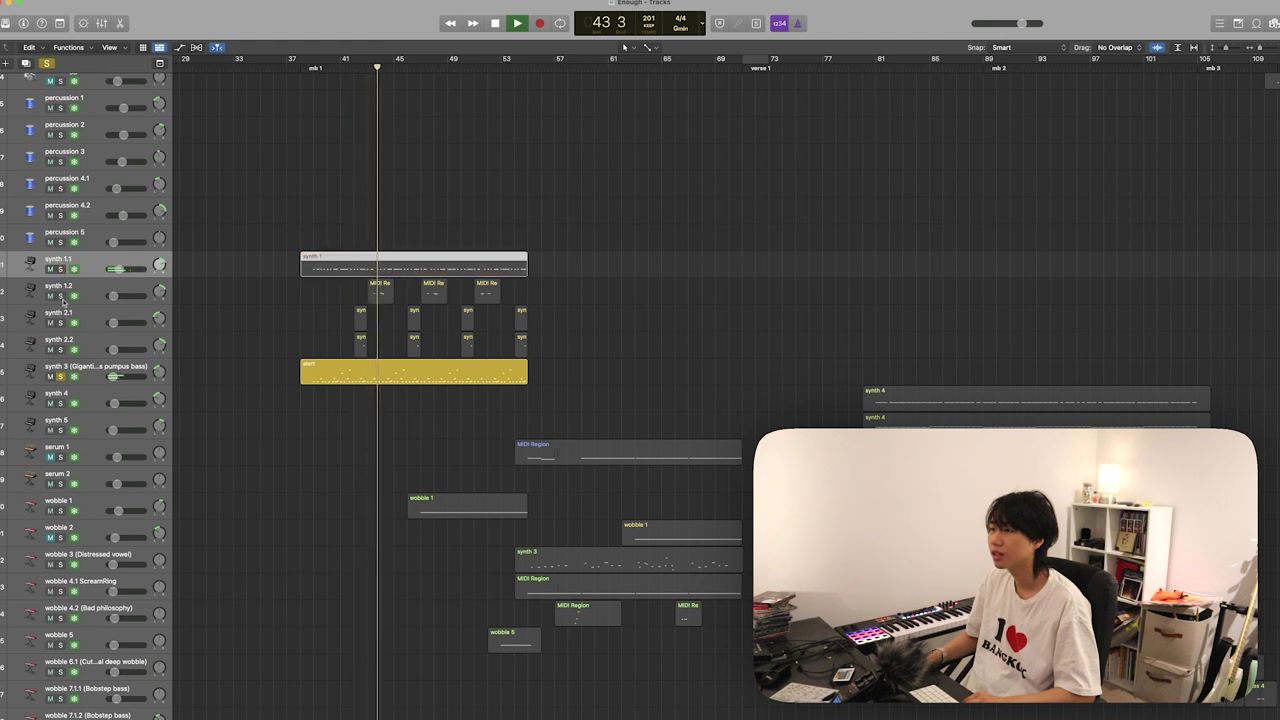
left_click_drag(60, 290, 60, 350)
left_click(60, 376)
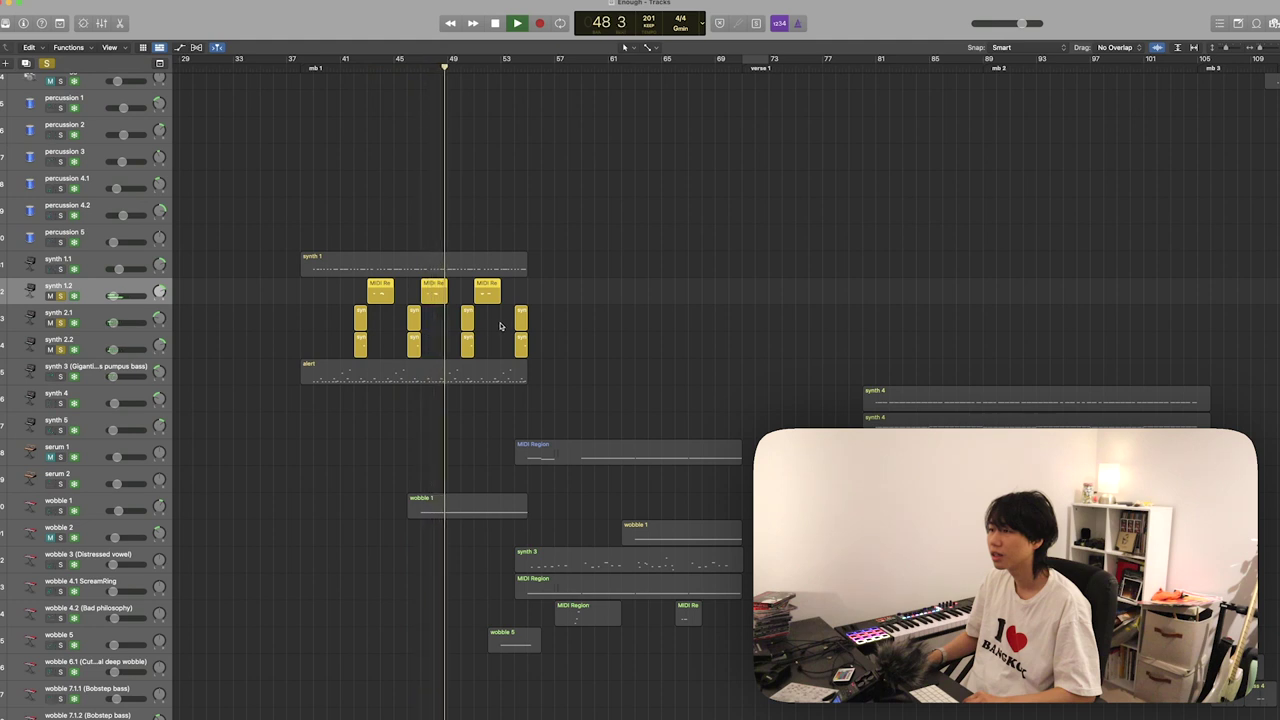
- Add synth 1.1 and synth 3 to the soloed synths to hear them together, clear the solo and stop playback
left_click(60, 269)
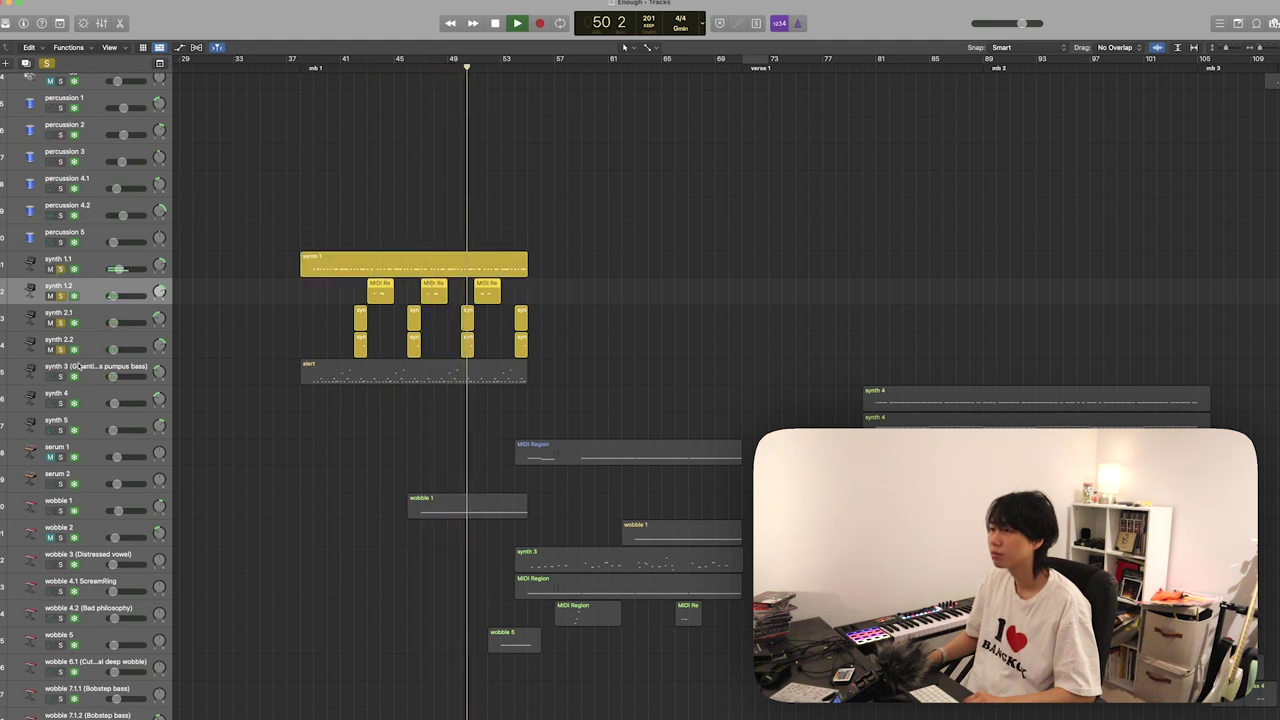
left_click(60, 376)
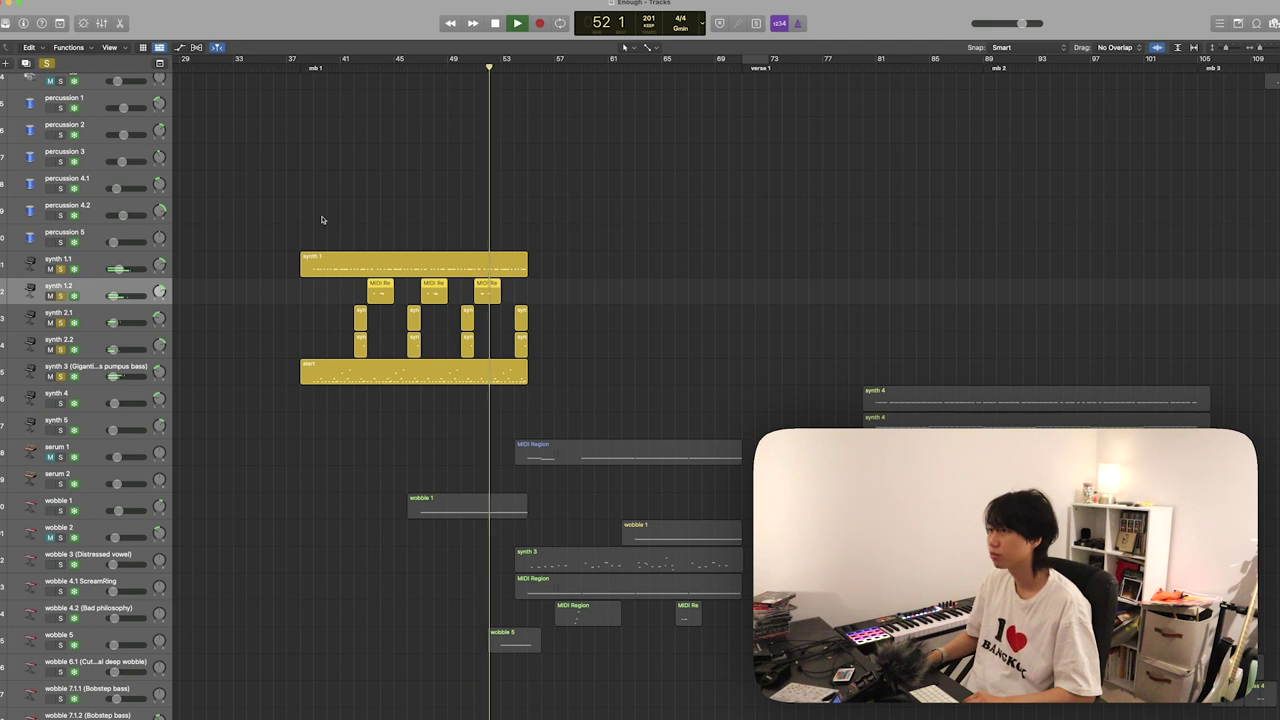
key("s")
key("space")
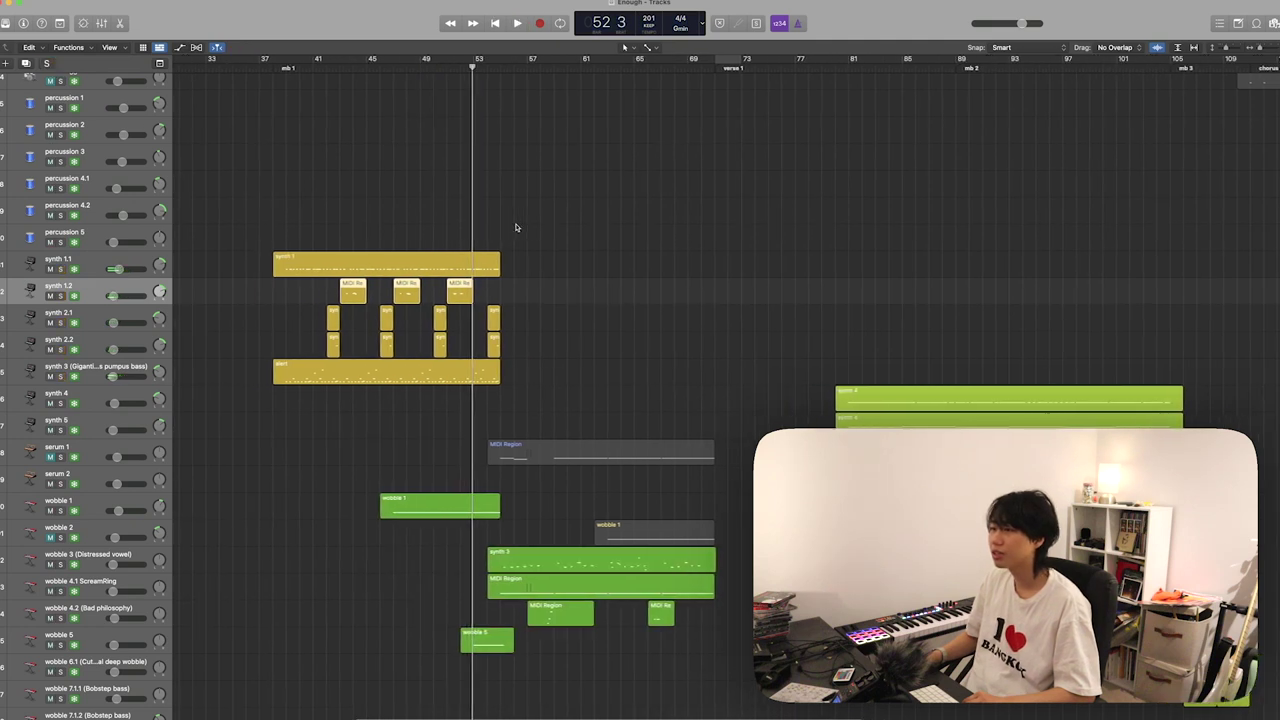
- Select the mb 1 synth regions together to point them out, and clear the selection
left_click_drag(627, 240, 487, 371)
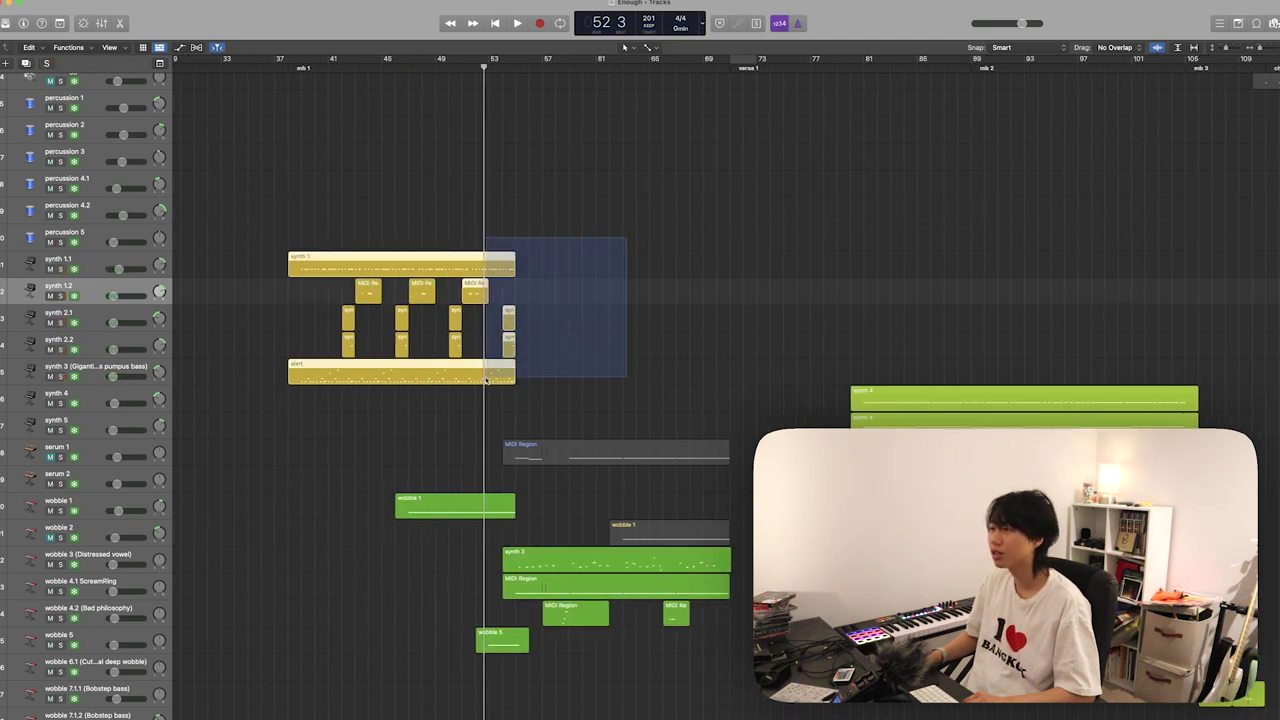
left_click(606, 364)
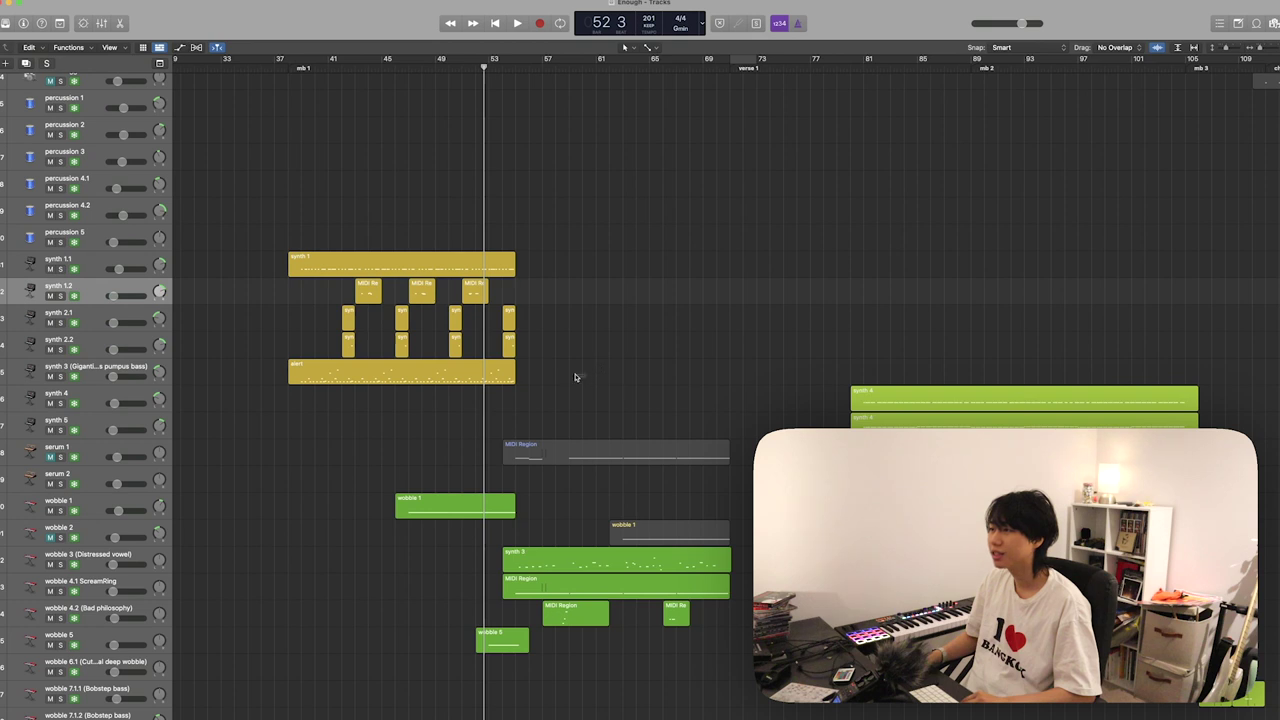
left_click_drag(586, 380, 343, 252)
left_click(613, 303)
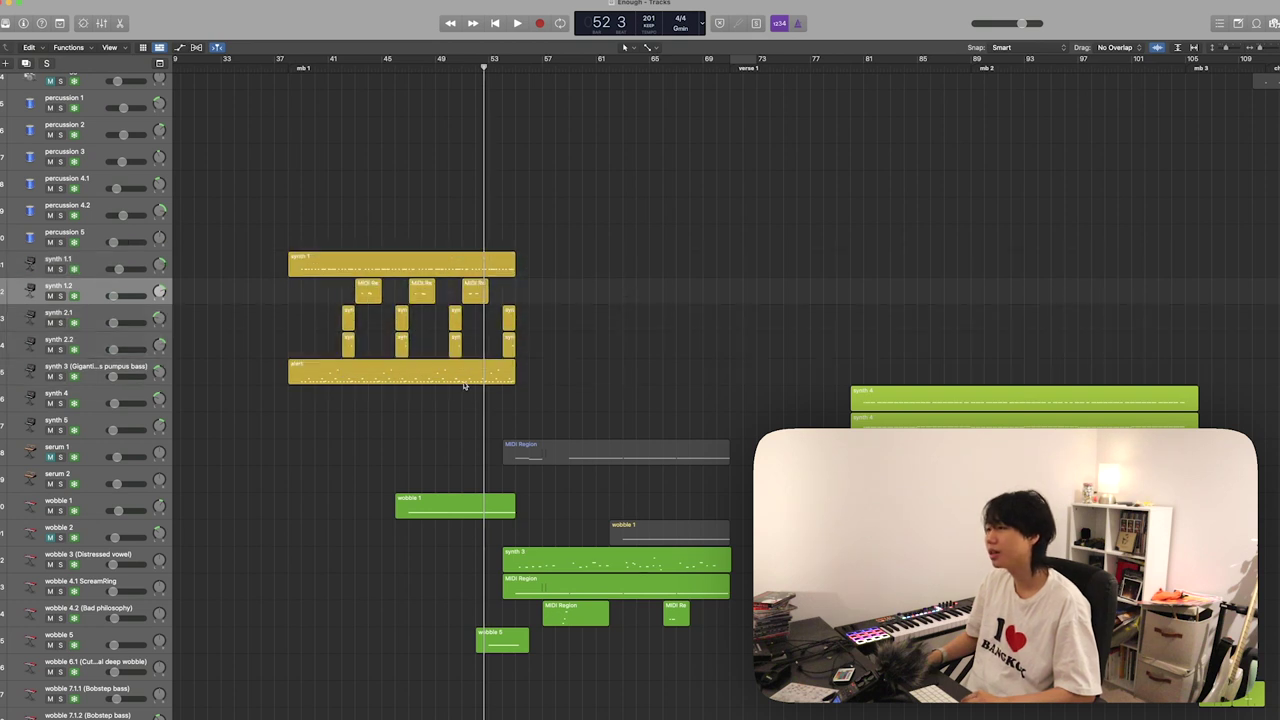
- Solo the synth 3 region in mb 1, play it from its start, stop at bar 42 and clear the solo
left_click(408, 376)
key("s")
key("shift+Return")
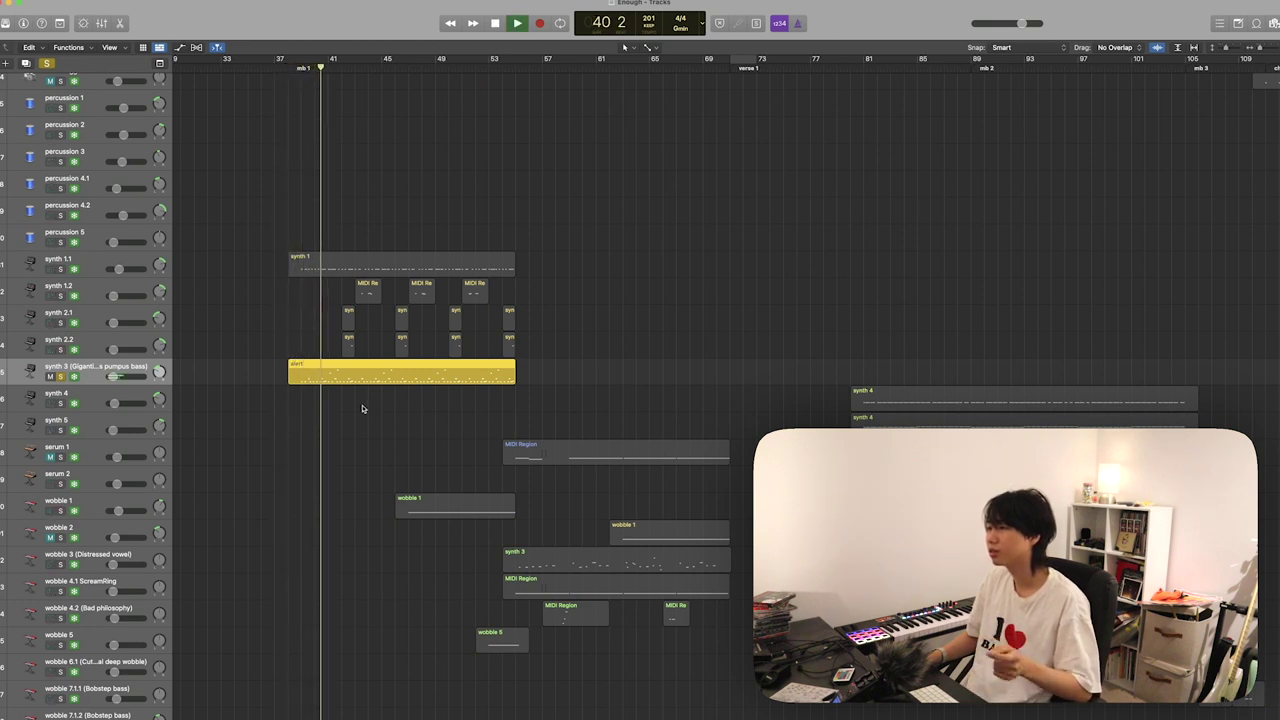
key("space")
key("s")
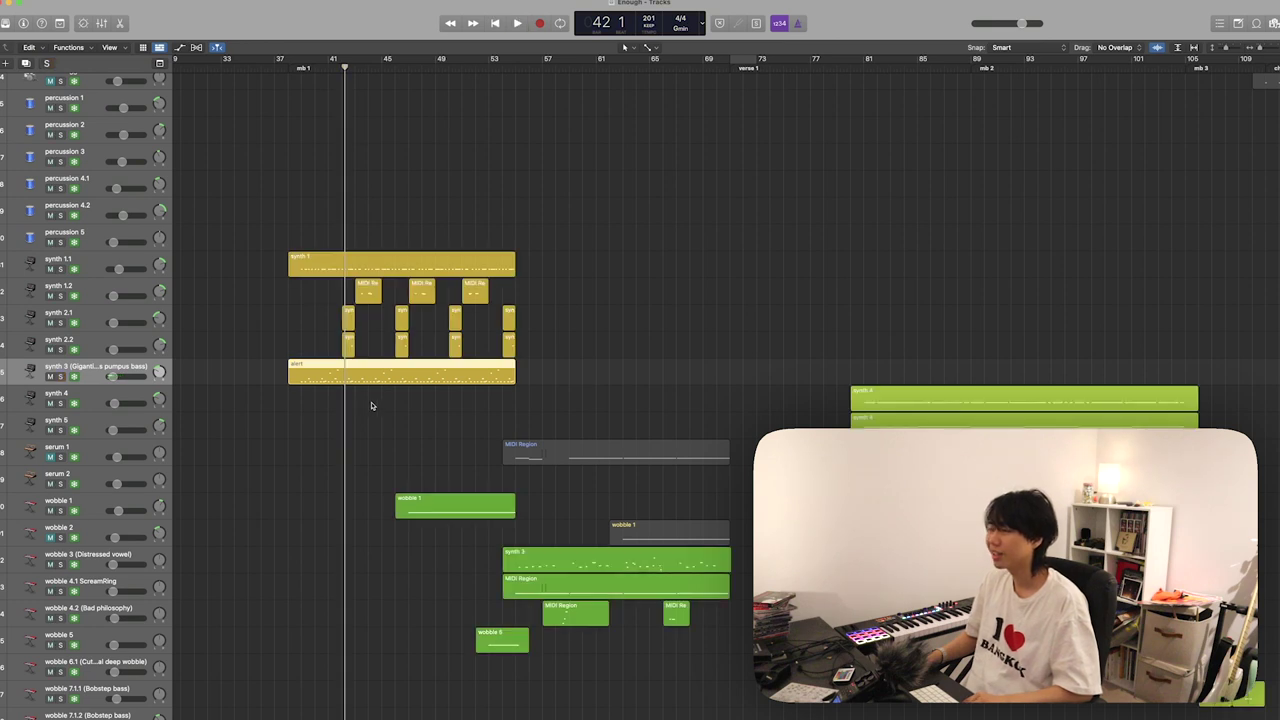
scroll(371, 405, "right", 2)
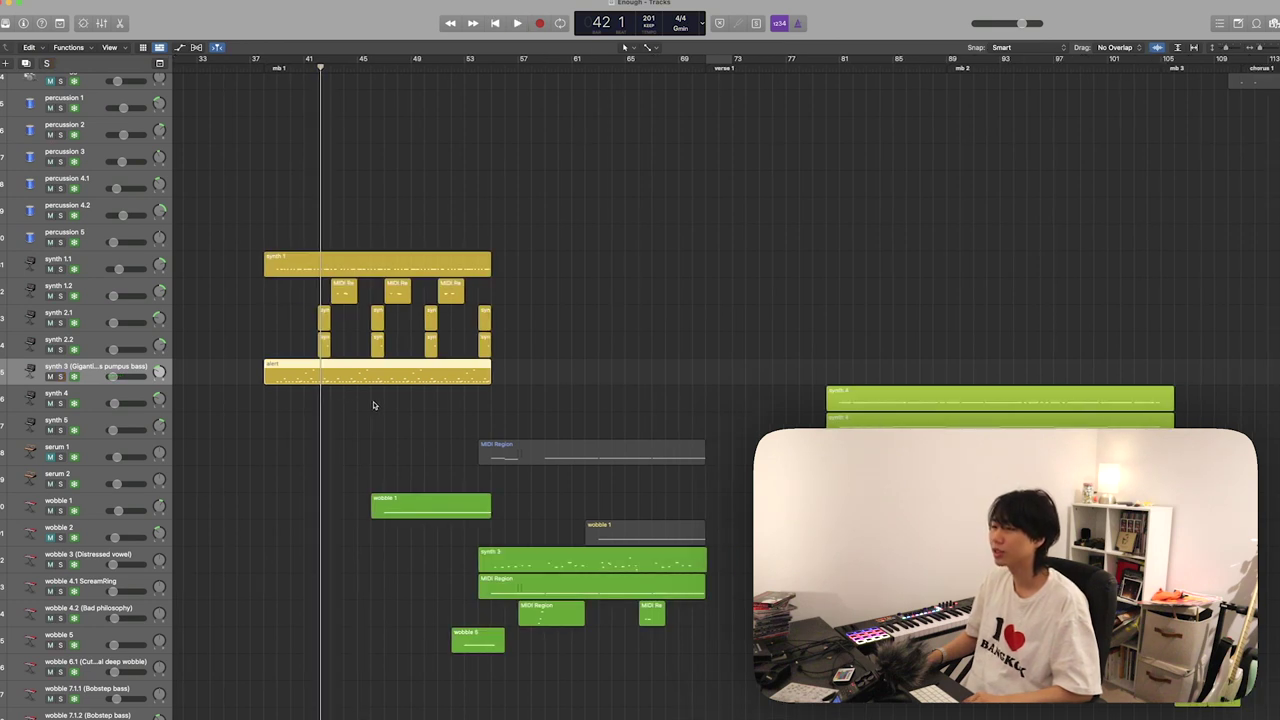
- Select the synth 1.1, 1.2, 2.1 and 2.2 regions in mb 1, audition them soloed from bar 42, stop and clear the solo
left_click_drag(298, 212, 548, 353)
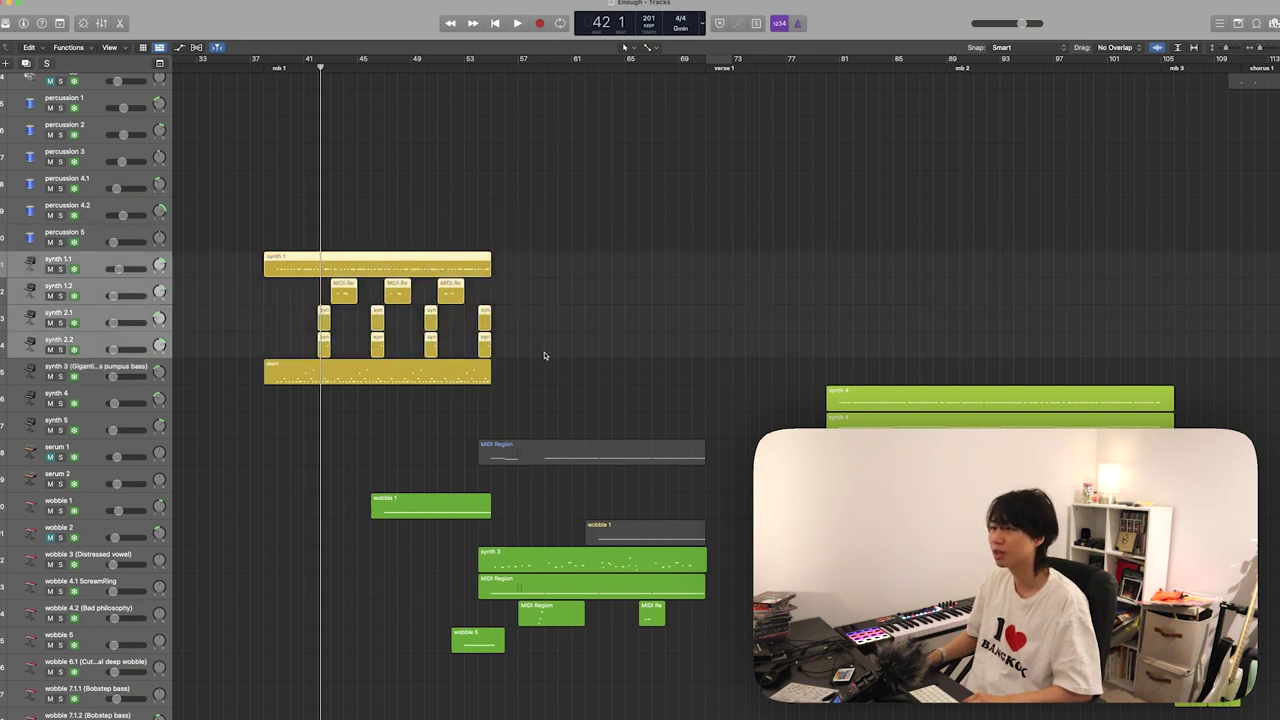
key("ctrl+s")
key("space")
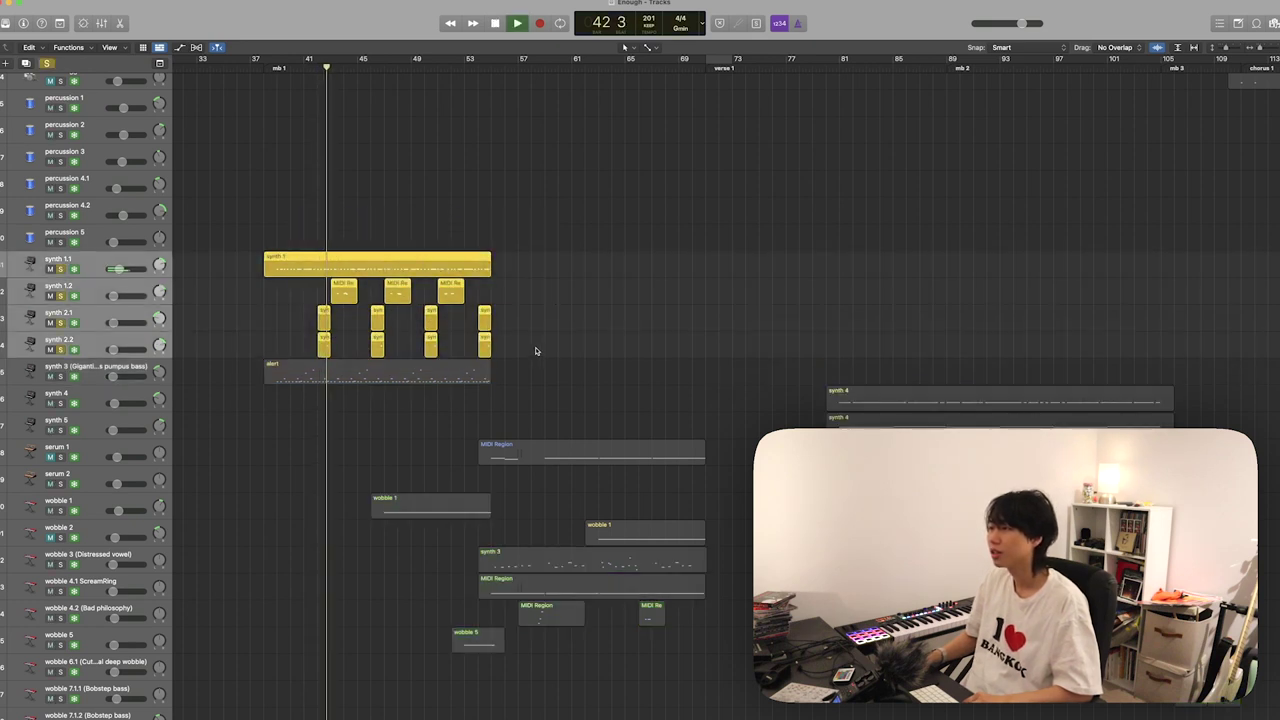
key("ctrl+s")
key("space")
- Audition the wobble 1 region, switching between the full mix and its solo, stop at bar 52 and clear the solo
left_click(104, 507)
key("ctrl+s")
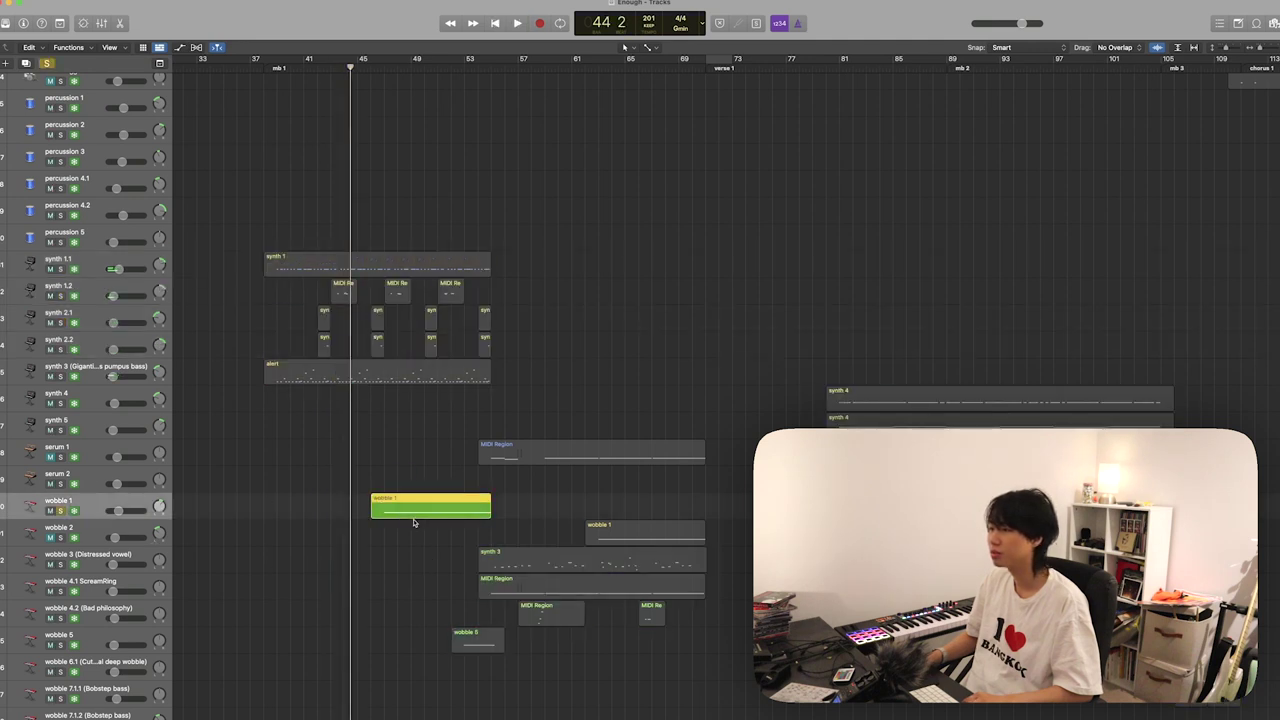
key("ctrl+s")
key("space")
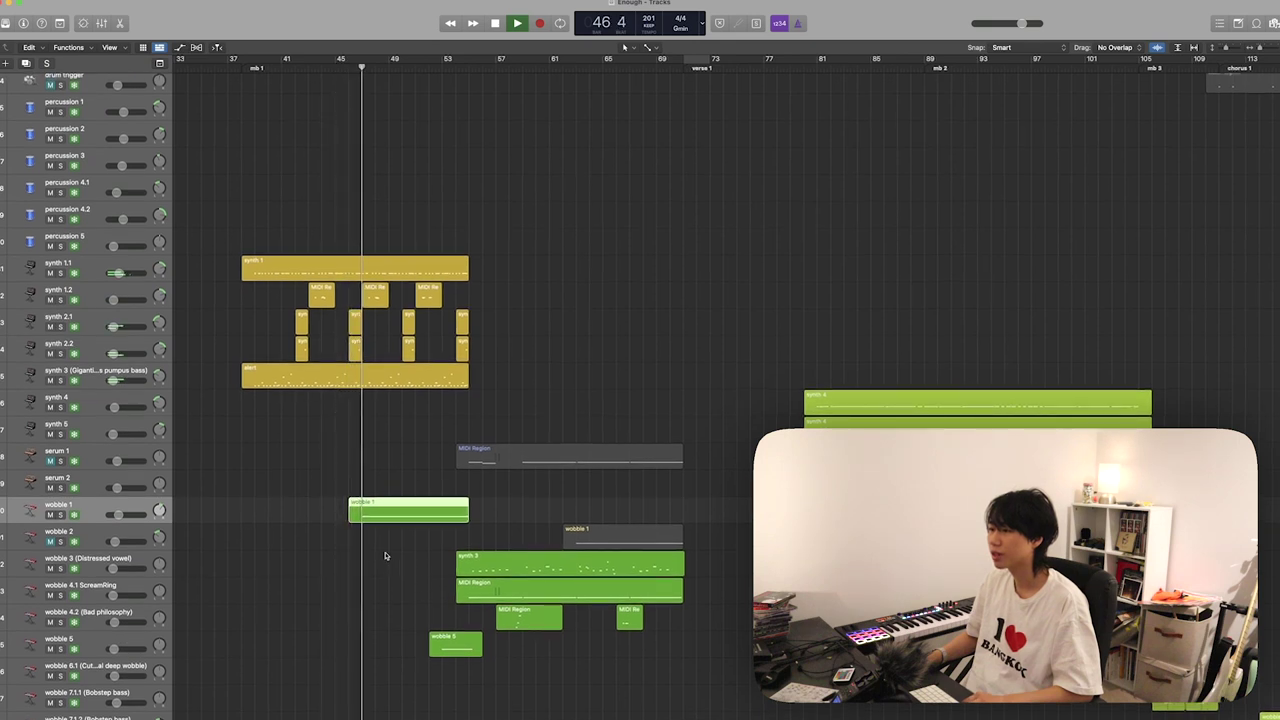
key("ctrl+s")
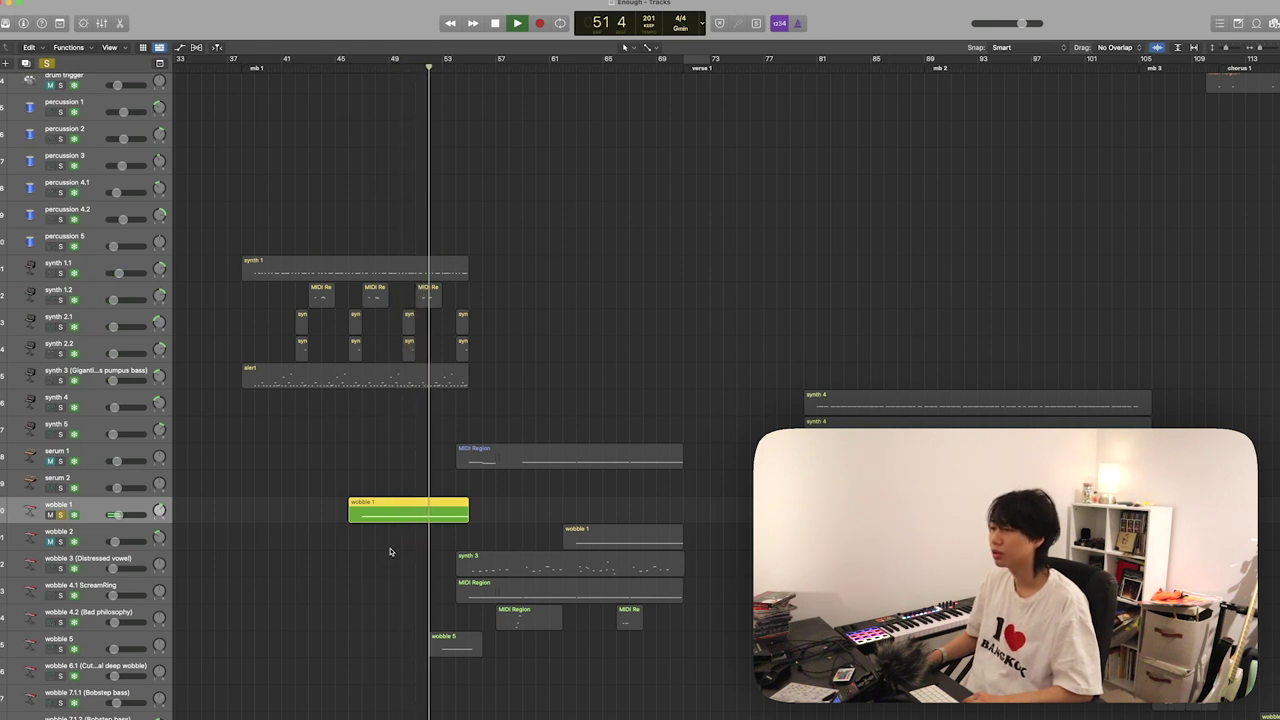
key("ctrl+s")
key("space")
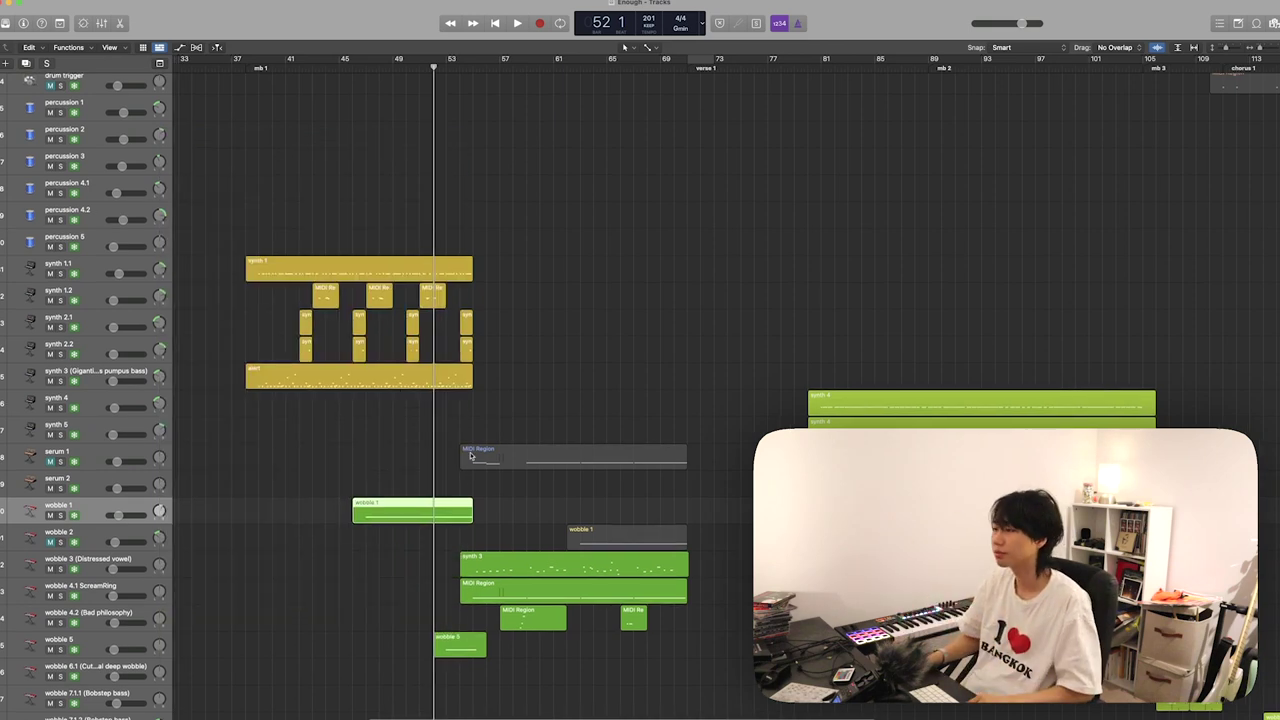
- Play the full mix from bar 51 through the entrance of the wobble 5, 3 and 4.1 regions
scroll(471, 455, "down", 5)
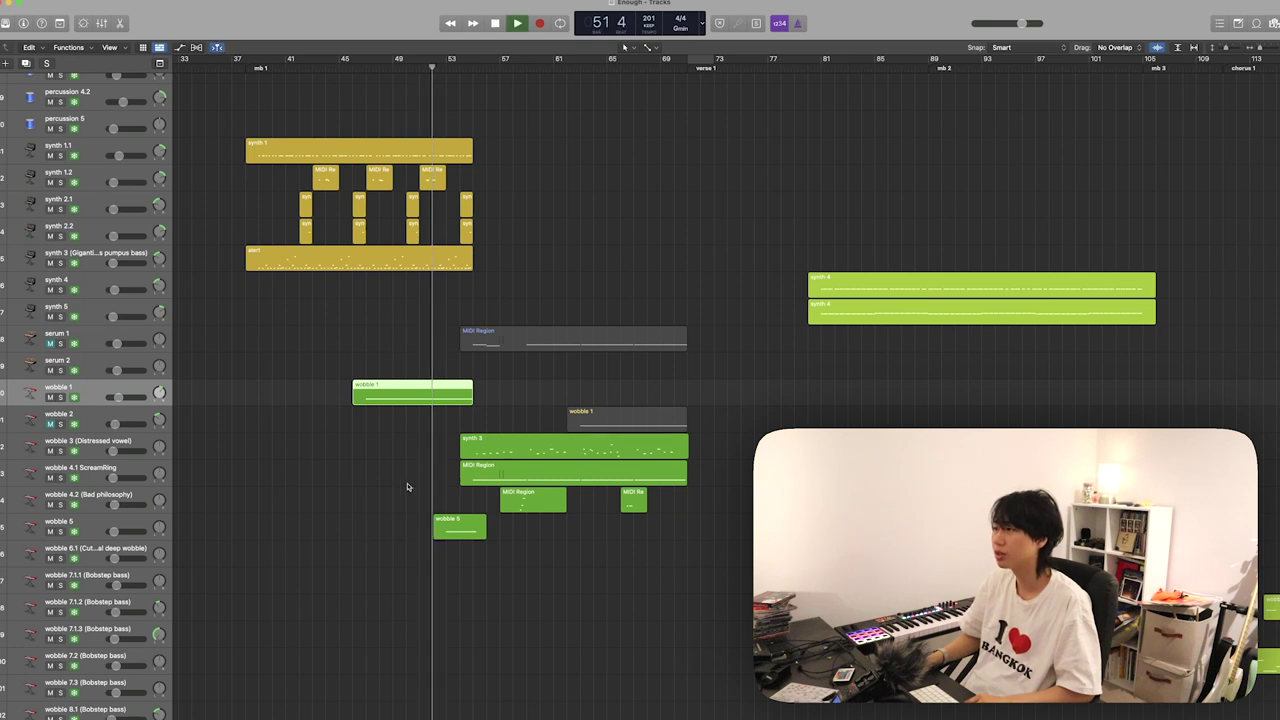
key("space")
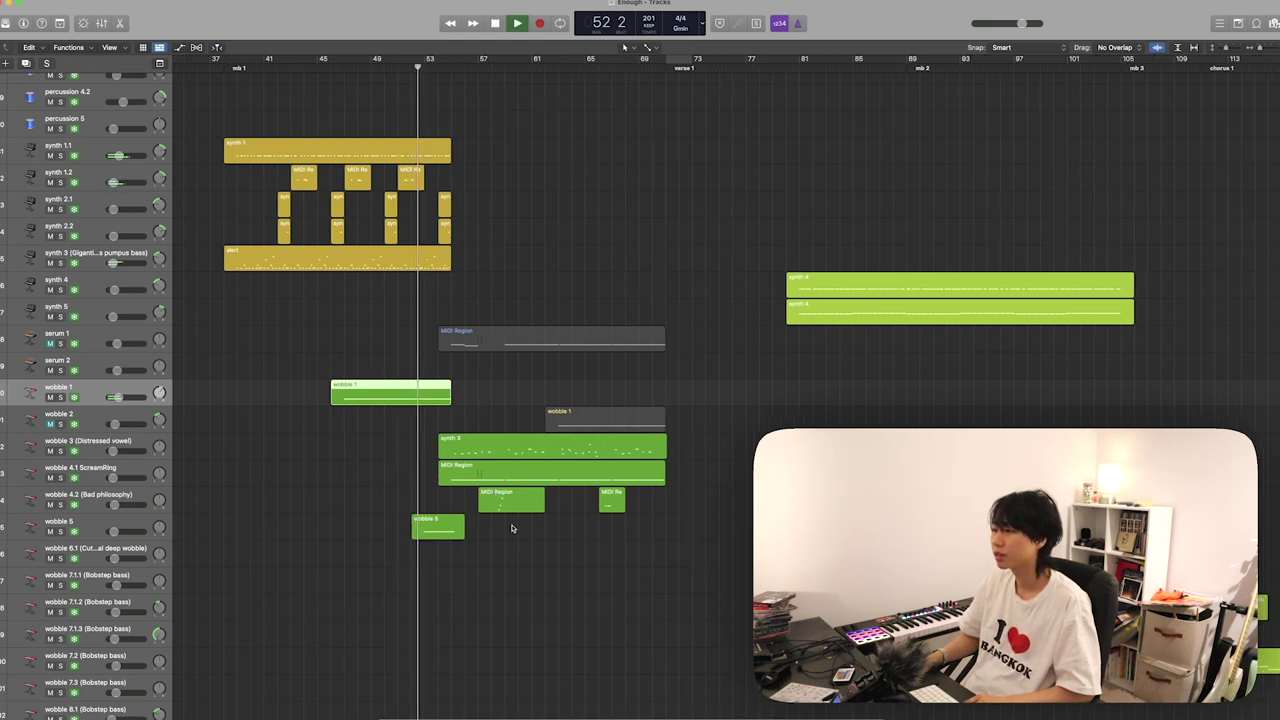
scroll(505, 510, "right", 3)
scroll(510, 527, "right", 2)
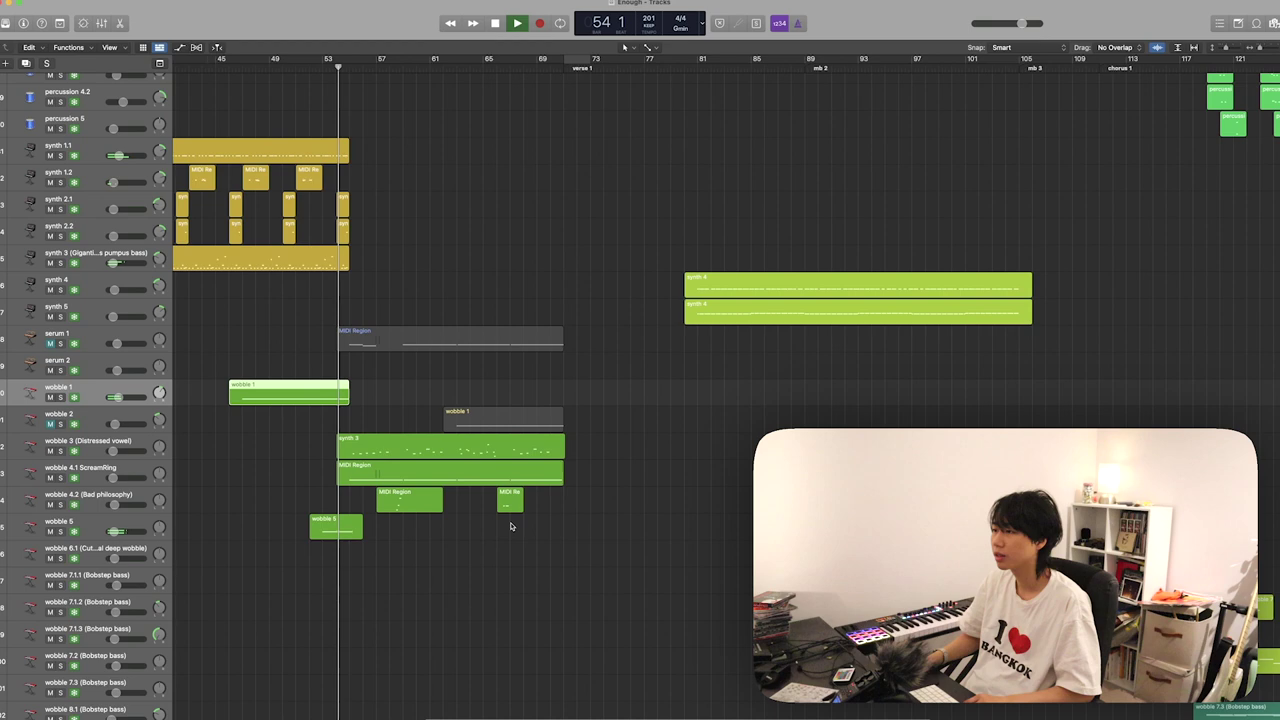
scroll(510, 527, "up", 2)
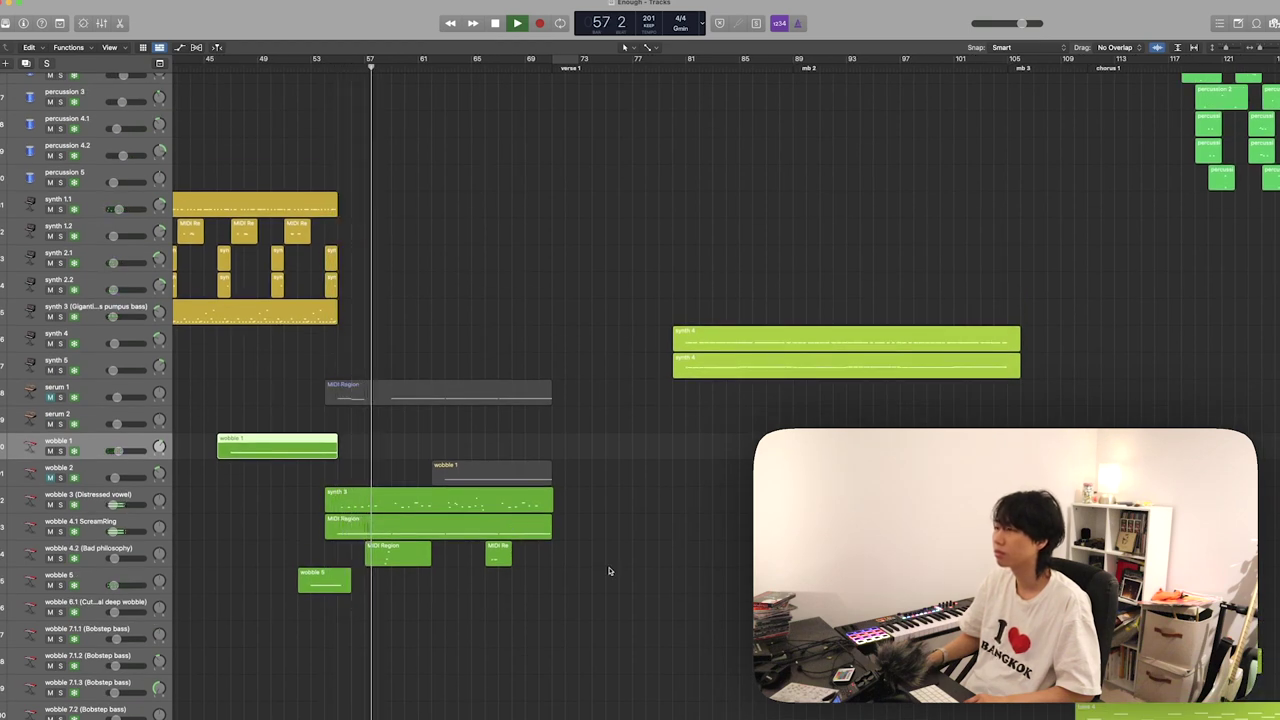
- Examine the guitar, bass, drum and wobble tracks in the second half of mb 1 during playback, and stop at bar 65
scroll(608, 571, "down", 15)
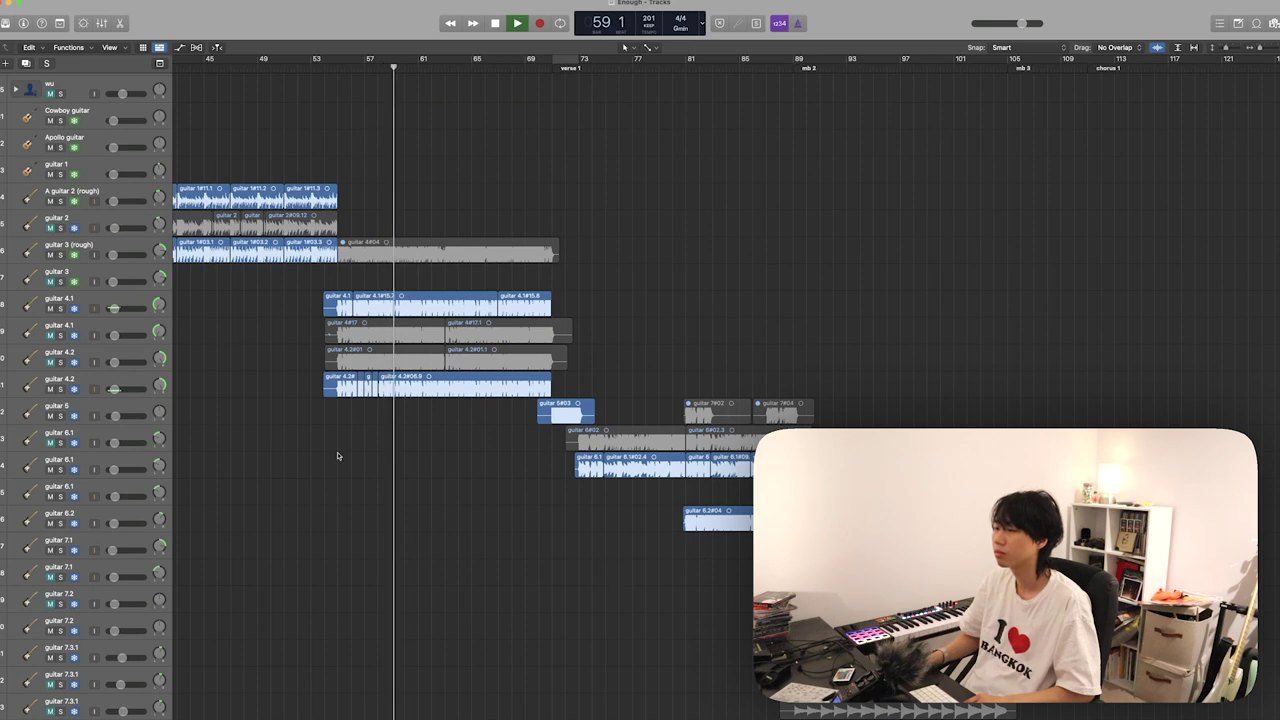
scroll(463, 443, "up", 20)
scroll(463, 443, "down", 10)
scroll(540, 450, "down", 3)
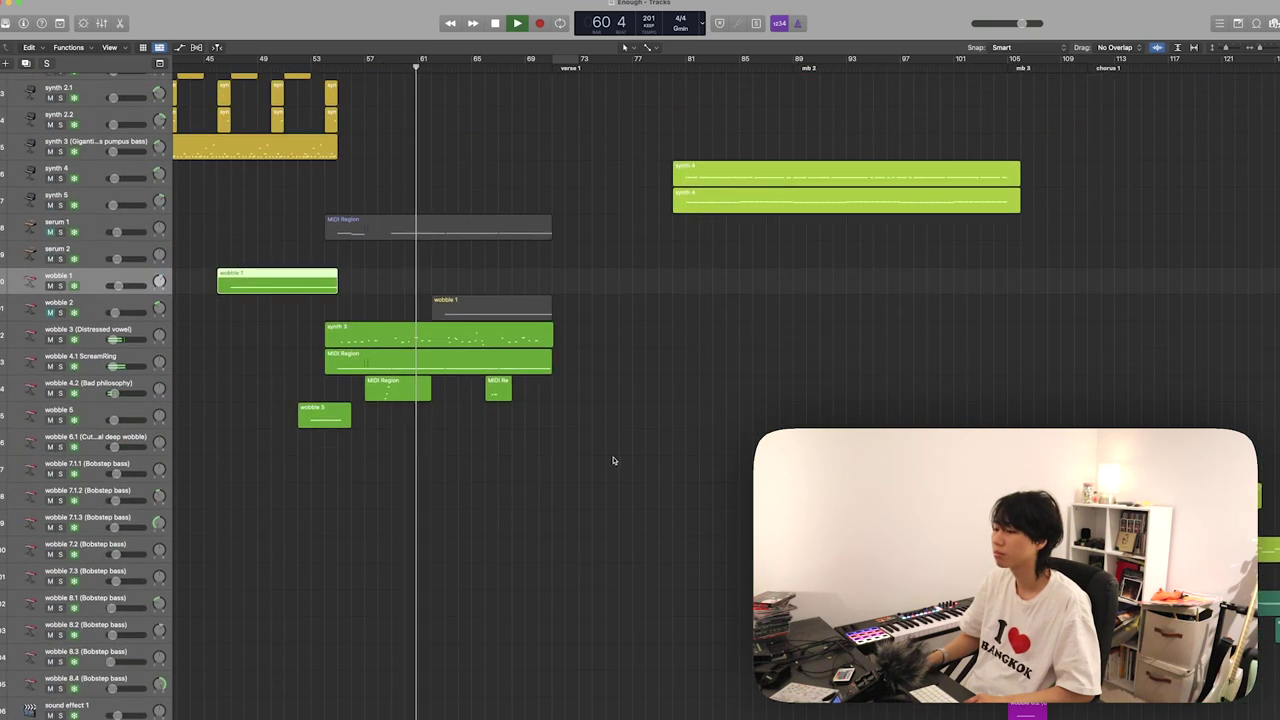
scroll(612, 460, "up", 5)
scroll(613, 460, "up", 8)
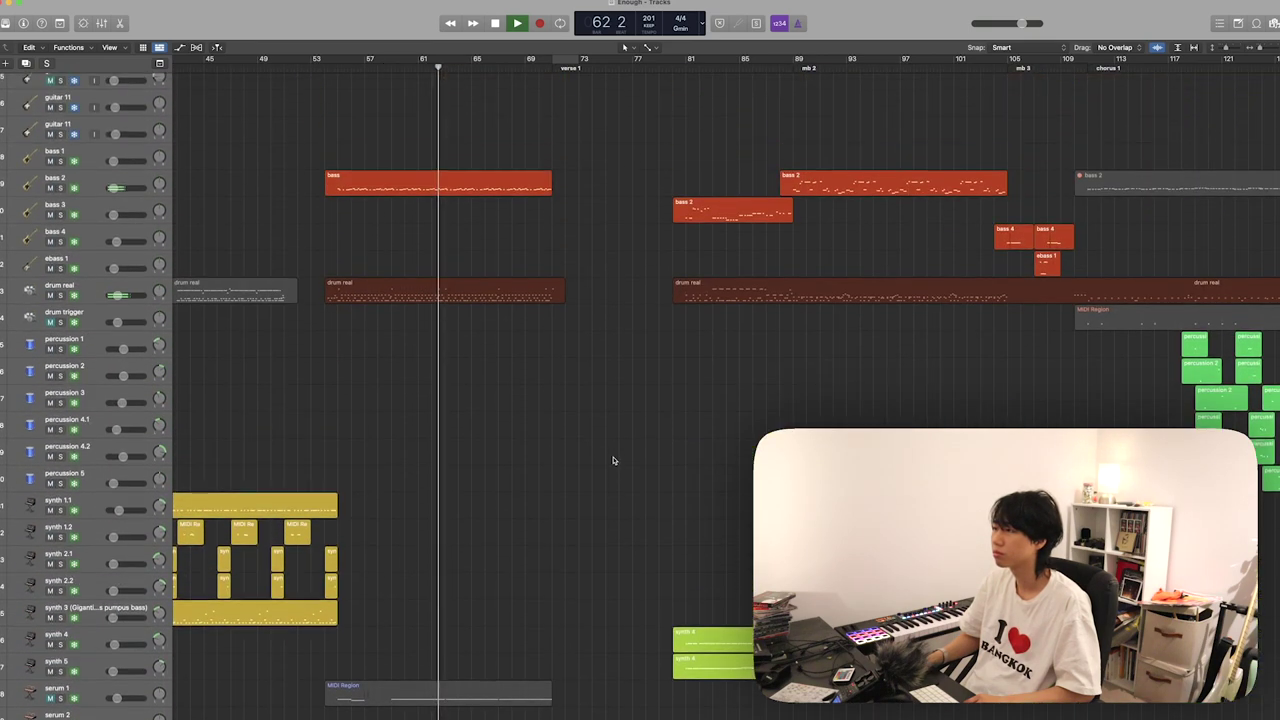
scroll(613, 460, "down", 20)
scroll(613, 460, "up", 3)
scroll(613, 460, "down", 3)
key("space")
- Solo the wobble 5 region in mb 1, play it from its start, stop at bar 55 and clear the solo
scroll(613, 460, "down", 20)
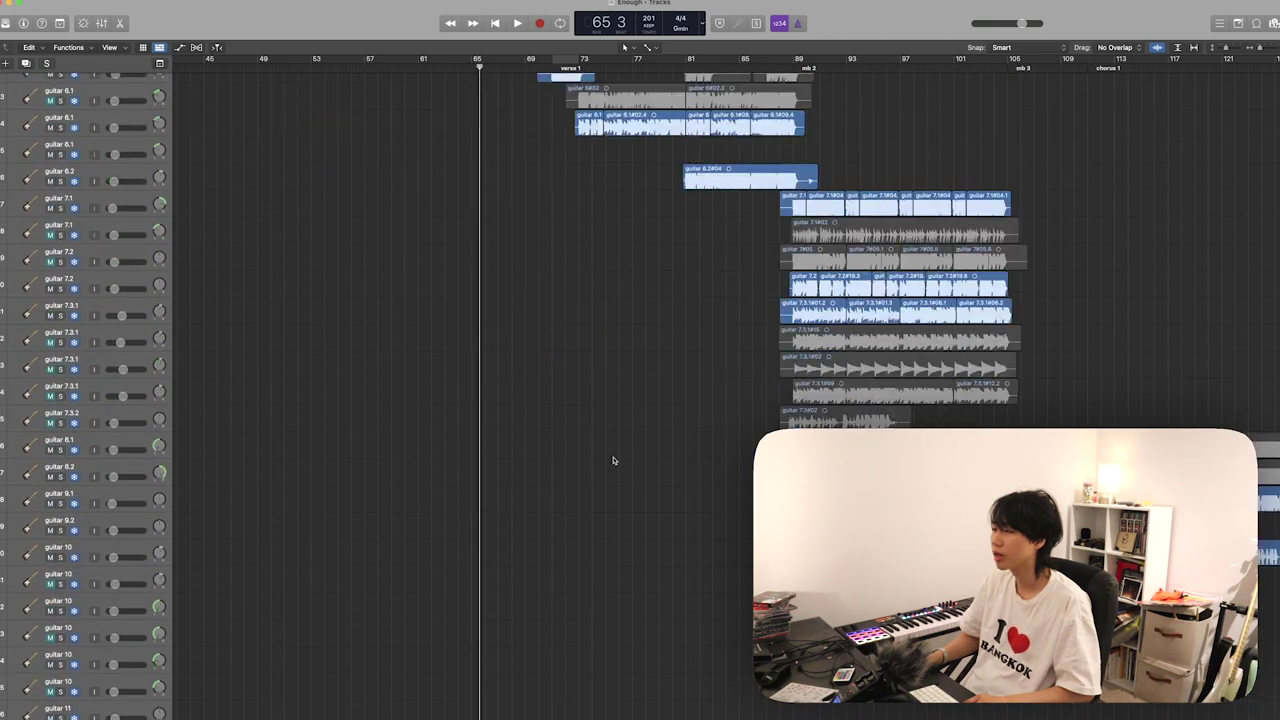
scroll(613, 460, "left", 2)
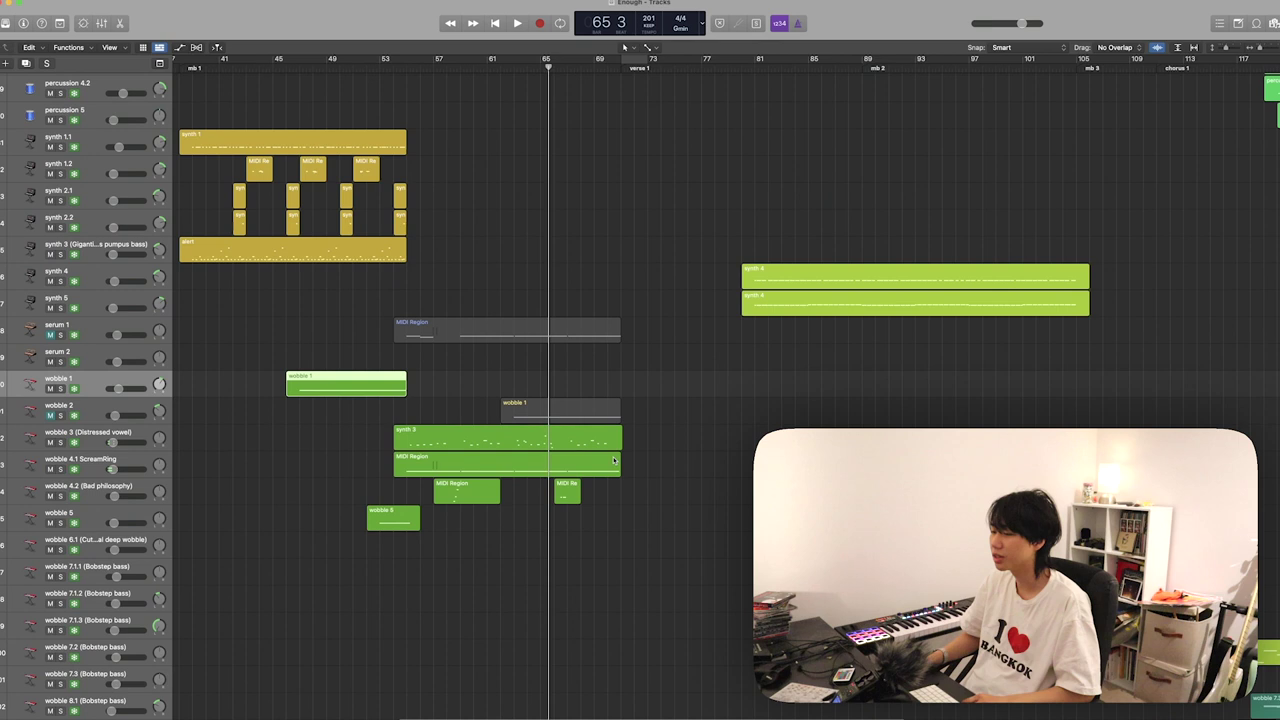
left_click(400, 522)
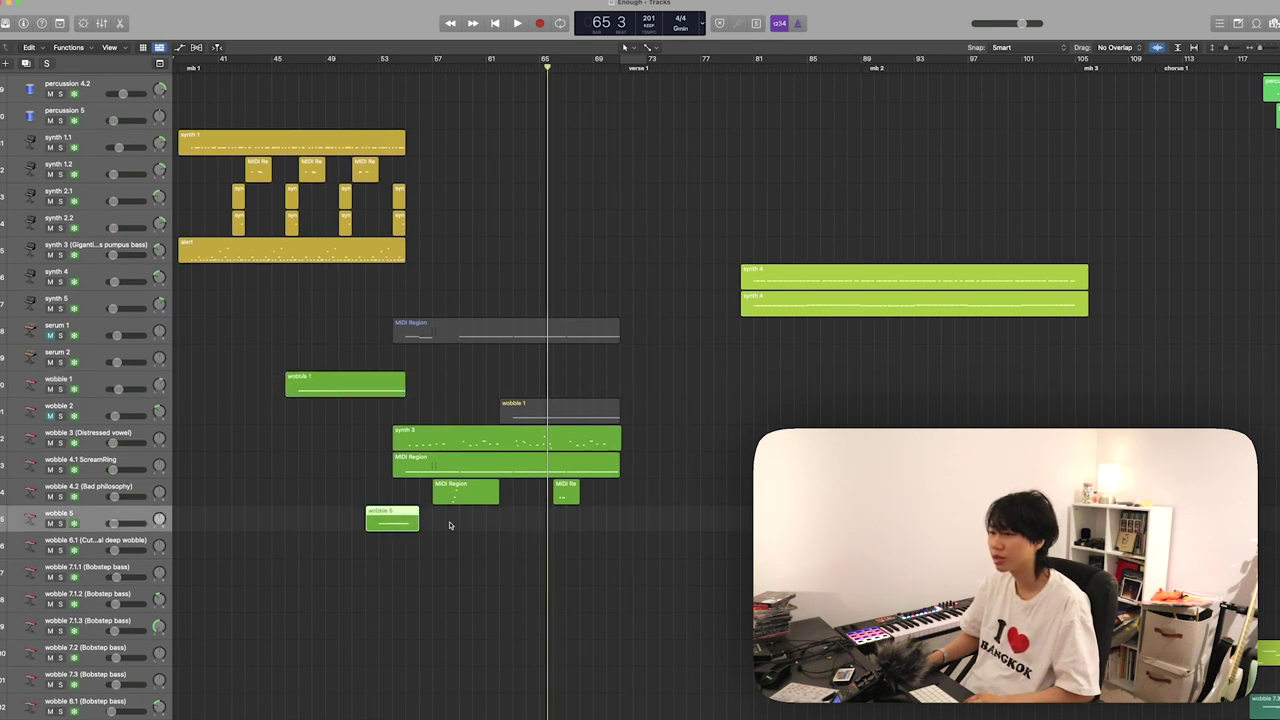
key("ctrl+s")
key("space")
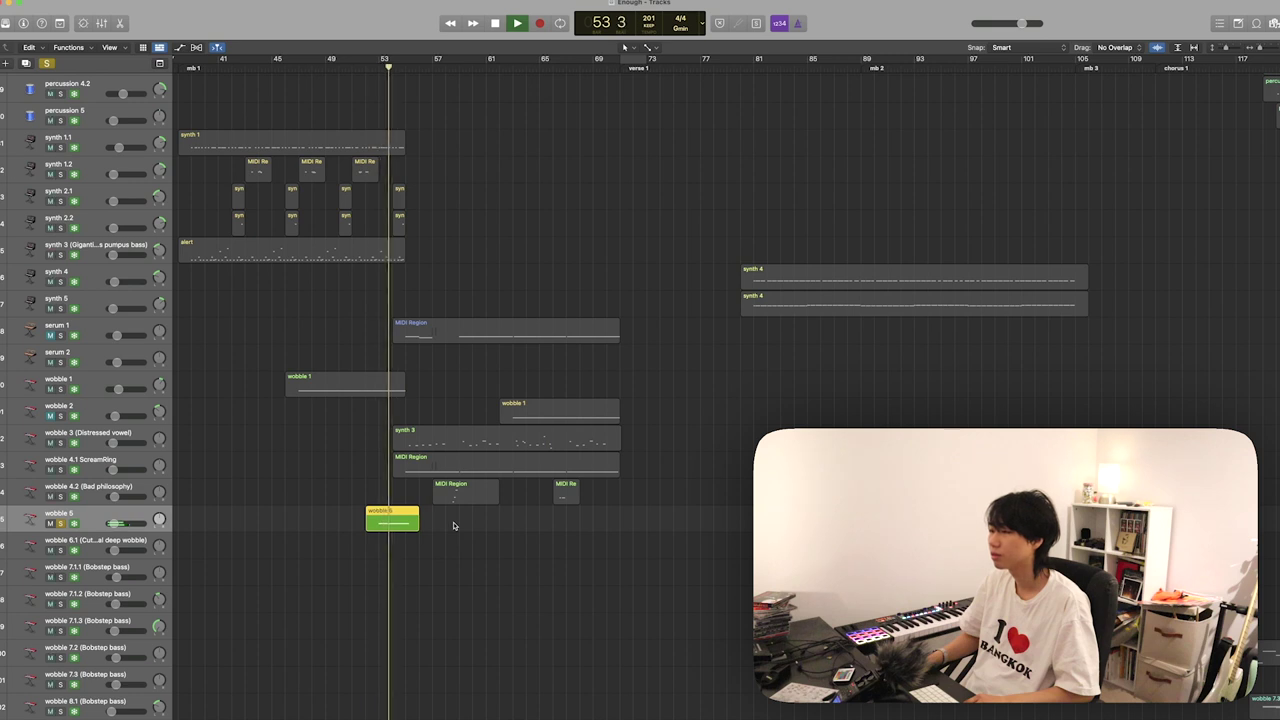
key("ctrl+s")
key("space")
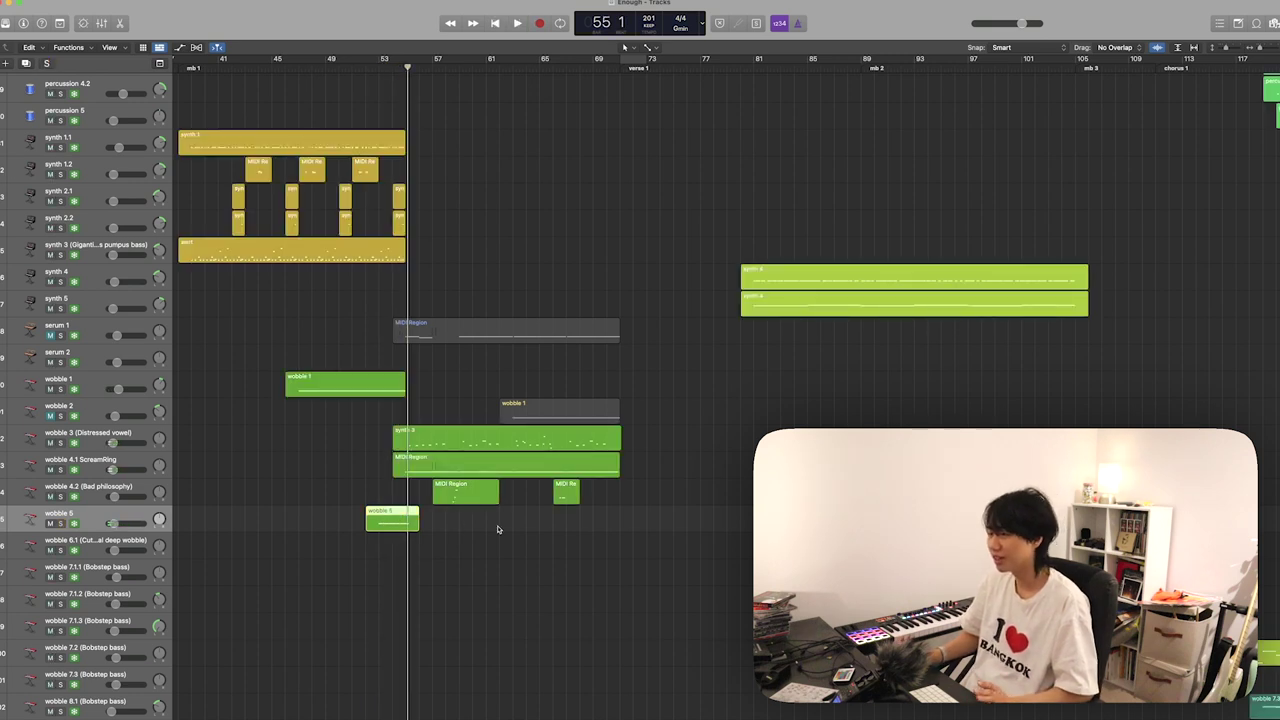
- Play the wobble 5 region soloed once more, stop at bar 55 and clear the solo
key("ctrl+s")
key("space")
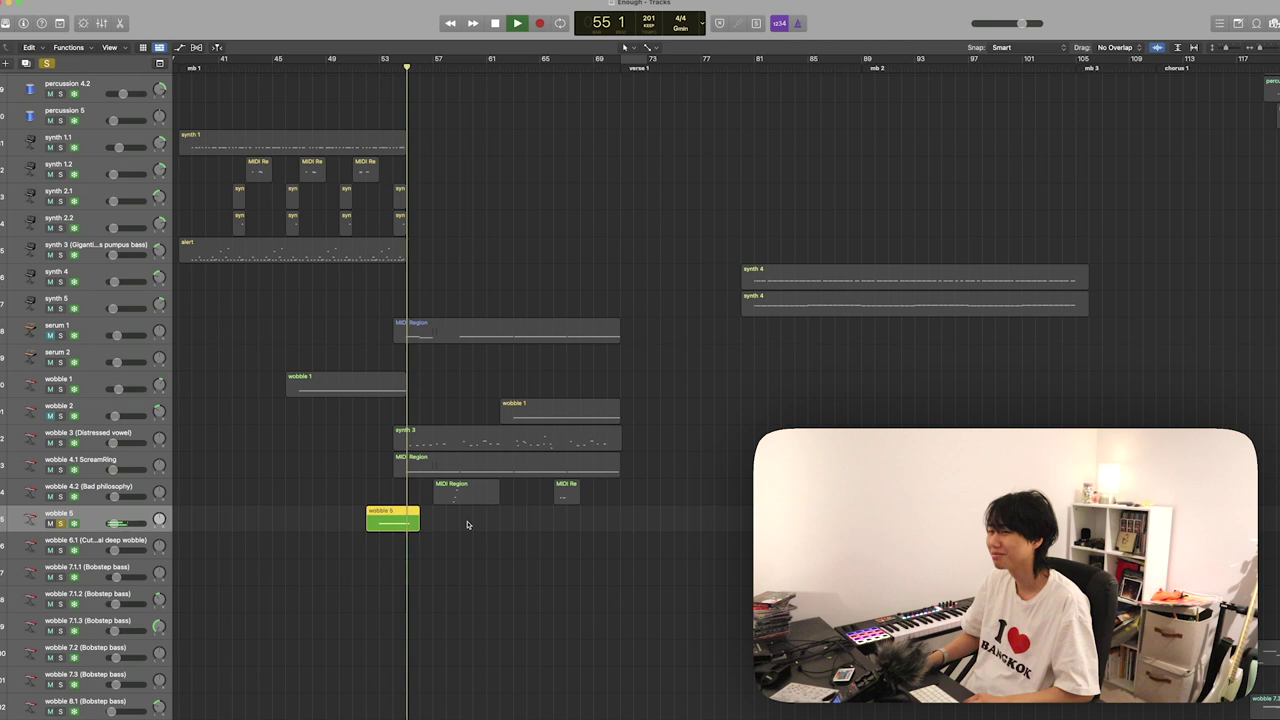
key("ctrl+s")
key("space")
- Select the wobble 3 and wobble 4.1 regions in mb 1 together, solo them and play them from their start
scroll(466, 524, "up", 2)
scroll(467, 524, "up", 1)
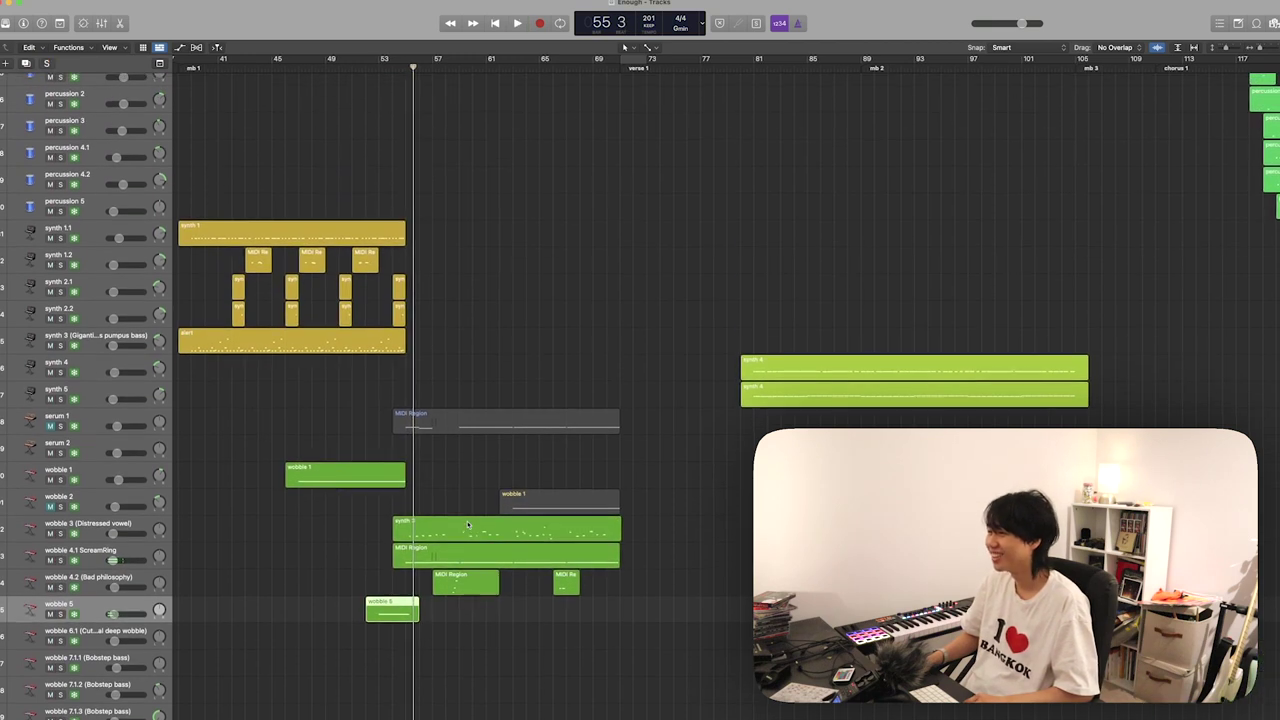
scroll(467, 524, "down", 2)
scroll(467, 524, "right", 2)
left_click(430, 476)
left_click(470, 506, "shift")
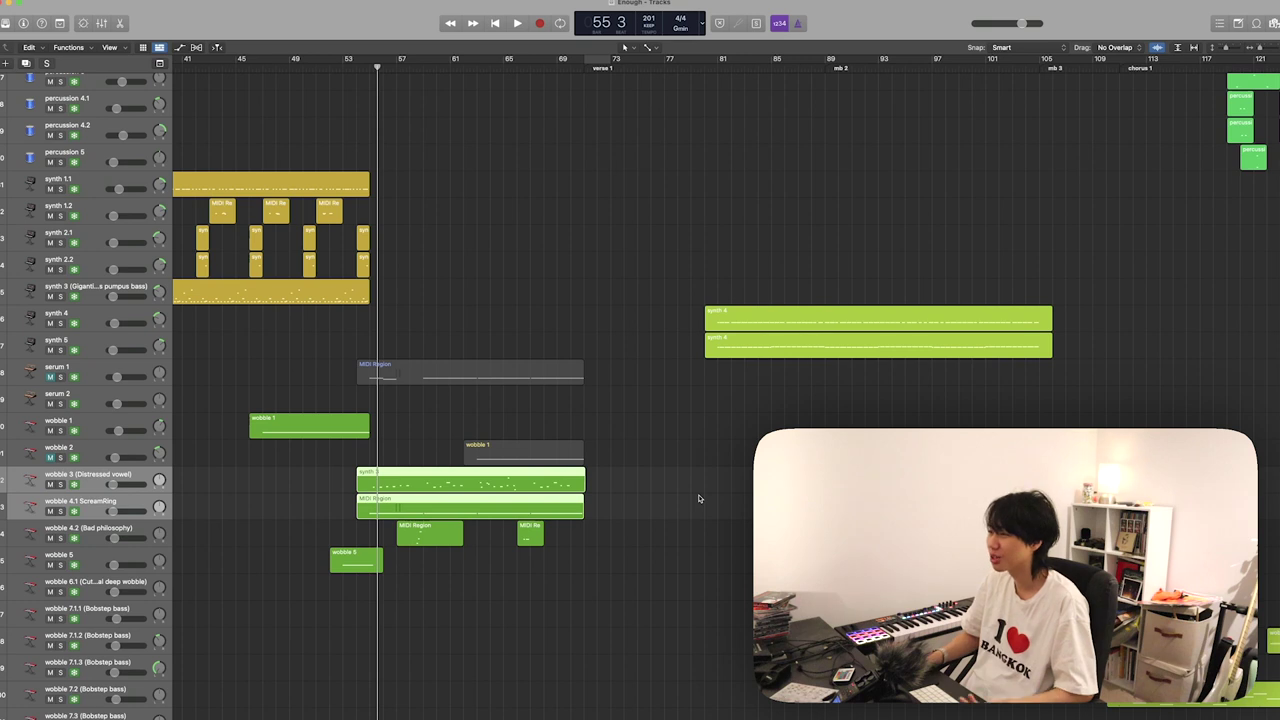
scroll(560, 505, "right", 1)
key("ctrl+s")
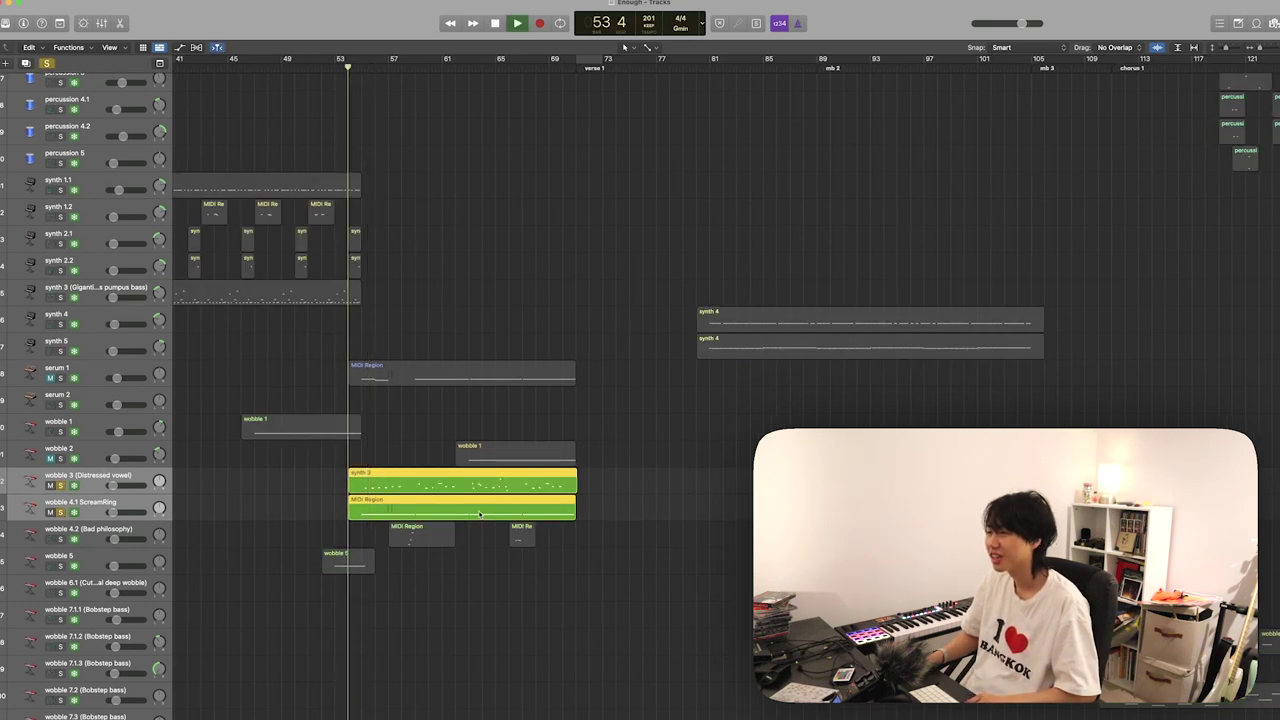
- Remove wobble 4.1 from the solo during playback to hear wobble 3 alone, clear the remaining solo and stop at bar 58
scroll(480, 514, "left", 1)
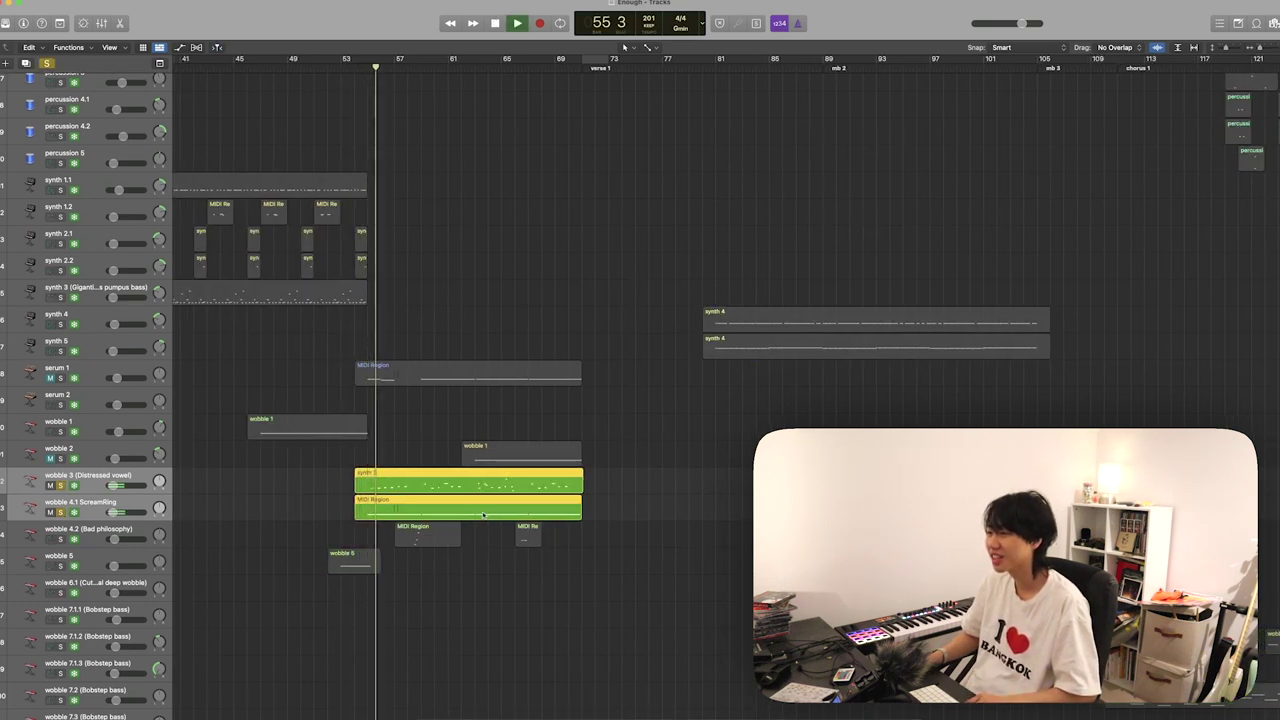
left_click(60, 511)
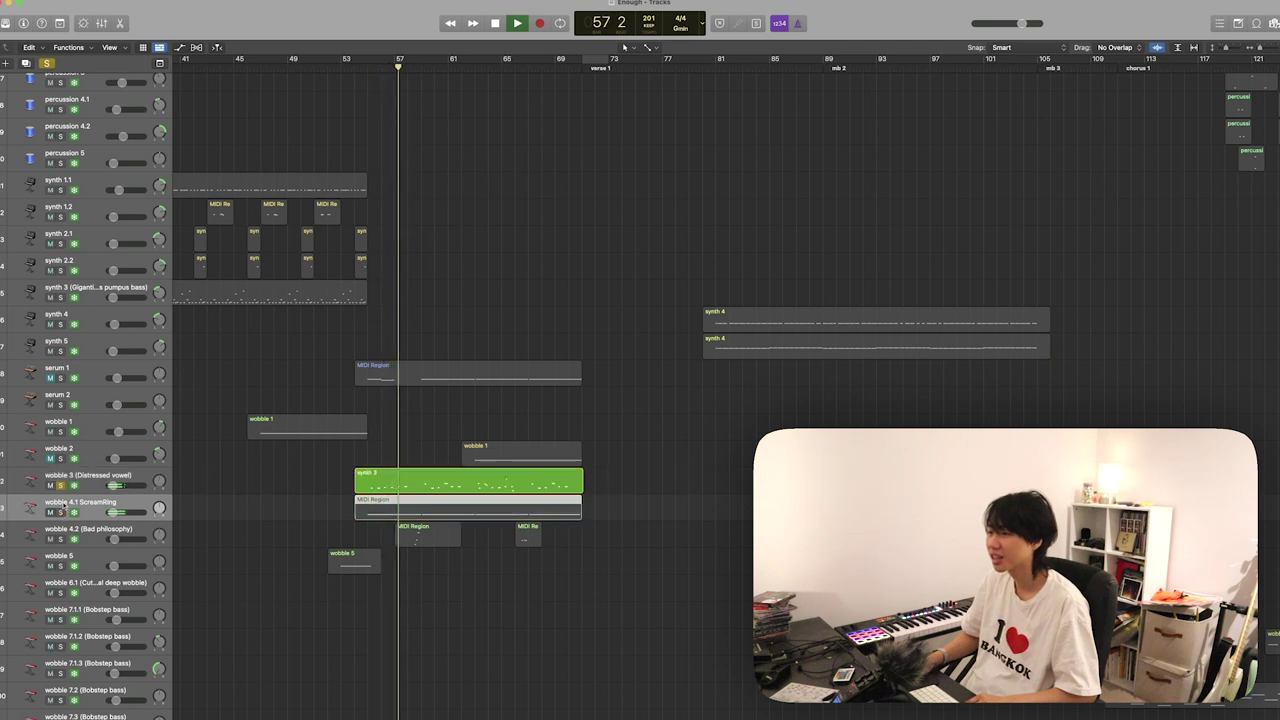
left_click(61, 485)
key("space")
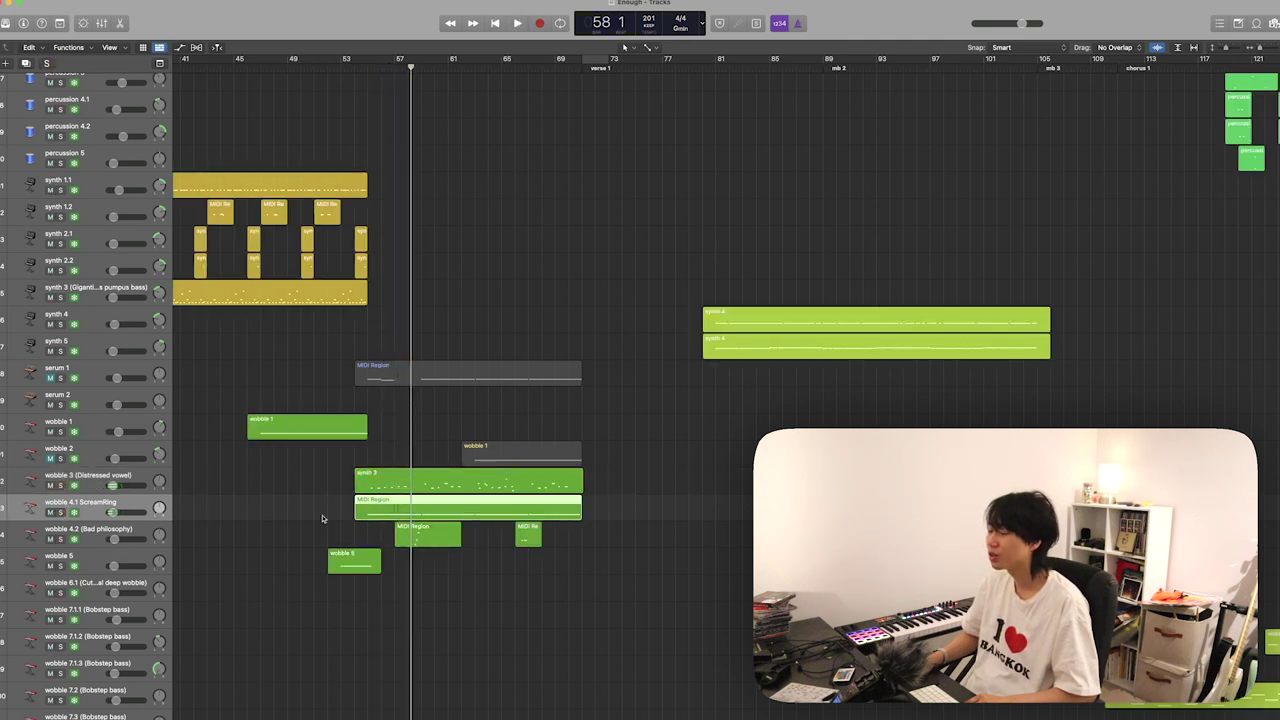
- Reselect the wobble 3 and wobble 4.1 regions, play them soloed from bar 58, stop at bar 60 and clear the solo
left_click_drag(334, 484, 368, 504)
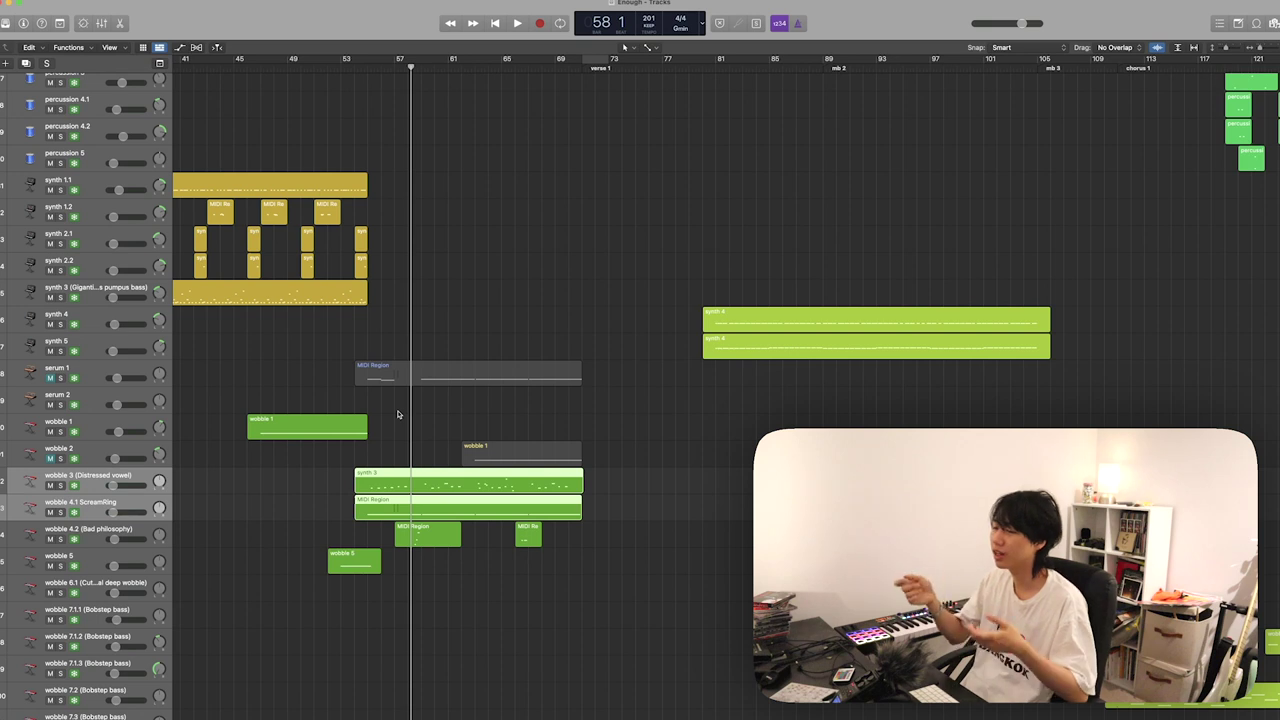
scroll(340, 460, "left", 2)
key("ctrl+s")
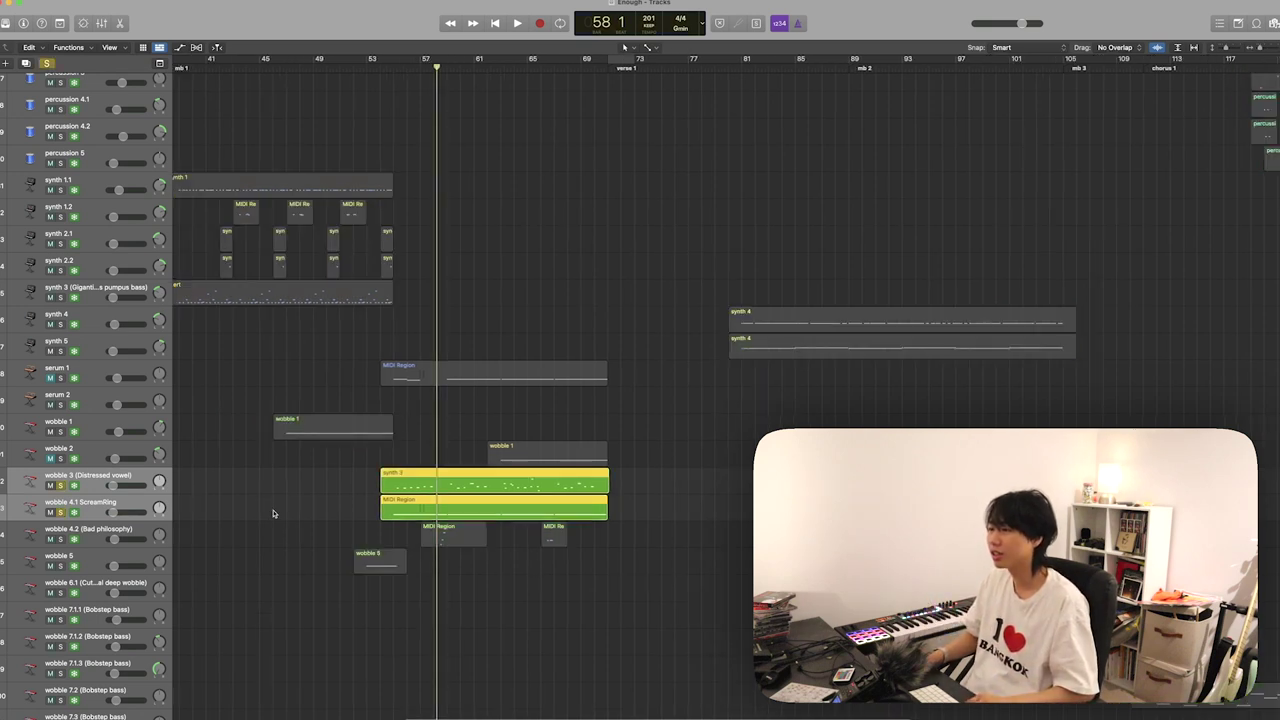
key("space")
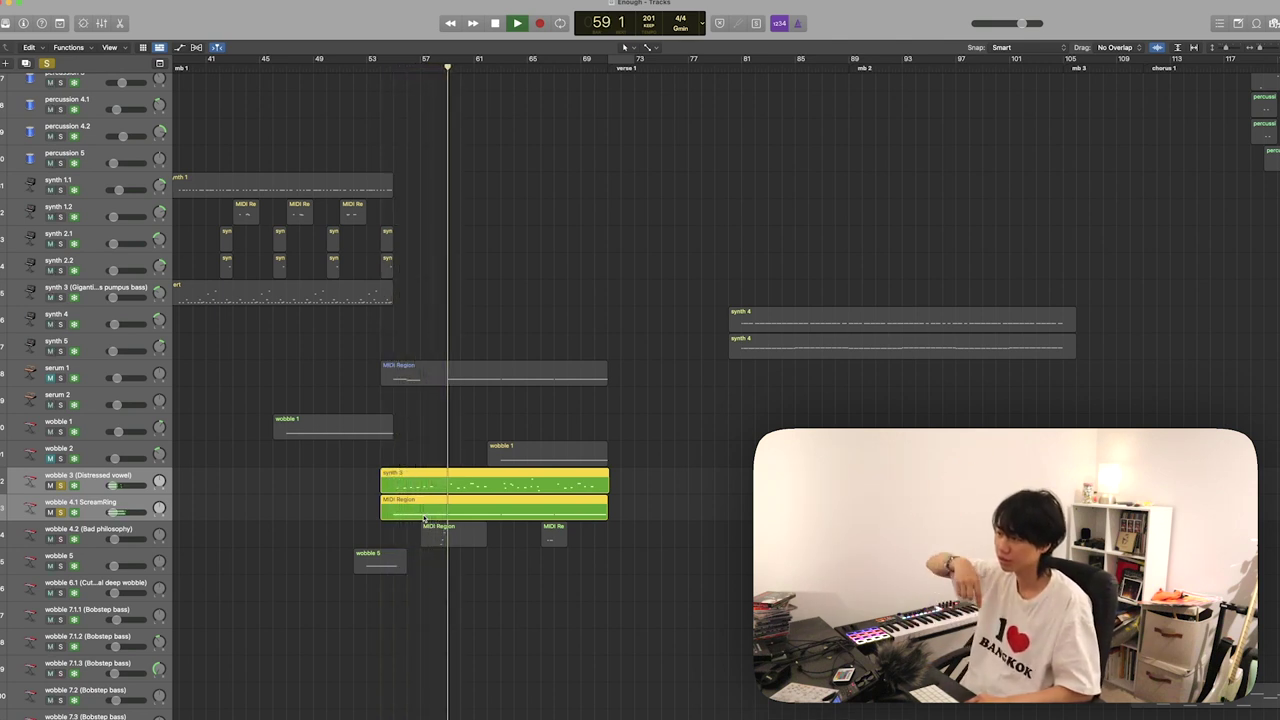
key("space")
key("s")
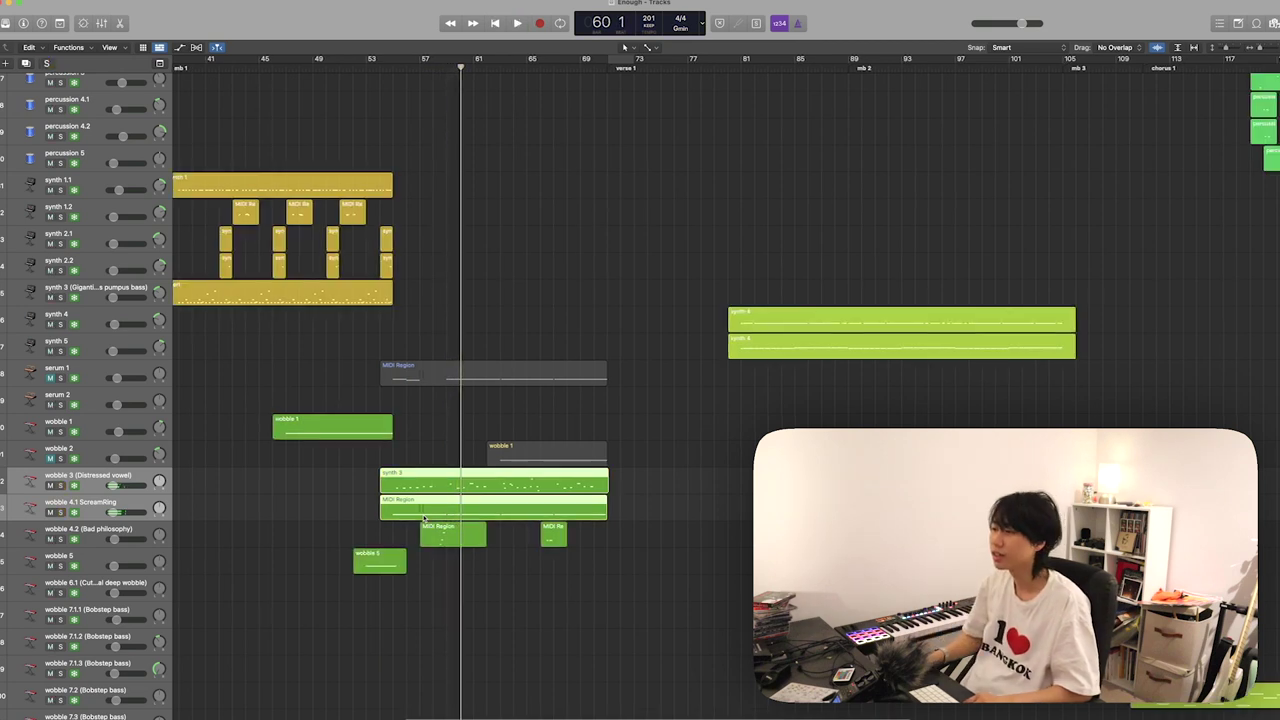
- Solo the first wobble 4.2 region in mb 1, play it, and clear the solo
double_click(590, 482)
key("e")
left_click(453, 537)
key("s")
key("shift+Return")
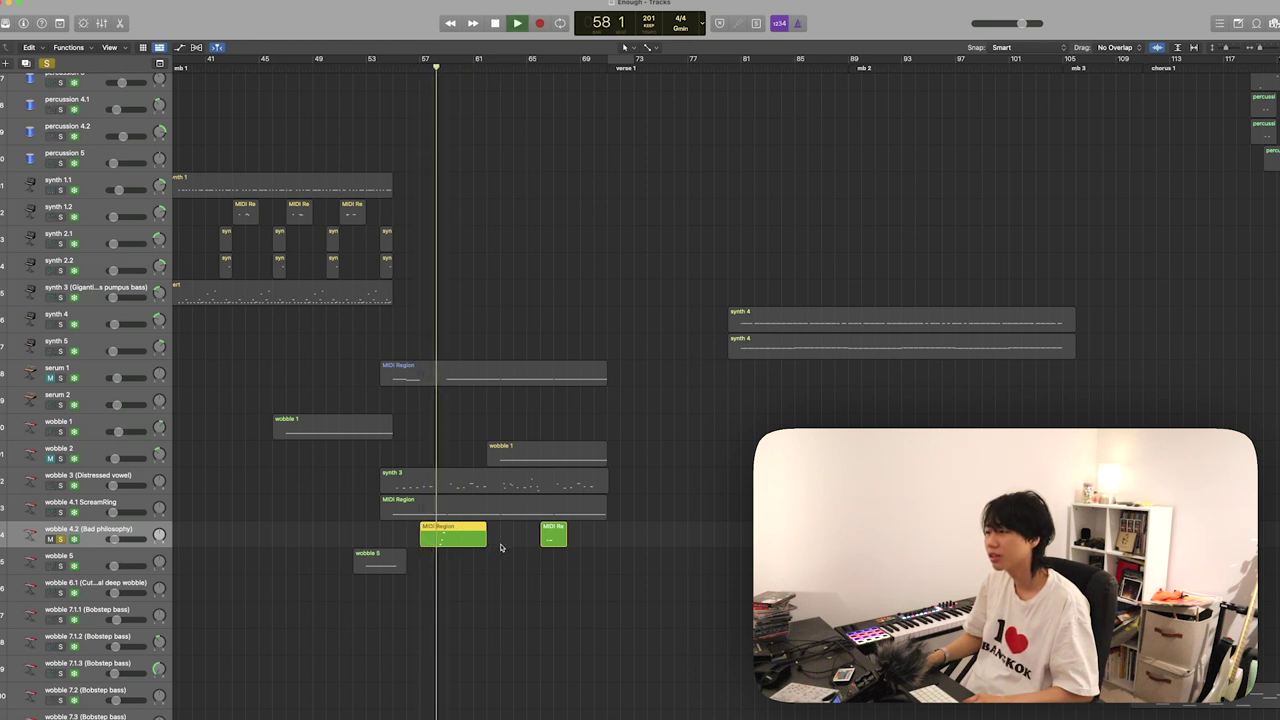
key("s")
- Select the second wobble 4.2 region, audition it soloed from its start, stop at bar 66 and clear the solo
left_click(592, 543)
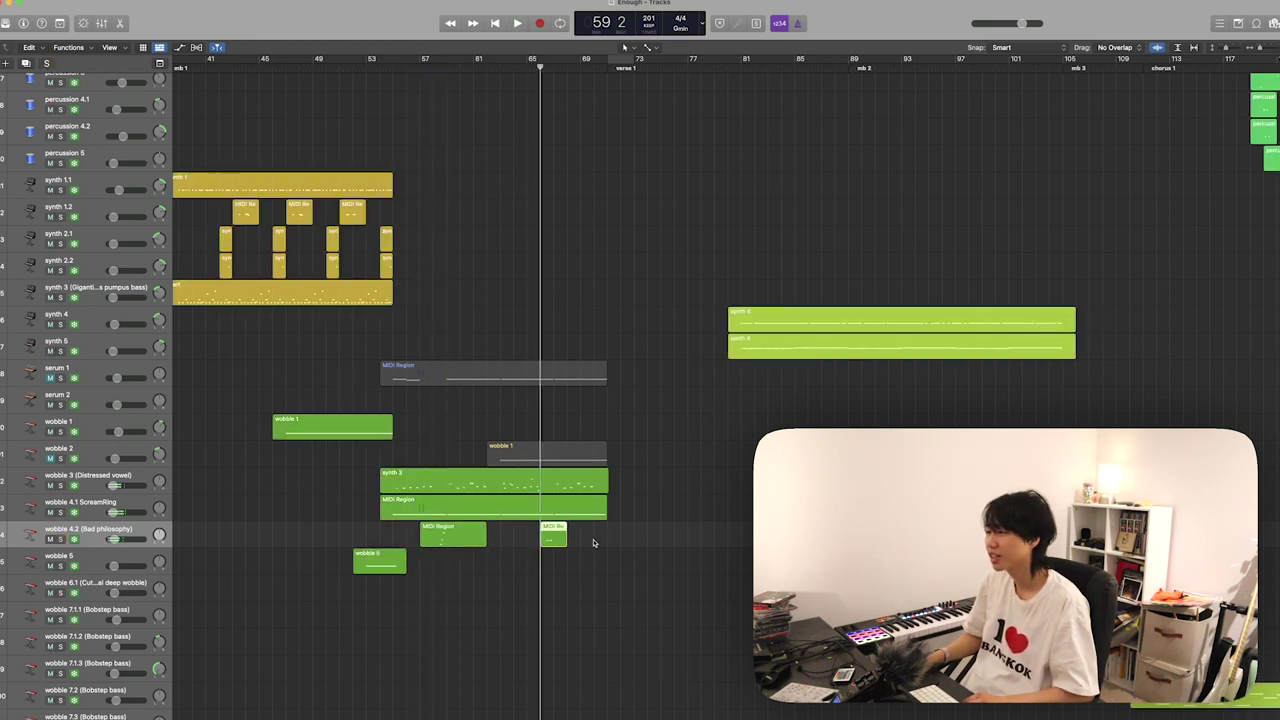
key("s")
key("s")
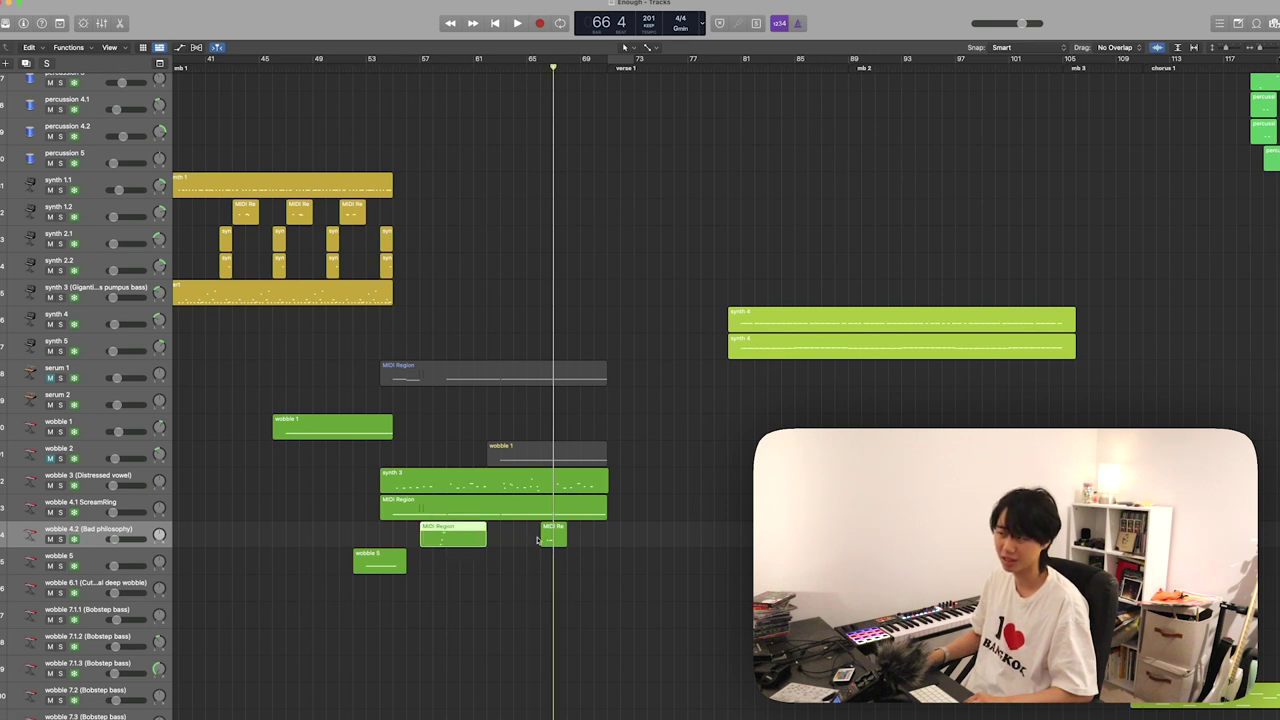
- Replay the first wobble 4.2 region soloed, stop at bar 58 and clear the solo
key("s")
key("space")
key("space")
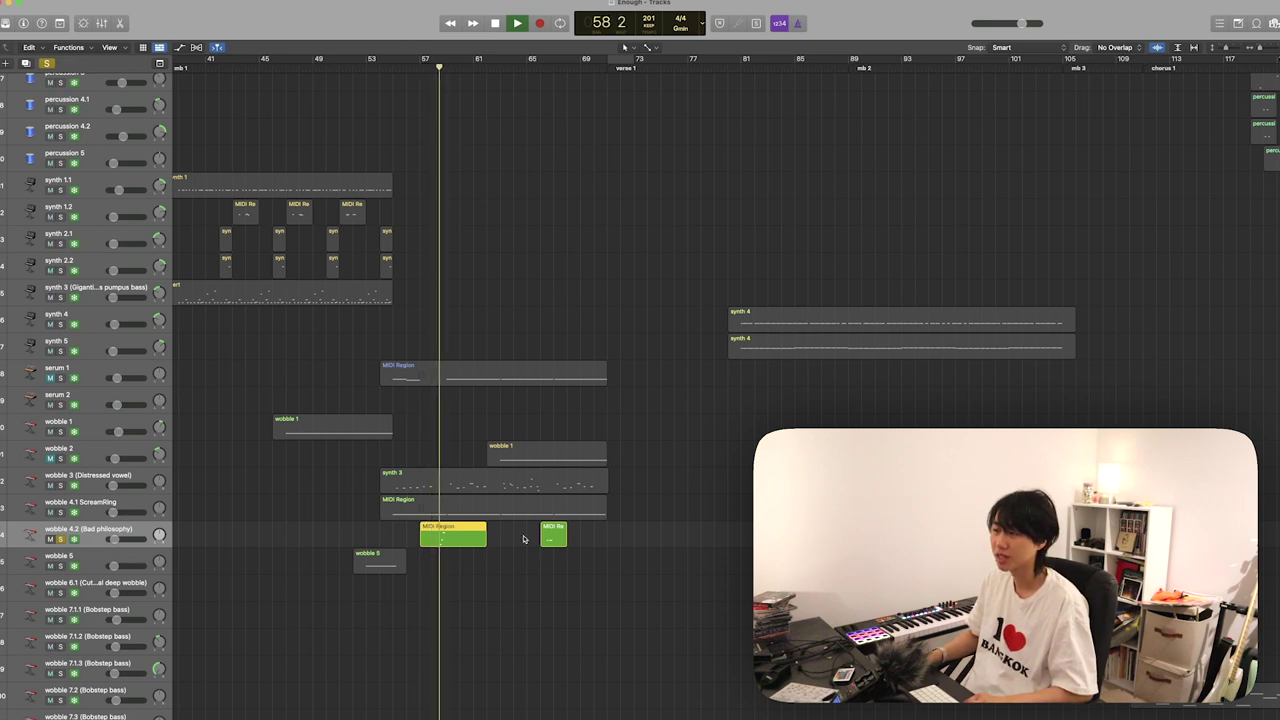
key("s")
key("space")
- Audition the lower guitar 4.2 track soloed in mb 1, add the upper guitar 4.1 track, and stop at bar 60
scroll(523, 540, "down", 15)
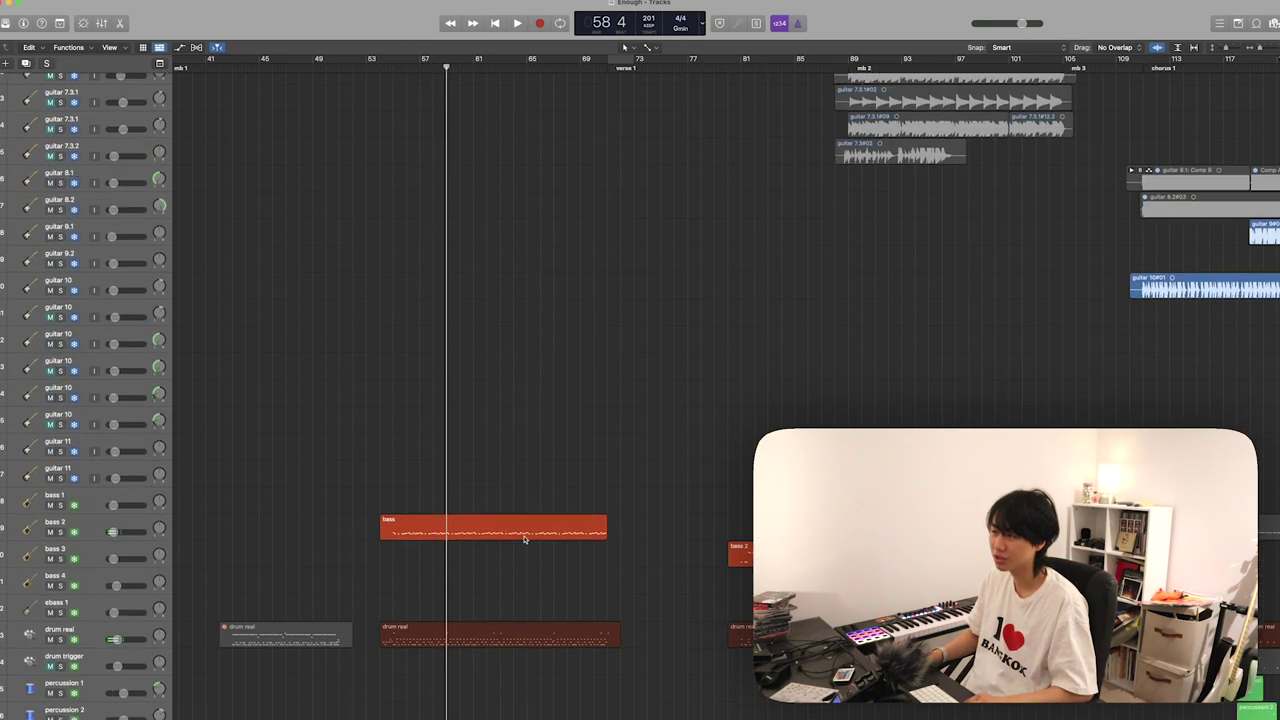
scroll(768, 407, "up", 15)
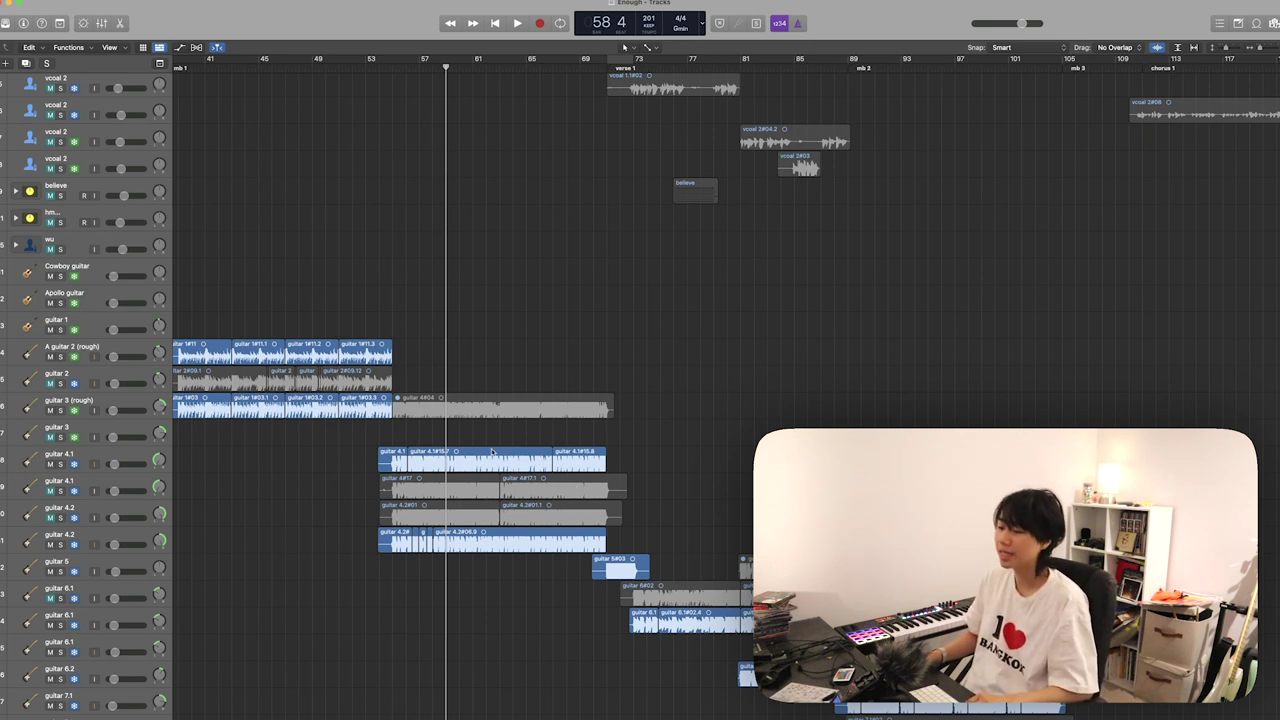
scroll(492, 451, "down", 1)
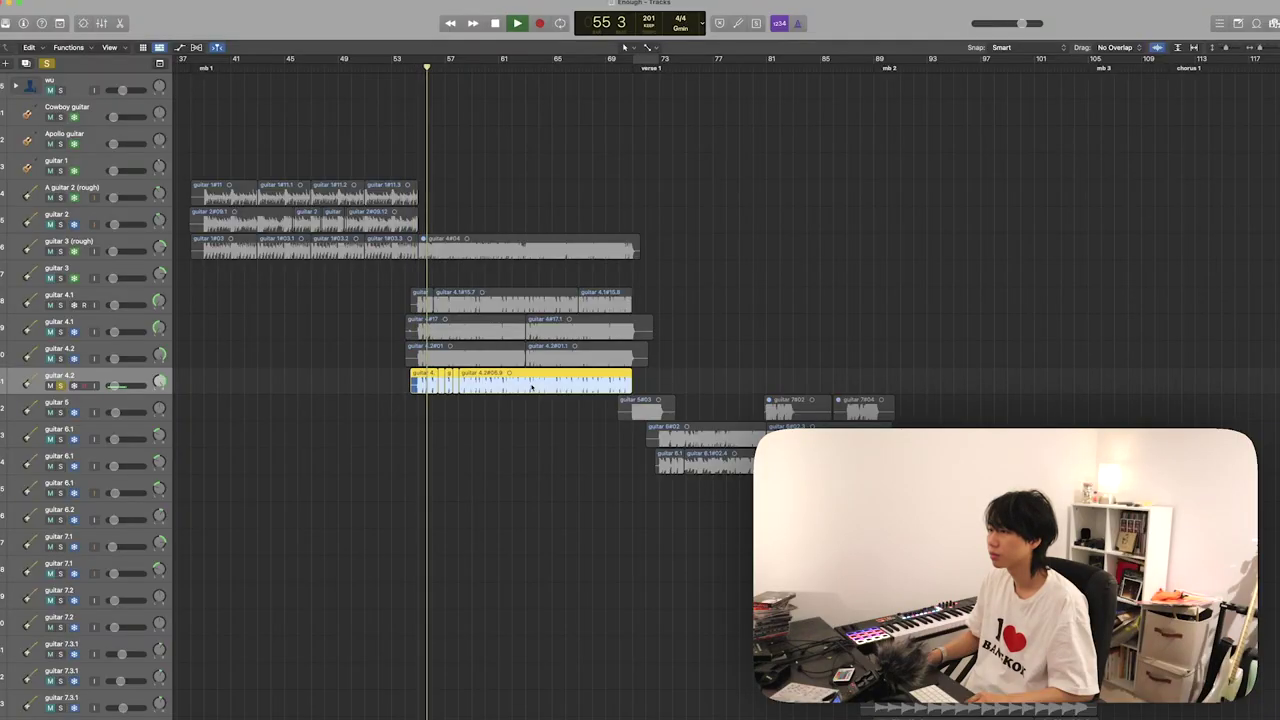
left_click(58, 298)
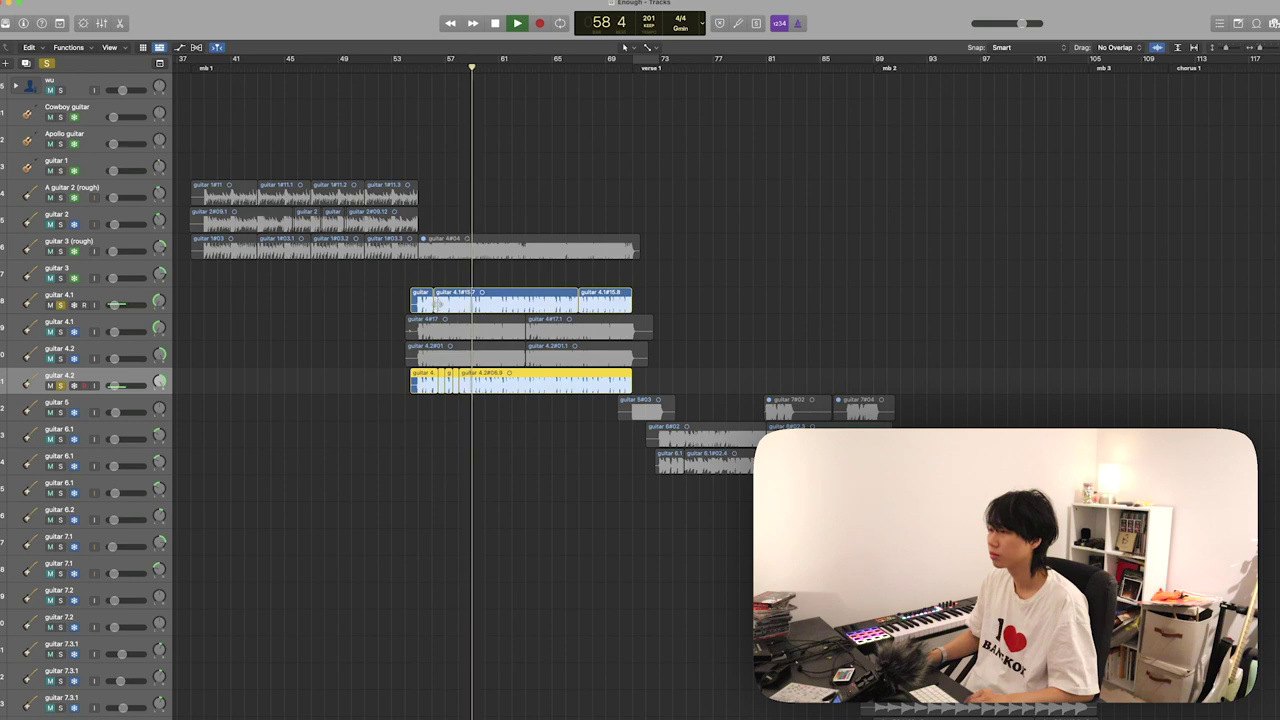
key("x")
key("x")
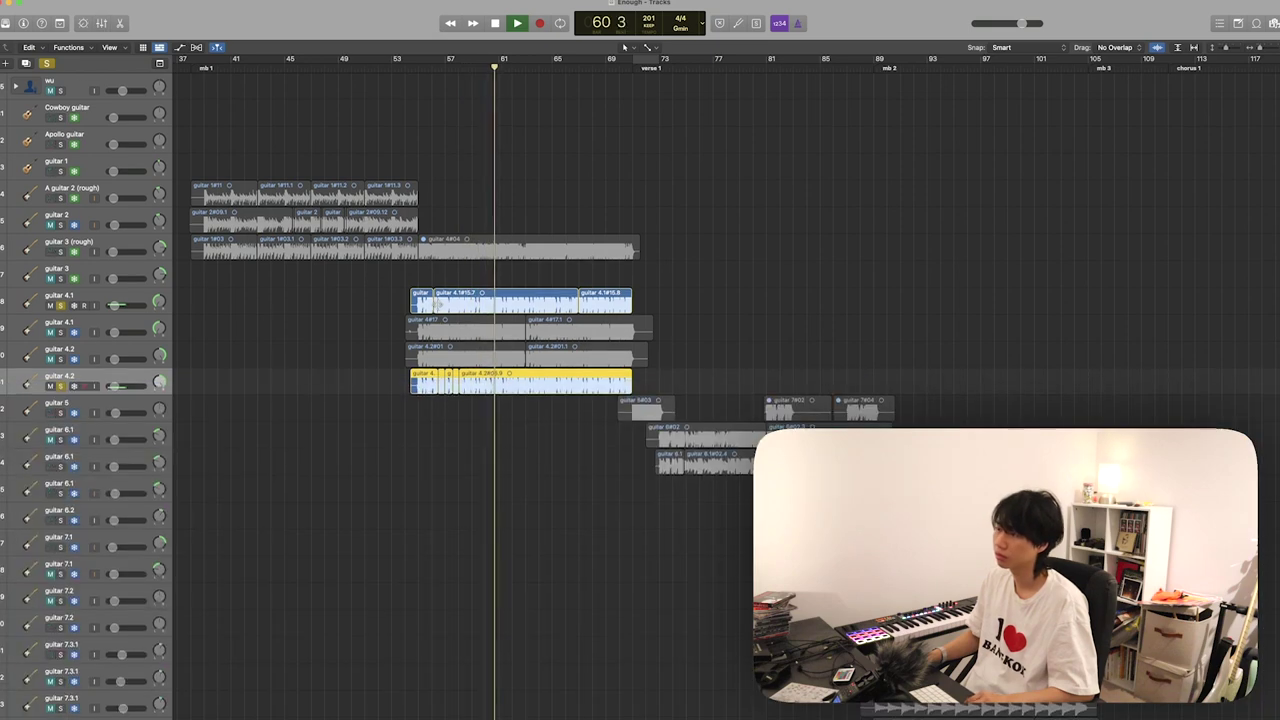
key("space")
- Solo the lower guitar 4.2 region, play it from bar 60, stop at bar 65 and clear the solo
scroll(435, 311, "up", 2)
scroll(435, 311, "right", 4)
scroll(435, 311, "down", 1)
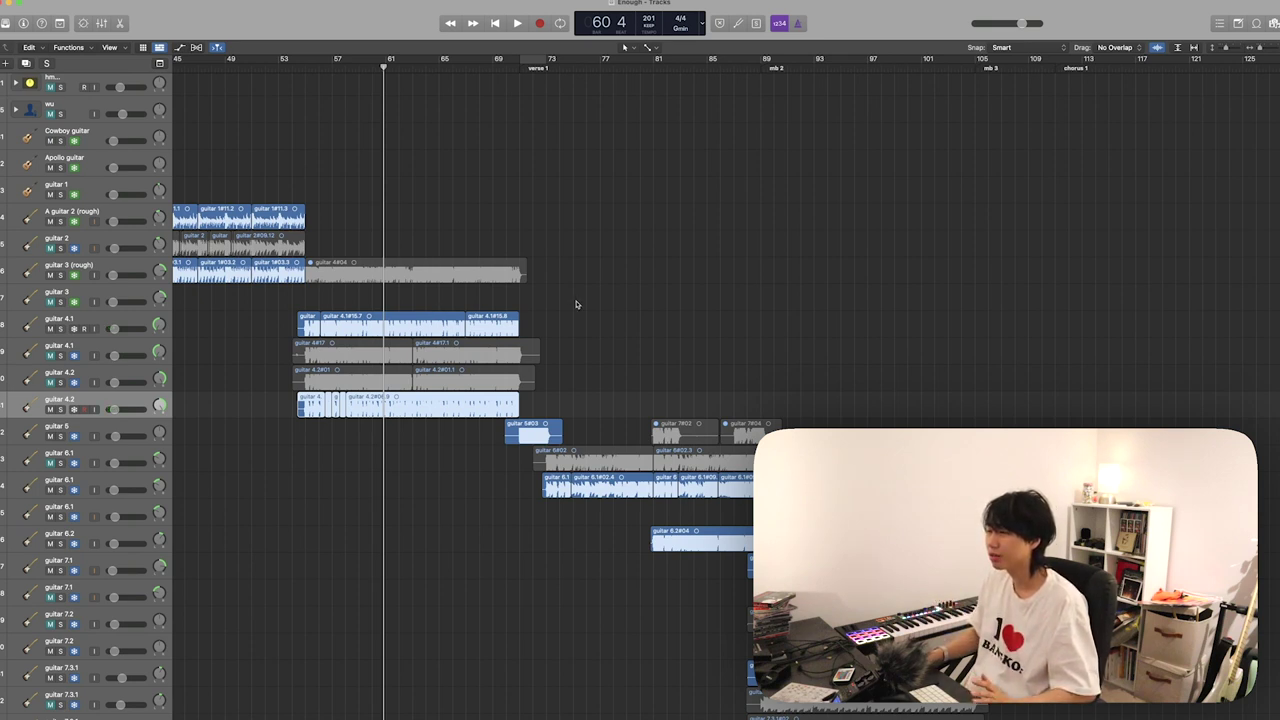
scroll(576, 304, "down", 8)
scroll(576, 304, "up", 7)
scroll(576, 304, "up", 2)
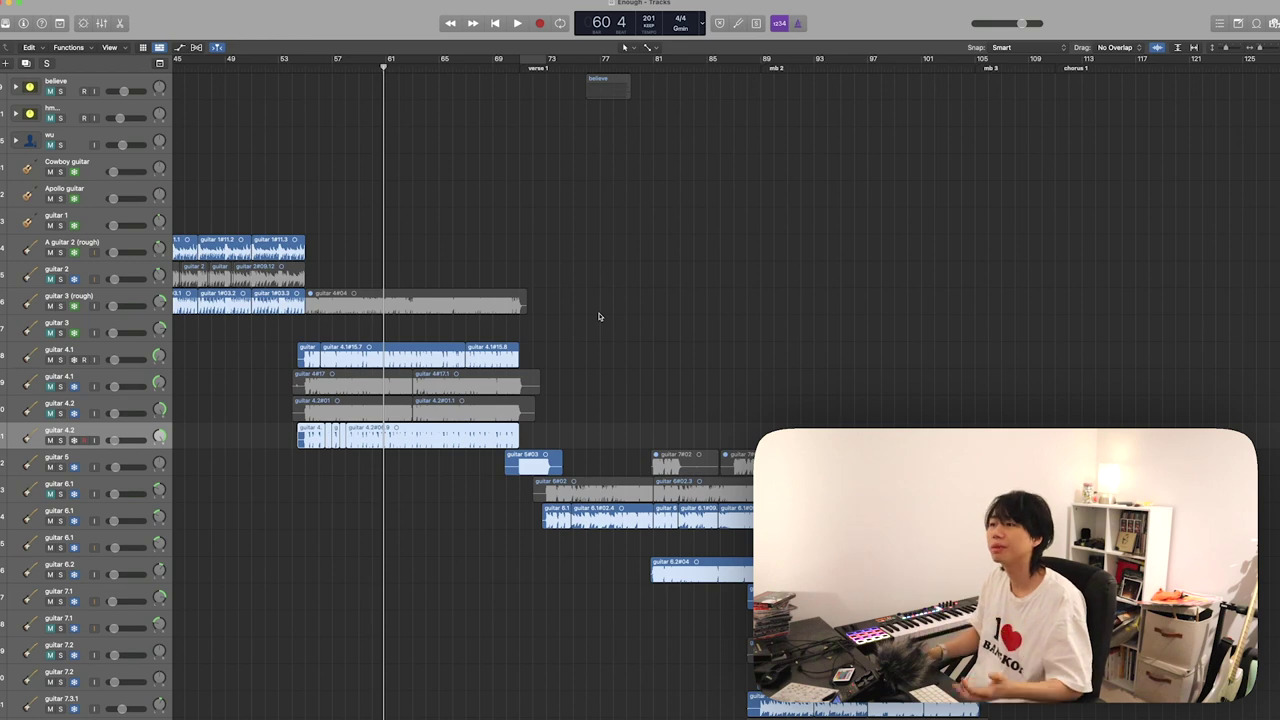
scroll(578, 331, "down", 10)
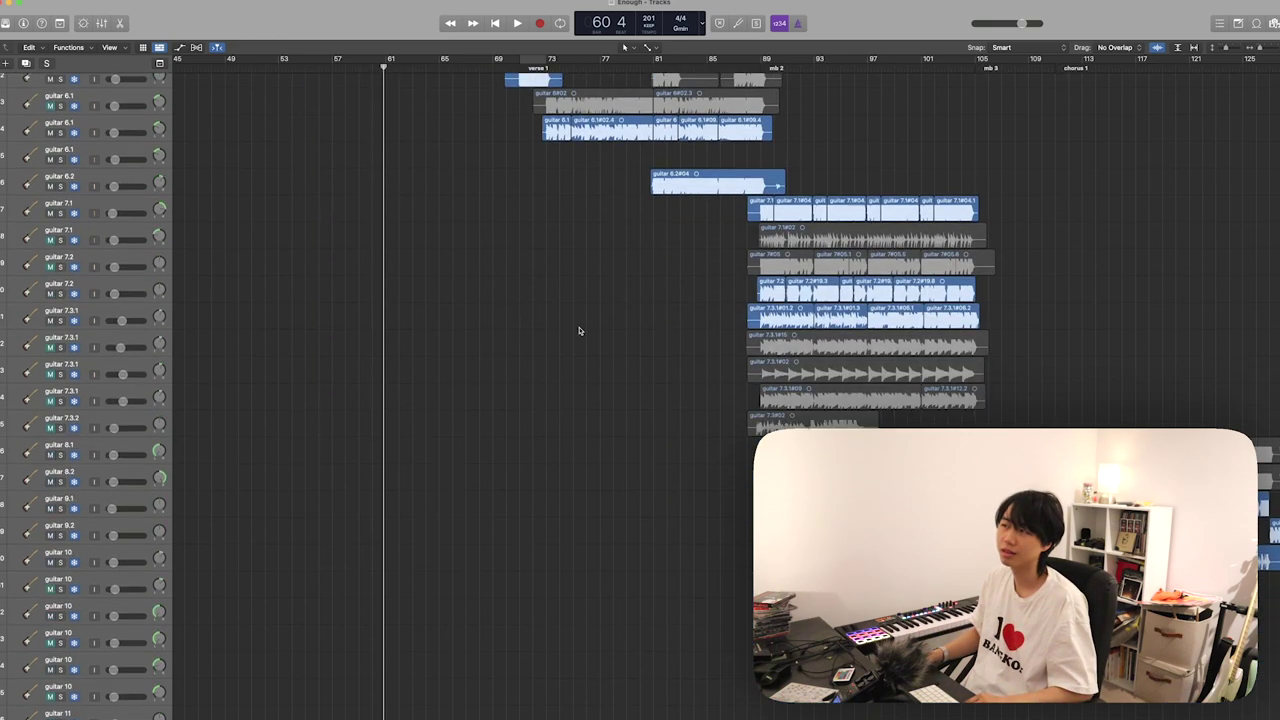
scroll(450, 300, "up", 5)
left_click(452, 293)
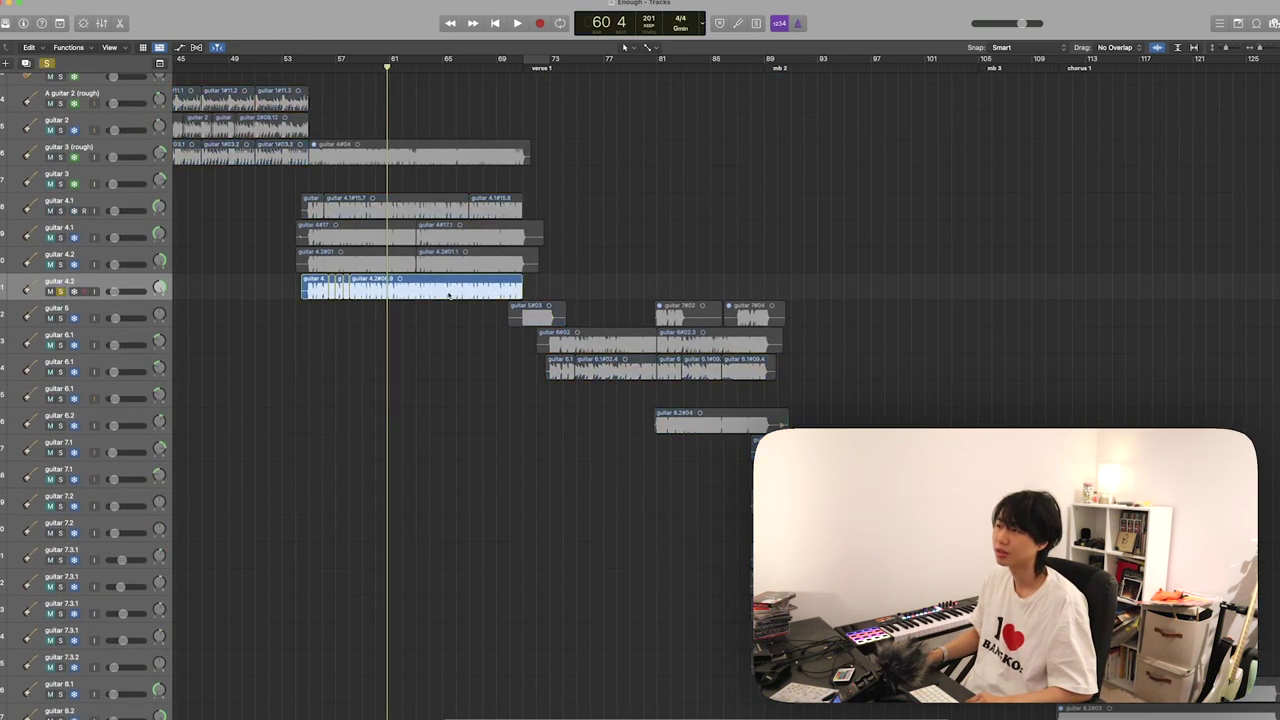
key("space")
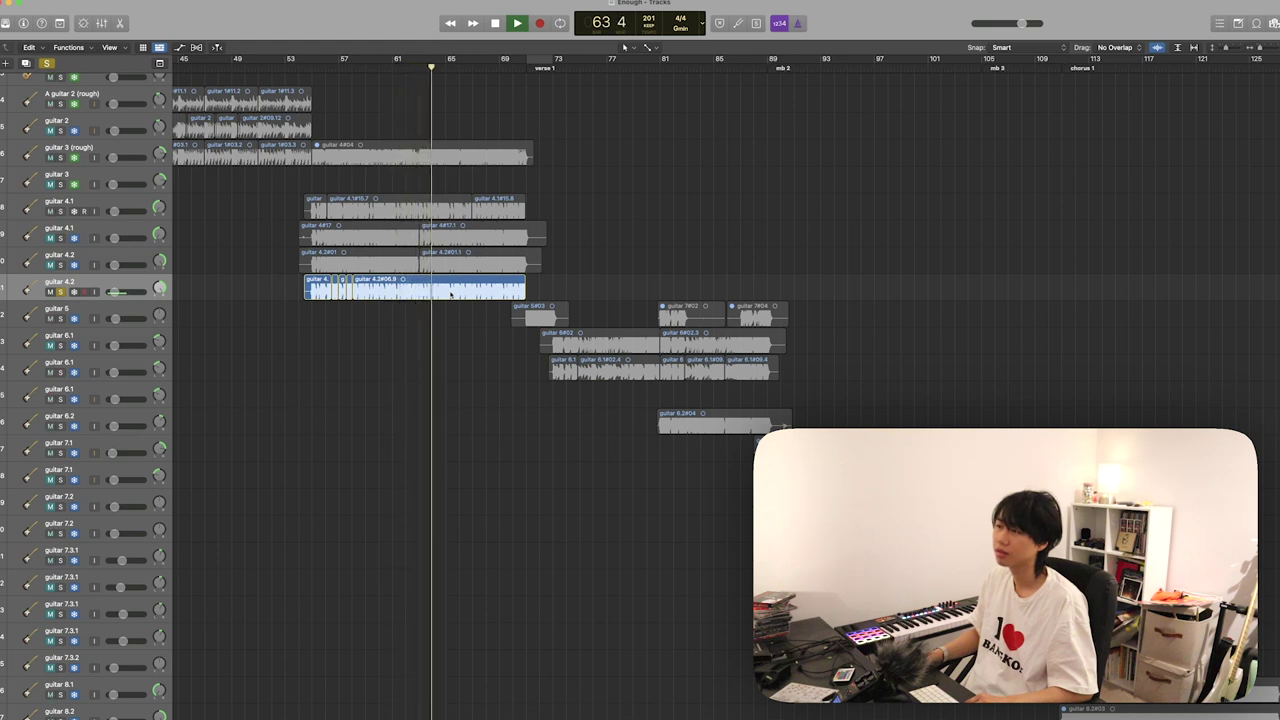
key("super+a")
- Play the mb 1 bass region on bass 2 soloed from its start, clear the solo and stop at bar 58
scroll(440, 331, "down", 10)
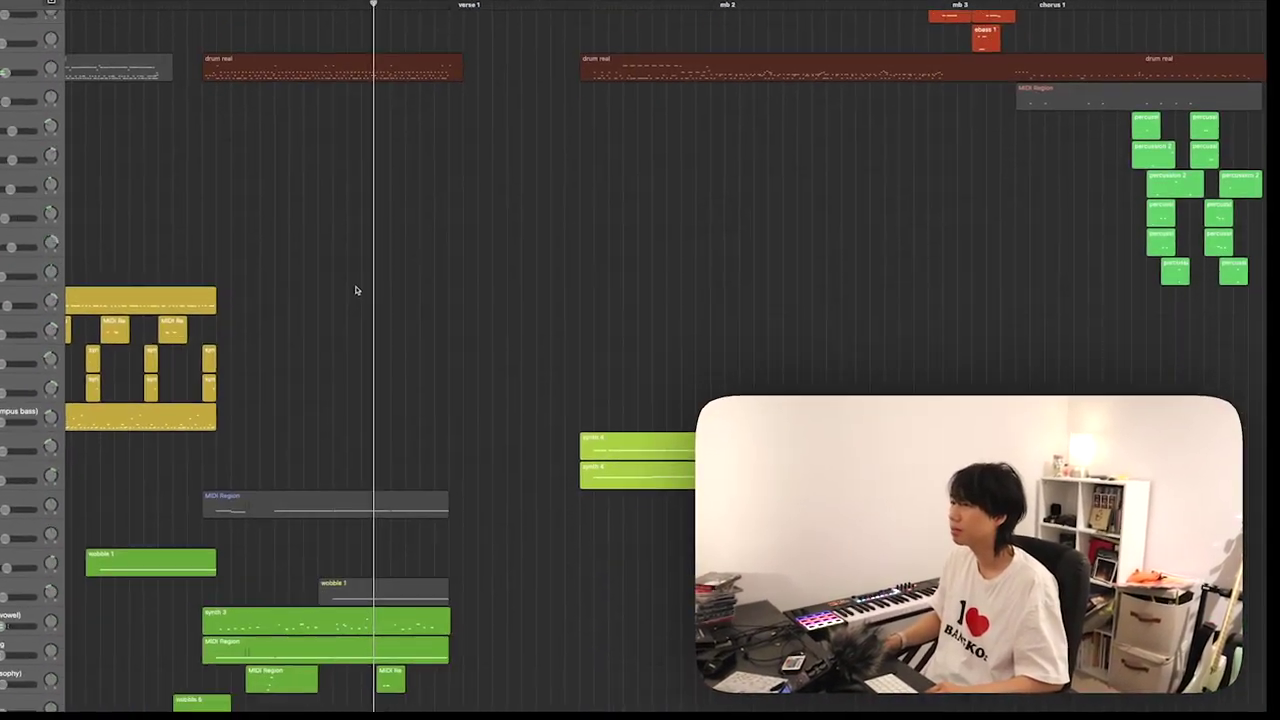
scroll(362, 294, "up", 3)
scroll(367, 296, "down", 10)
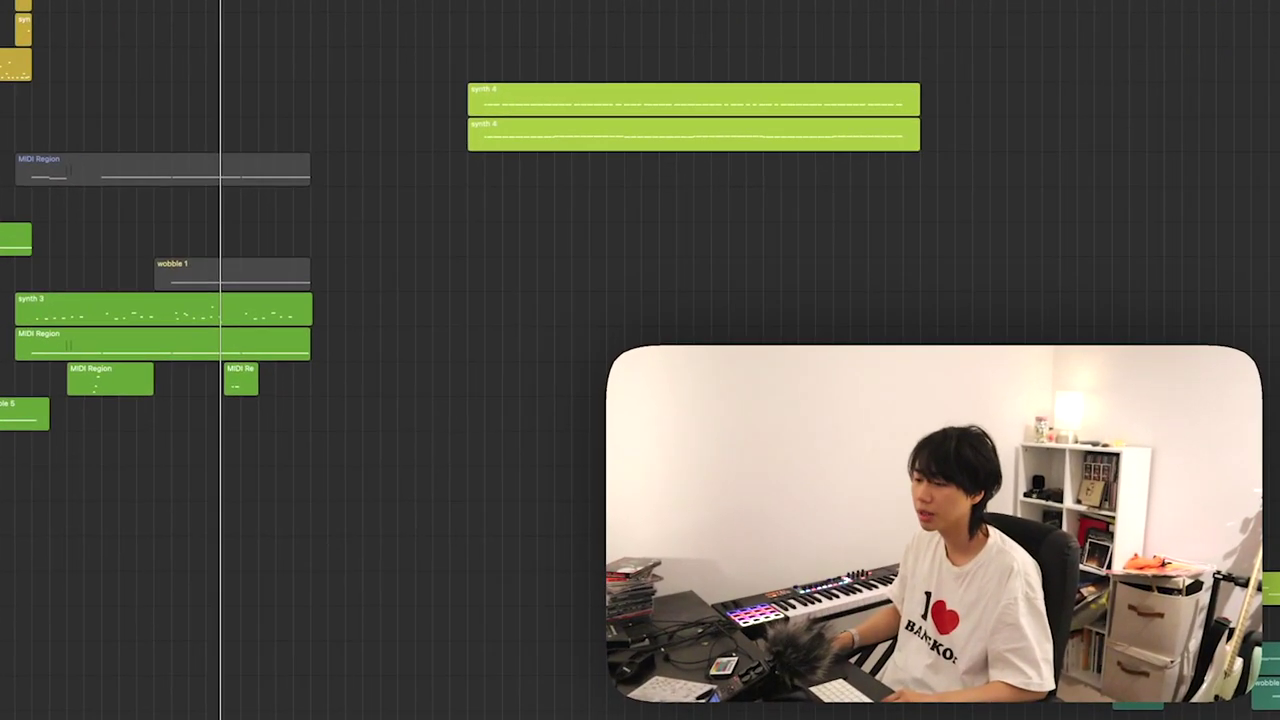
scroll(506, 530, "up", 10)
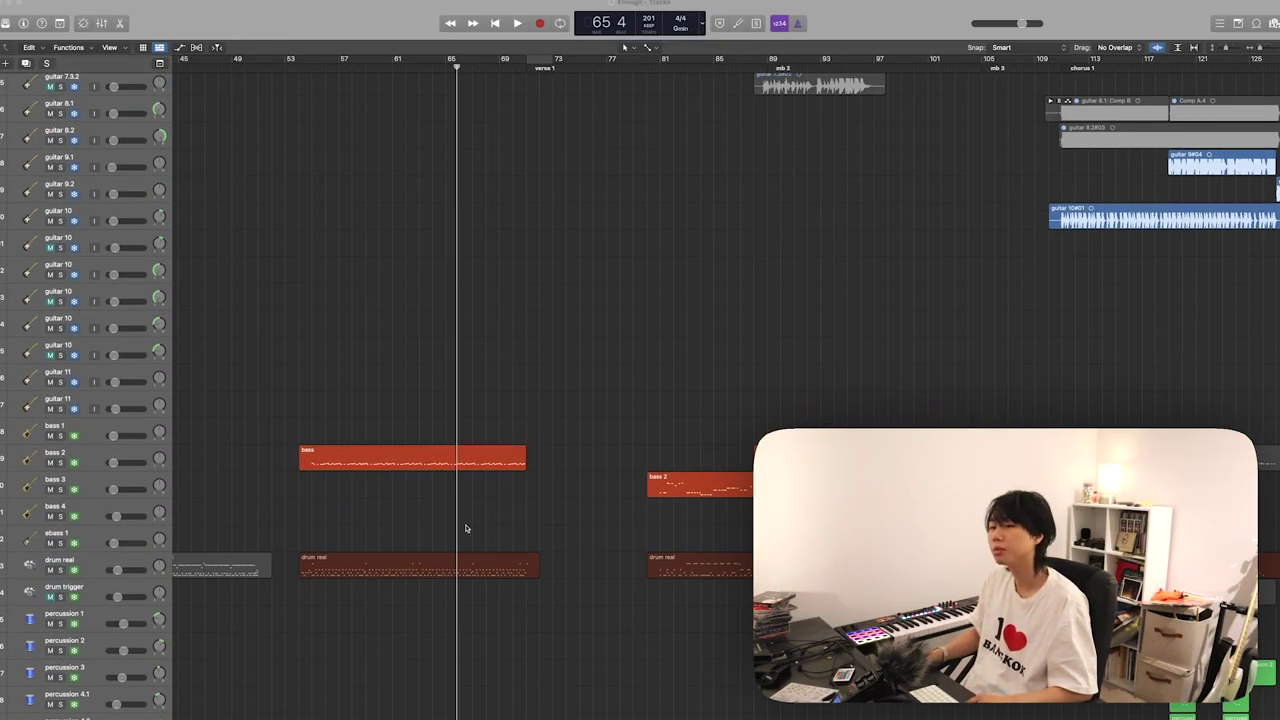
scroll(470, 528, "left", 1)
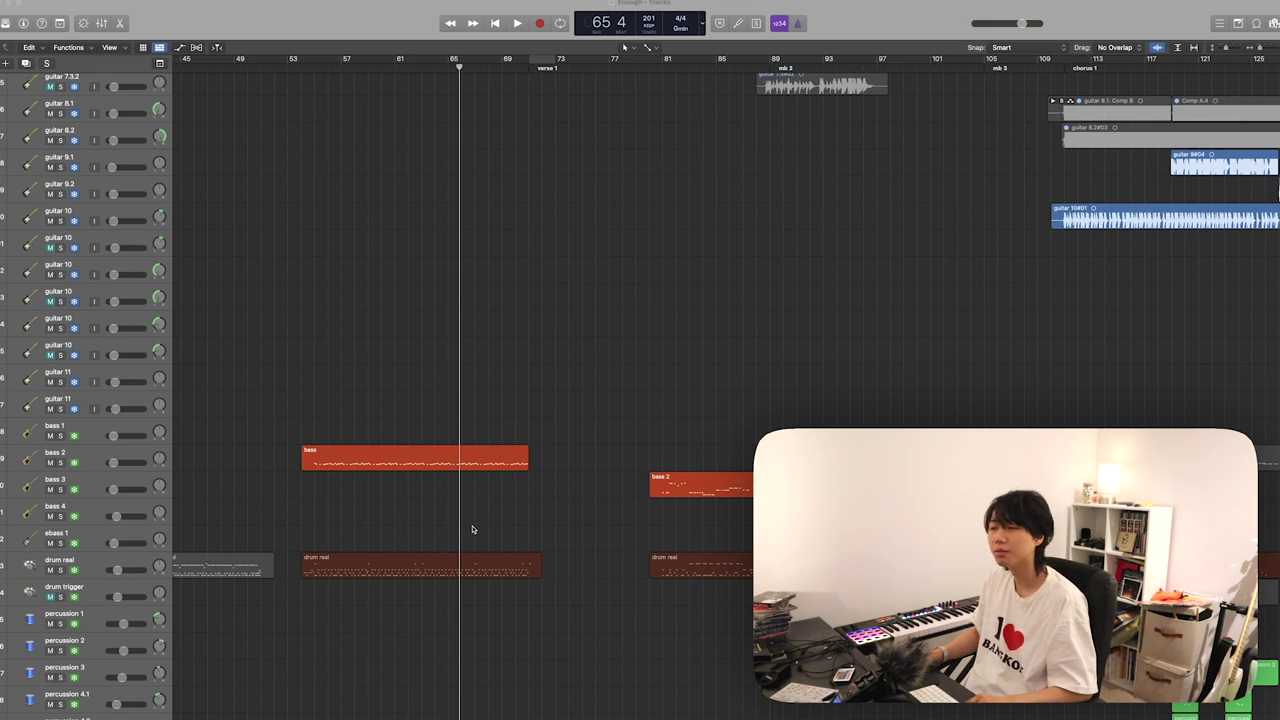
scroll(440, 515, "right", 2)
scroll(440, 515, "up", 1)
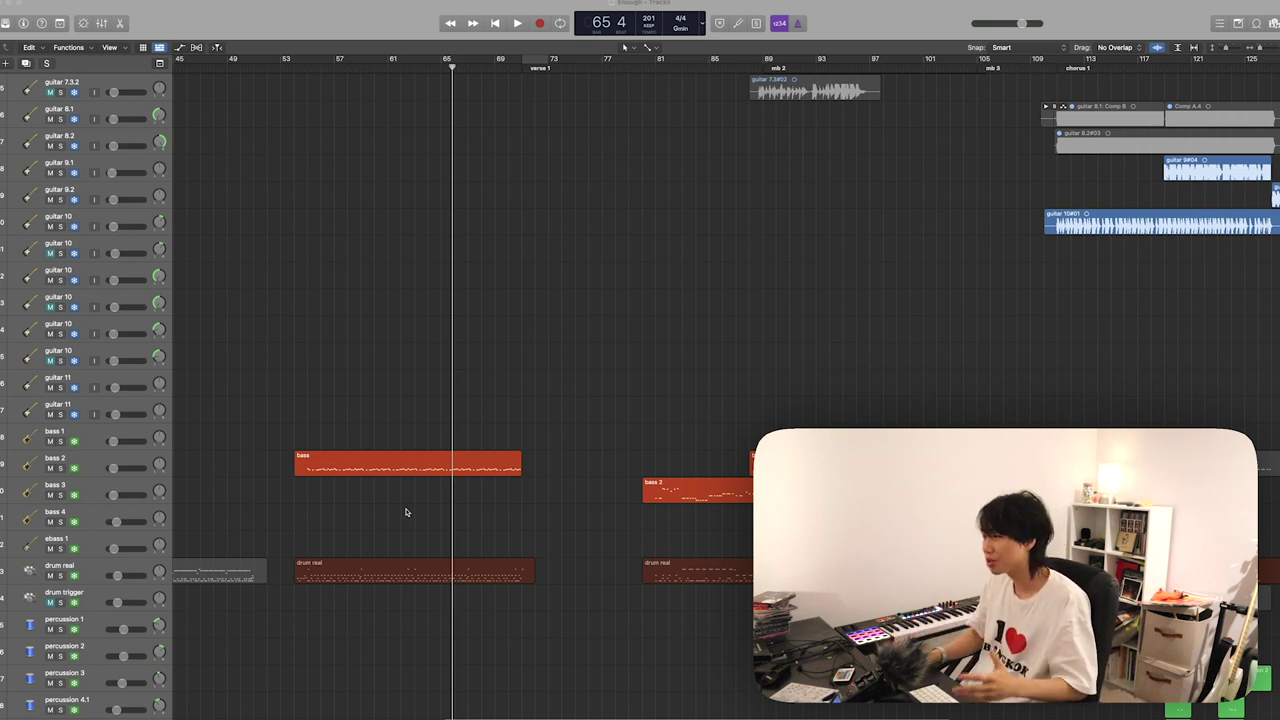
left_click(307, 459)
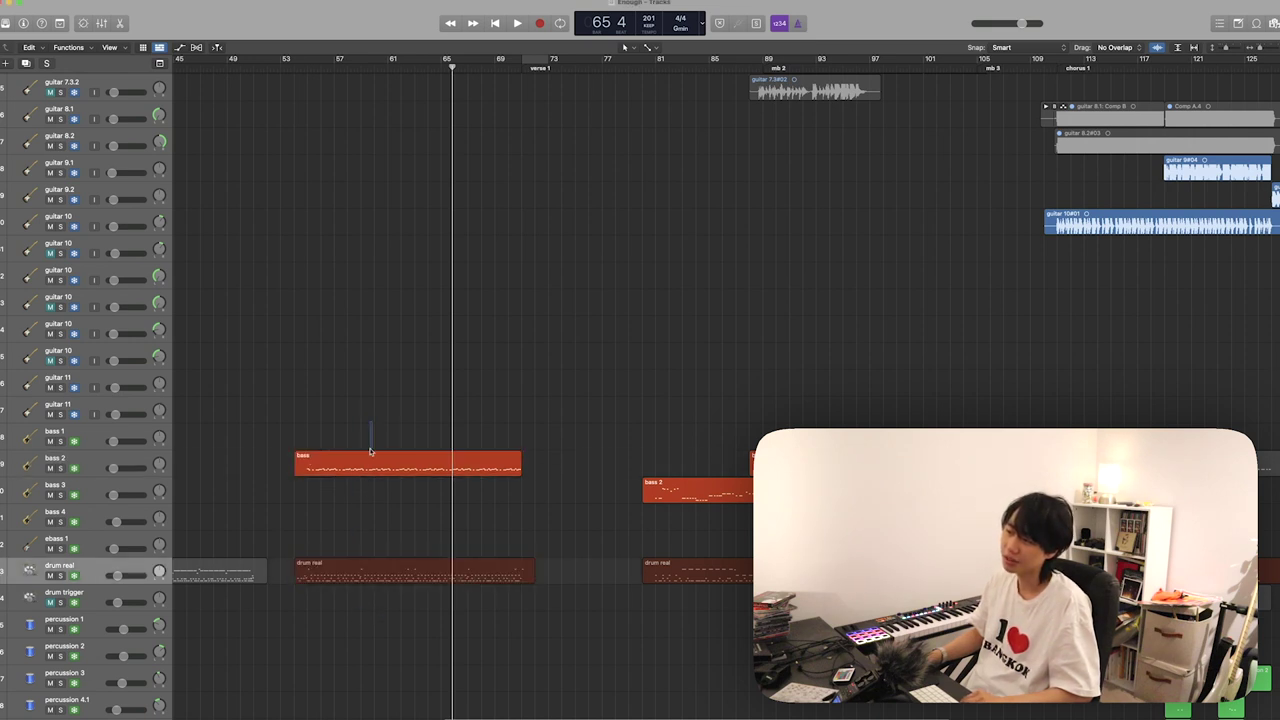
key("s")
left_click(307, 67)
key("space")
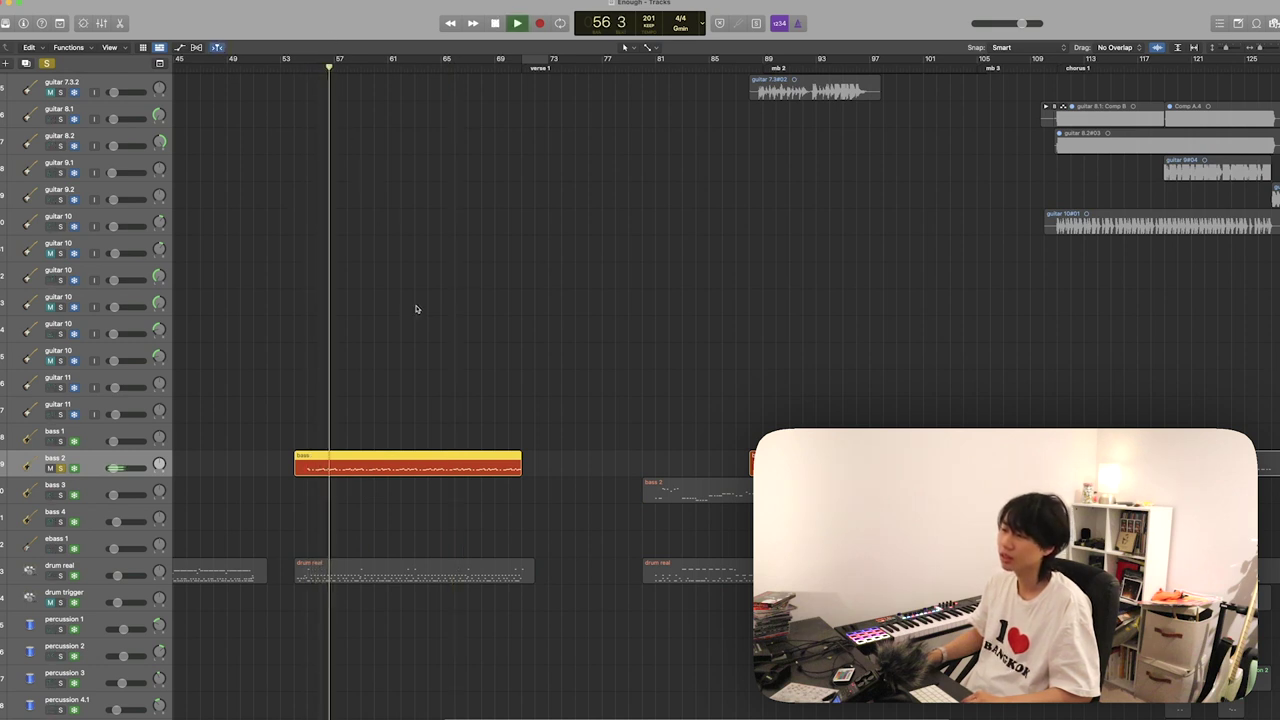
key("s")
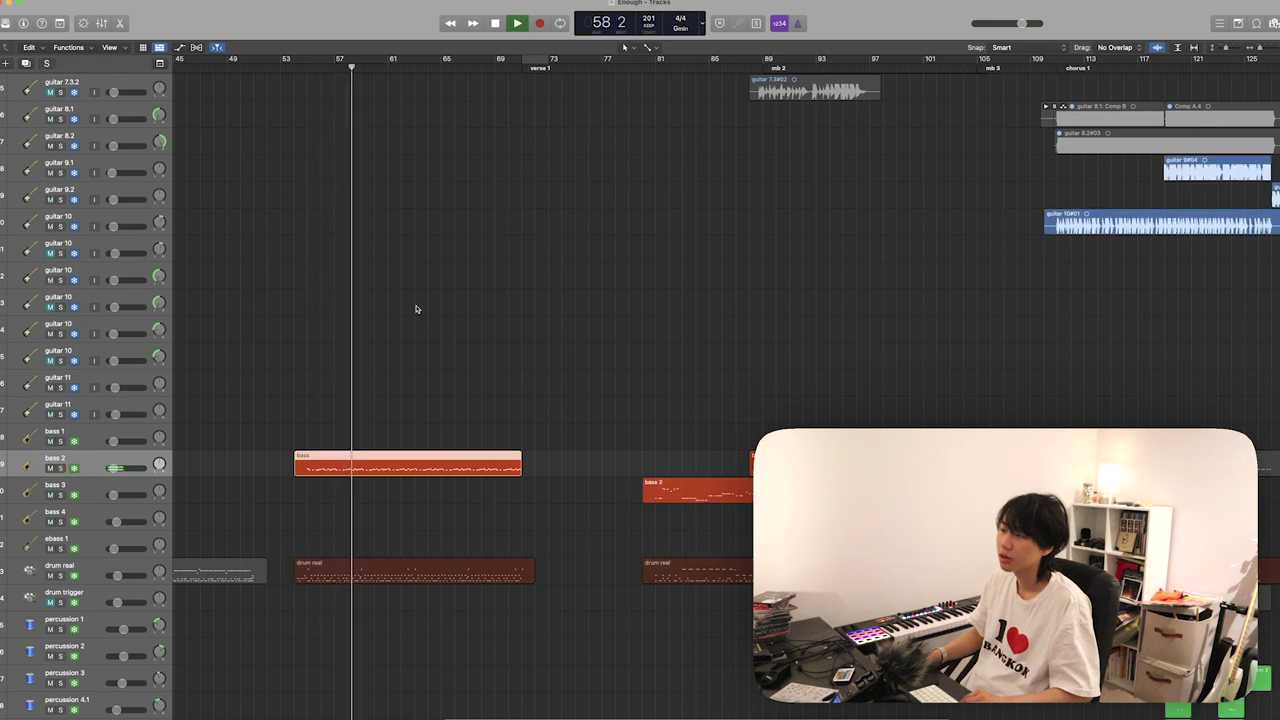
scroll(472, 336, "down", 5)
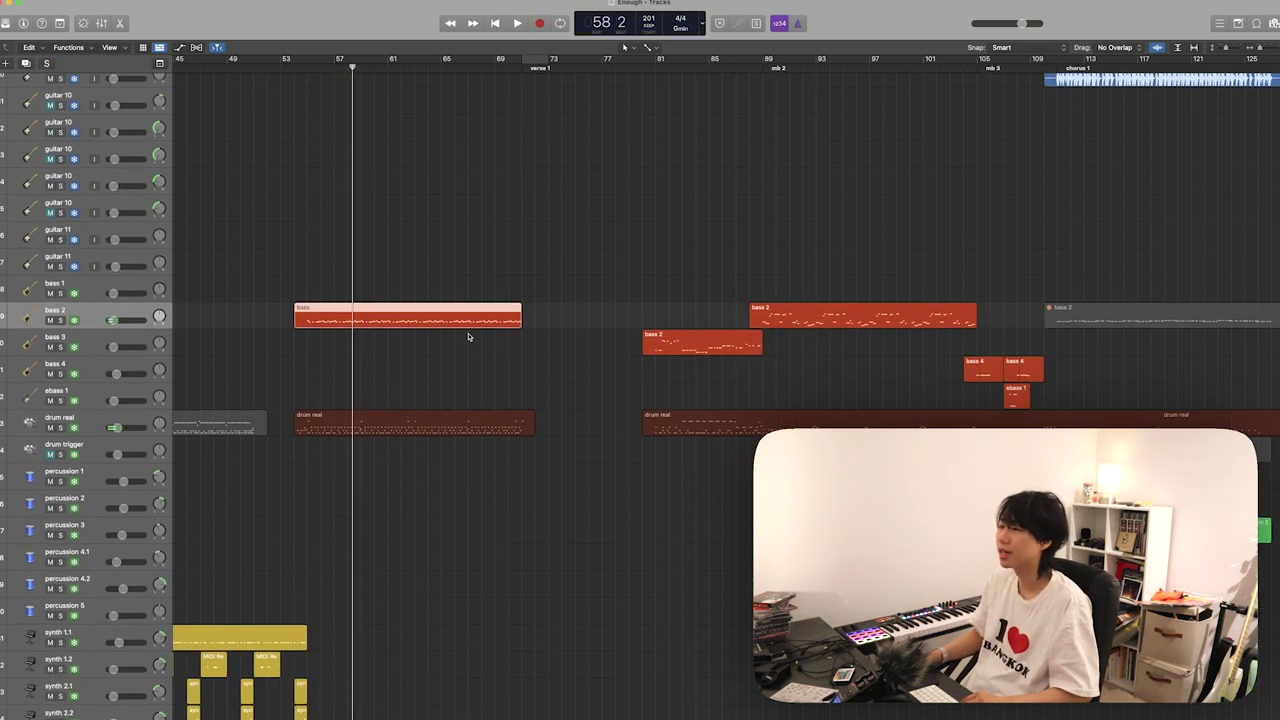
- Play bass 2 soloed from bar 58, continue with the lower guitar 4.2 track soloed, and stop at bar 65
key("s")
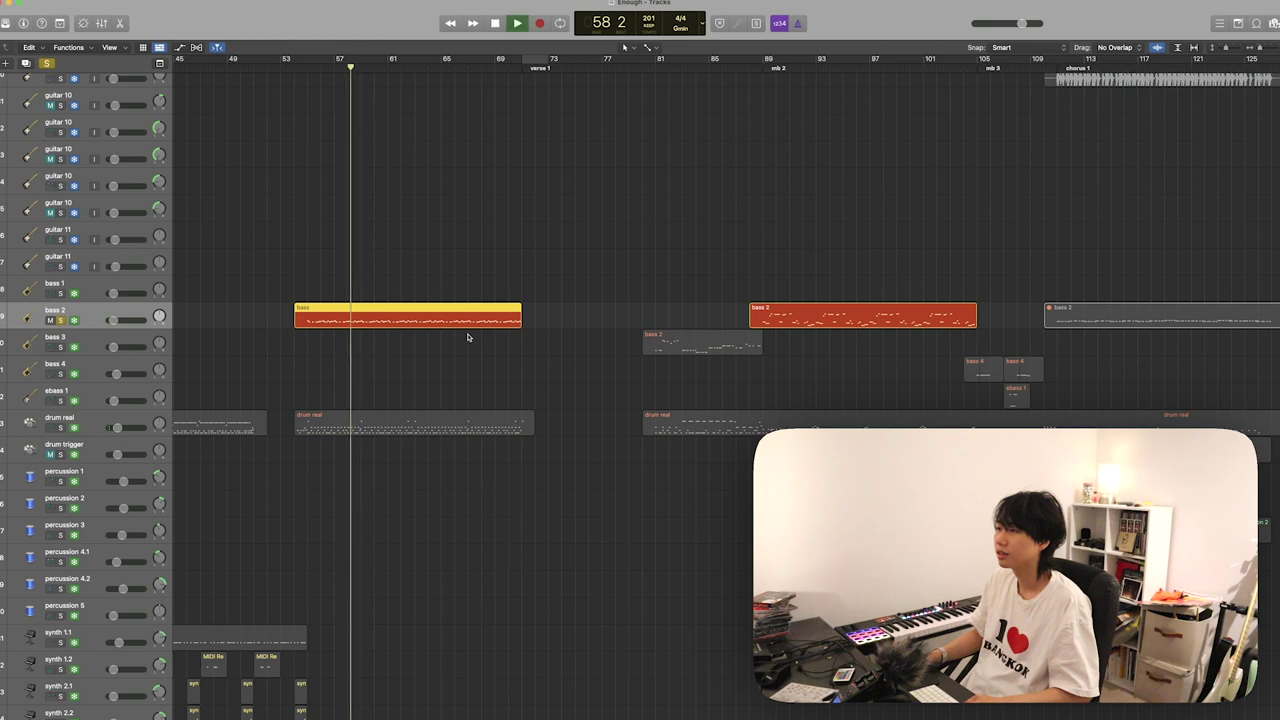
scroll(462, 338, "up", 15)
scroll(459, 339, "up", 15)
left_click(61, 528)
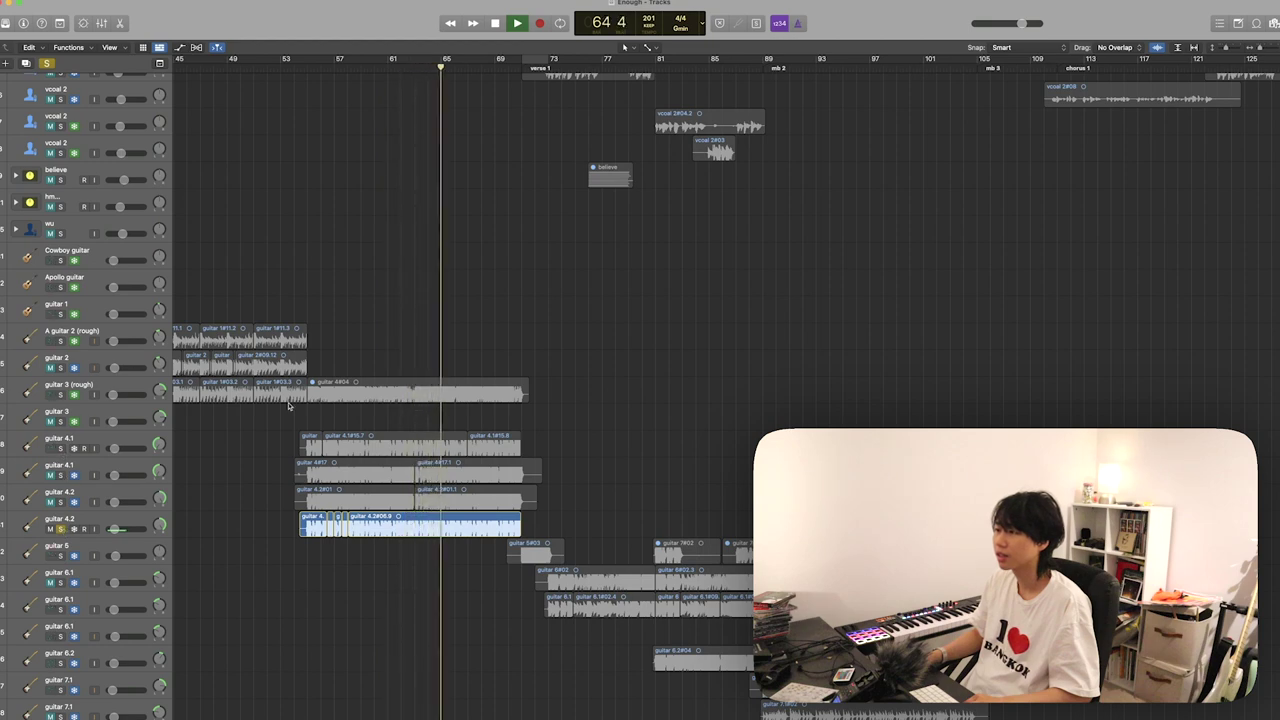
scroll(295, 413, "down", 14)
key("space")
- Solo the drum real track, audition its mb 1 part with the Piano Roll open, stop at bar 71 and close the editor
scroll(295, 413, "up", 15)
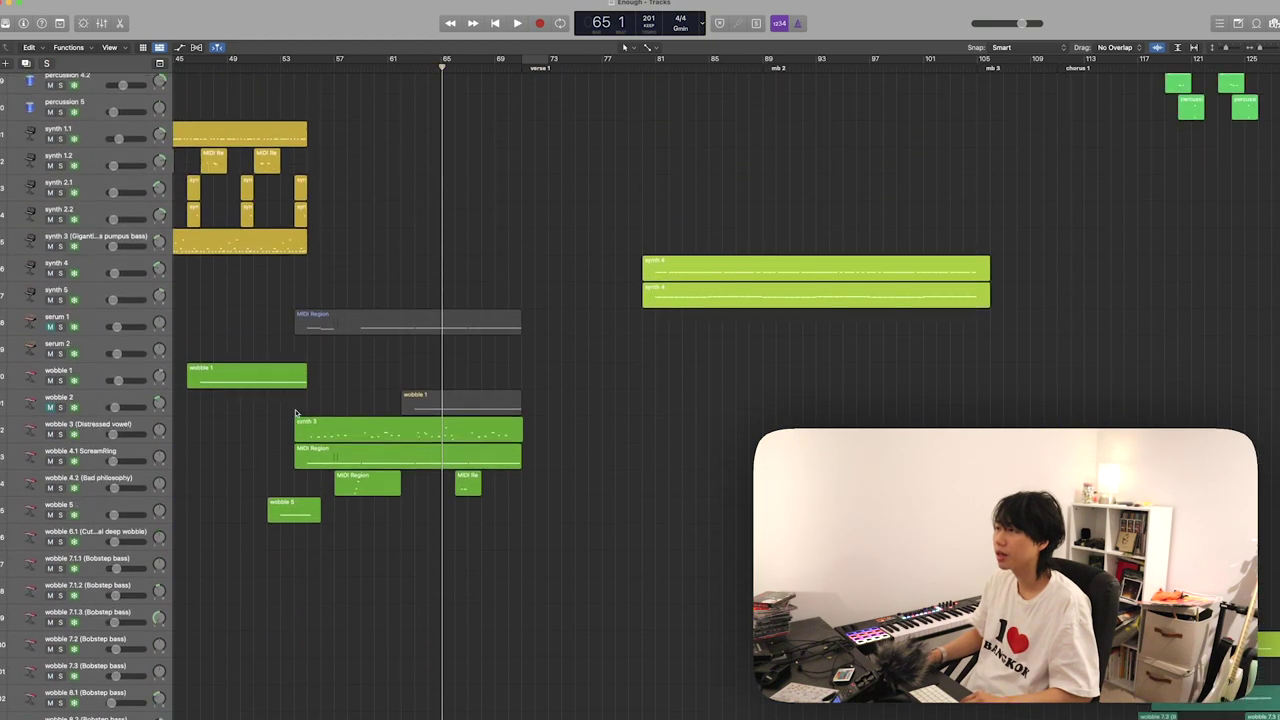
left_click(93, 224)
key("s")
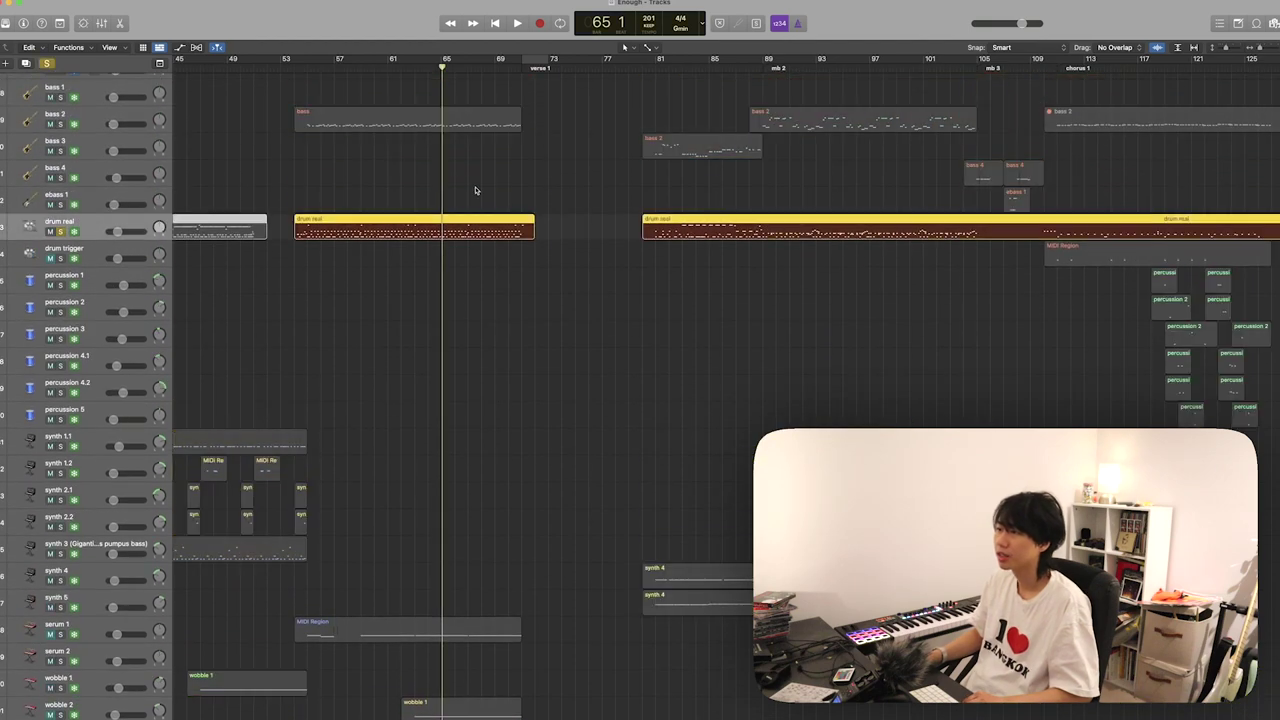
key("p")
key("space")
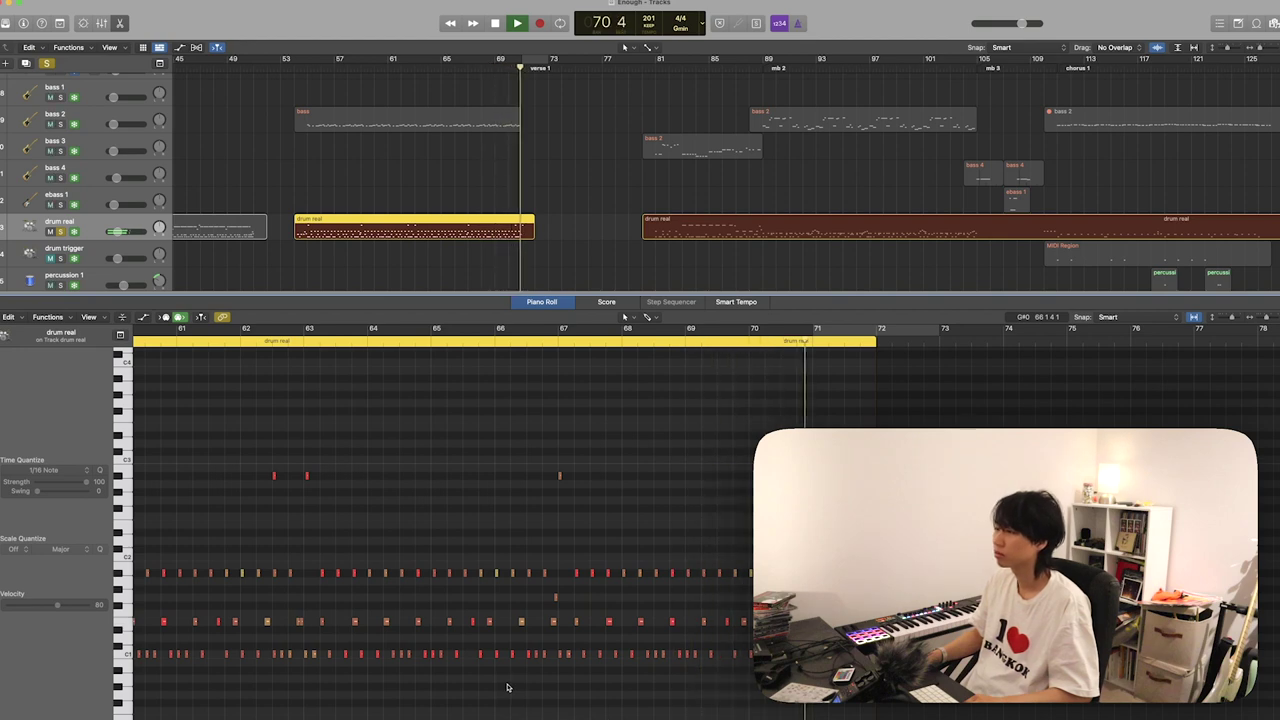
key("space")
key("e")
- Audition the two alert regions on alert 1 and alert 2 soloed, stop at bar 71 and clear the solo
scroll(505, 462, "down", 10)
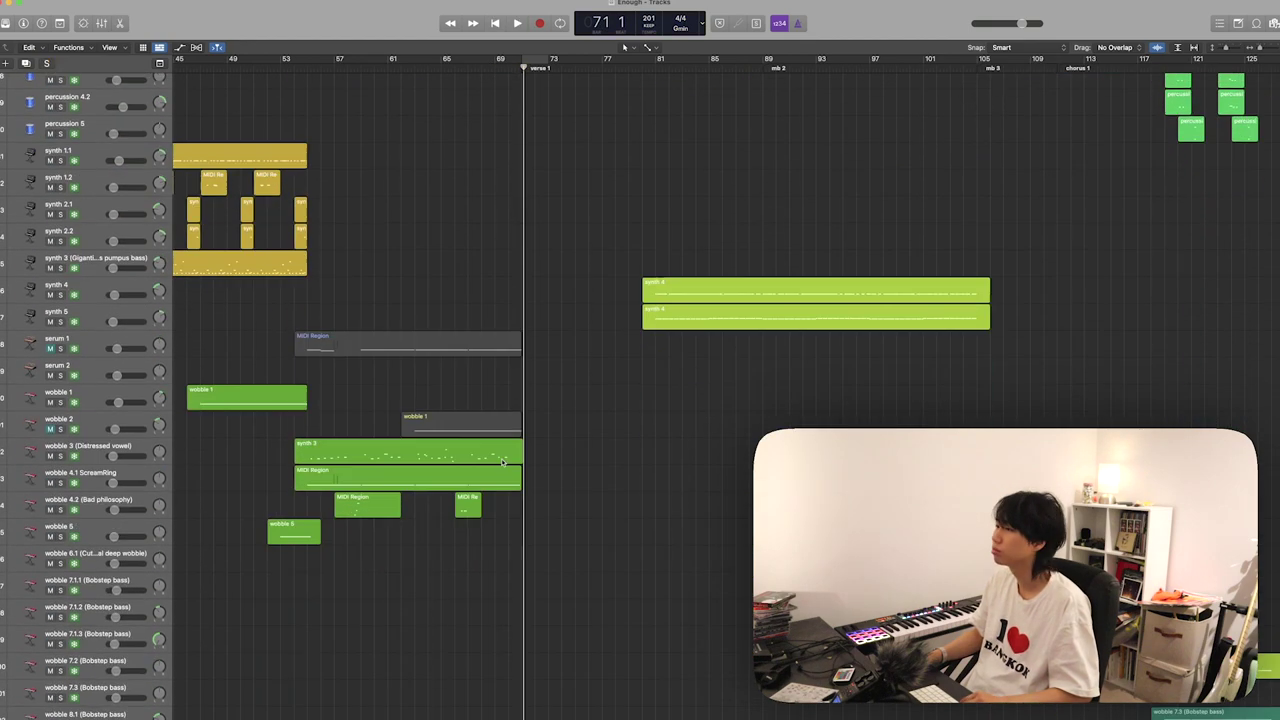
scroll(502, 462, "down", 5)
left_click_drag(517, 516, 321, 617)
left_click(354, 570)
key("space")
left_click(455, 590)
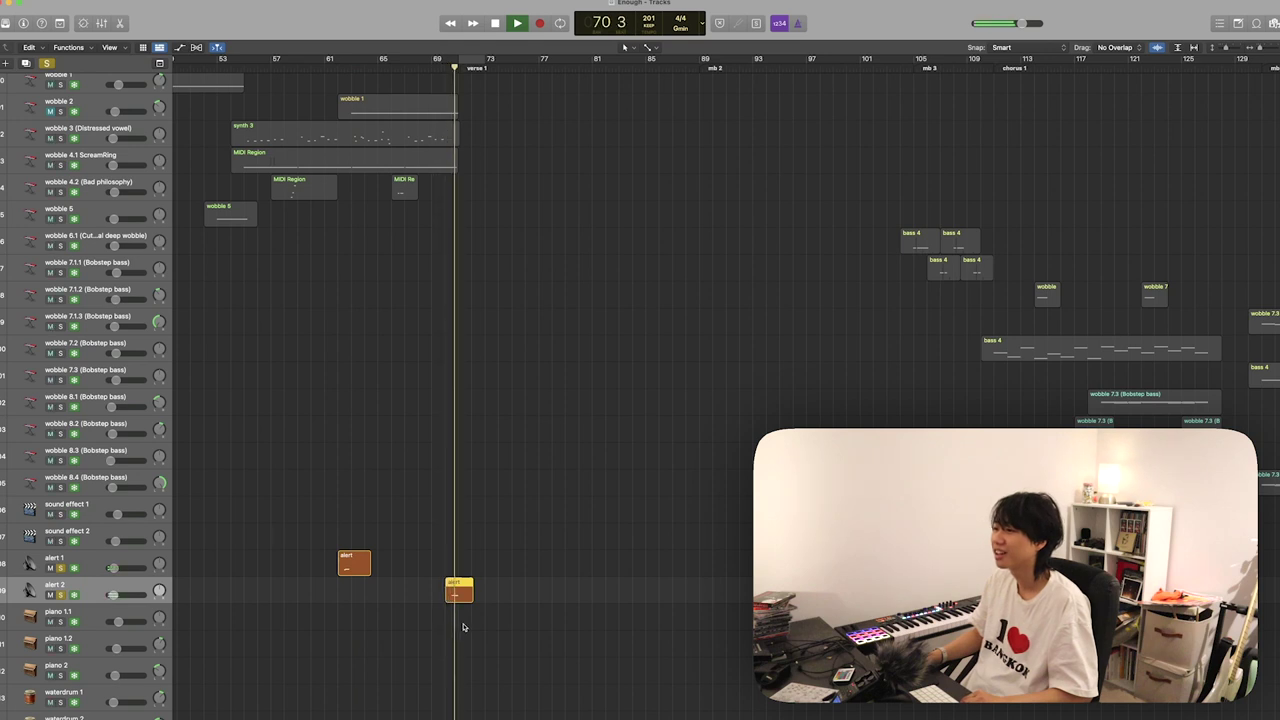
key("space")
key("ctrl+m")
- Look through the remaining percussion, riser, vocal, bass and wobble tracks for their parts around mb 1
scroll(446, 565, "down", 10)
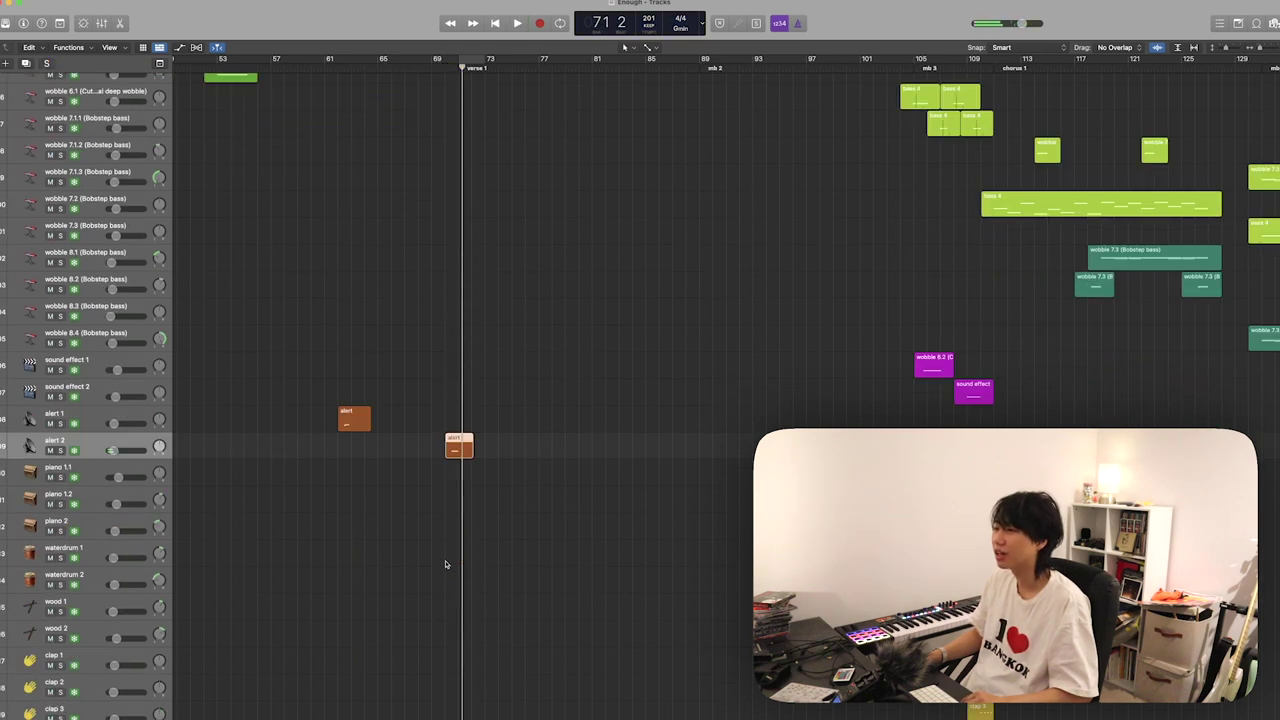
scroll(446, 565, "left", 3)
scroll(446, 565, "down", 2)
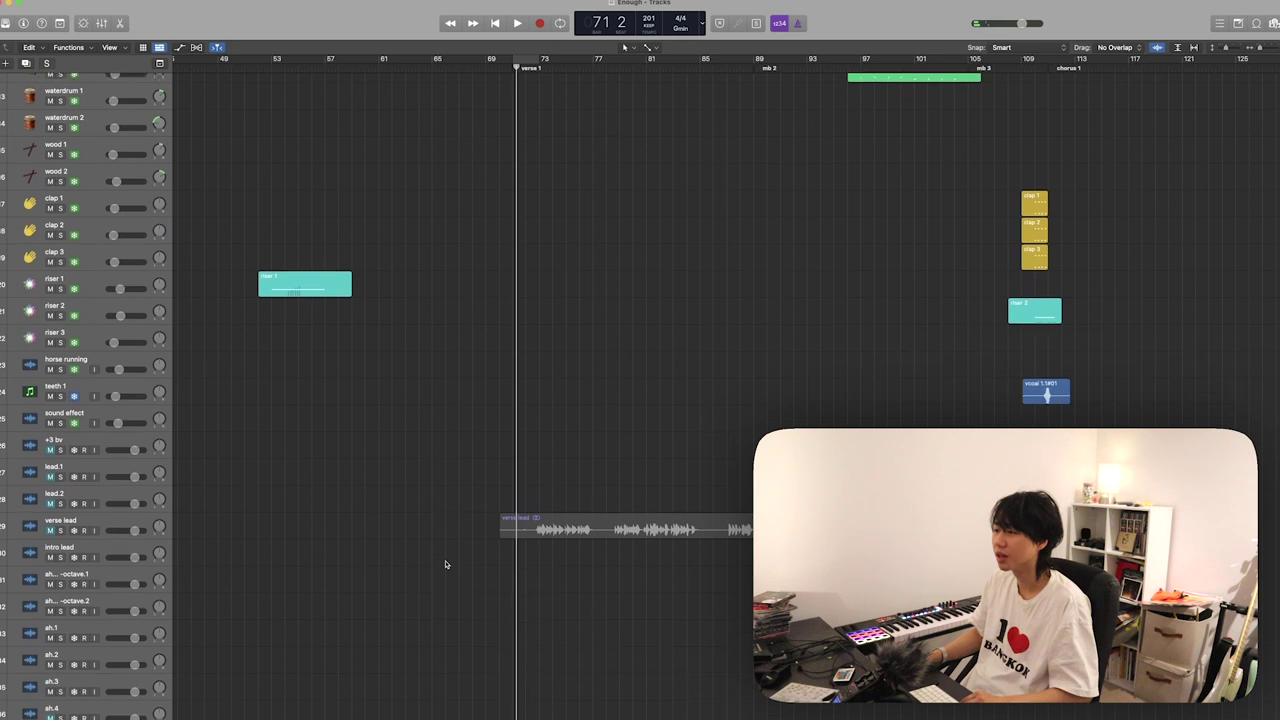
scroll(446, 565, "up", 10)
scroll(446, 565, "up", 2)
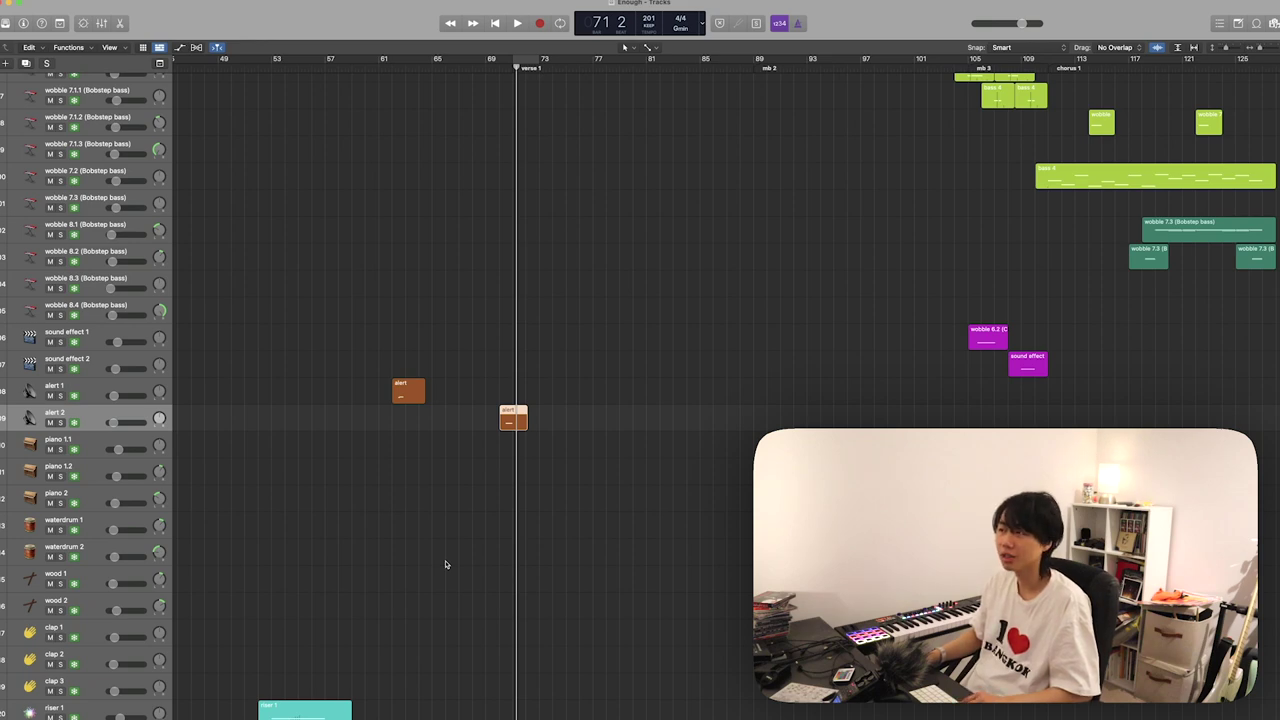
scroll(446, 565, "down", 20)
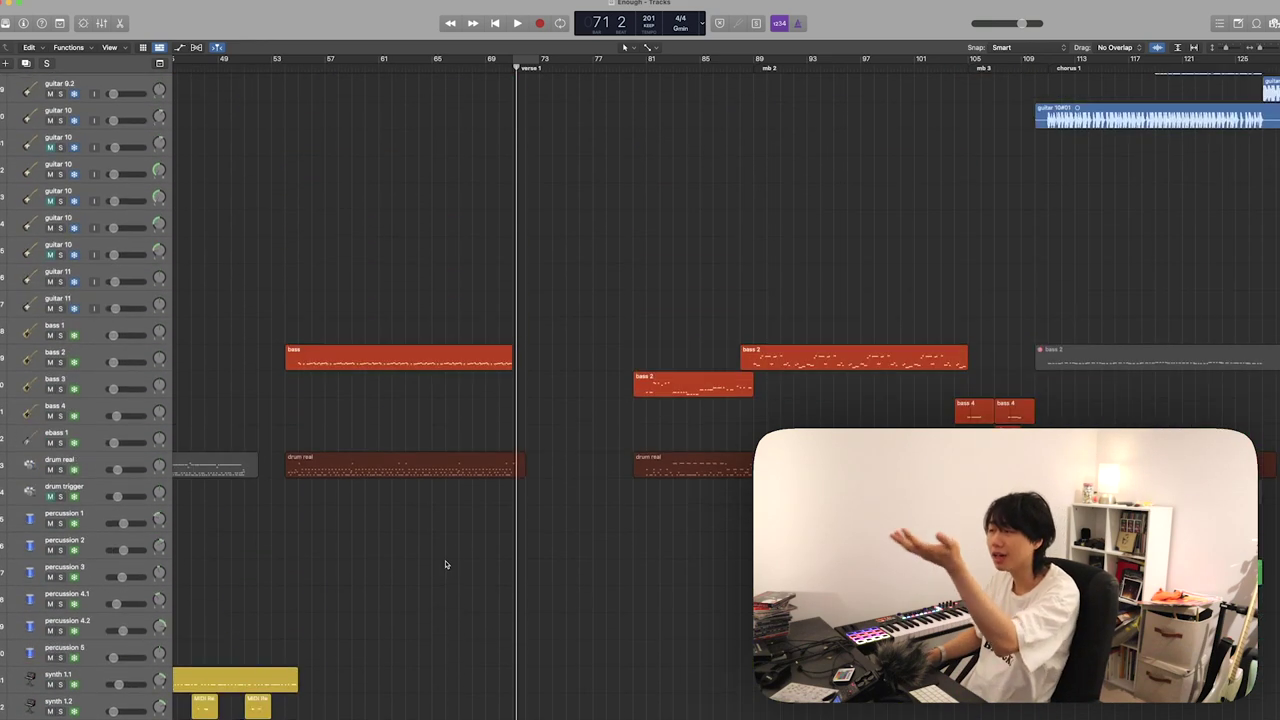
scroll(446, 565, "up", 20)
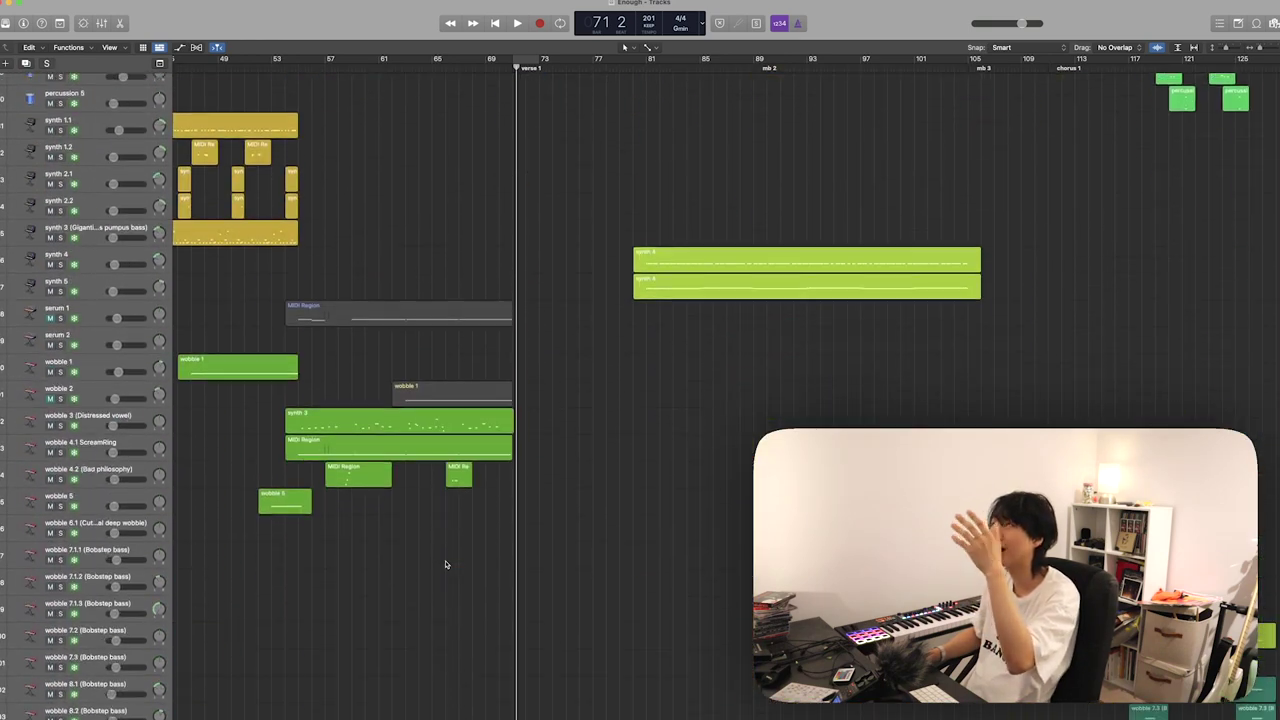
- Select the alert 1 region, play it in the full mix from its start and stop at bar 62
scroll(446, 565, "down", 5)
left_click(418, 543)
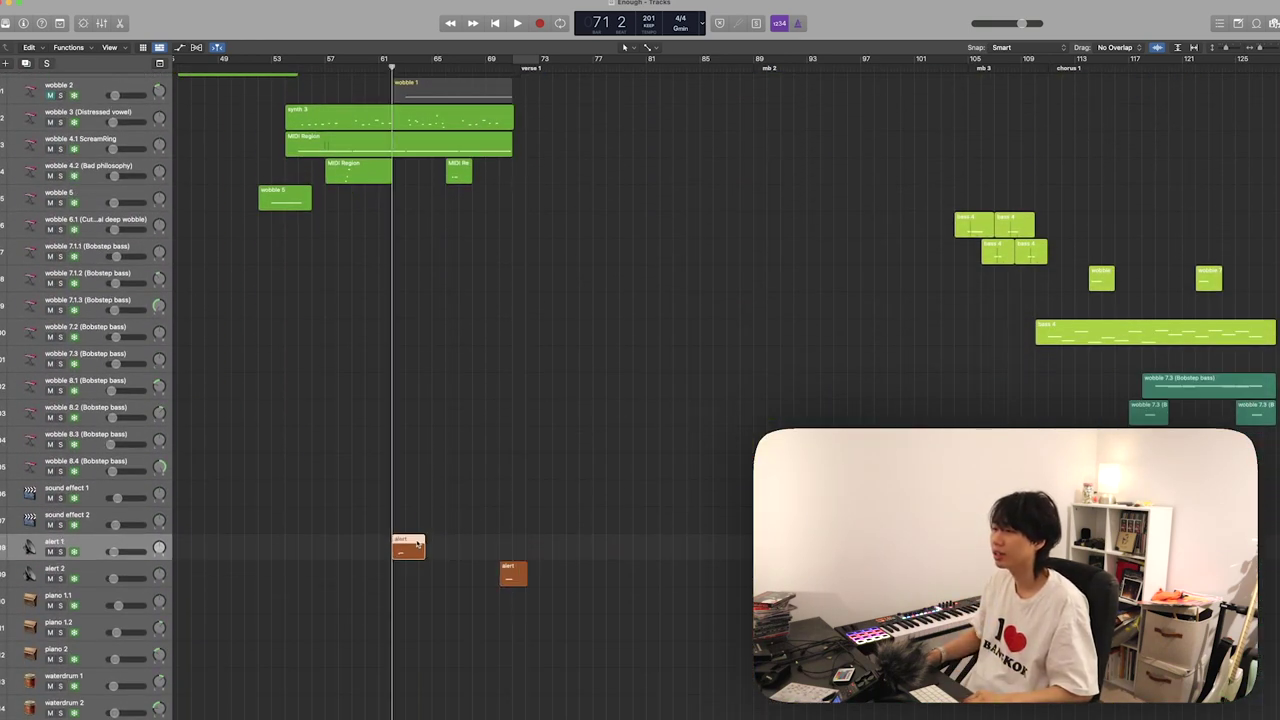
key("space")
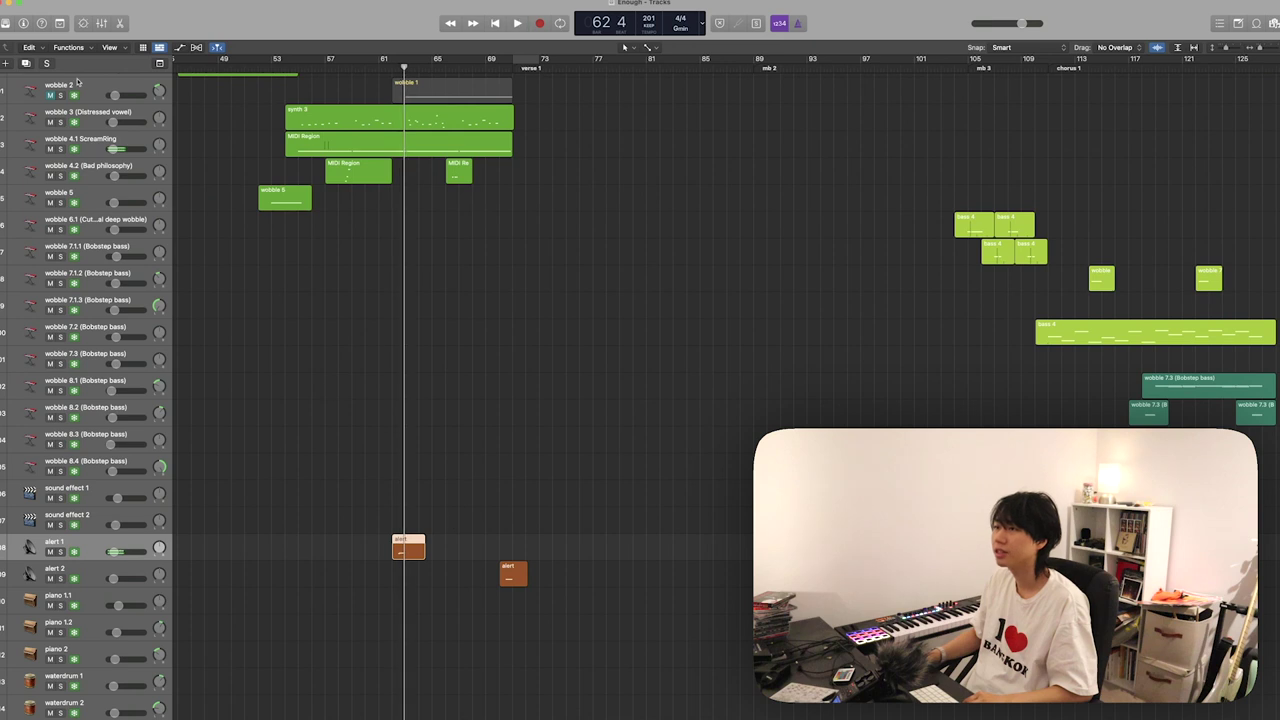
- Solo the wobble 3 through wobble 5 tracks together with alert 1 and alert 2
left_click_drag(92, 113, 96, 204)
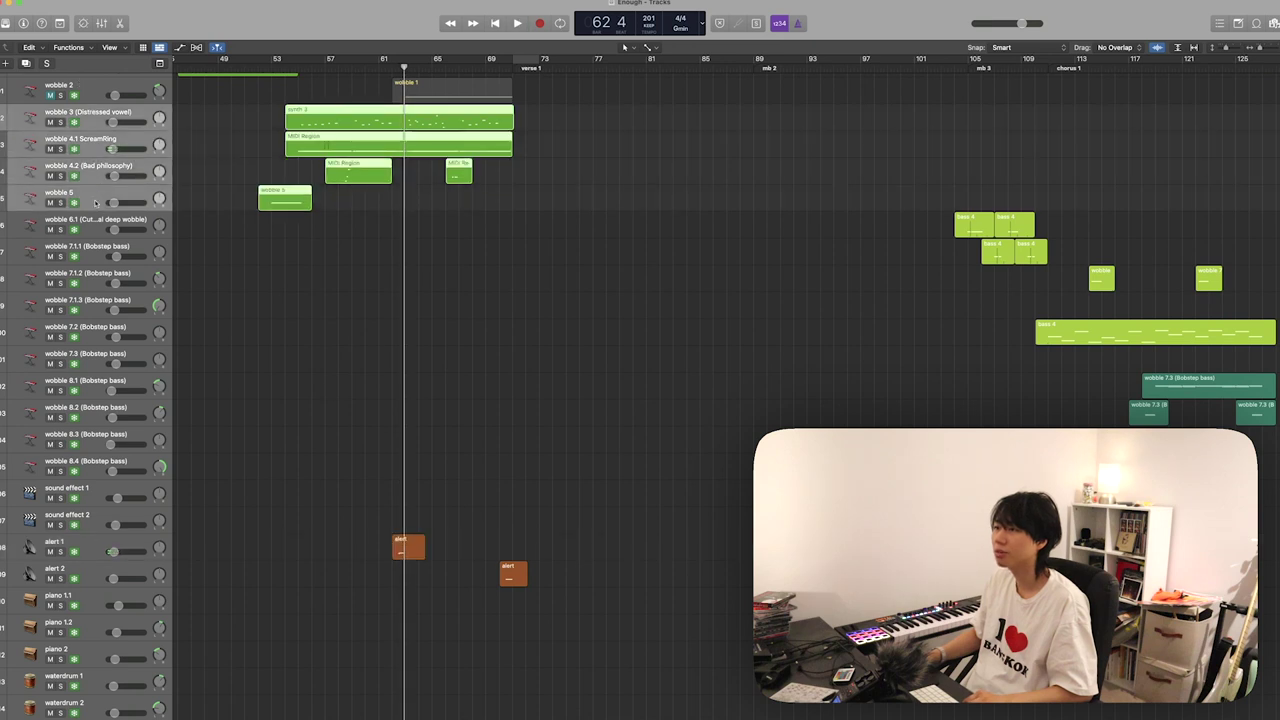
key("s")
left_click_drag(92, 548, 94, 576)
key("s")
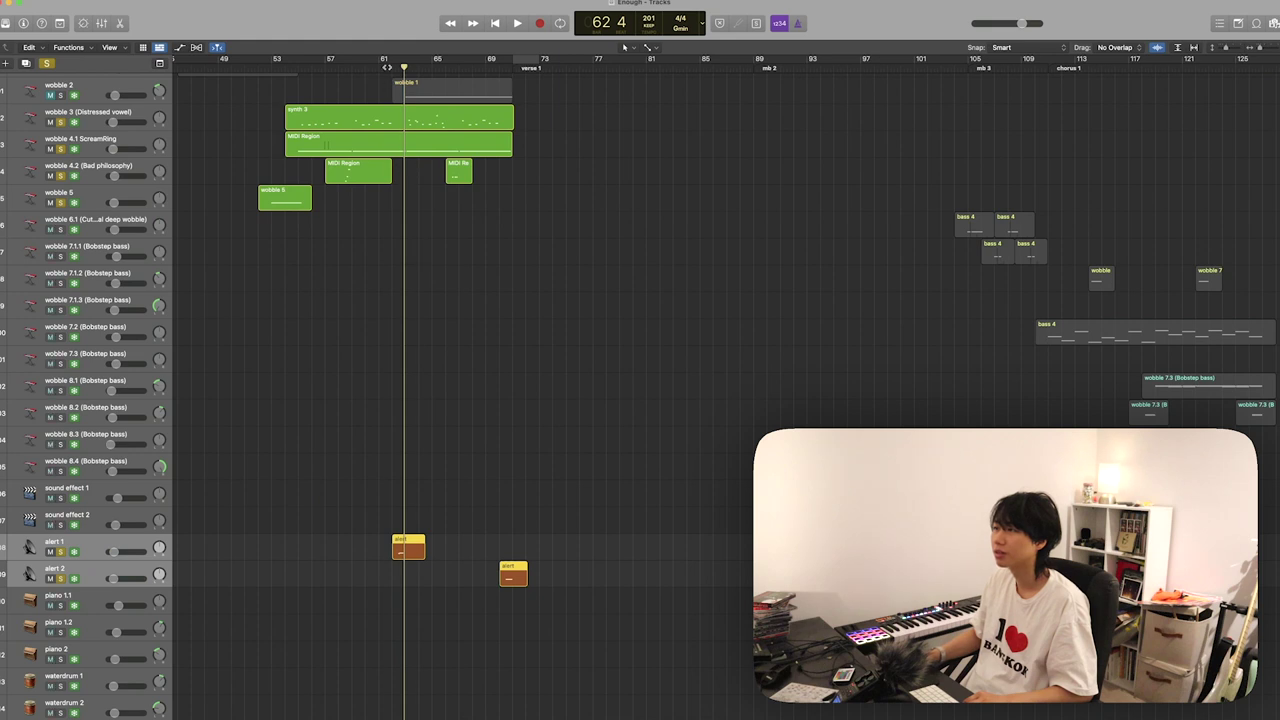
- Play the soloed wobble and alert layers, and audition the guitar 5 region at the start of verse 1, stopping at bar 72
key("space")
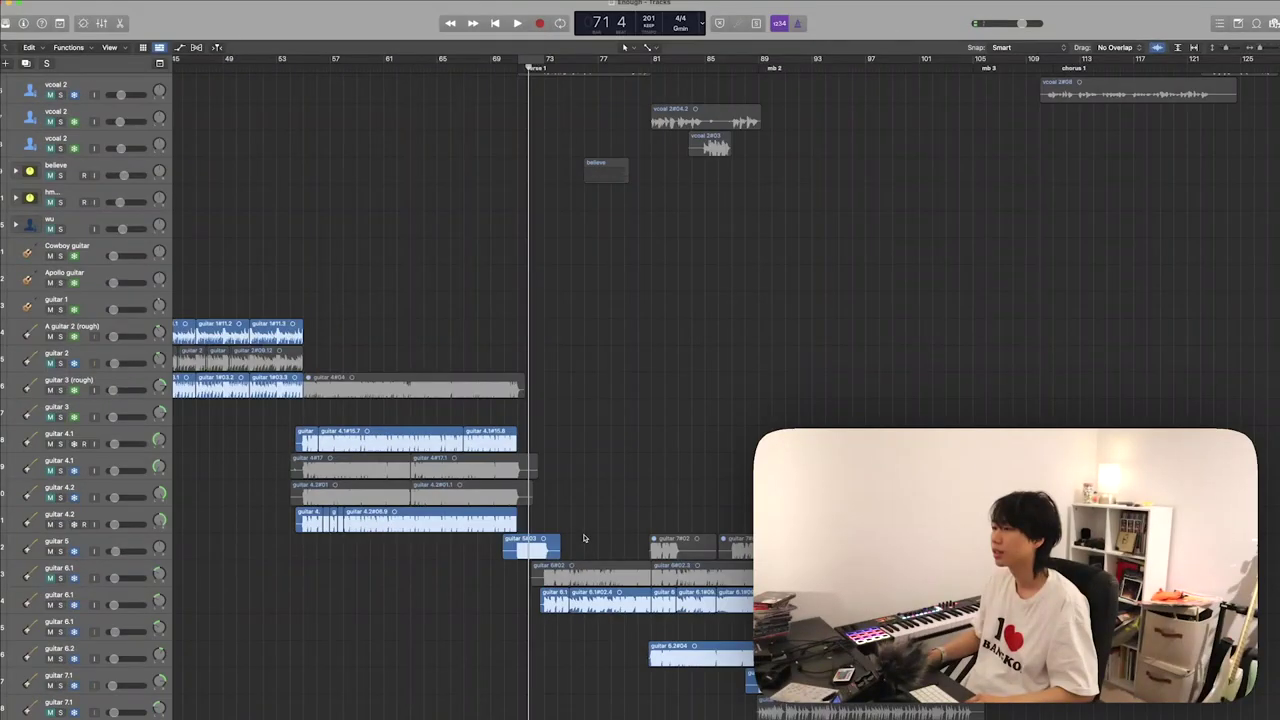
left_click(542, 548)
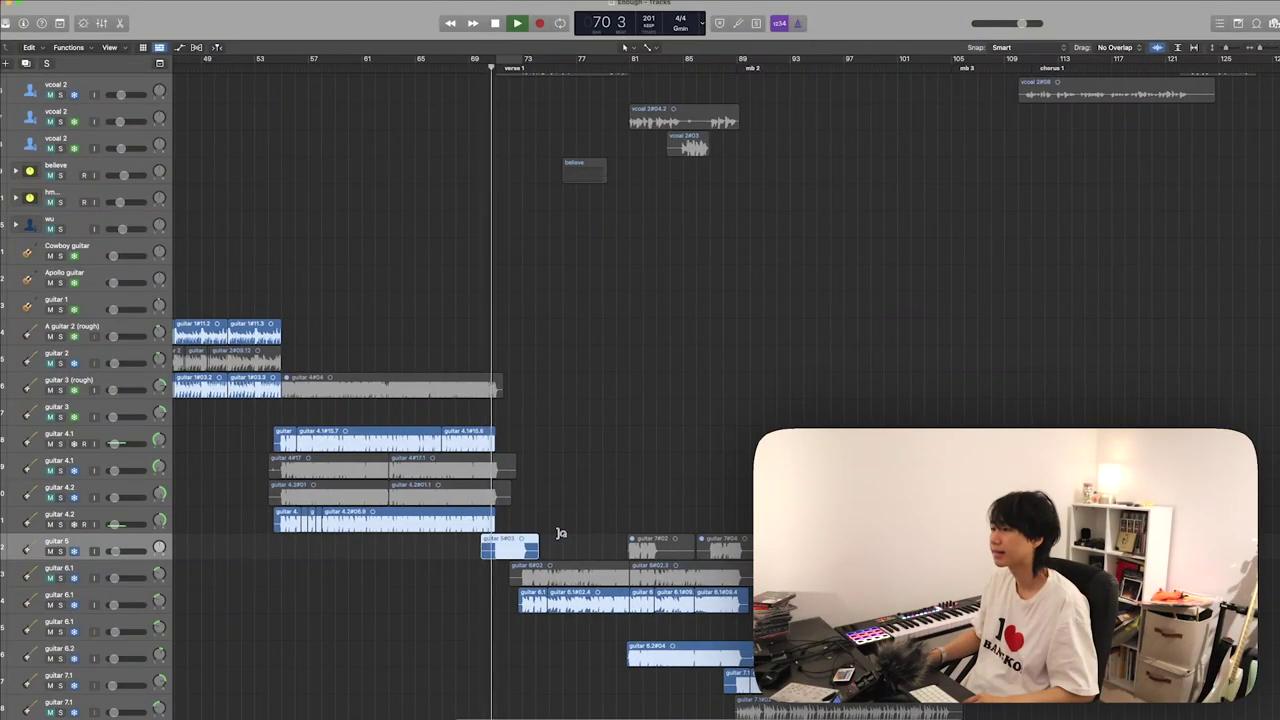
scroll(500, 480, "down", 3)
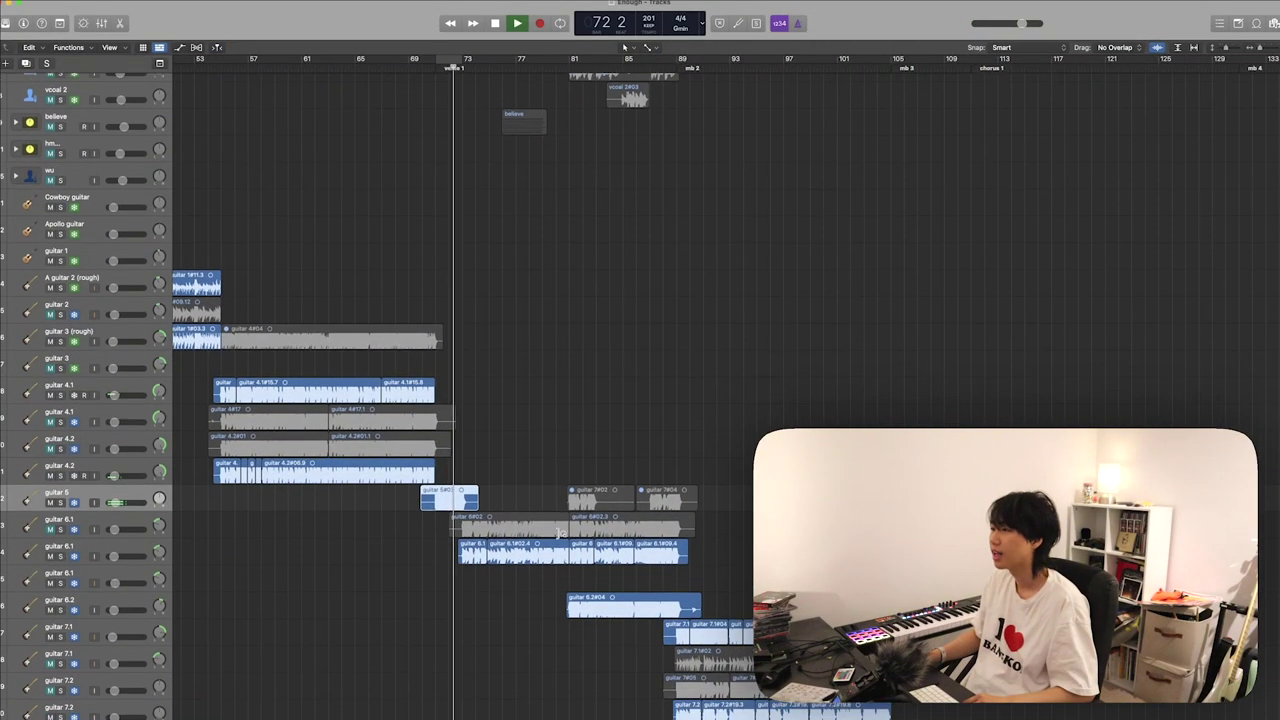
key("space")
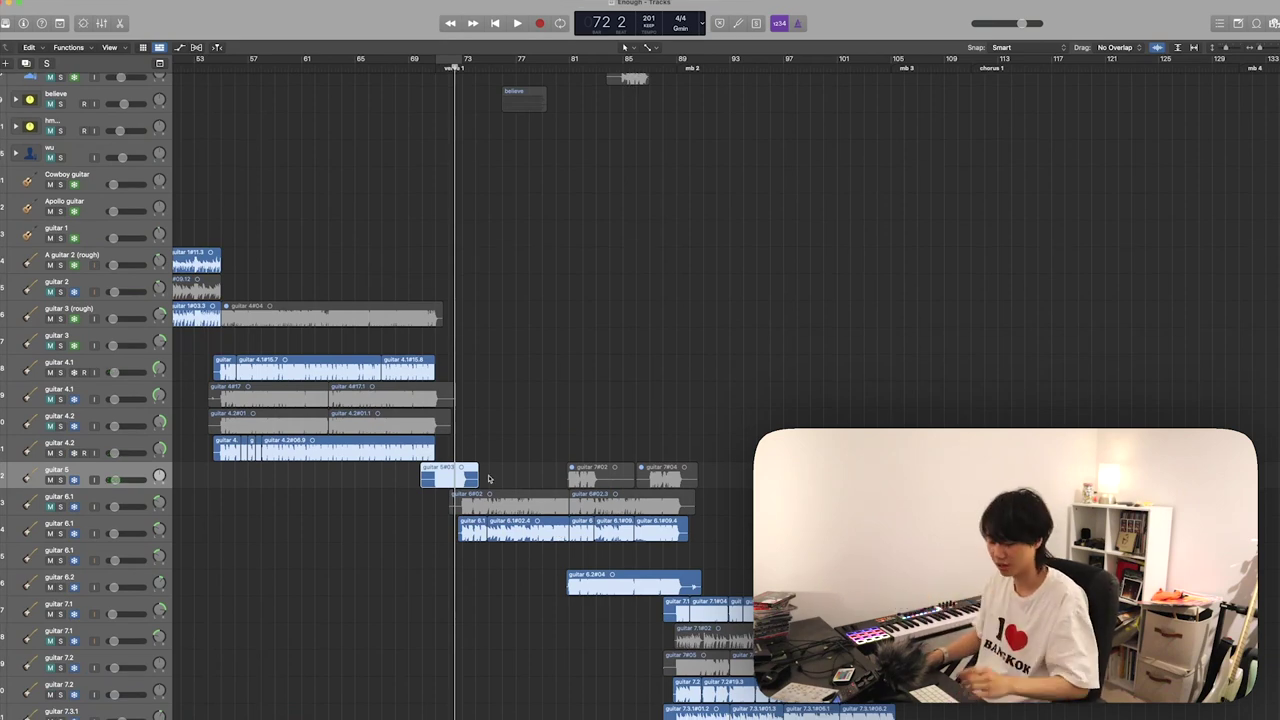
key("x")
key("x")
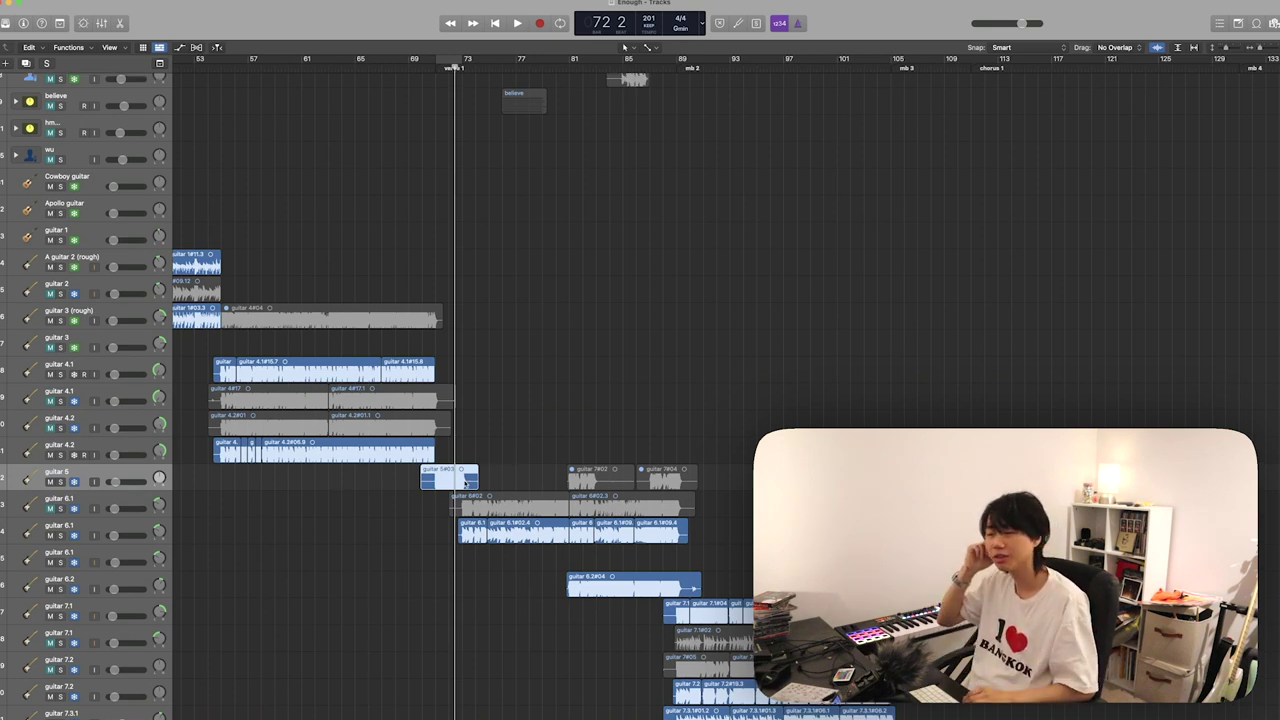
- Audition the guitar 6.2 region in verse 1 and the guitar 6.1 regions soloed from their start
key("shift+Return")
key("ctrl+s")
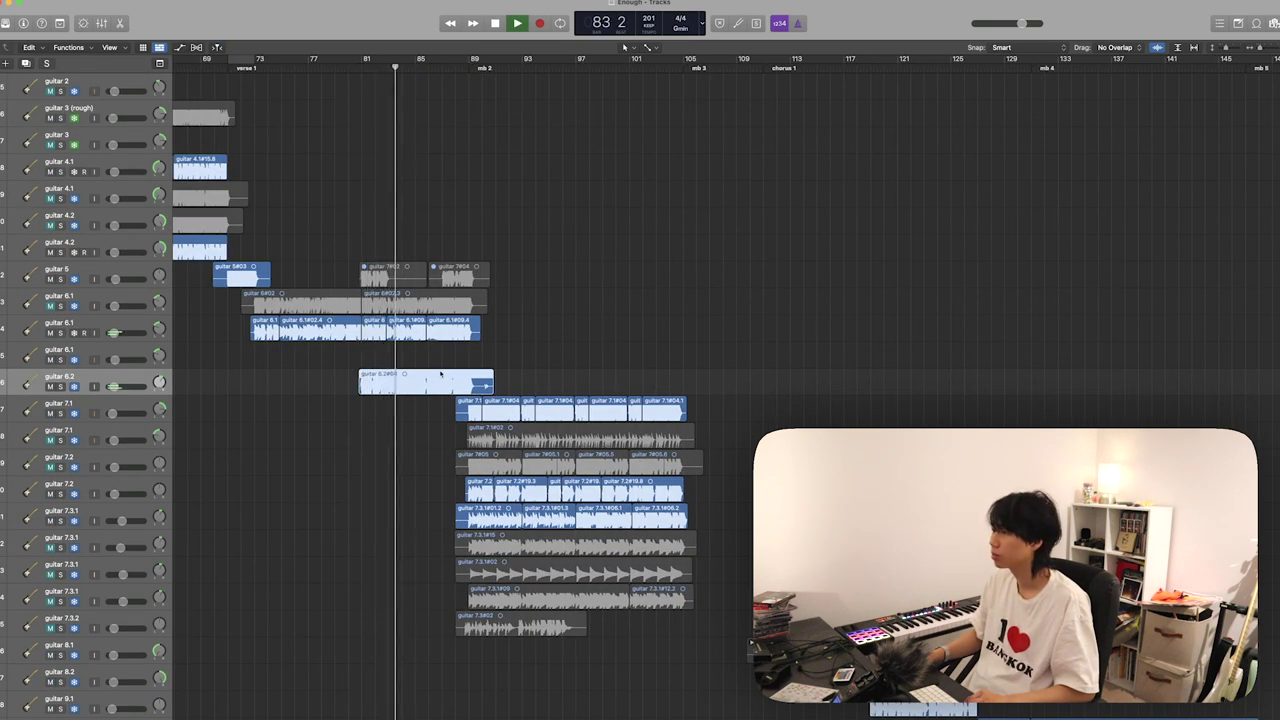
key("space")
left_click(290, 330)
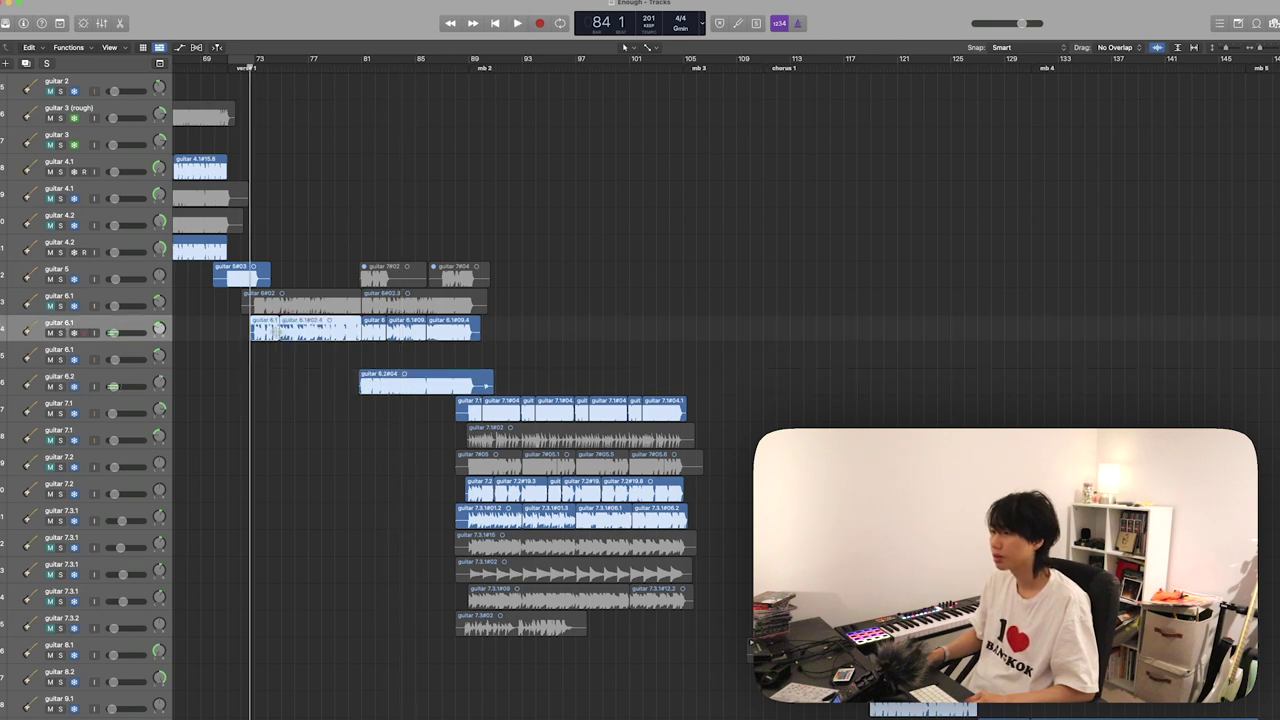
scroll(341, 364, "down", 10)
key("space")
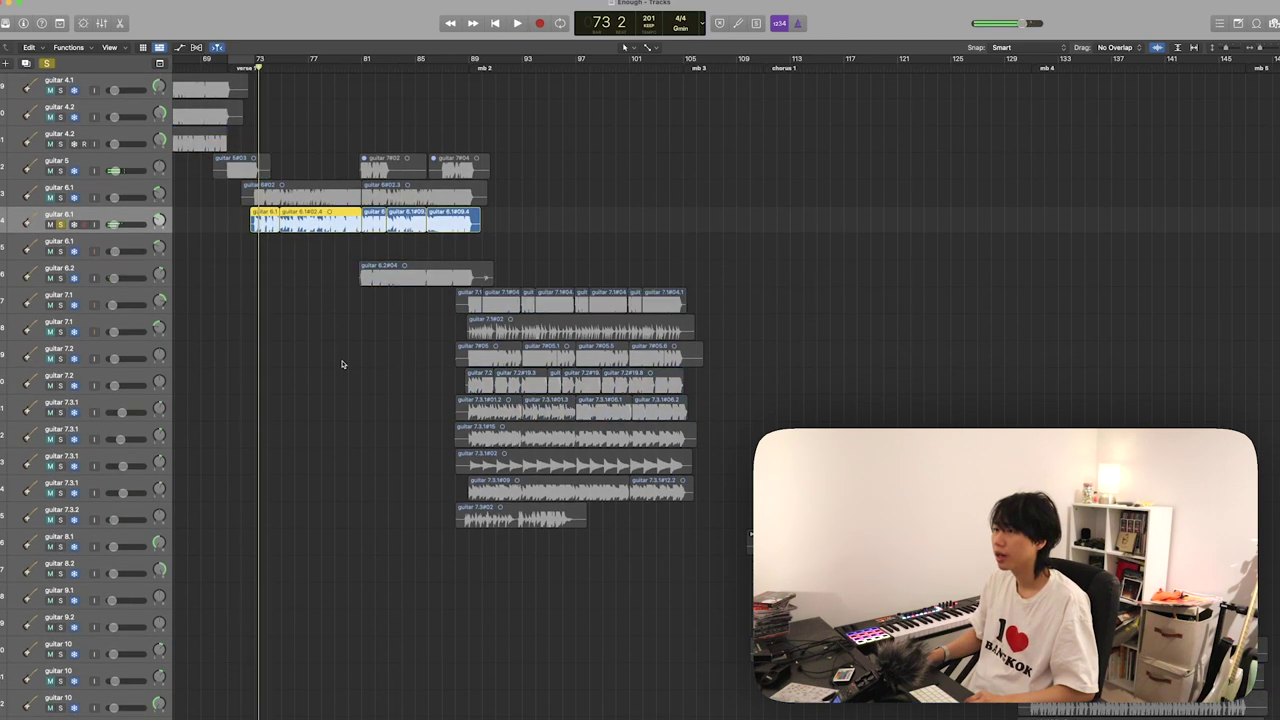
- Unmute the verse lead track, play it in the mix from bar 73 to bar 76 and mute it again
scroll(341, 364, "down", 15)
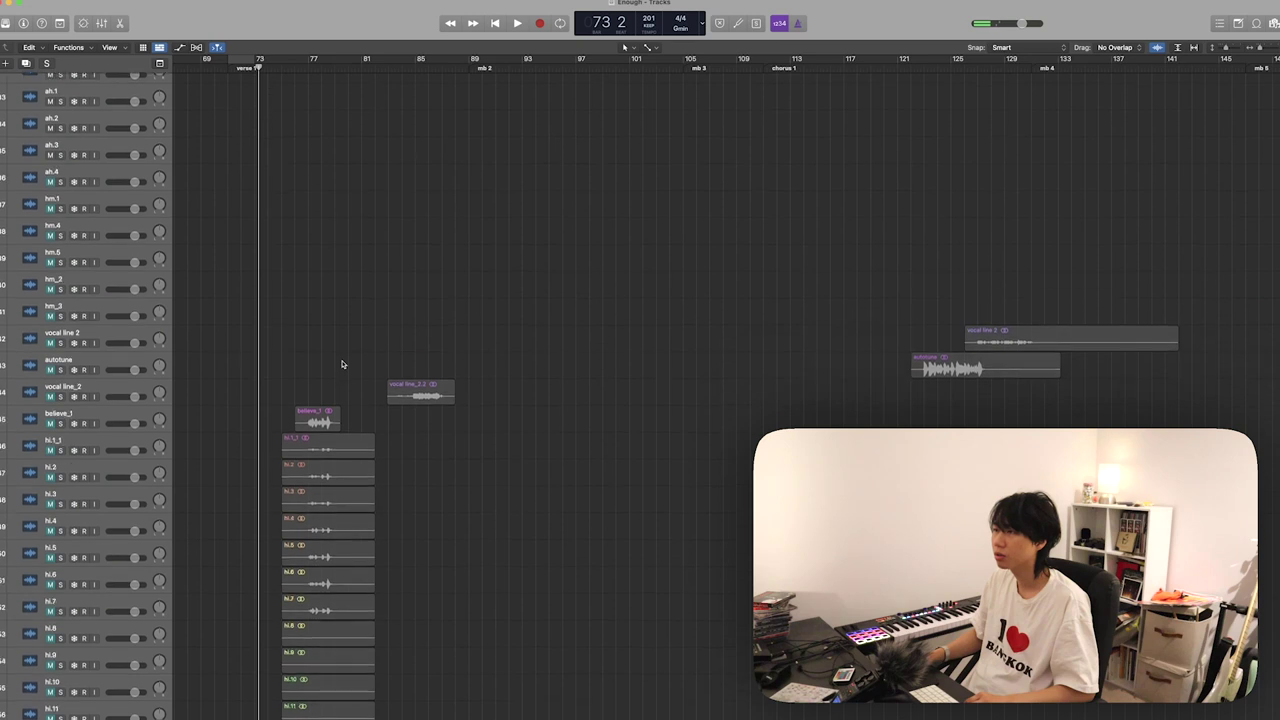
scroll(341, 364, "up", 3)
scroll(150, 377, "left", 3)
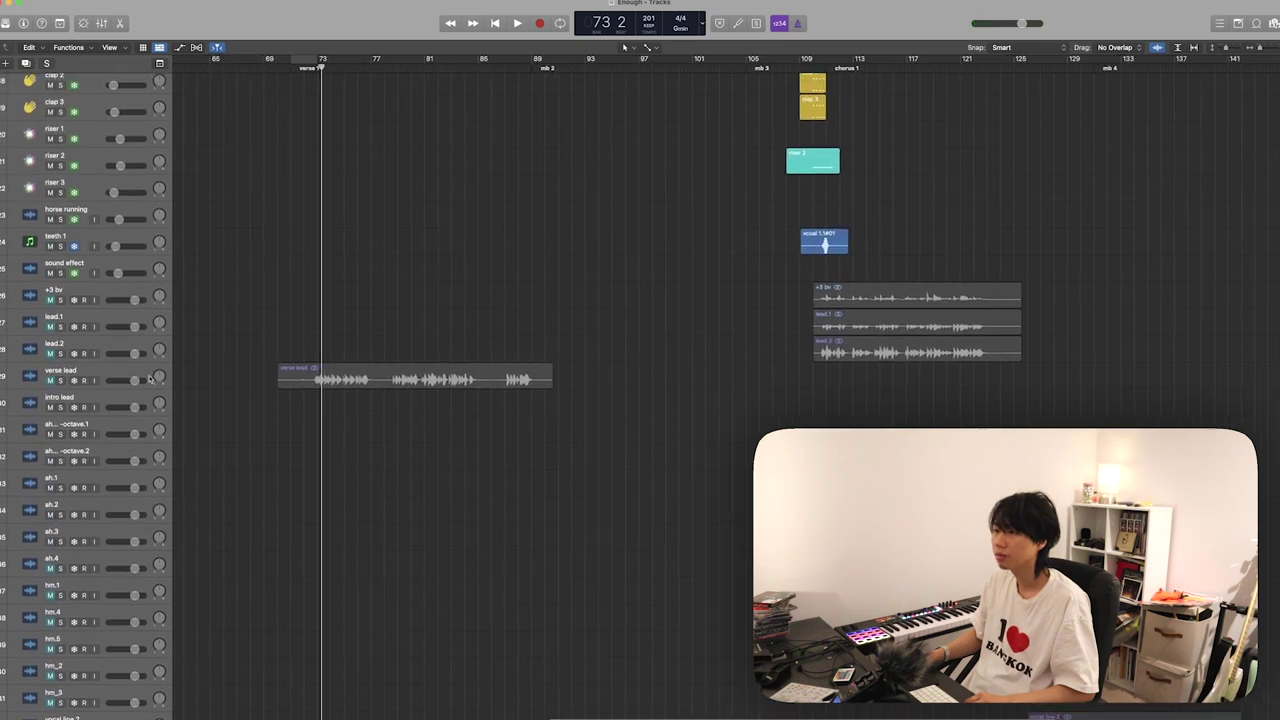
left_click(45, 380)
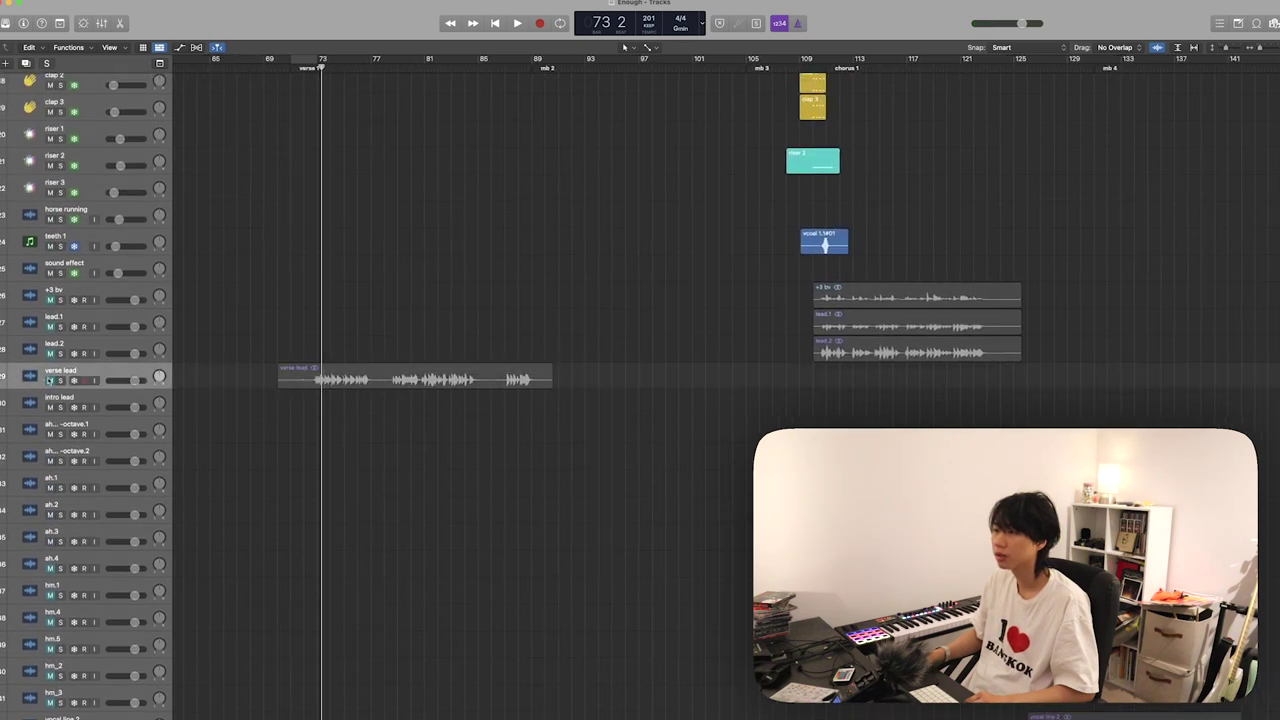
left_click(392, 366)
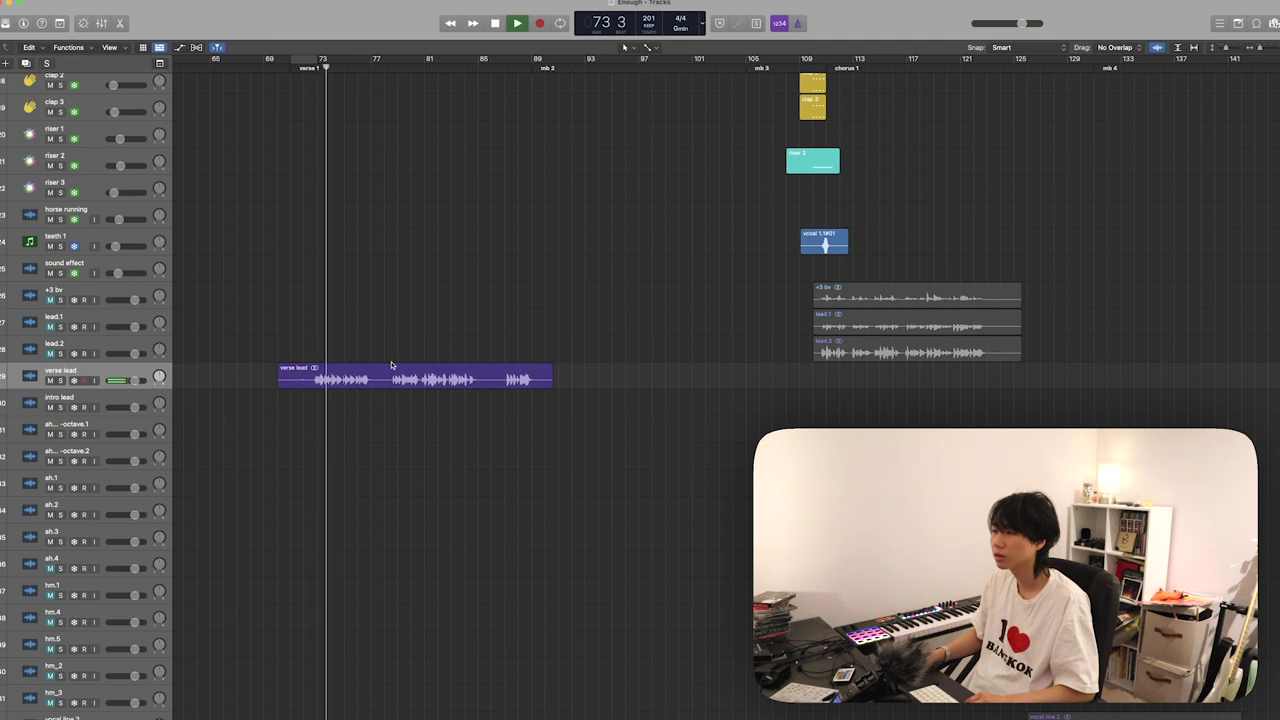
left_click(50, 381)
key("space")
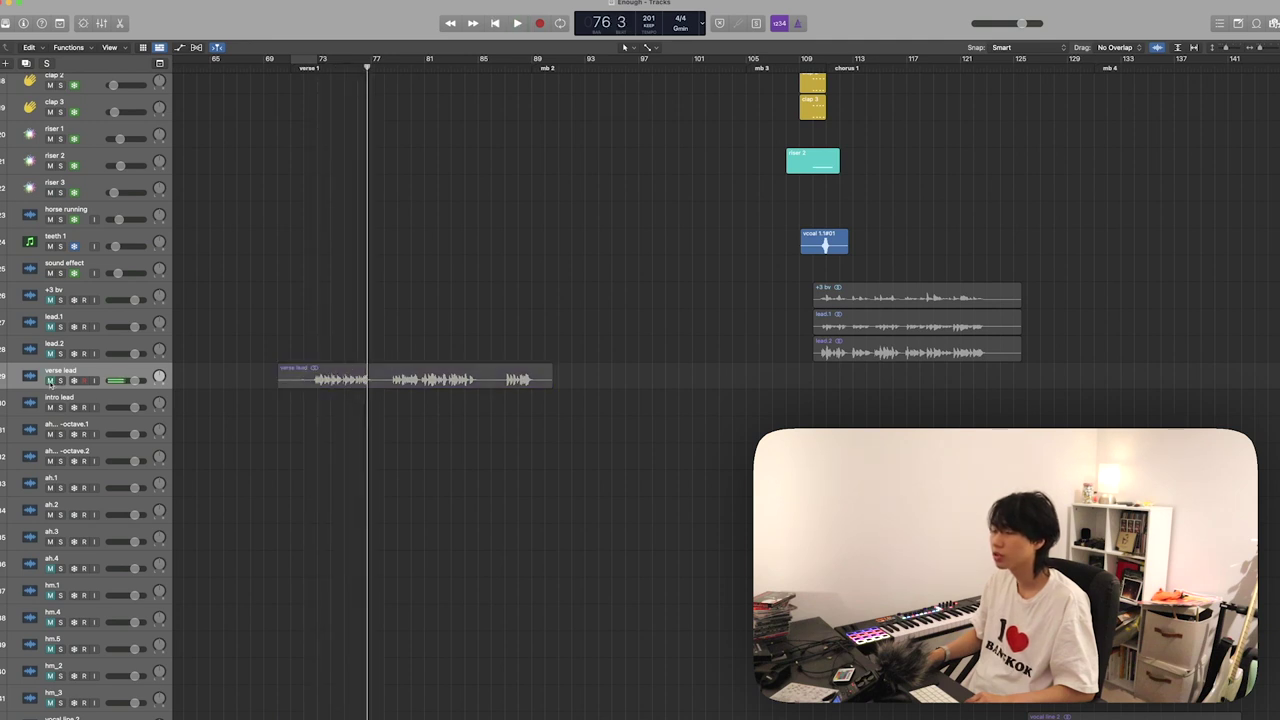
- Move the playhead to bar 72 at verse 1 and look through the guitar and vocal tracks around the verse
scroll(214, 406, "up", 20)
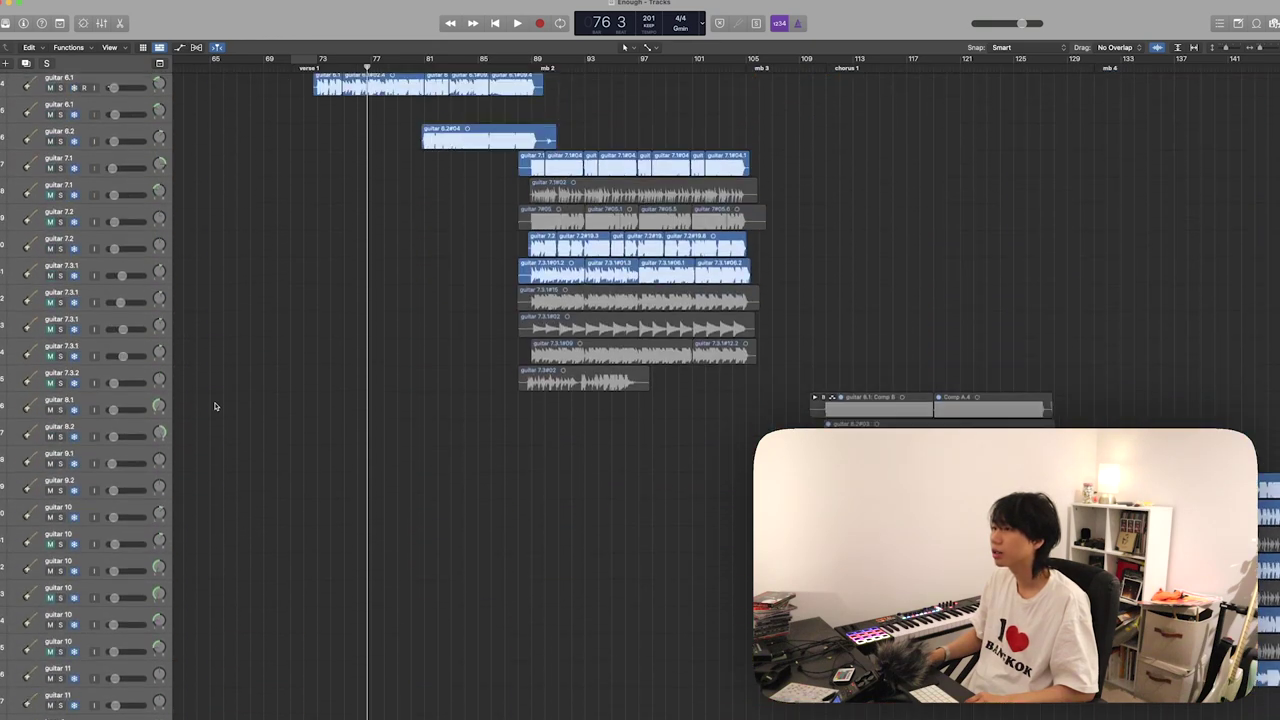
scroll(214, 406, "down", 20)
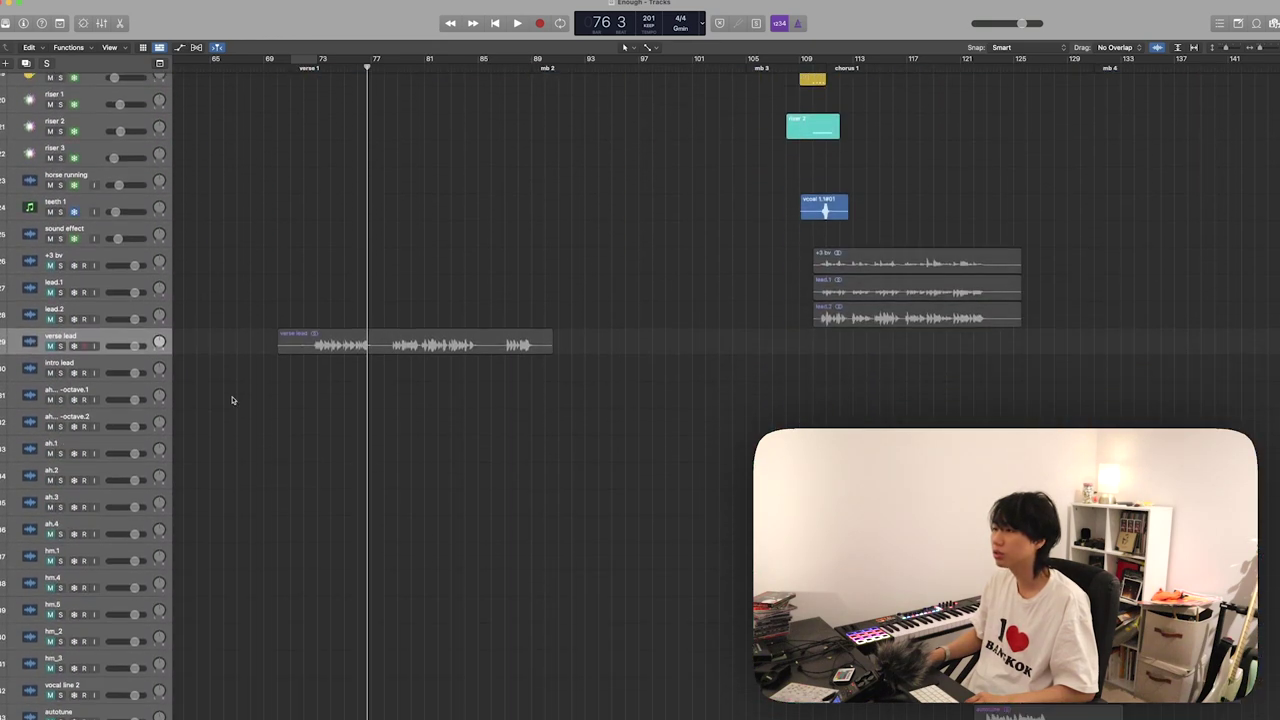
left_click(307, 65)
scroll(235, 358, "up", 1)
scroll(326, 396, "down", 4)
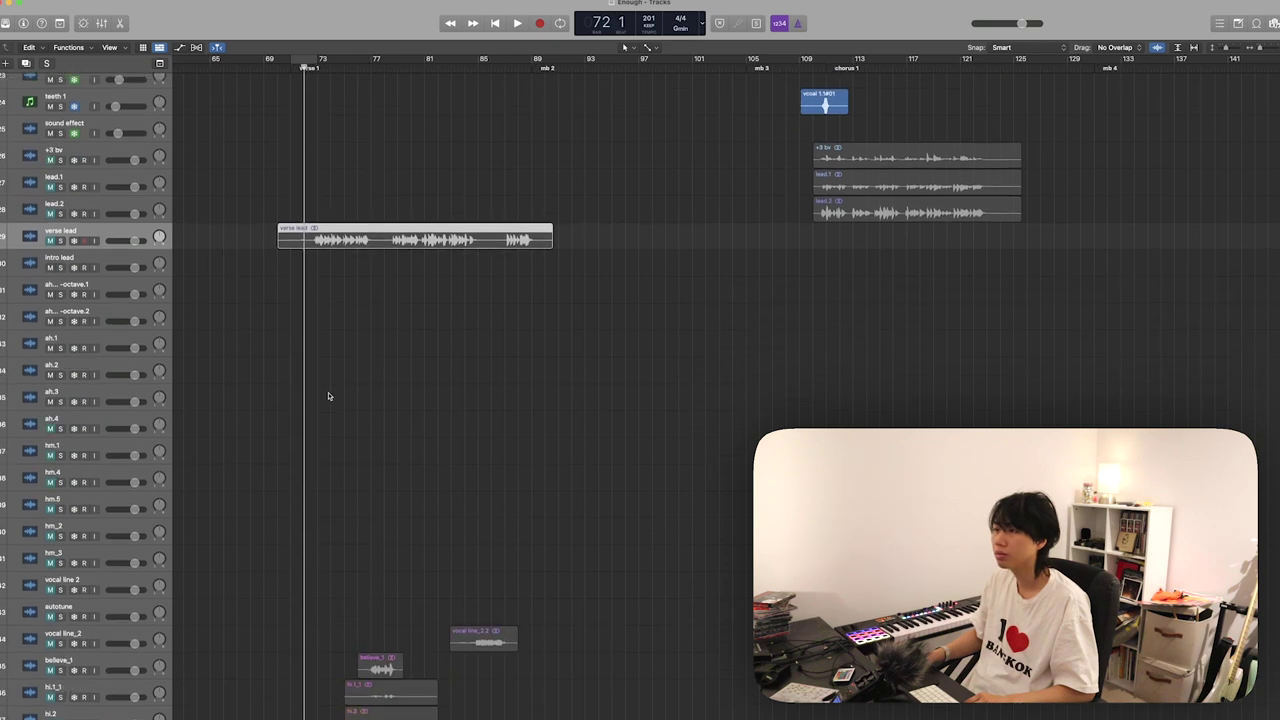
scroll(327, 396, "up", 3)
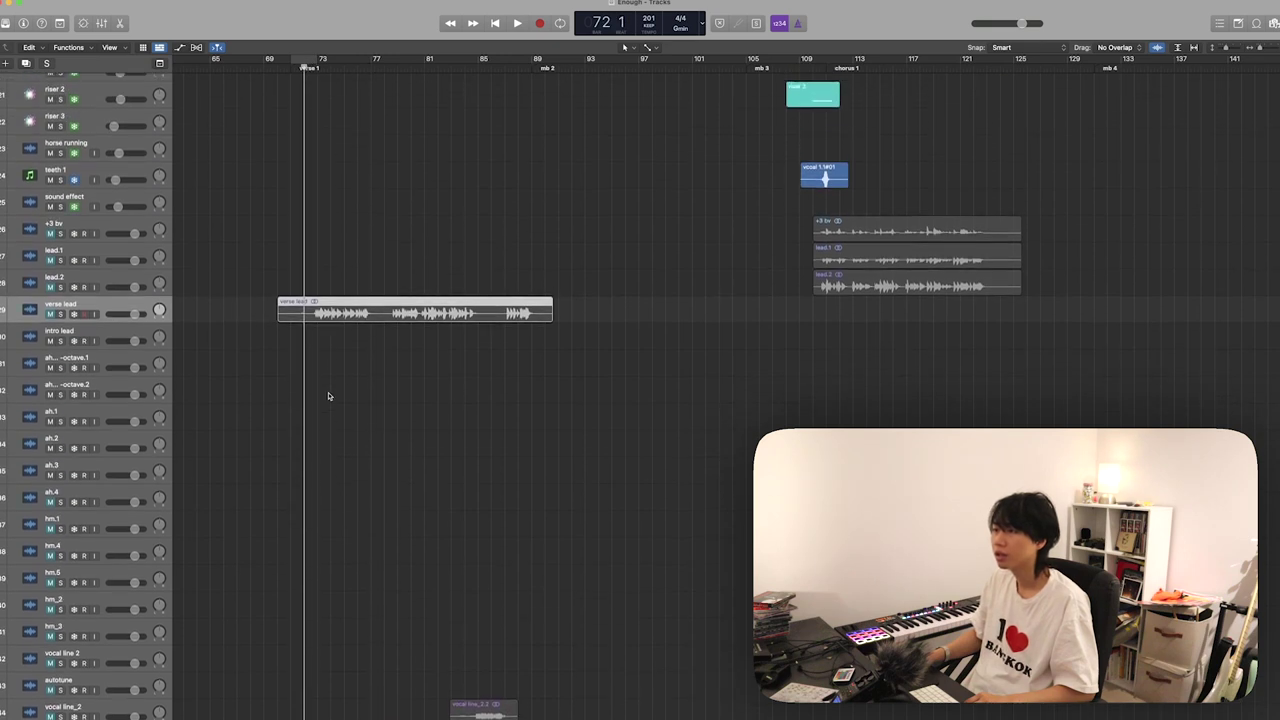
scroll(346, 390, "down", 8)
scroll(345, 391, "up", 7)
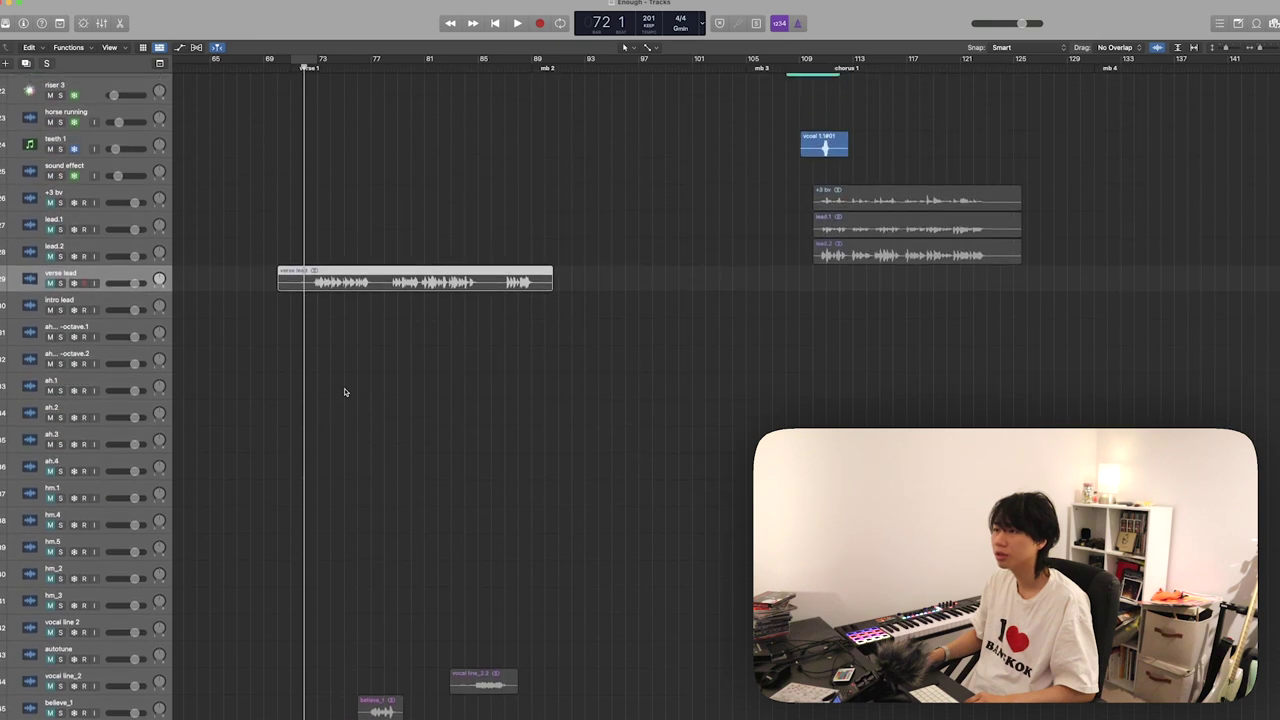
scroll(345, 391, "up", 1)
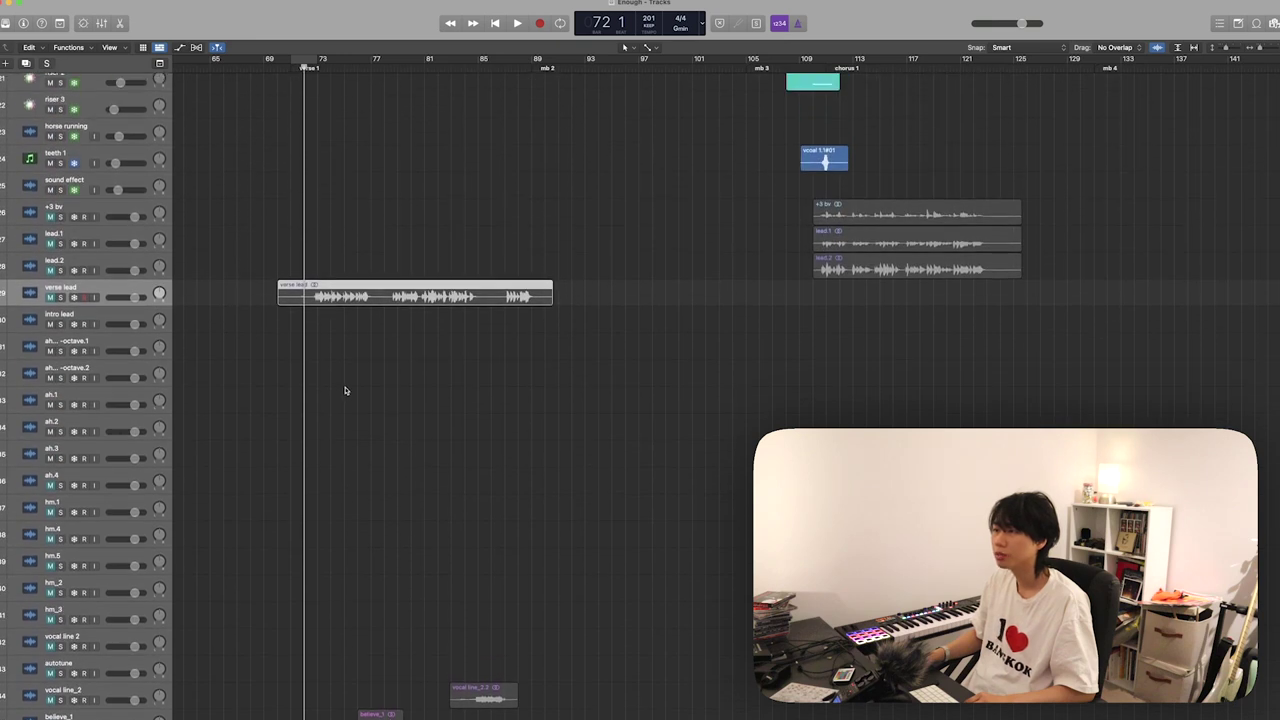
scroll(345, 388, "down", 1)
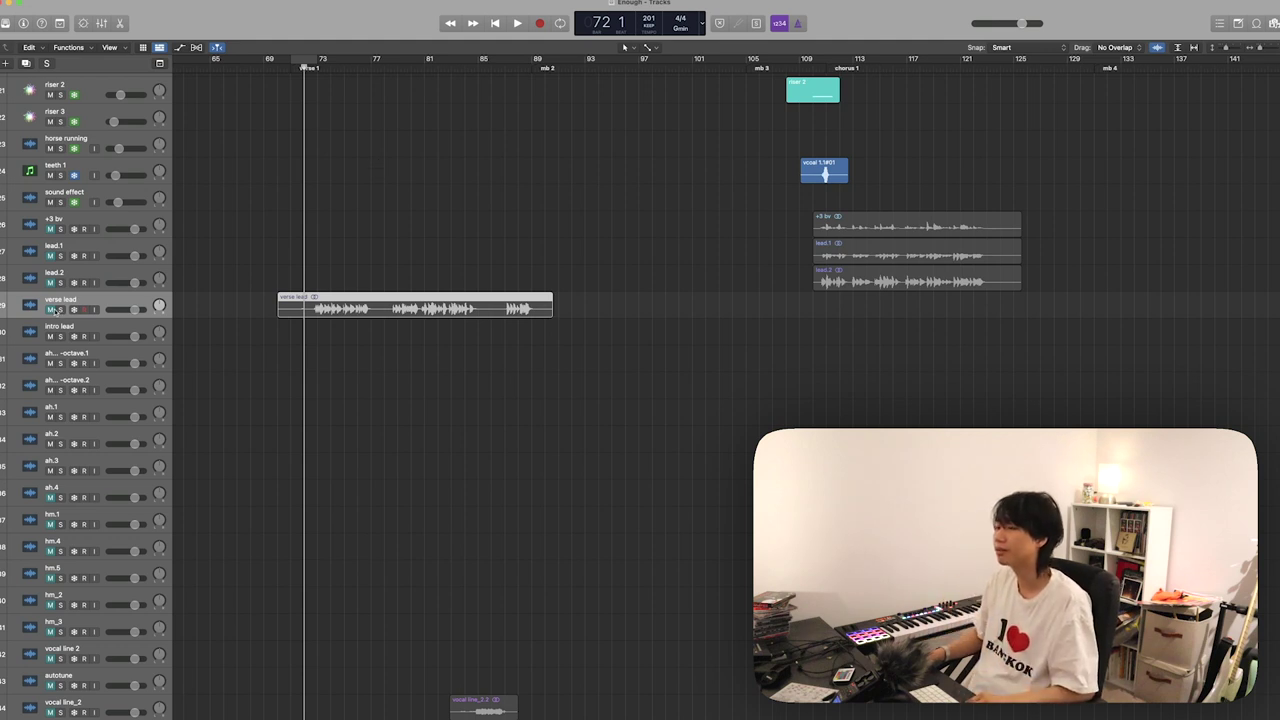
- Play the verse lead soloed from verse 1, and clear the solo with all the bounced vocal tracks unmuted
scroll(357, 293, "down", 10)
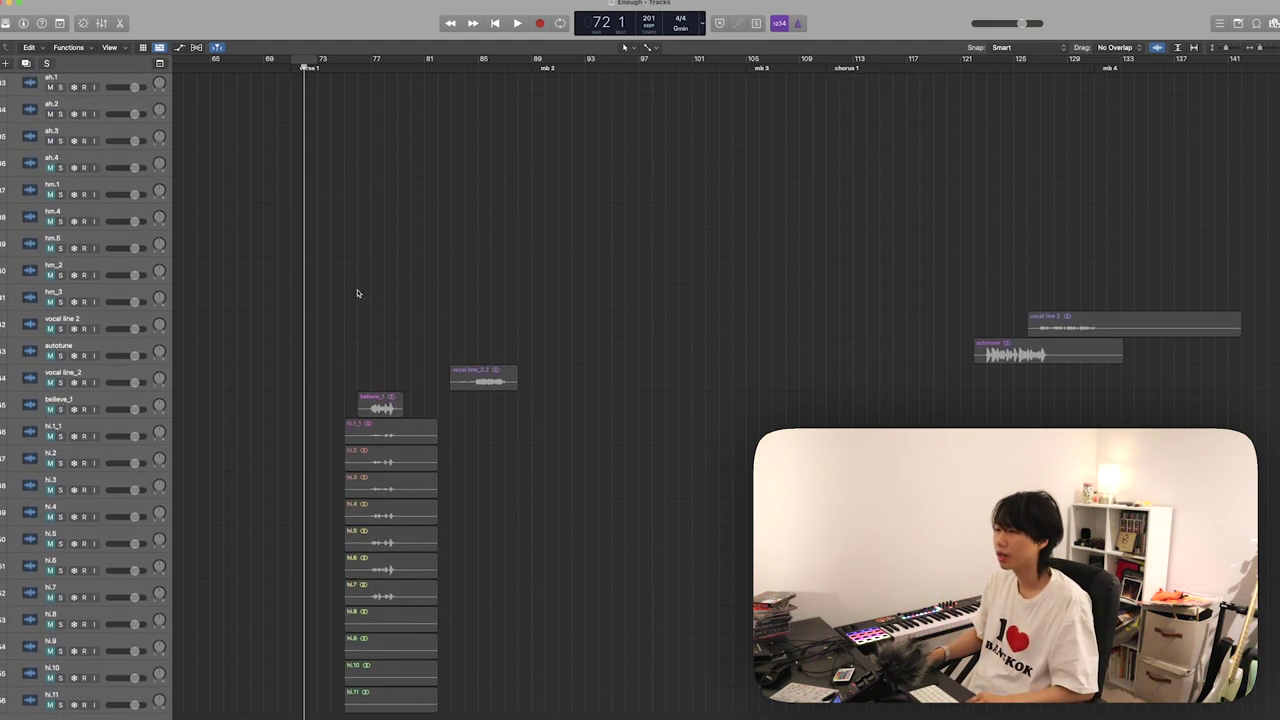
scroll(357, 293, "up", 4)
key("space")
scroll(357, 293, "up", 5)
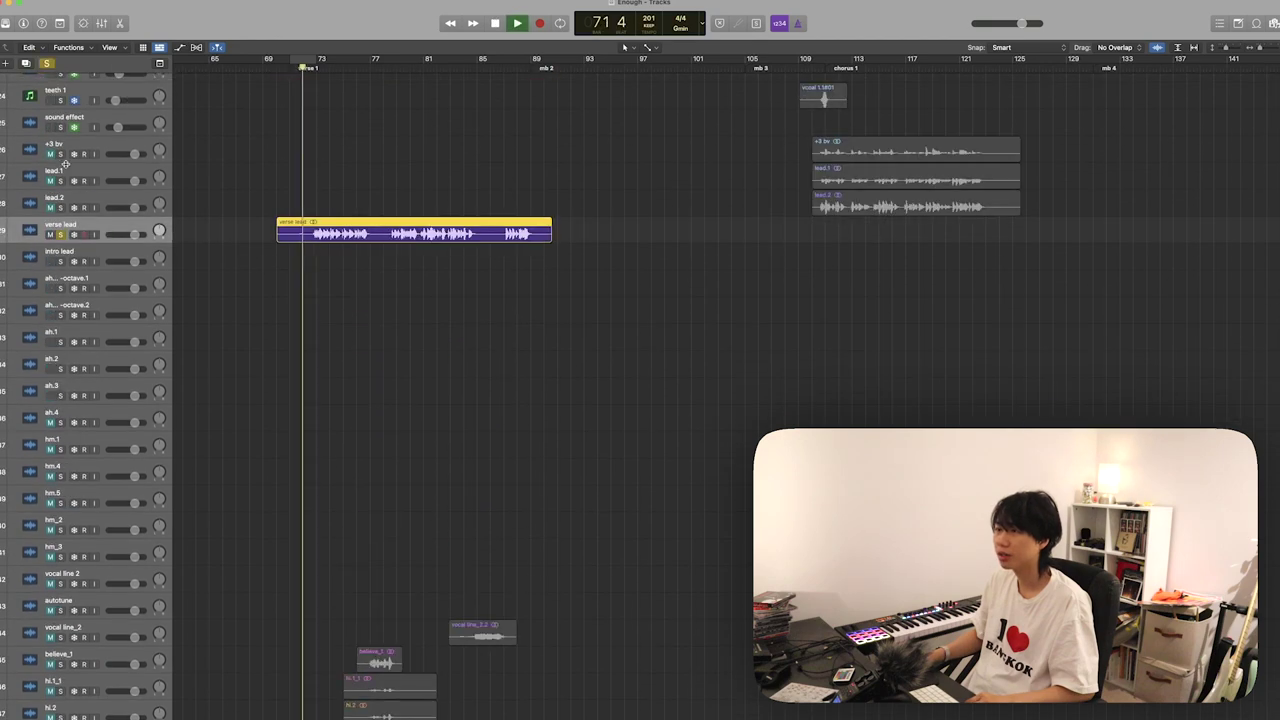
scroll(345, 450, "down", 5)
key("s")
scroll(338, 510, "up", 3)
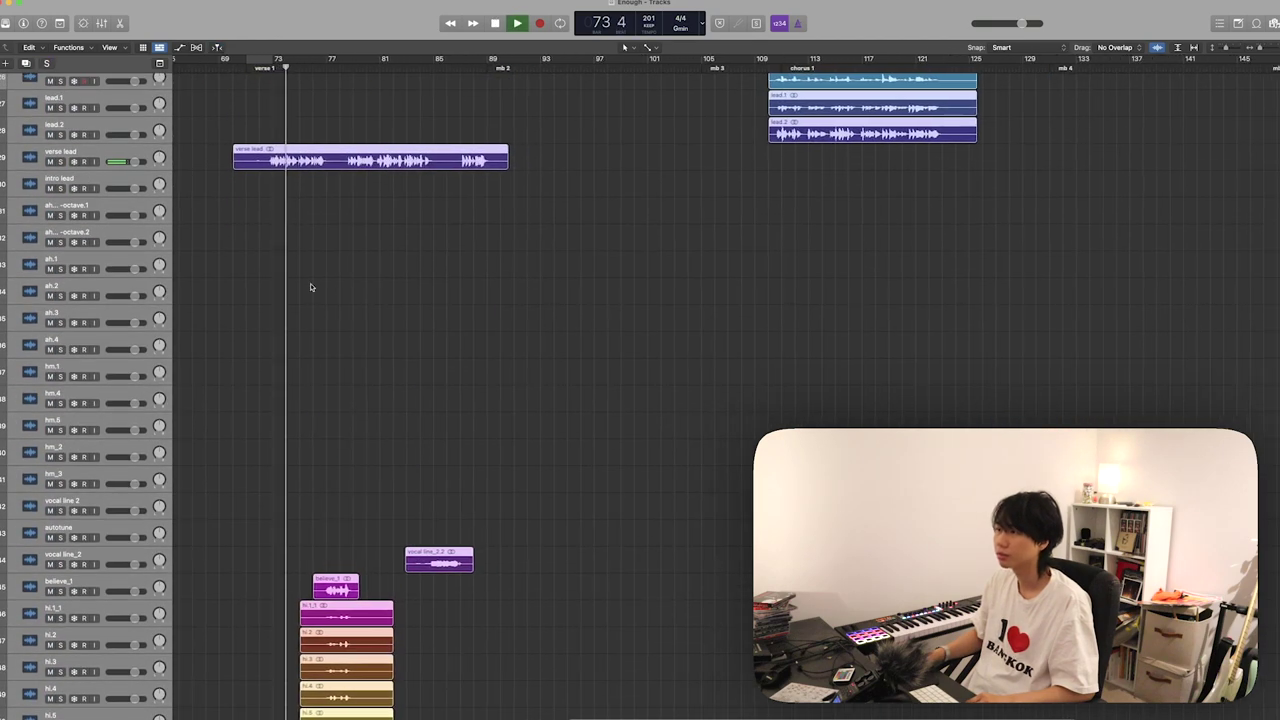
- Mute the verse lead track and play the believe_1 and hi vocal layers in the mix, stopping at bar 79
left_click(110, 165)
key("ctrl+m")
scroll(471, 257, "down", 5)
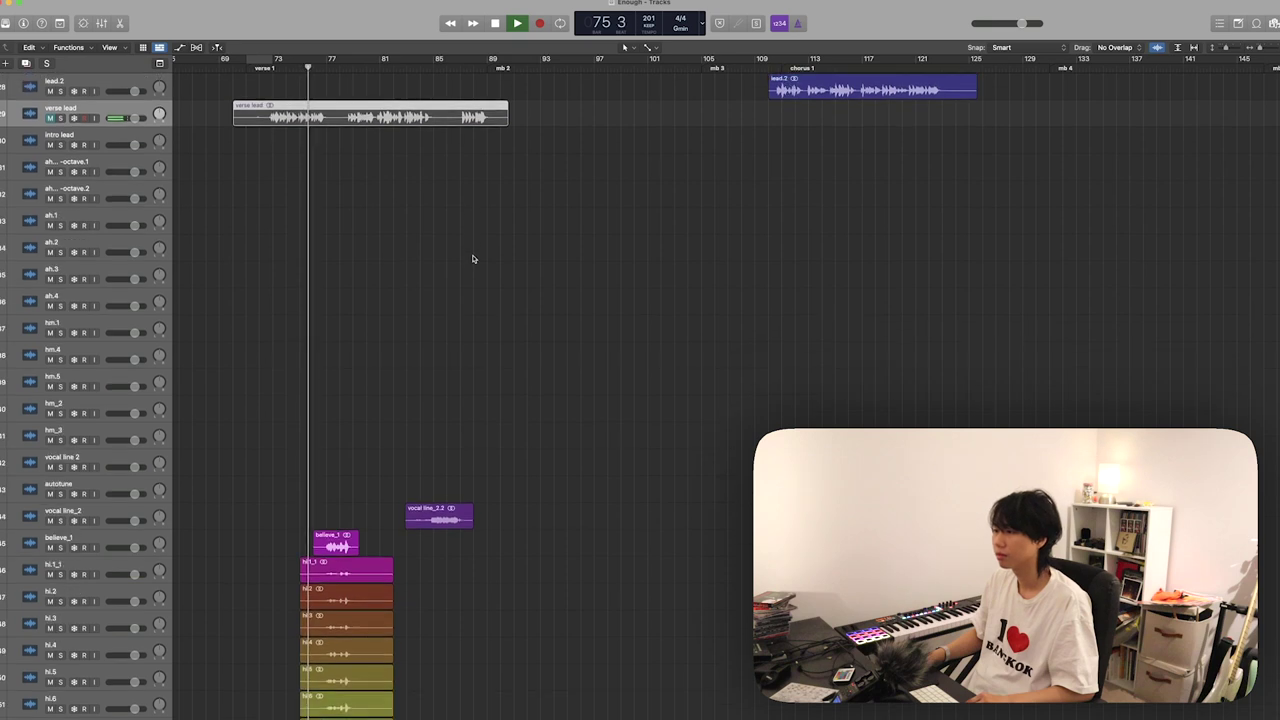
key("space")
key("space")
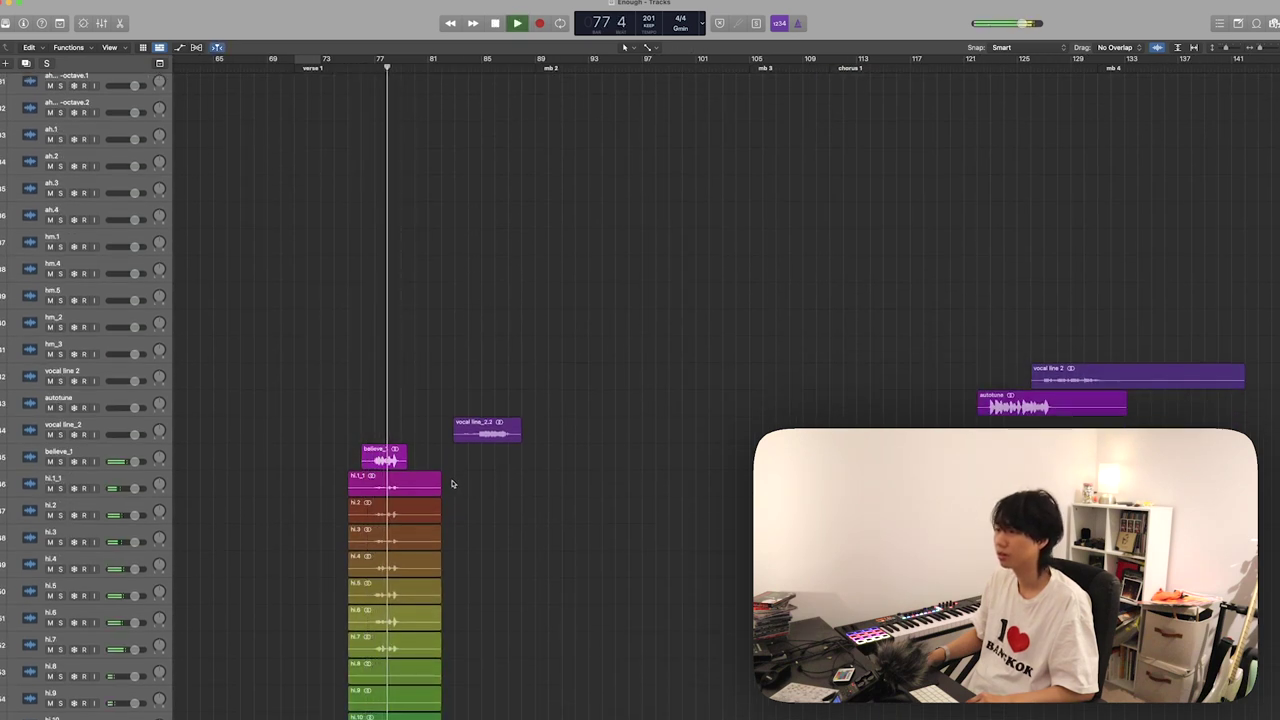
key("space")
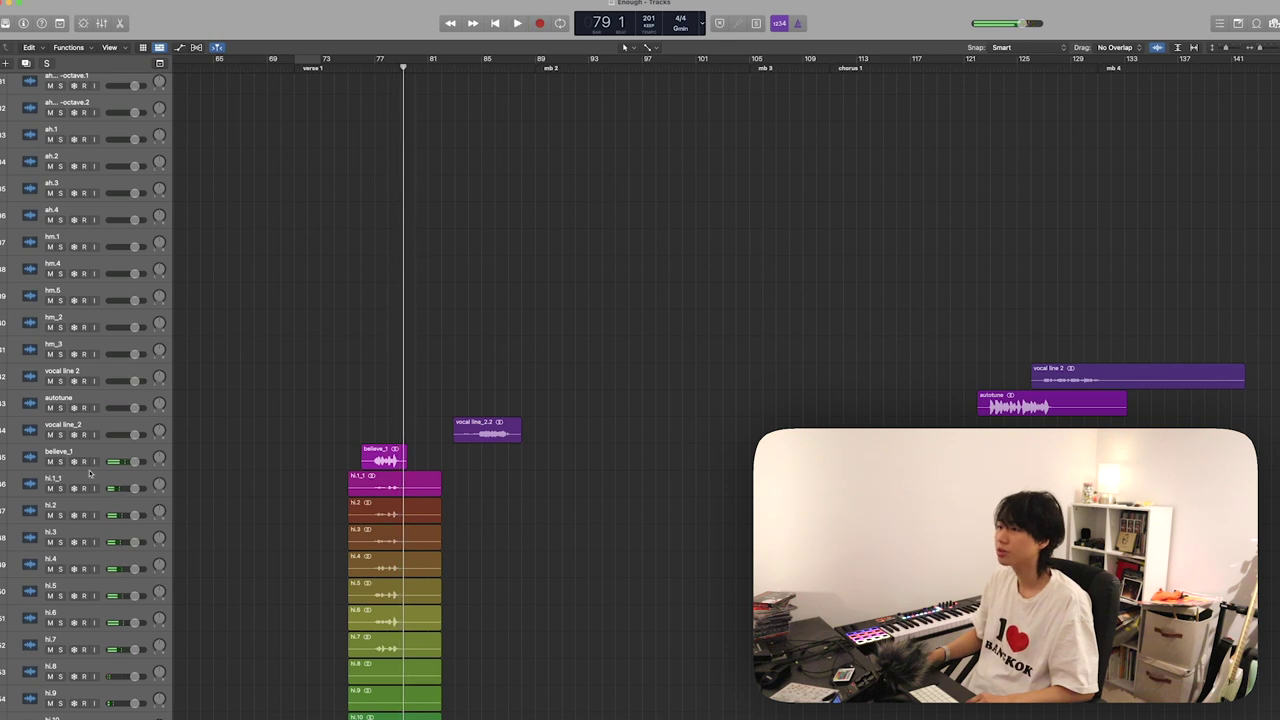
- Mute the believe_1 track and solo the vocal tracks hi.1_1 through hi.11
left_click(50, 461)
left_click(128, 490)
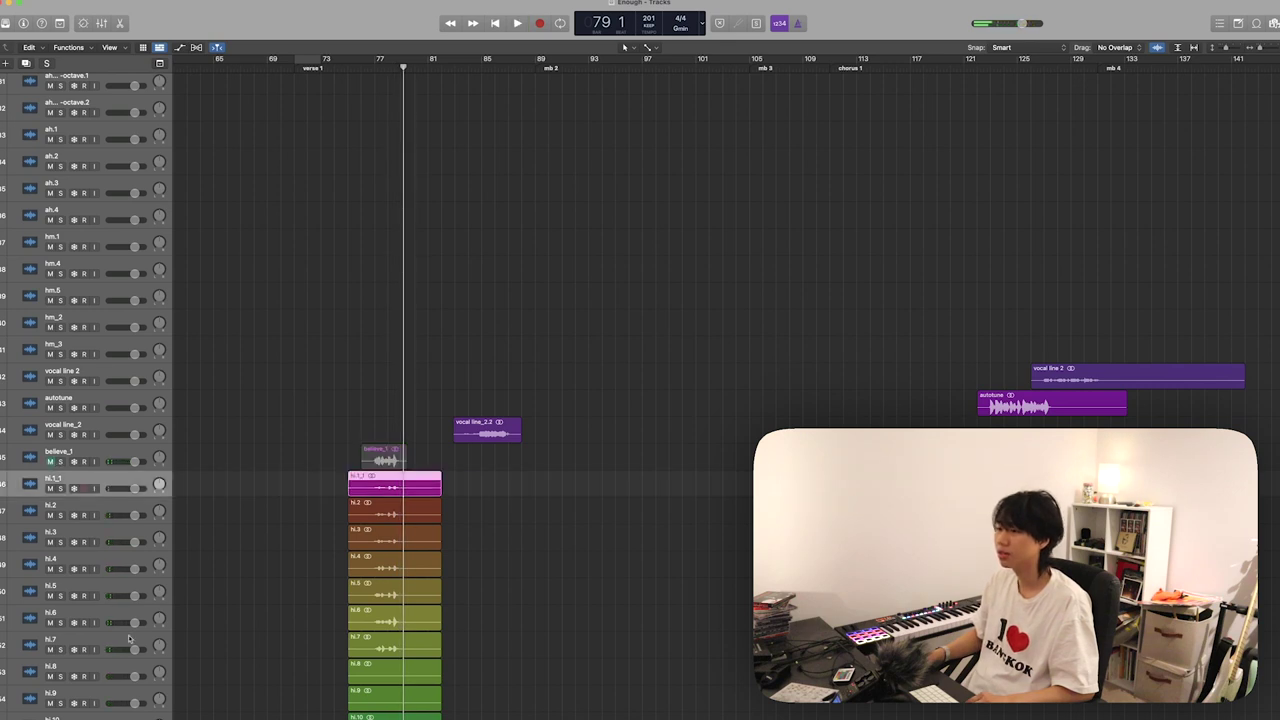
scroll(127, 600, "down", 3)
left_click(128, 673, "shift")
key("s")
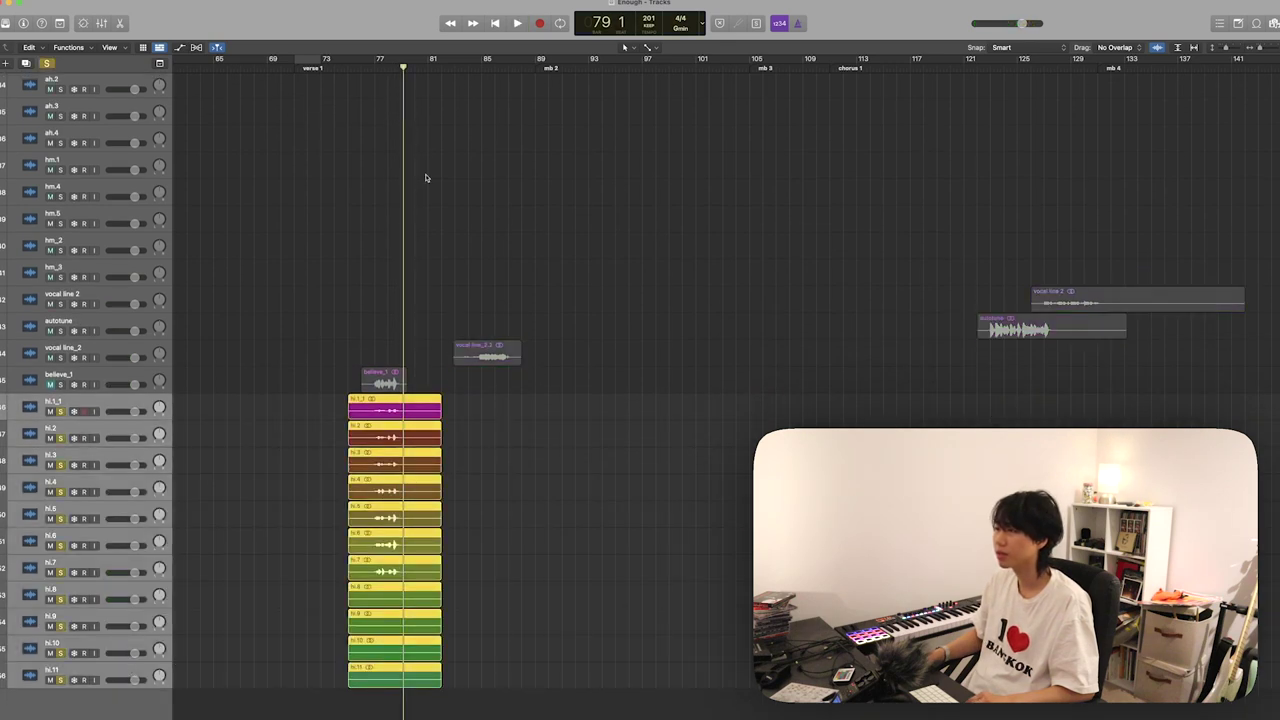
- Audition the soloed hi vocal stack from around bar 76, stop at bar 78 and clear the solo
left_click(363, 68)
key("space")
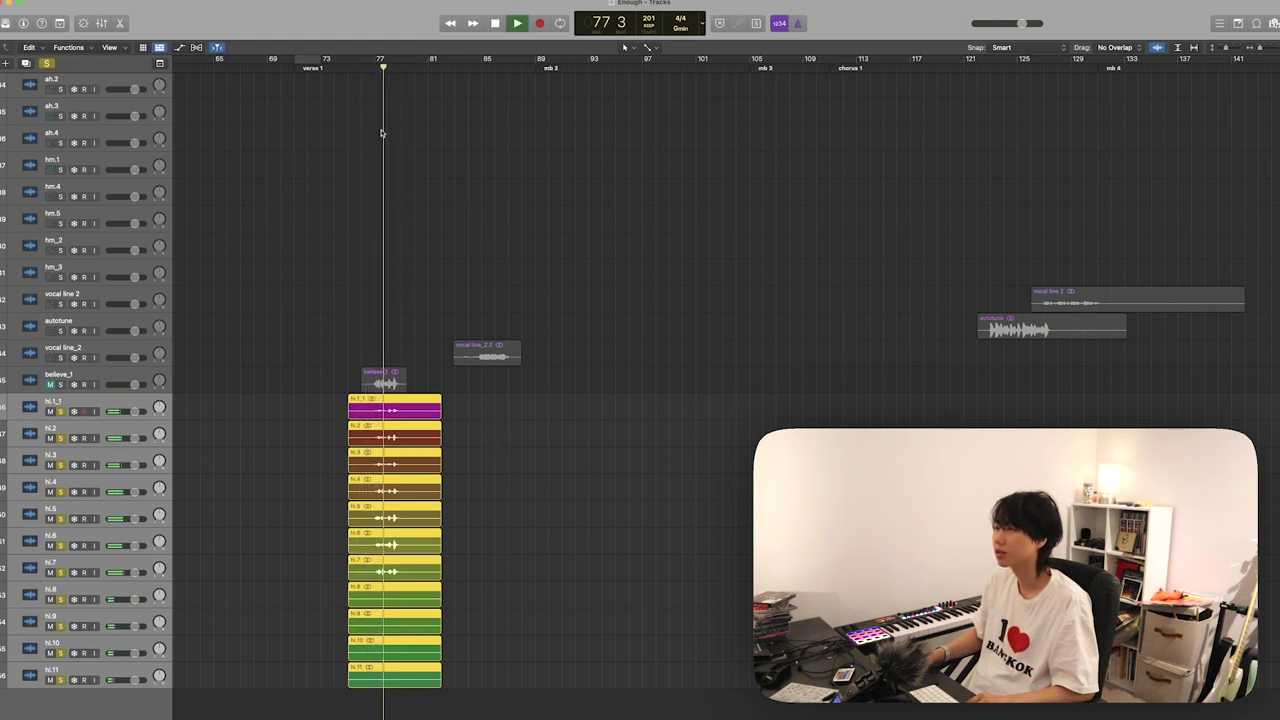
left_click(372, 70)
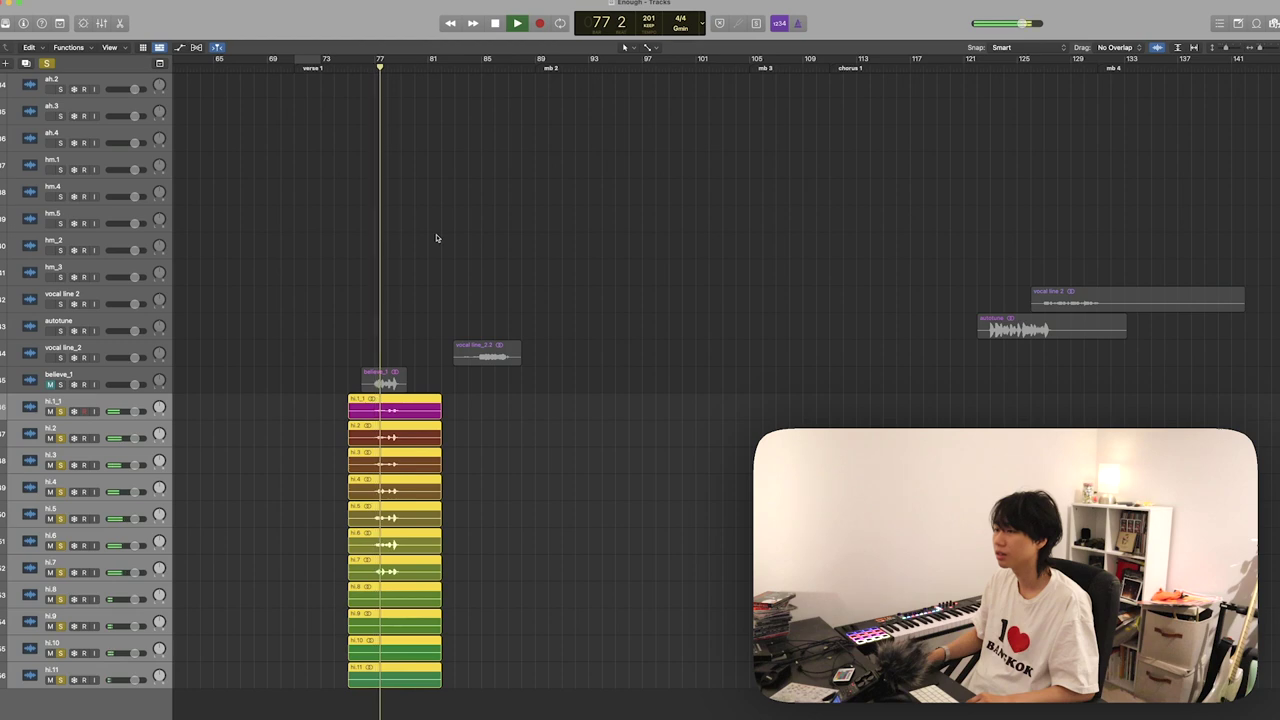
key("space")
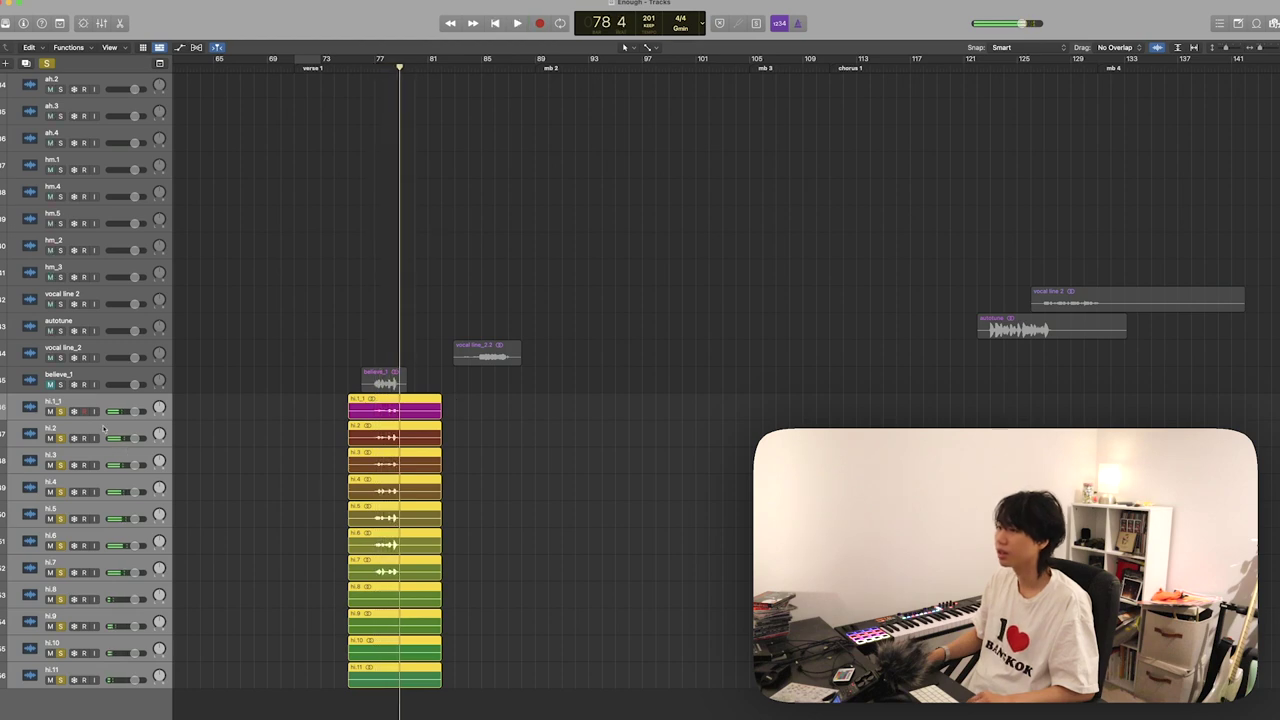
left_click(60, 411)
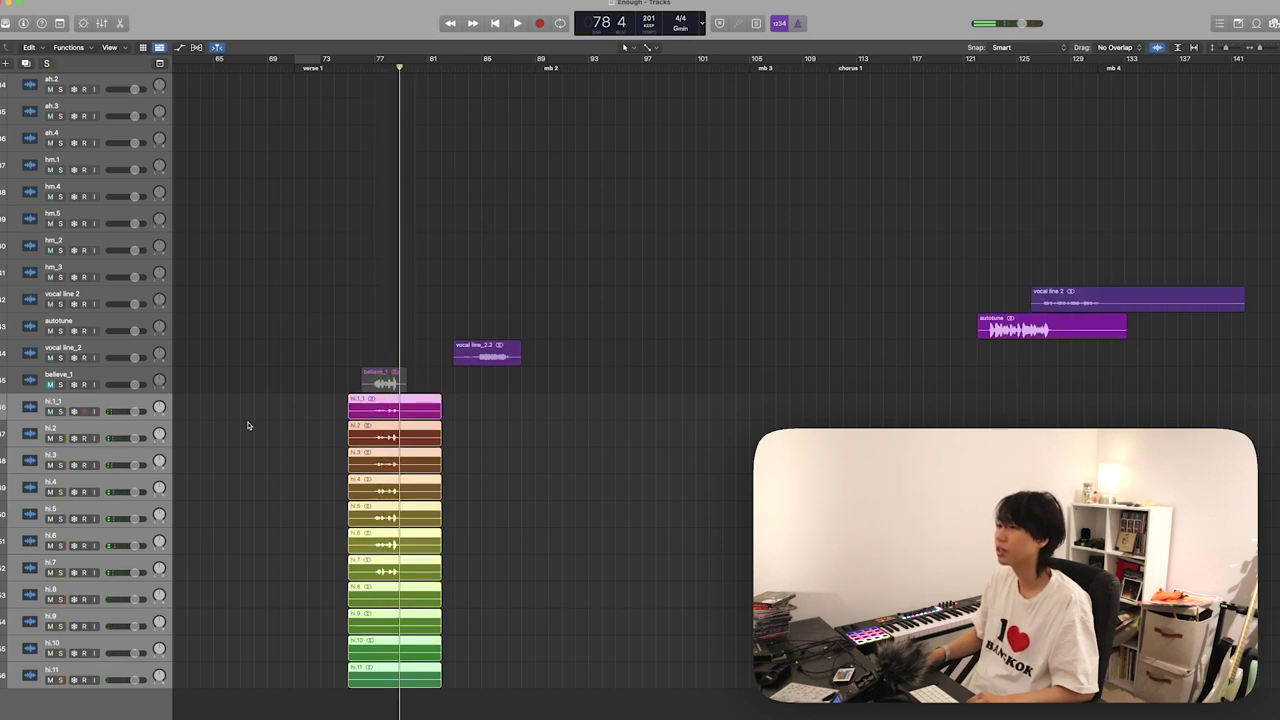
- Expand the believe track stack to show its hi vocal tracks, with the stack soloed and the mixer open
scroll(248, 425, "down", 15)
scroll(248, 425, "up", 3)
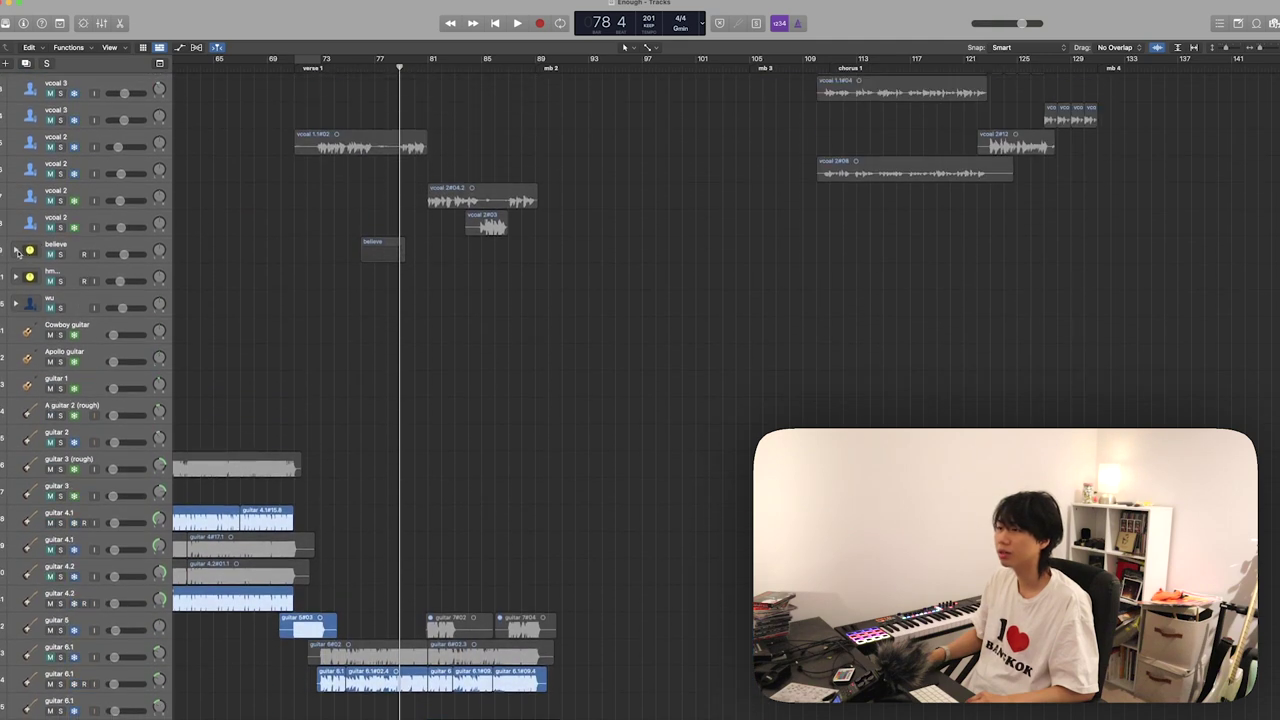
left_click(16, 253)
key("x")
scroll(319, 331, "left", 2)
scroll(319, 331, "left", 2)
scroll(319, 331, "down", 6)
scroll(319, 331, "up", 2)
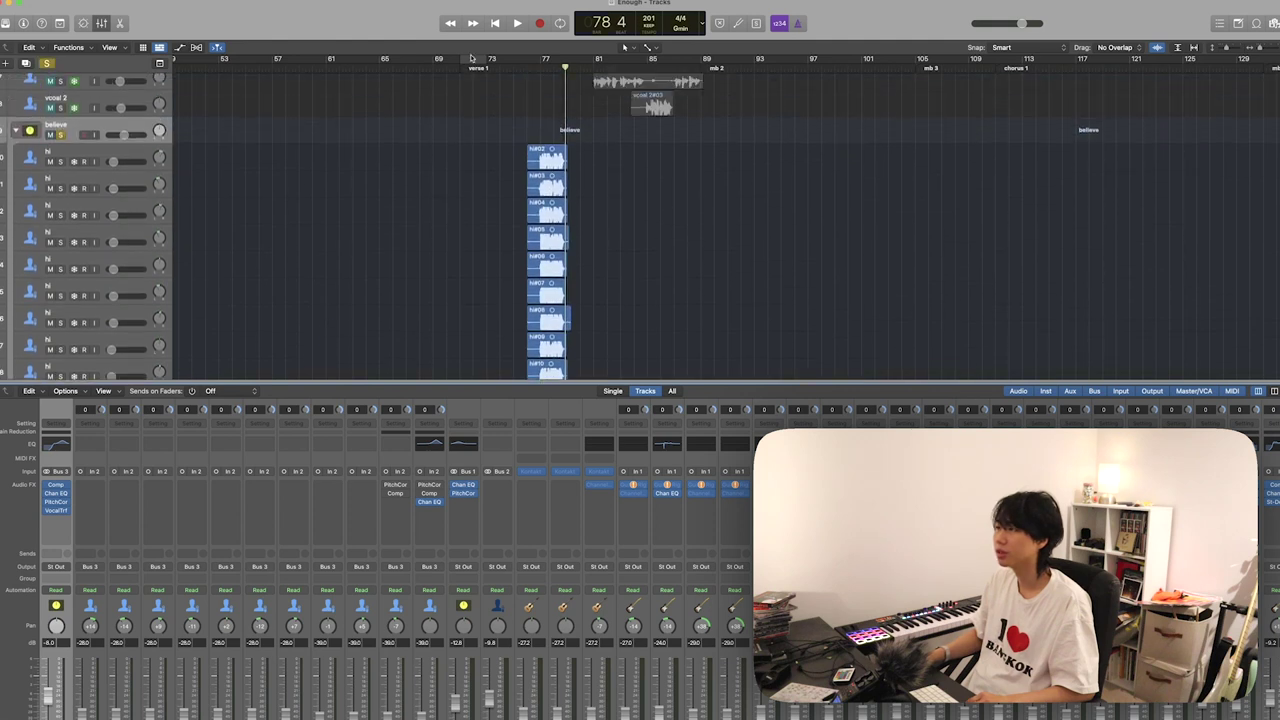
- Audition the soloed believe stack before bar 78, replaying it with its first hi region selected and stopping in bar 78
left_click(539, 69)
key("space")
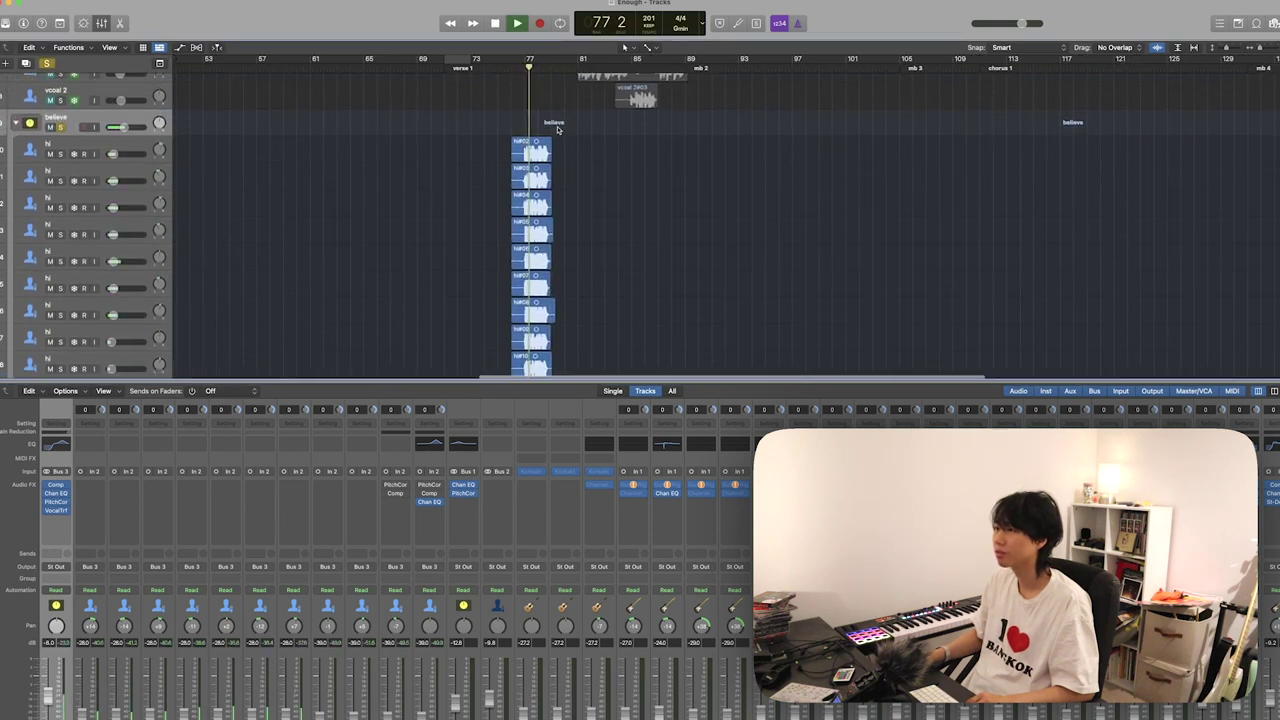
key("space")
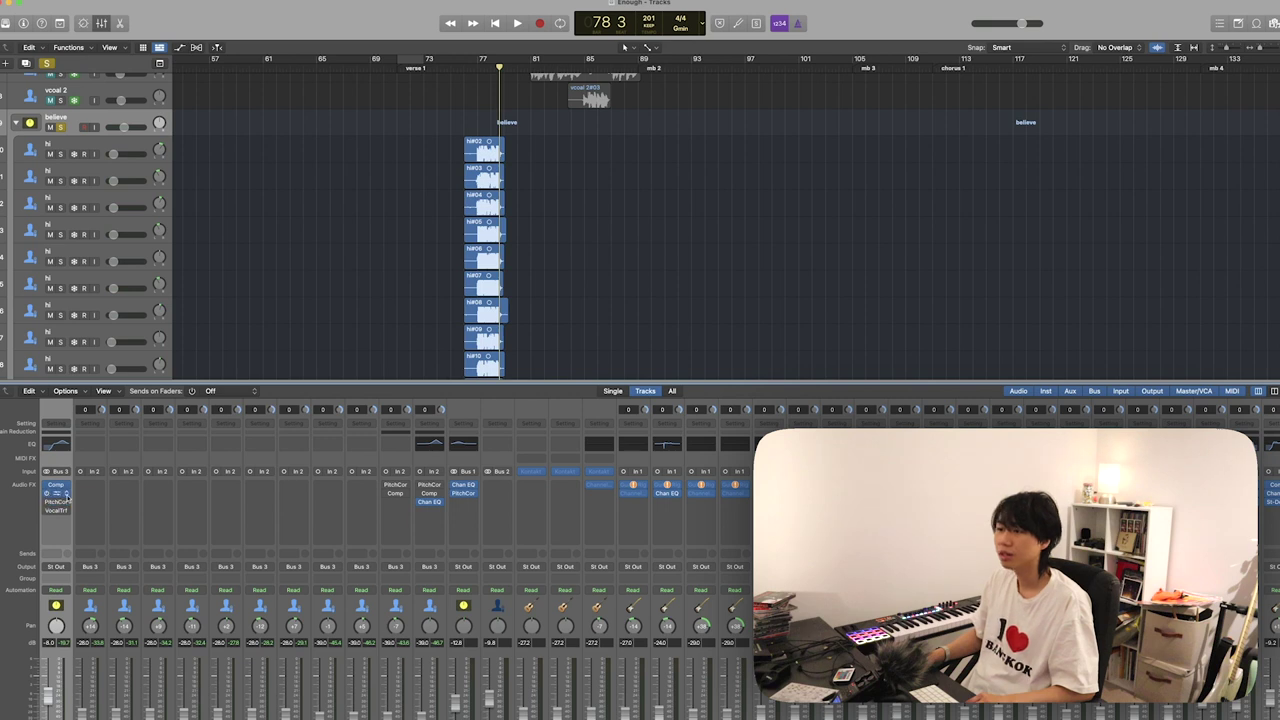
left_click(480, 150)
key("shift+Return")
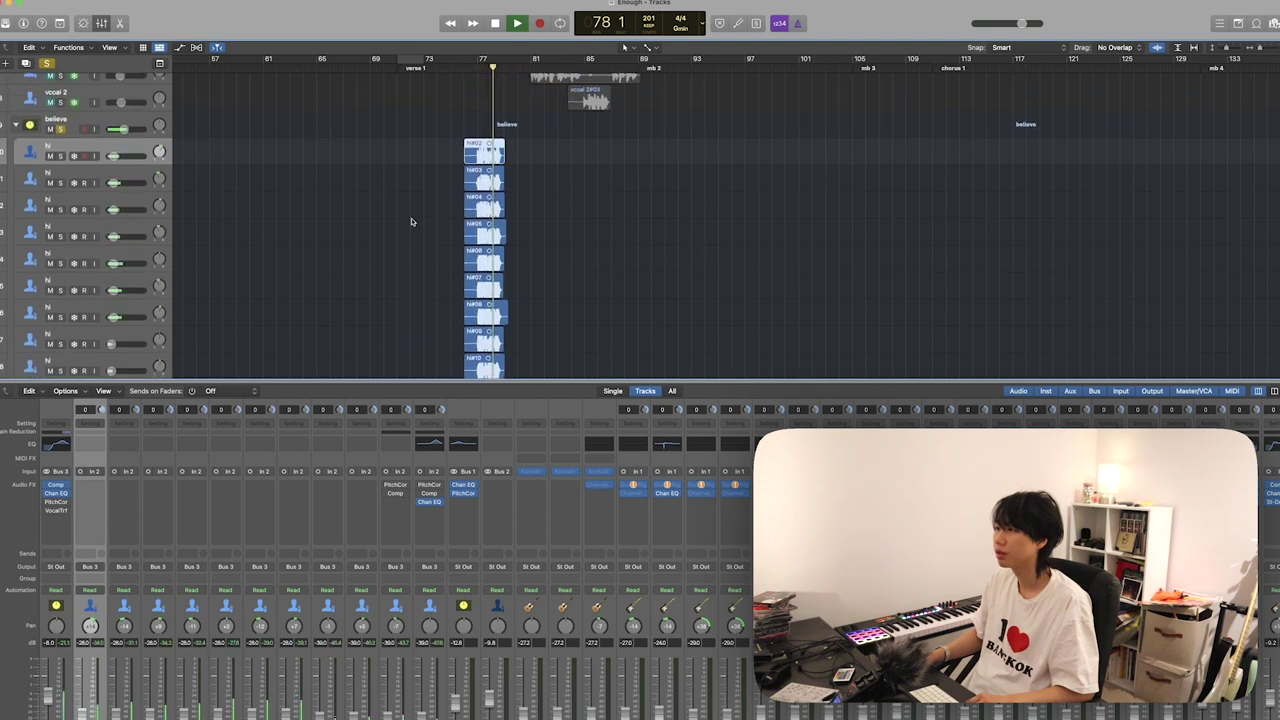
scroll(410, 221, "down", 3)
key("space")
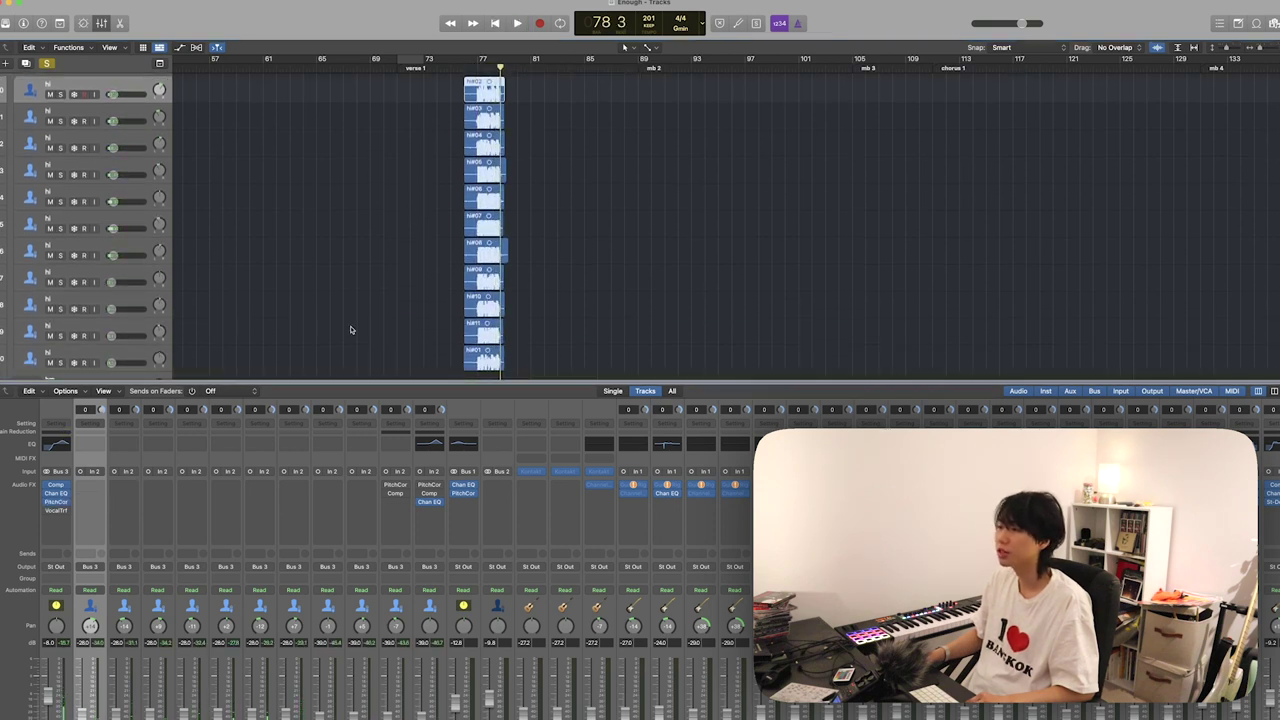
- Select the hi#09 and hi#10 regions, play the soloed believe stack from bar 76 and stop in bar 78
left_click_drag(398, 268, 506, 297)
key("shift+Return")
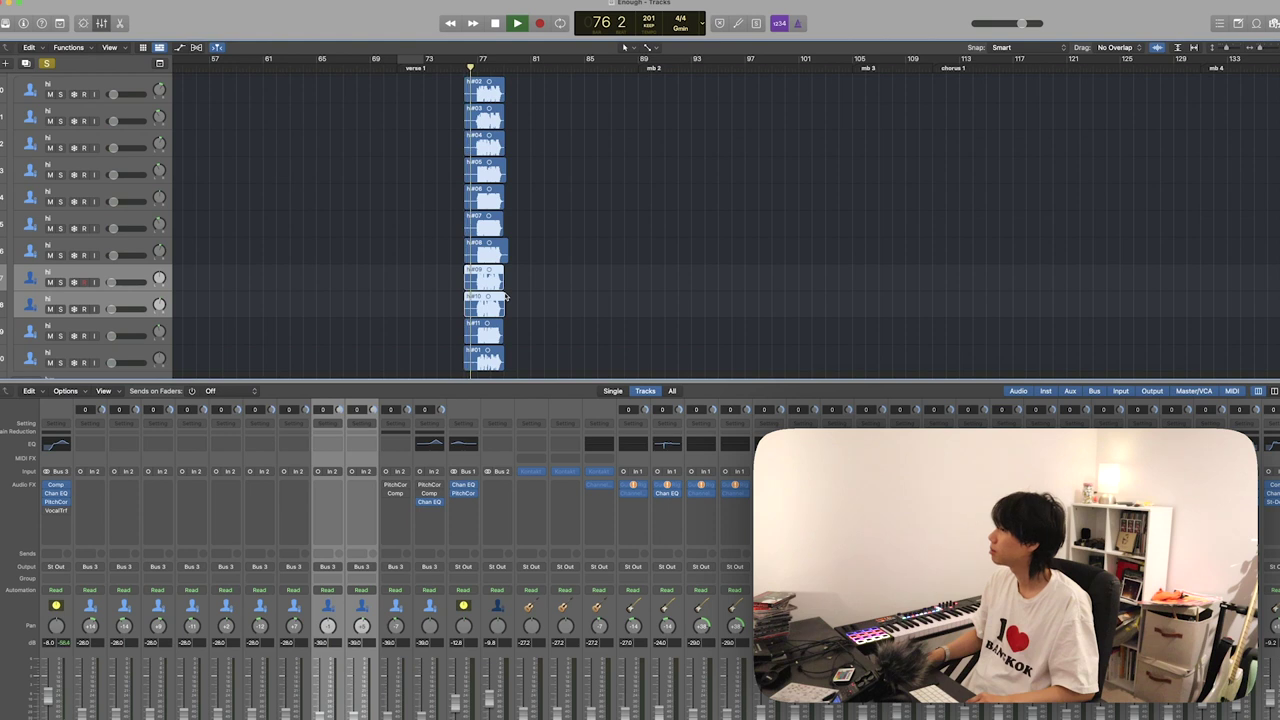
left_click(377, 323)
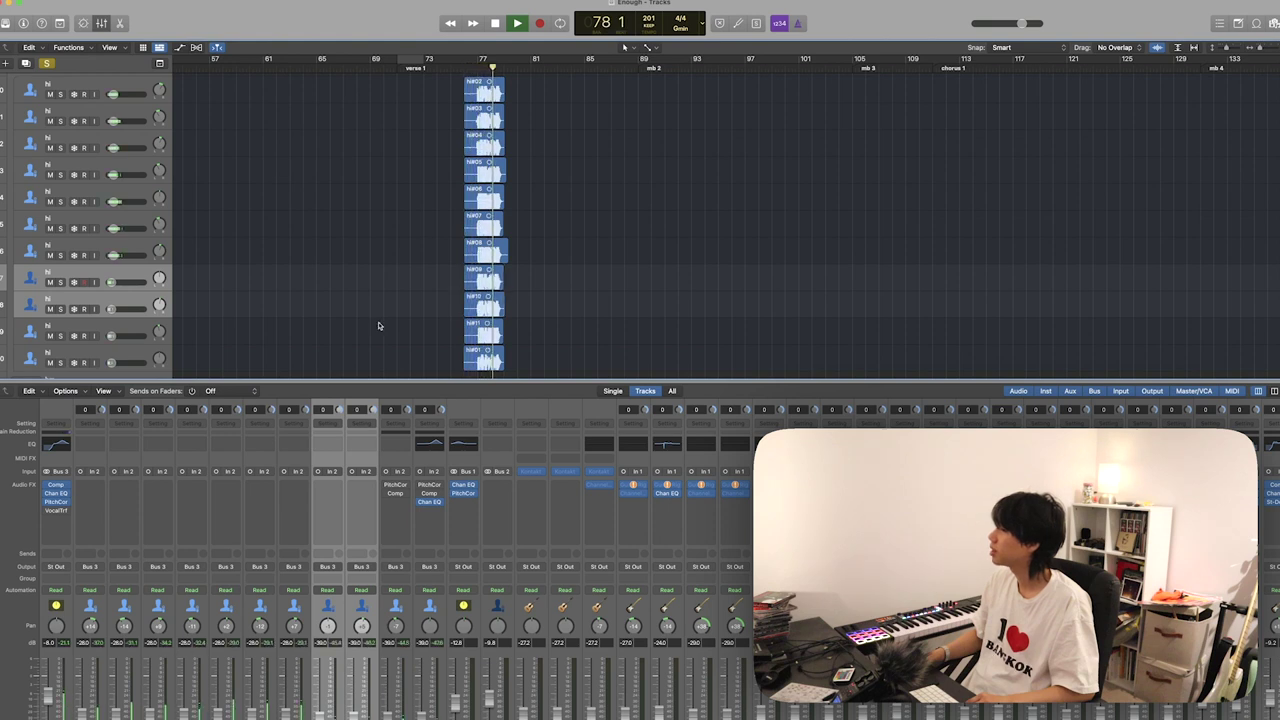
key("space")
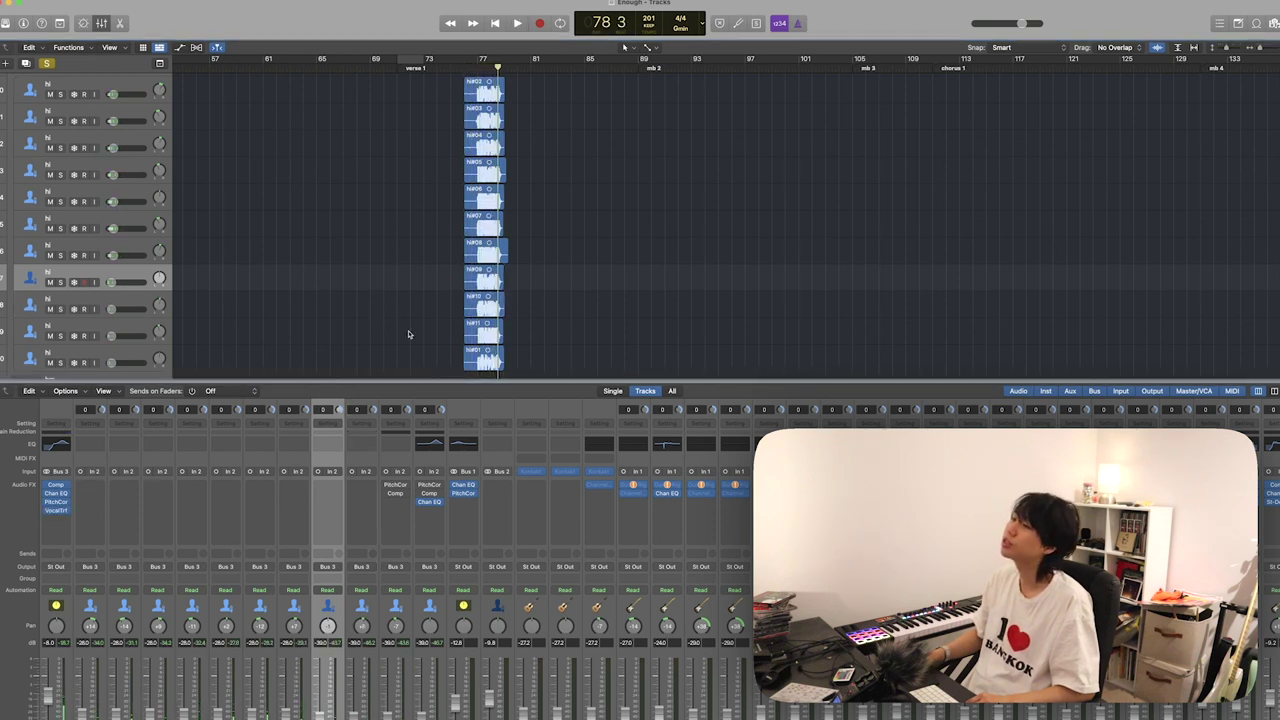
- Select the hi#11 region, replay the soloed believe stack from bar 76 and stop in bar 78
left_click(601, 346)
key("shift+Return")
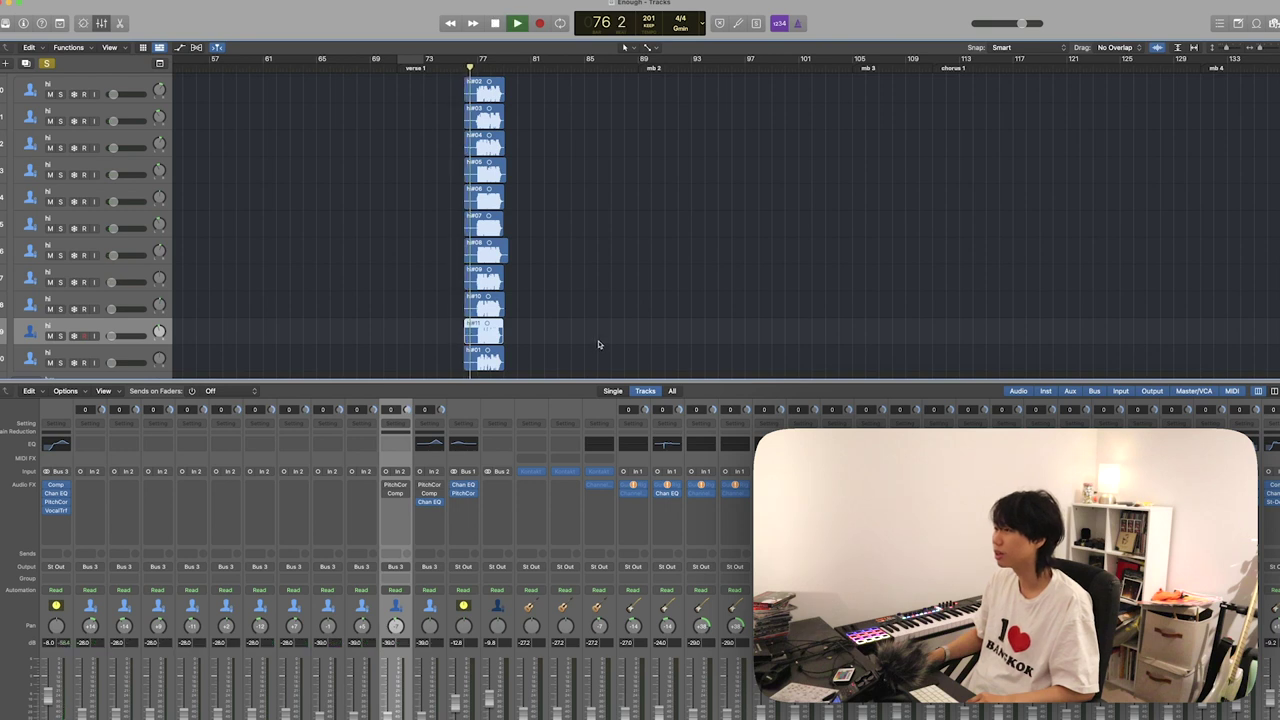
key("space")
key("space")
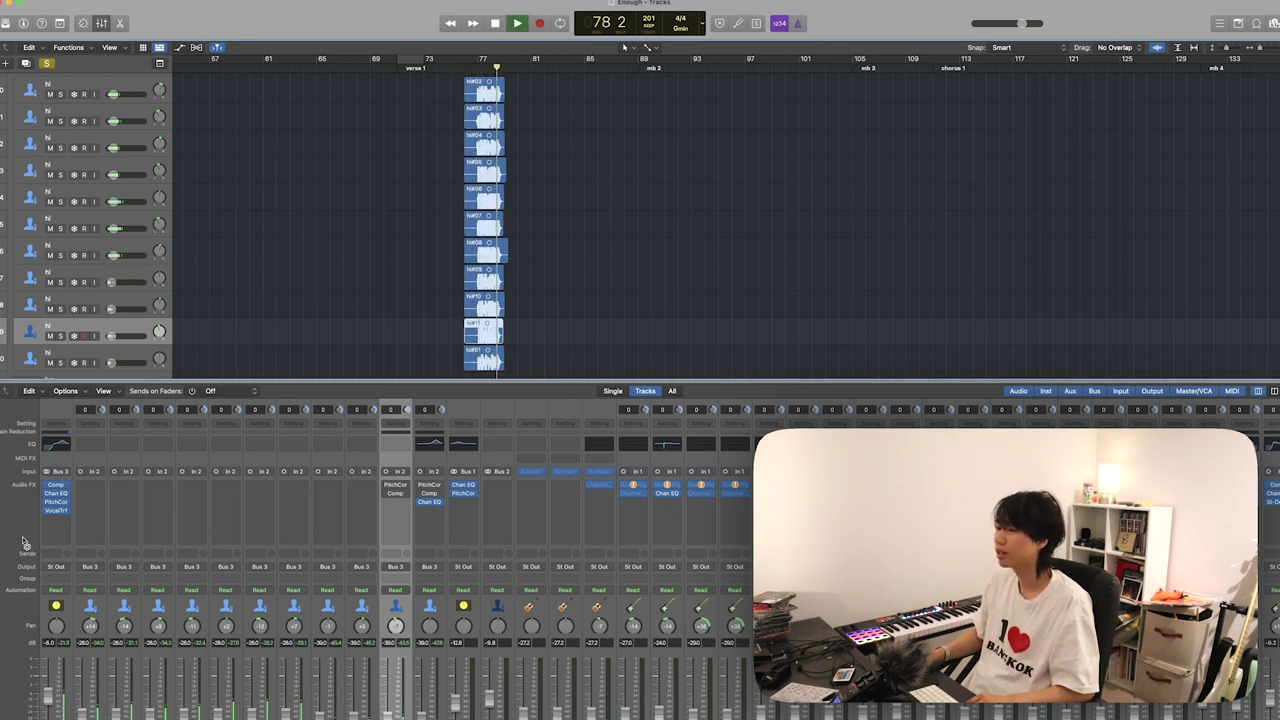
key("space")
- Hide the mixer and collapse the believe track stack
key("x")
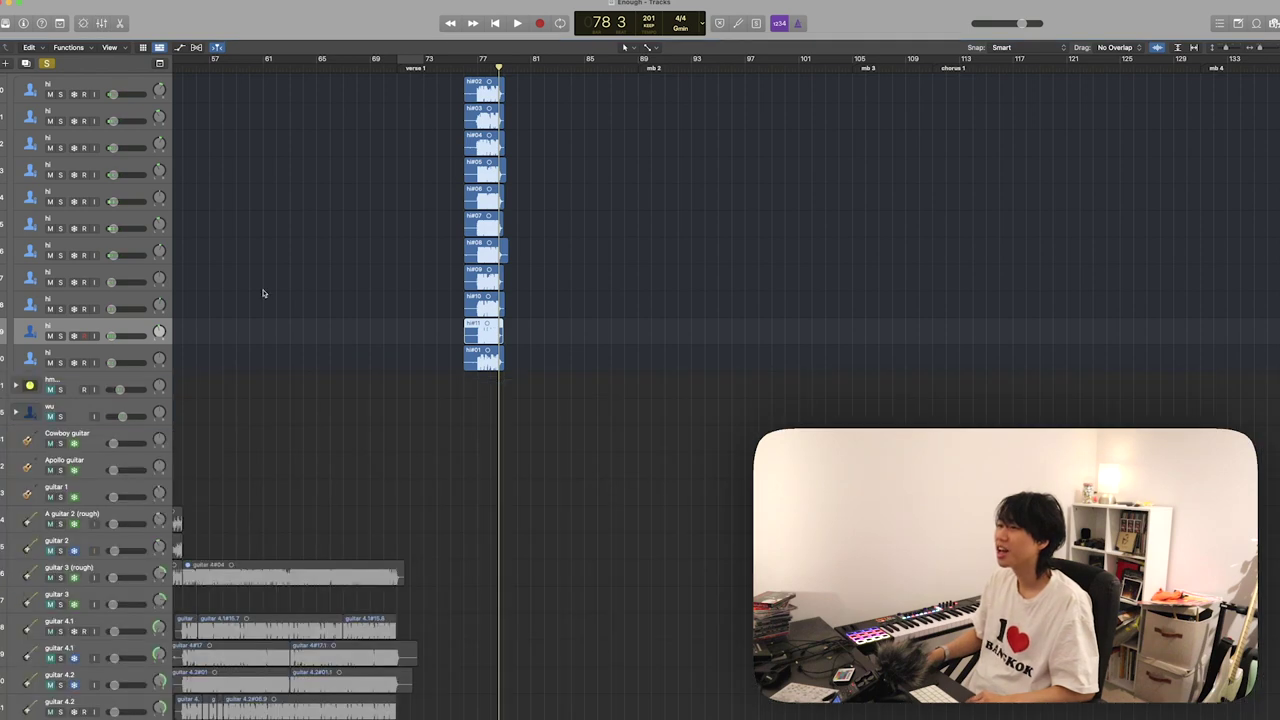
scroll(263, 289, "up", 5)
left_click(17, 204)
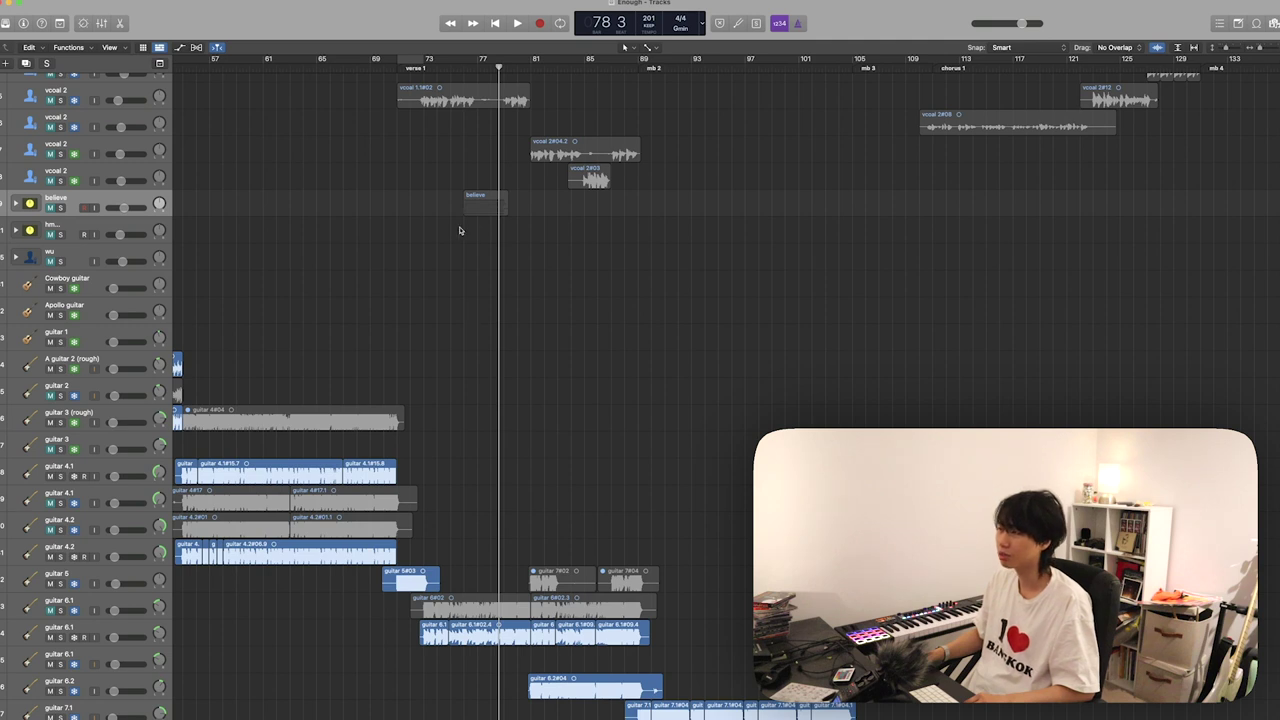
- Play the mix from bar 76 with the verse 1 guitar tracks in view and stop in bar 81
left_click(464, 68)
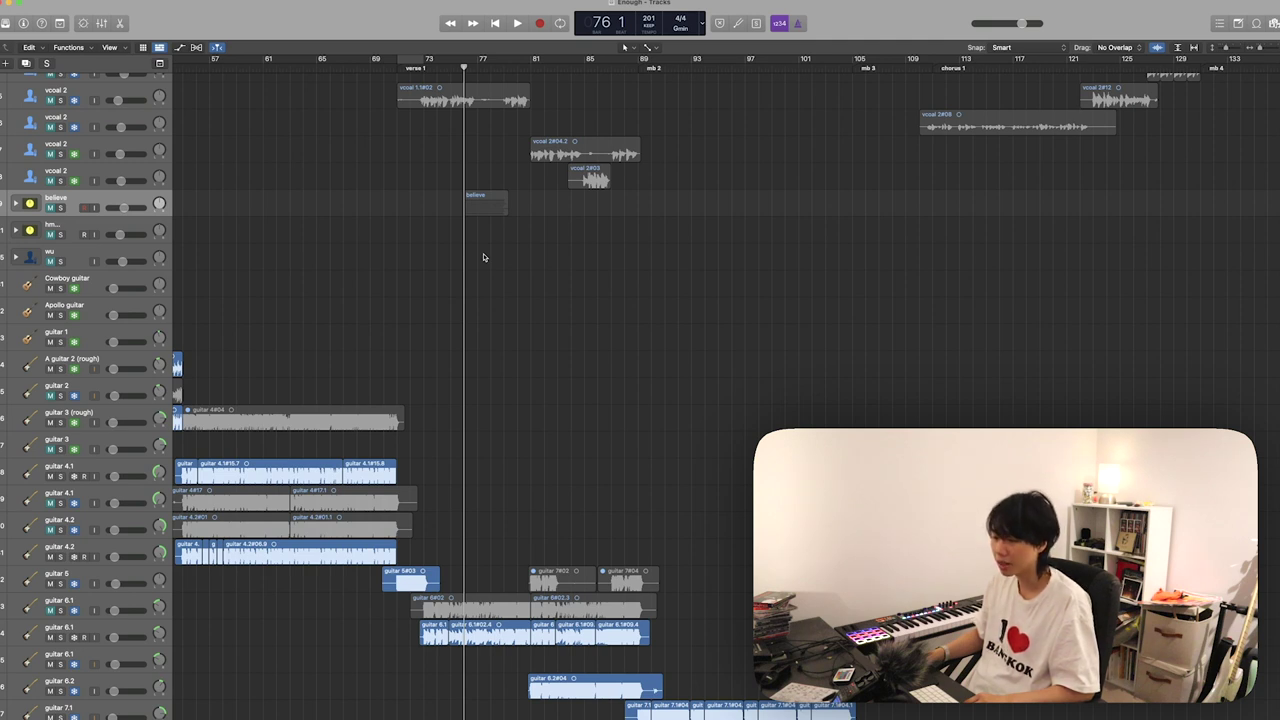
scroll(483, 257, "right", 1)
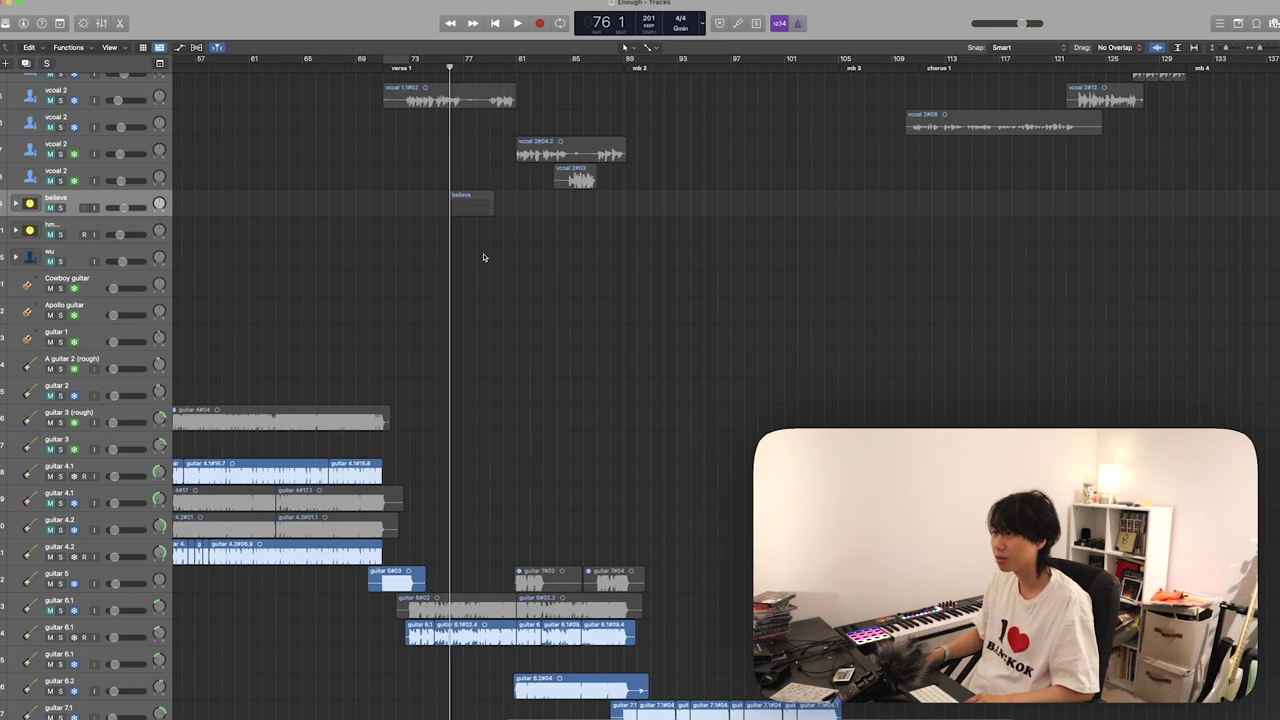
scroll(483, 257, "right", 1)
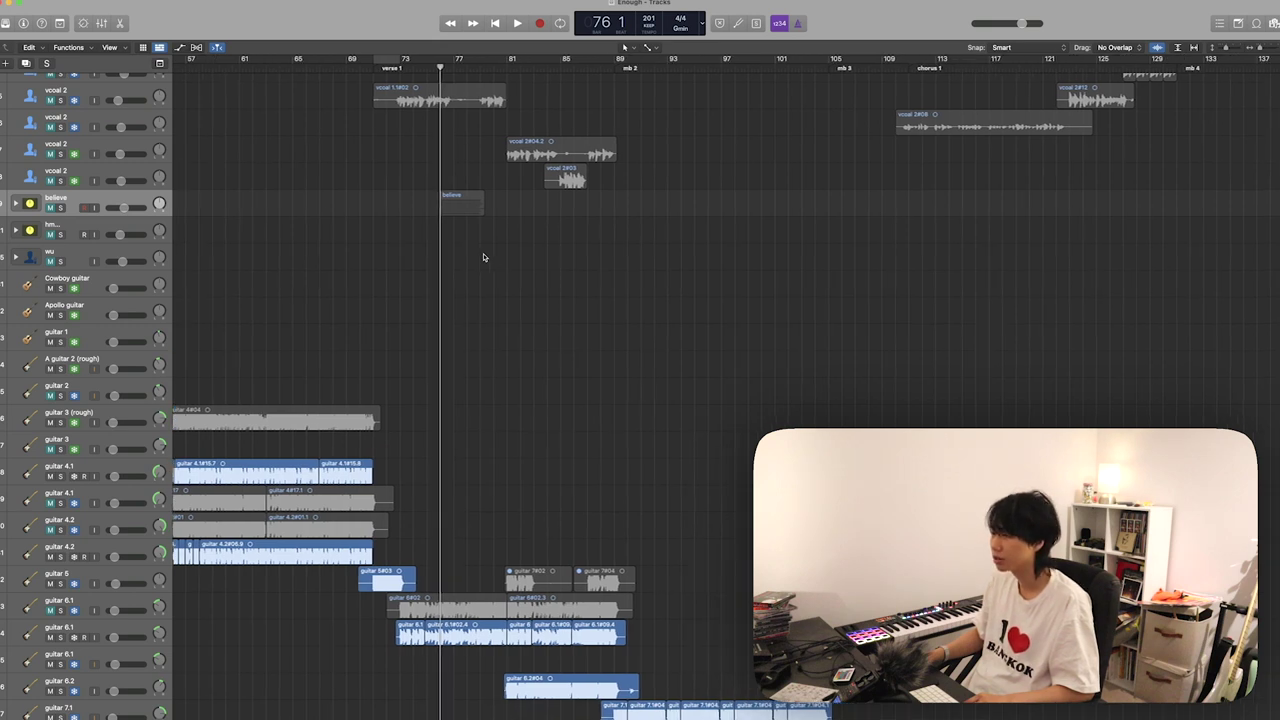
key("space")
scroll(483, 257, "right", 2)
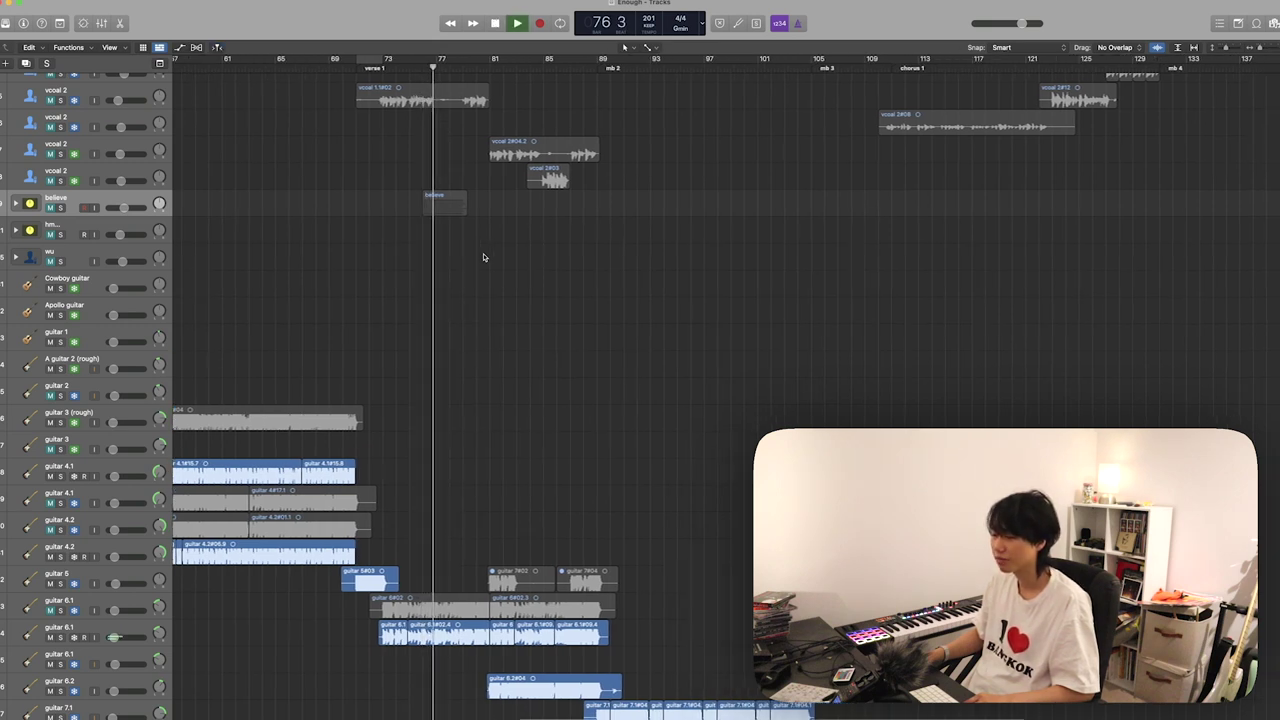
scroll(483, 257, "down", 10)
scroll(483, 257, "right", 3)
scroll(483, 257, "up", 3)
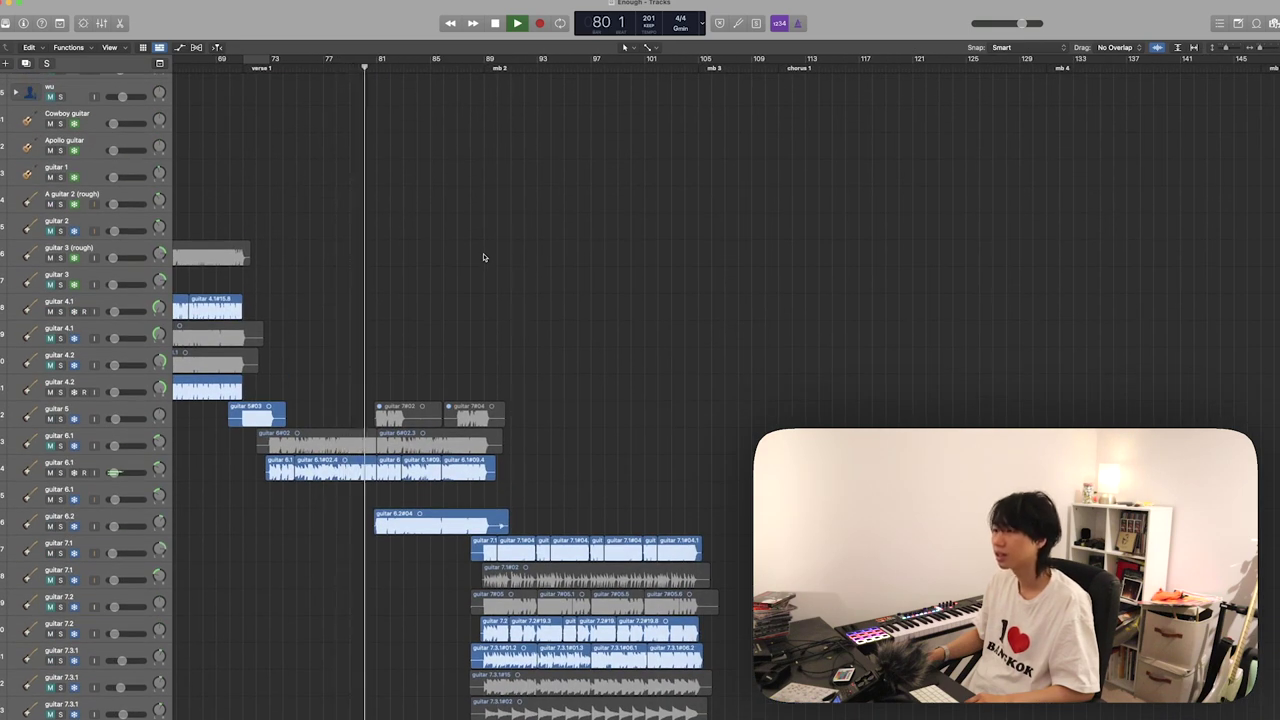
key("space")
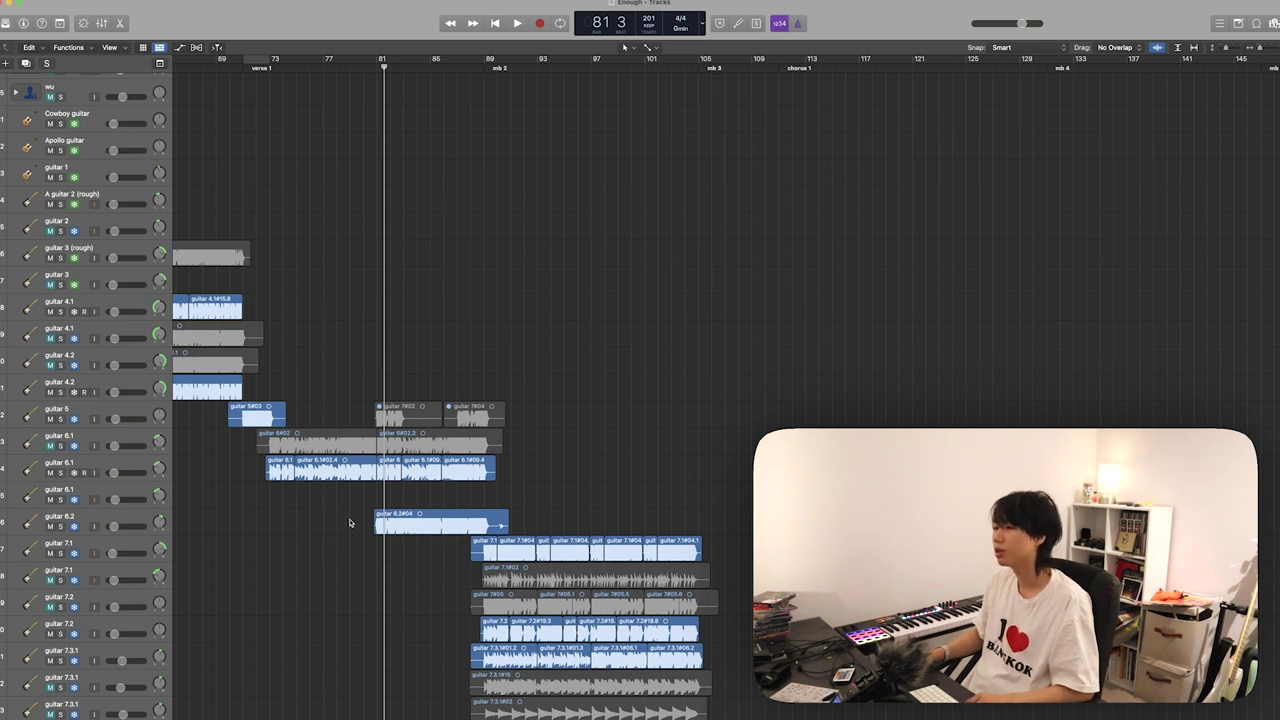
- Audition the guitar 6.1 track in solo from about bar 73, check its channel strip, stop in bar 76 and clear the solo
left_click(262, 472)
key("space")
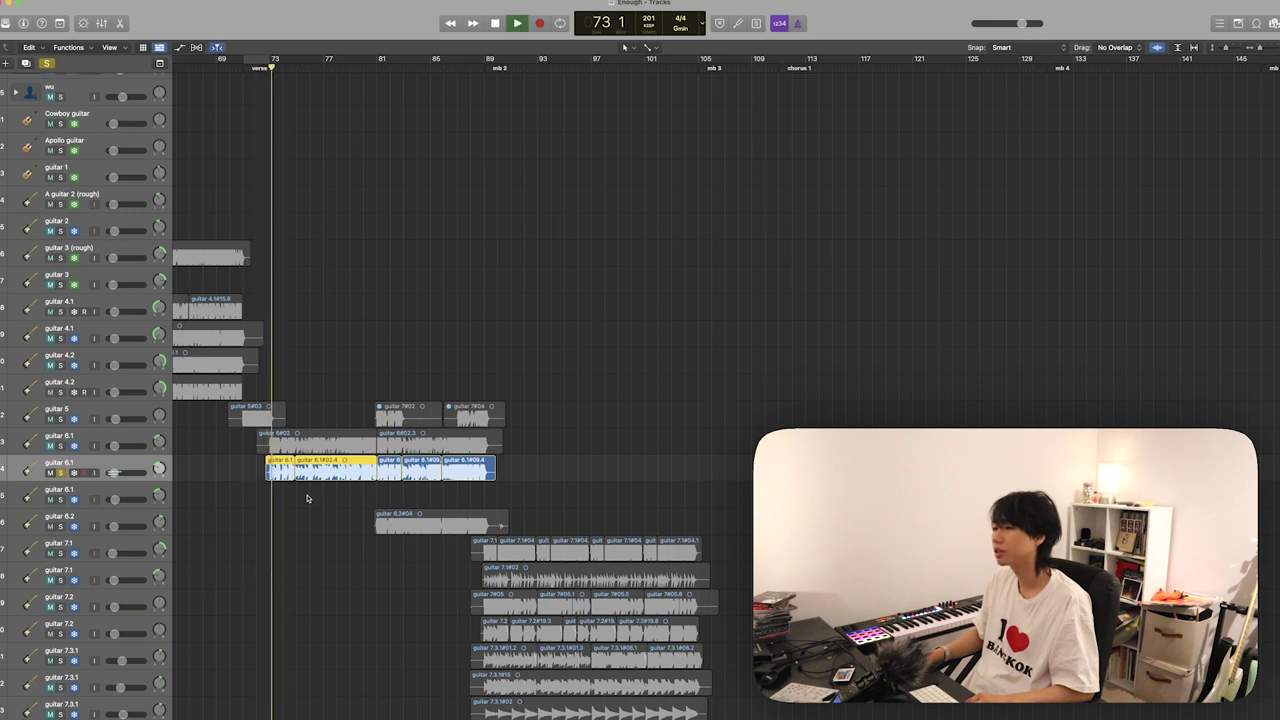
key("x")
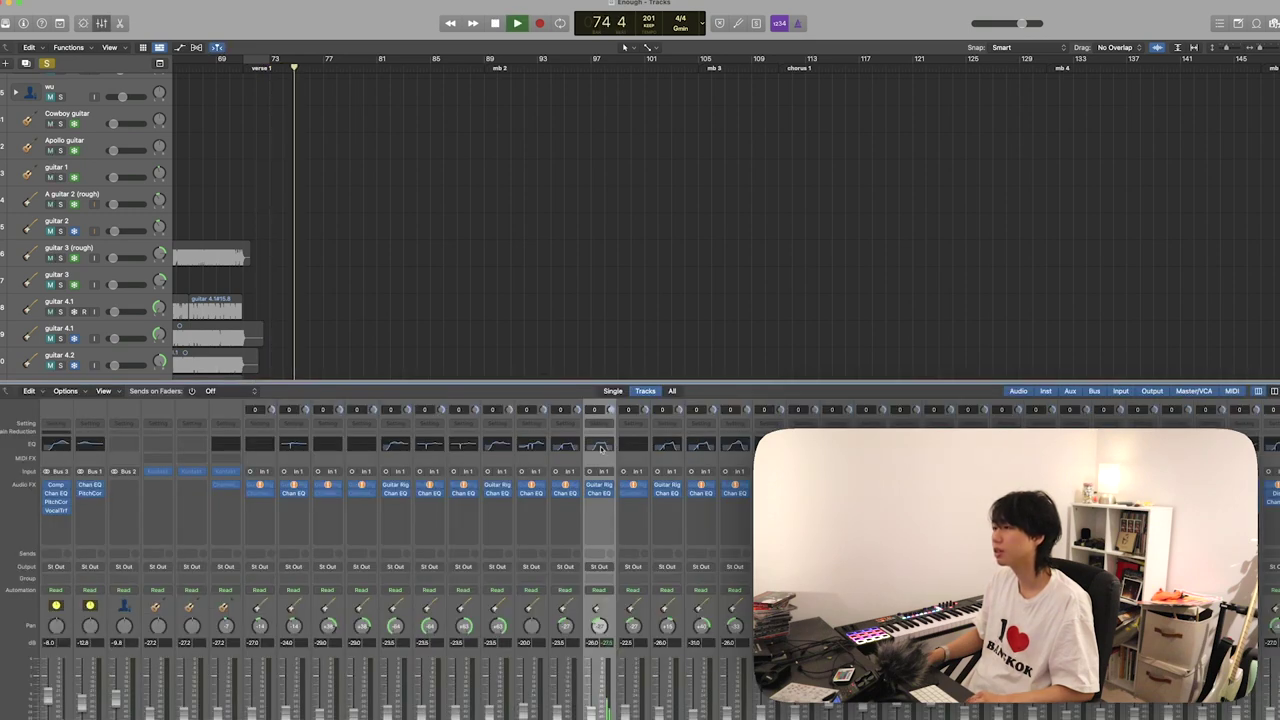
left_click(572, 354)
key("x")
key("space")
left_click_drag(396, 484, 392, 538)
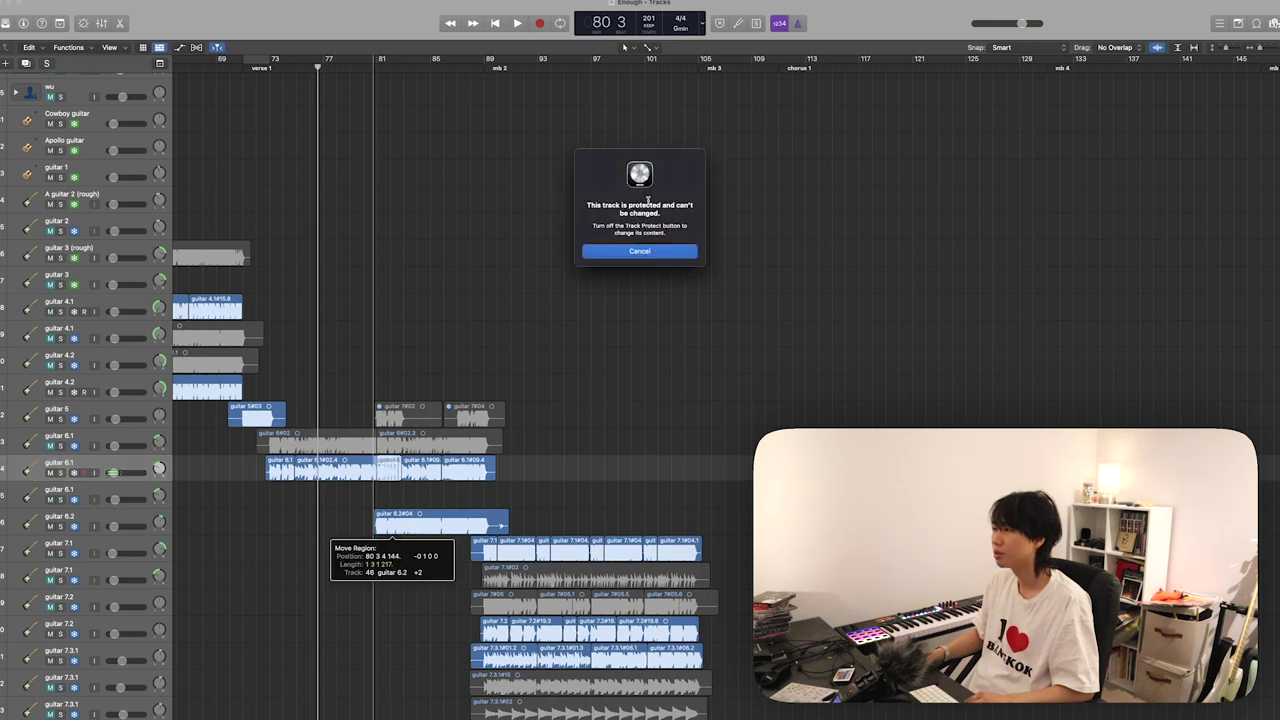
left_click(659, 252)
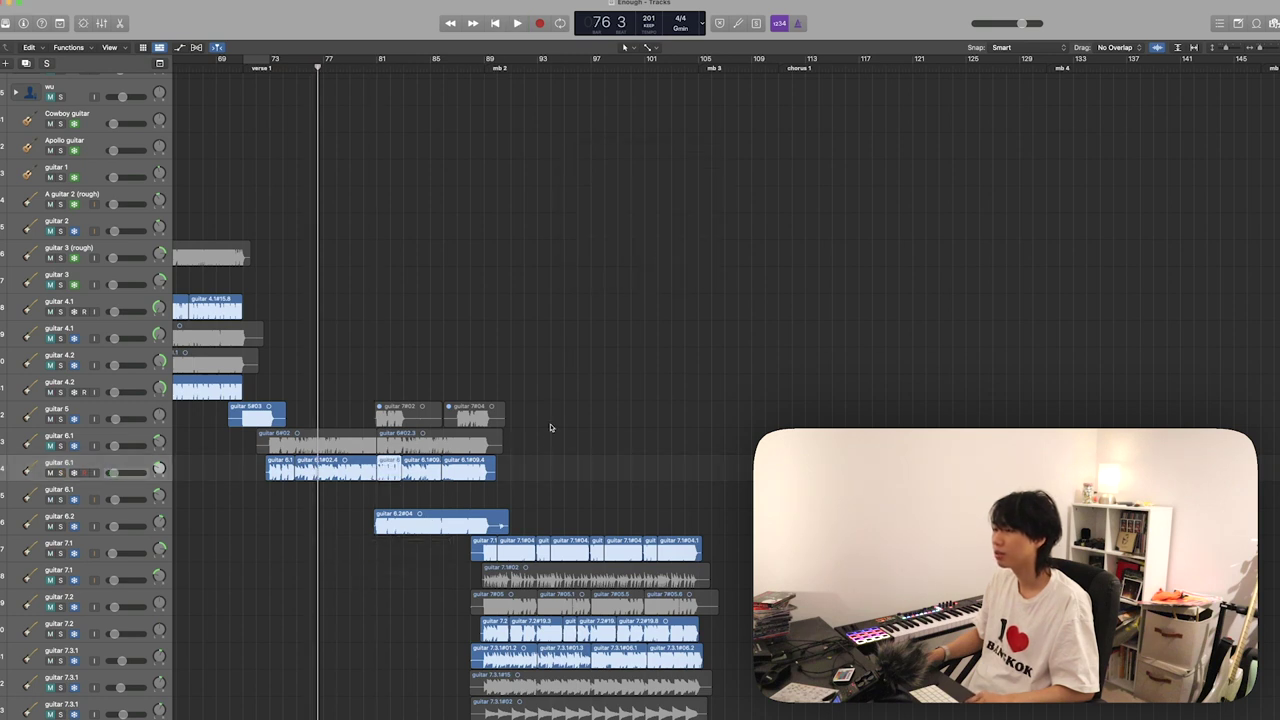
- Select the guitar 6.2#04 region, audition its track in solo from about bar 81, stop at bar 83 and clear the solo
left_click(436, 518)
scroll(467, 500, "down", 1)
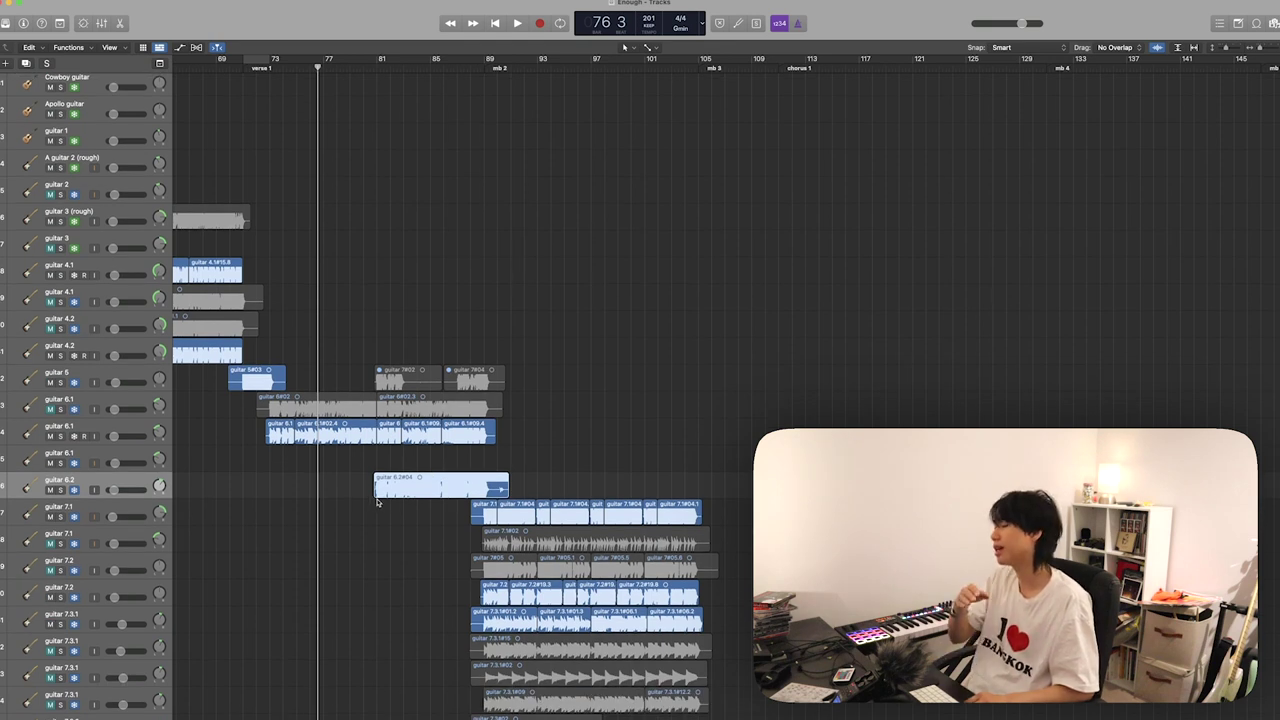
left_click(426, 484)
key("s")
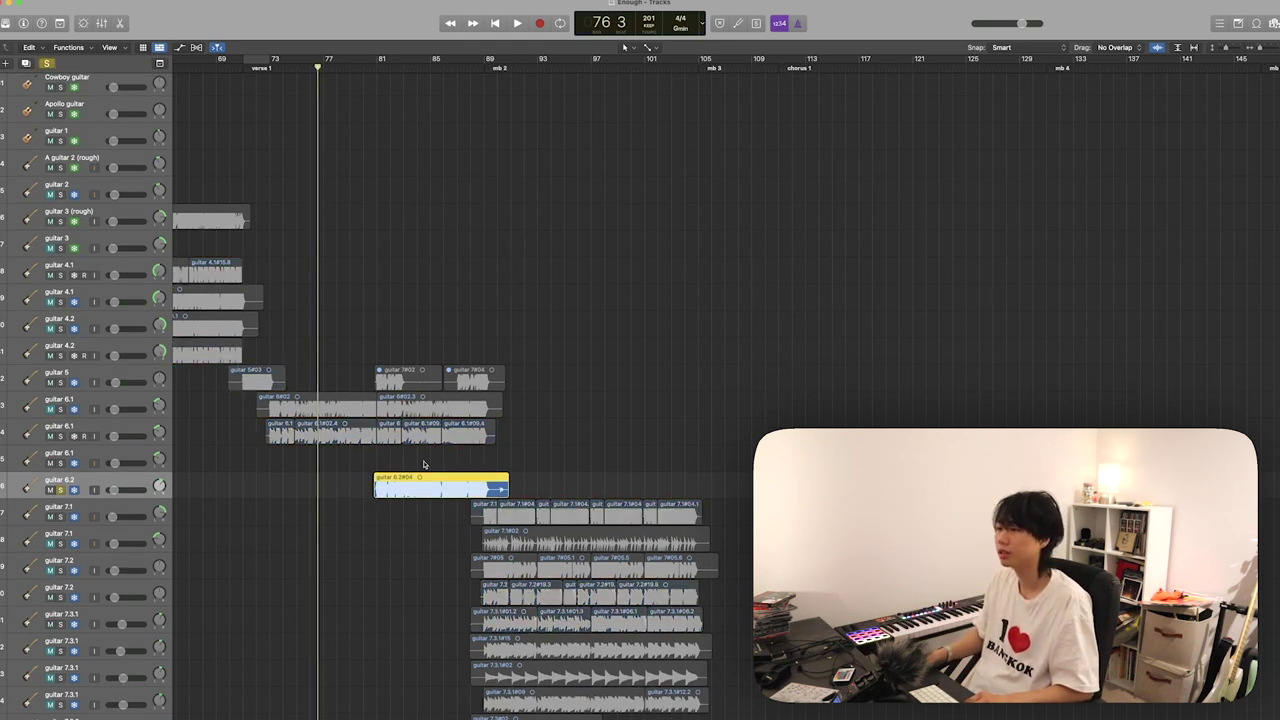
key("space")
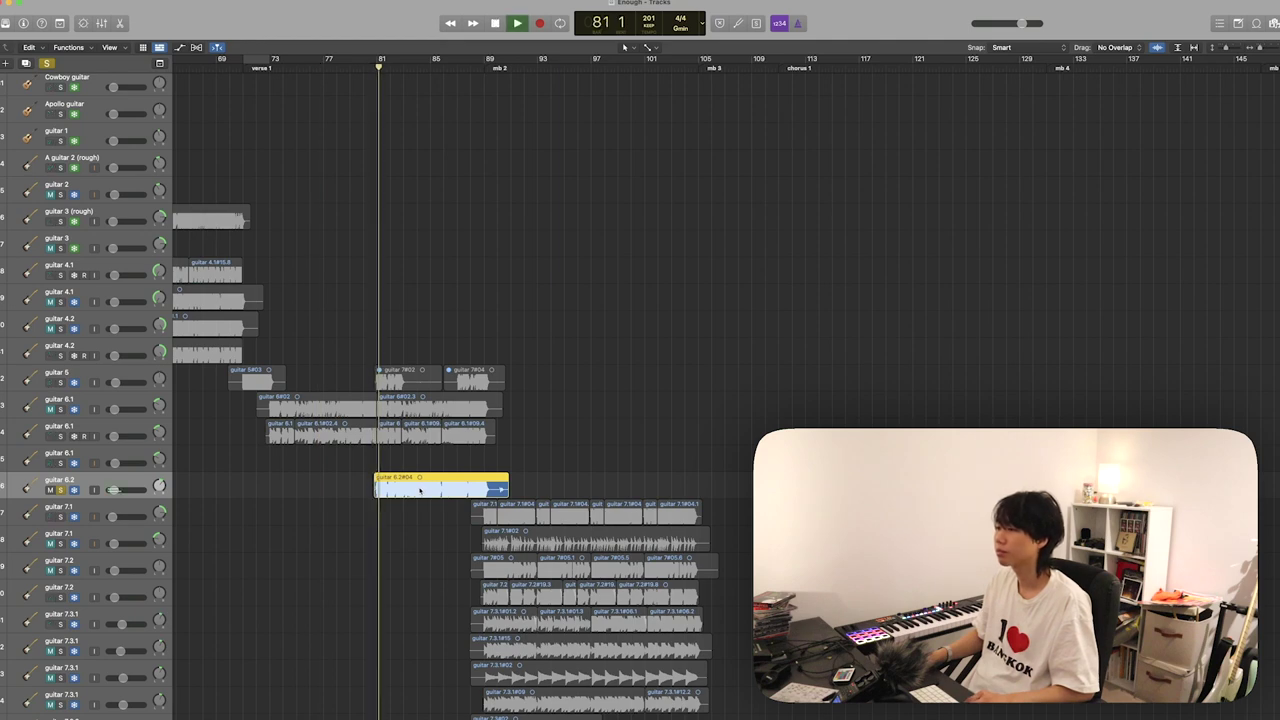
key("s")
key("space")
- Find the bass tracks below the guitars, play the mix briefly at bar 83 and solo the bass 3 track
scroll(421, 490, "up", 6)
scroll(421, 490, "down", 15)
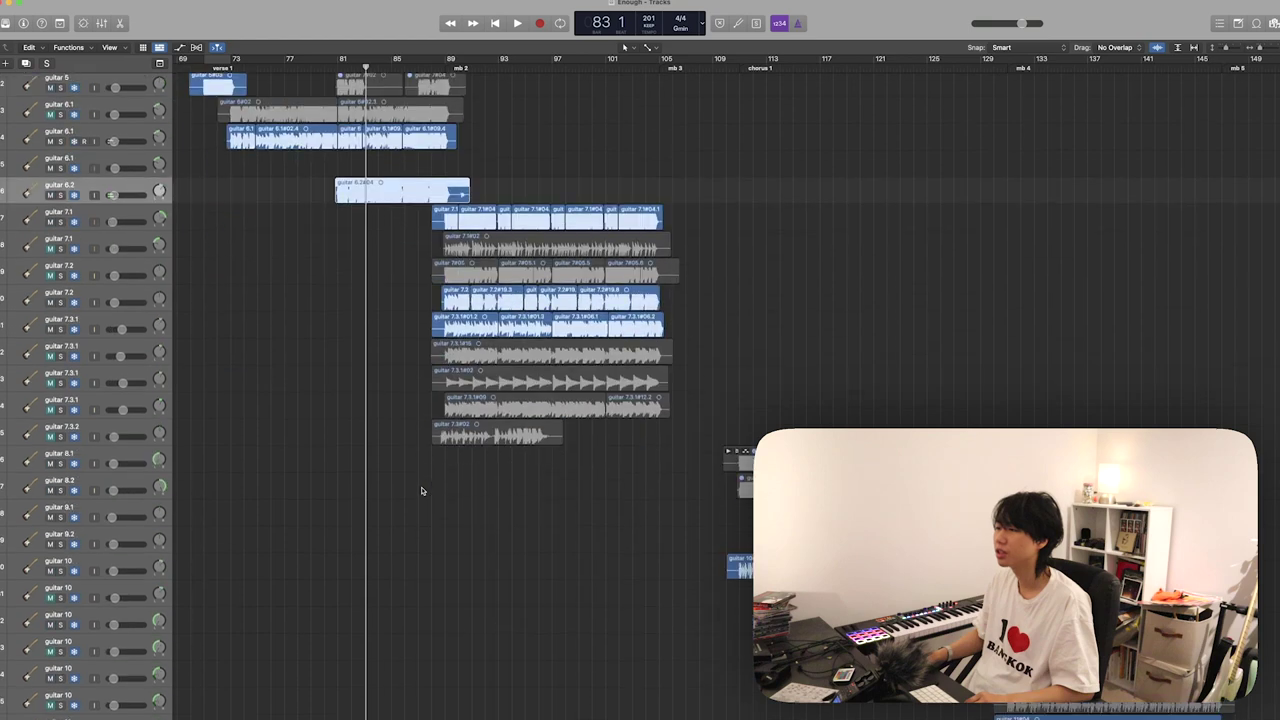
scroll(421, 490, "up", 7)
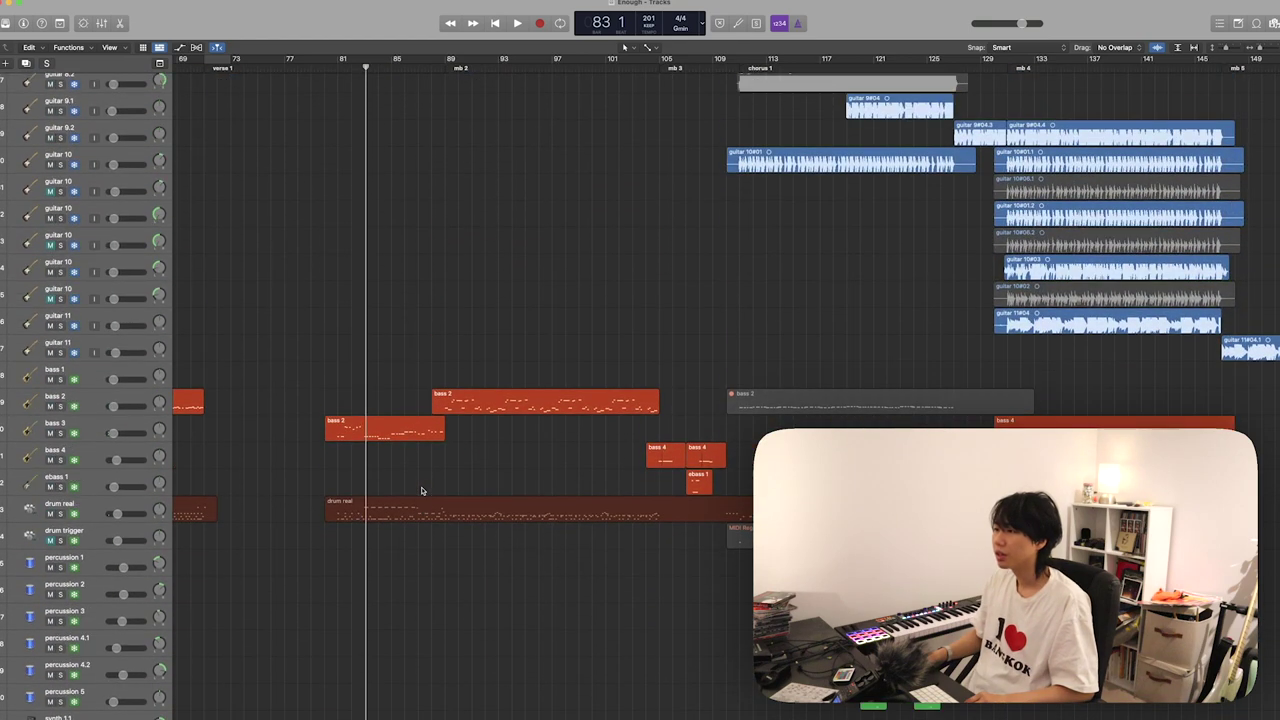
key("space")
key("space")
left_click(101, 432)
key("s")
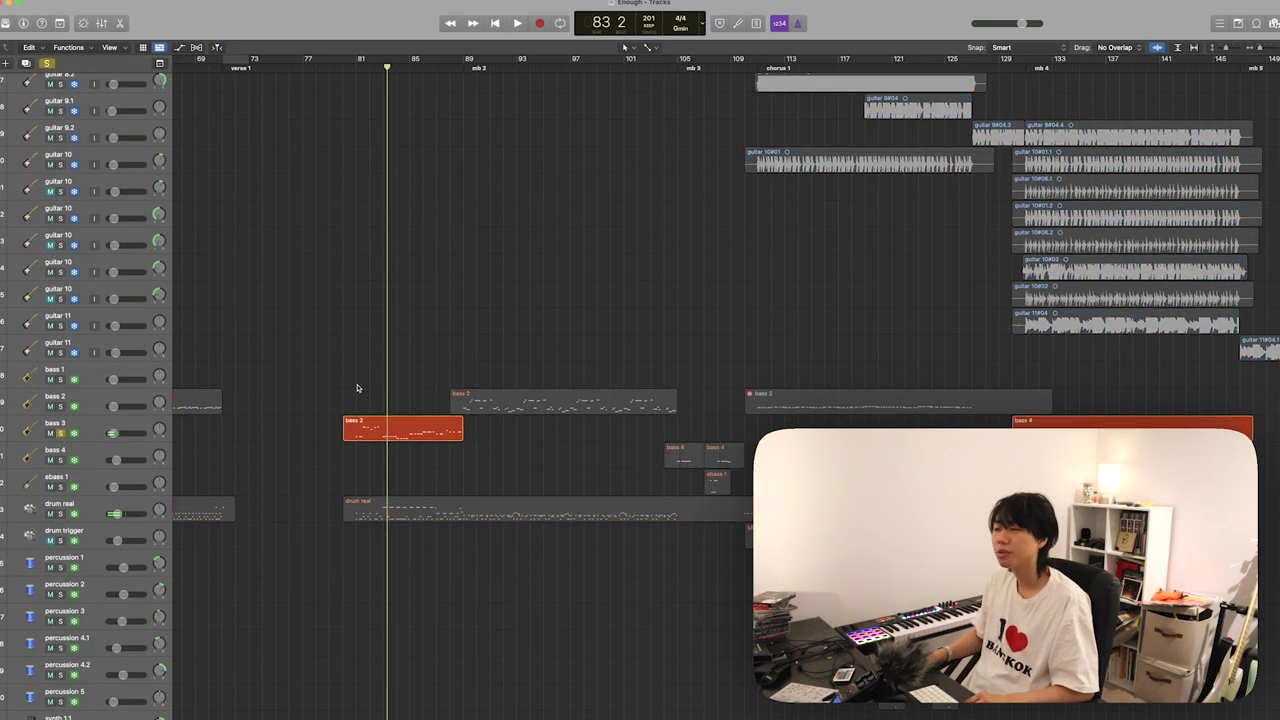
- Keep bass 3 frozen, play it in solo from bar 83, stop at bar 86 and clear the solo
double_click(380, 424)
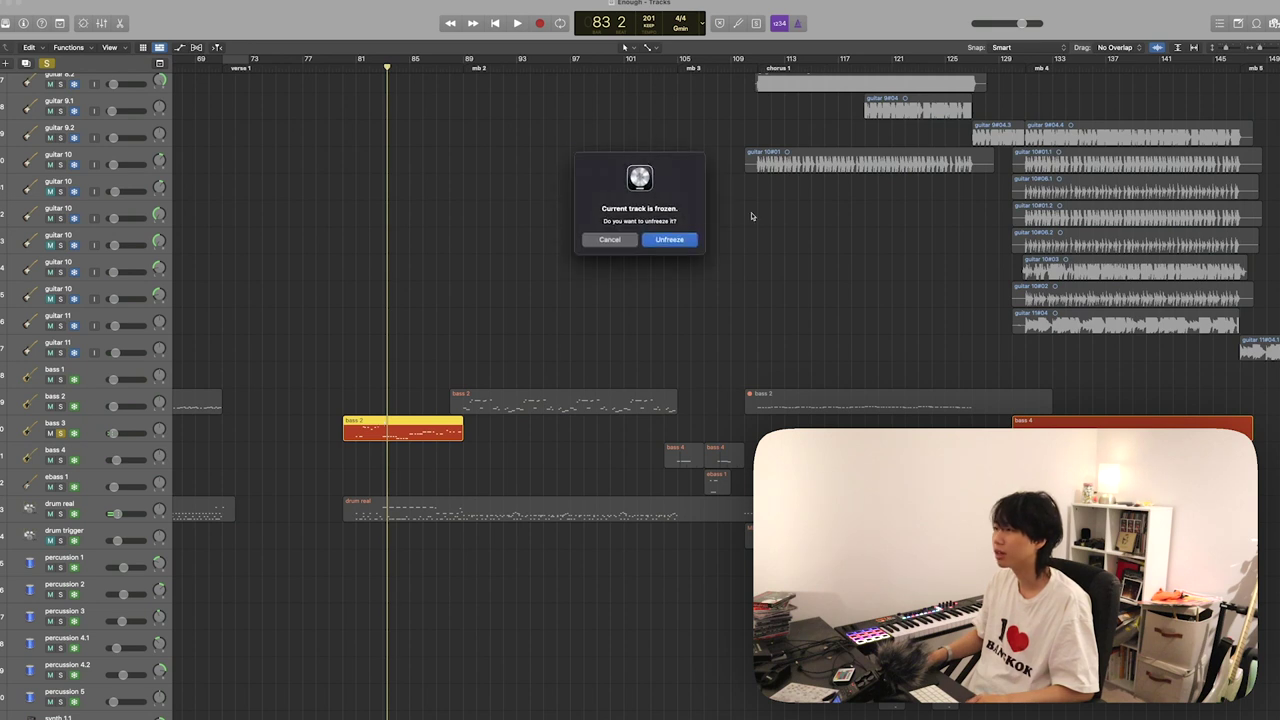
left_click(622, 241)
key("space")
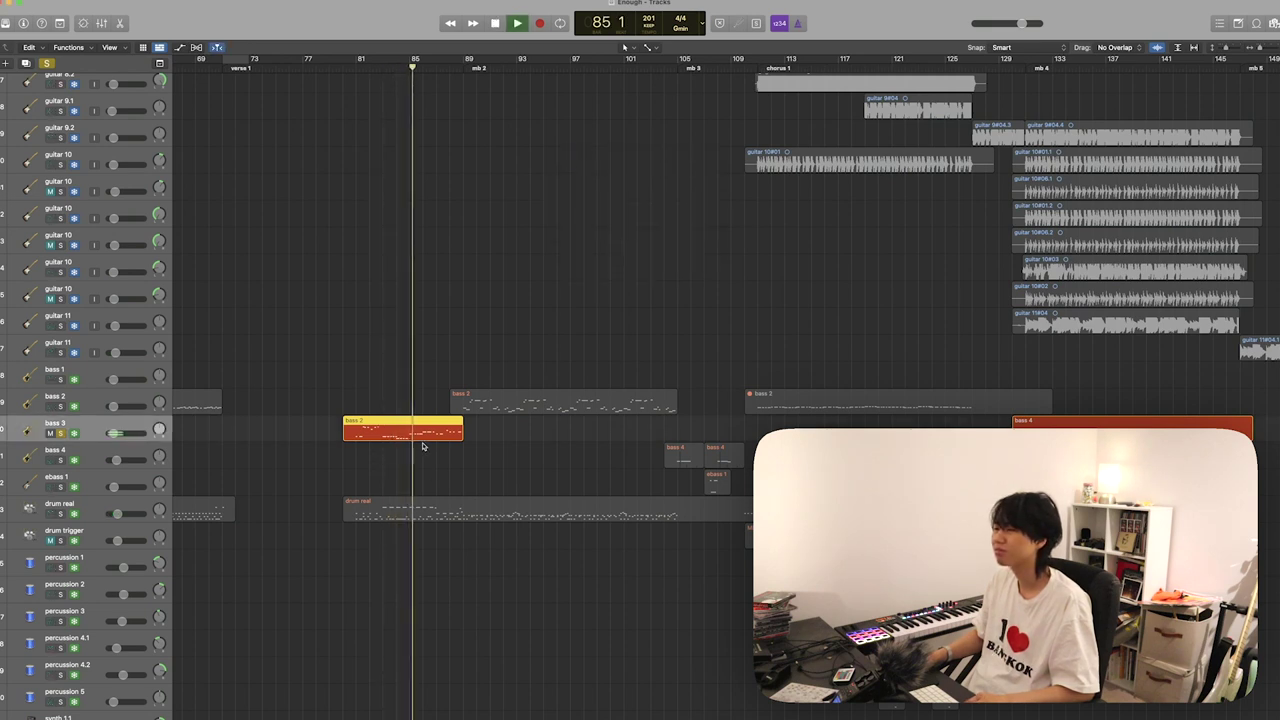
key("space")
key("ctrl+s")
- Select the drum real region in verse 1 and play the mix from bar 81
scroll(422, 446, "down", 5)
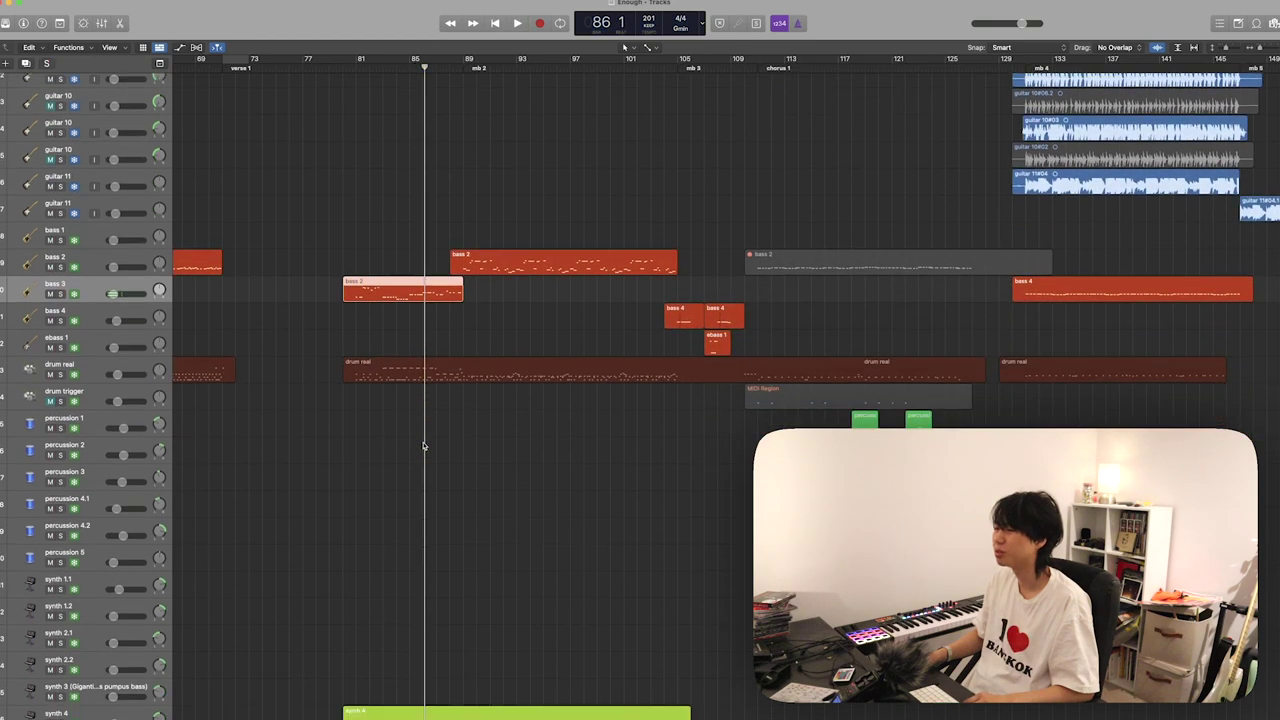
left_click(422, 343)
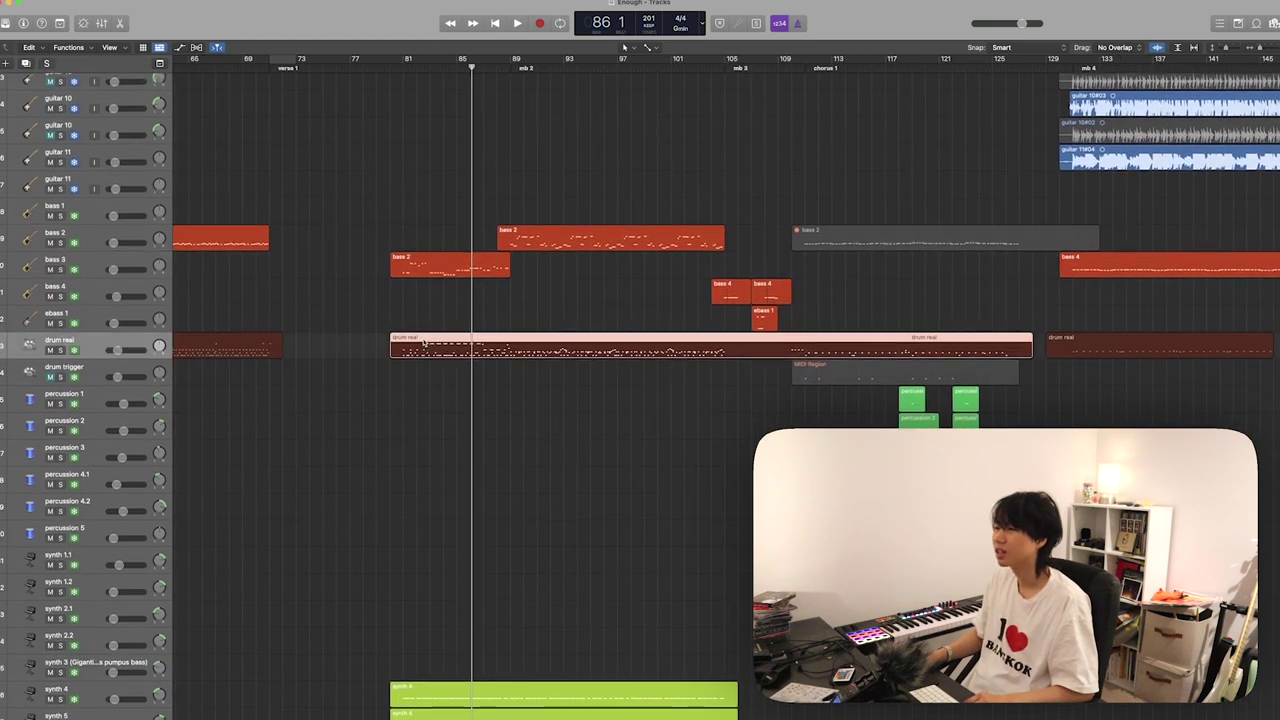
left_click(411, 67)
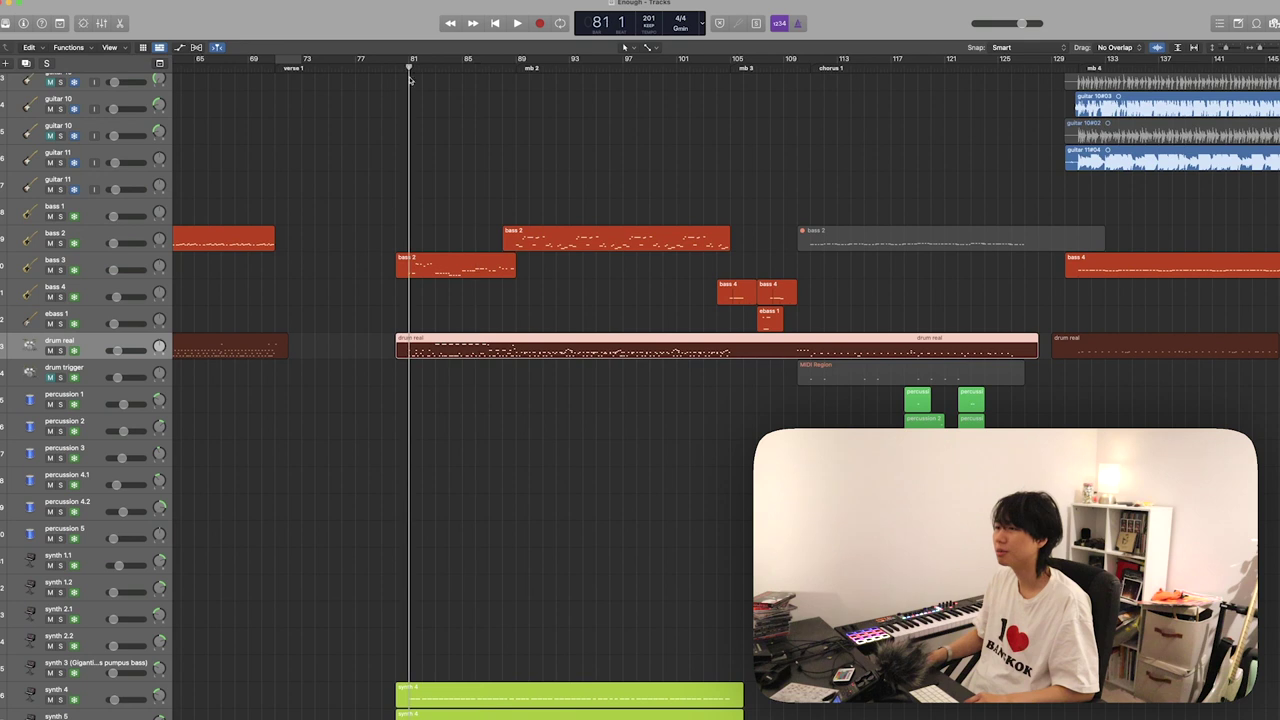
key("space")
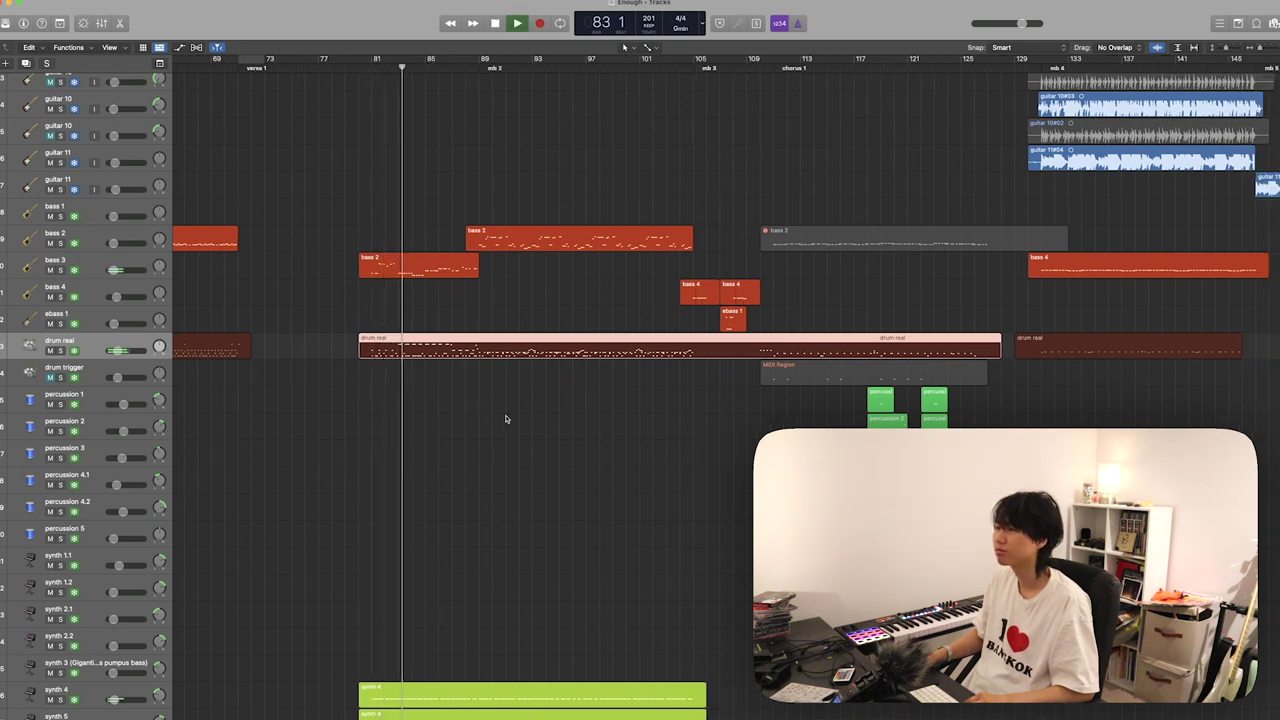
- Solo the drum real track during playback and examine its notes in the Piano Roll, closing the editor when done
key("ctrl+s")
key("p")
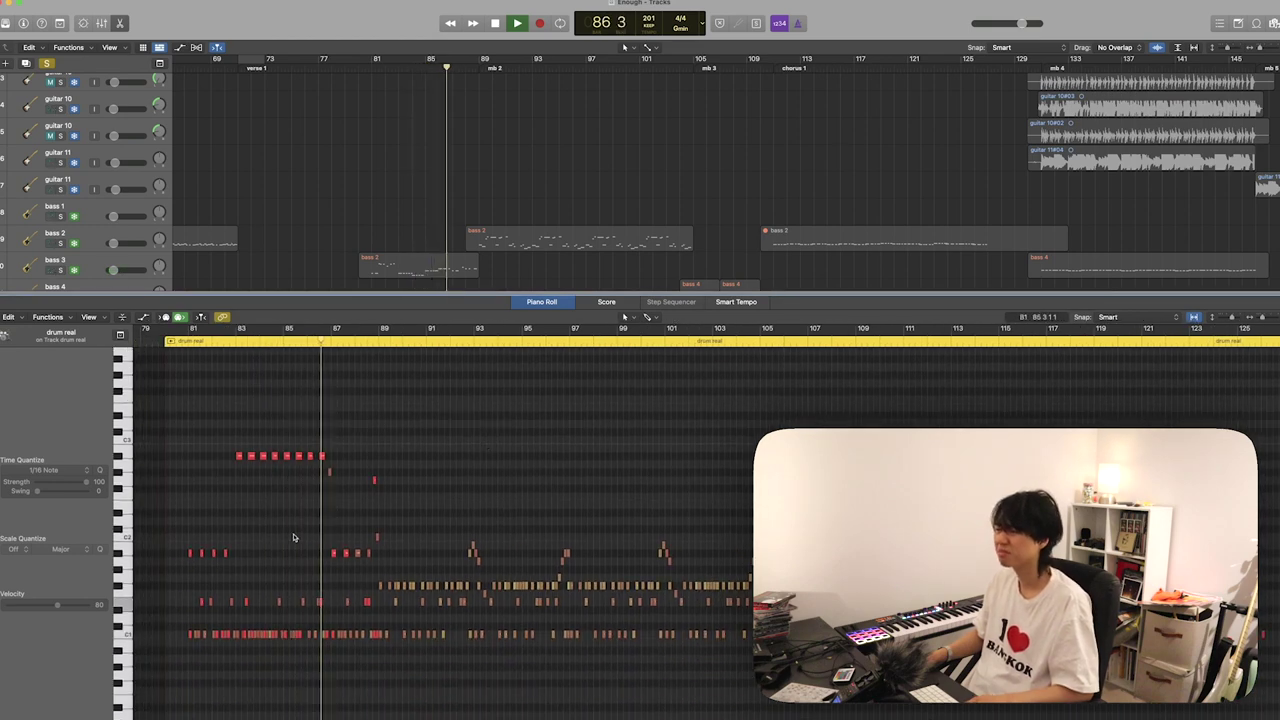
key("p")
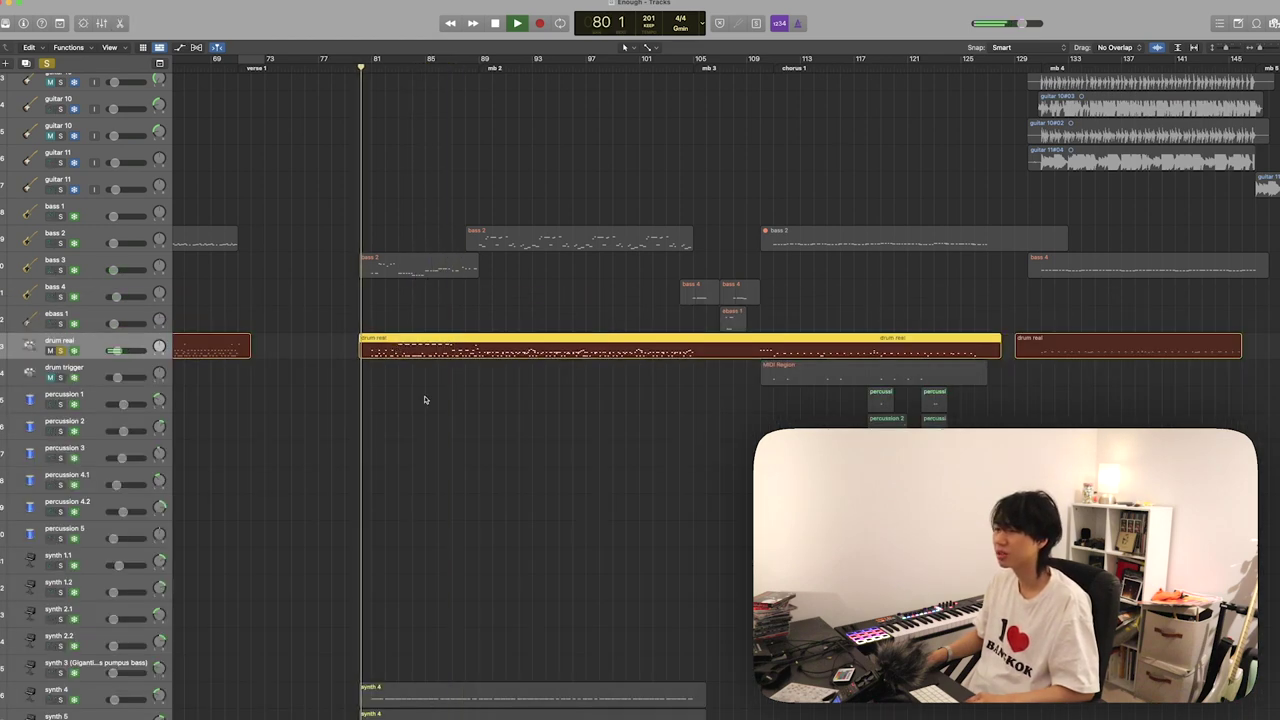
- View the drum real notes in the Piano Roll during solo playback, stop at bar 86 and clear the solo
key("p")
scroll(432, 579, "down", 3)
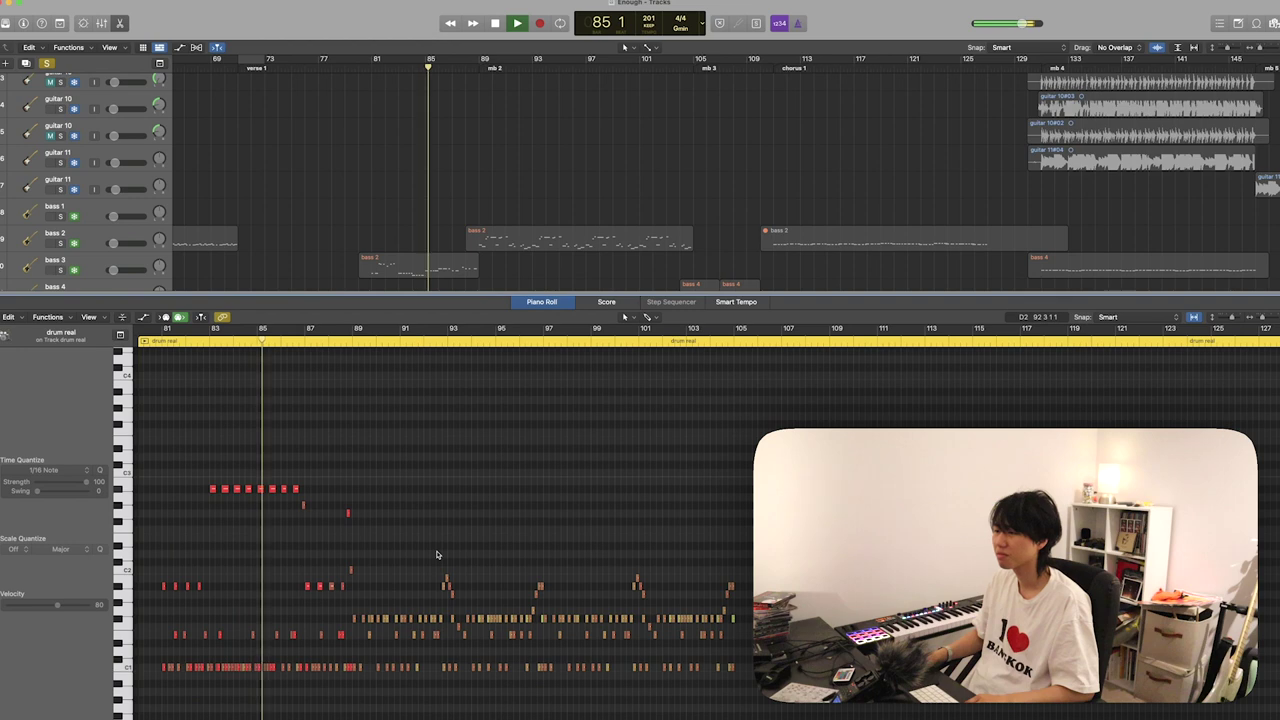
key("p")
- Find the synth tracks below the percussion and select the verse 1 regions on synth 4 and synth 5
scroll(437, 554, "down", 5)
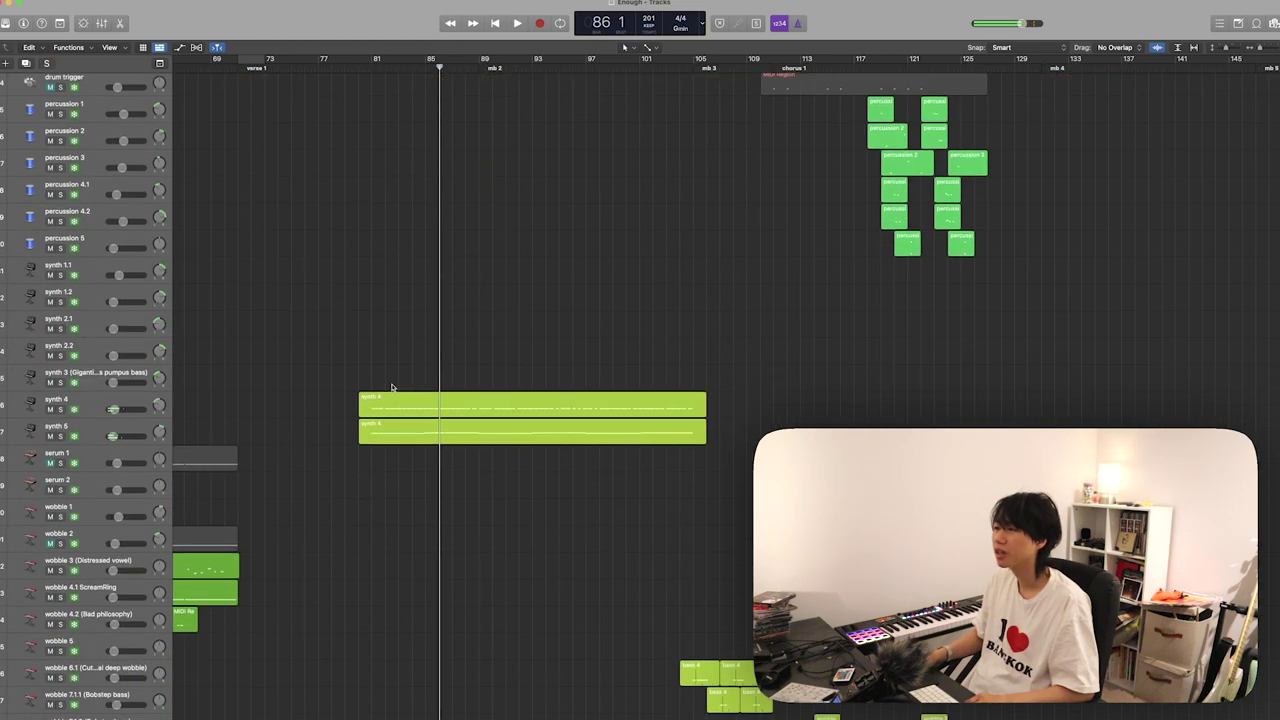
left_click_drag(399, 369, 394, 486)
scroll(394, 487, "down", 1)
scroll(394, 487, "down", 5)
scroll(394, 487, "up", 5)
scroll(394, 487, "up", 2)
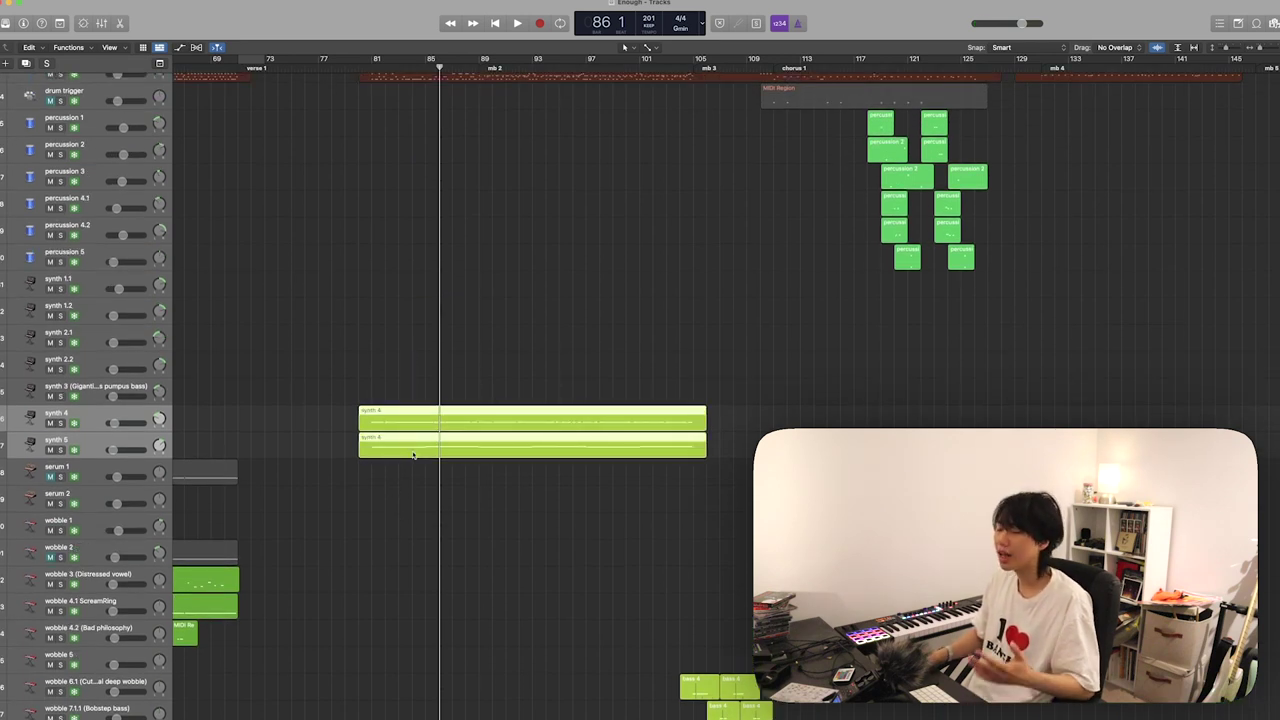
scroll(407, 459, "right", 3)
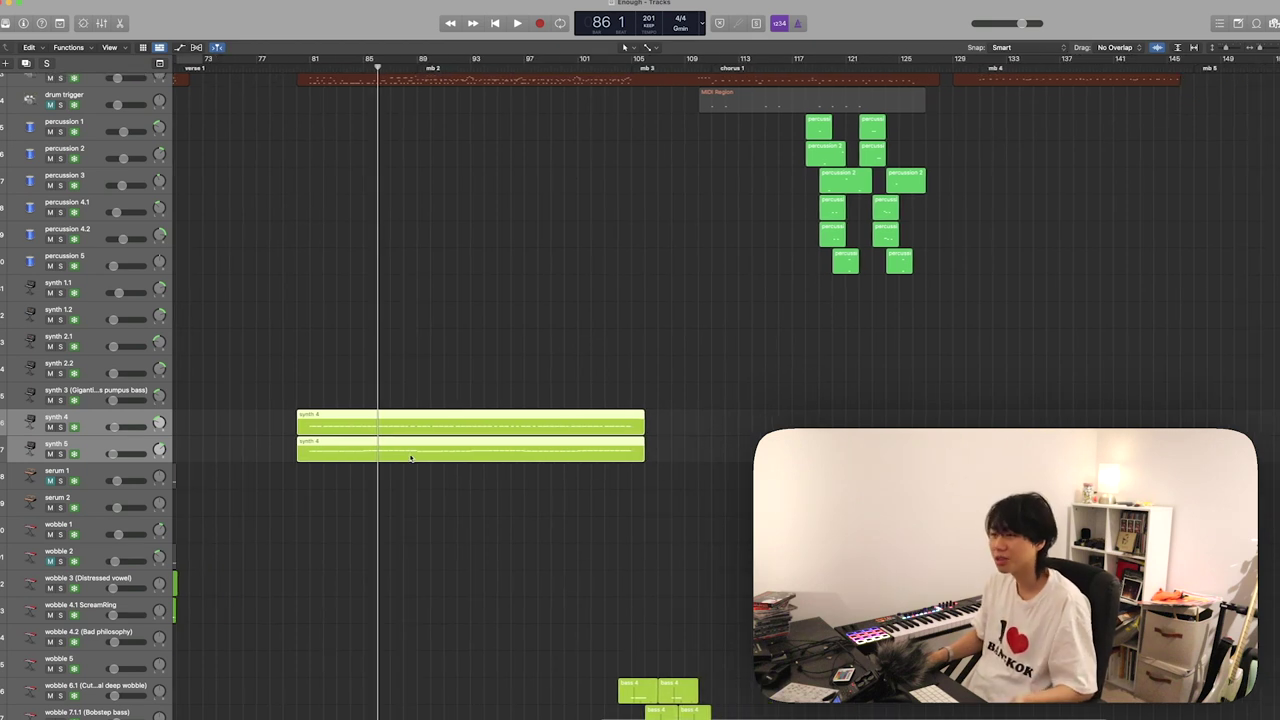
scroll(411, 457, "left", 2)
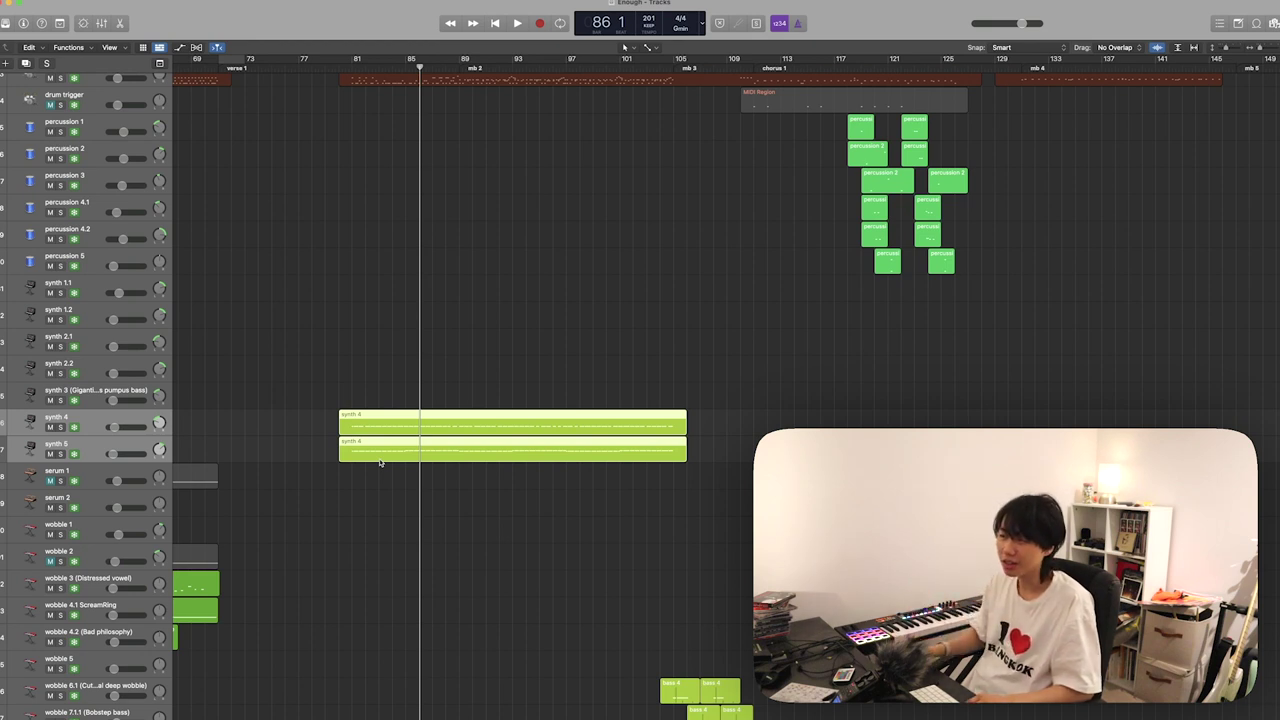
scroll(379, 462, "left", 2)
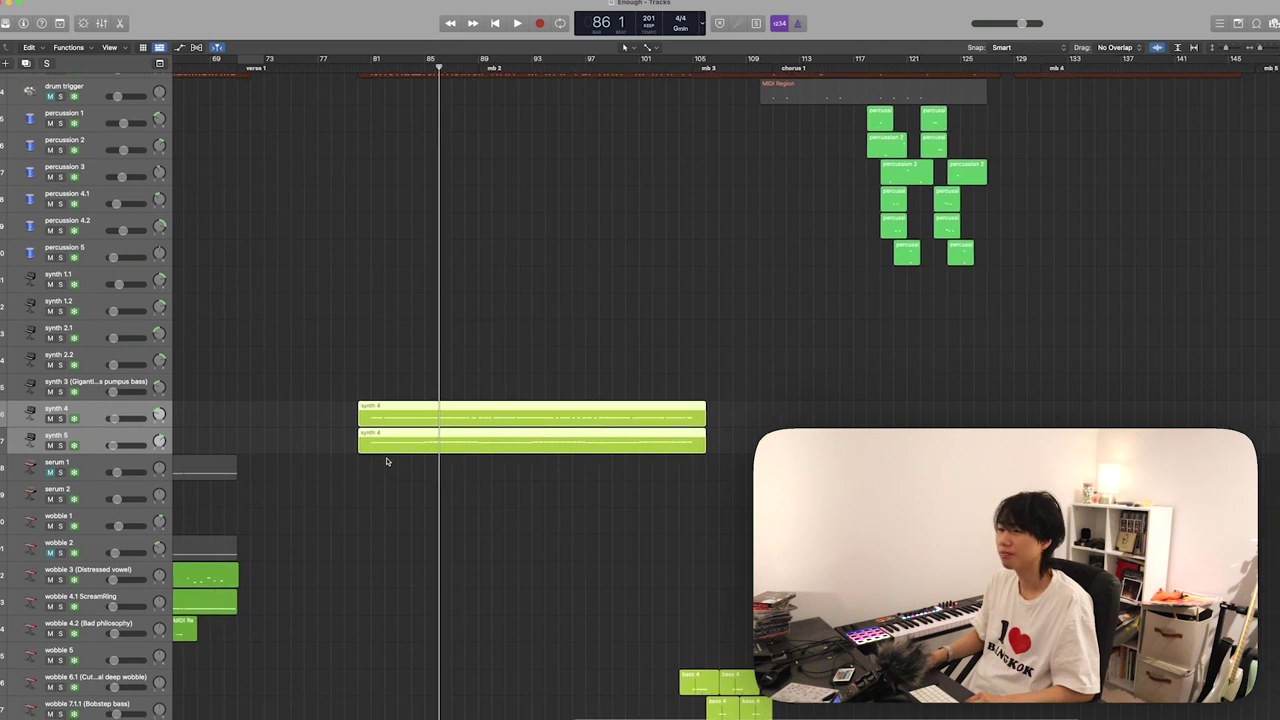
- Play the selected synth 4 and synth 5 regions in solo from their start, stop at bar 84 and clear the solo
key("s")
key("shift+space")
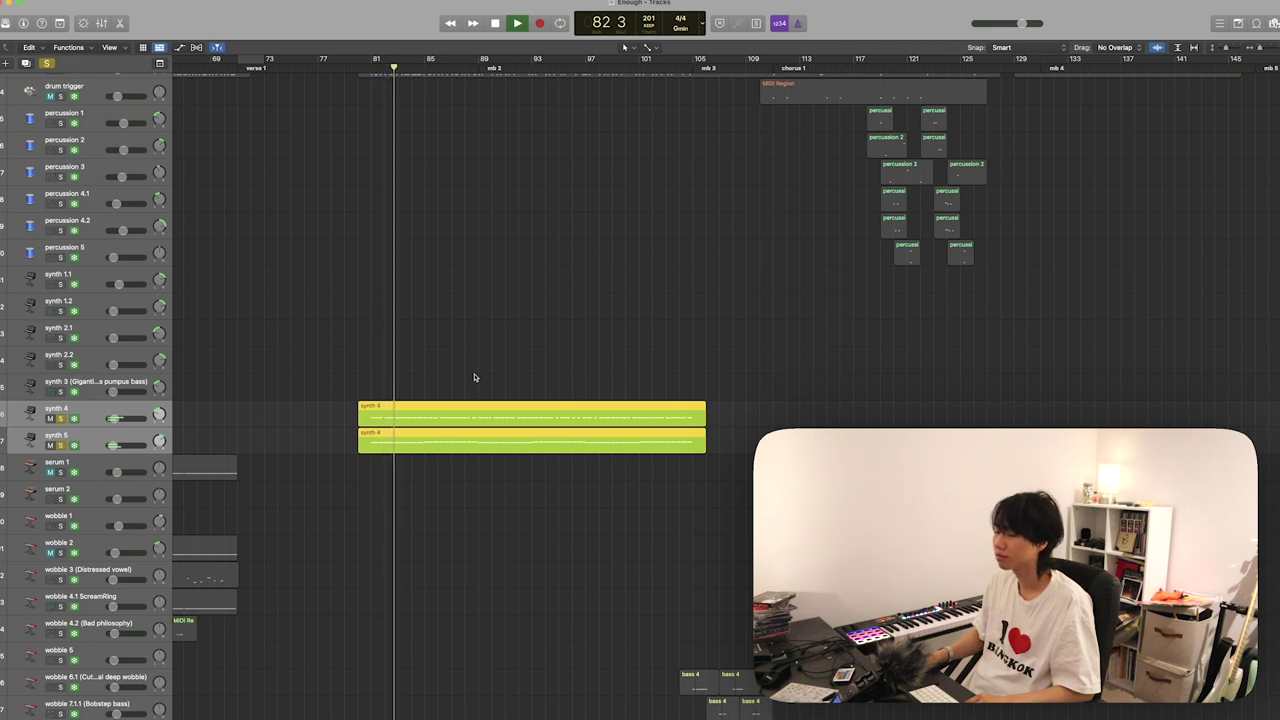
key("space")
key("s")
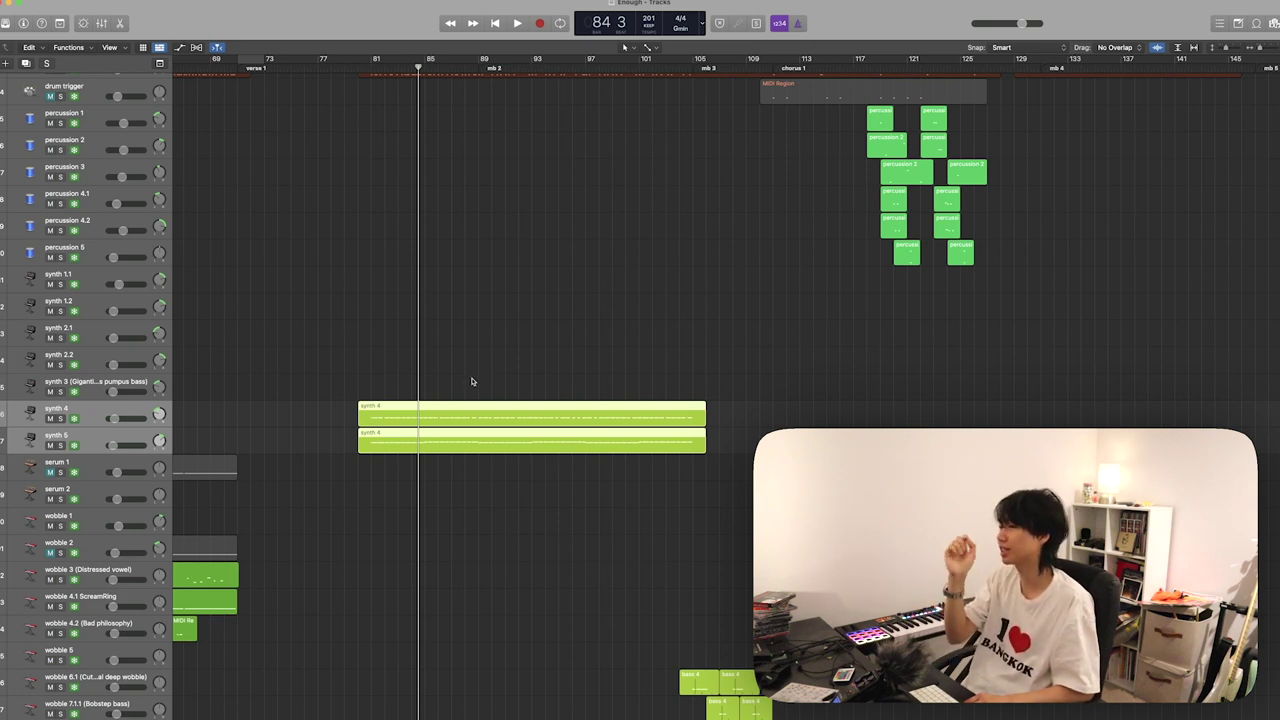
- Audition the synth 4 and synth 5 pair once more in solo, stop at bar 83 and clear the solo
key("shift+space")
key("s")
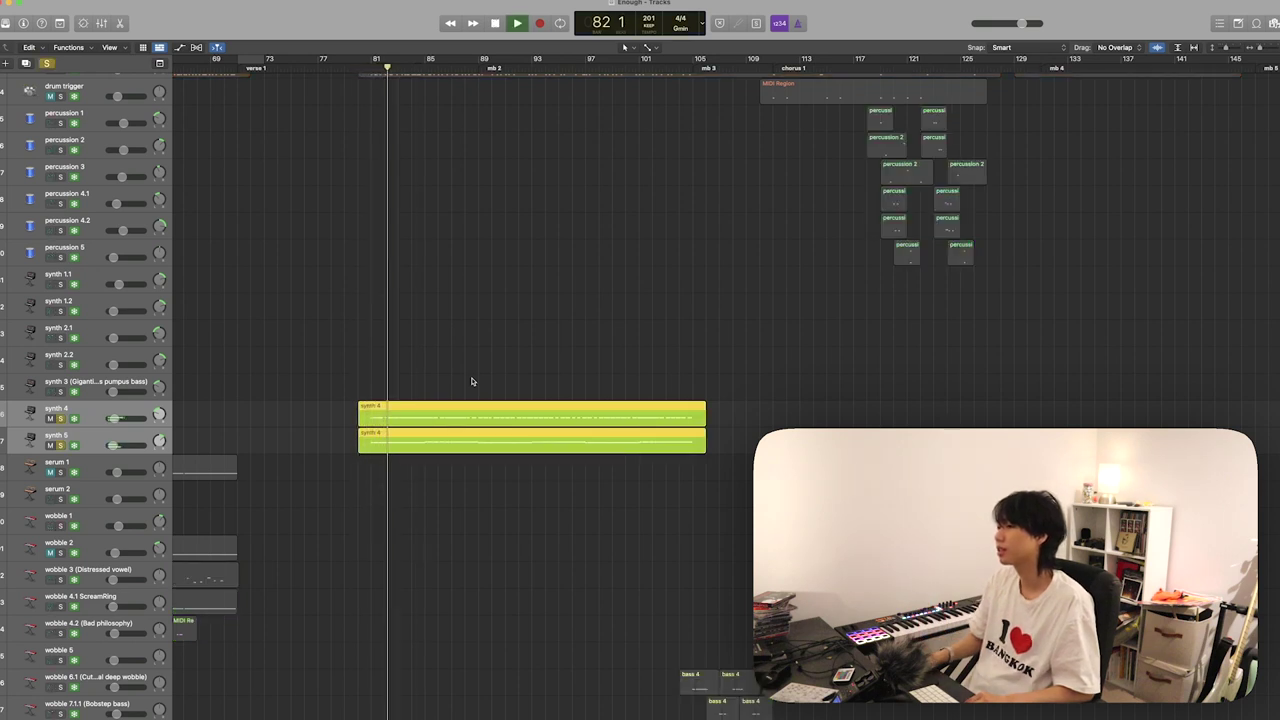
key("space")
key("s")
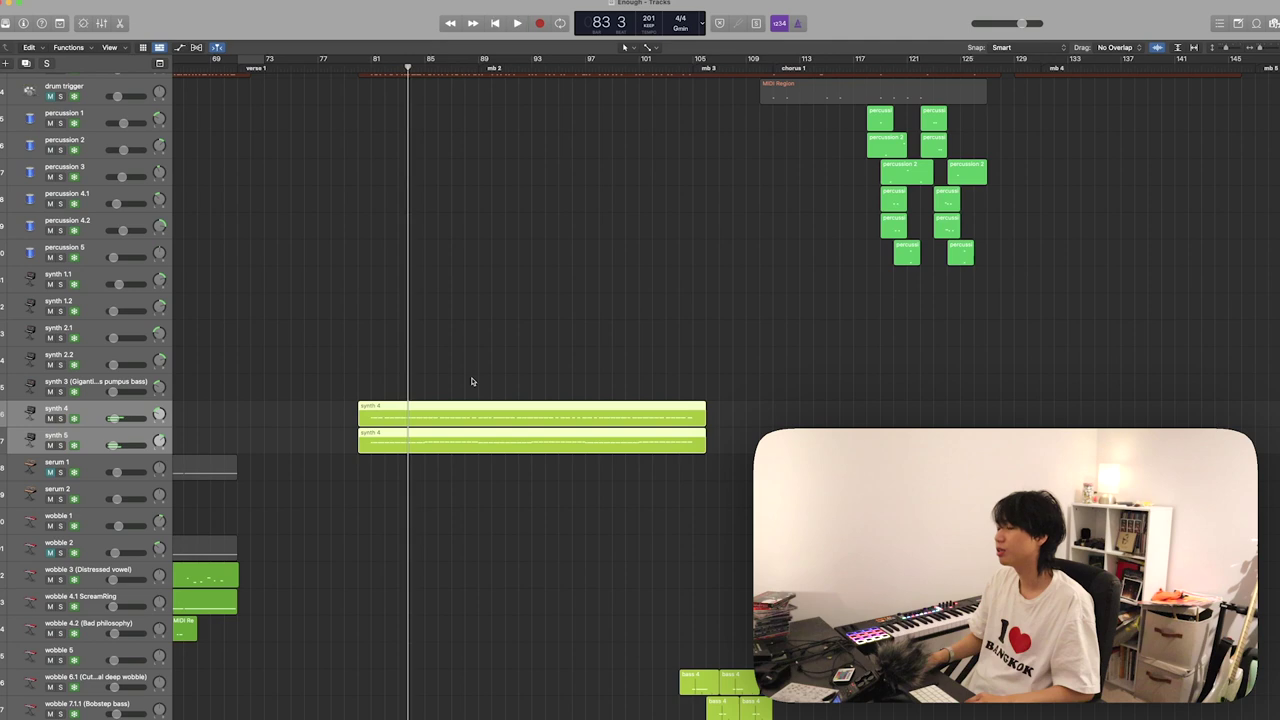
- Look through the remaining vocal tracks and play the mix over the short vocal 2#03 region, stopping around bar 86
scroll(472, 381, "down", 5)
scroll(472, 381, "down", 15)
scroll(472, 381, "down", 15)
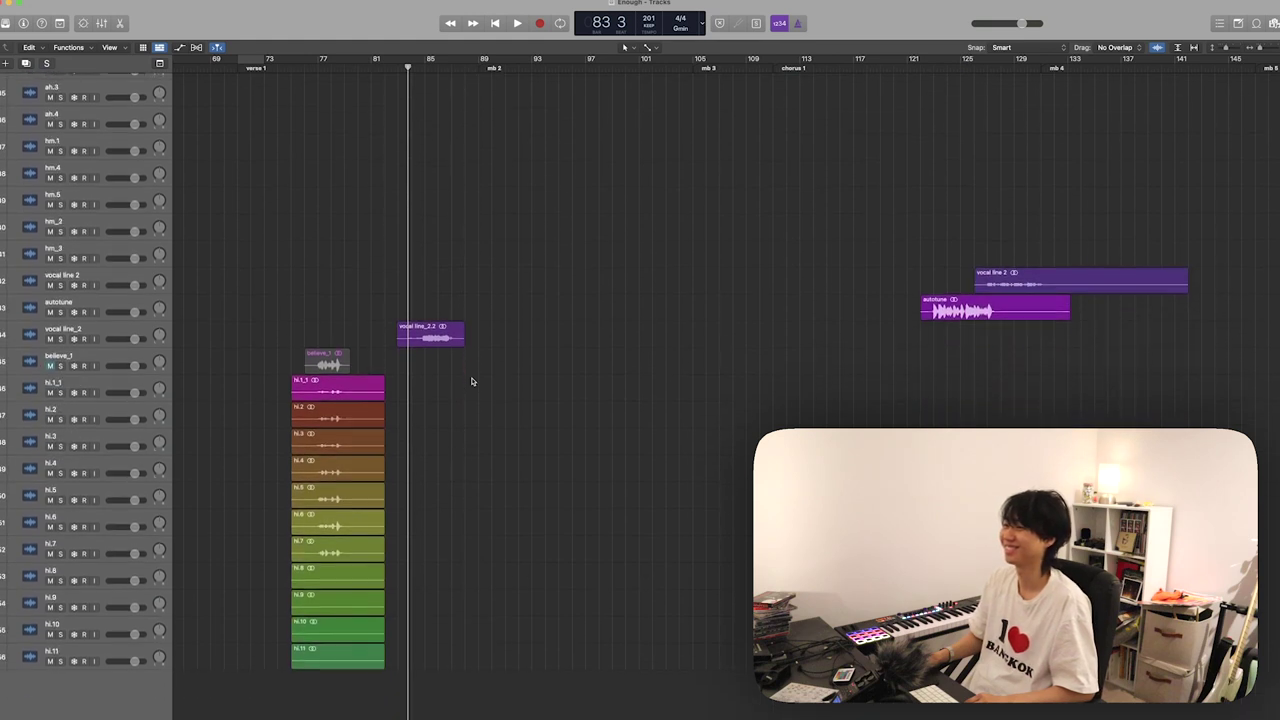
scroll(468, 300, "down", 10)
key("space")
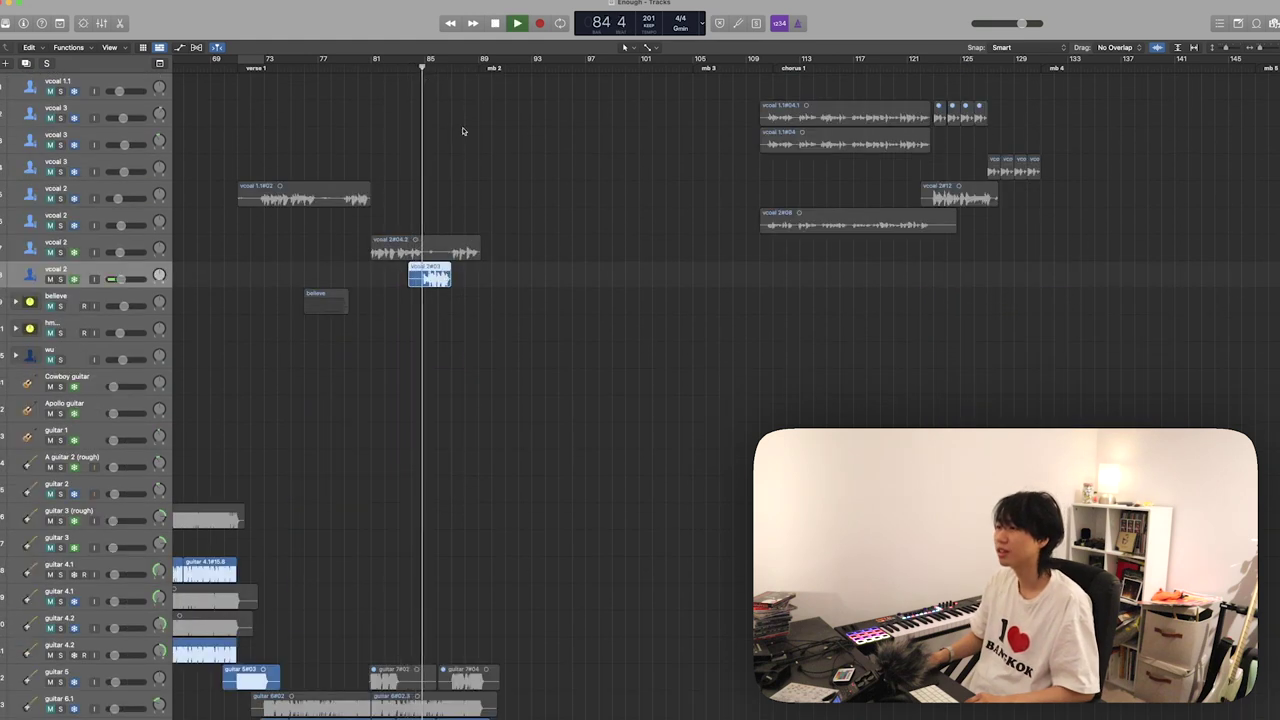
scroll(373, 283, "left", 2)
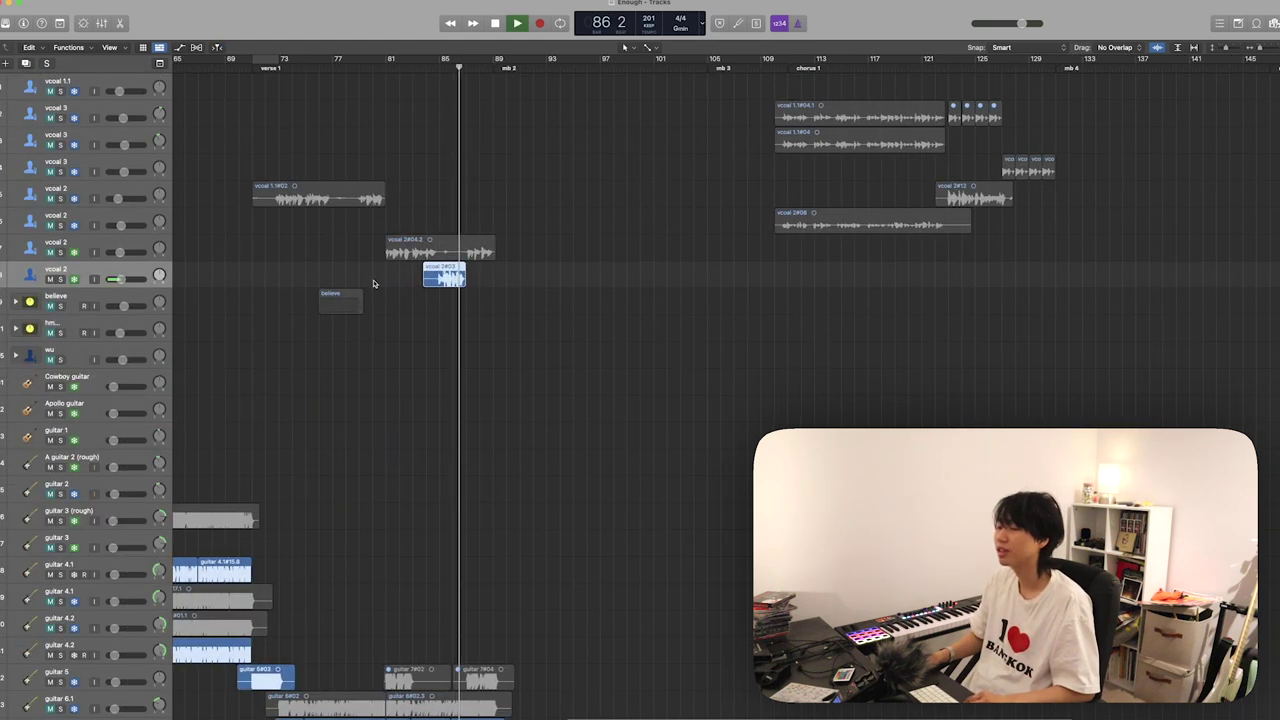
key("space")
- Show the Mixer and play the vocal 2#03 region in solo from bar 84 with its track's plug-ins bypassed
key("x")
left_click(428, 67)
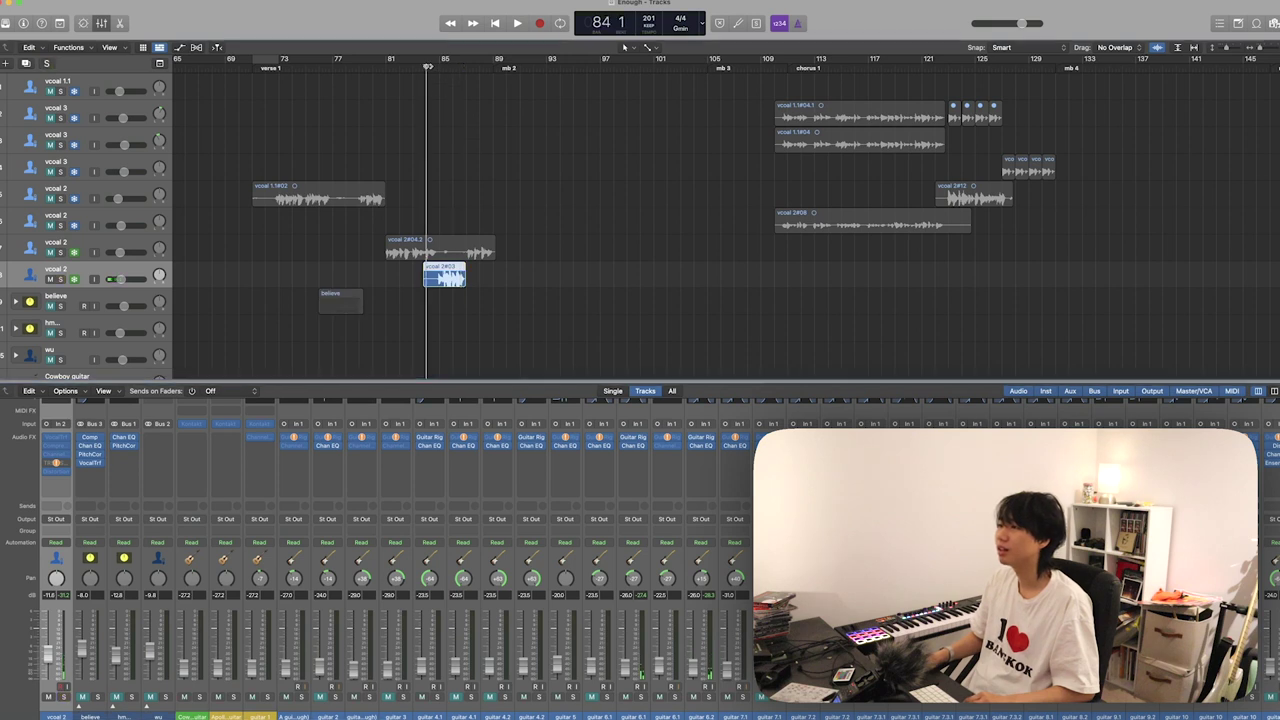
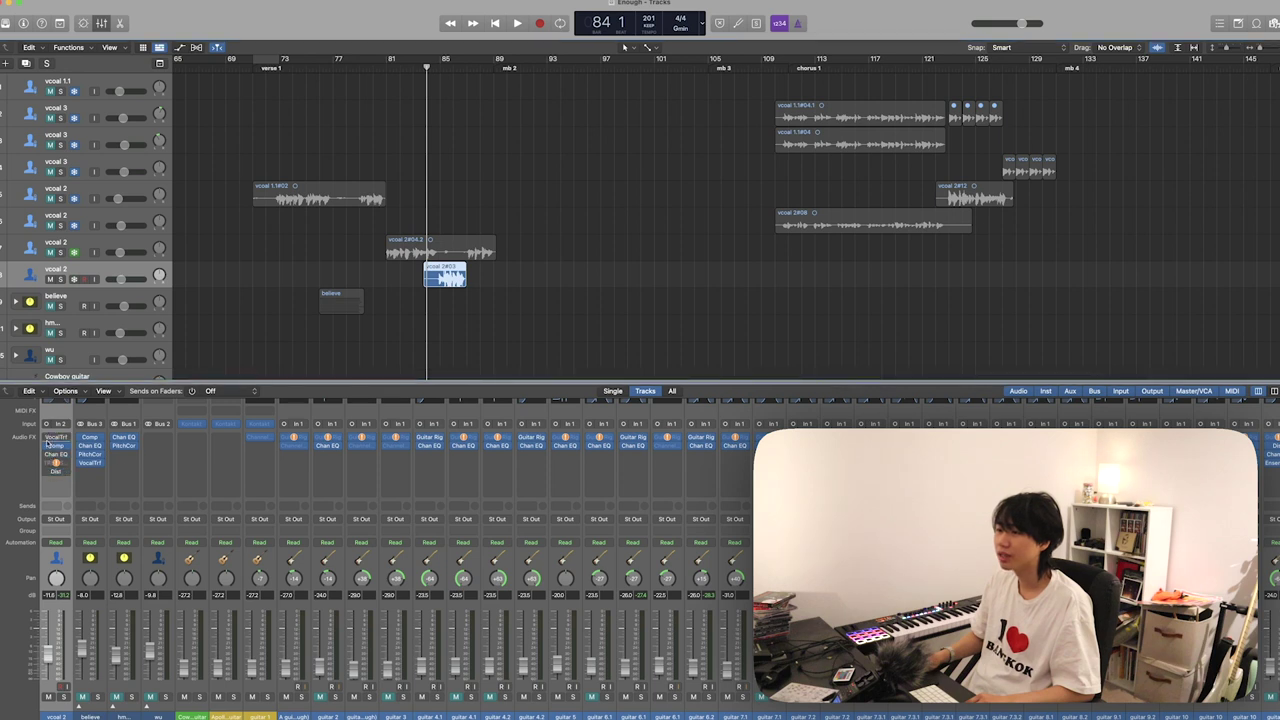
key("space")
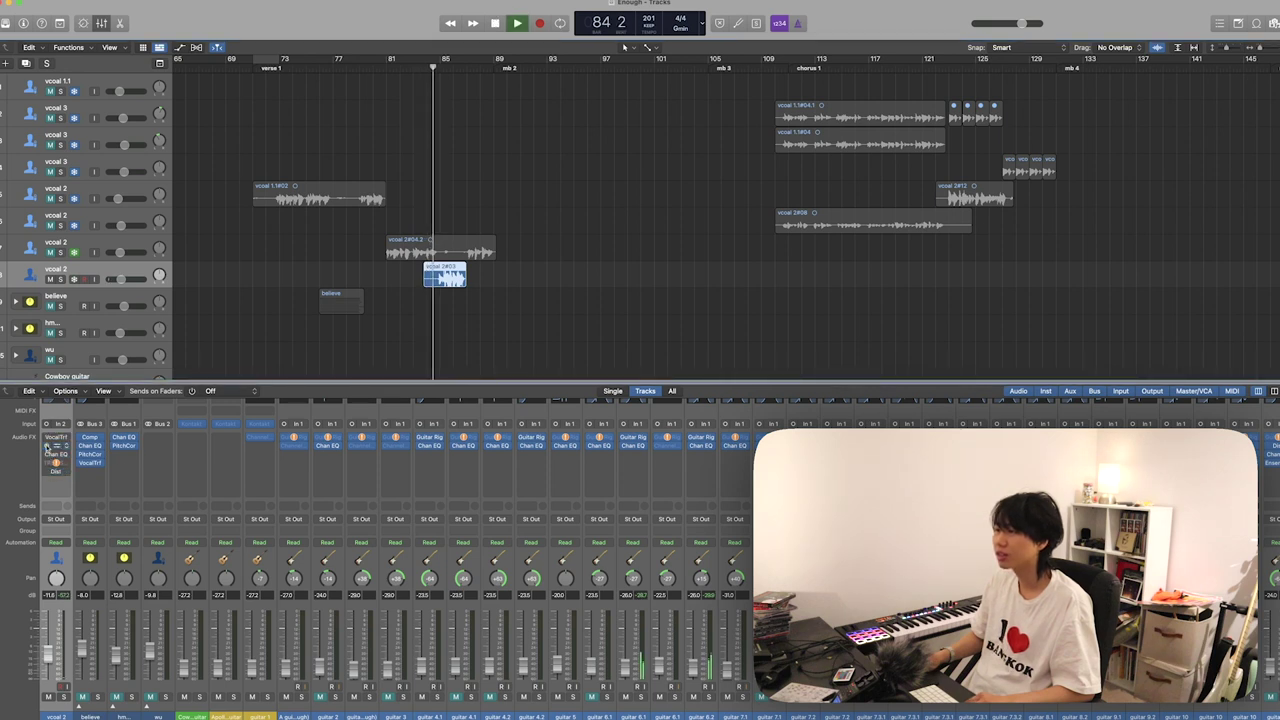
key("s")
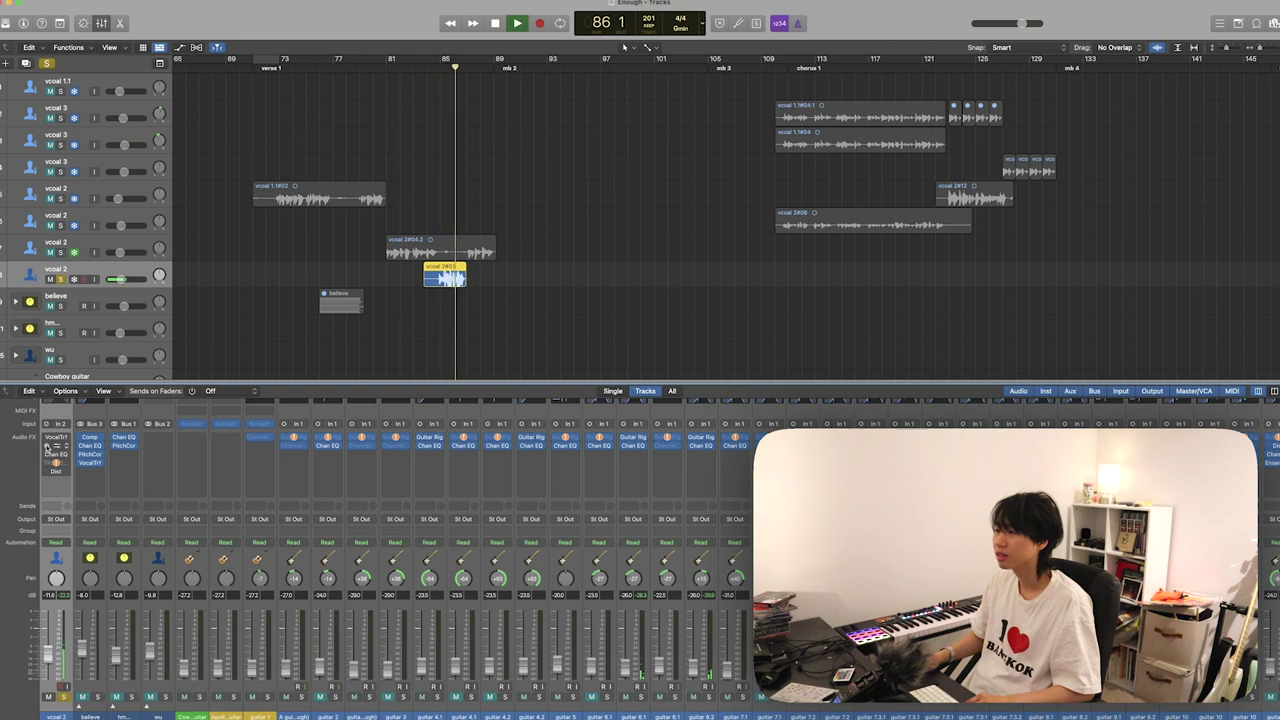
key("space")
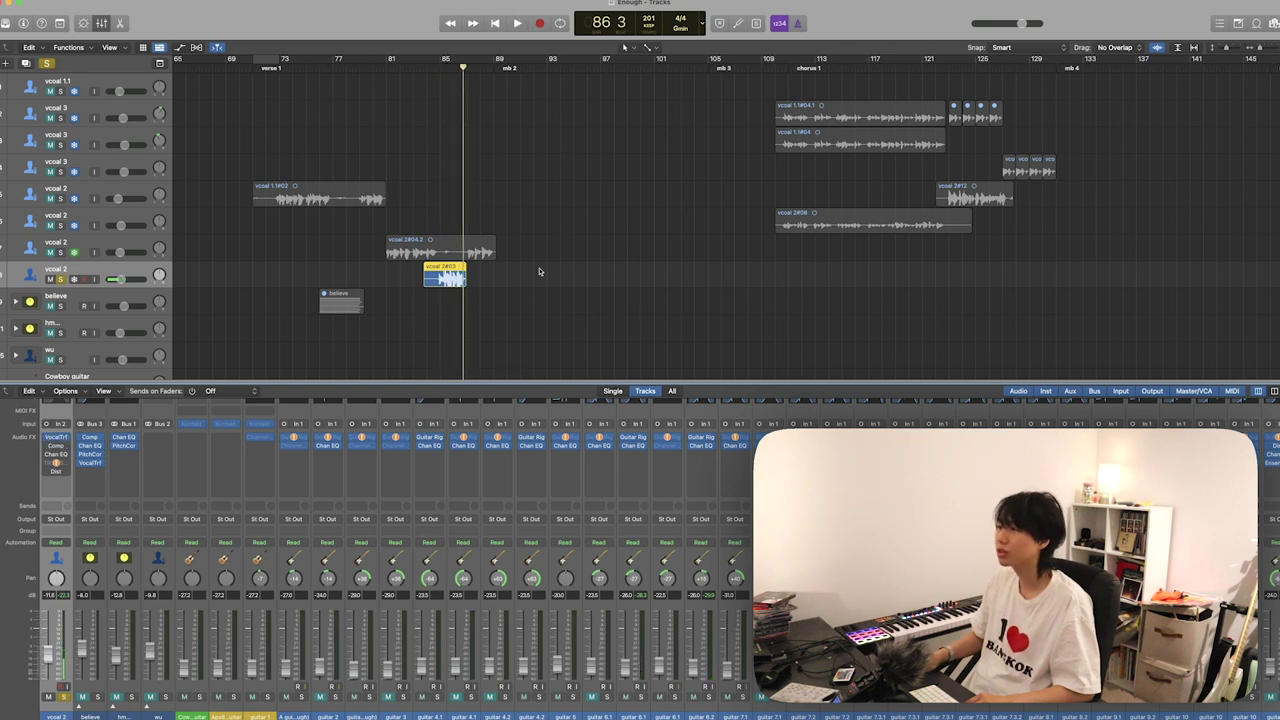
- Re-enable the Comp, Chan EQ and Dist plug-ins on the soloed vocal 2 track in stages, replaying the phrase between changes
key("space")
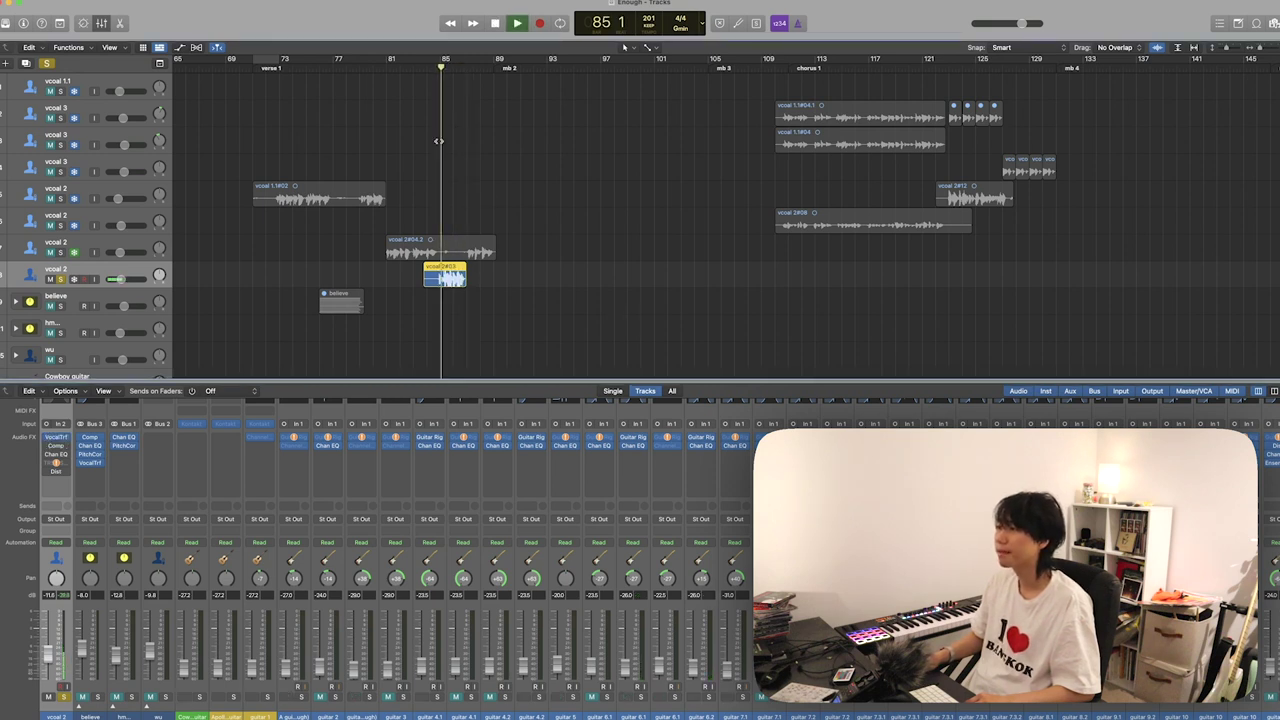
key("space")
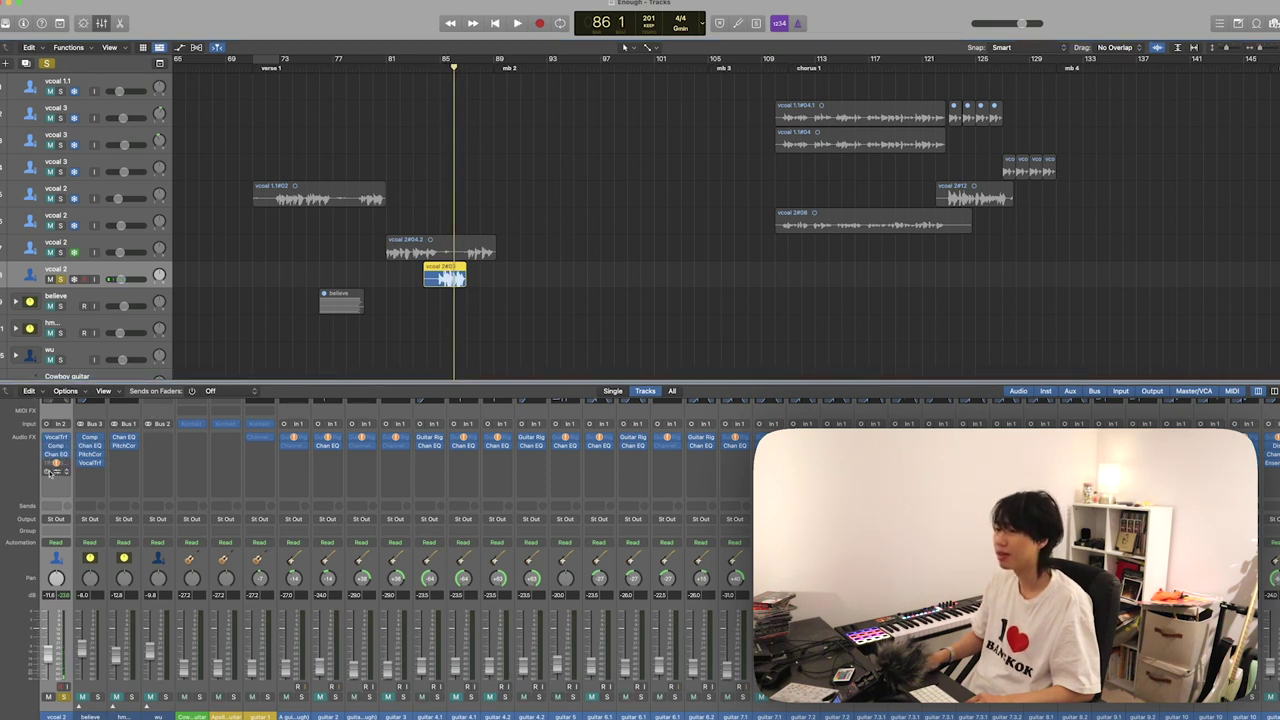
key("comma")
key("space")
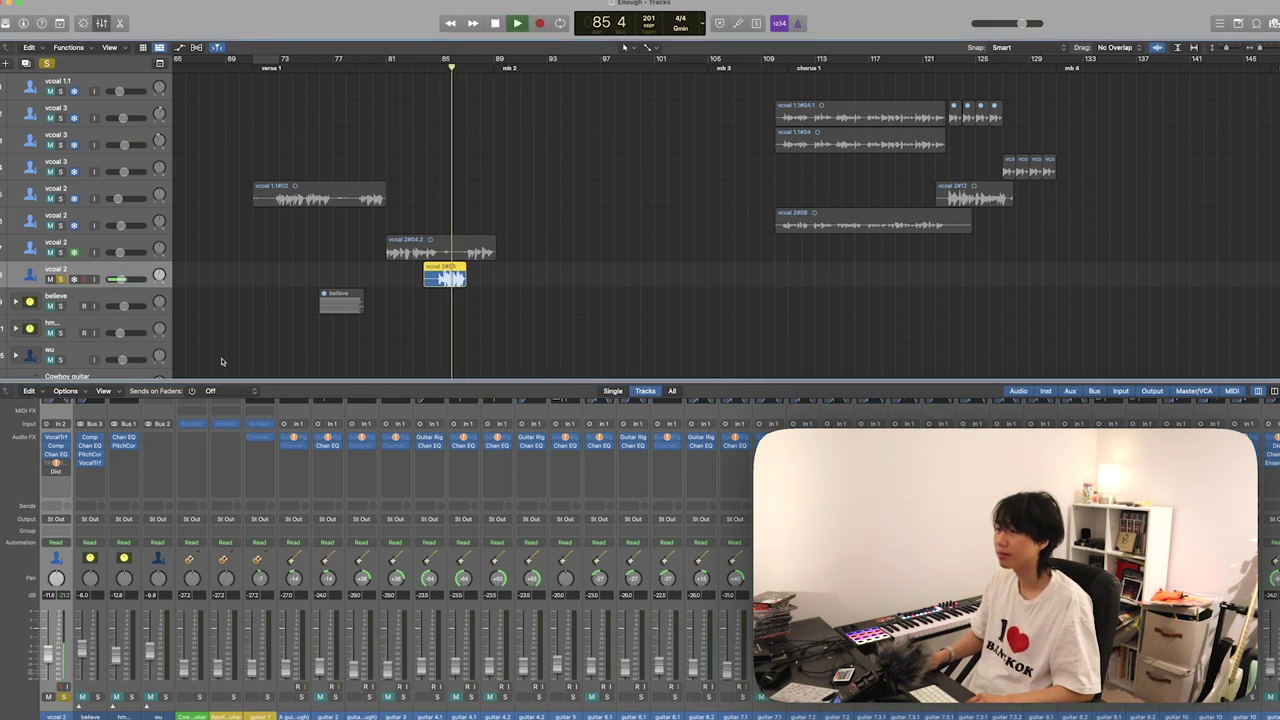
key("space")
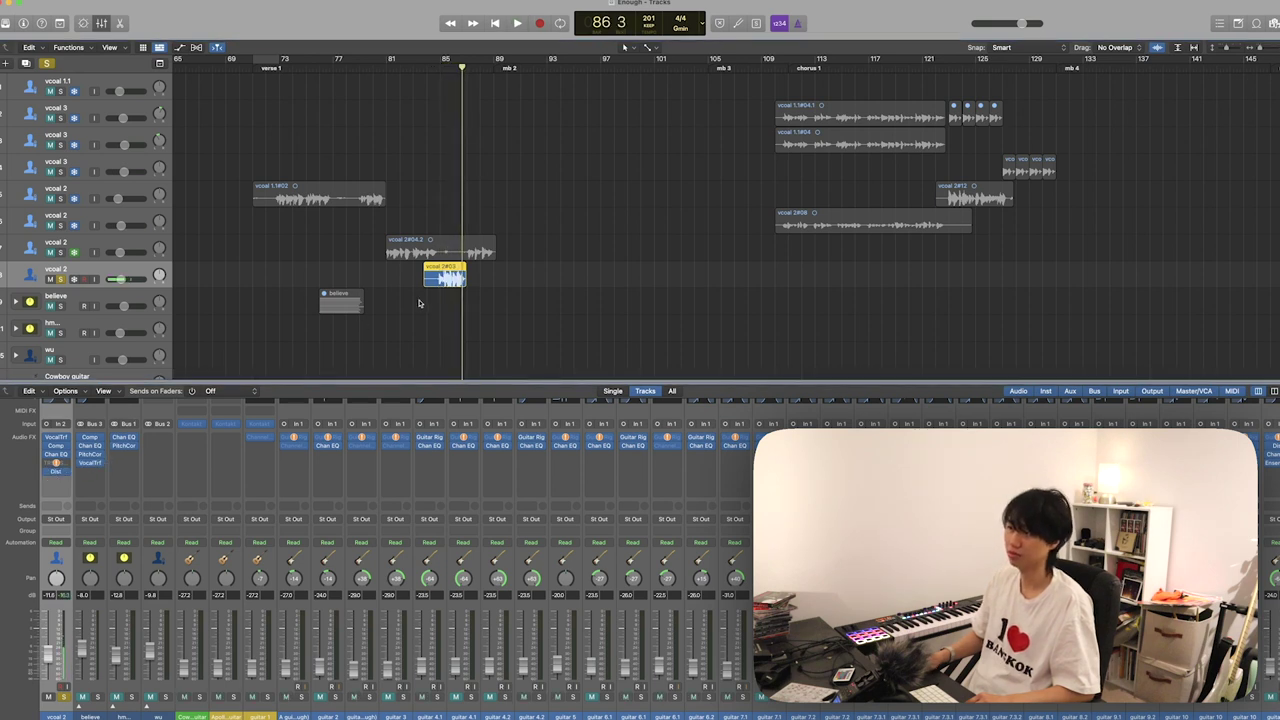
- Play the soloed vocal 2 track from bar 85 with its effects on, hide the Mixer, stop at bar 87 and clear the solo
left_click_drag(464, 63, 442, 69)
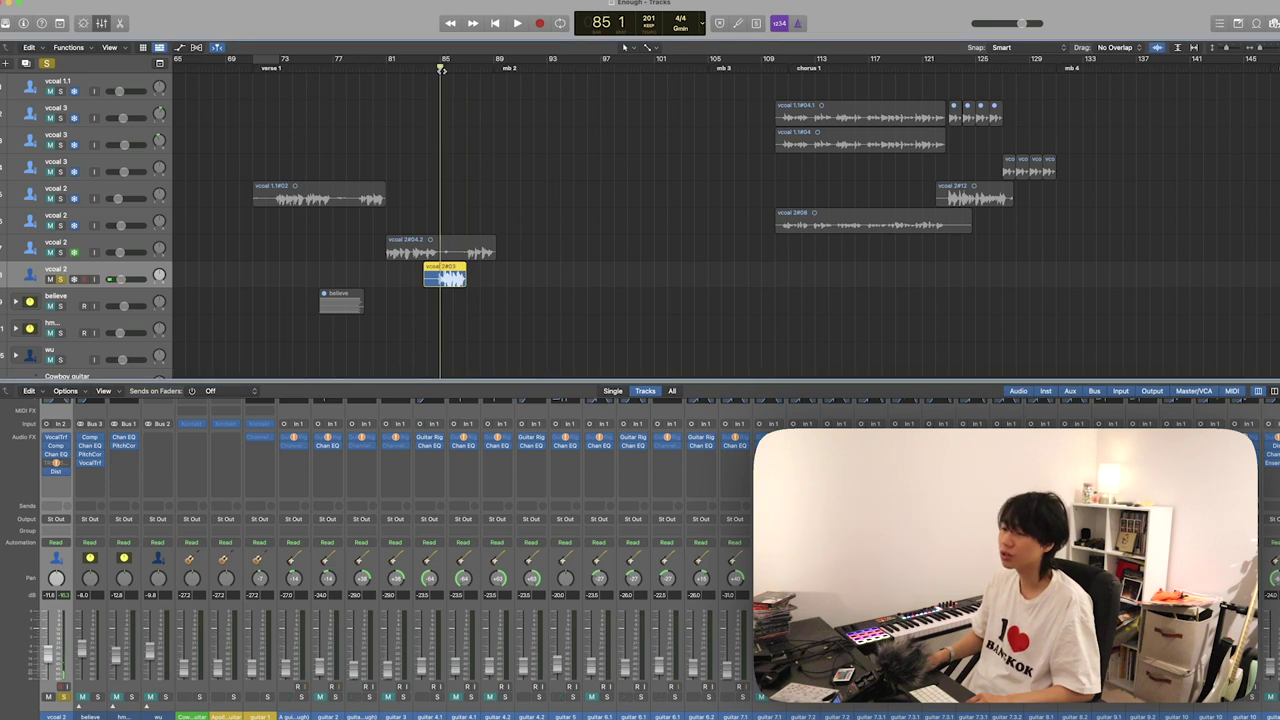
key("space")
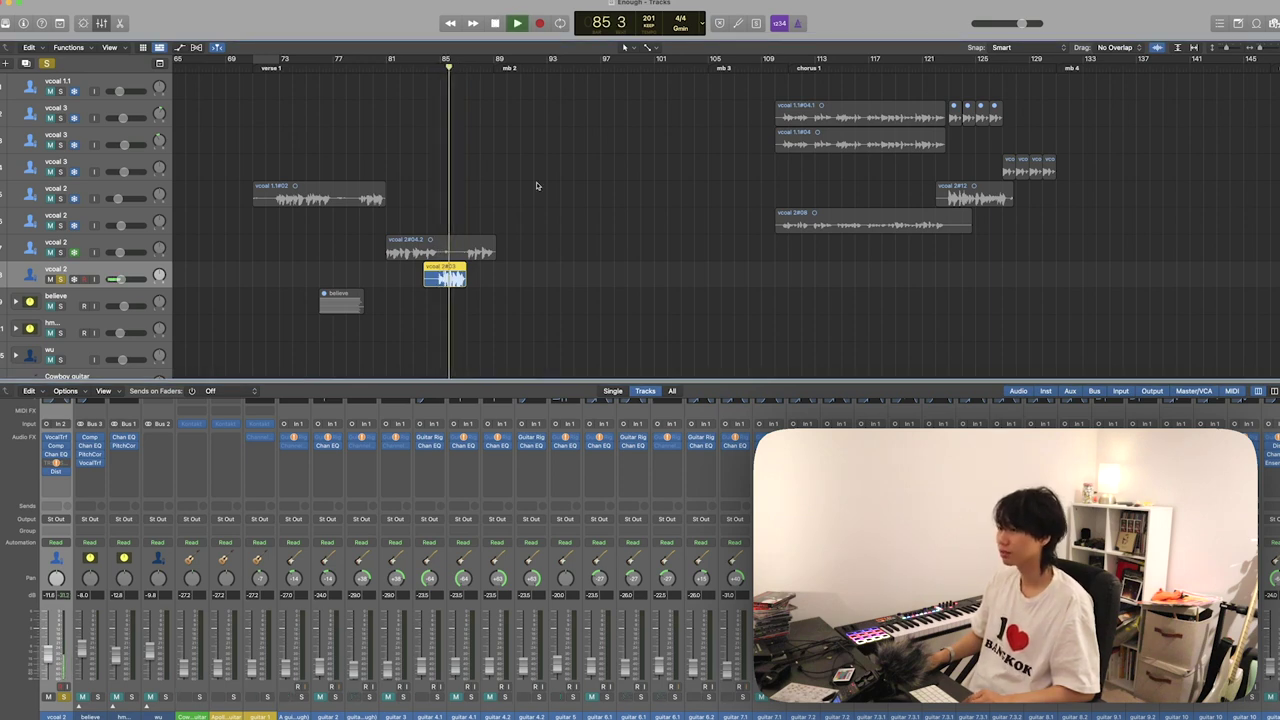
key("x")
key("space")
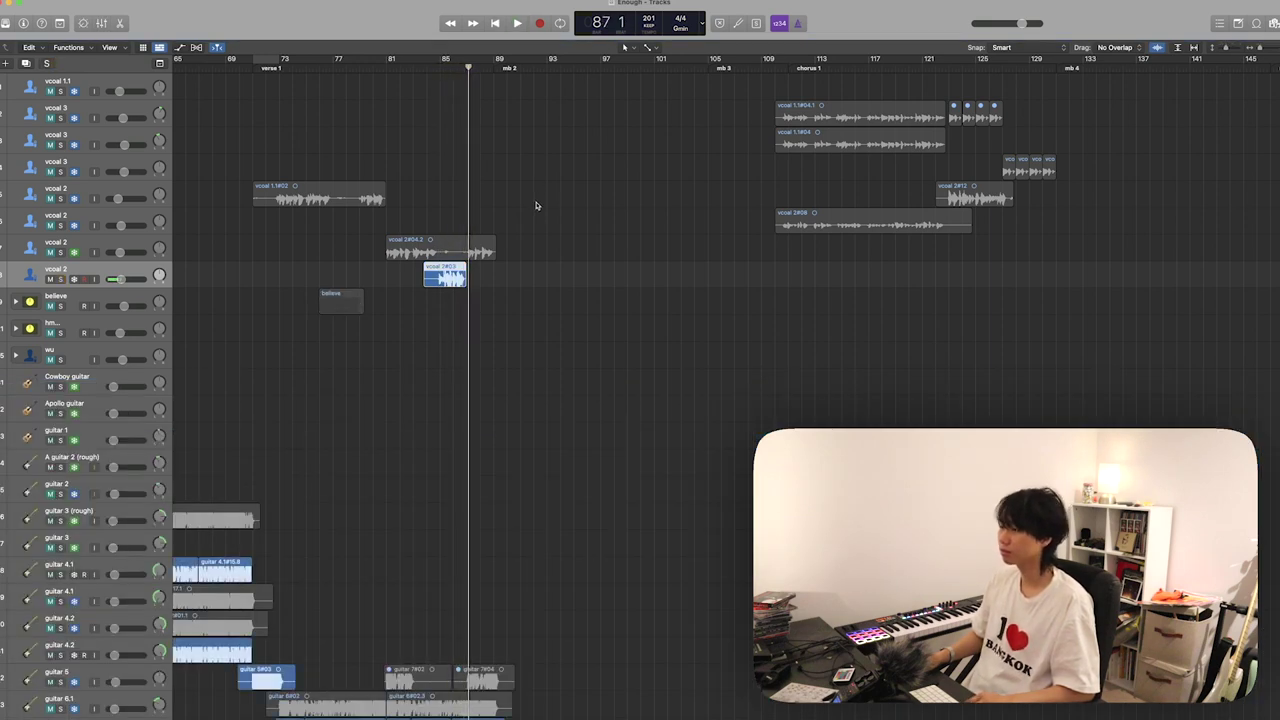
- Play the mix into the mk 2 section while looking over its guitar, bass and drum regions, and stop at bar 95
scroll(536, 205, "down", 6)
scroll(536, 205, "down", 10)
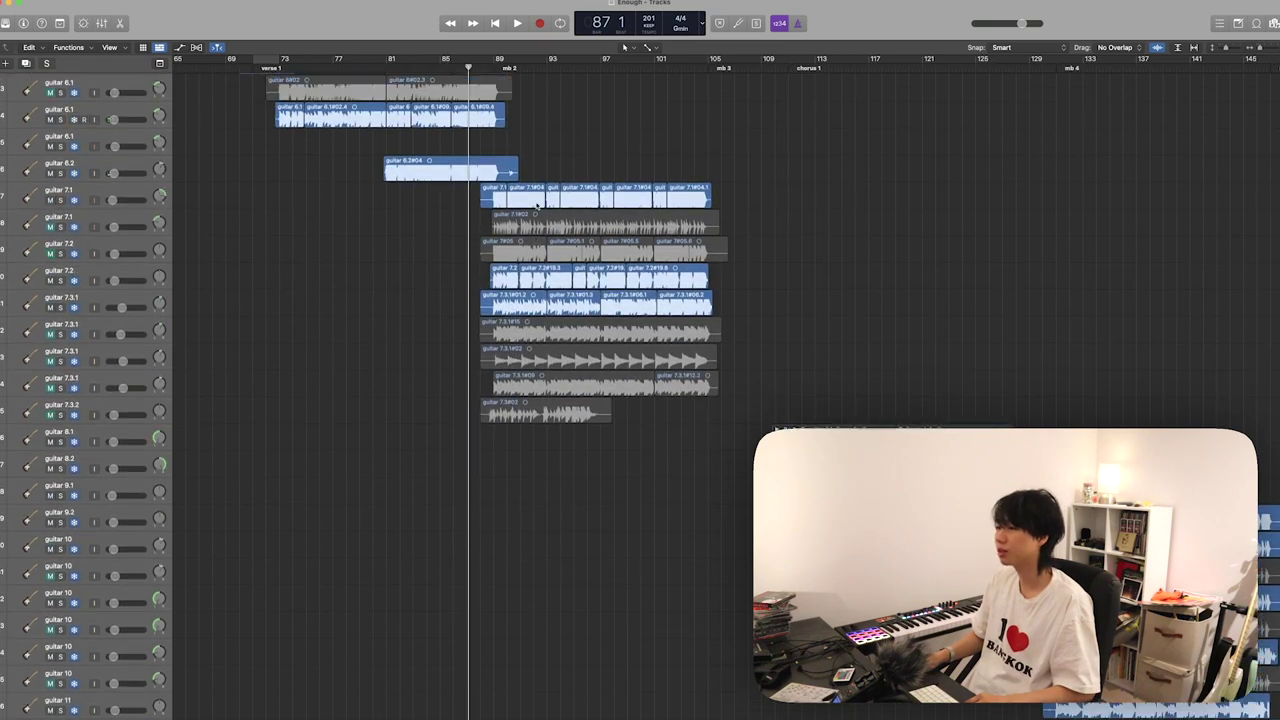
scroll(536, 205, "up", 4)
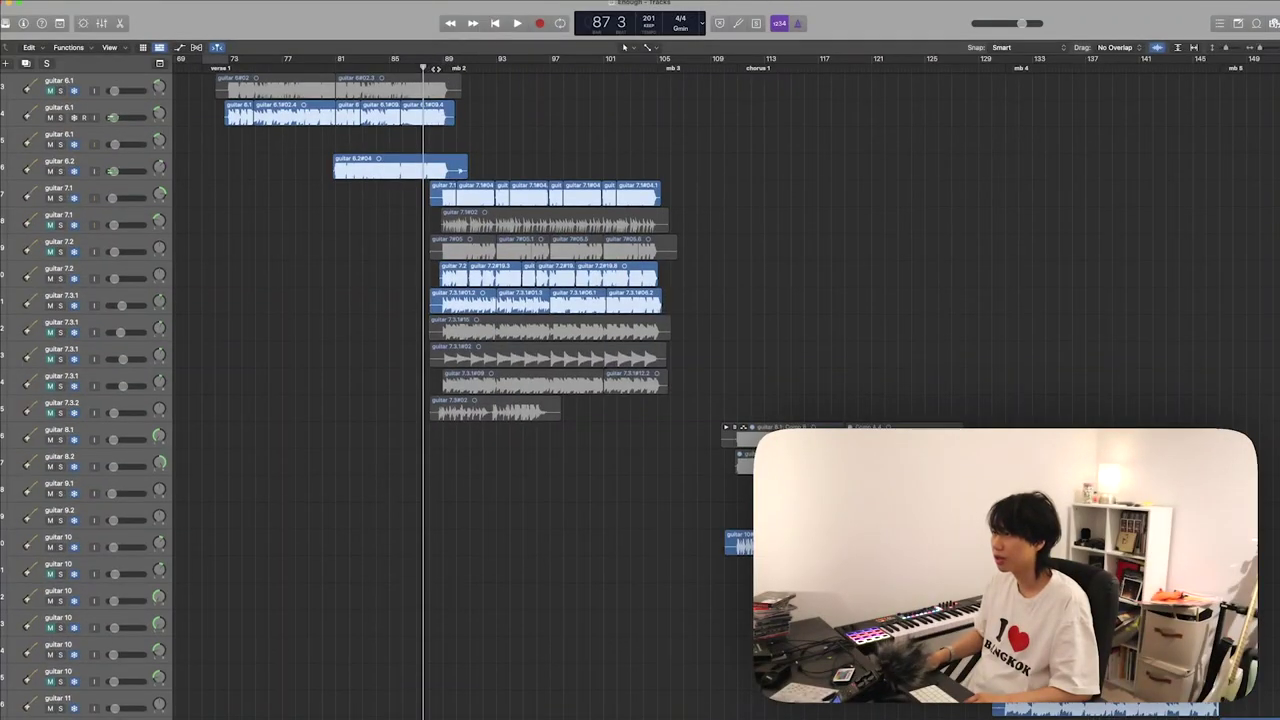
scroll(719, 191, "right", 3)
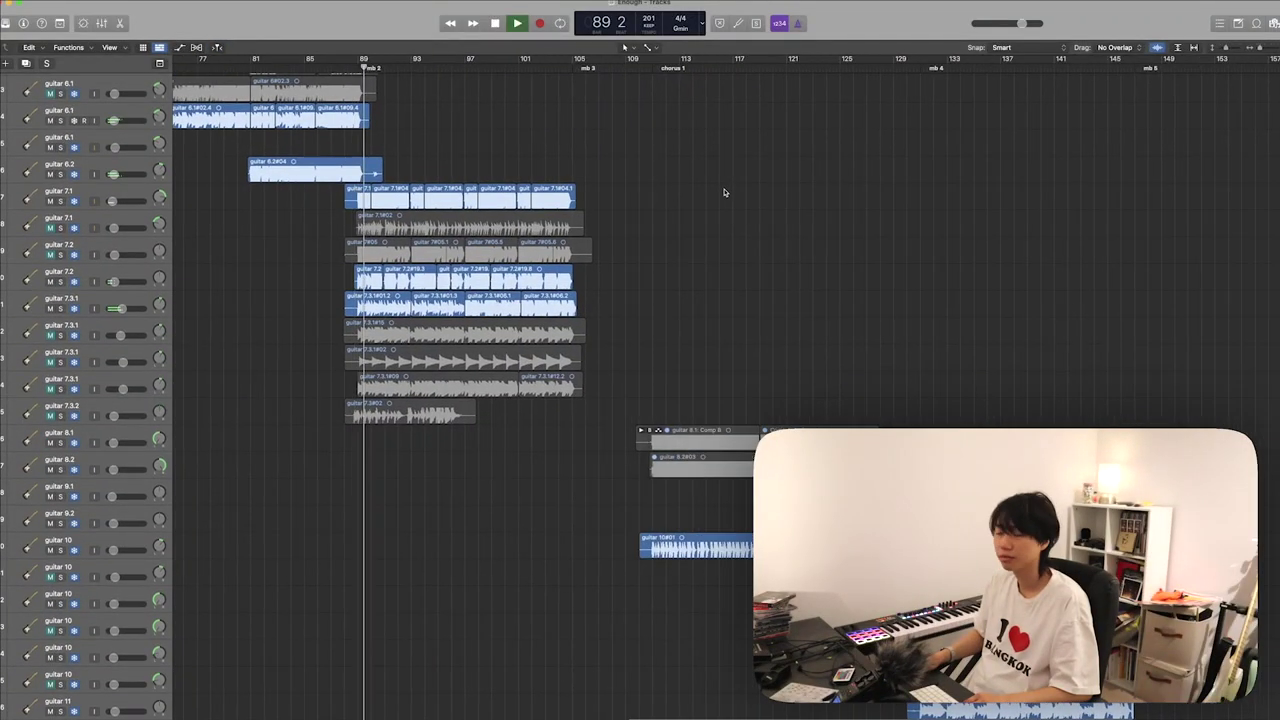
scroll(720, 191, "down", 8)
scroll(725, 192, "down", 3)
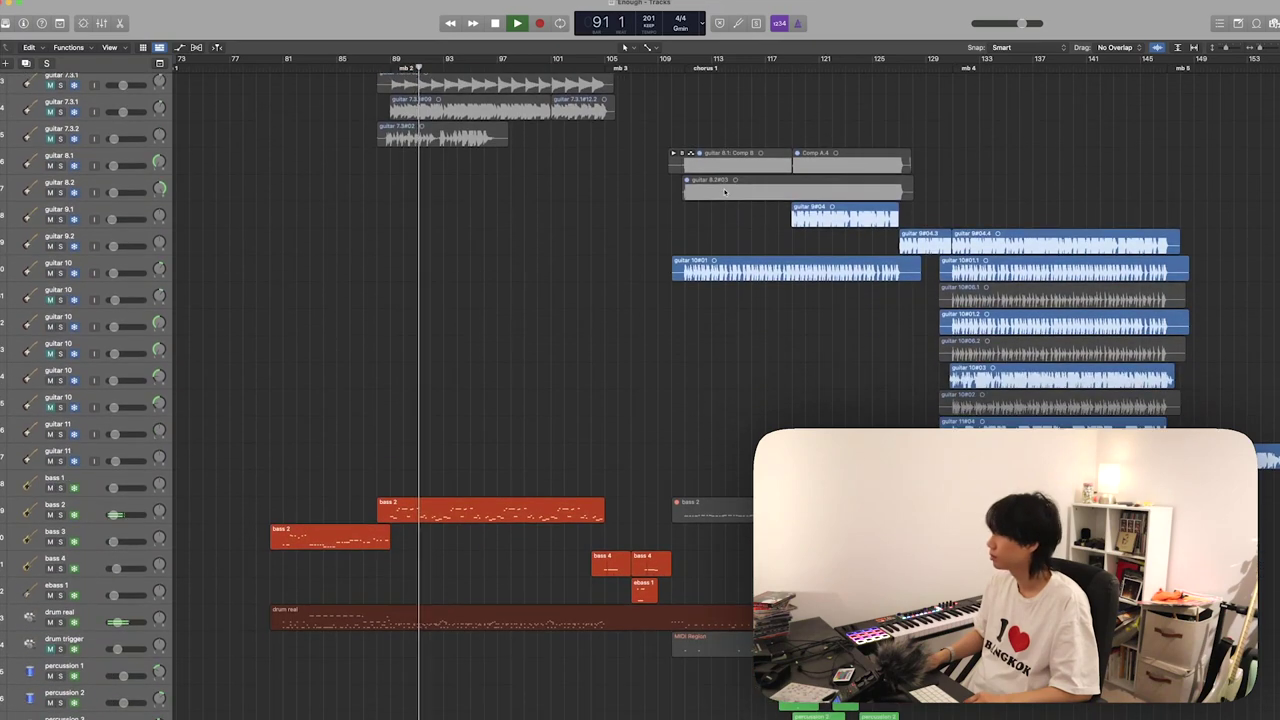
scroll(632, 286, "down", 2)
scroll(630, 289, "right", 1)
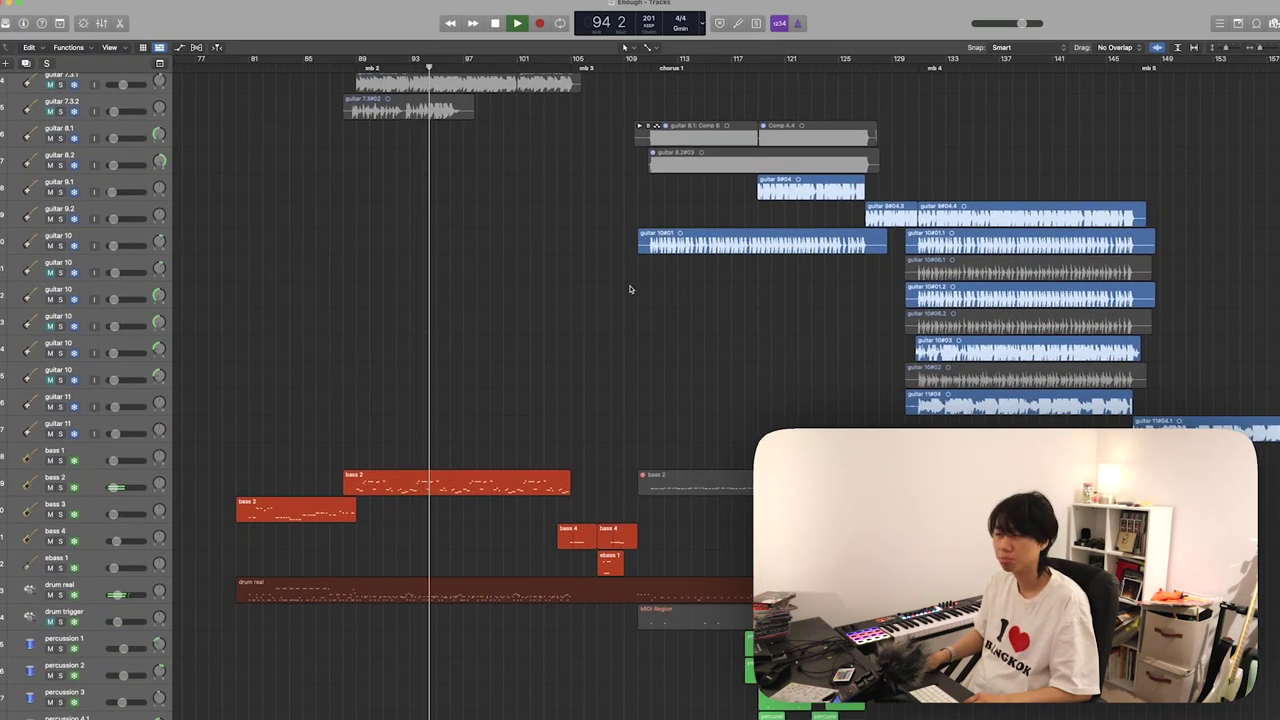
key("space")
- Solo the first guitar 7.3.1 track and play it from the start of the mk 2 section
scroll(630, 289, "up", 10)
scroll(630, 289, "down", 8)
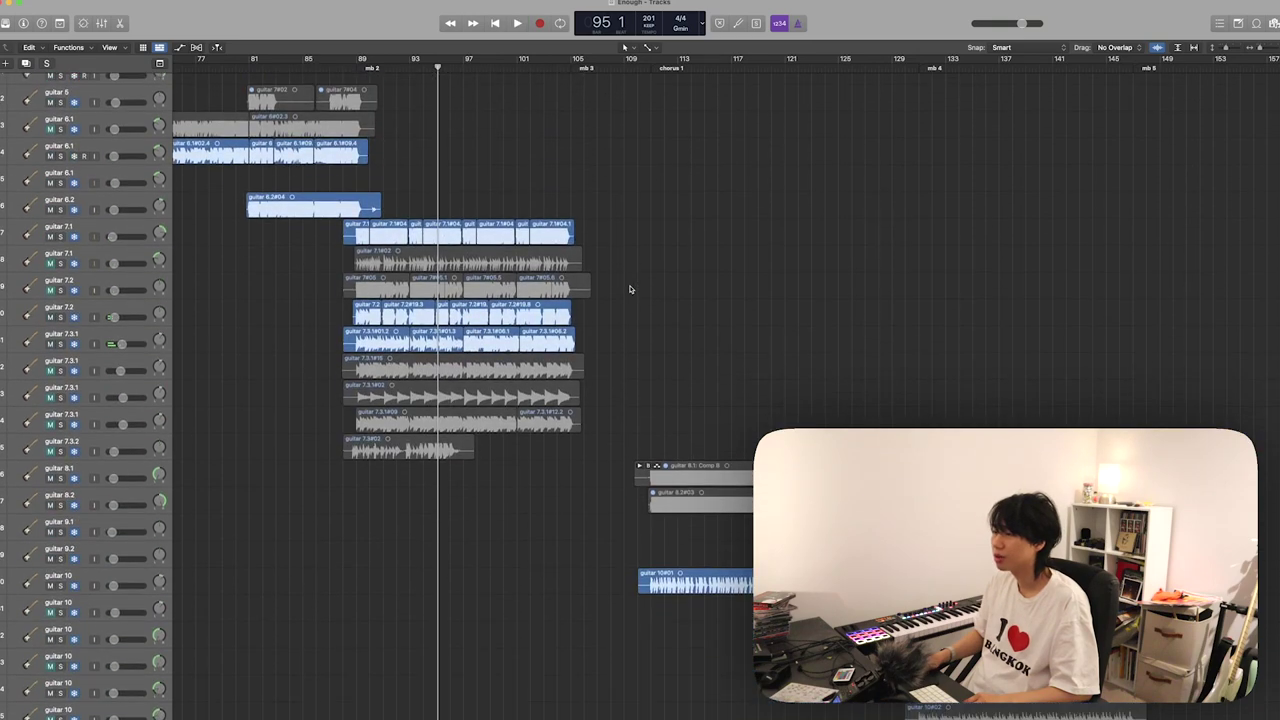
scroll(630, 289, "up", 3)
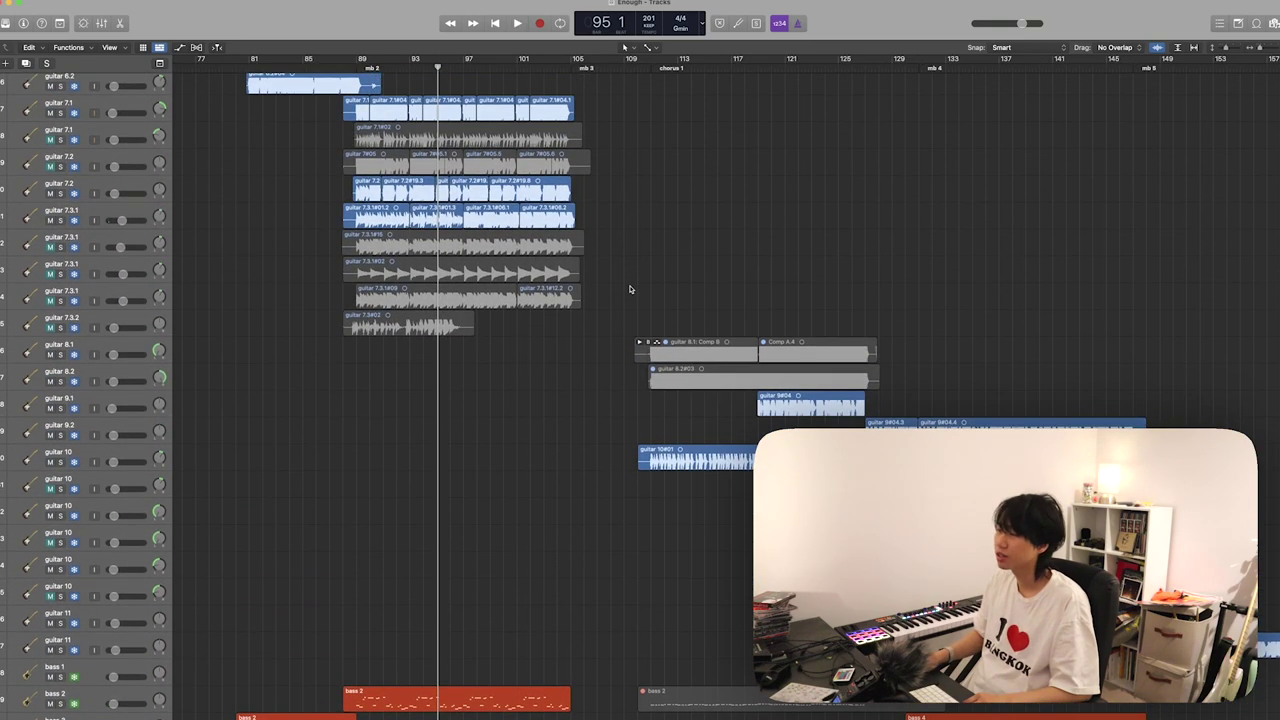
left_click(113, 240)
left_click(116, 214)
key("s")
left_click(356, 66)
key("space")
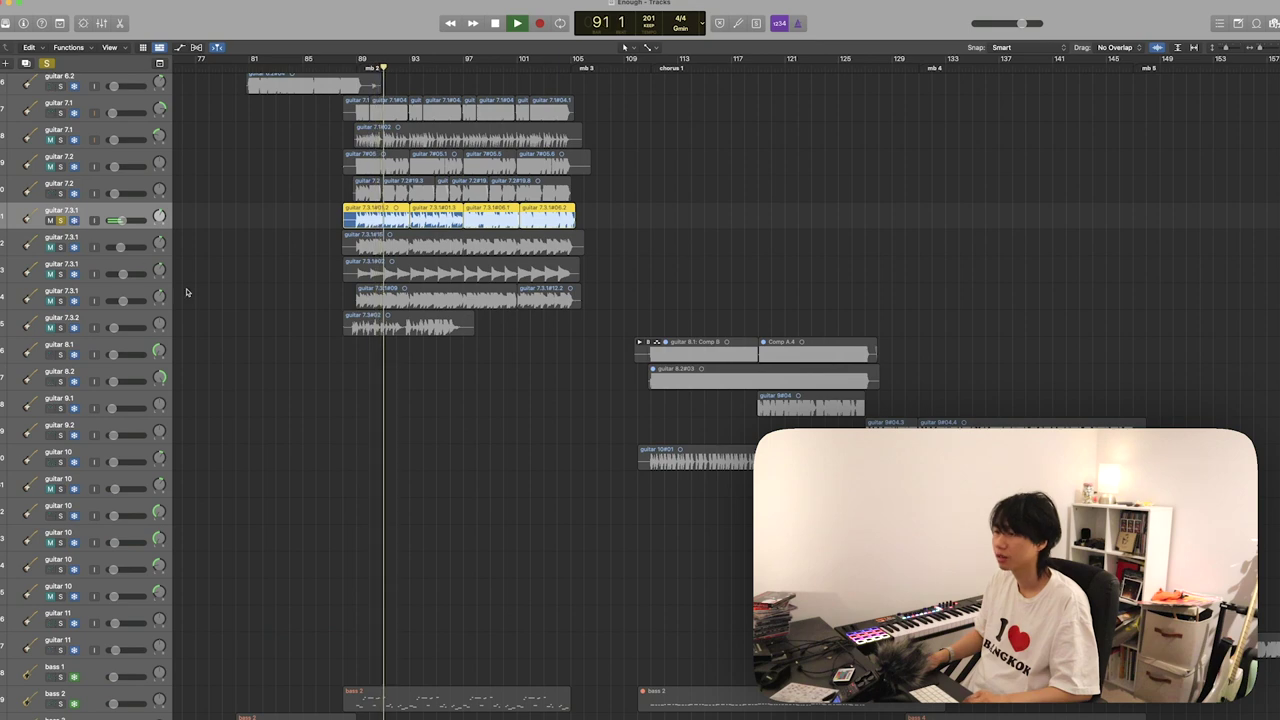
- Show the Mixer while guitar 7.3.1 plays in solo, stop at bar 99 and clear the solo
key("x")
scroll(640, 220, "right", 5)
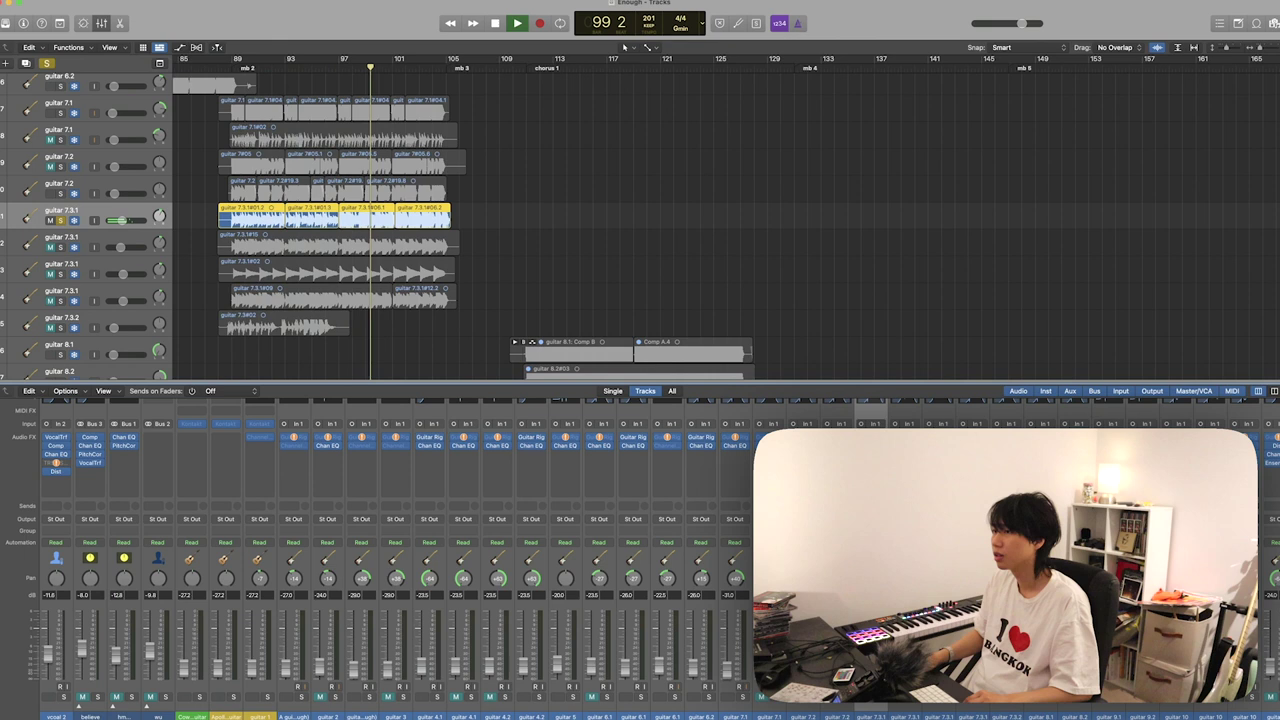
scroll(490, 277, "left", 5)
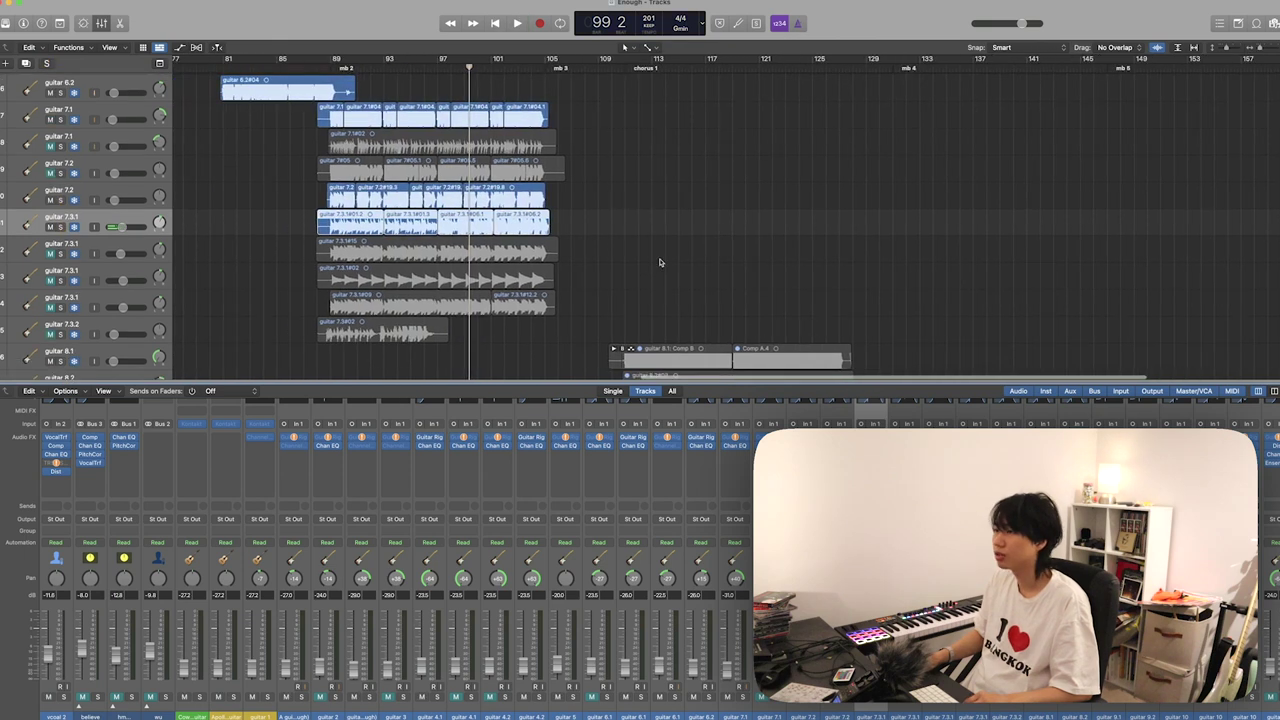
- Solo the first guitar 7.3.1 track, replay it from the start of mk 2, stop at bar 90 and clear the solo
left_click(546, 226)
key("ctrl+s")
key("shift+space")
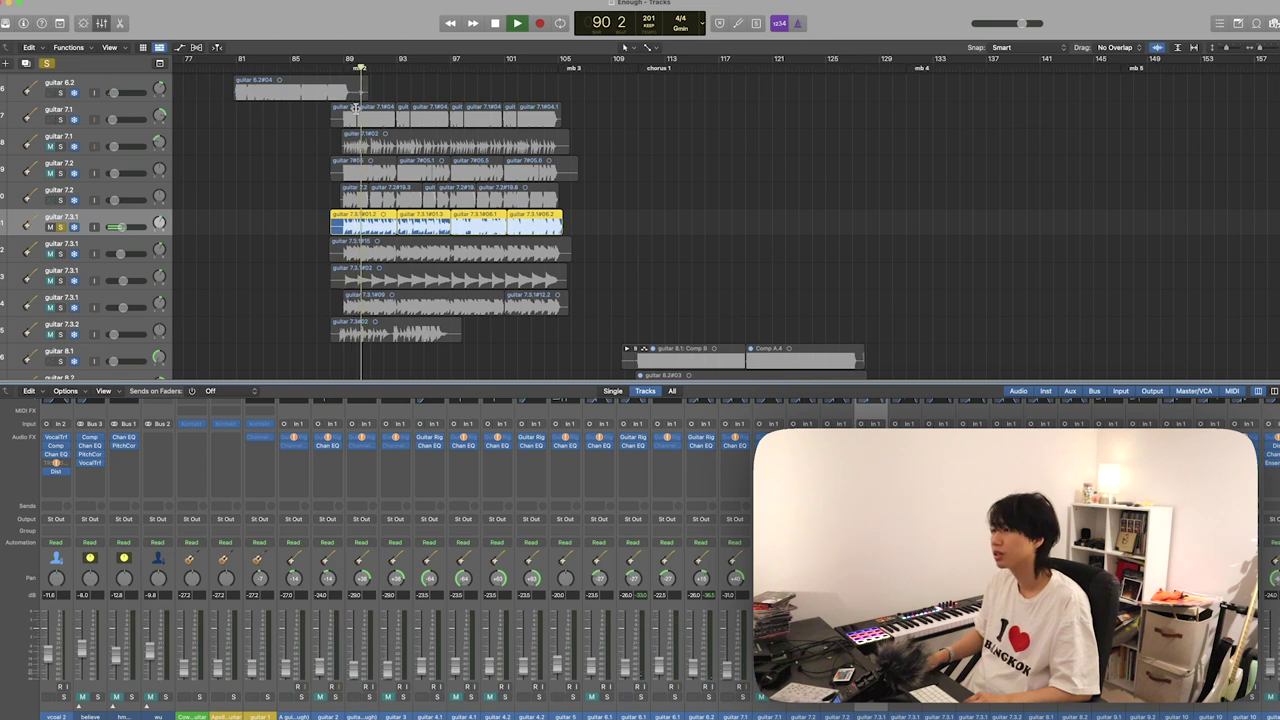
key("ctrl+z")
key("space")
- Hide the Mixer and look over the guitar, bass and drum regions in and around the mk 2 section
scroll(280, 193, "up", 3)
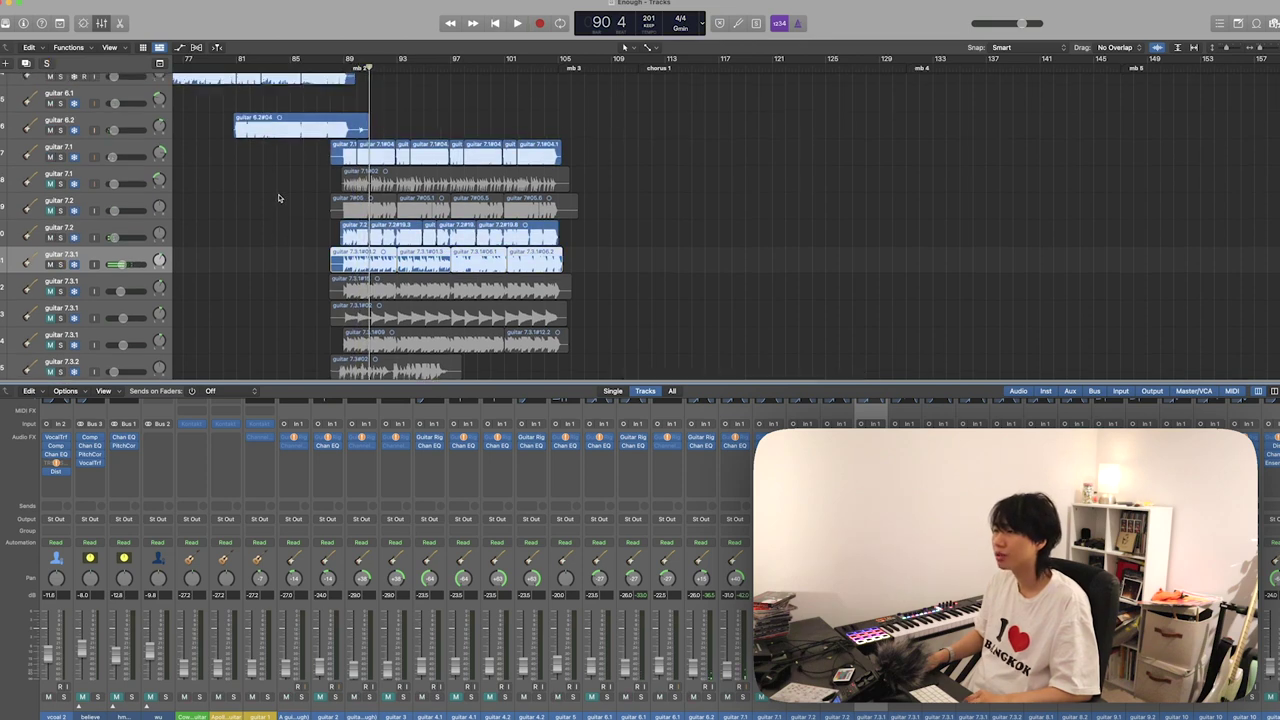
key("x")
scroll(228, 257, "up", 3)
scroll(228, 257, "left", 5)
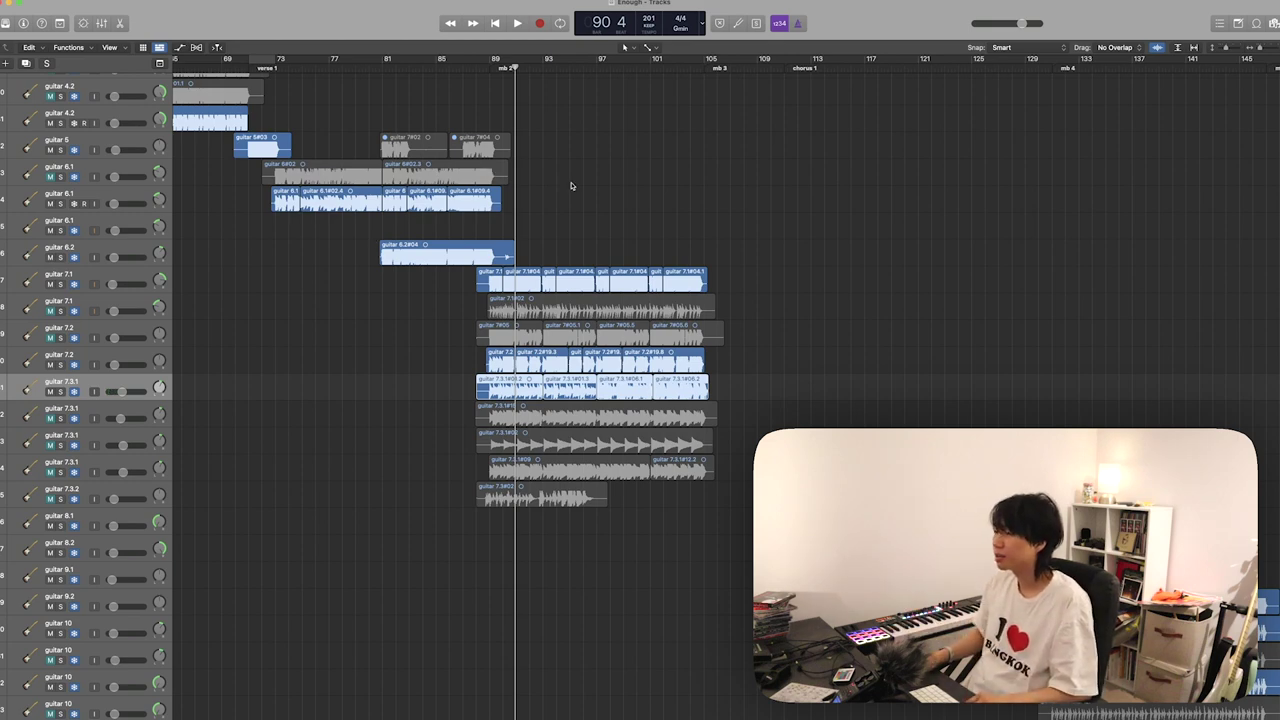
scroll(572, 186, "down", 5)
scroll(560, 195, "right", 3)
scroll(545, 200, "up", 3)
left_click(116, 311)
left_click(114, 331)
scroll(437, 326, "down", 10)
scroll(437, 326, "right", 2)
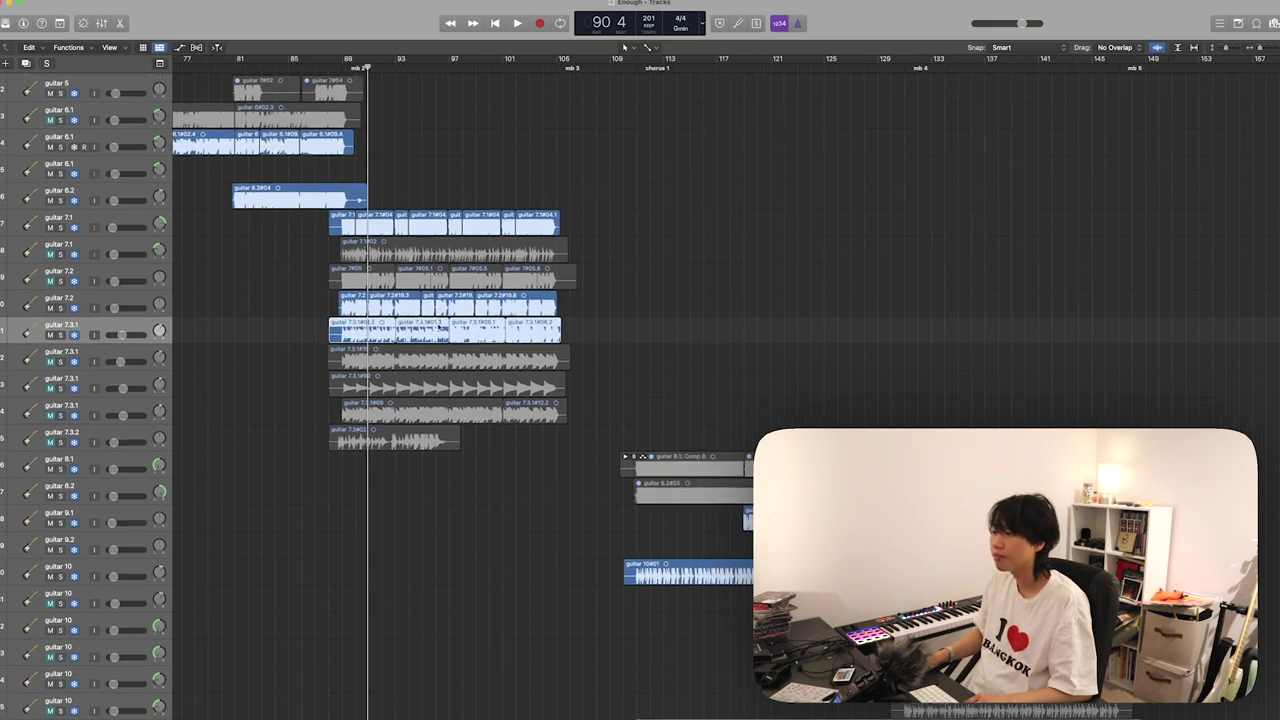
scroll(437, 326, "up", 4)
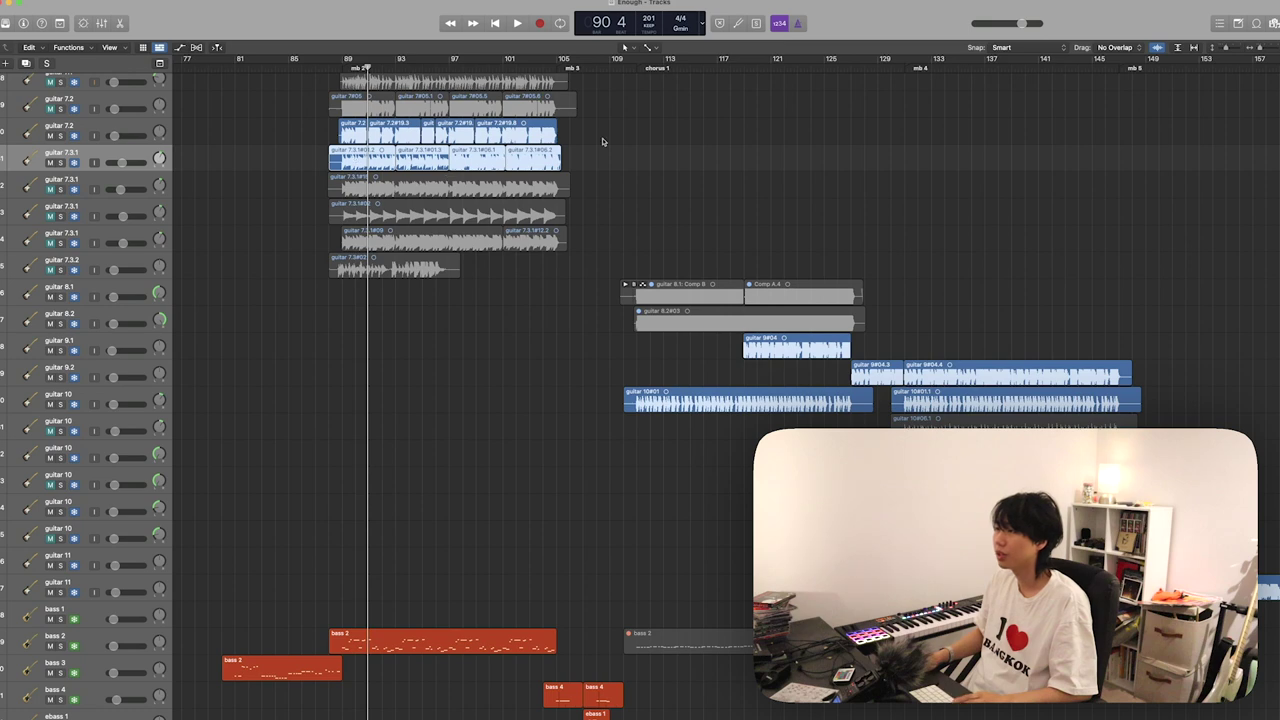
scroll(548, 168, "down", 1)
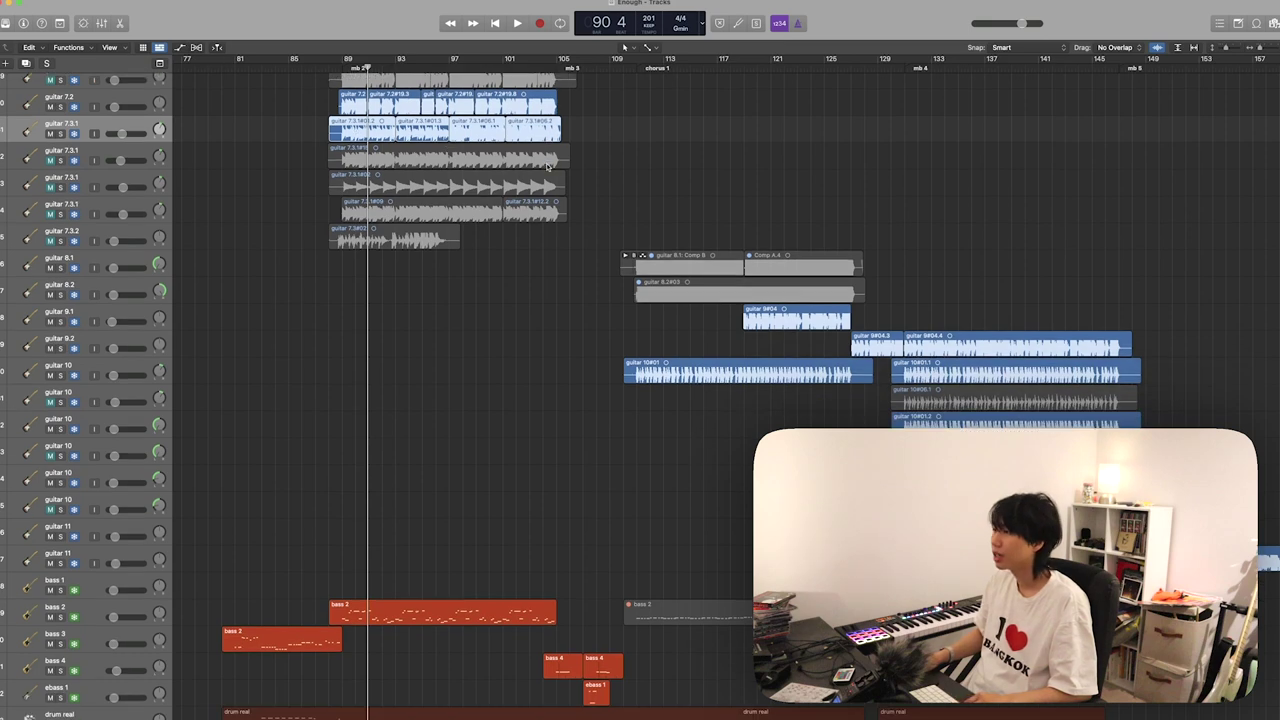
scroll(589, 177, "down", 1)
scroll(589, 180, "down", 1)
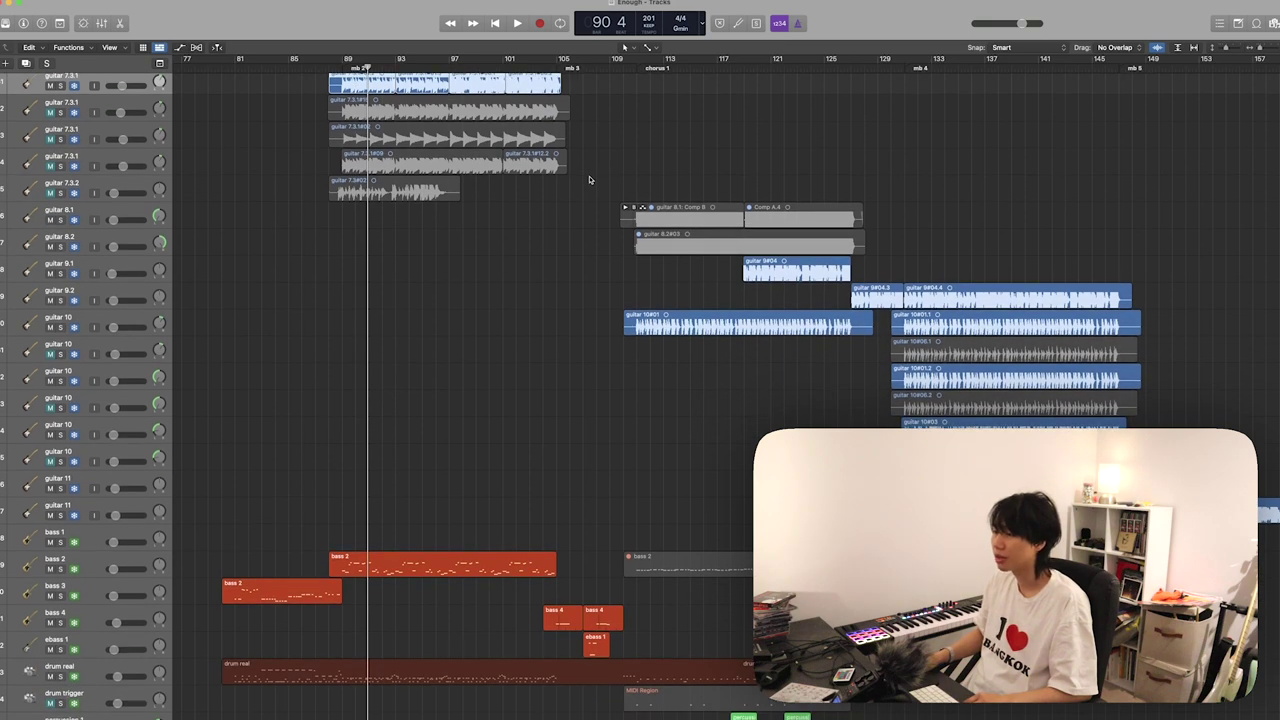
scroll(583, 311, "up", 1)
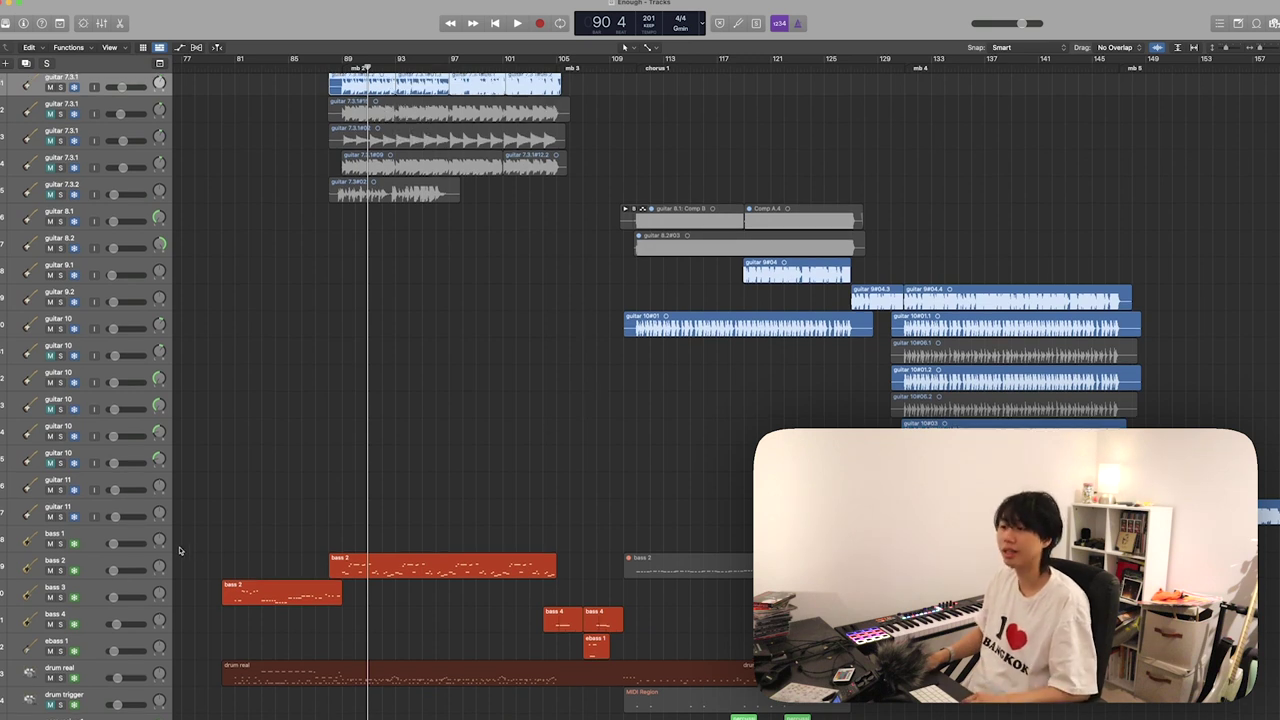
- Solo the bass 2 track and play its mk 2 region up to bar 93
left_click(98, 563)
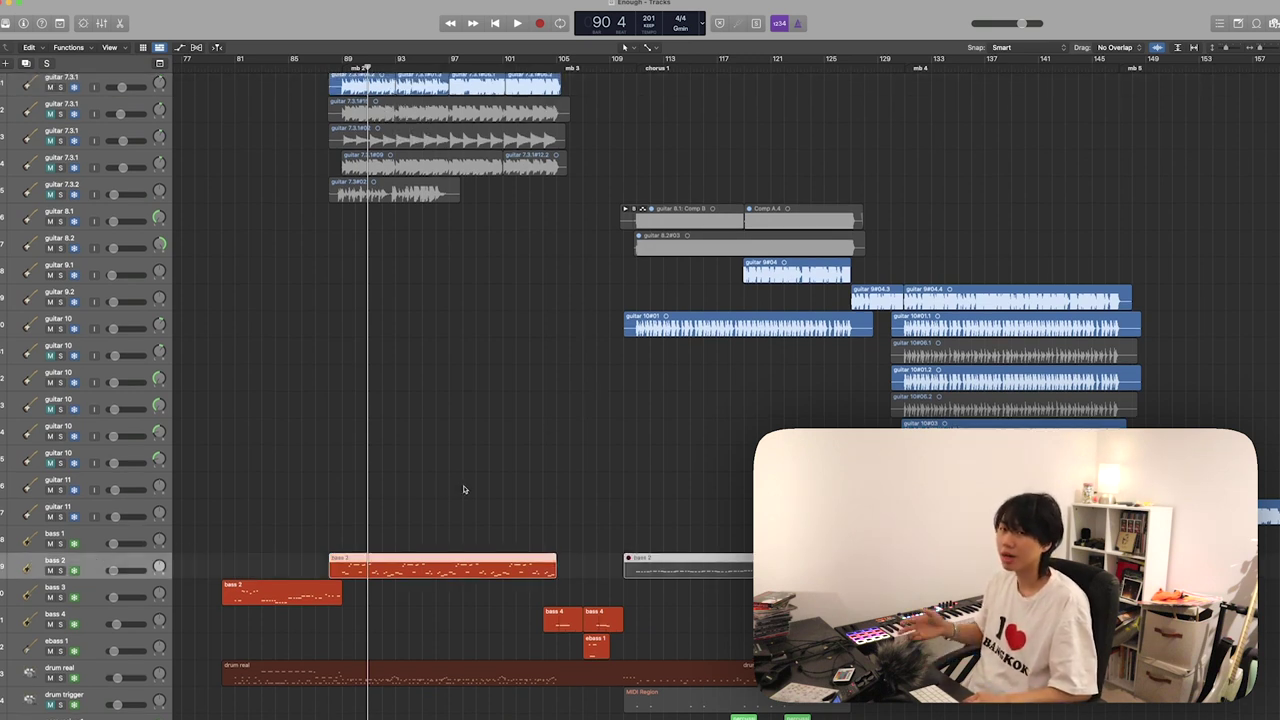
key("s")
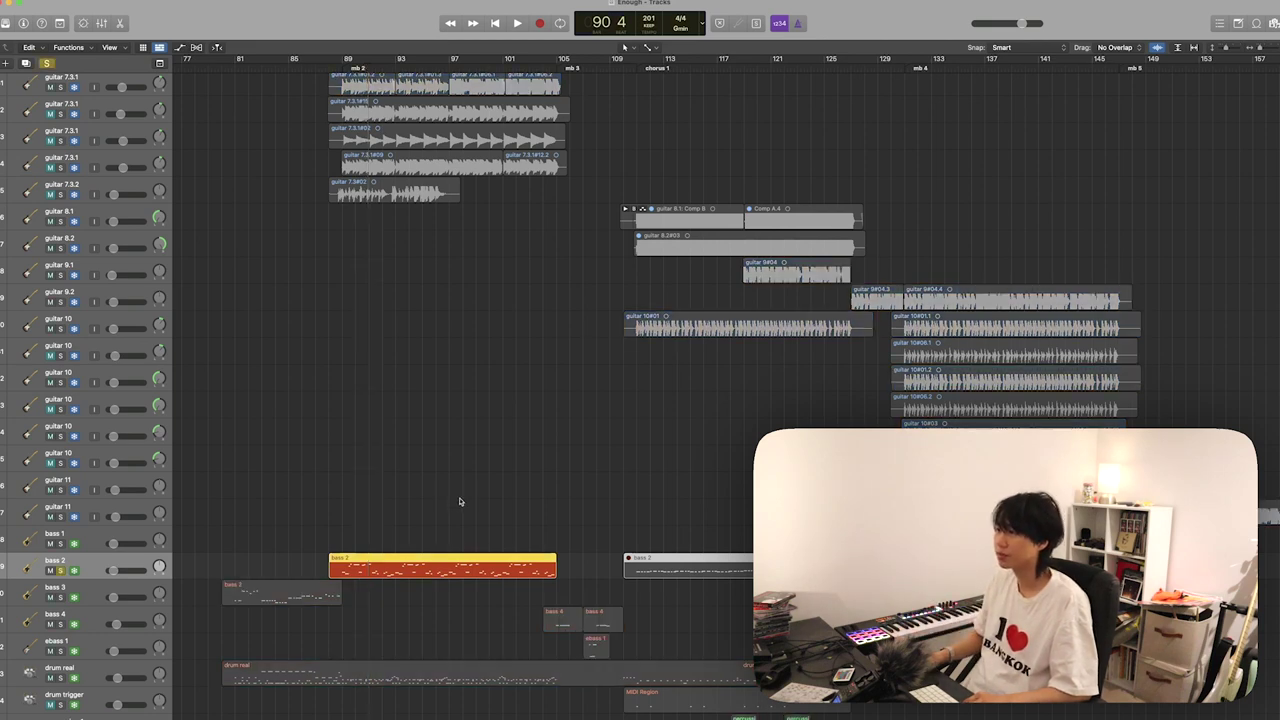
key("space")
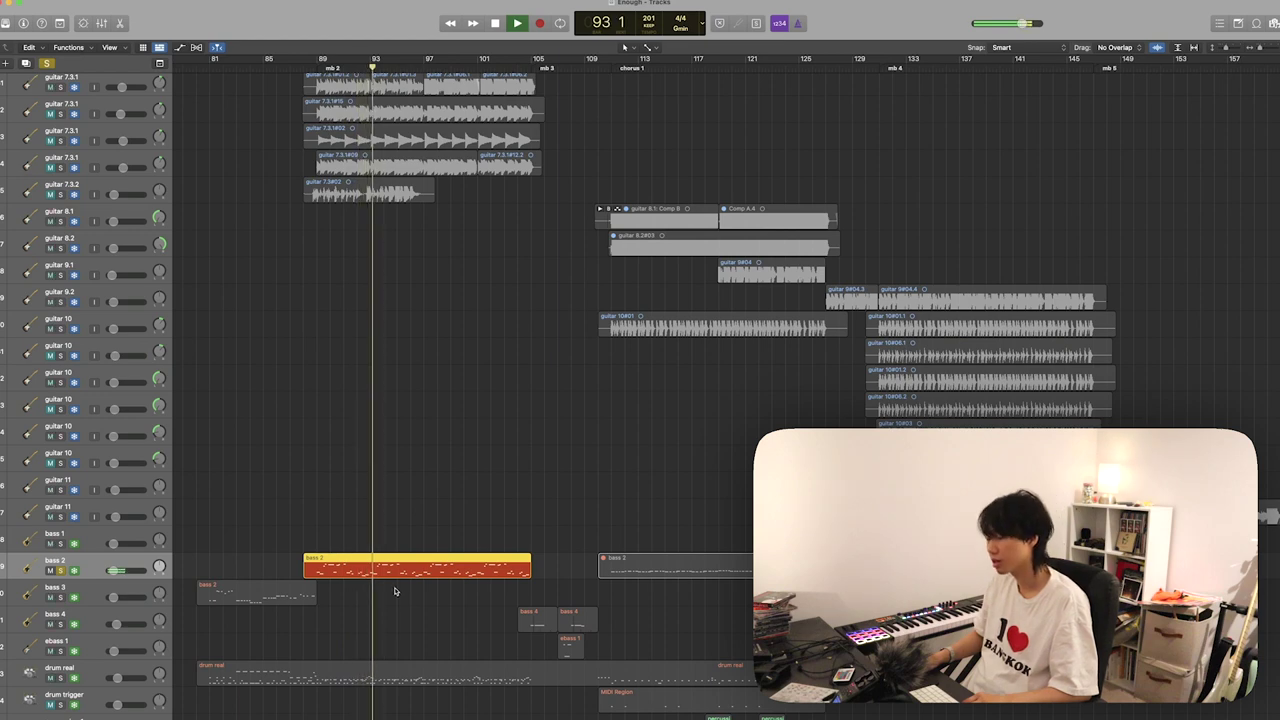
- Stop playback, examine the notes of the mk 2 bass 2 region in the Piano Roll and close it
key("e")
scroll(442, 552, "up", 5)
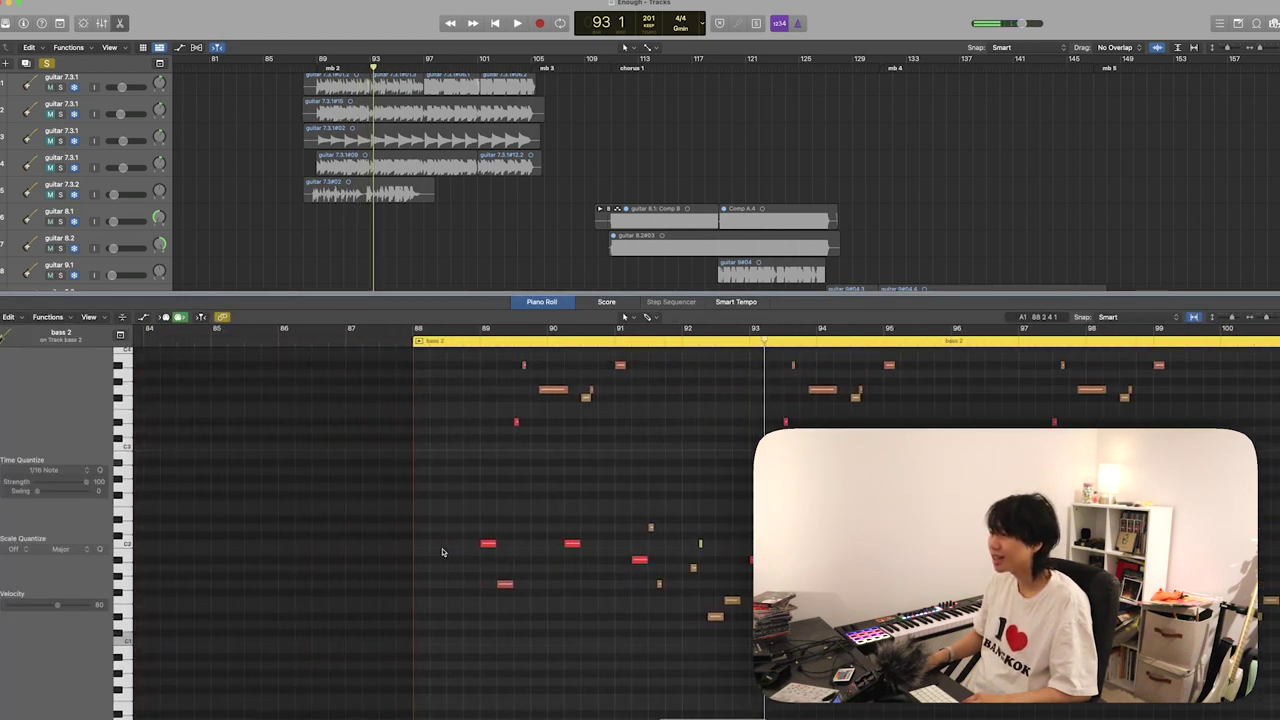
scroll(442, 552, "right", 3)
scroll(442, 552, "down", 1)
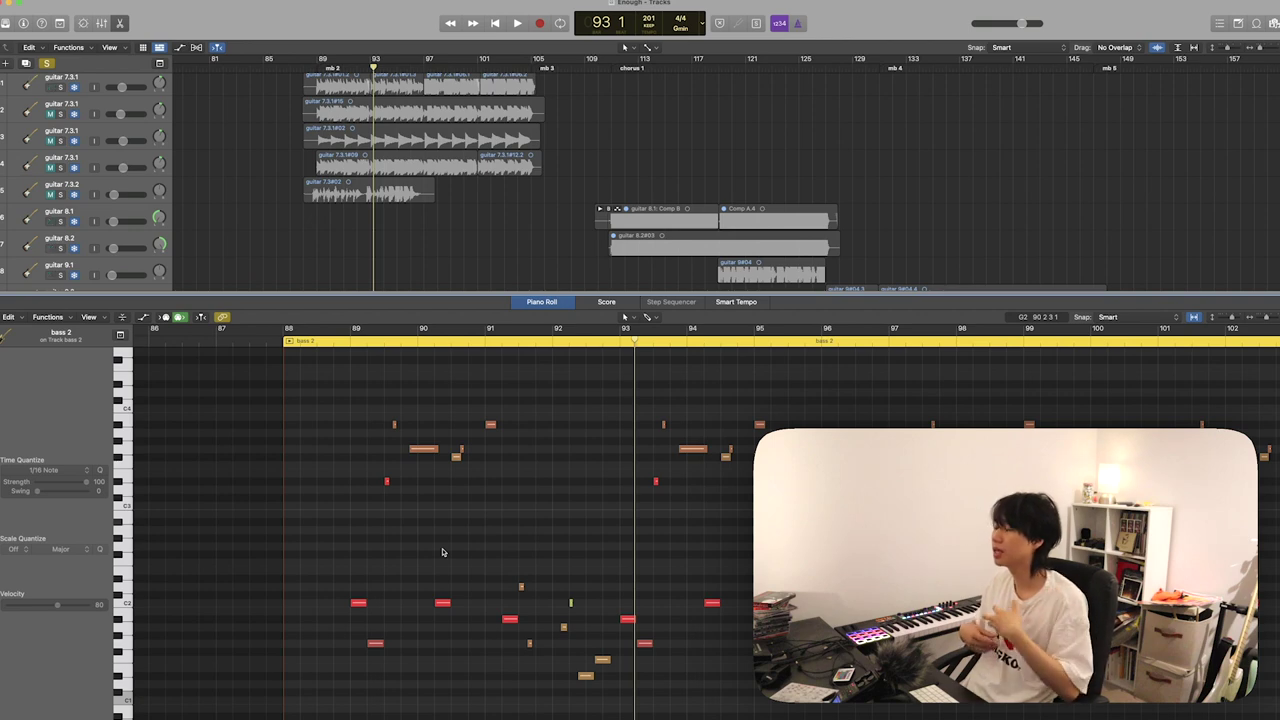
key("p")
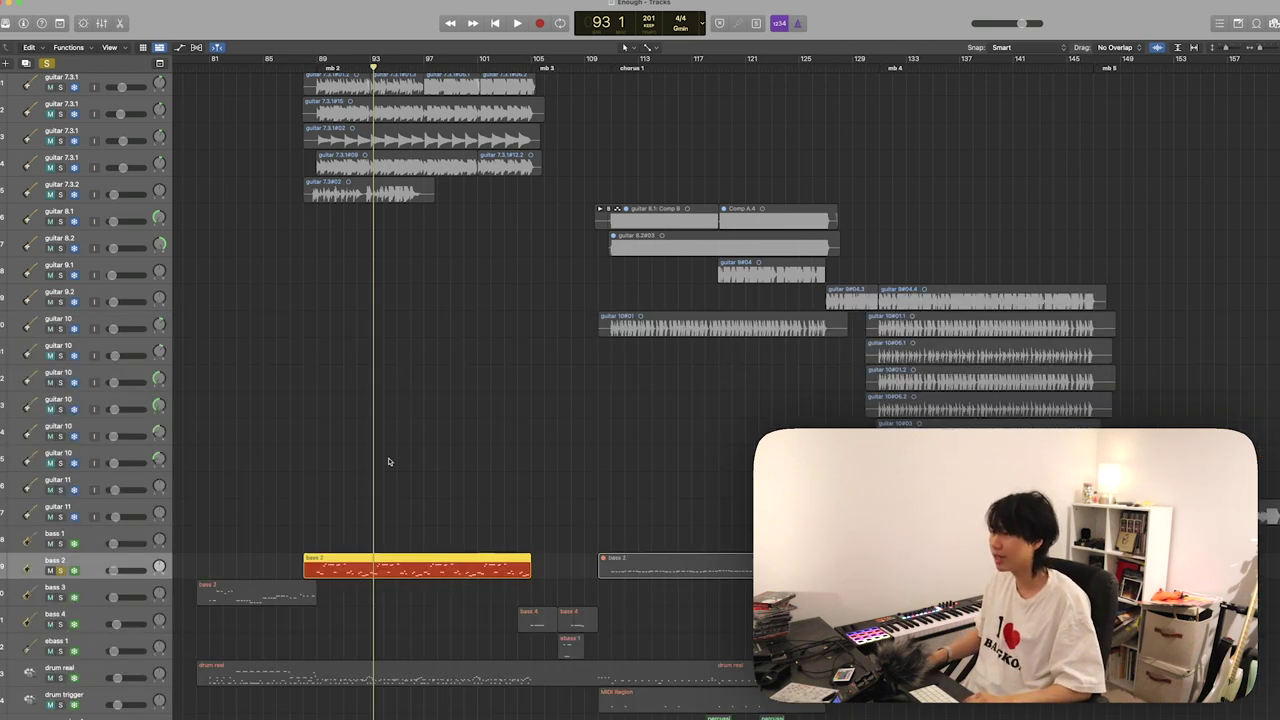
- Clear the bass solo, play guitar 7.3.1 in solo from bar 93 and stop at bar 96
scroll(640, 400, "up", 5)
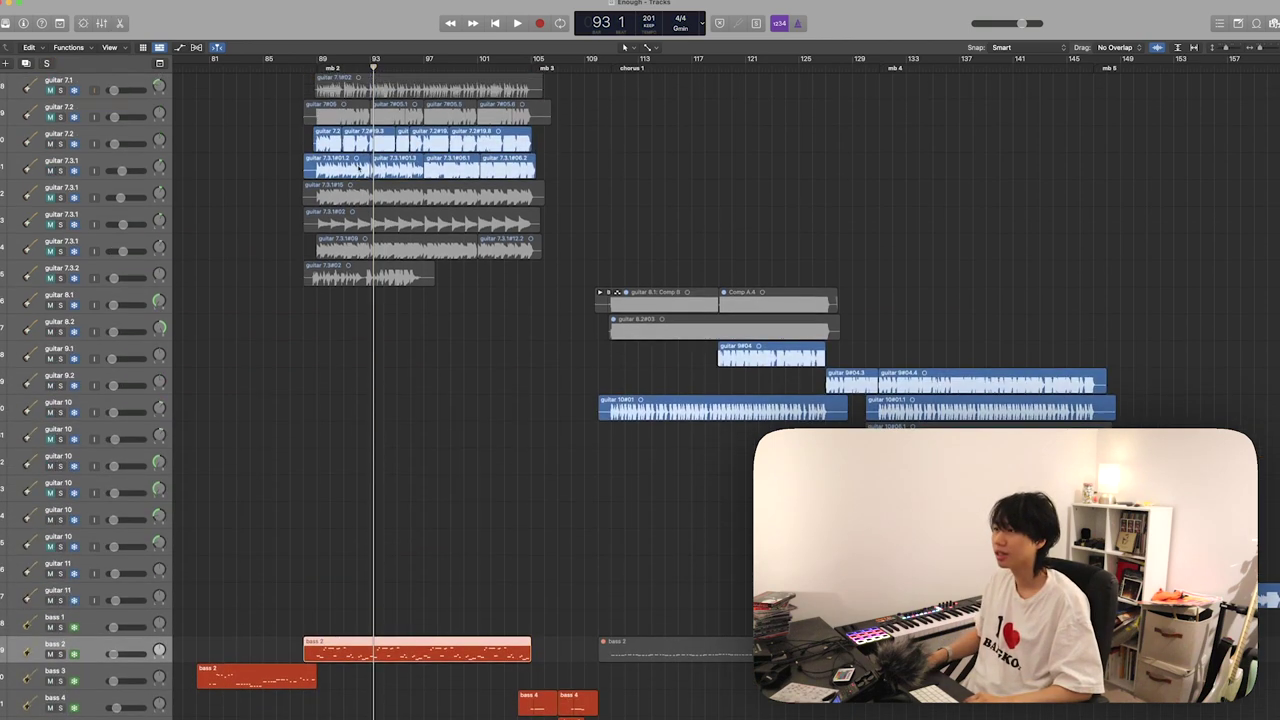
left_click(388, 237)
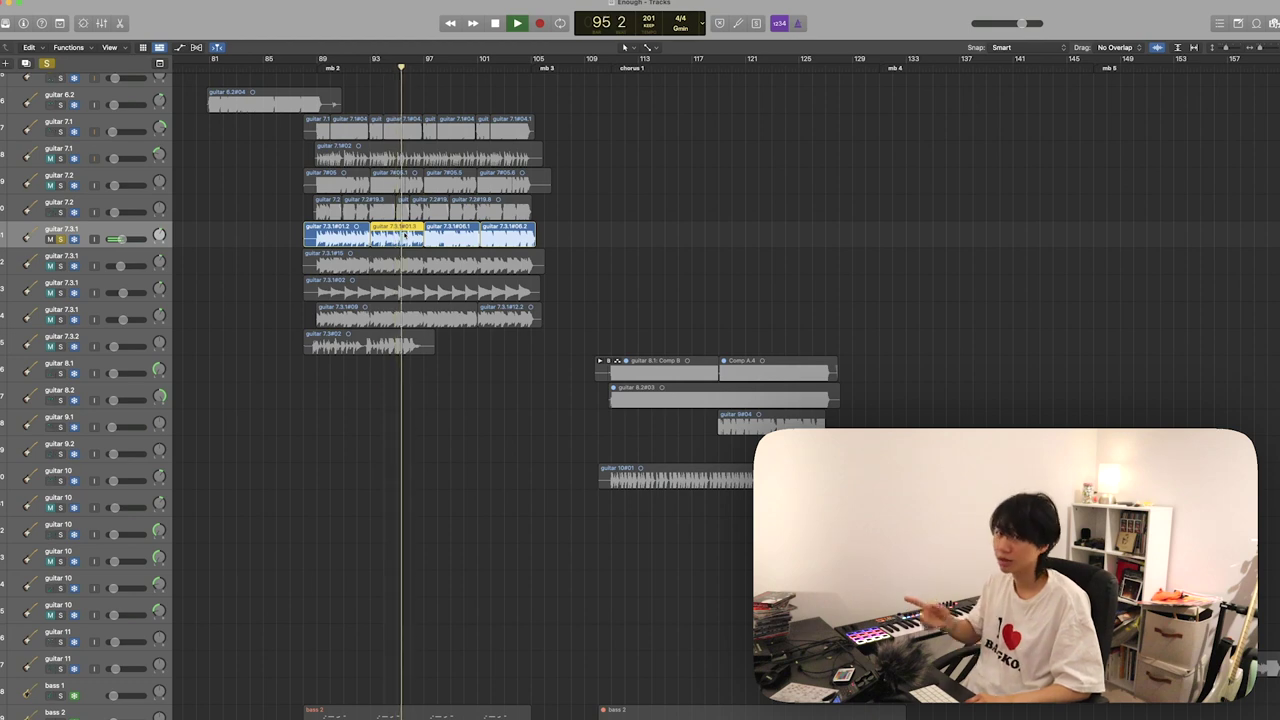
key("space")
- Solo bass 2 at bar 89, examine its notes in the Piano Roll, close the editor and clear the solo
scroll(400, 240, "down", 10)
left_click(354, 400)
key("s")
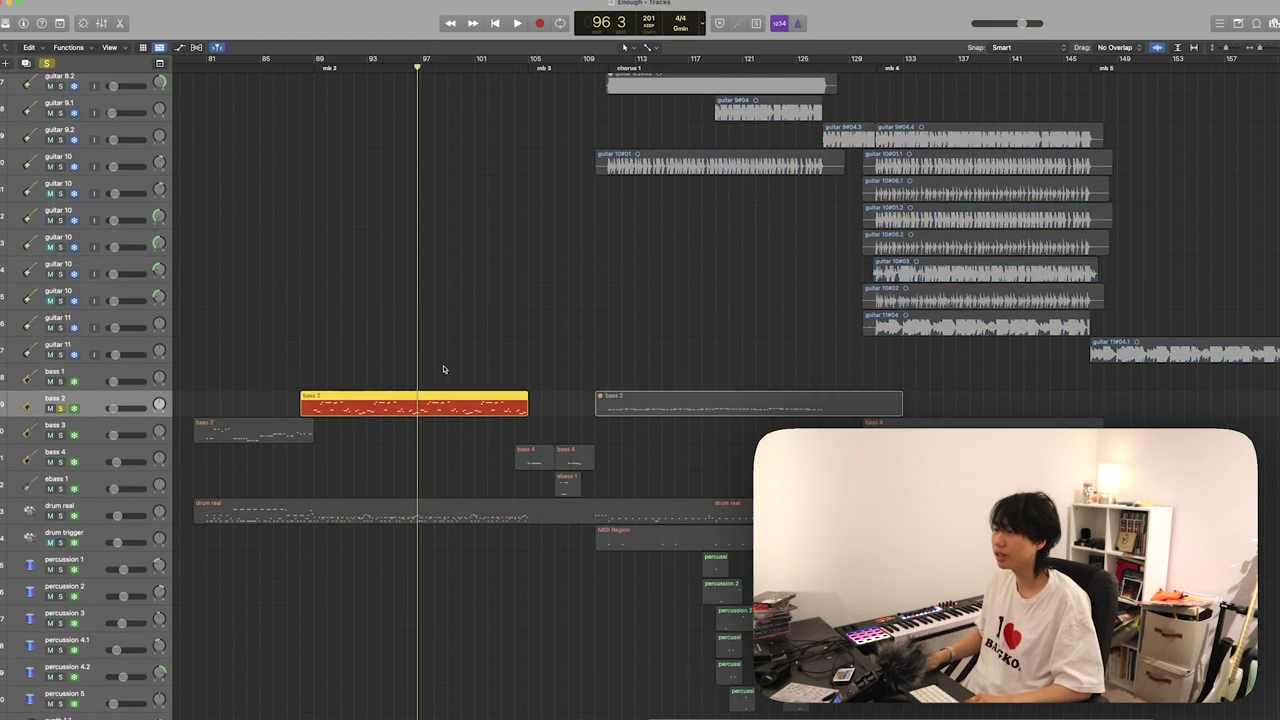
left_click(315, 75)
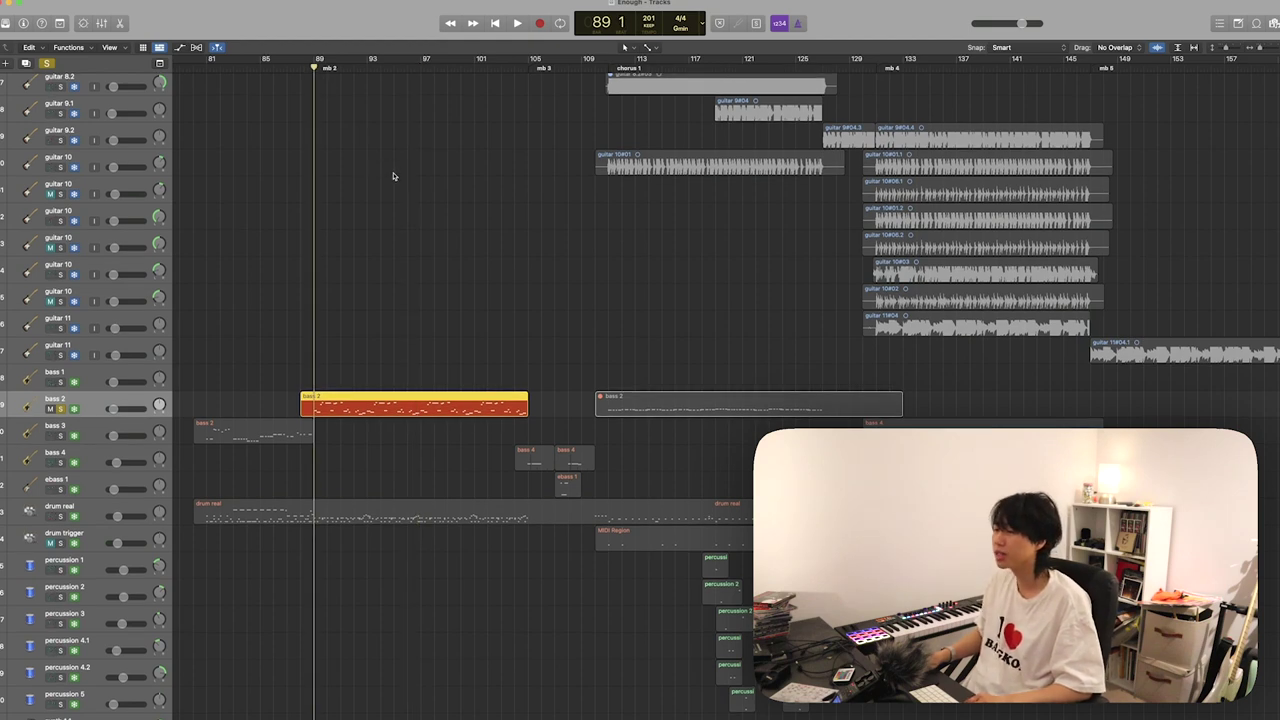
key("p")
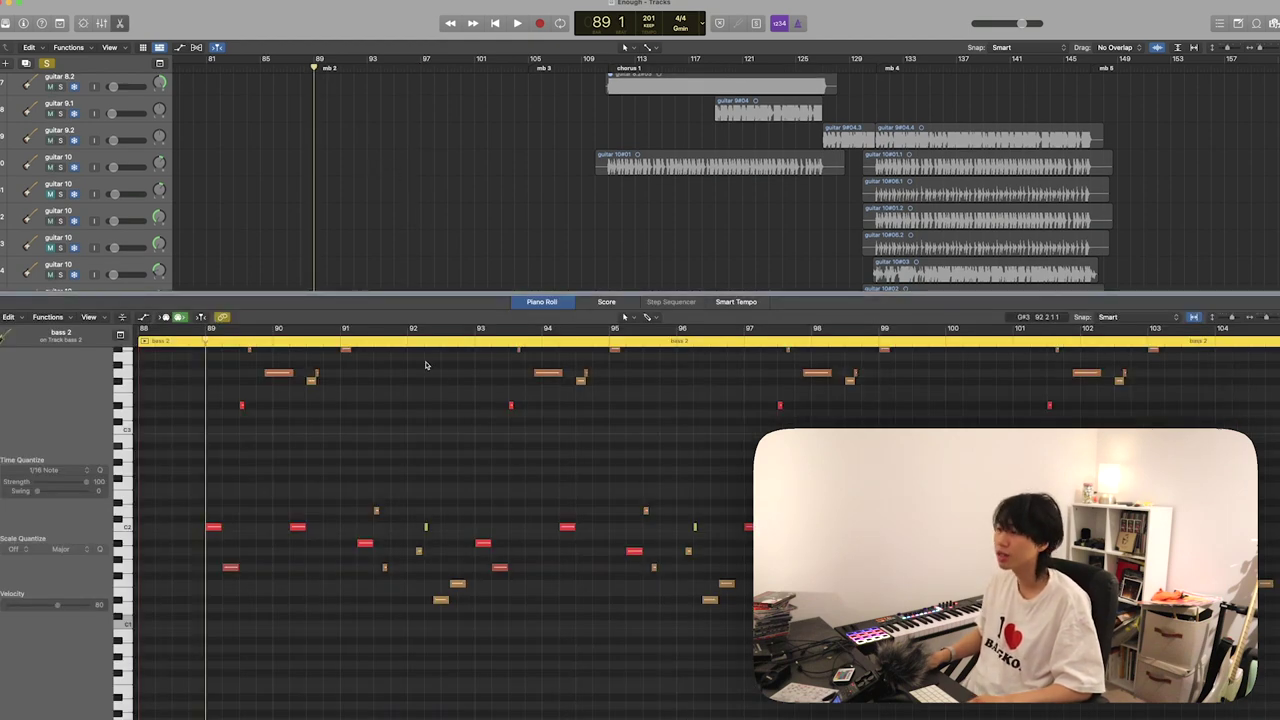
scroll(425, 365, "up", 2)
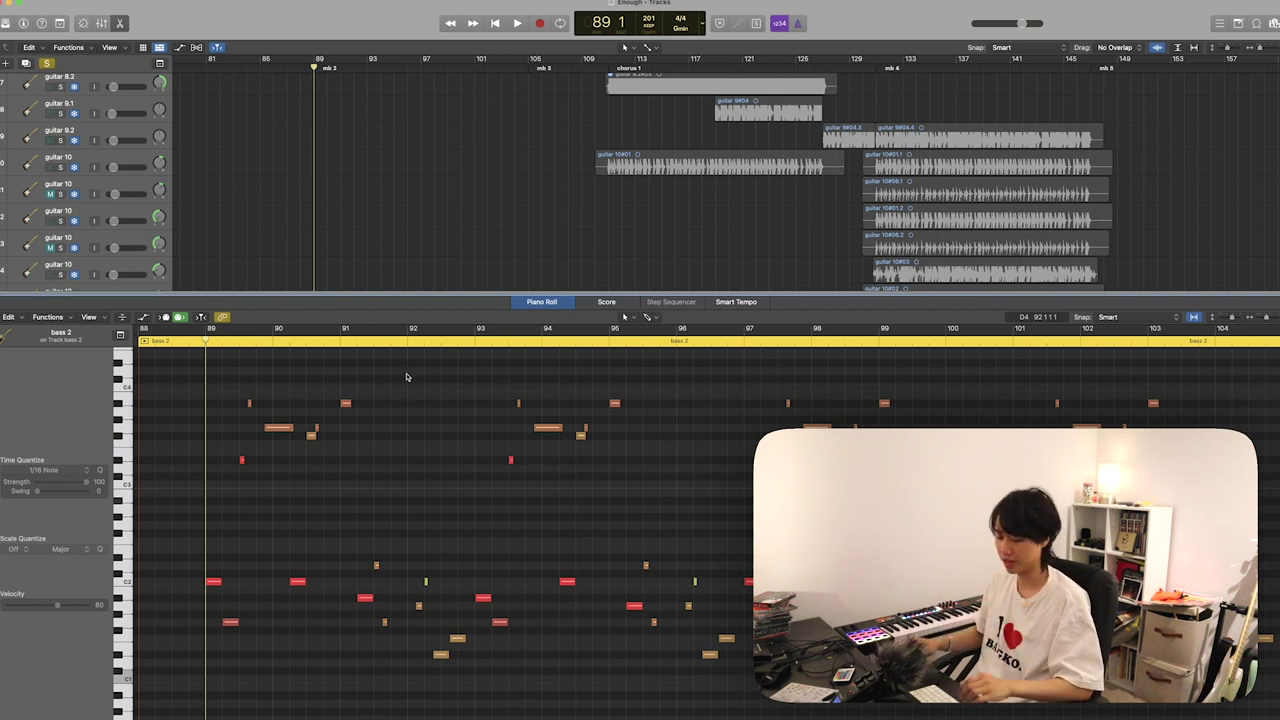
key("p")
key("super+a")
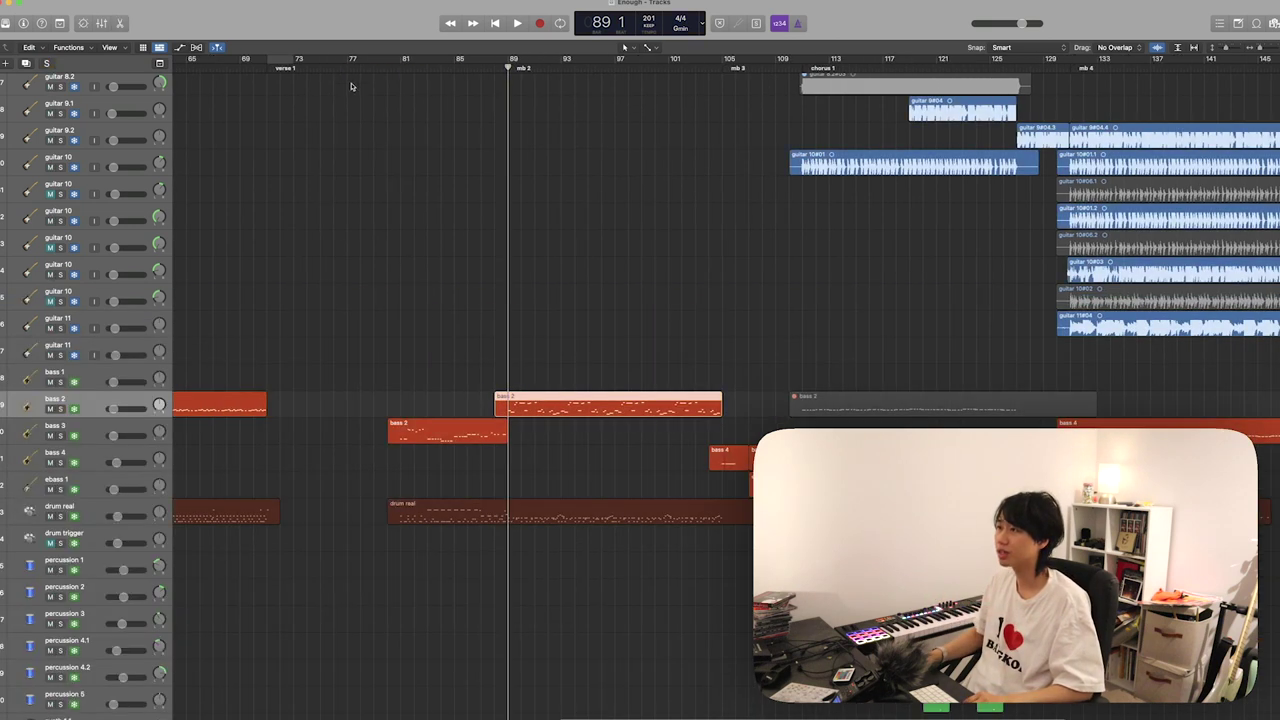
- Play the full mix from bar 82 through the lead-in to mk 2 and stop
left_click(412, 68)
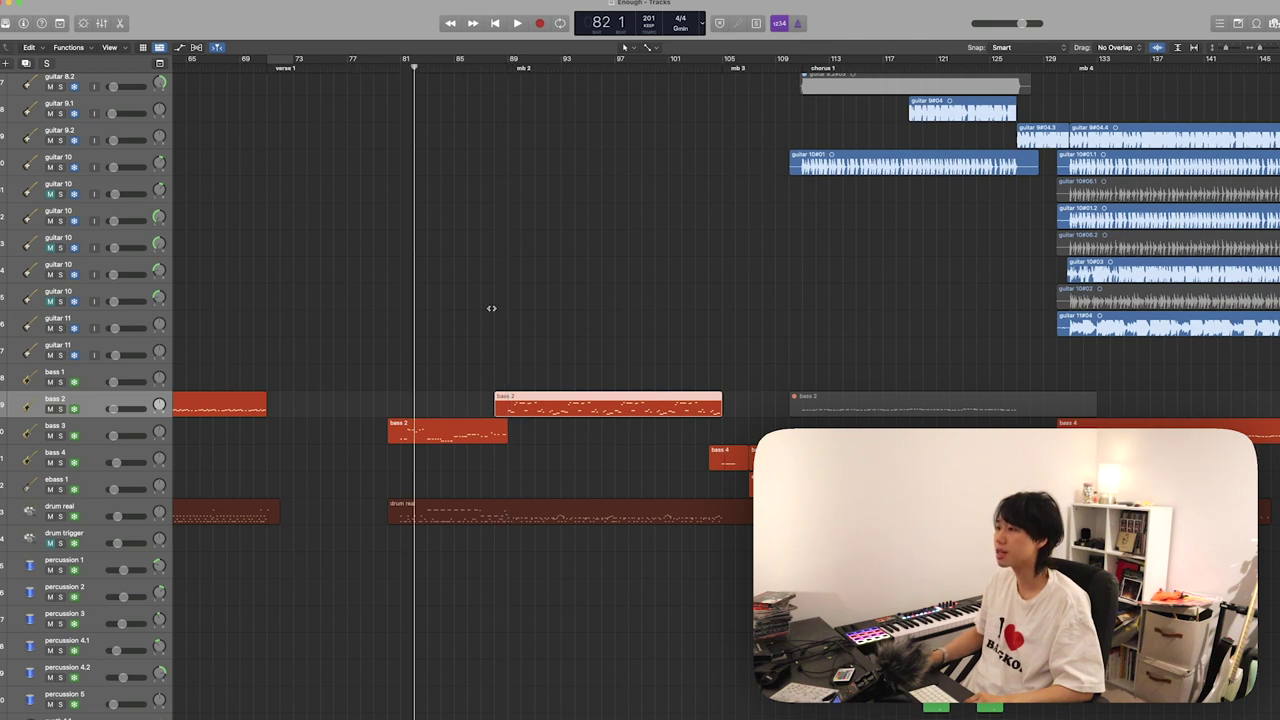
key("space")
scroll(485, 295, "right", 5)
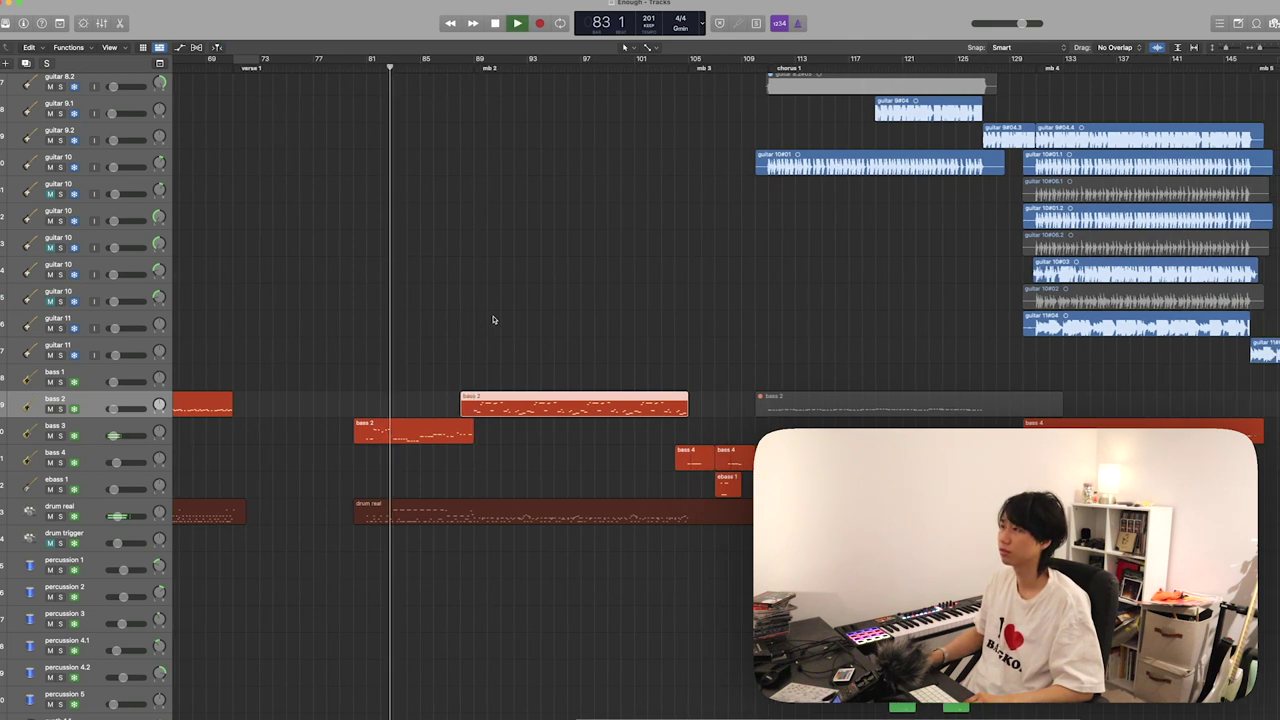
key("space")
- Play bass 2 in solo from bar 89 with its notes shown in the Piano Roll, and stop around bar 94
left_click(411, 68)
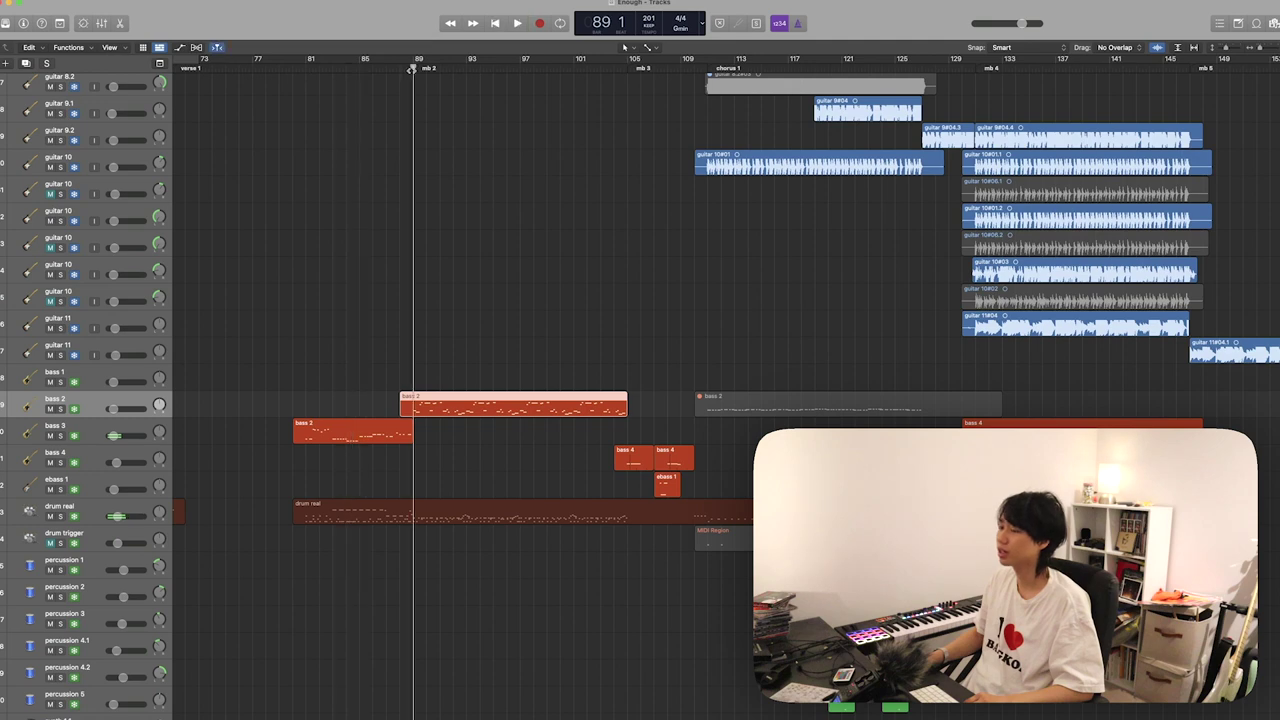
key("p")
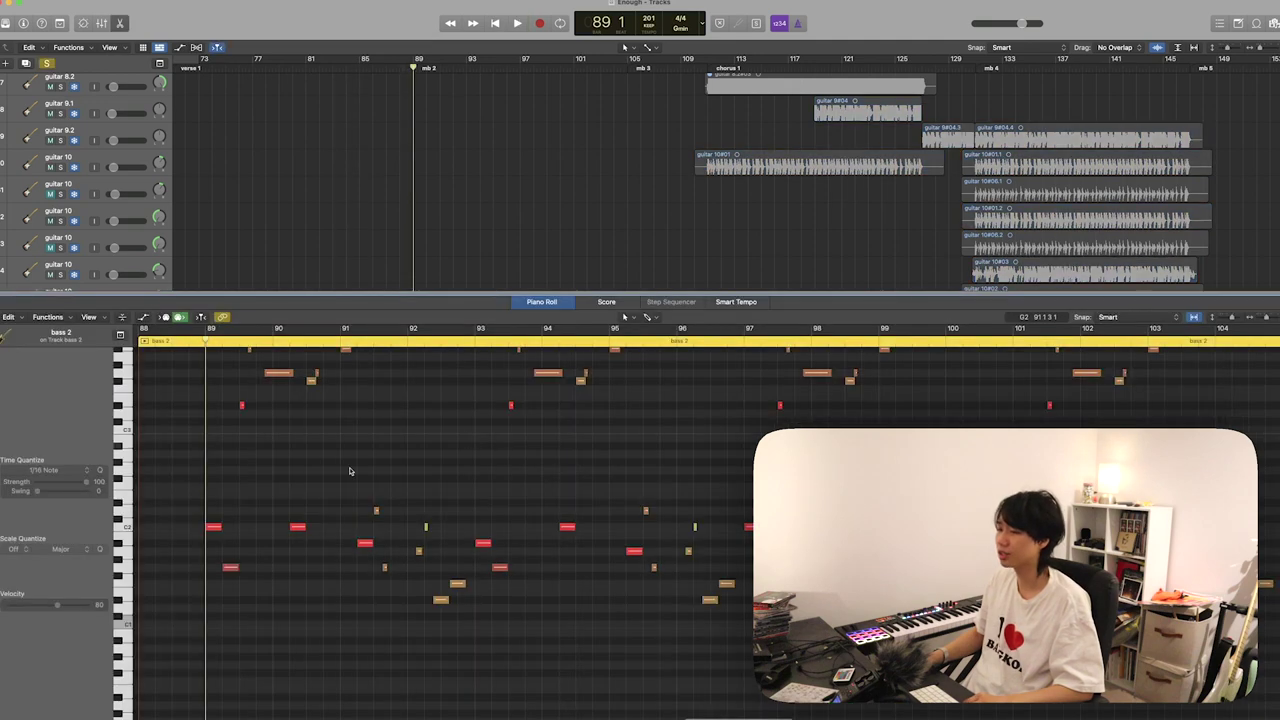
key("space")
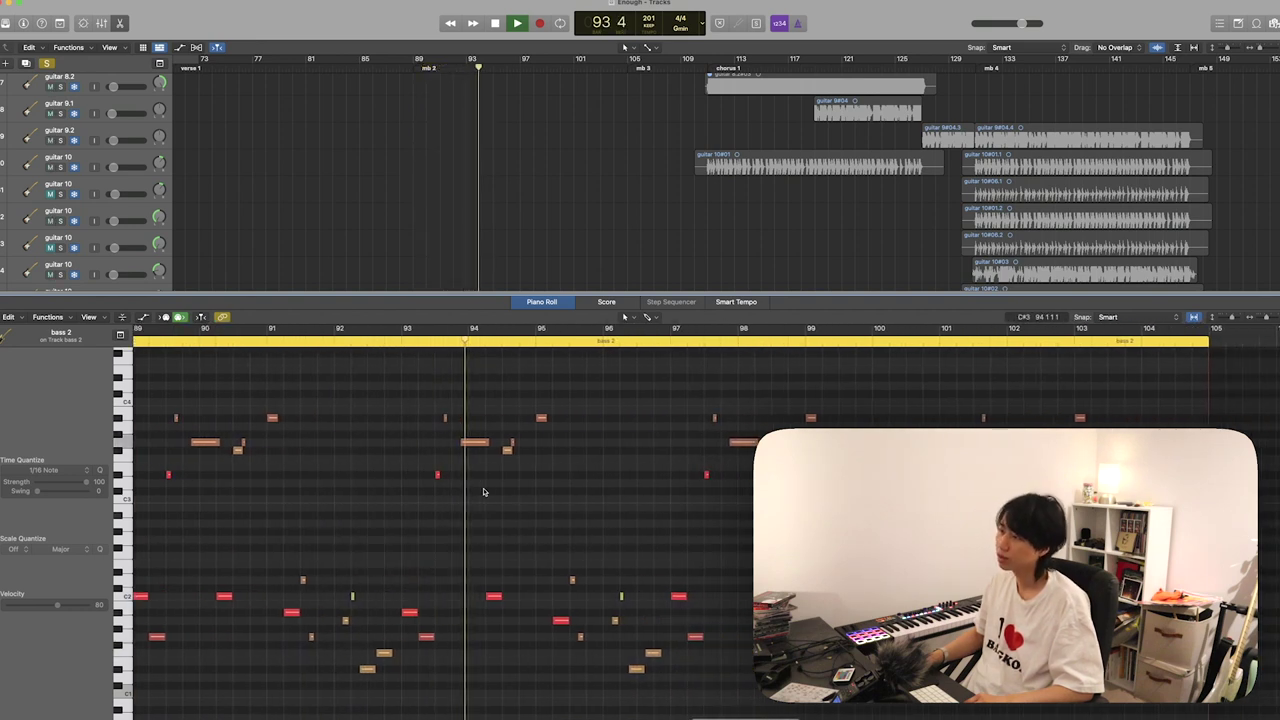
key("space")
- Replay the soloed bass 2 notes from bar 93, stop at bar 99, close the Piano Roll and clear the solo
left_click(363, 346)
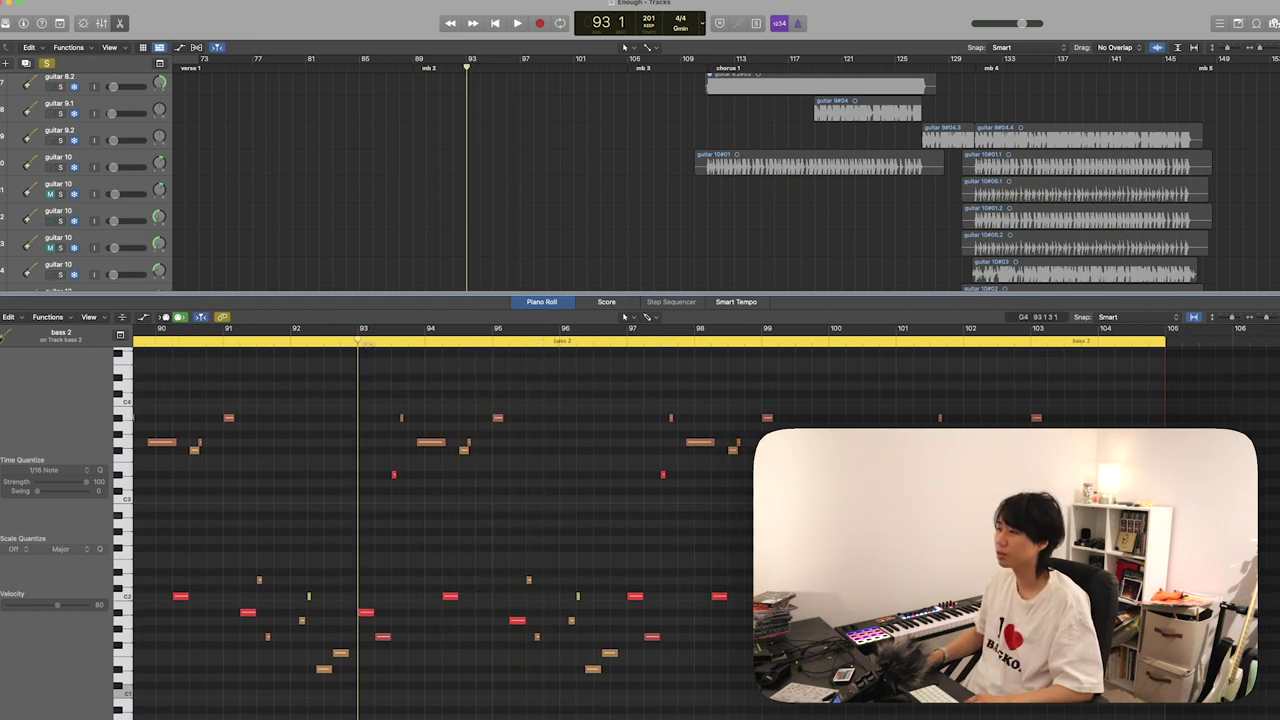
left_click_drag(491, 428, 491, 430)
key("space")
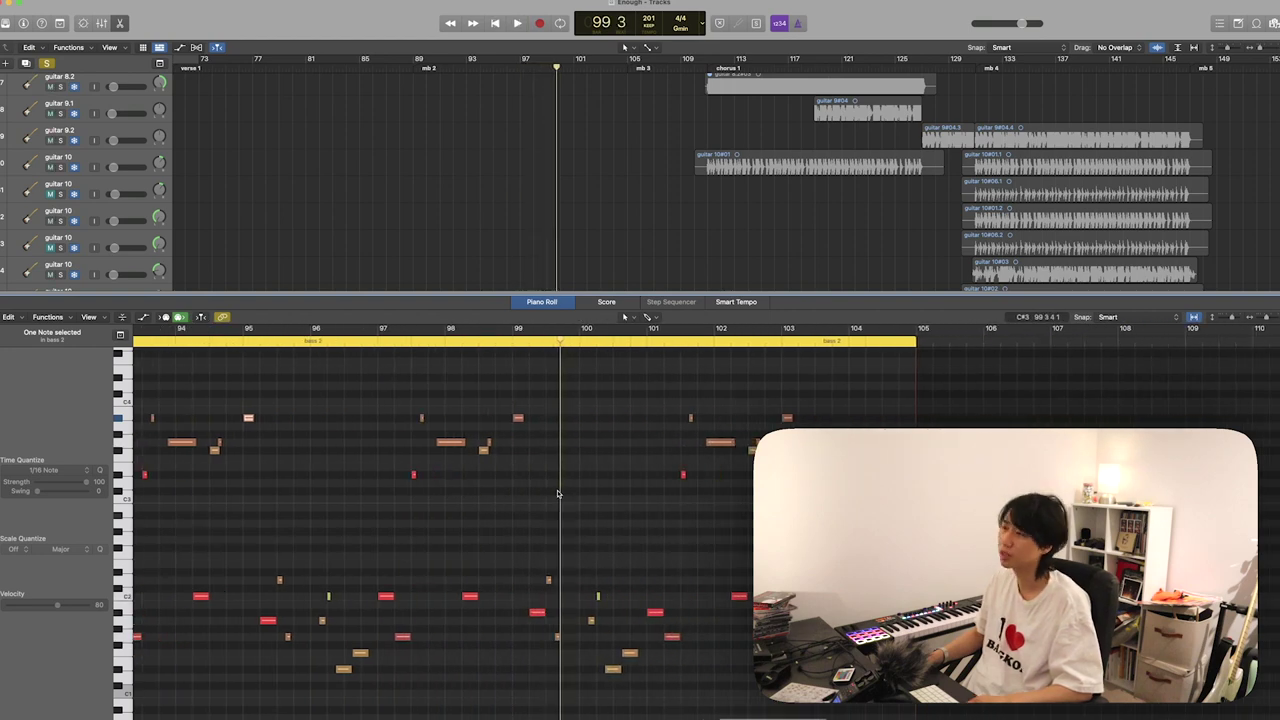
key("space")
key("p")
- Find the synth regions spanning the mk 2 section and solo the synth 4 and synth 5 tracks
scroll(522, 457, "down", 5)
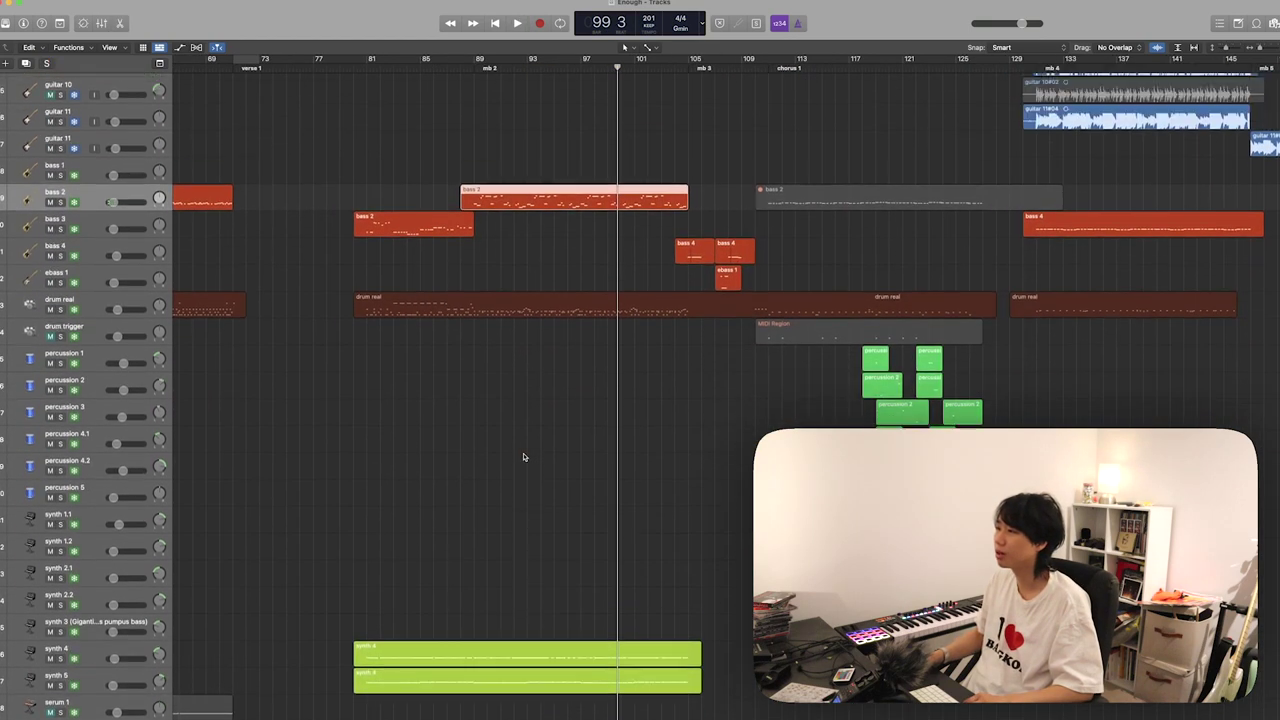
scroll(522, 455, "up", 4)
scroll(529, 461, "down", 8)
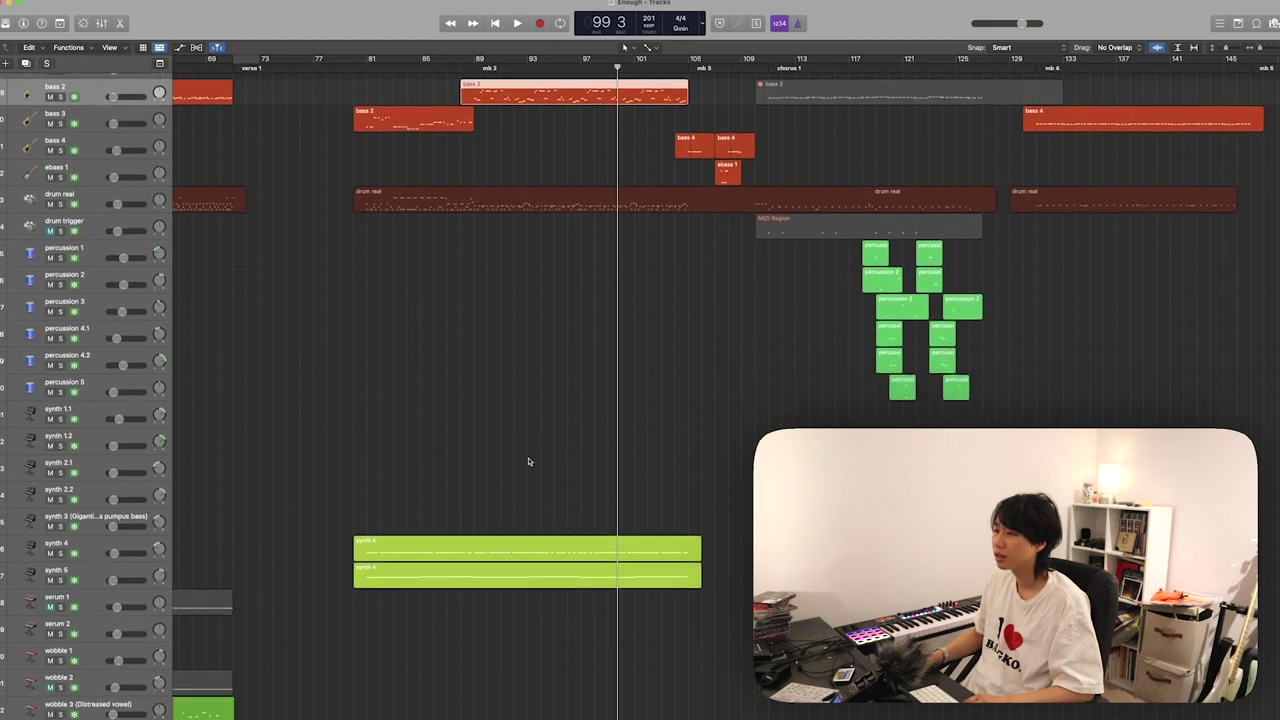
left_click(96, 511)
left_click(95, 565, "shift")
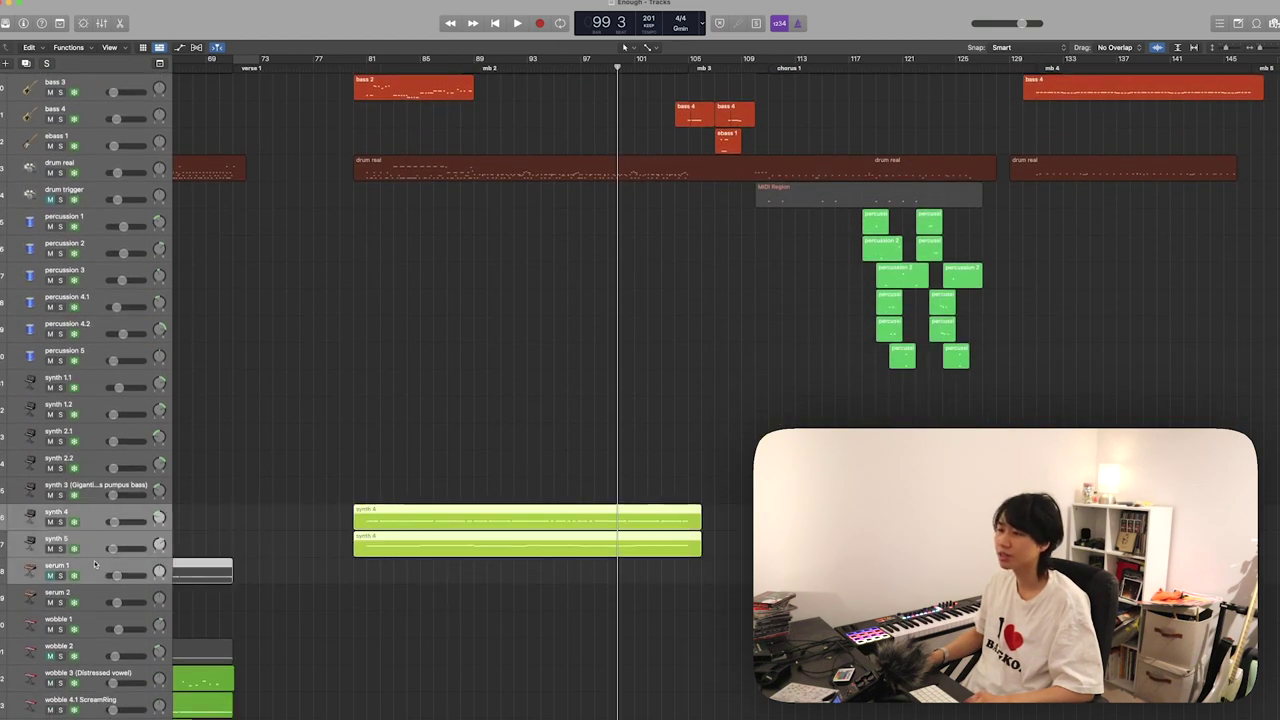
key("s")
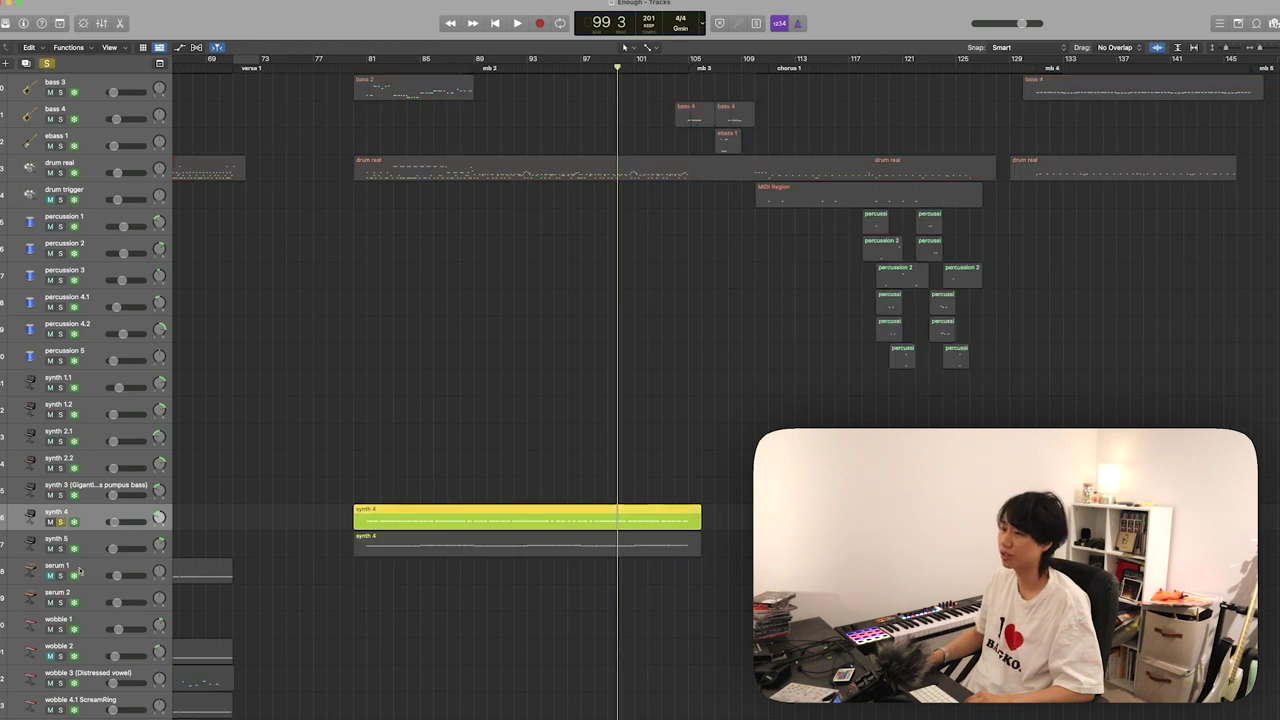
left_click(117, 543)
key("s")
- Play the soloed synths with their notes in the Piano Roll, stop at bar 96, close it and clear the solo
left_click(524, 68)
left_click_drag(552, 435, 586, 563)
key("p")
key("space")
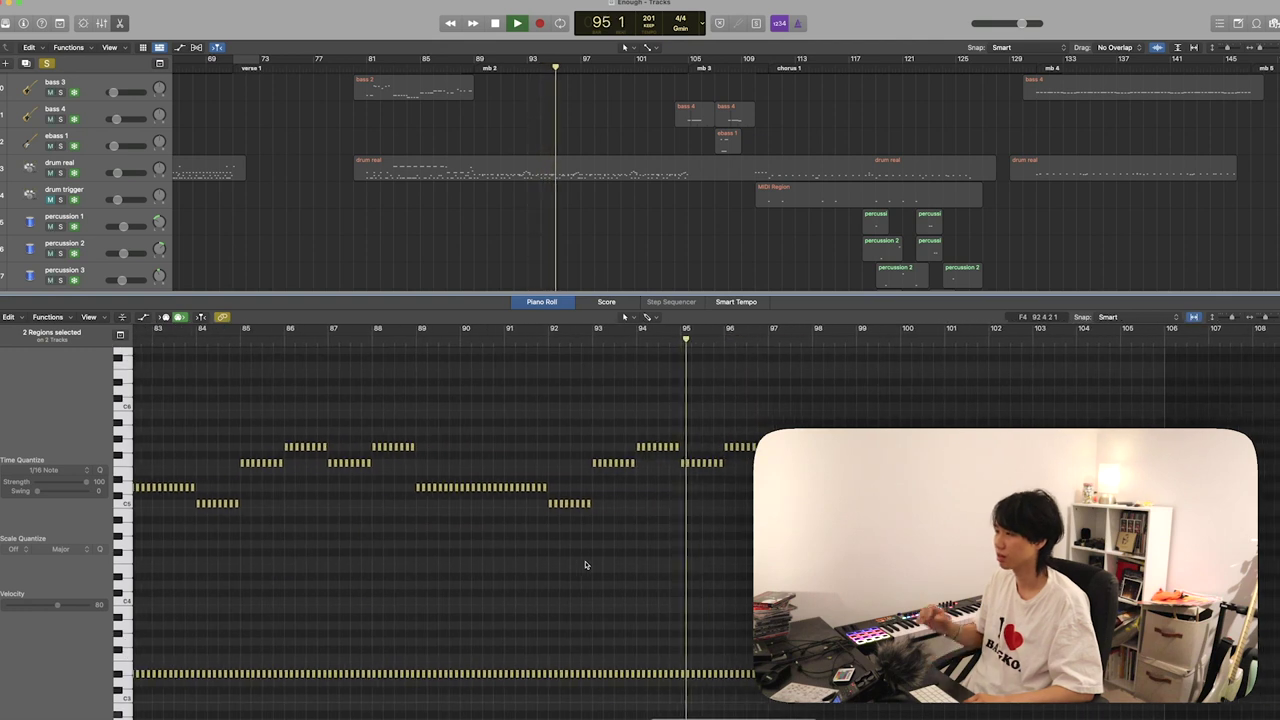
key("space")
key("p")
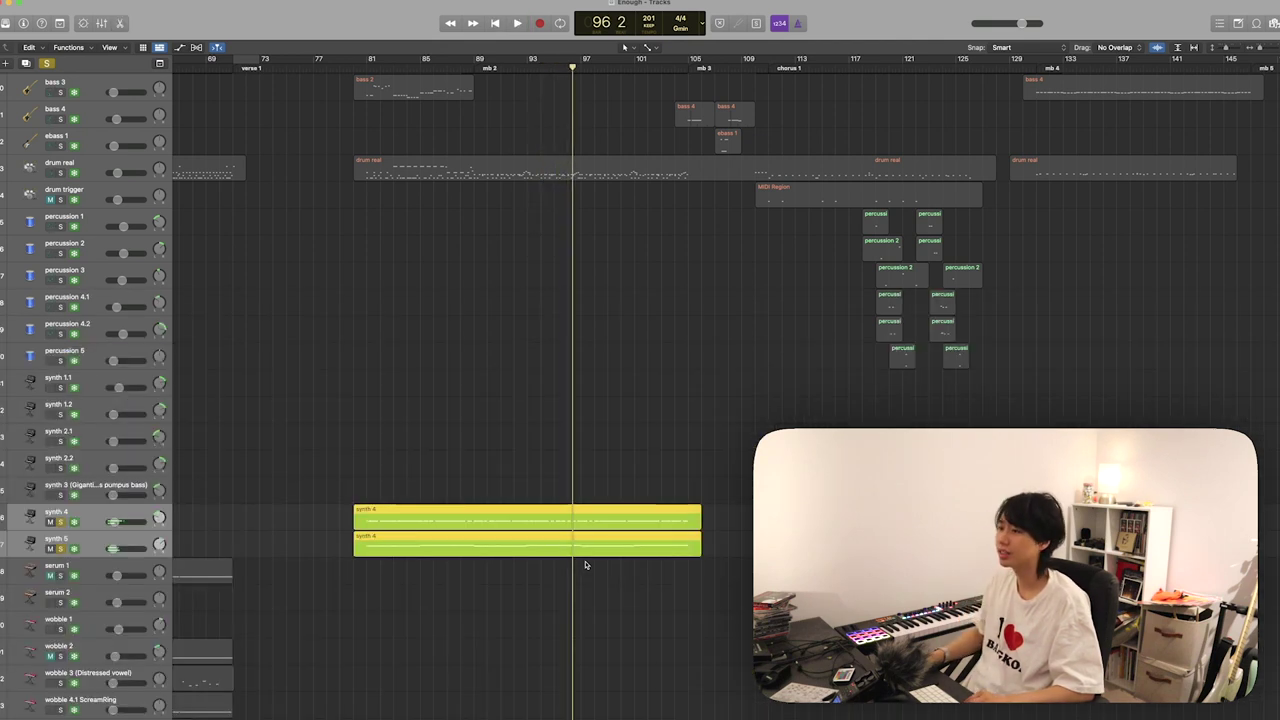
scroll(535, 557, "down", 10)
scroll(535, 555, "right", 2)
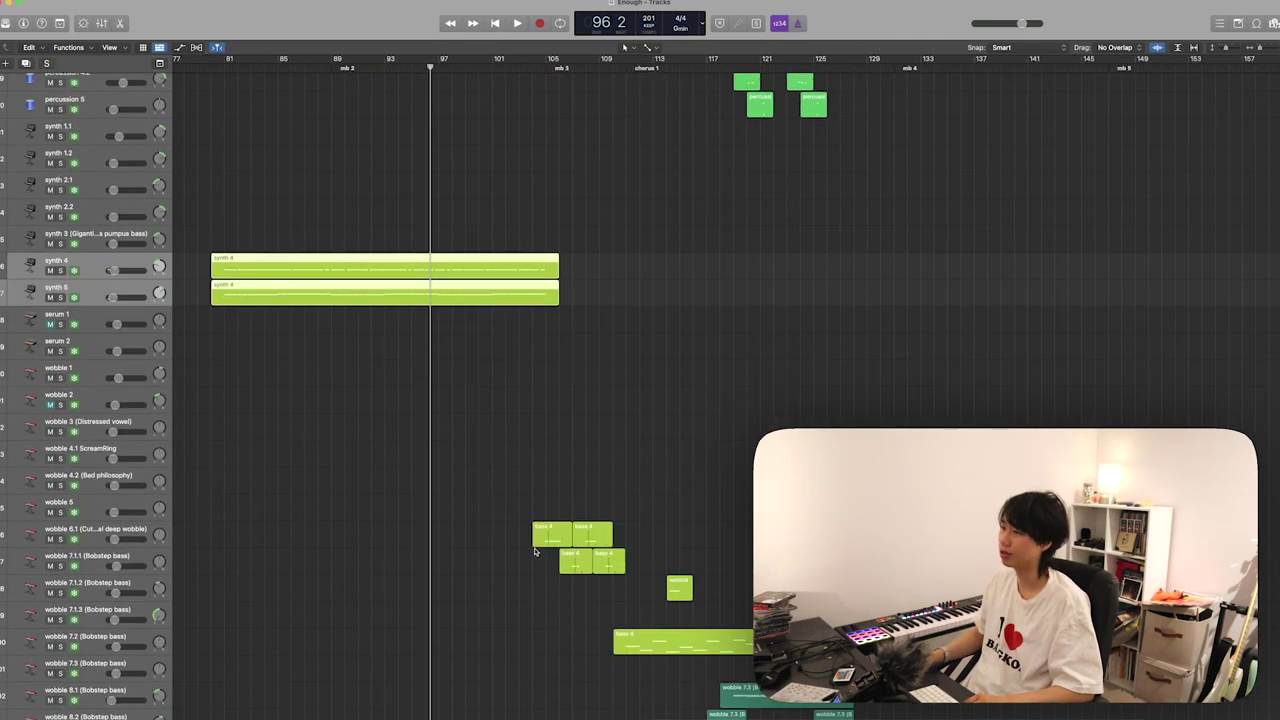
- Find the guitar regions in the mk 2 section and solo the first guitar 7.1 track
scroll(535, 552, "down", 20)
scroll(535, 552, "up", 20)
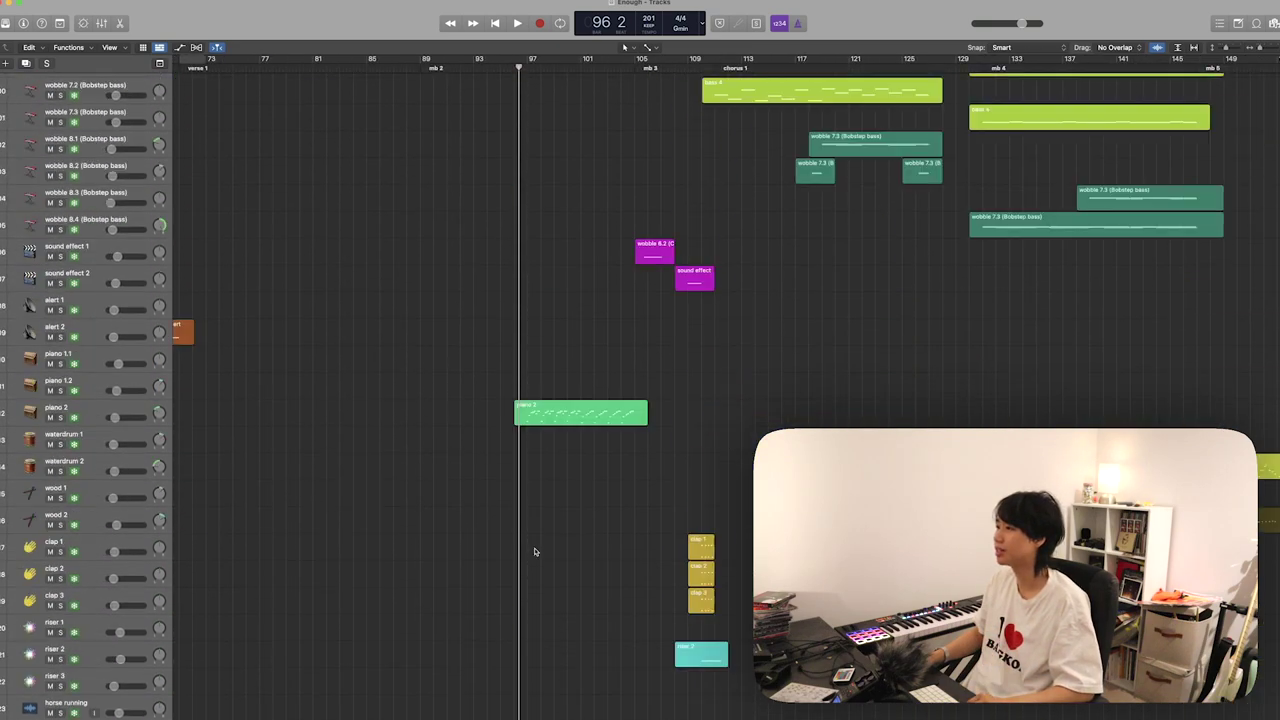
scroll(535, 552, "down", 15)
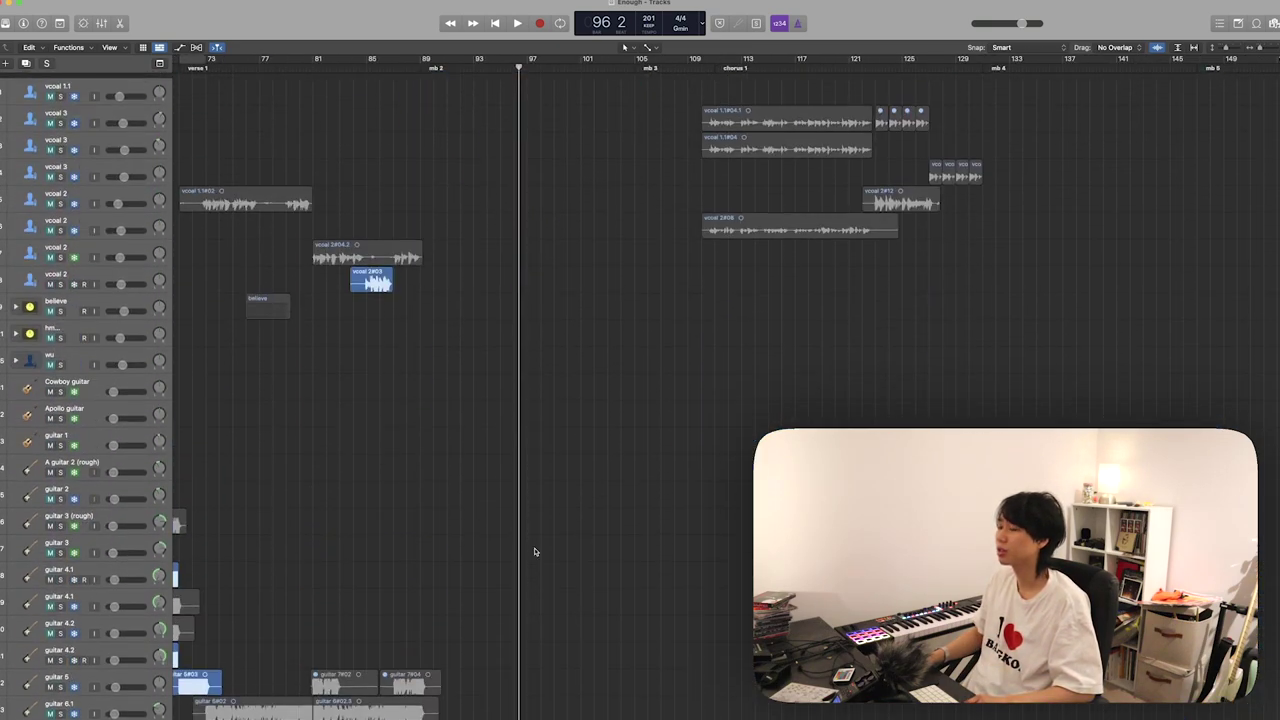
scroll(534, 552, "down", 15)
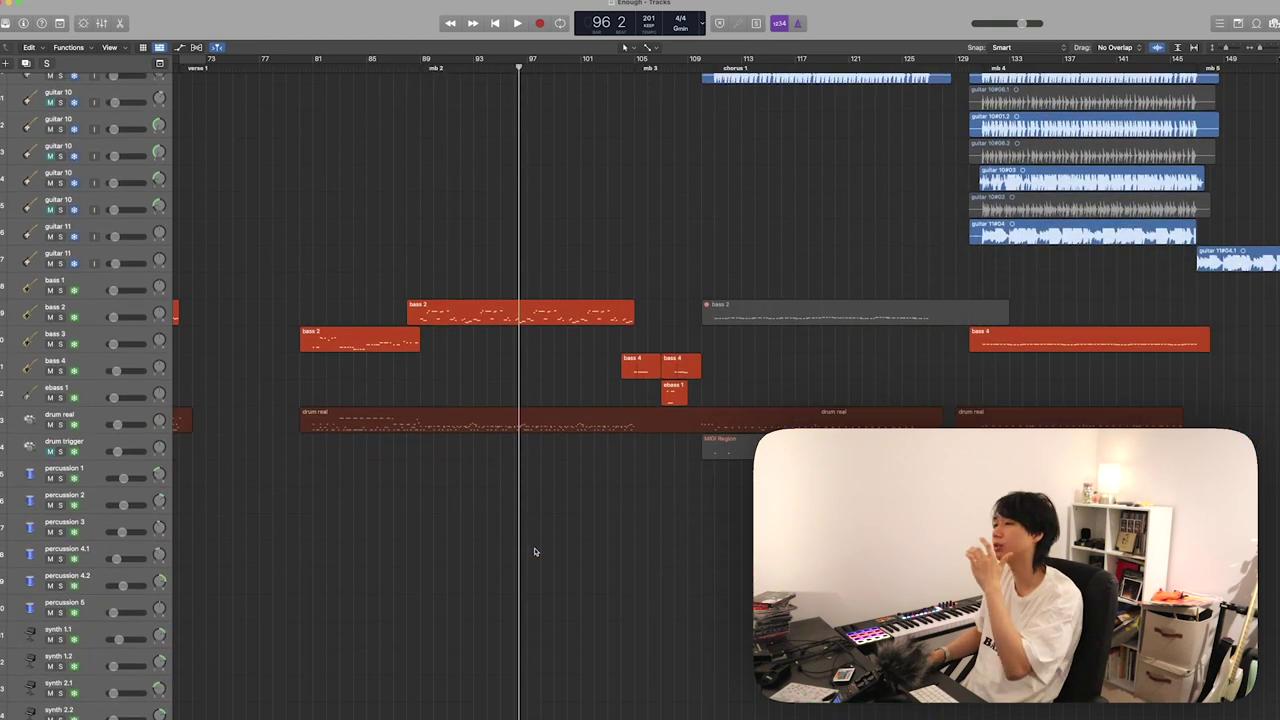
scroll(534, 552, "up", 18)
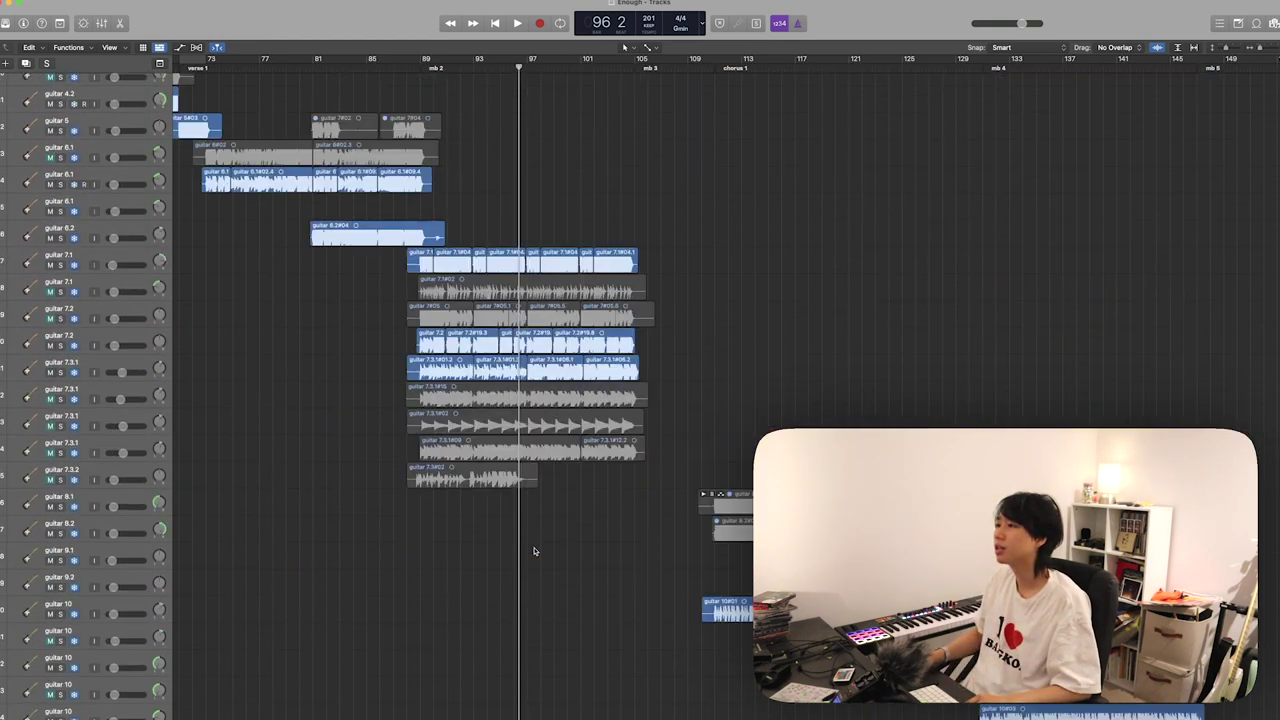
scroll(534, 552, "up", 2)
left_click(101, 371)
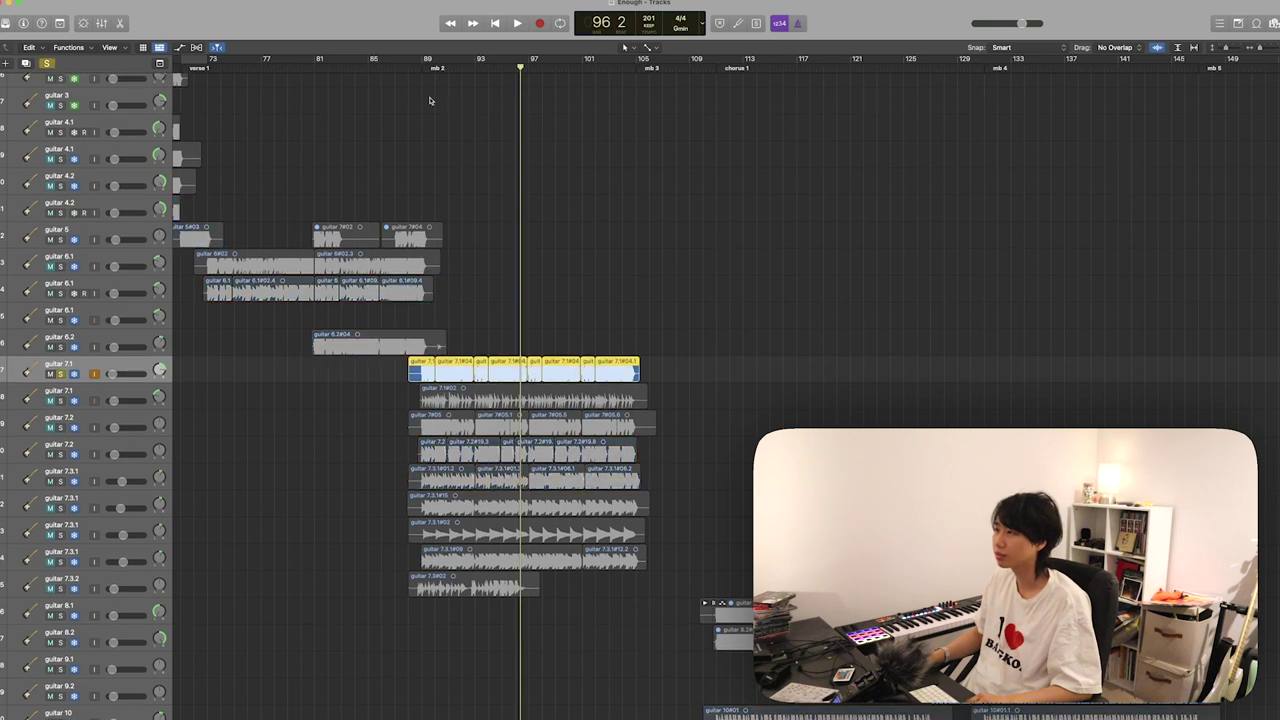
- Play guitar 7.2 in solo within mk 2, stop at bar 96 and clear the solo
scroll(430, 300, "down", 5)
left_click(471, 303)
key("shift+Return")
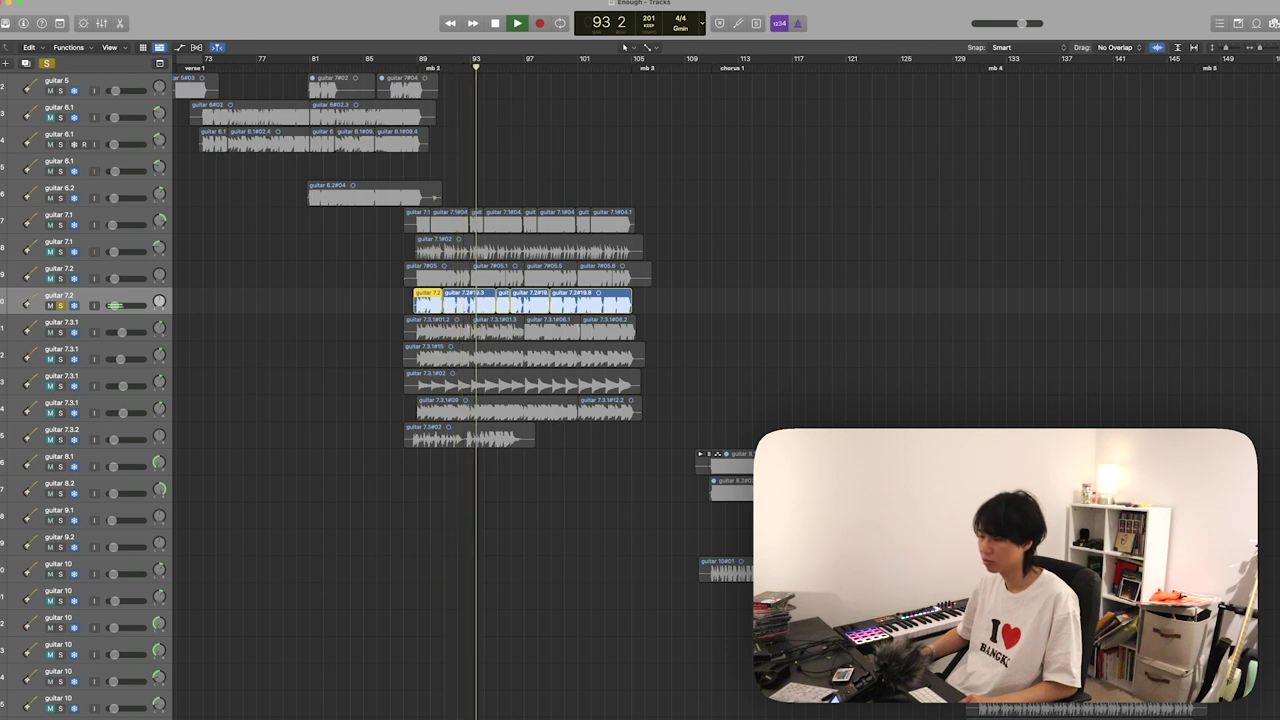
left_click(389, 294)
key("space")
key("shift+s")
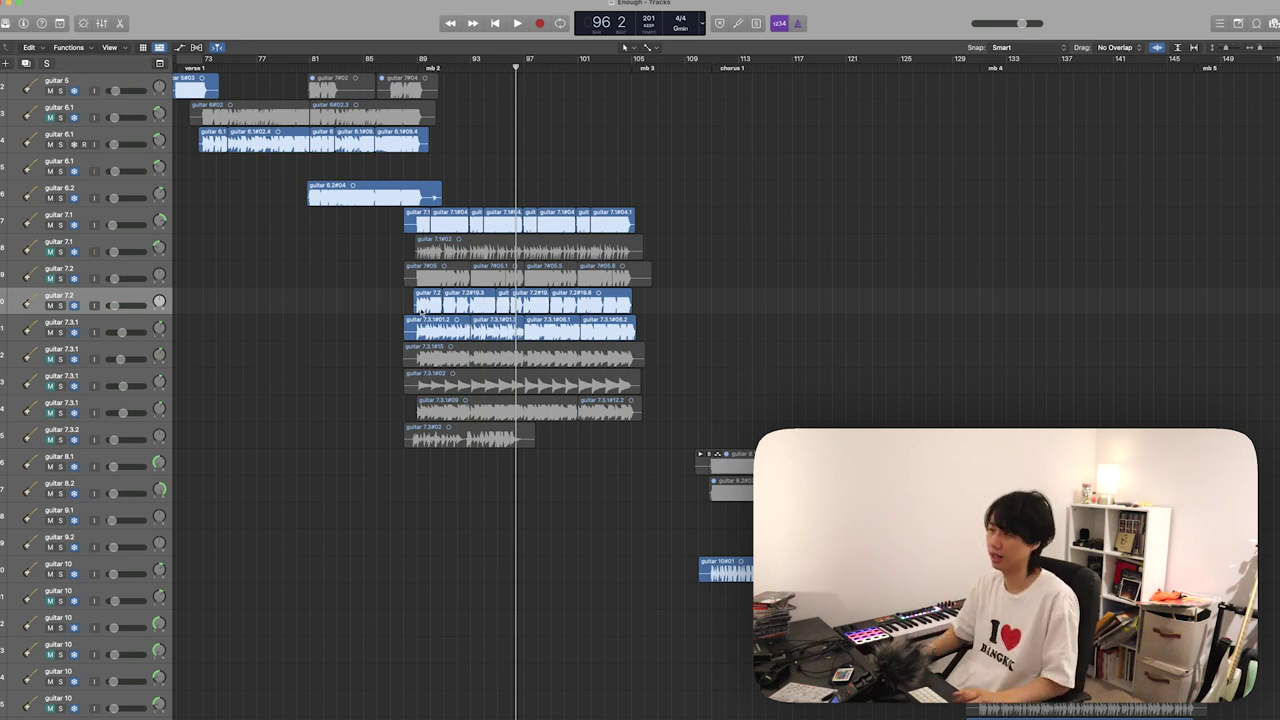
- Solo guitar 7.1 and guitar 7.2 together, play them from the start of mk 2 and stop at bar 90
scroll(391, 233, "up", 2)
left_click(143, 246)
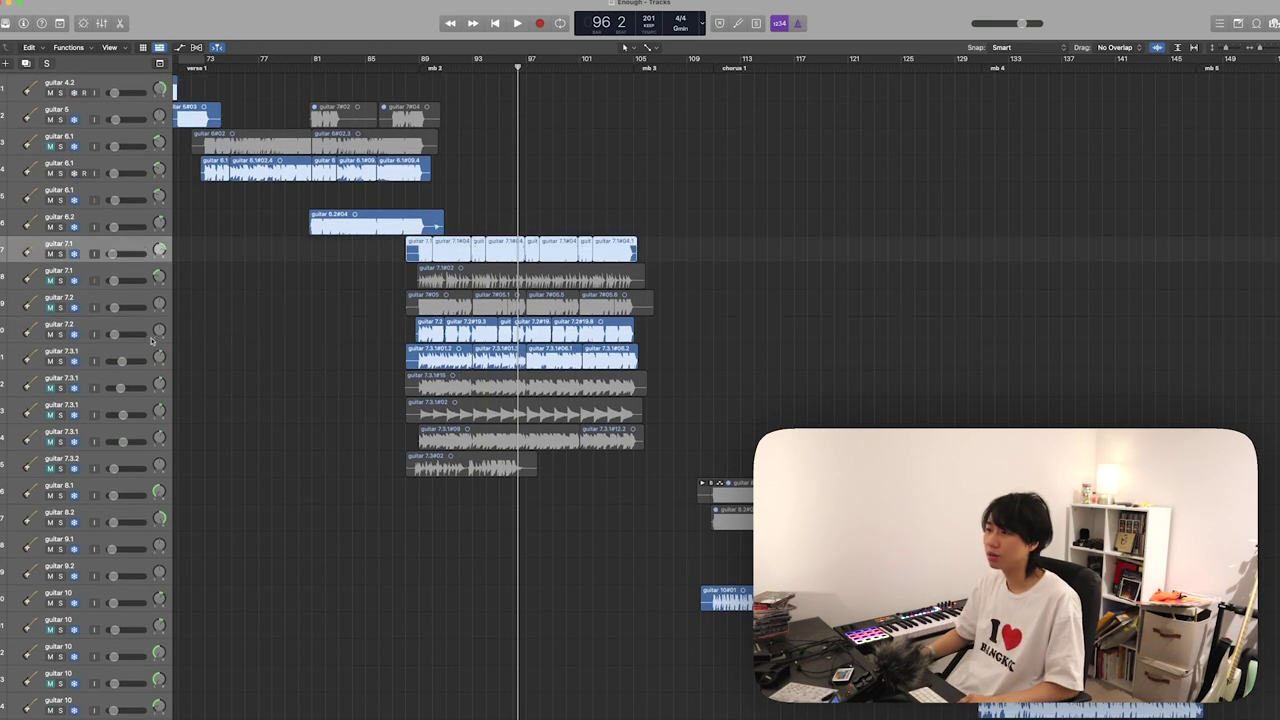
left_click(139, 321)
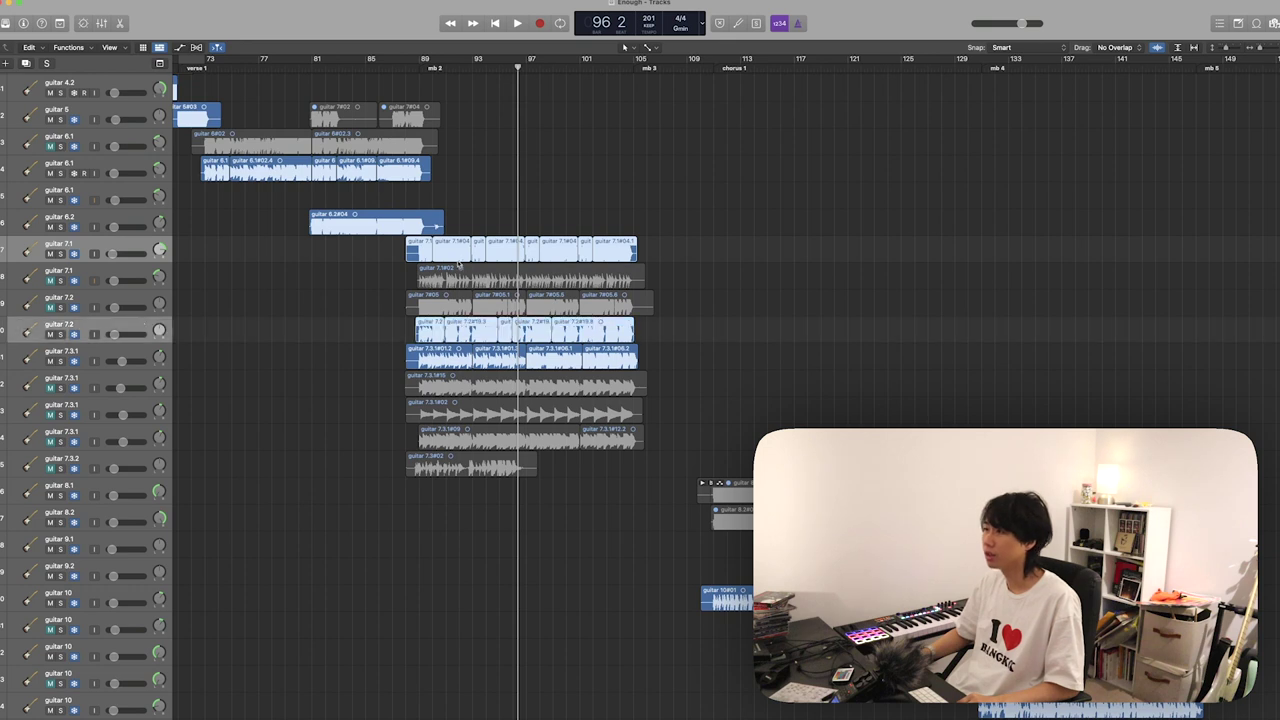
left_click(419, 70)
key("s")
key("space")
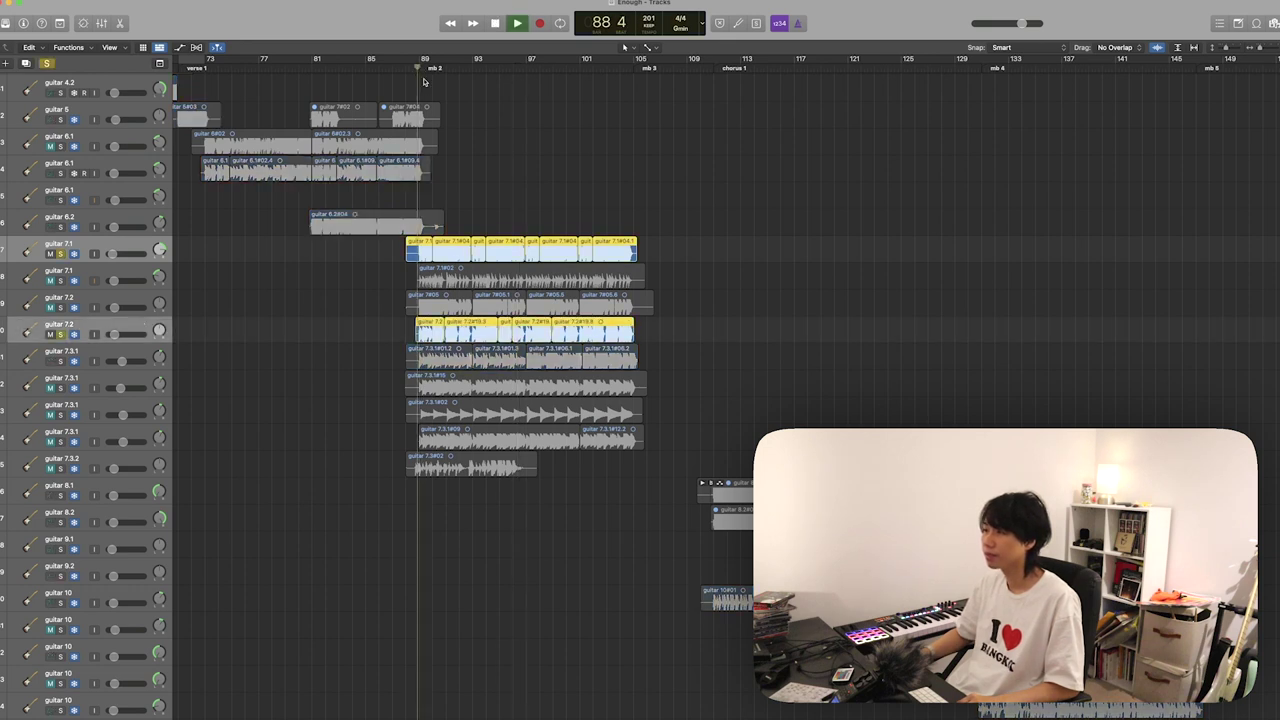
key("space")
- Clear the solo, look through the other mk 2 layers and select the drum real region
left_click(598, 350)
scroll(594, 344, "down", 2)
scroll(520, 325, "down", 15)
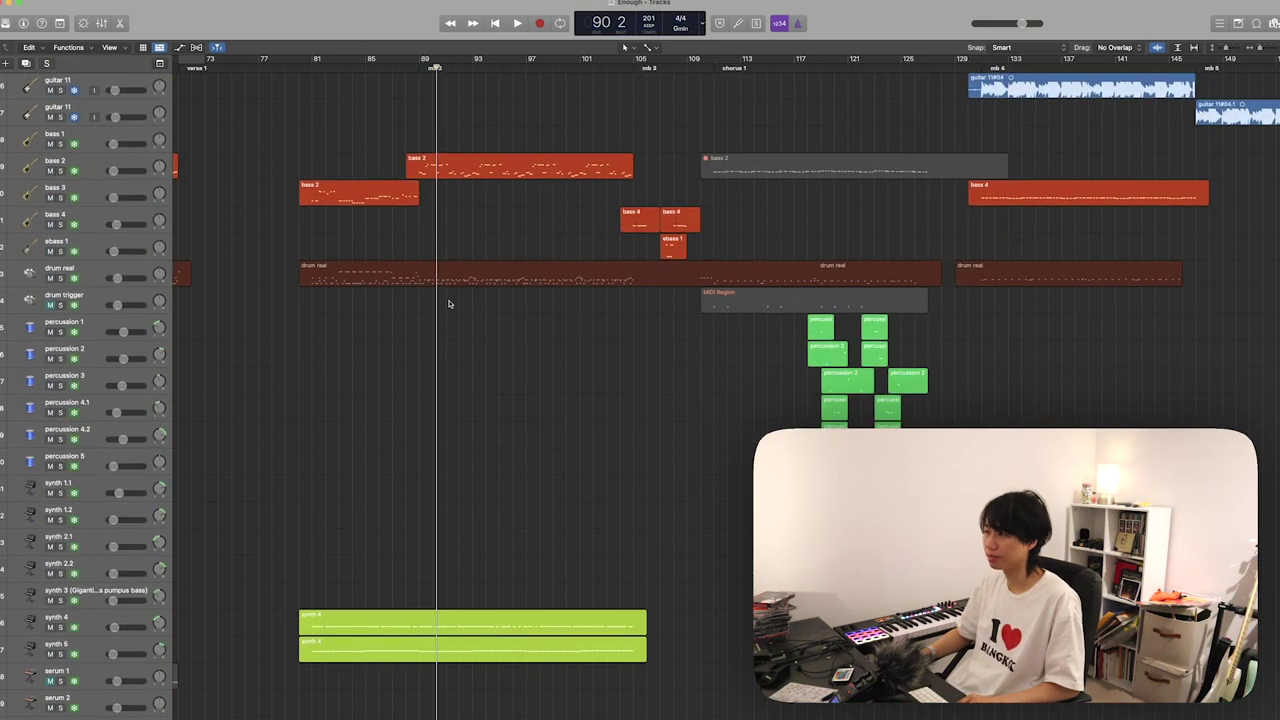
left_click(455, 287)
scroll(578, 354, "down", 15)
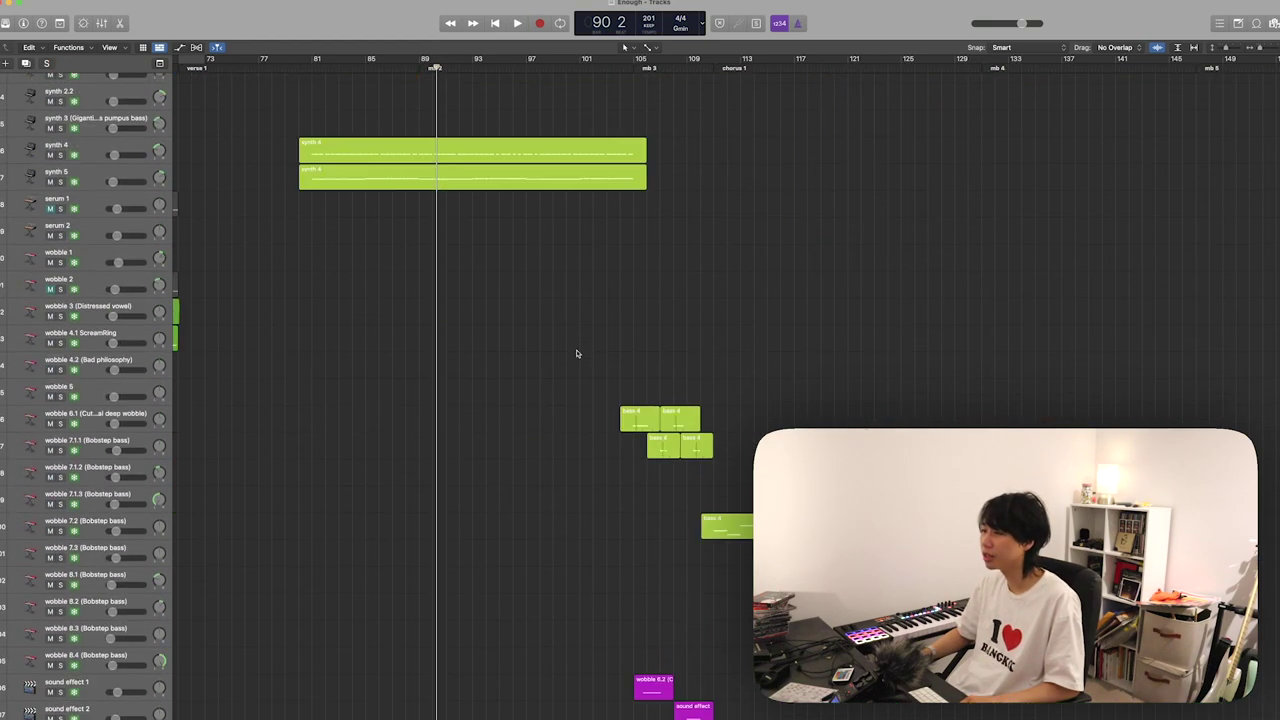
scroll(576, 353, "down", 10)
scroll(576, 353, "up", 20)
scroll(576, 353, "up", 20)
scroll(576, 353, "down", 5)
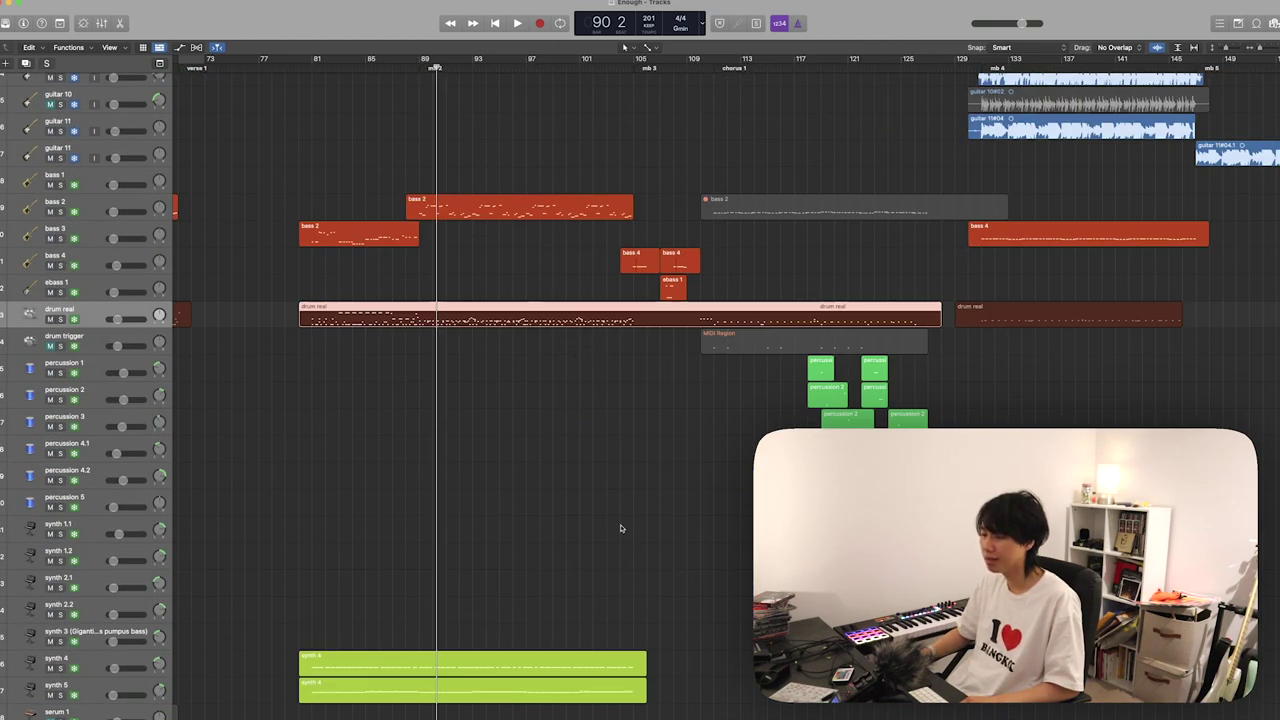
- Show the drum real notes in the Piano Roll, place the playhead at bar 89 and close the editor
double_click(508, 325)
left_click(366, 344)
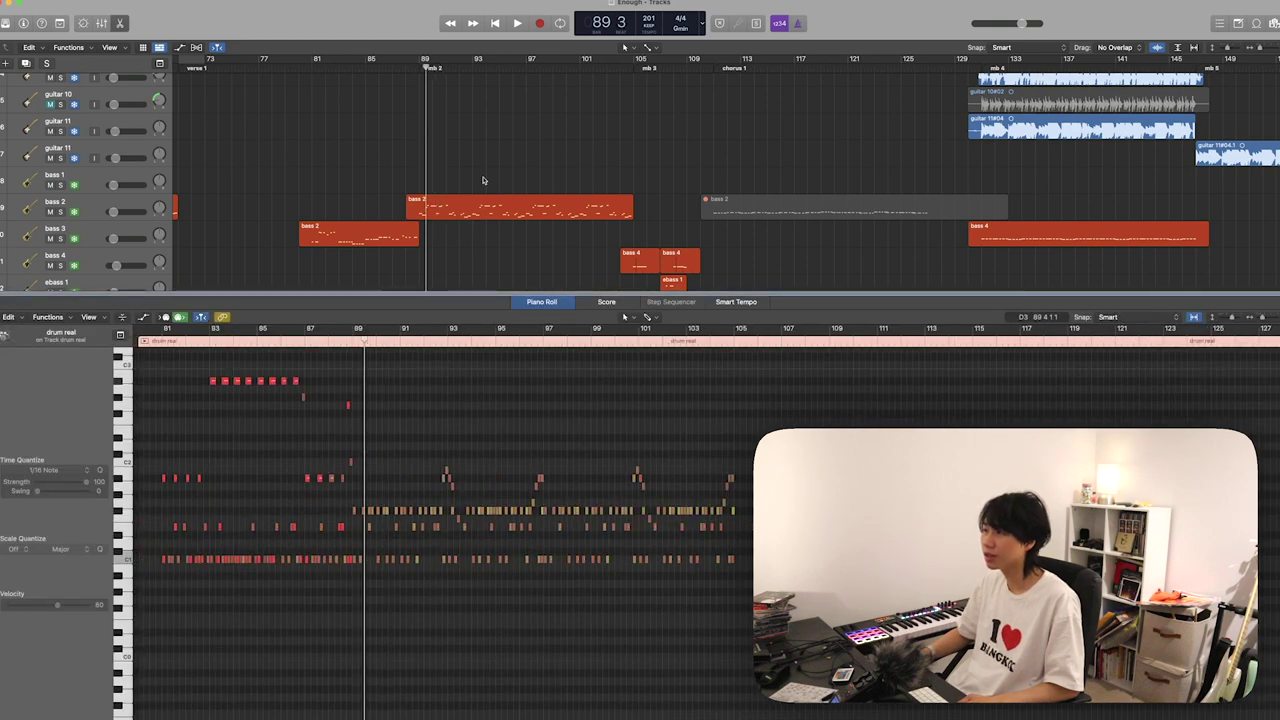
scroll(482, 180, "down", 6)
scroll(489, 200, "up", 10)
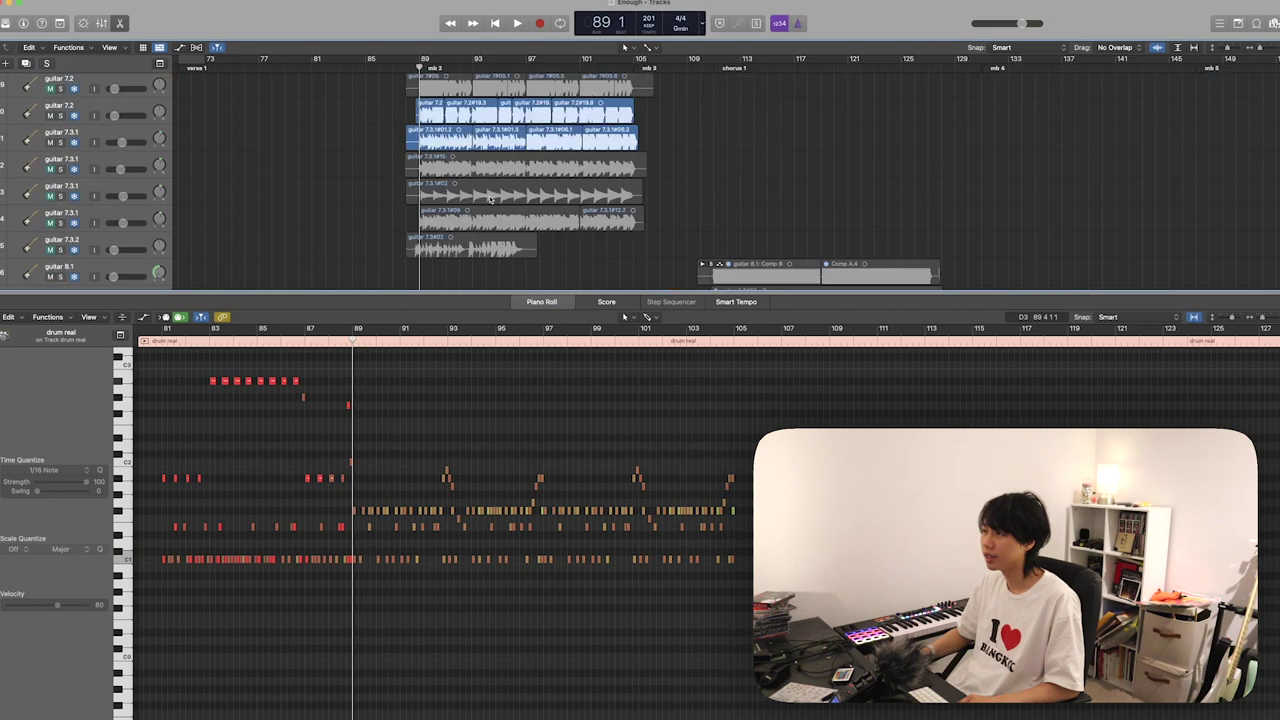
key("p")
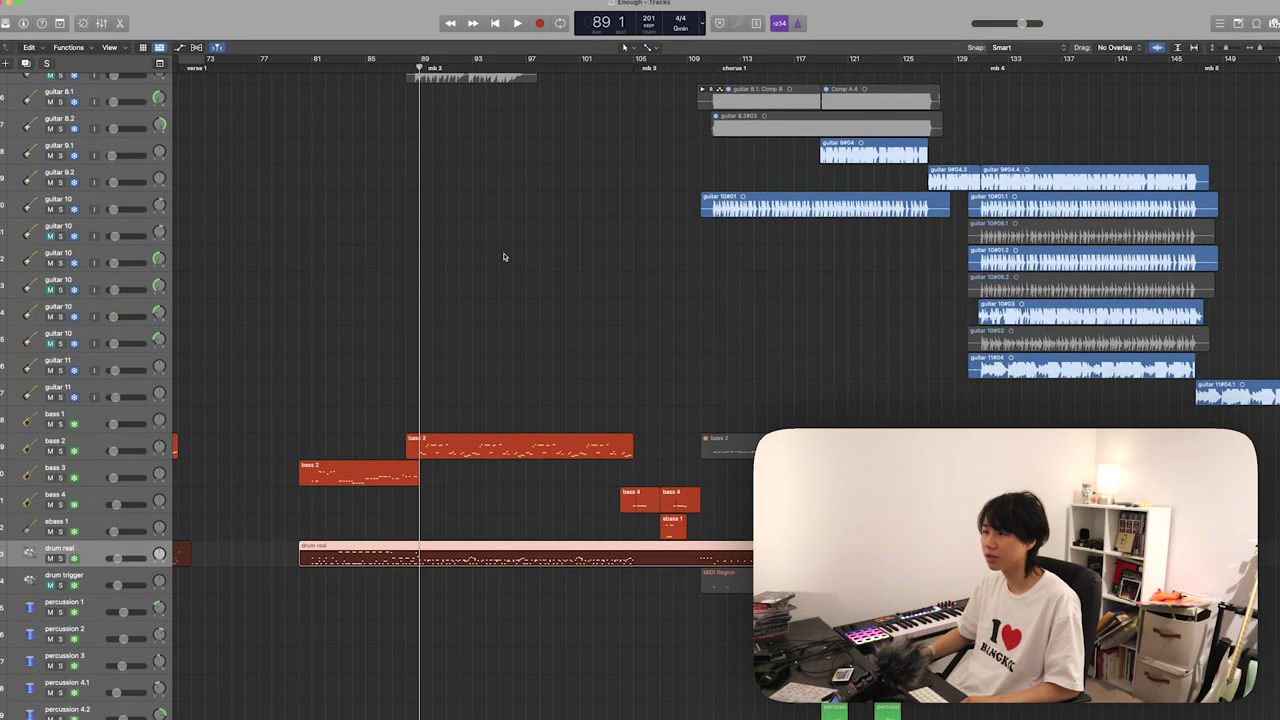
- Play the mix from bar 89 with the drum real notes shown, mute and unmute drum real to compare, and stop at bar 98
key("space")
scroll(505, 260, "down", 5)
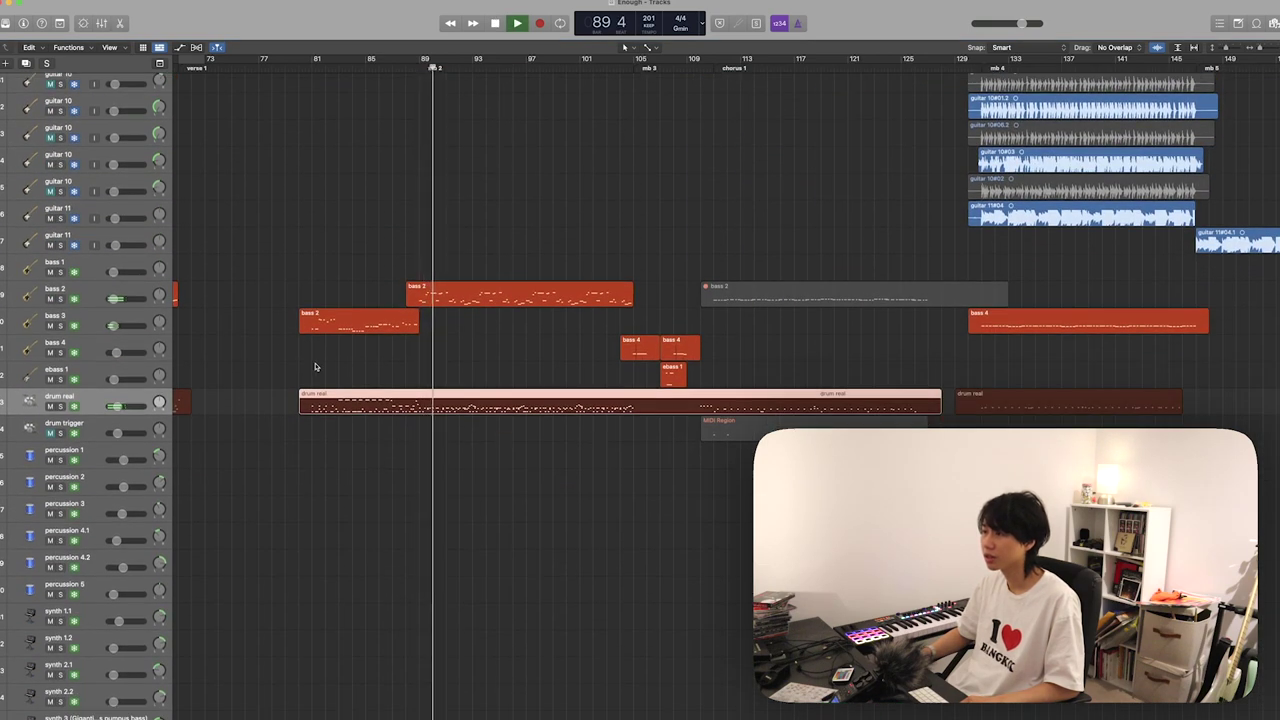
key("p")
scroll(366, 223, "down", 5)
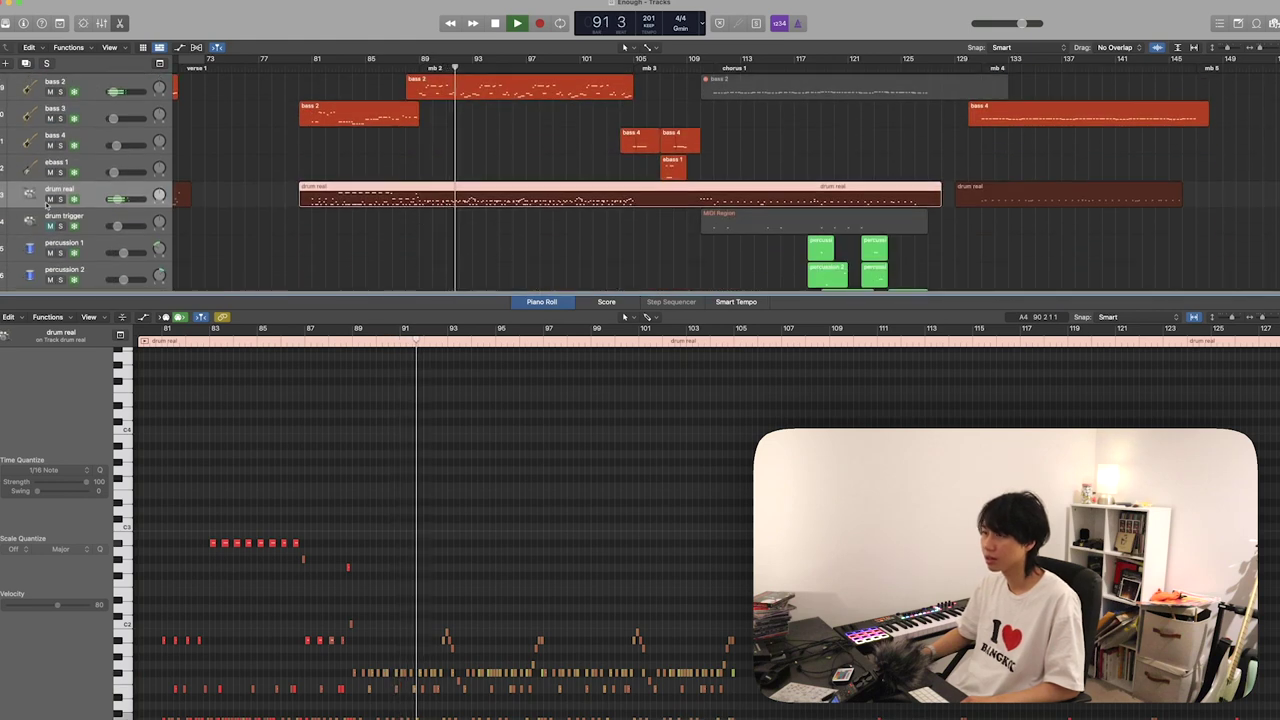
left_click(50, 200)
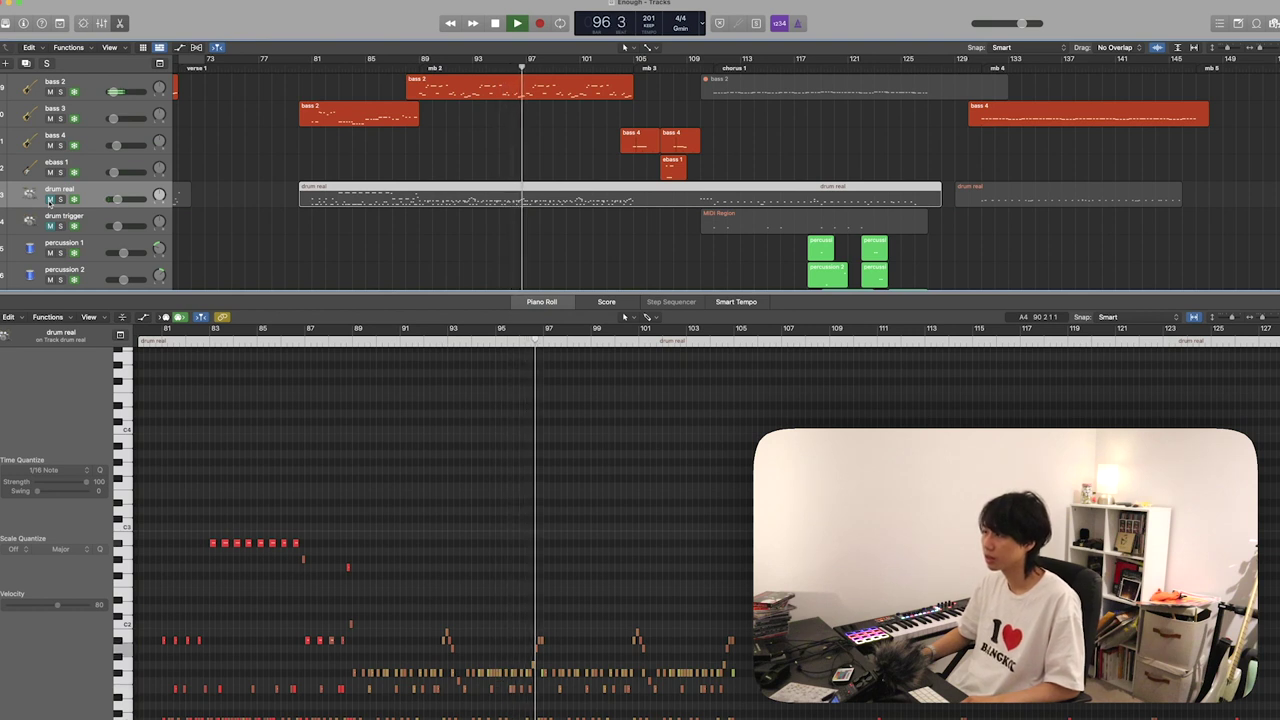
left_click(50, 200)
key("space")
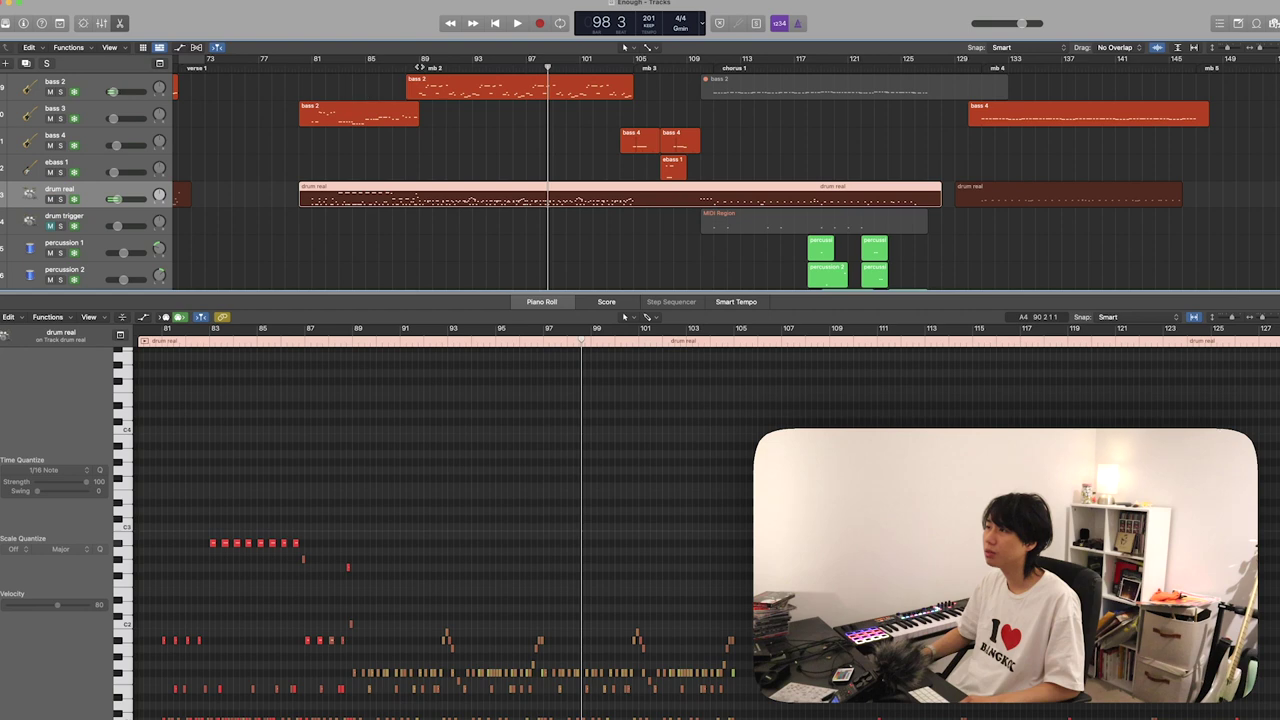
- Play drum real in solo from bar 89 with its notes enlarged in the Piano Roll, stop at bar 100, clear the solo and close the editor
key("s")
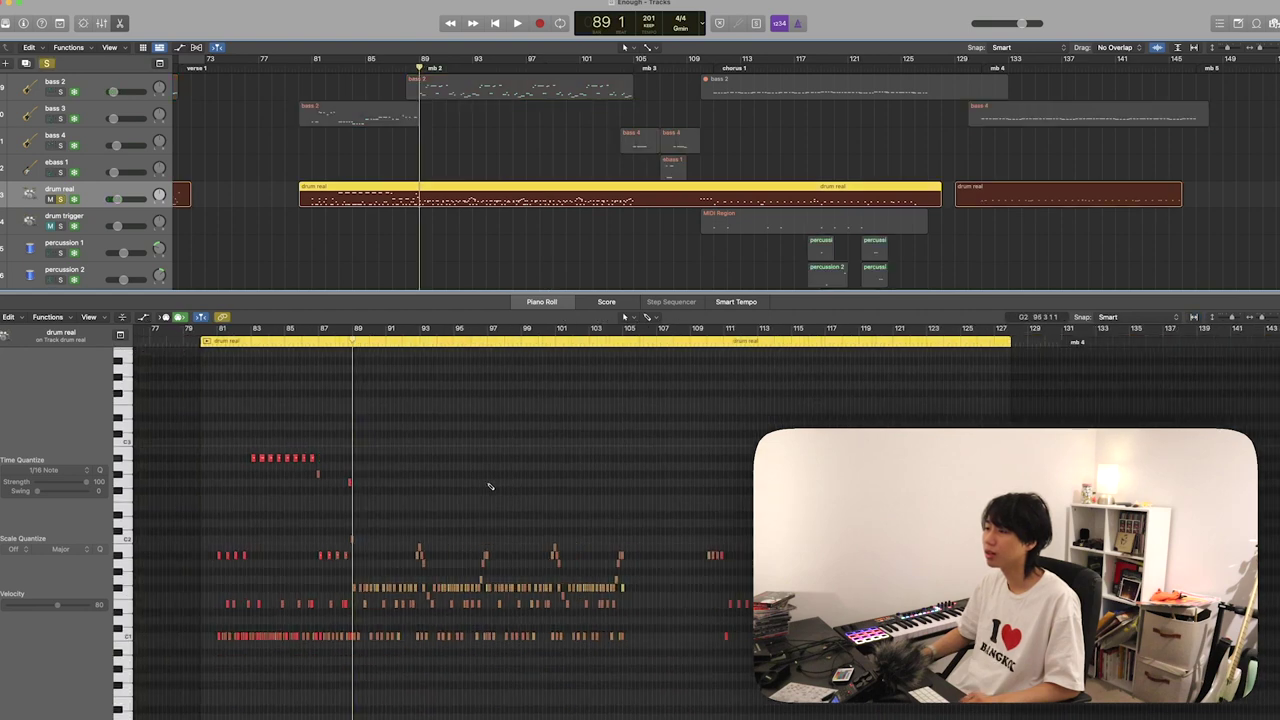
key("super+Right")
key("super+Down")
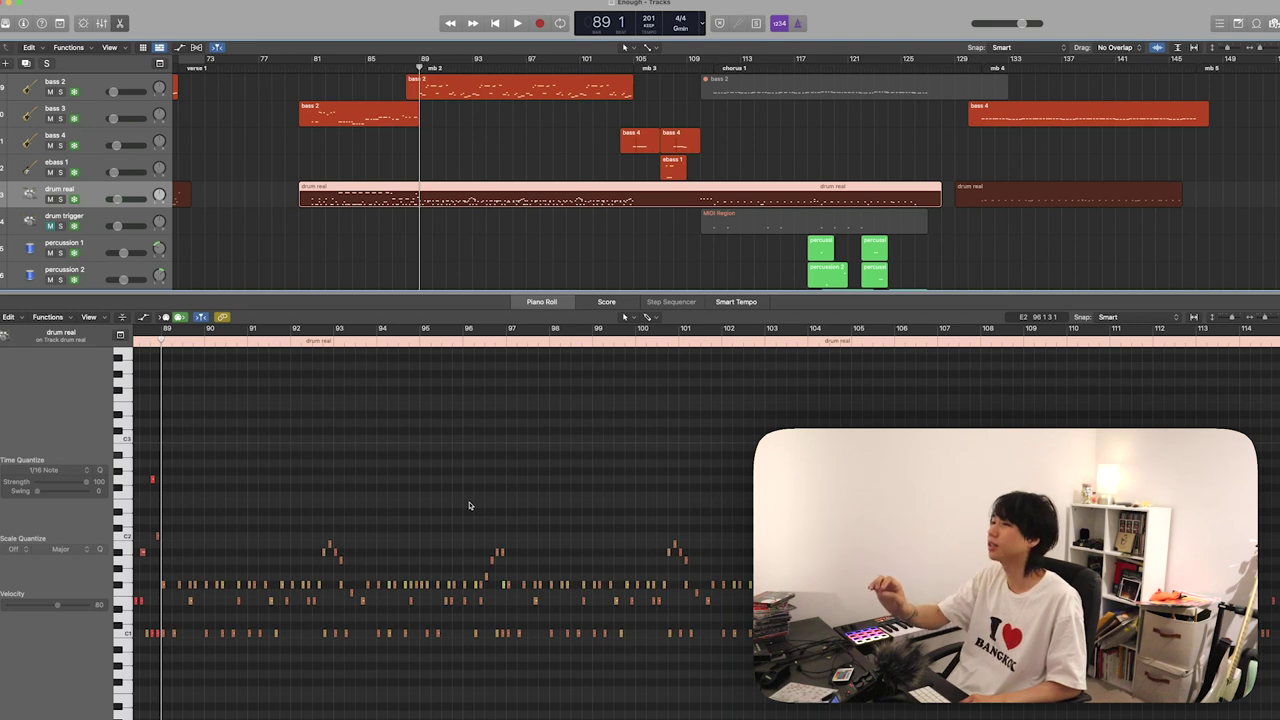
key("ctrl+s")
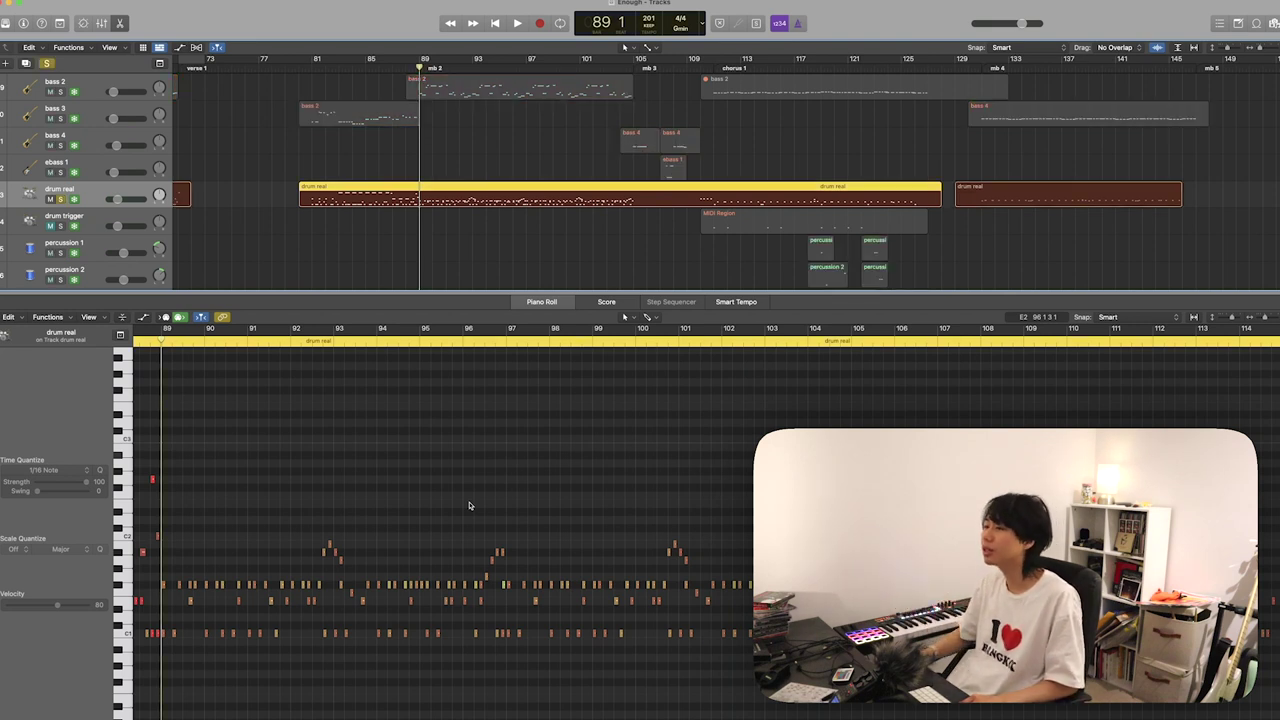
key("space")
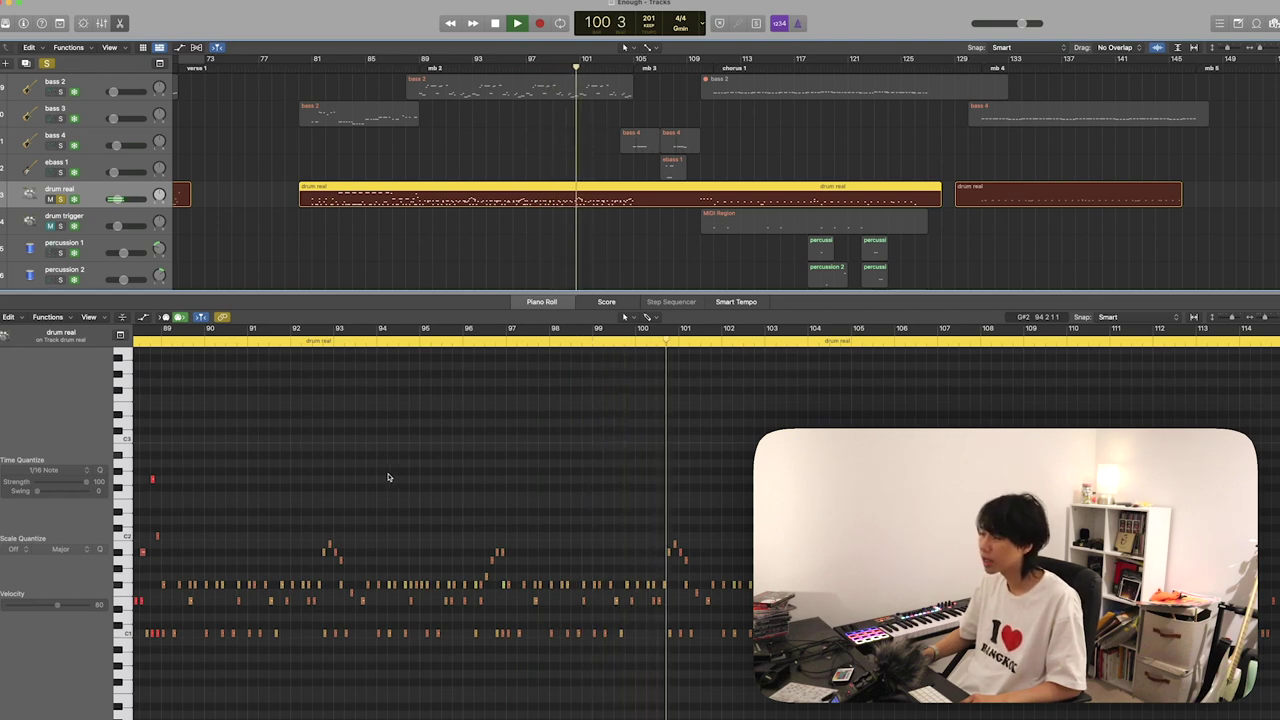
key("s")
key("p")
scroll(434, 446, "up", 5)
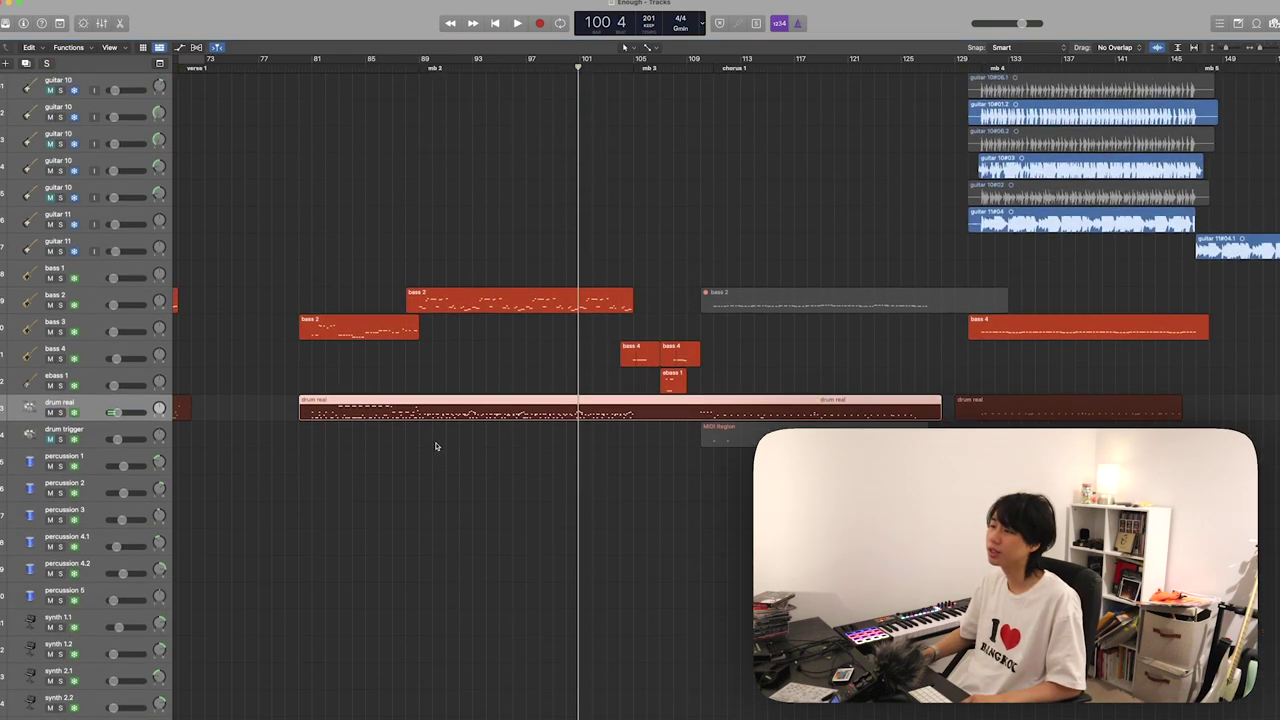
- Review the mk 2 drum real notes in the Piano Roll once more and close it with the playhead at bar 101
scroll(434, 446, "down", 4)
scroll(435, 446, "right", 4)
scroll(435, 446, "up", 3)
scroll(435, 446, "down", 3)
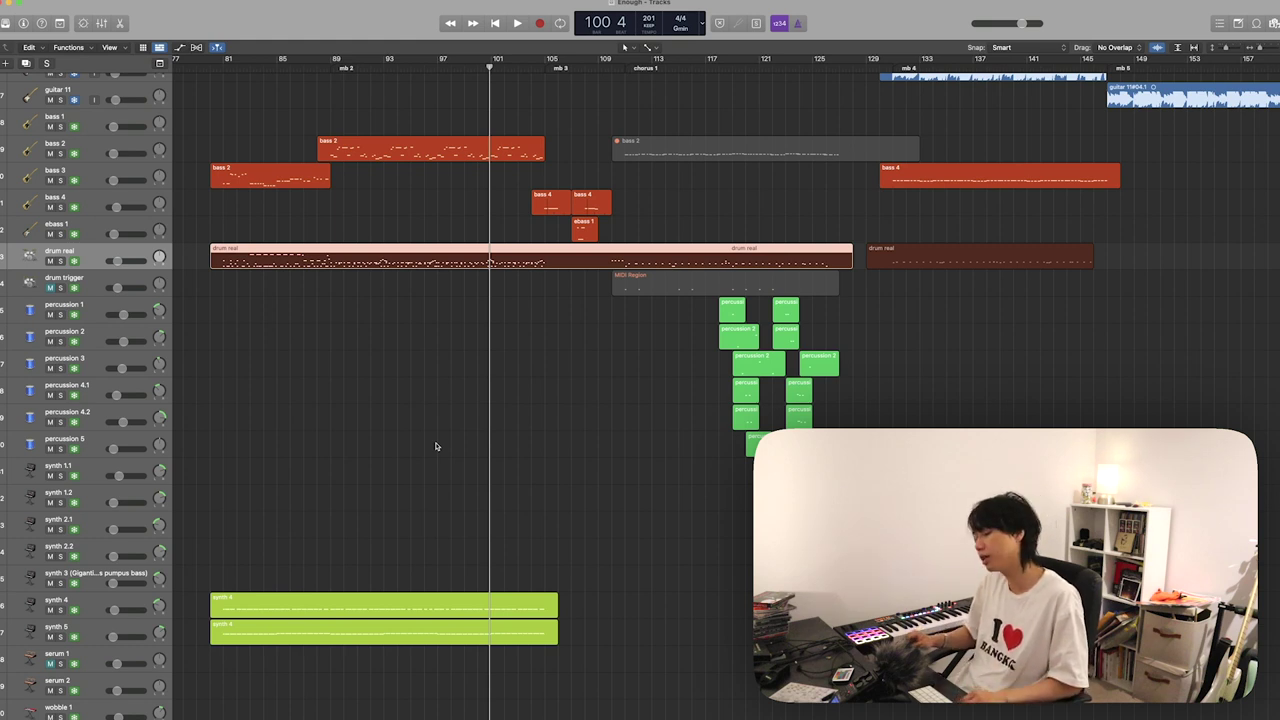
key("e")
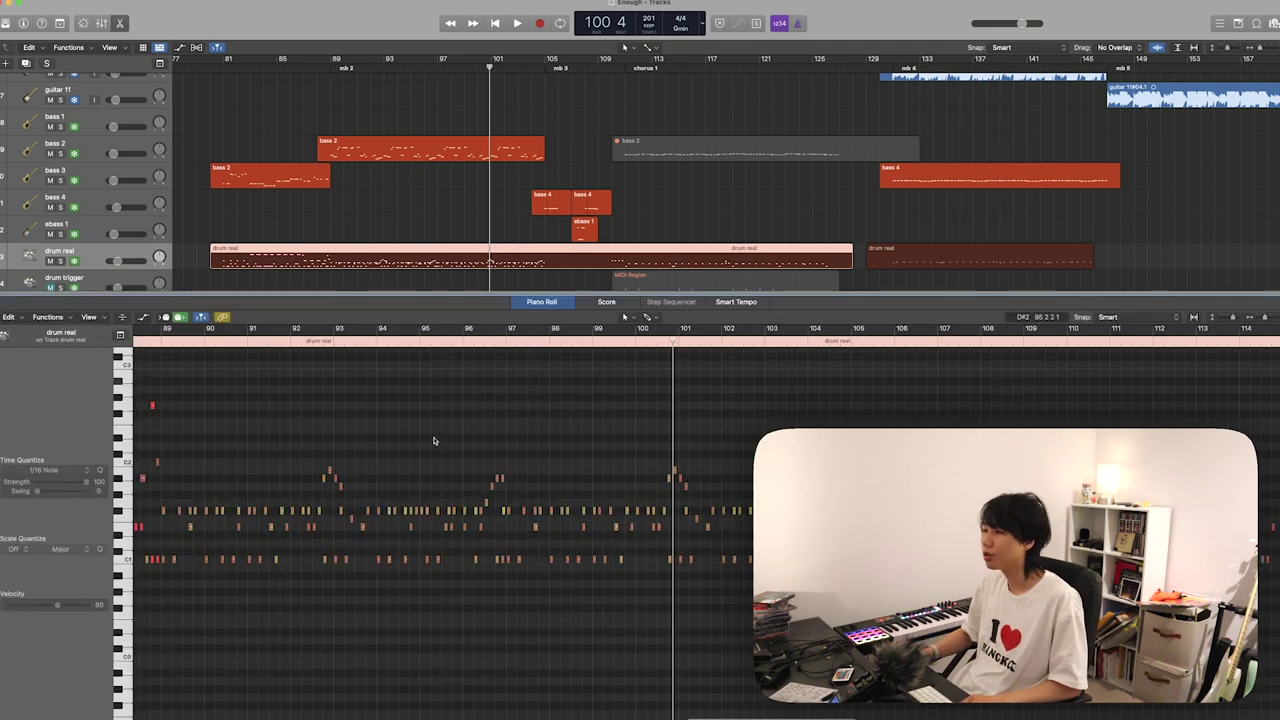
left_click(208, 342)
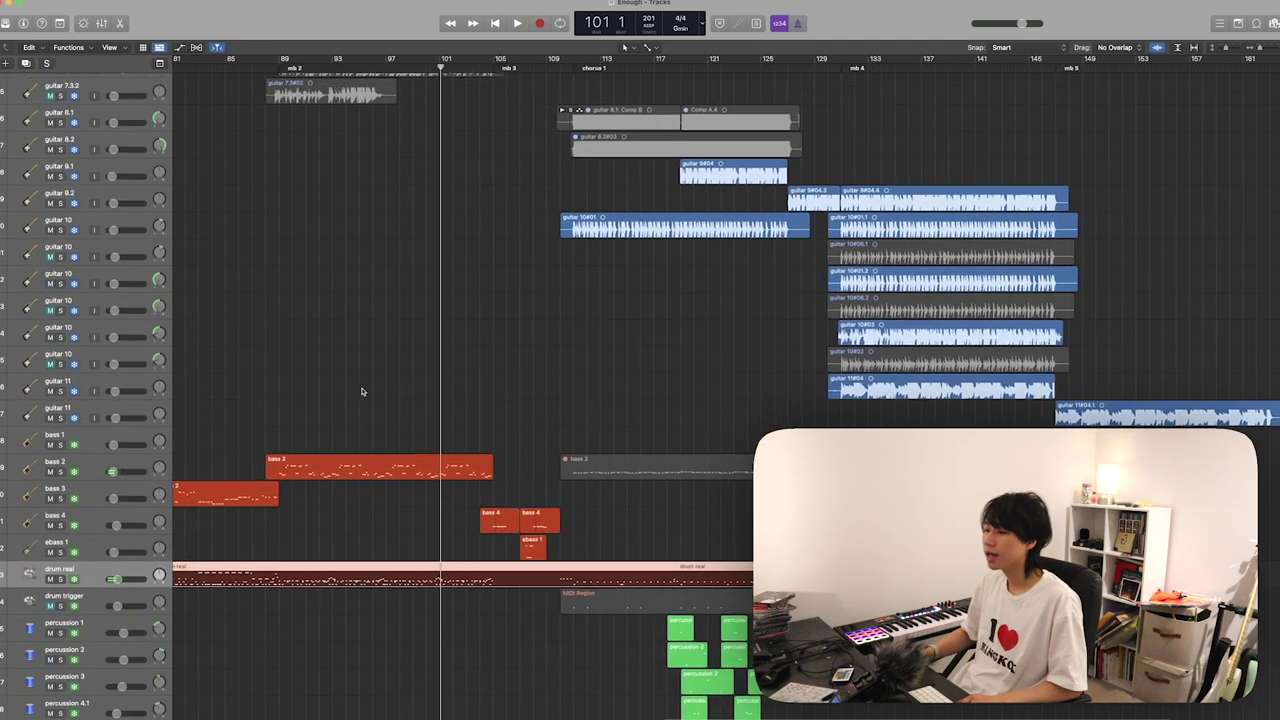
- Place the playhead at bar 106 in mk 3 and move it forward bar by bar to bar 111 at chorus 1
scroll(362, 391, "up", 3)
scroll(362, 391, "right", 3)
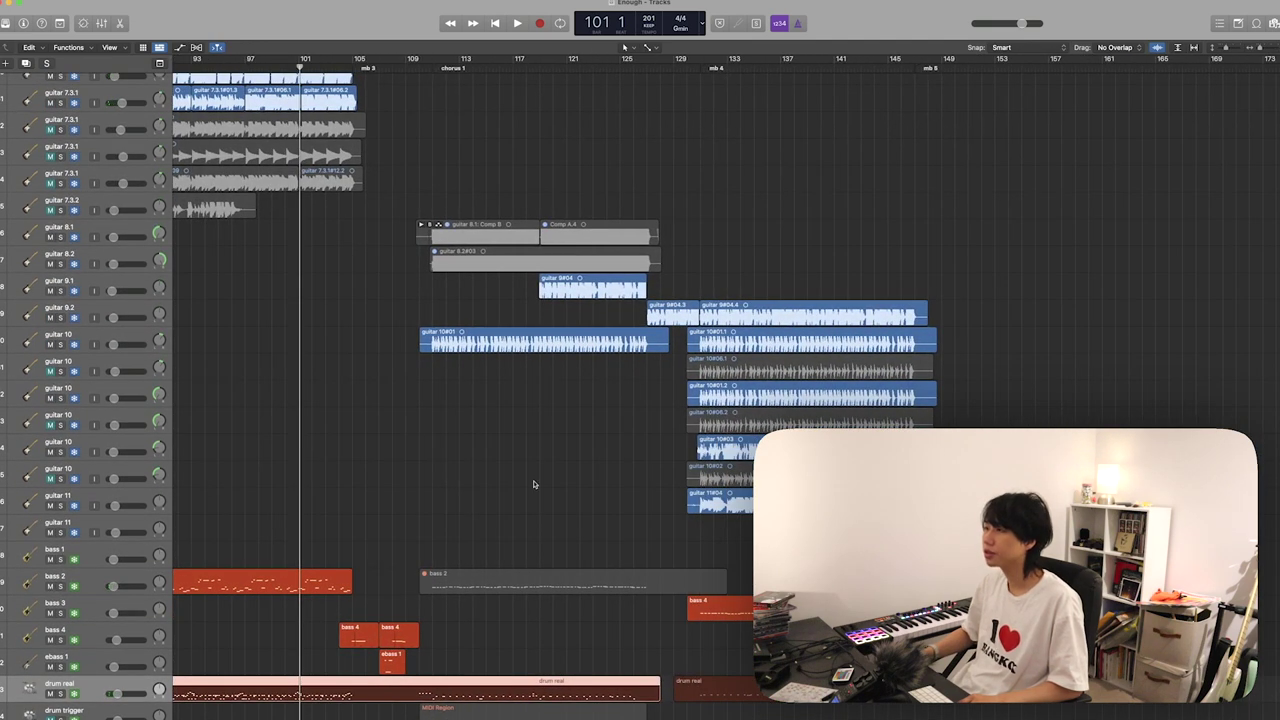
scroll(520, 488, "left", 2)
scroll(518, 489, "down", 2)
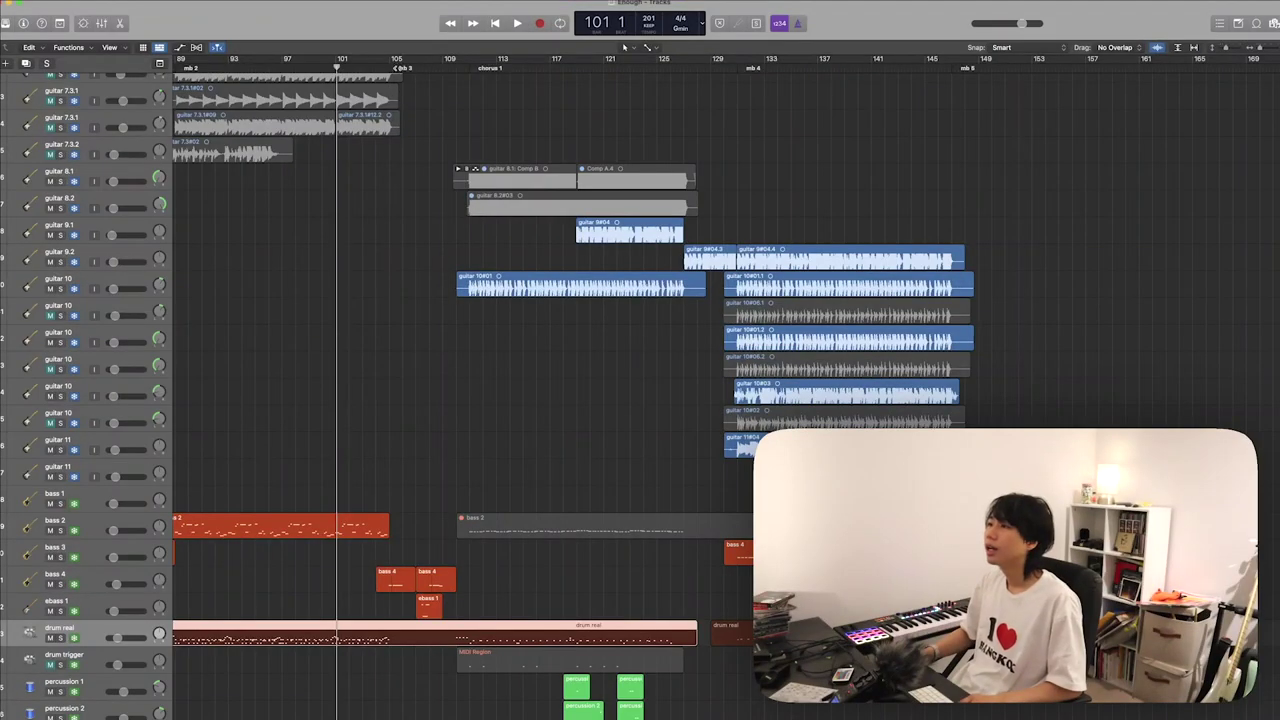
left_click(400, 67)
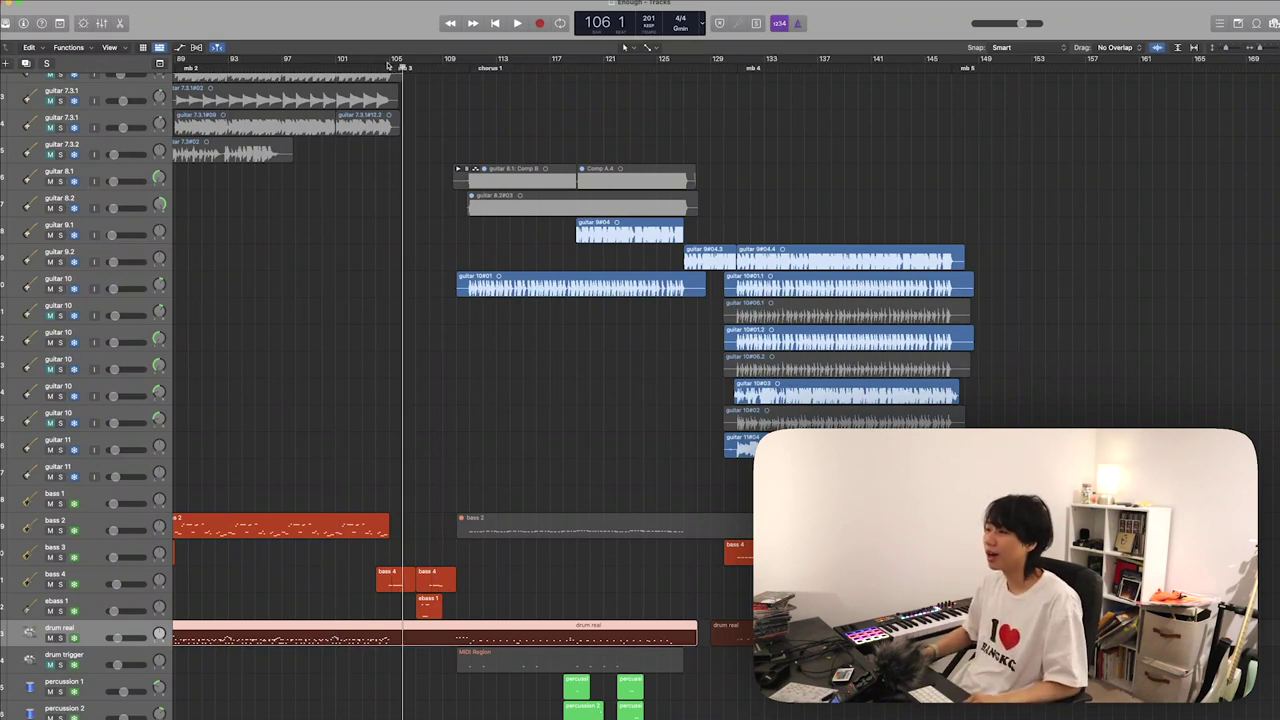
key("comma")
key("period")
key("period")
key("period")
key("period")
key("period")
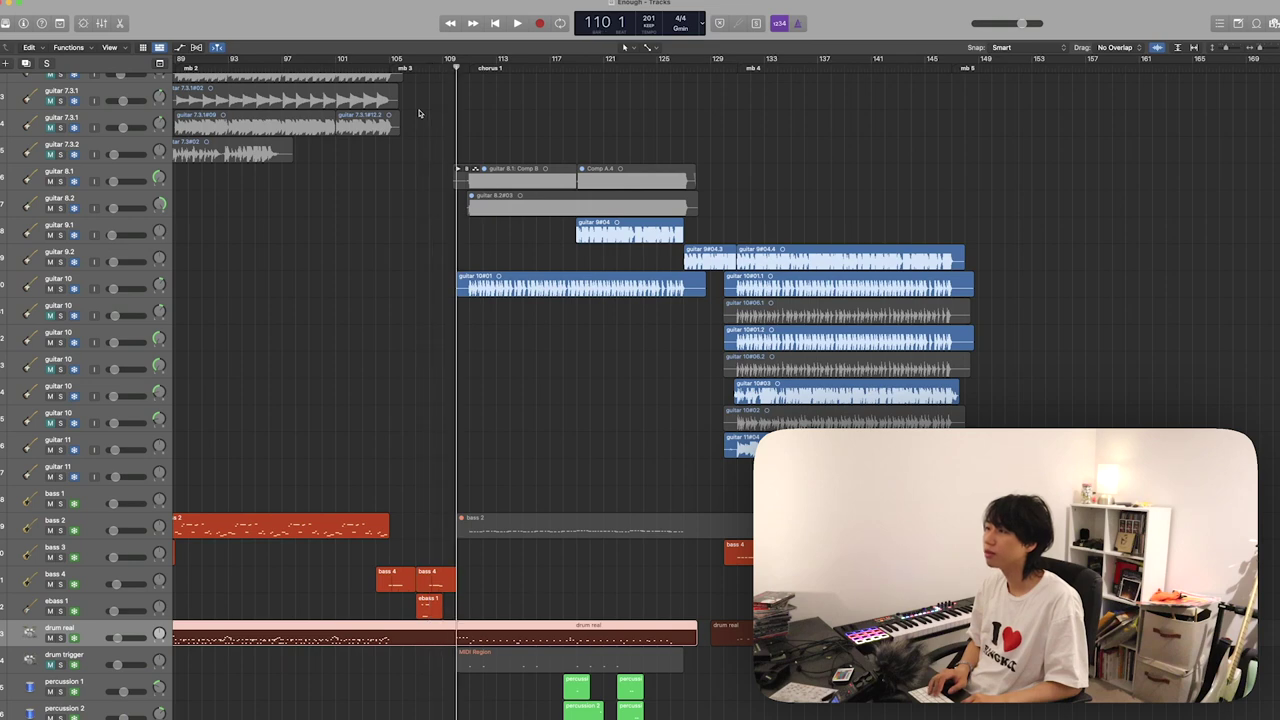
key("period")
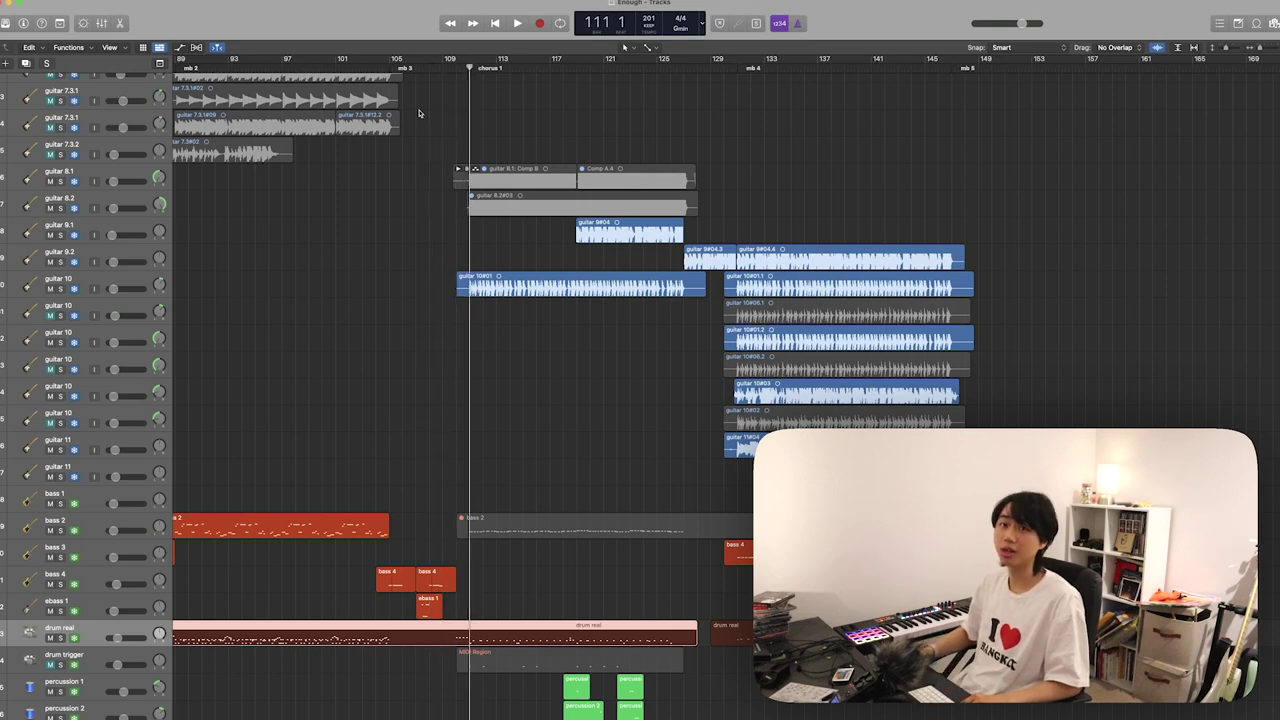
- Examine the vocal, guitar, bass and drum regions that make up the chorus 1 section
scroll(527, 160, "down", 10)
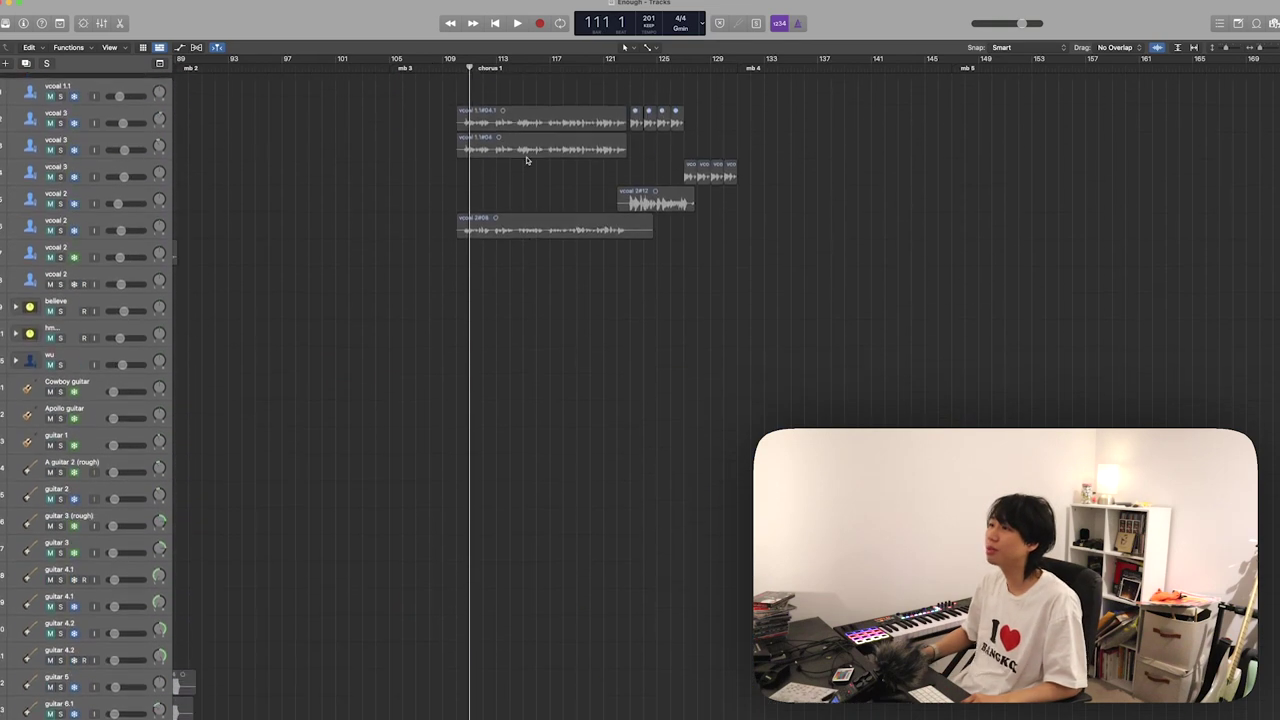
scroll(527, 160, "up", 10)
scroll(527, 160, "down", 10)
scroll(527, 160, "down", 5)
scroll(527, 160, "up", 12)
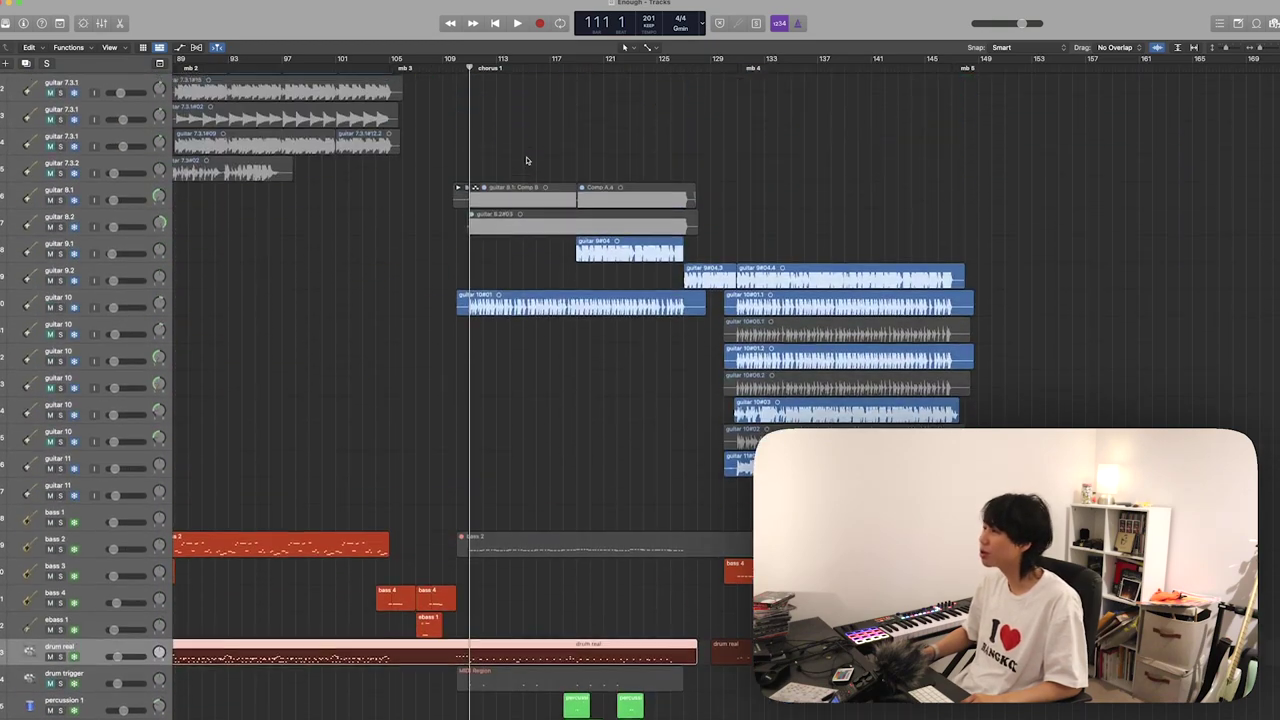
- Return the playhead to the start of mk 3 at bar 105 and examine the bass, drum, synth and wobble regions around it
scroll(527, 163, "down", 5)
scroll(527, 160, "down", 5)
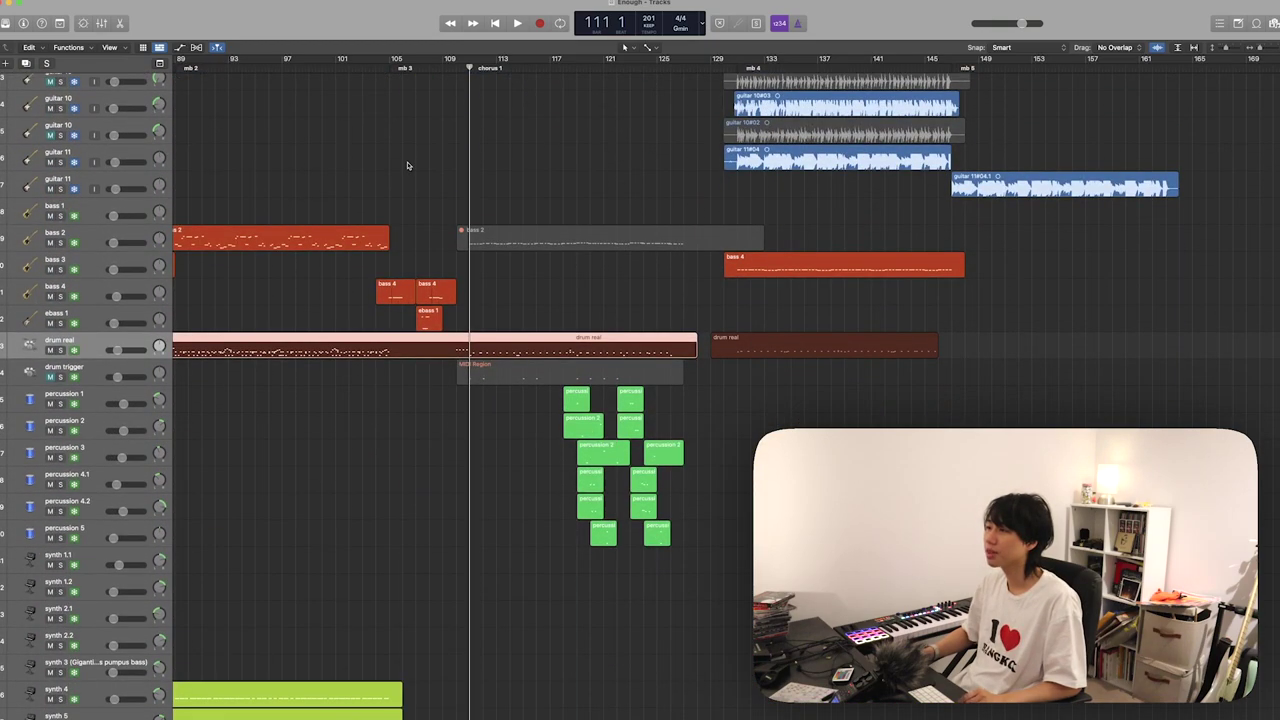
scroll(407, 165, "up", 5)
scroll(407, 165, "down", 3)
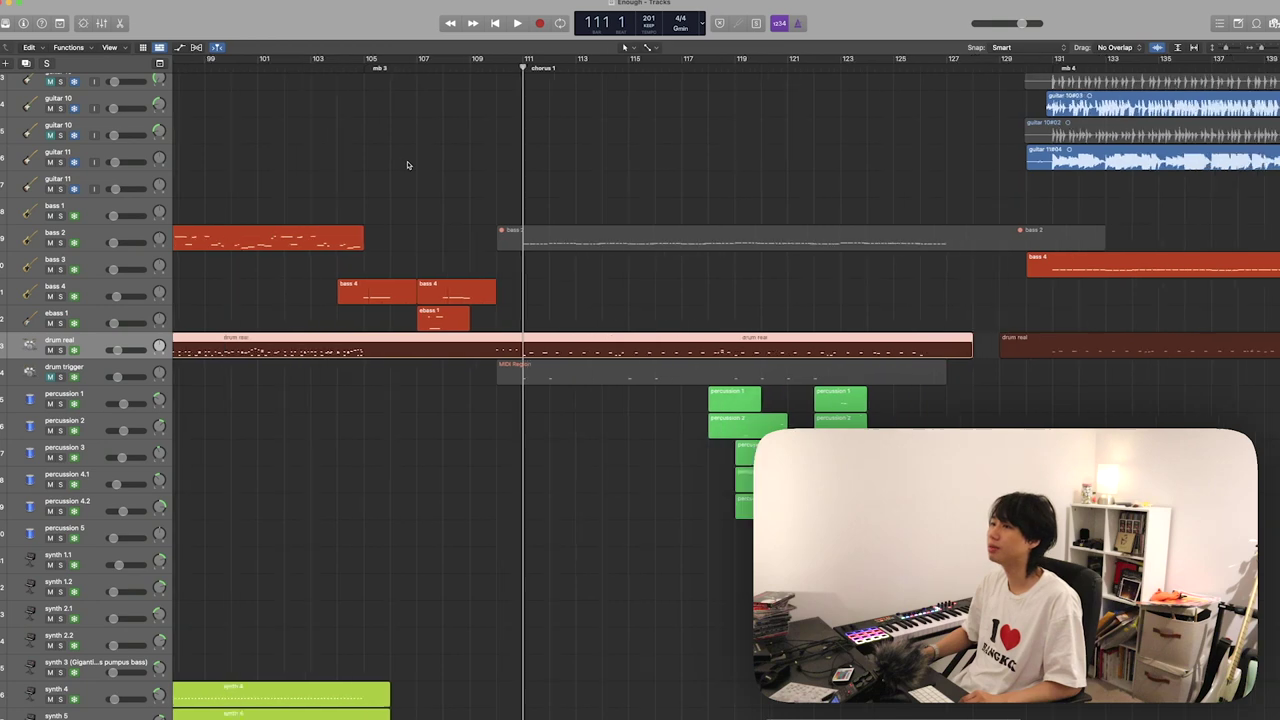
key("alt+comma")
scroll(452, 140, "down", 10)
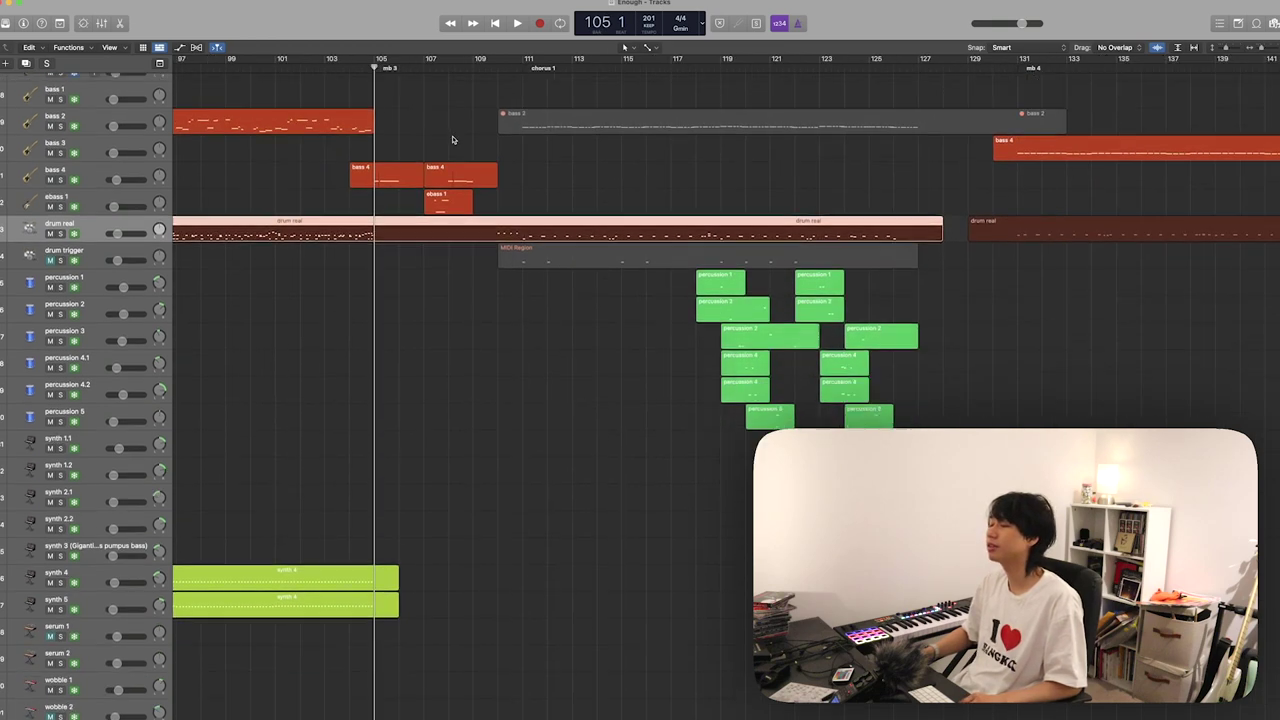
scroll(452, 140, "down", 1)
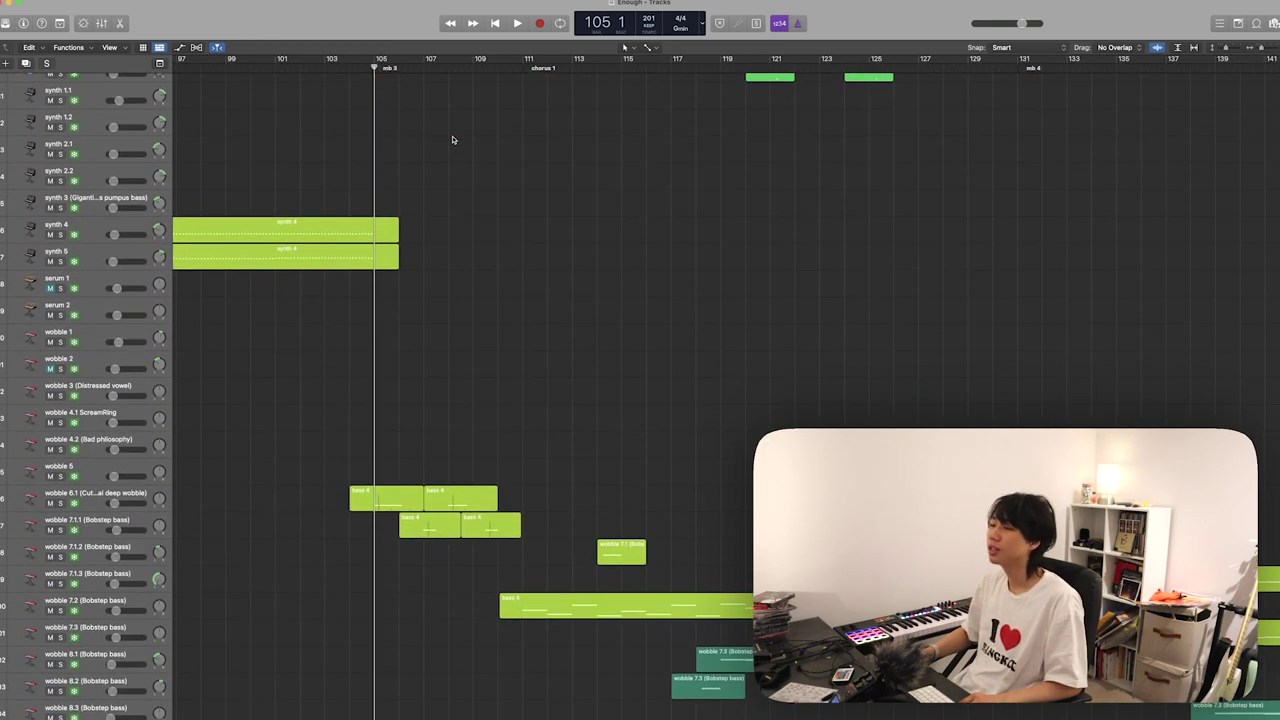
scroll(452, 140, "up", 15)
scroll(452, 140, "down", 10)
scroll(452, 140, "down", 4)
scroll(452, 140, "up", 10)
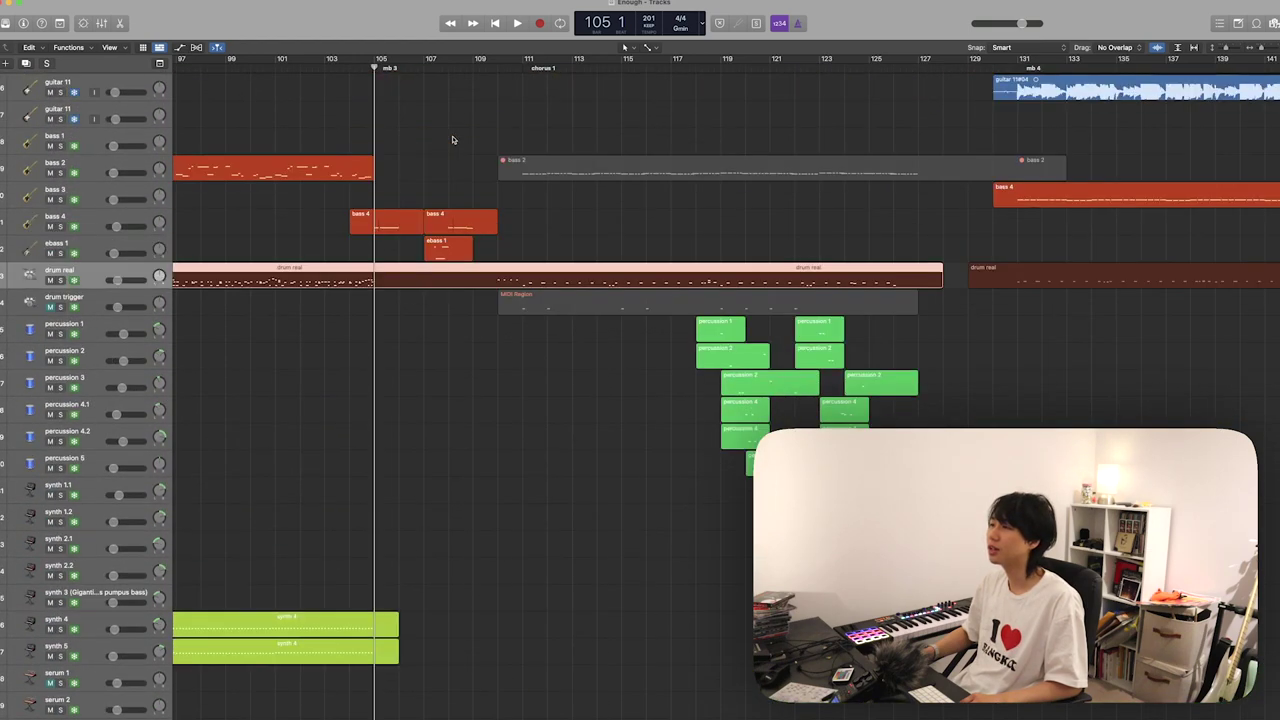
- Play the end of mk 2 briefly from bar 99, stop, and place the playhead at bar 105 at the start of mk 3
scroll(452, 140, "left", 5)
scroll(384, 90, "left", 1)
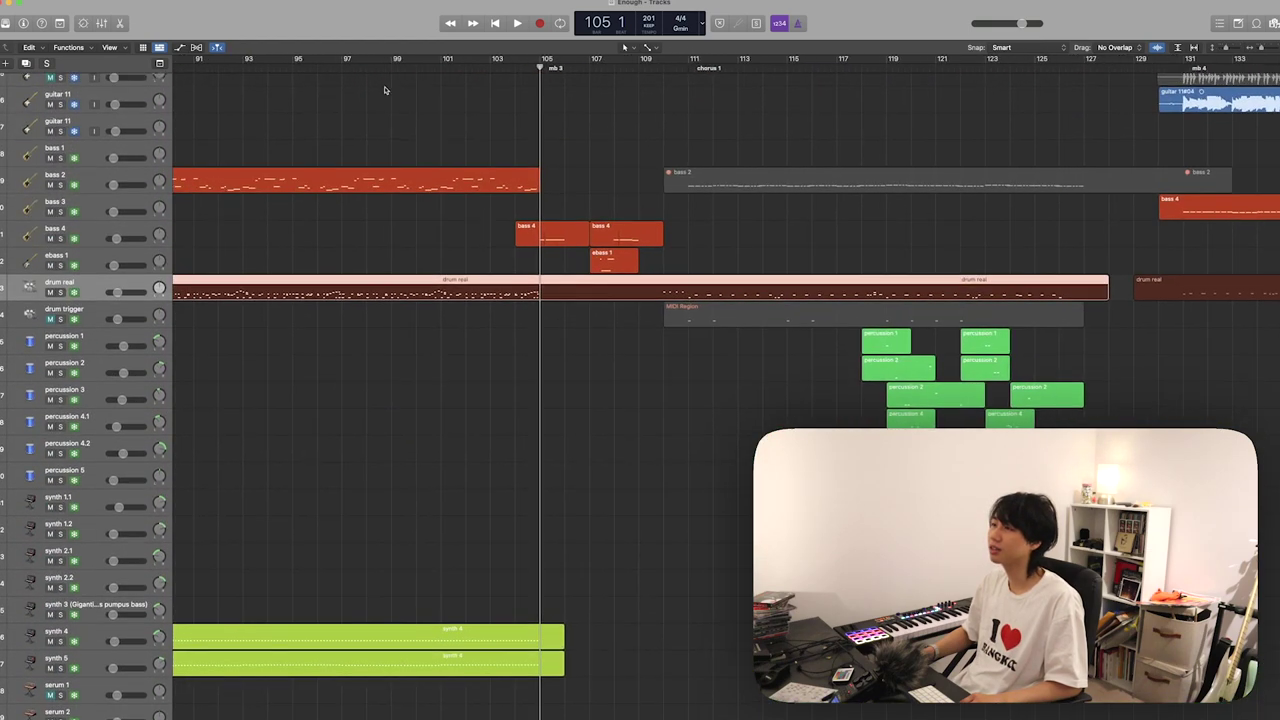
left_click(389, 70)
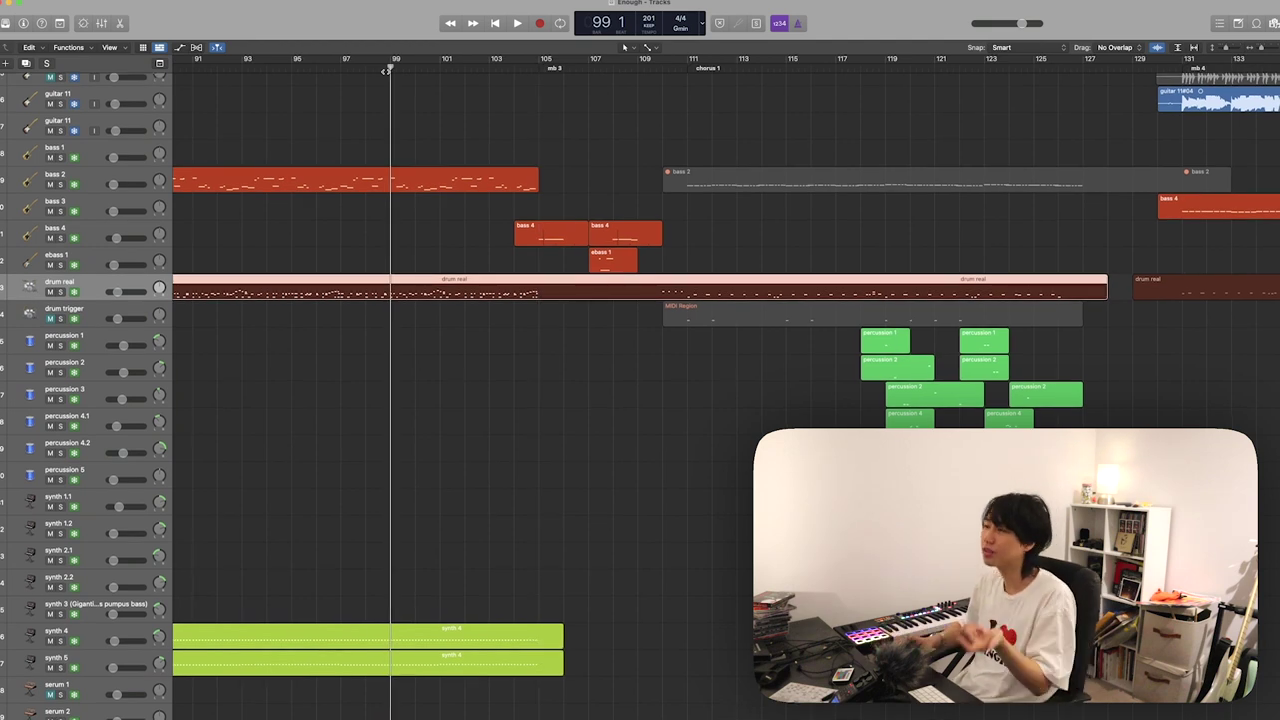
key("space")
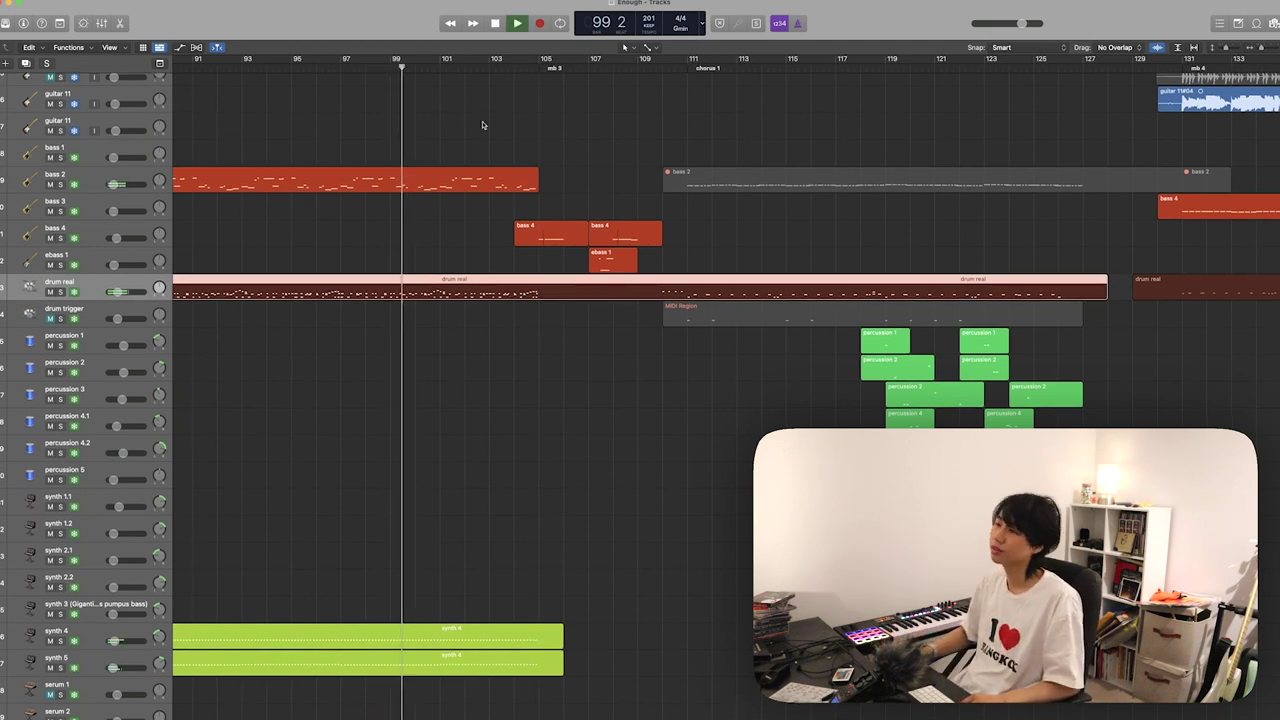
key("space")
left_click(535, 69)
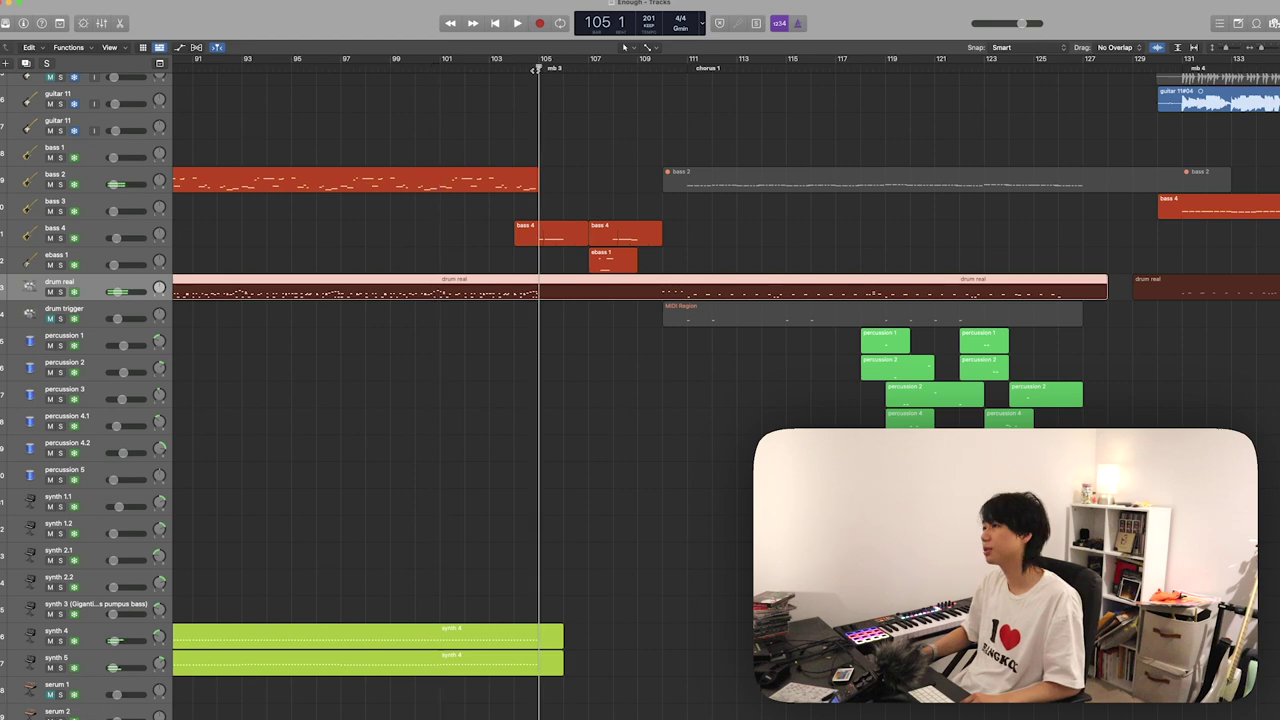
- Audition the bass 4 track in solo from bar 105, add ebass 1 to the solo, and clear the solo
scroll(561, 148, "right", 2)
scroll(561, 148, "right", 3)
scroll(559, 148, "up", 3)
scroll(559, 148, "up", 3)
scroll(559, 148, "down", 3)
scroll(559, 148, "down", 2)
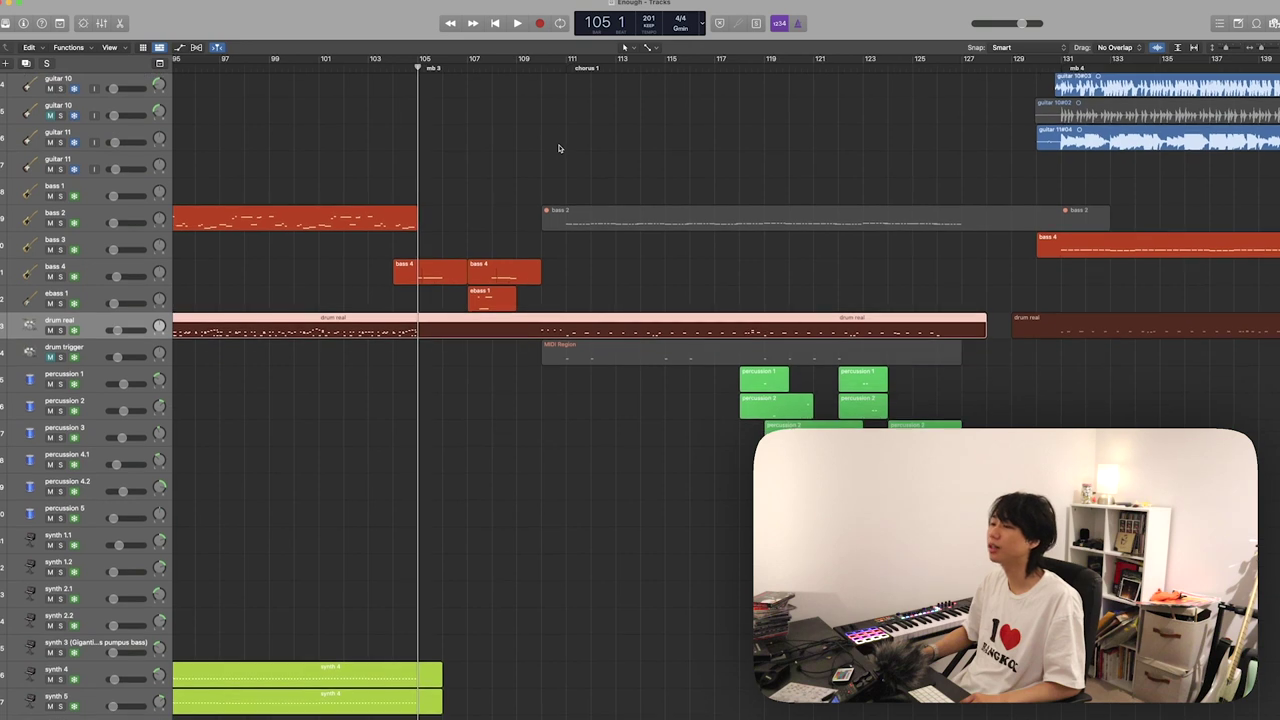
scroll(559, 148, "up", 1)
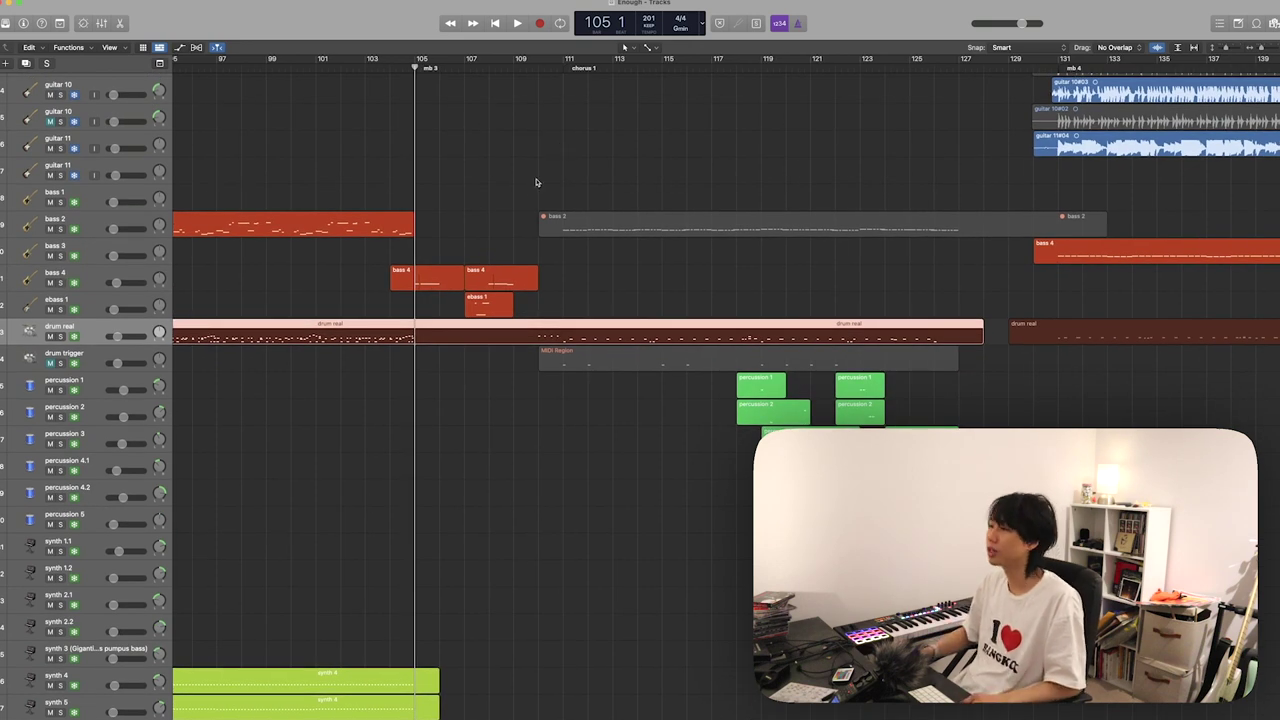
left_click(130, 274)
key("ctrl+s")
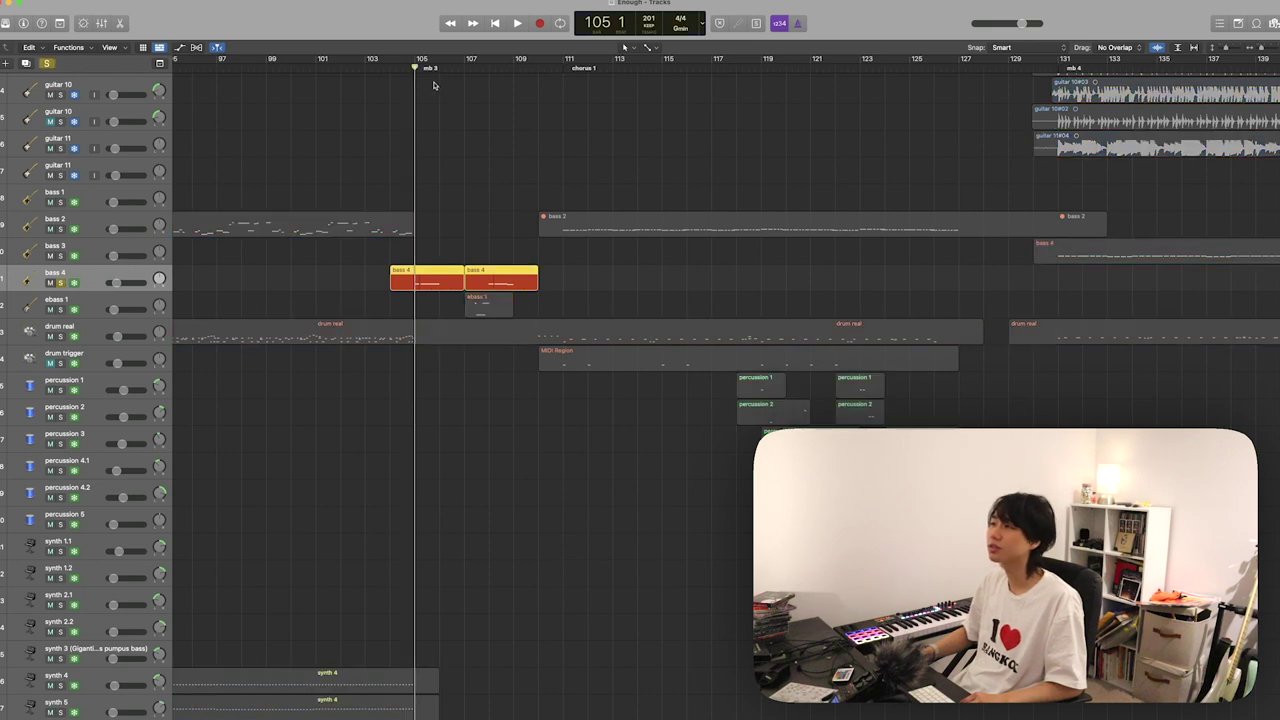
key("space")
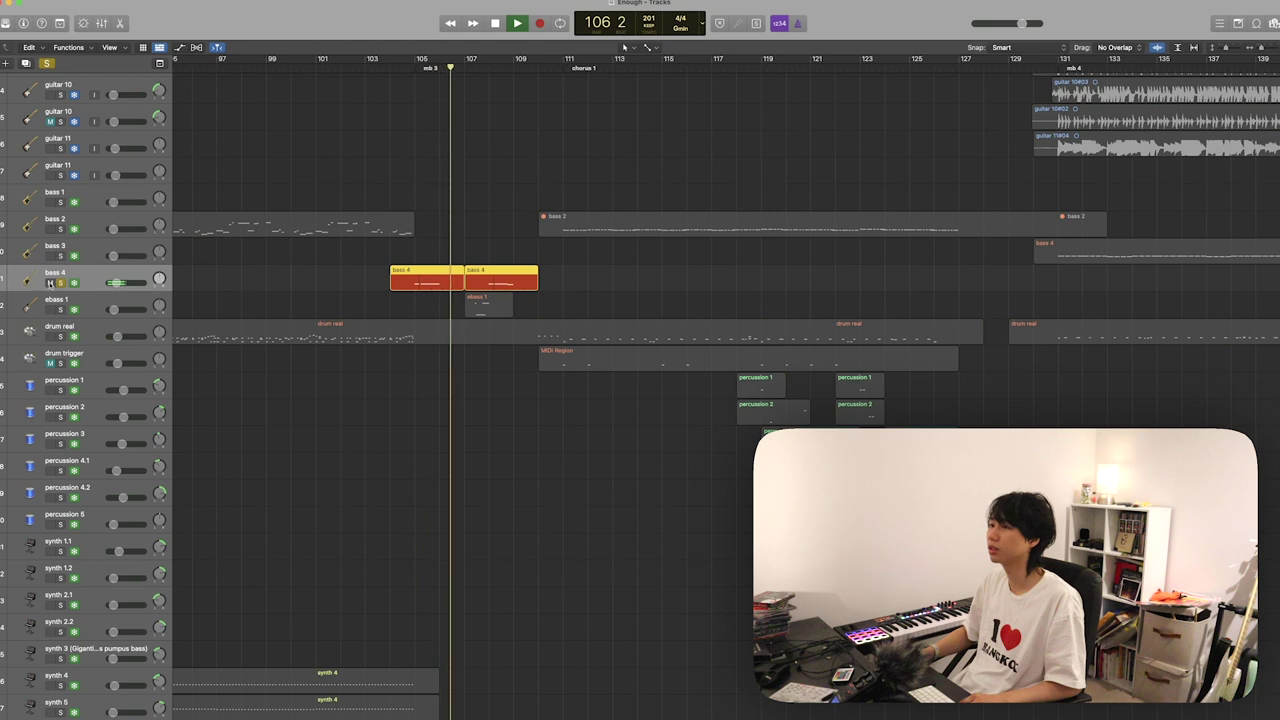
left_click(60, 309)
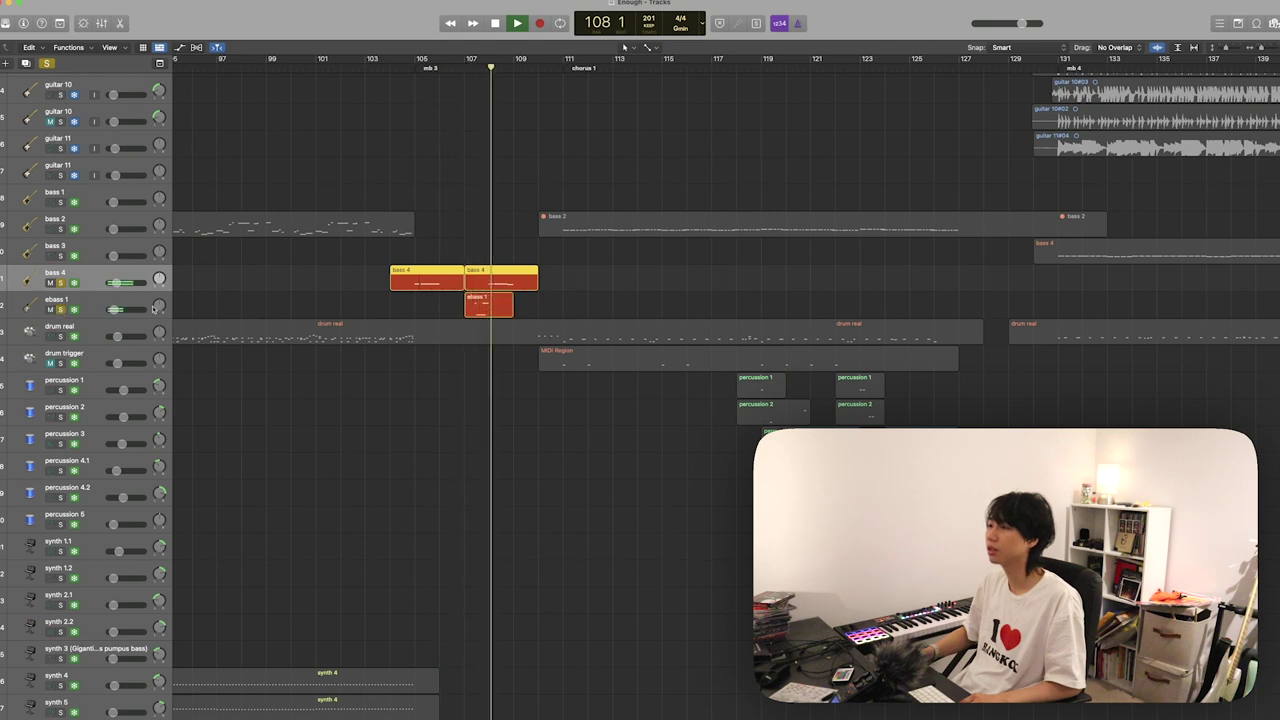
scroll(300, 297, "down", 10)
key("space")
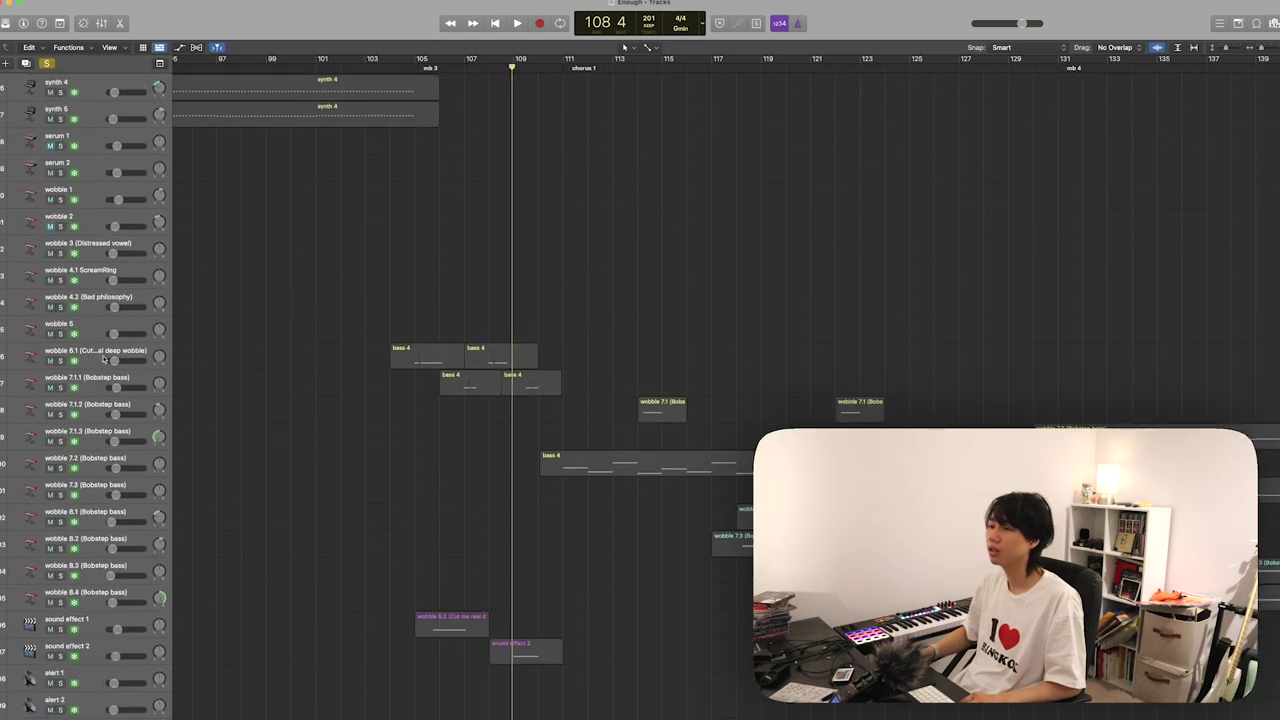
left_click(103, 358)
key("ctrl+s")
scroll(300, 354, "up", 10)
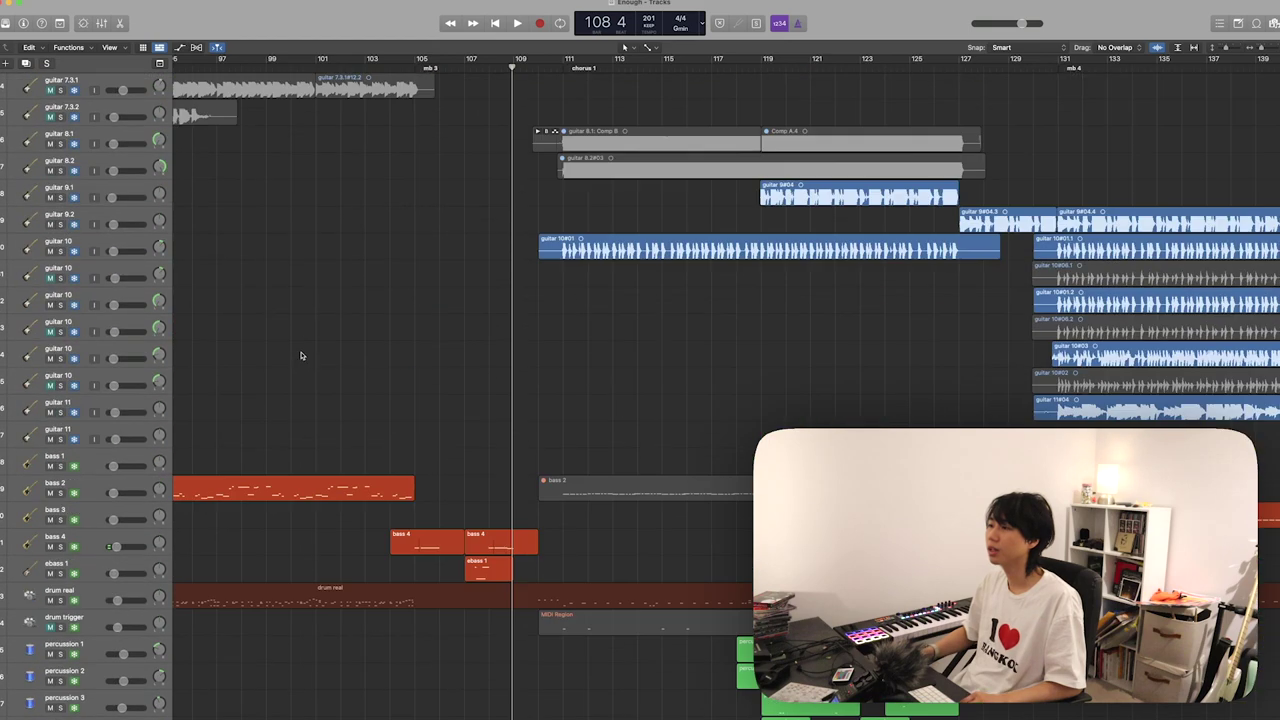
- Play the mb 3 section in the full mix while following its regions on the wobble and sound effect tracks
scroll(300, 355, "down", 5)
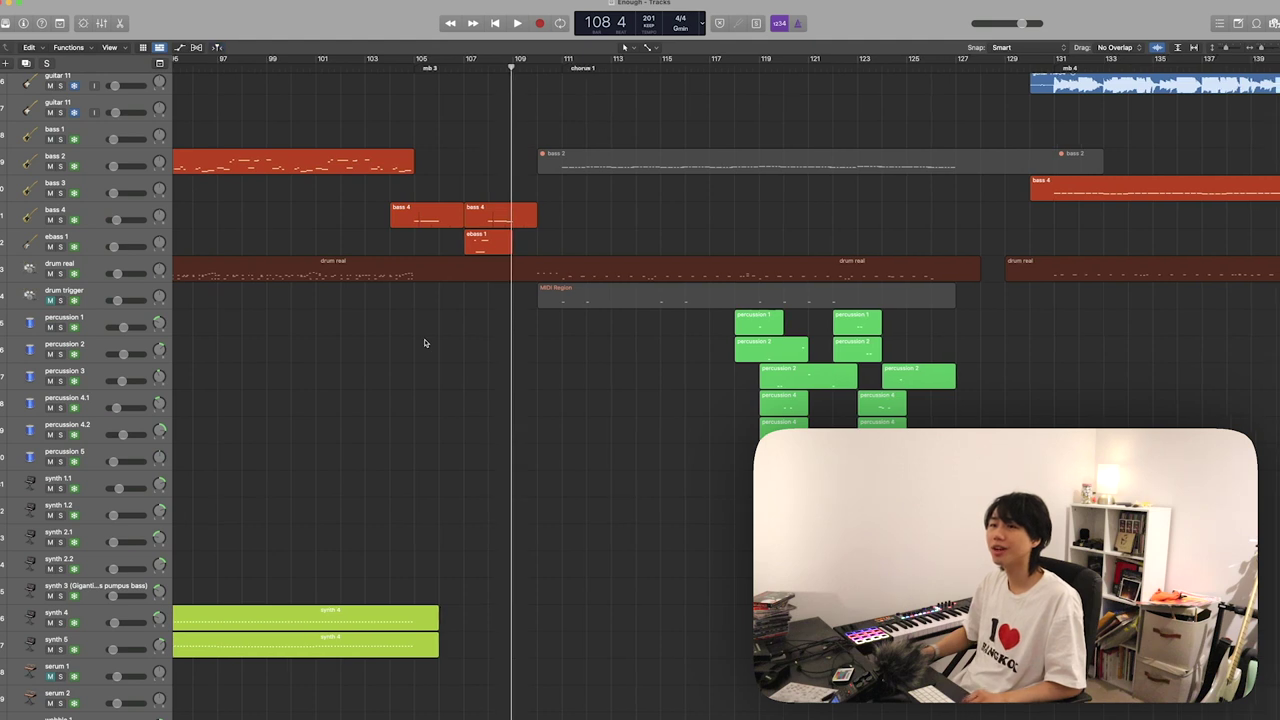
scroll(424, 343, "down", 3)
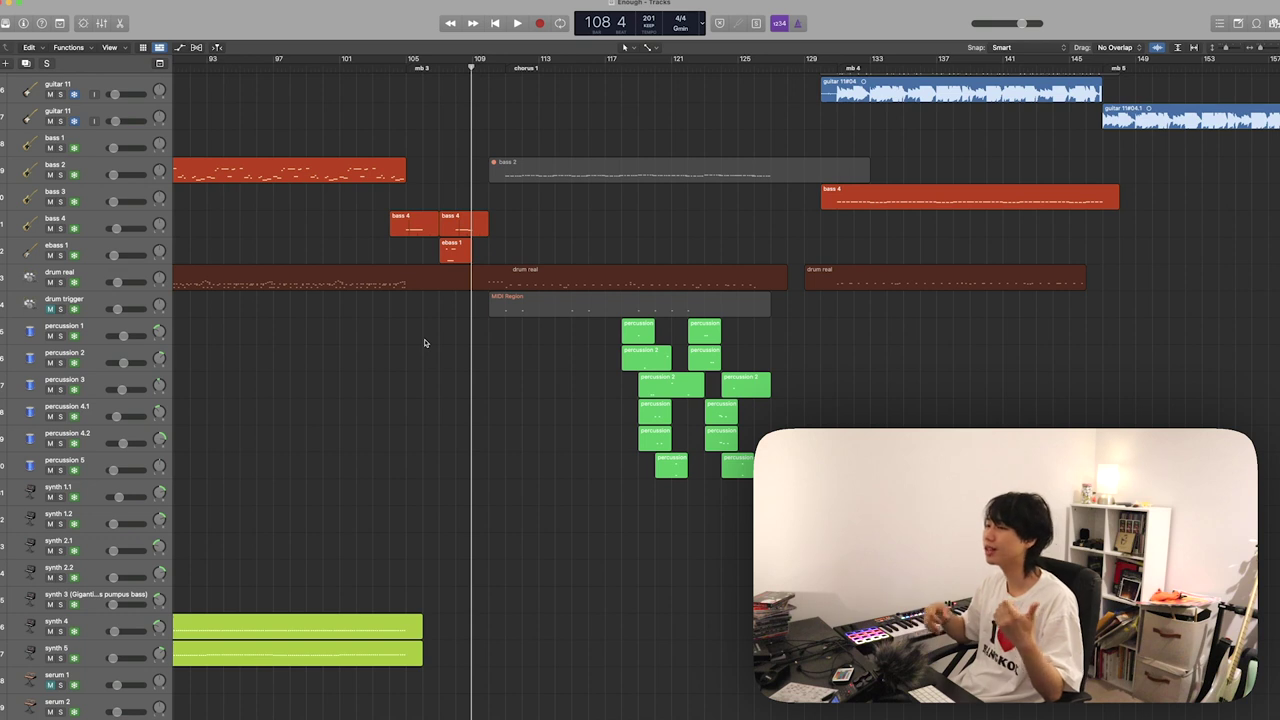
left_click(420, 228)
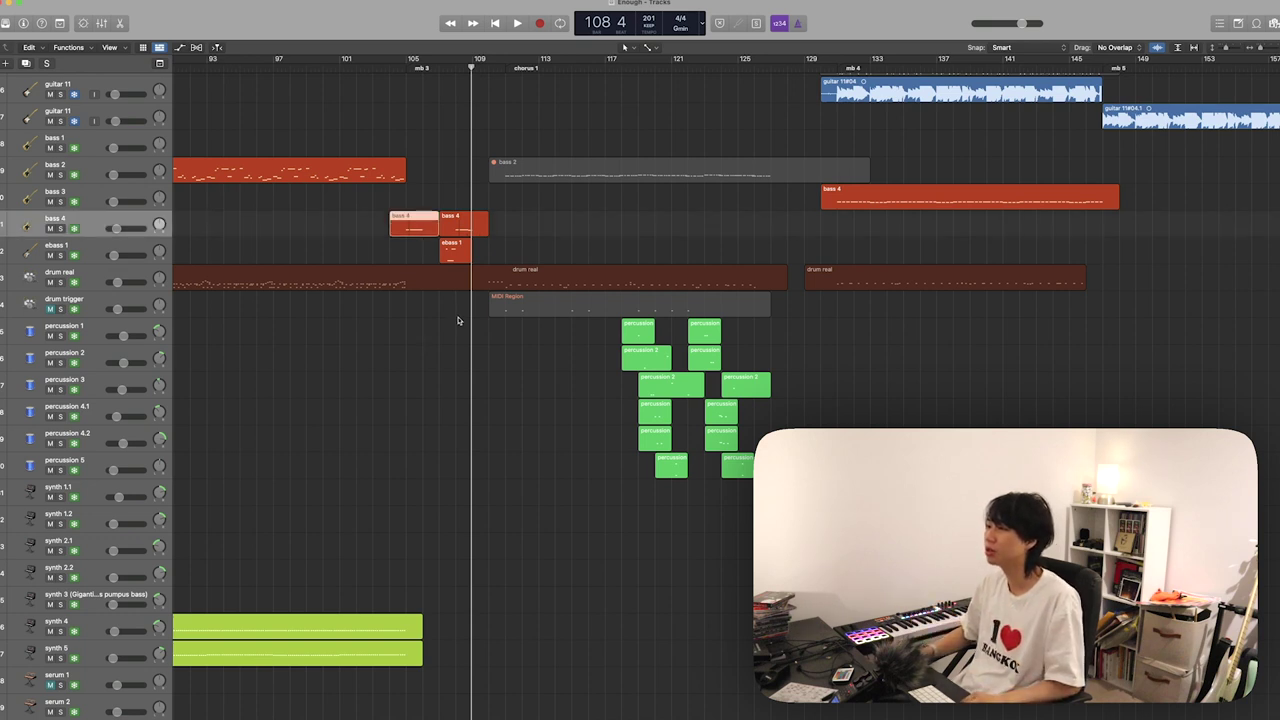
scroll(457, 314, "down", 10)
scroll(457, 314, "up", 3)
left_click(407, 63)
key("space")
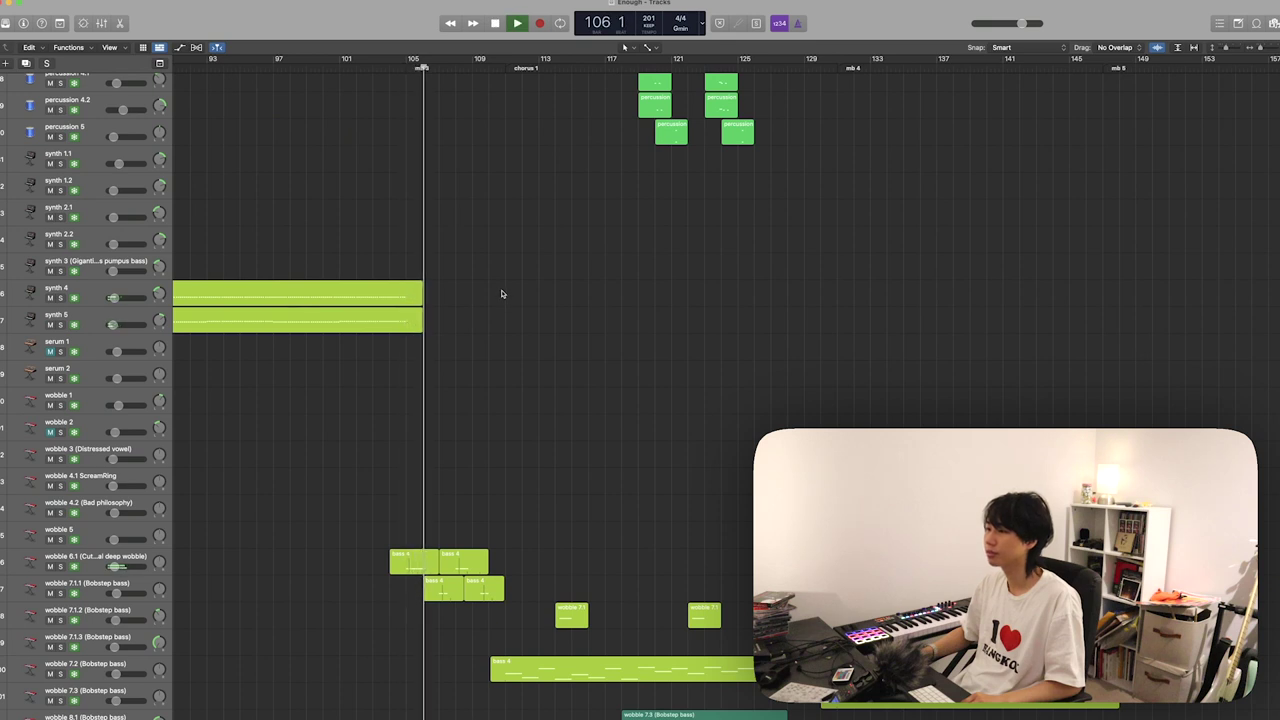
scroll(502, 294, "down", 5)
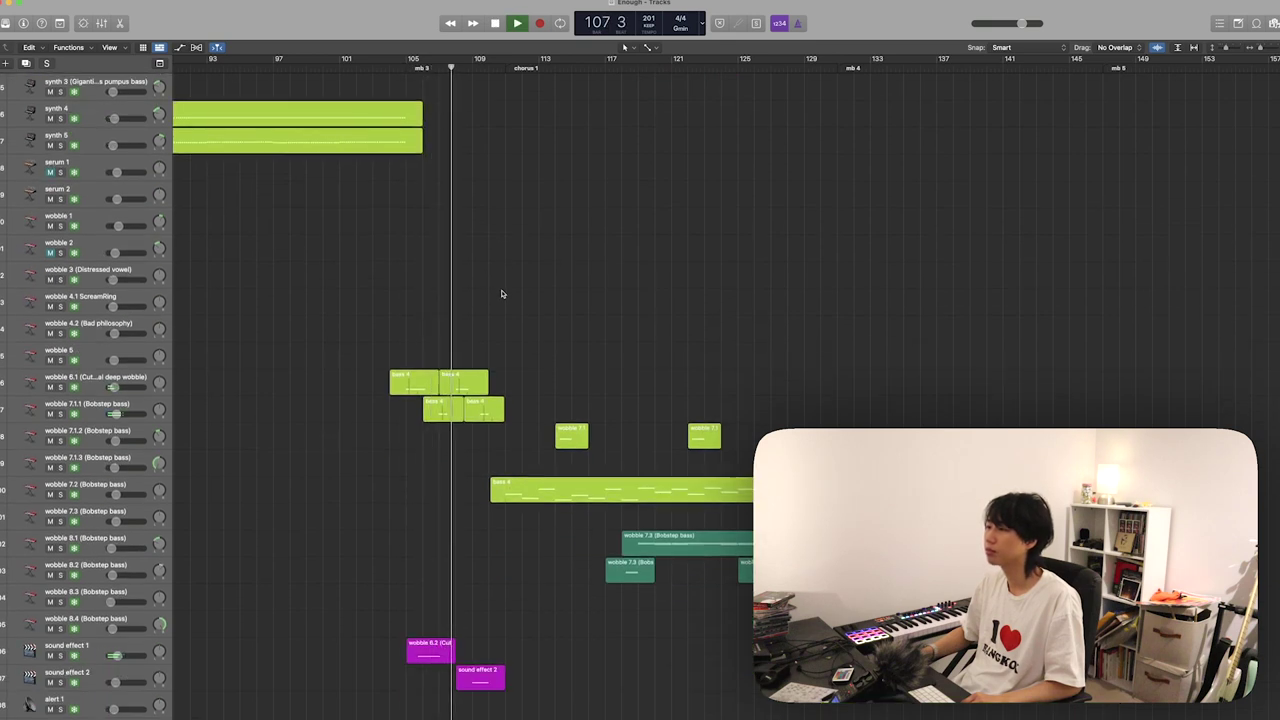
key("space")
scroll(502, 294, "up", 10)
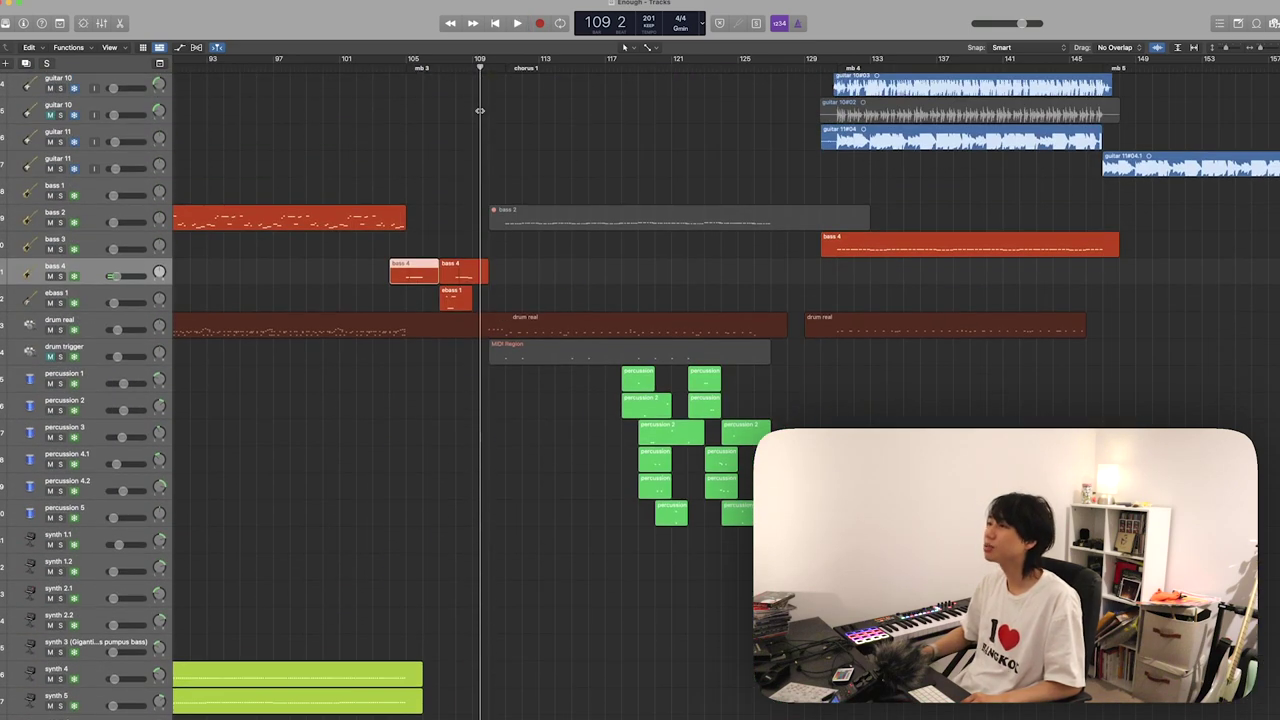
- Audition the sound effect 2 region in solo around bar 108 and switch the solo off to compare with the full mix
key("ctrl+s")
scroll(420, 360, "down", 10)
left_click(490, 480)
key("space")
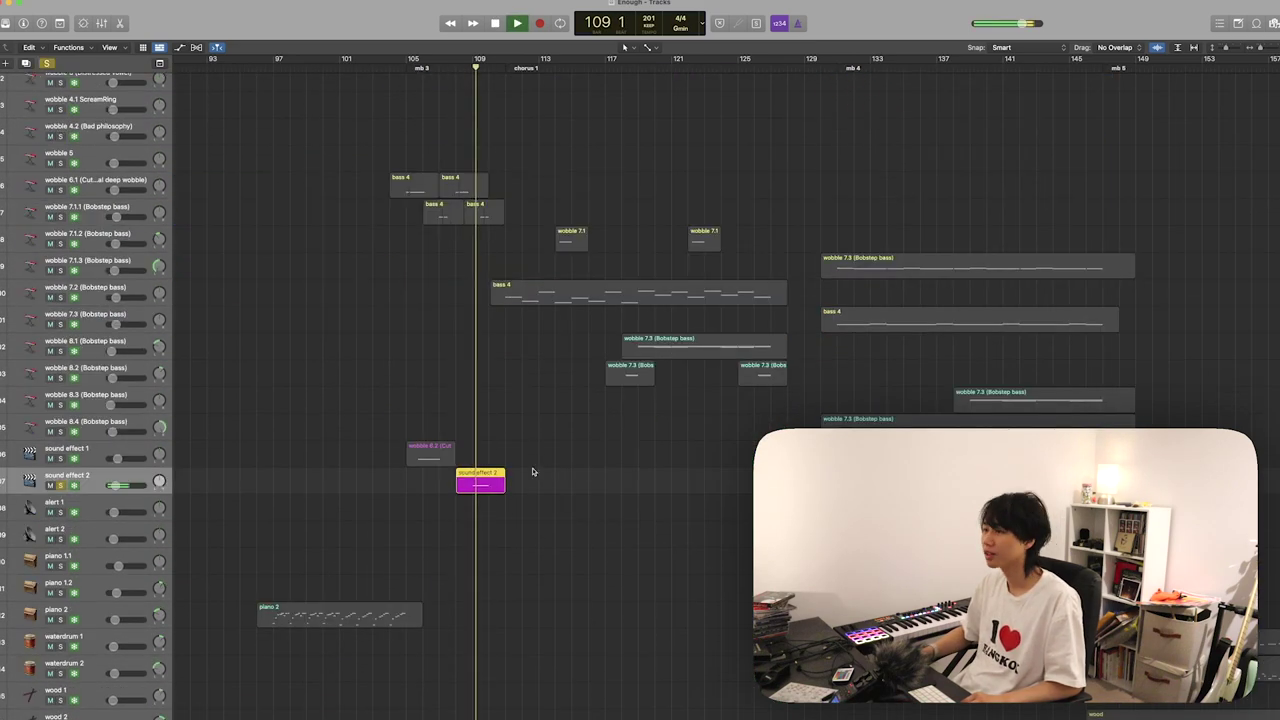
key("ctrl+s")
key("space")
scroll(527, 480, "up", 1)
key("ctrl+s")
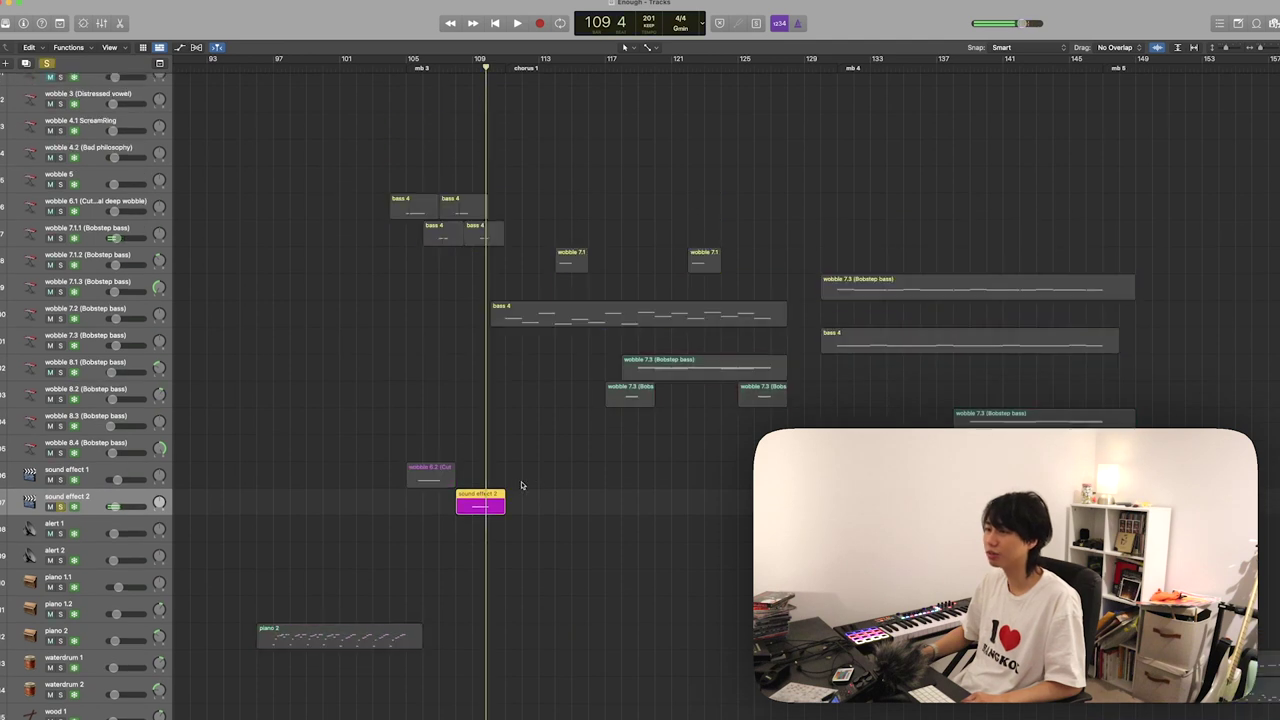
key("space")
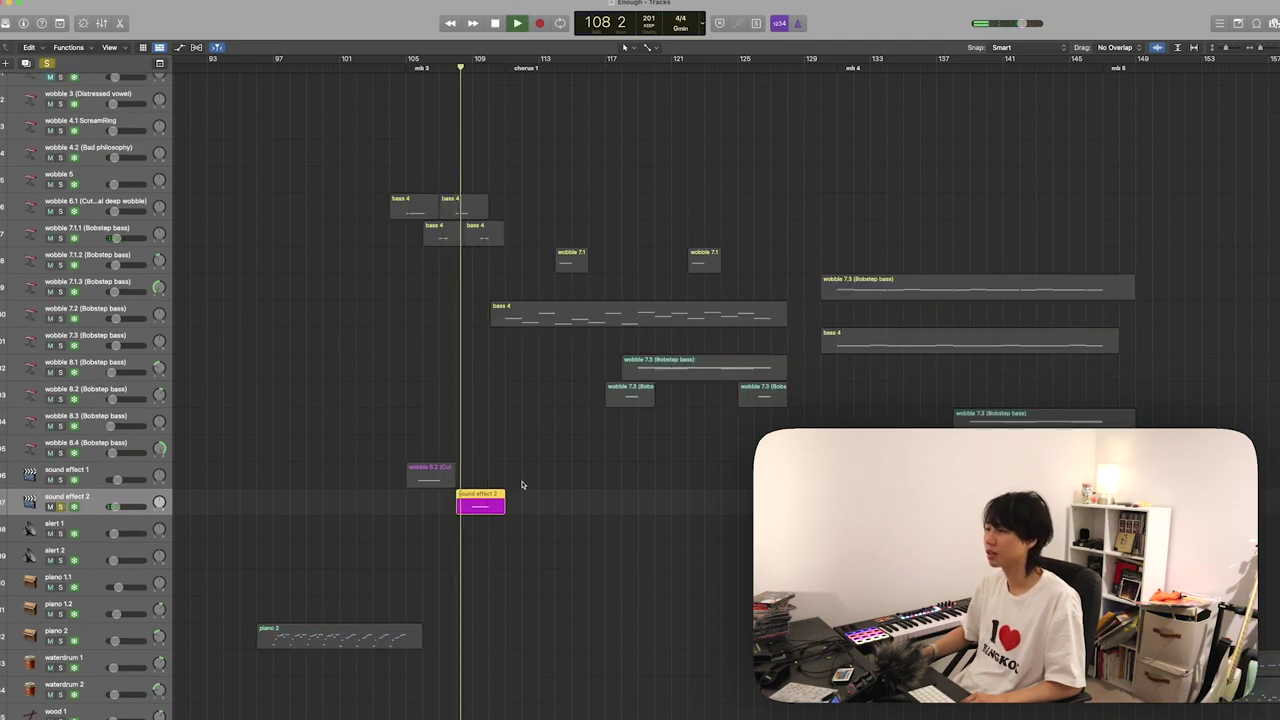
key("ctrl+s")
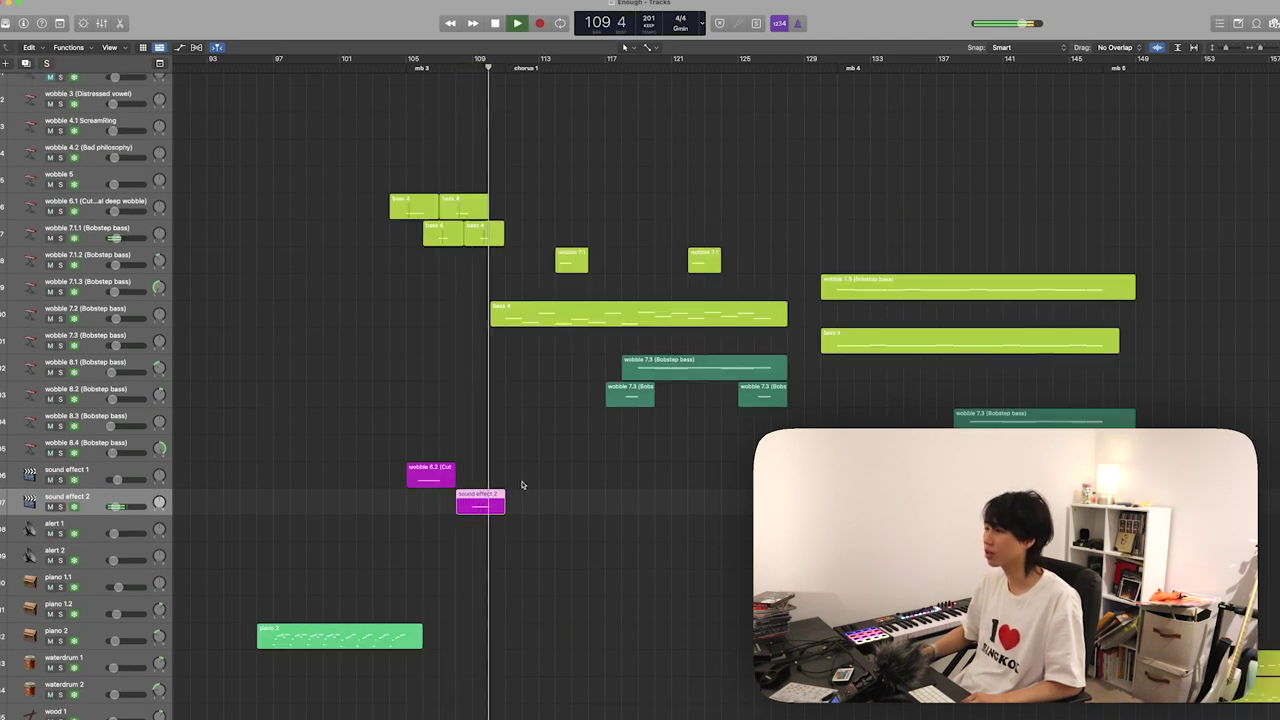
key("space")
- Examine how the guitar, bass, drum, percussion and wobble tracks are arranged around the mb 3 section
scroll(521, 485, "up", 10)
scroll(521, 485, "up", 20)
scroll(521, 485, "down", 12)
scroll(521, 485, "down", 3)
scroll(418, 427, "left", 1)
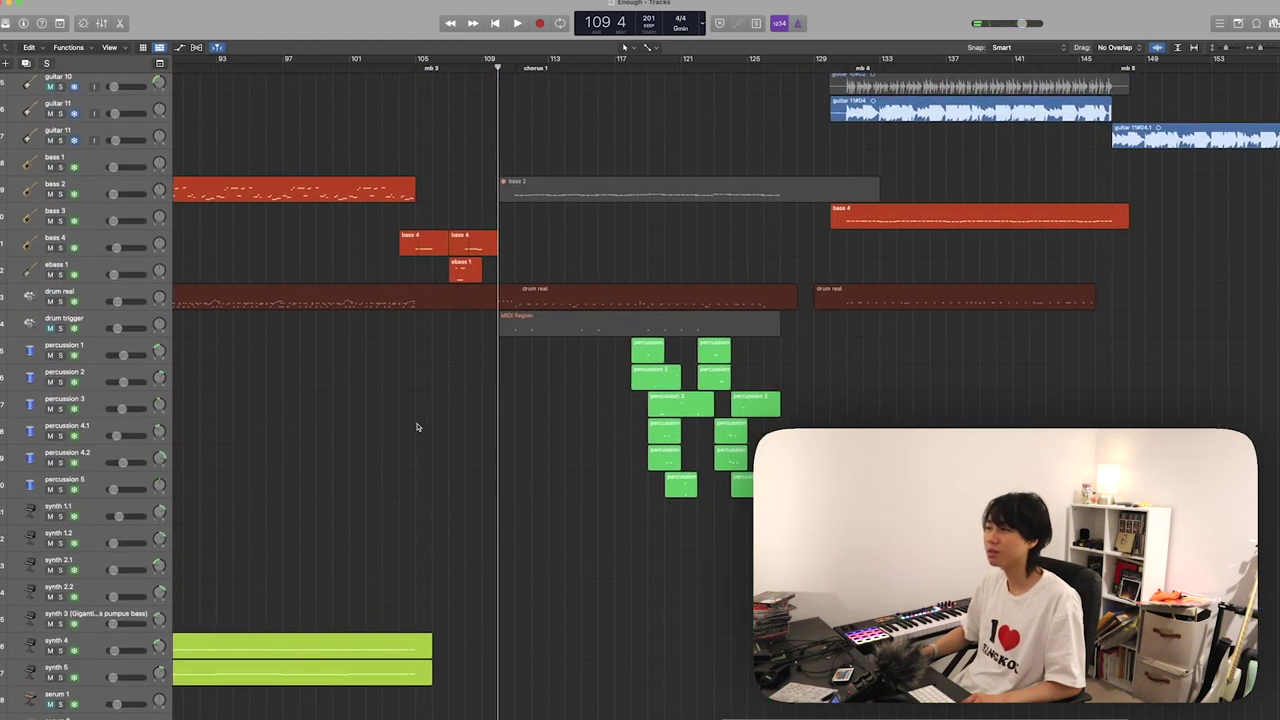
scroll(418, 427, "down", 2)
scroll(429, 424, "down", 15)
scroll(429, 424, "up", 13)
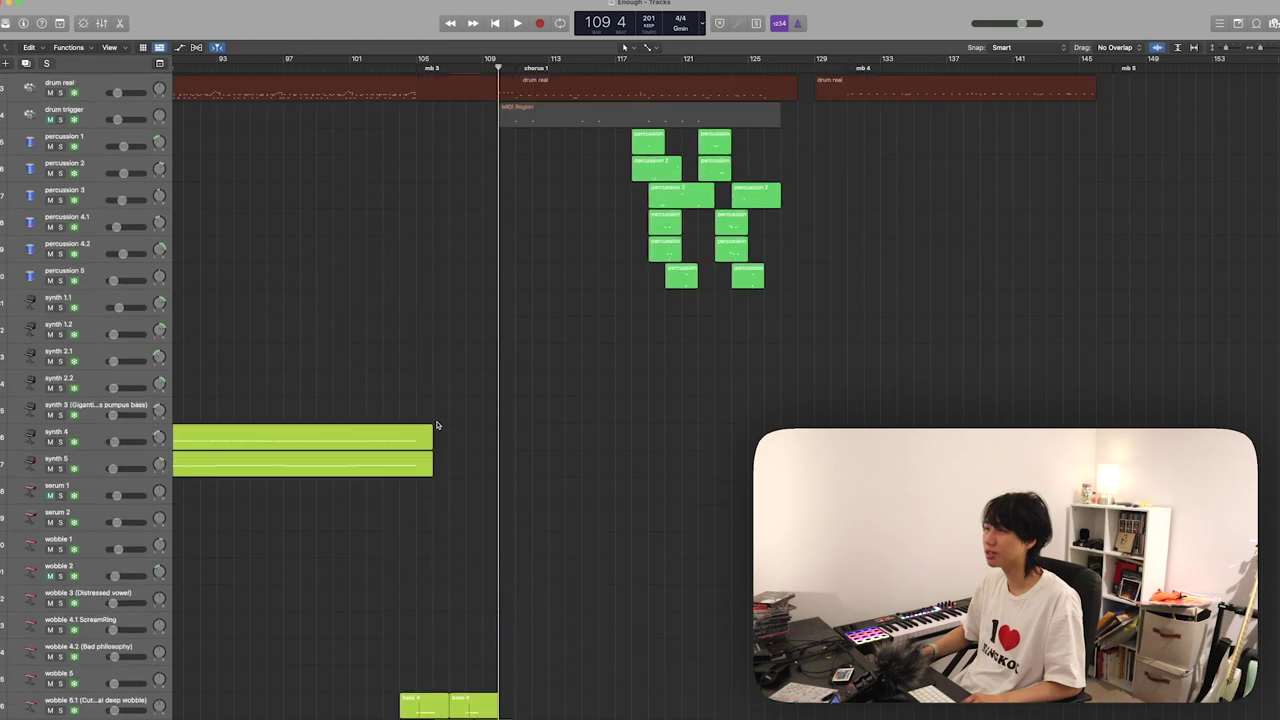
scroll(436, 425, "up", 7)
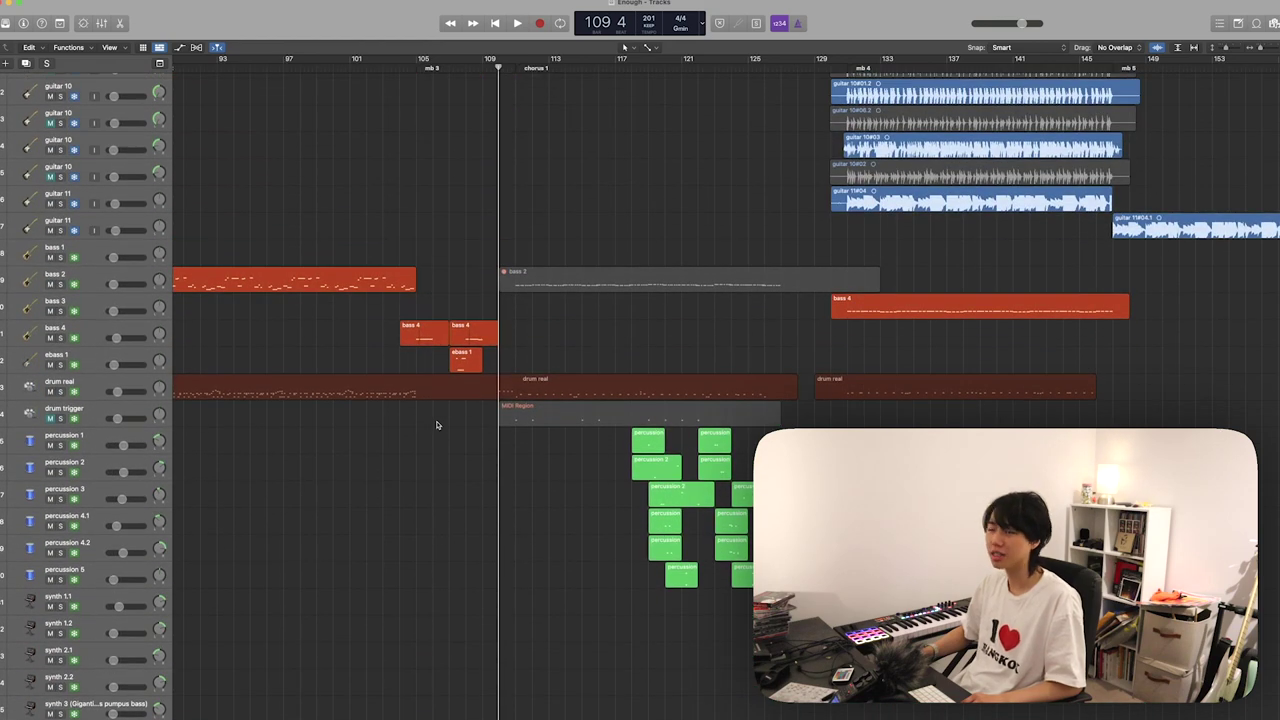
scroll(436, 425, "down", 20)
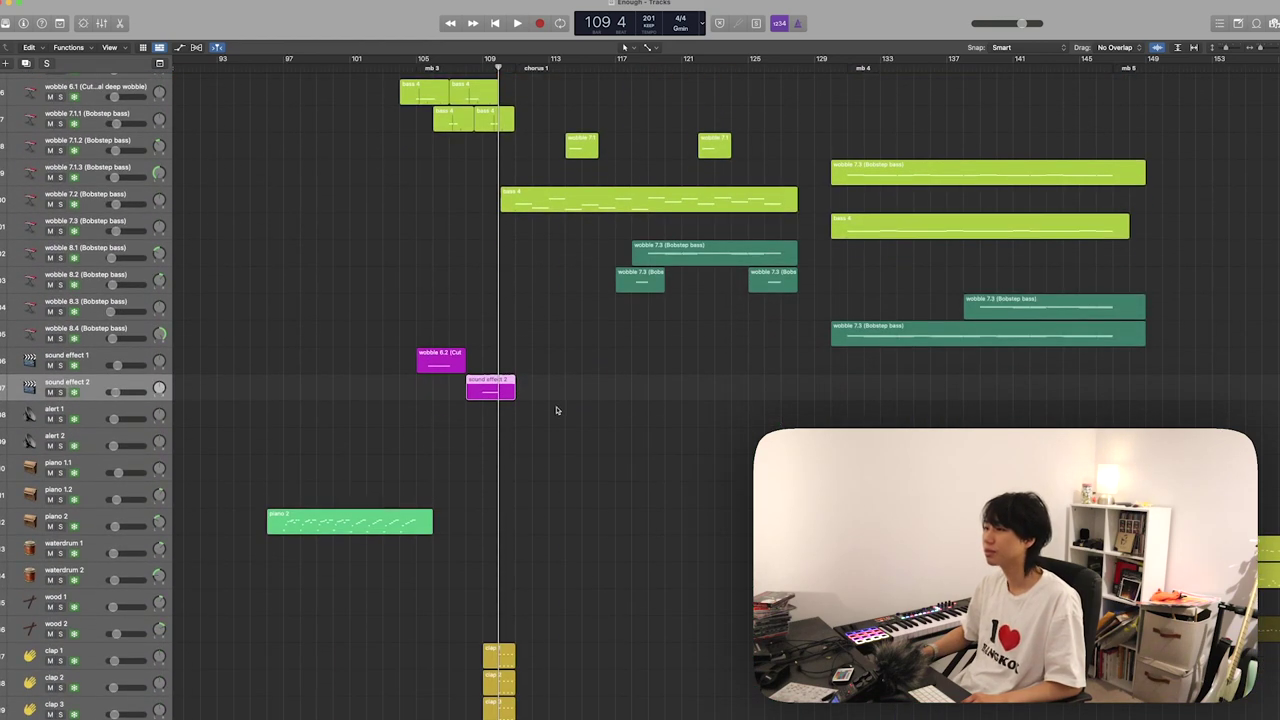
- Replay the sound effect 2 track in solo and clear the solo
key("ctrl+s")
key("space")
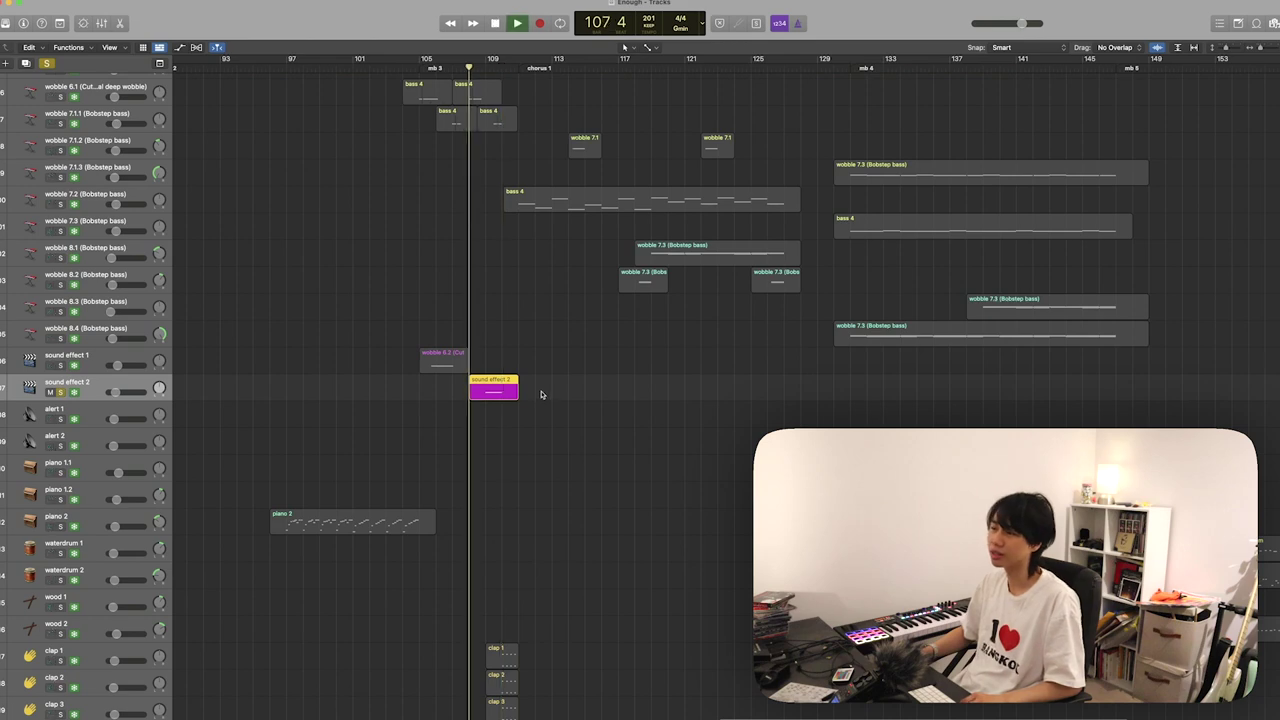
key("ctrl+s")
key("space")
scroll(543, 391, "up", 15)
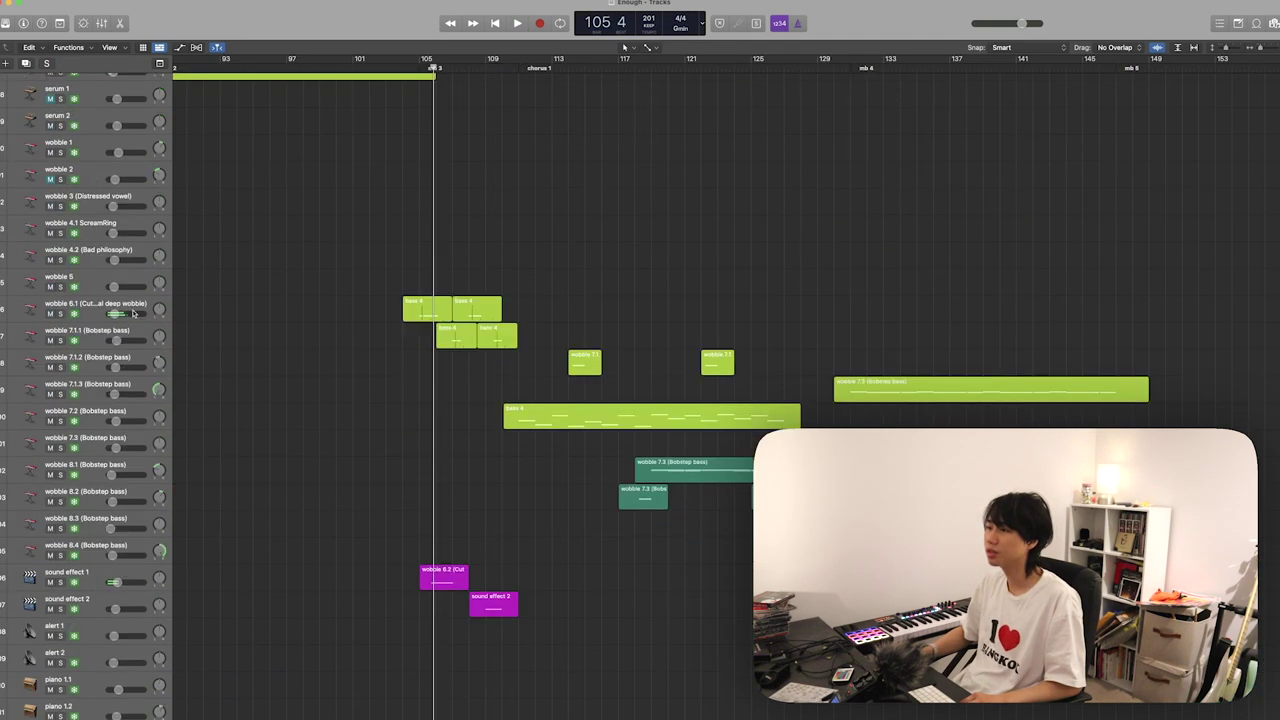
- Audition the first bass 4 region on the wobble 6.1 track in solo from bar 105
key("ctrl+s")
key("ctrl+s")
left_click(425, 305)
key("ctrl+s")
key("space")
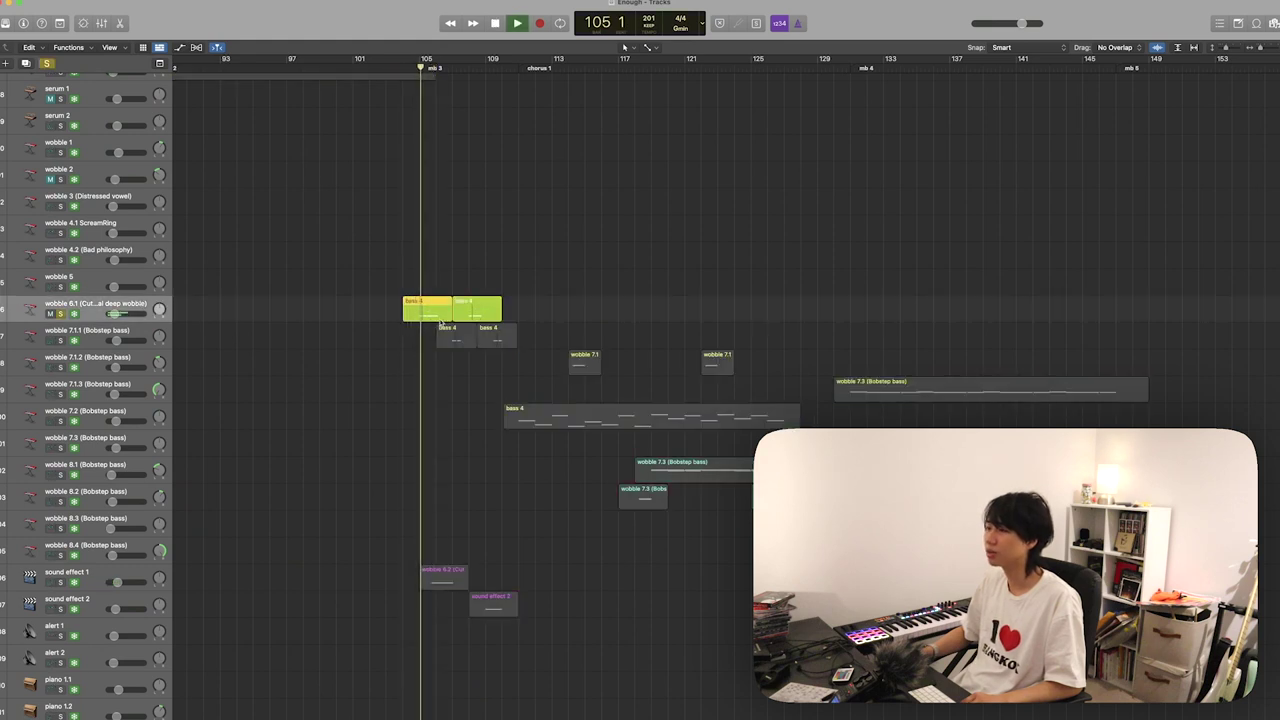
key("space")
key("space")
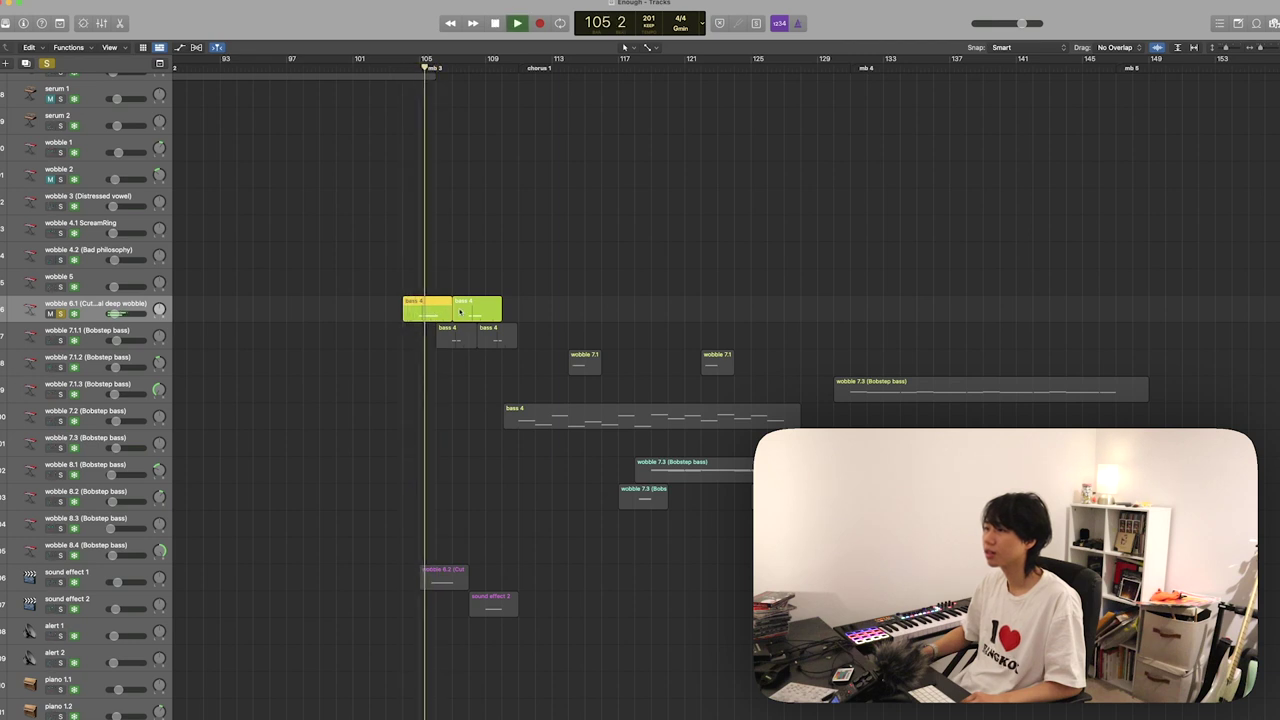
key("ctrl+s")
key("space")
scroll(451, 251, "right", 1)
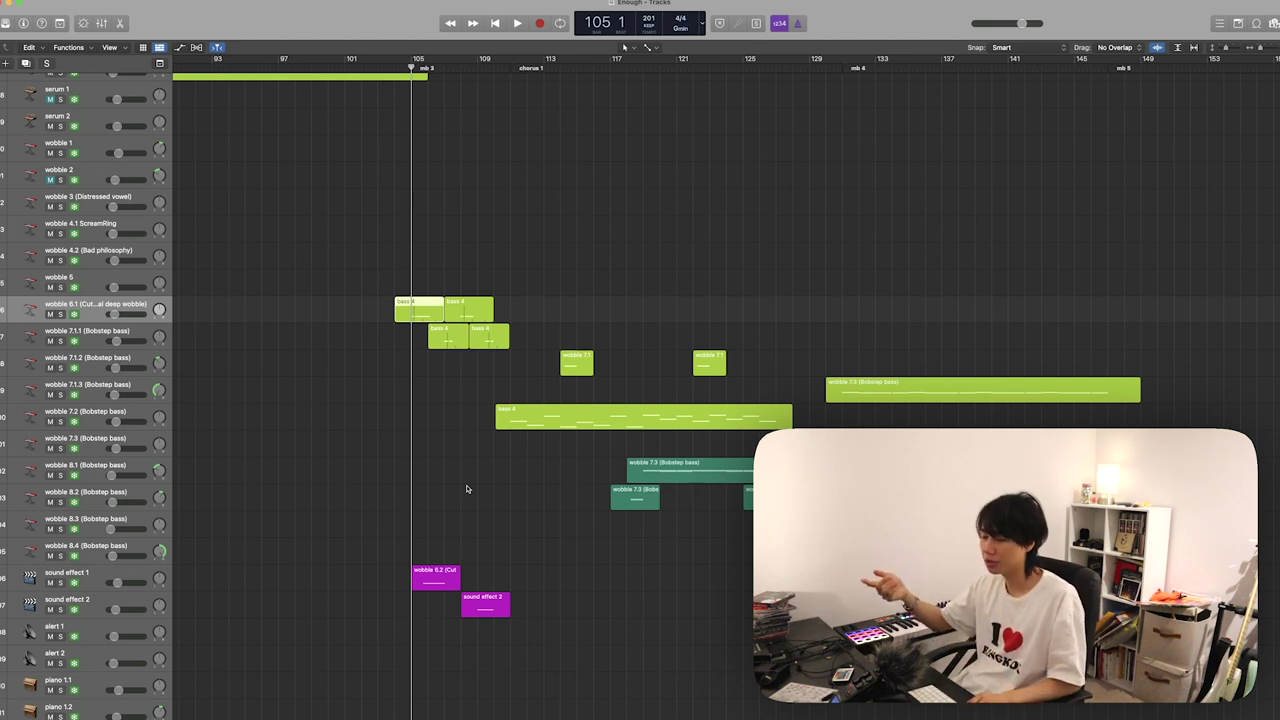
- Play the wobble 6.1 track in solo once more and clear the solo
key("s")
key("space")
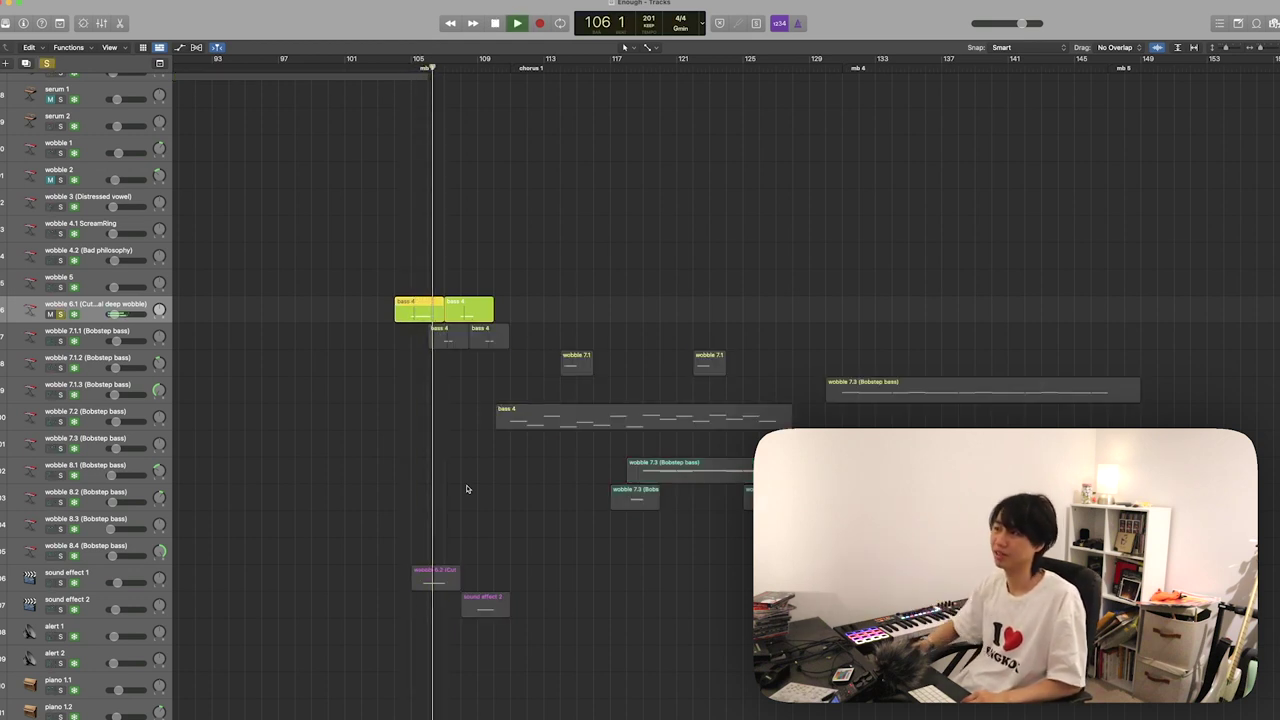
key("space")
key("s")
- Play the mb 3 section in the full mix from bar 105 and toggle solo on the sound effect 1 track
left_click(414, 75)
scroll(666, 431, "down", 1)
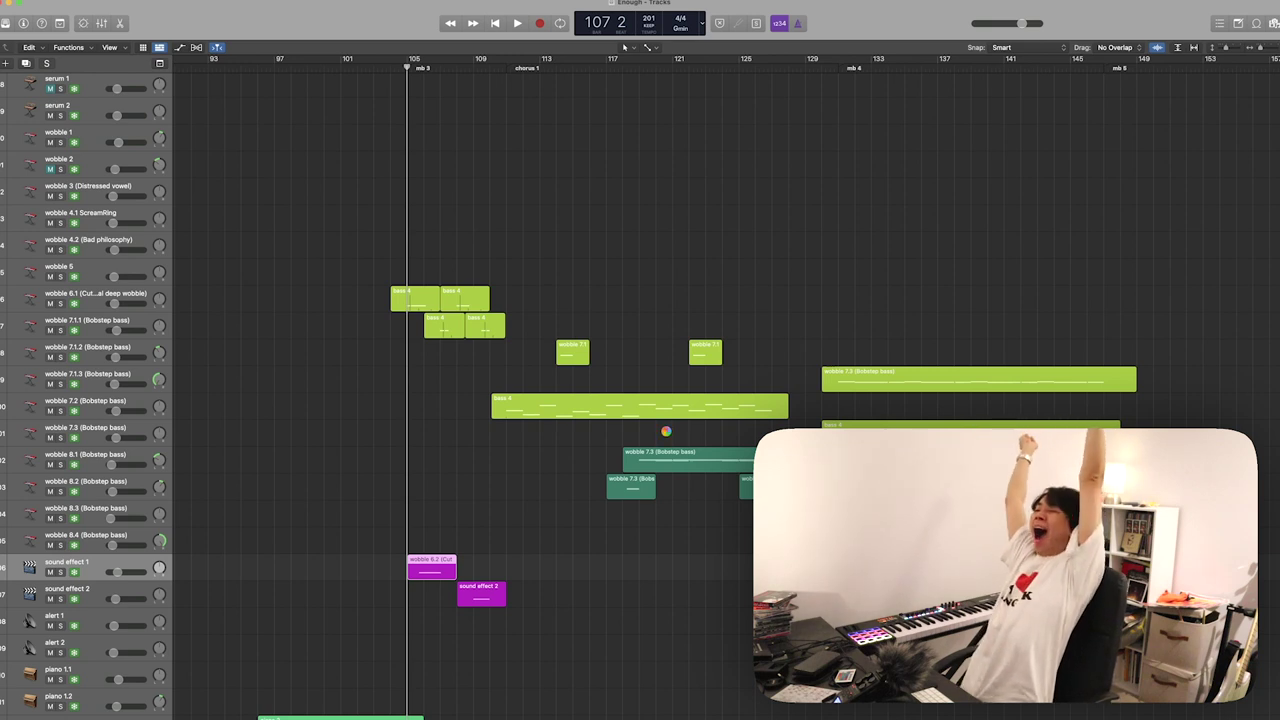
key("space")
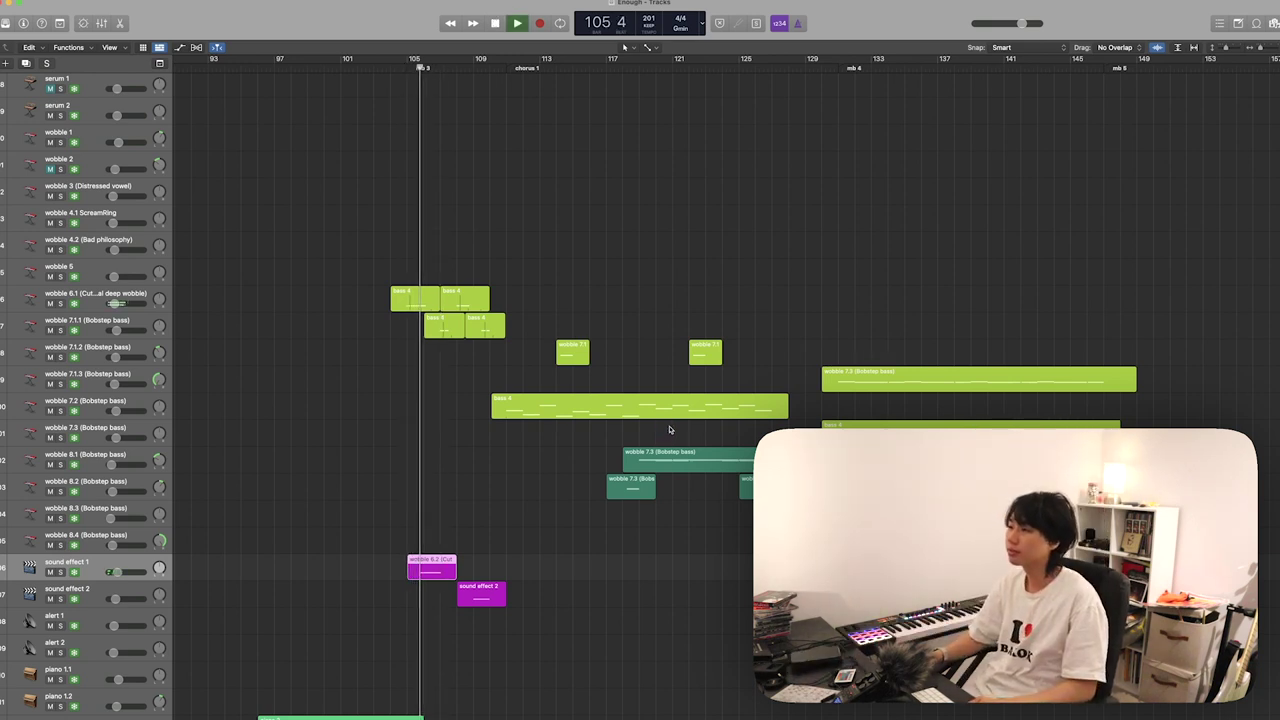
key("space")
key("s")
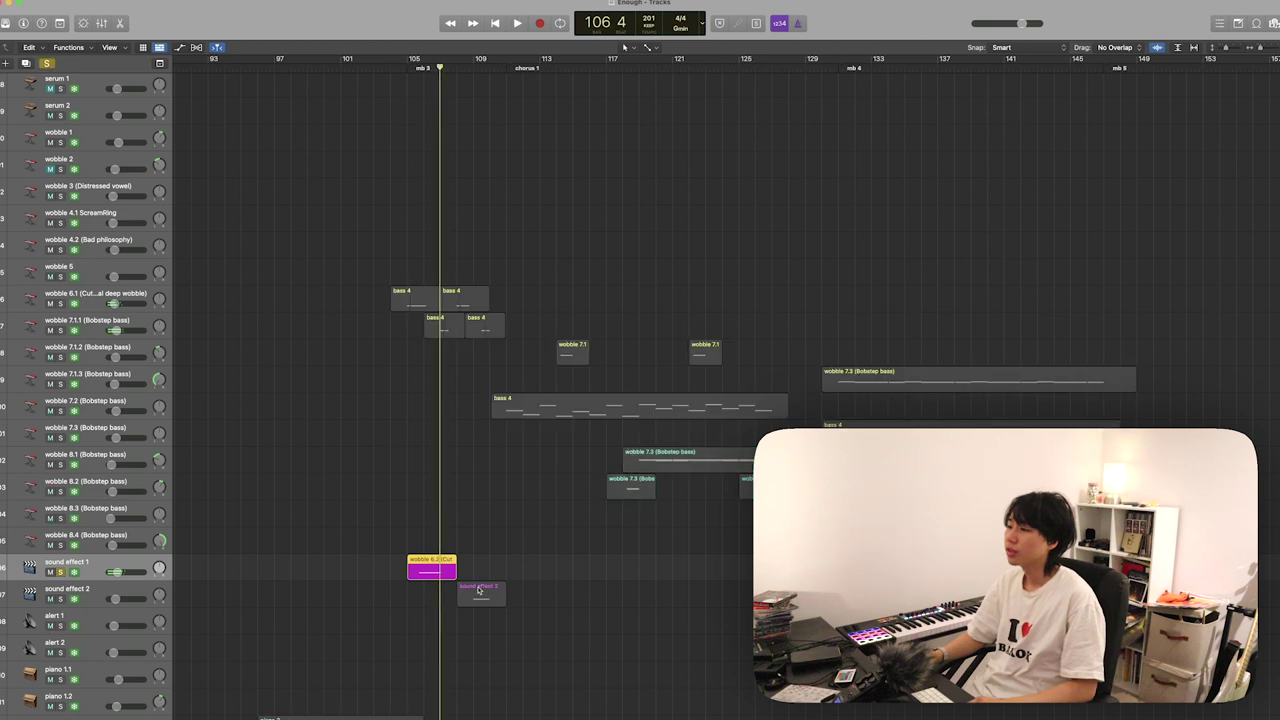
key("s")
key("s")
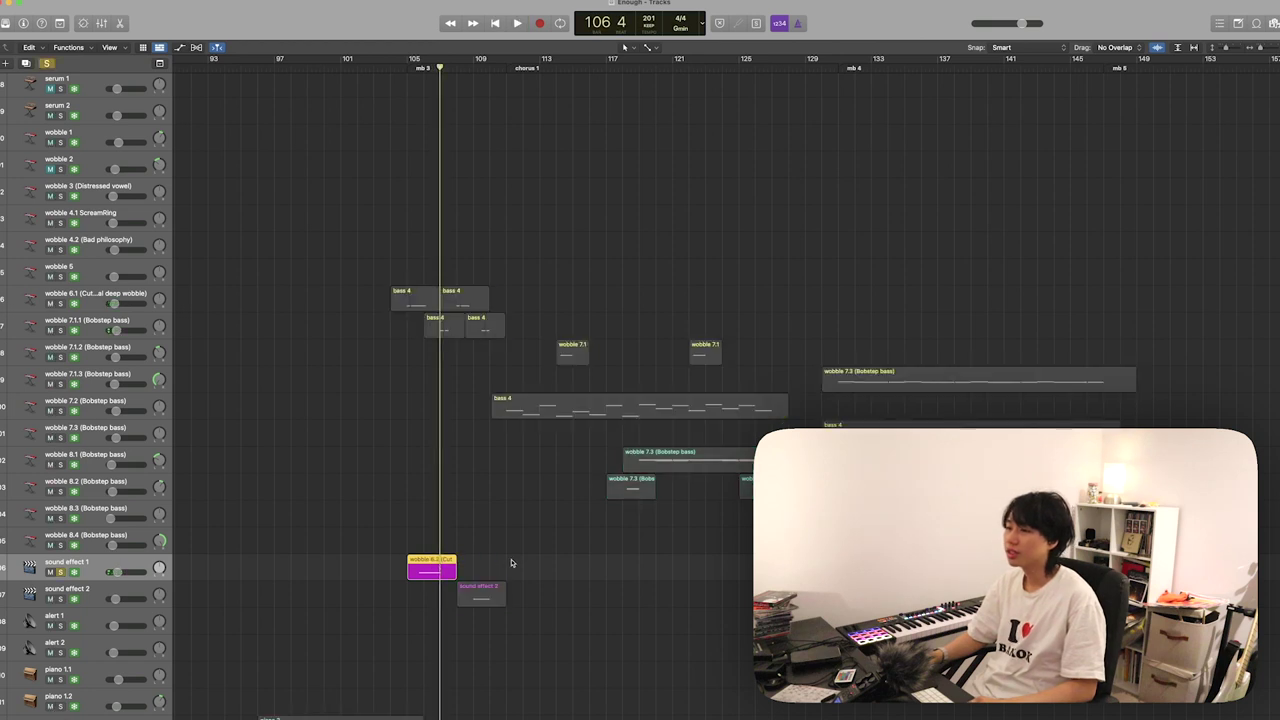
key("e")
key("e")
key("s")
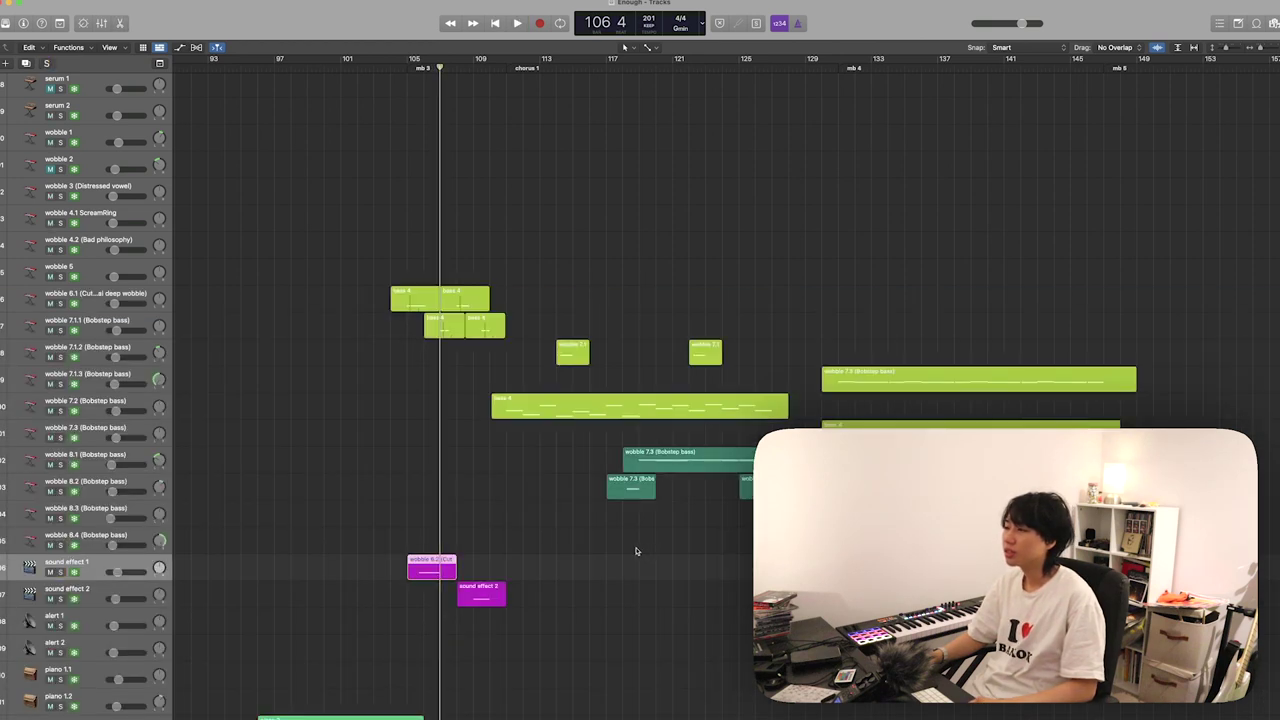
- Select the first bass 4 regions on the wobble 6.1 and wobble 7.1.1 tracks for review
left_click_drag(380, 275, 429, 317)
key("space")
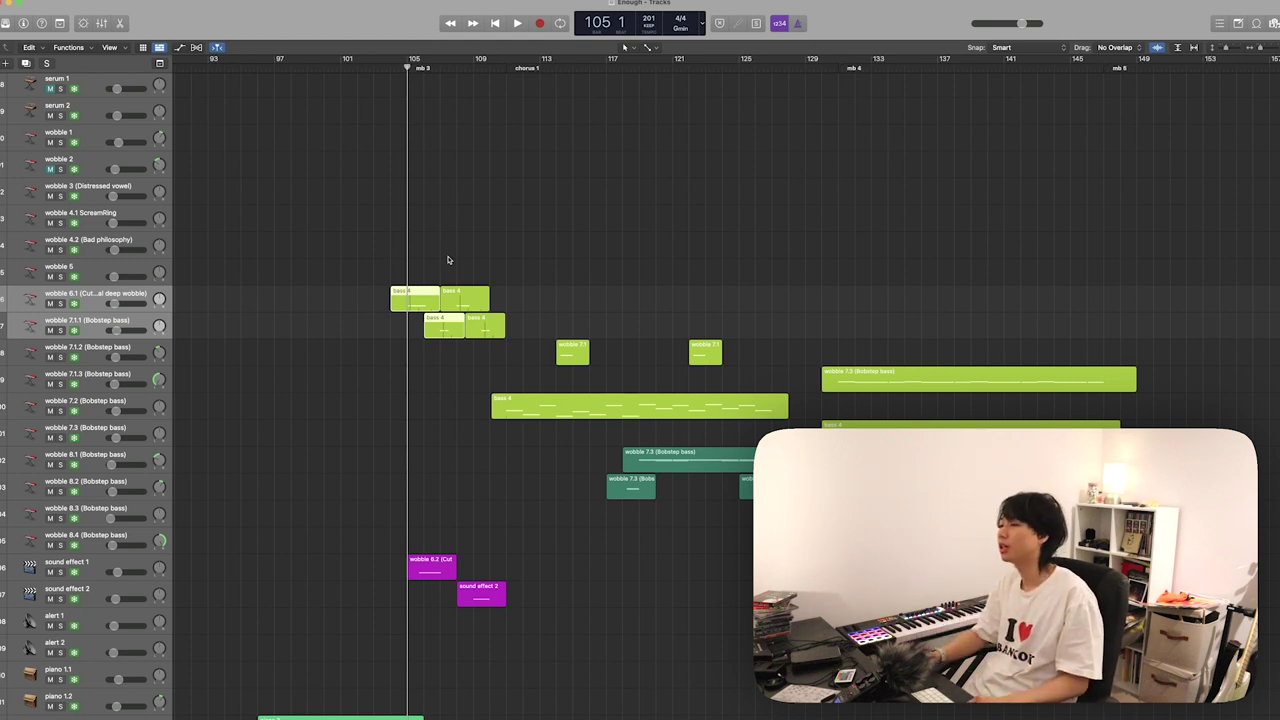
scroll(448, 260, "left", 10)
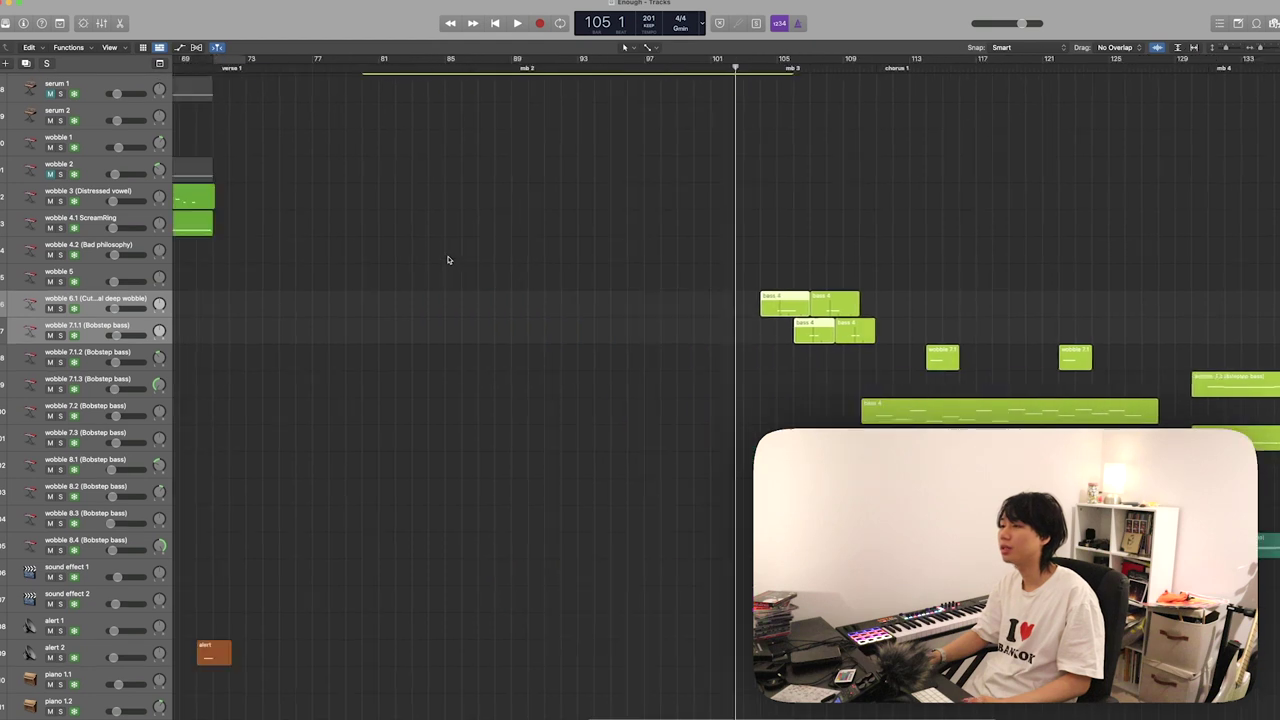
scroll(448, 260, "right", 10)
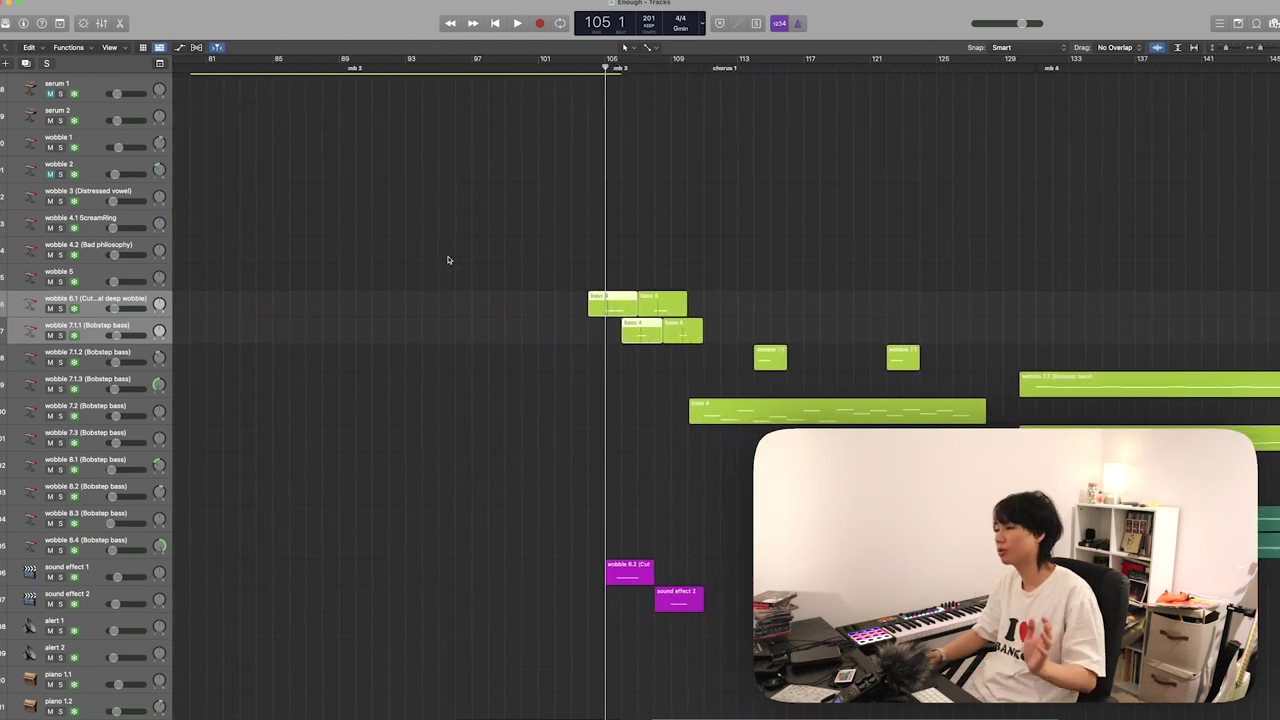
- Audition the region on the sound effect 1 track in solo at the start of mb 3, and clear the solo
scroll(448, 260, "right", 5)
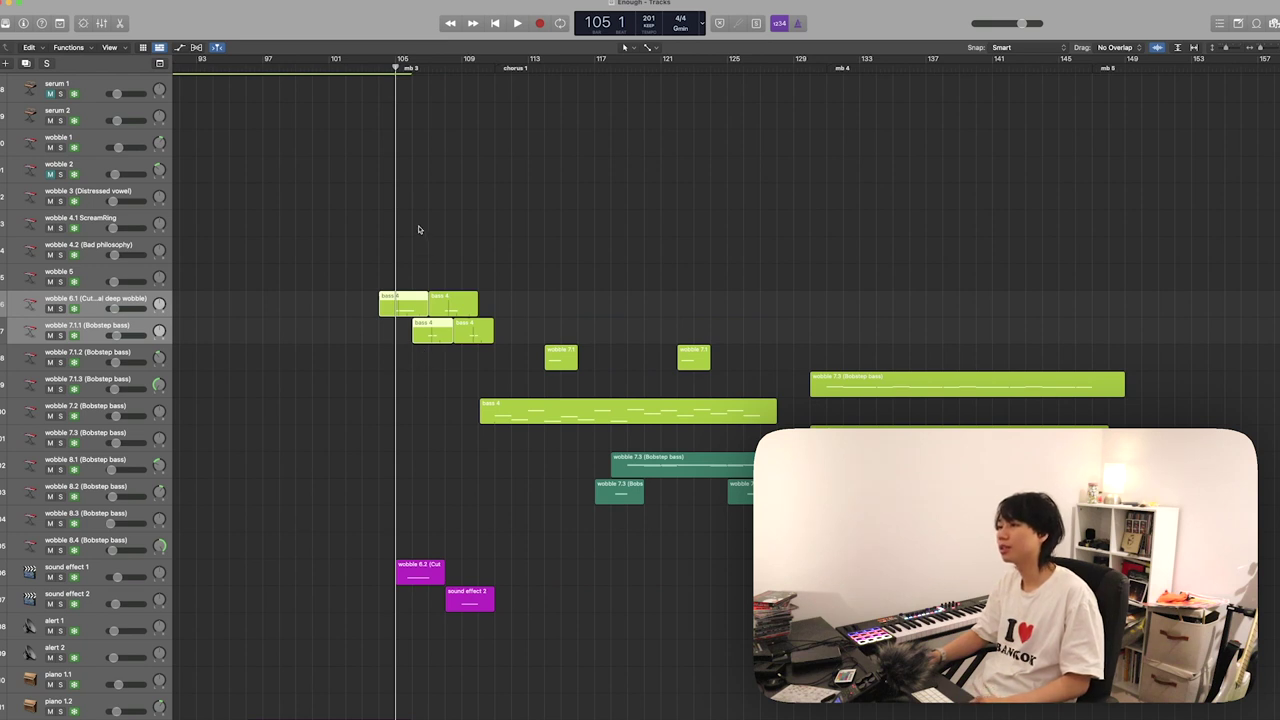
left_click(440, 565)
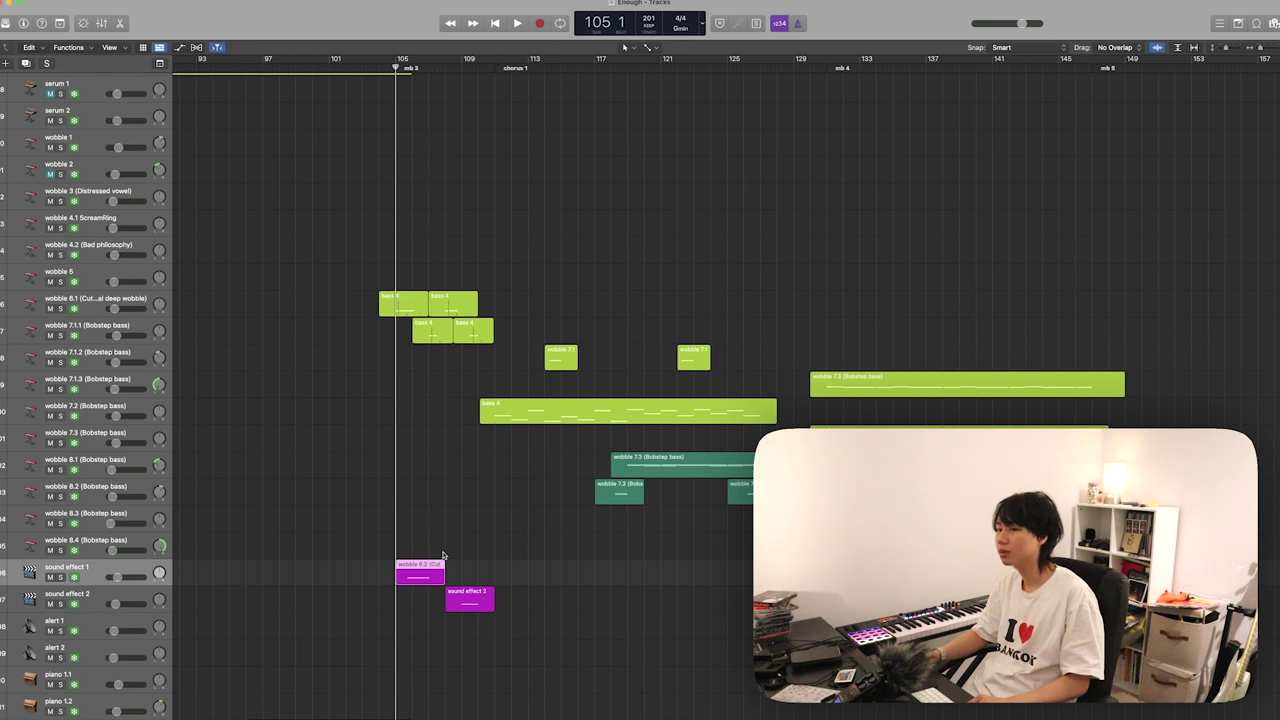
key("s")
key("space")
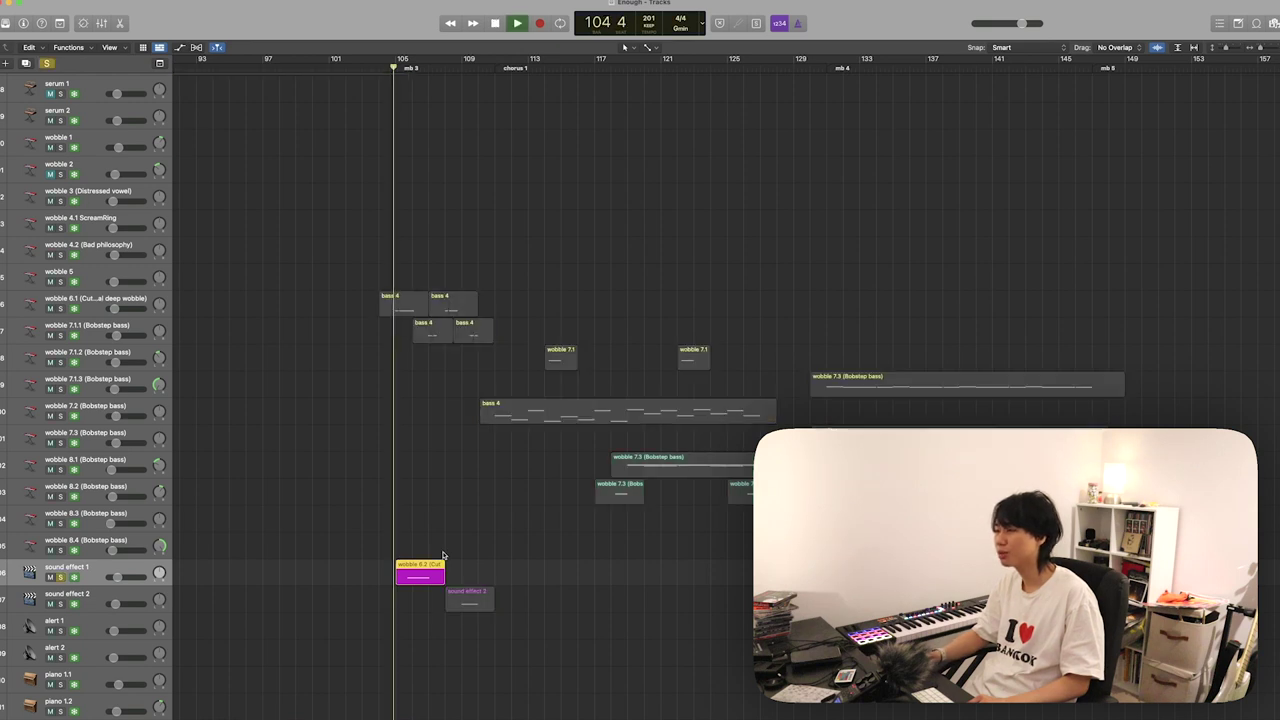
key("space")
key("s")
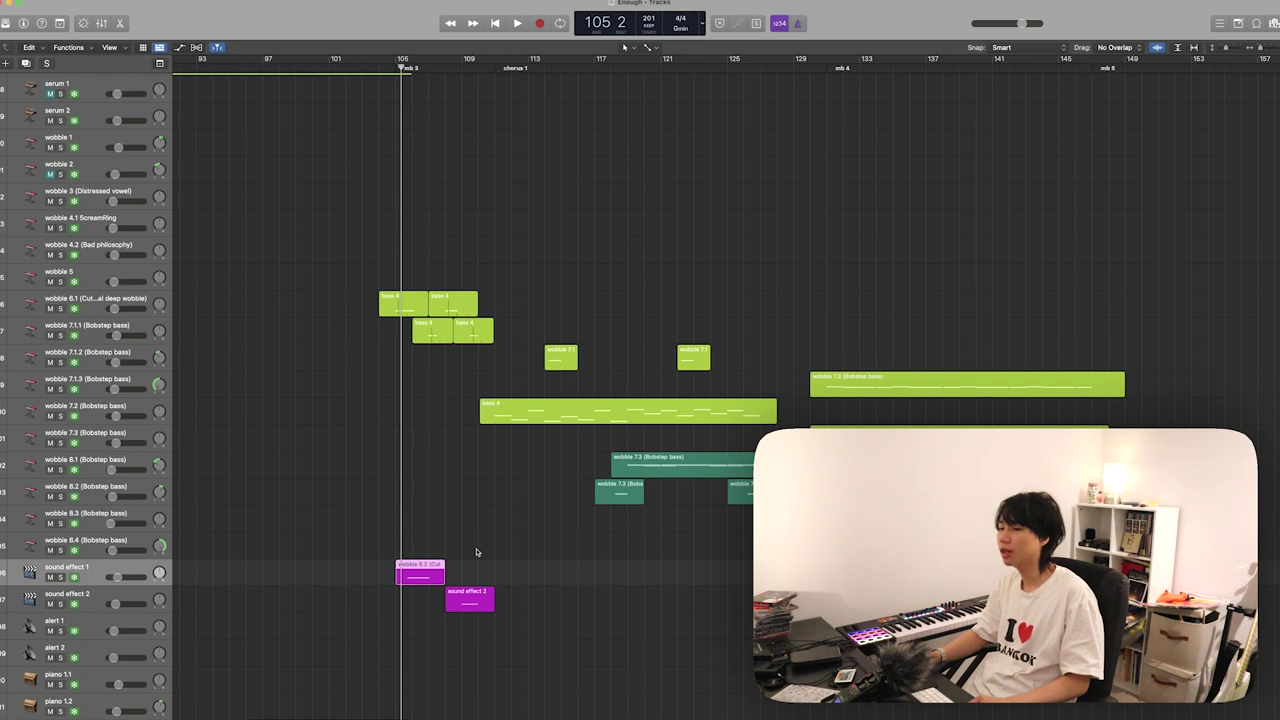
- Solo the sound effect 1 track again and play it on from bar 105, clearing the solo once stopped
key("s")
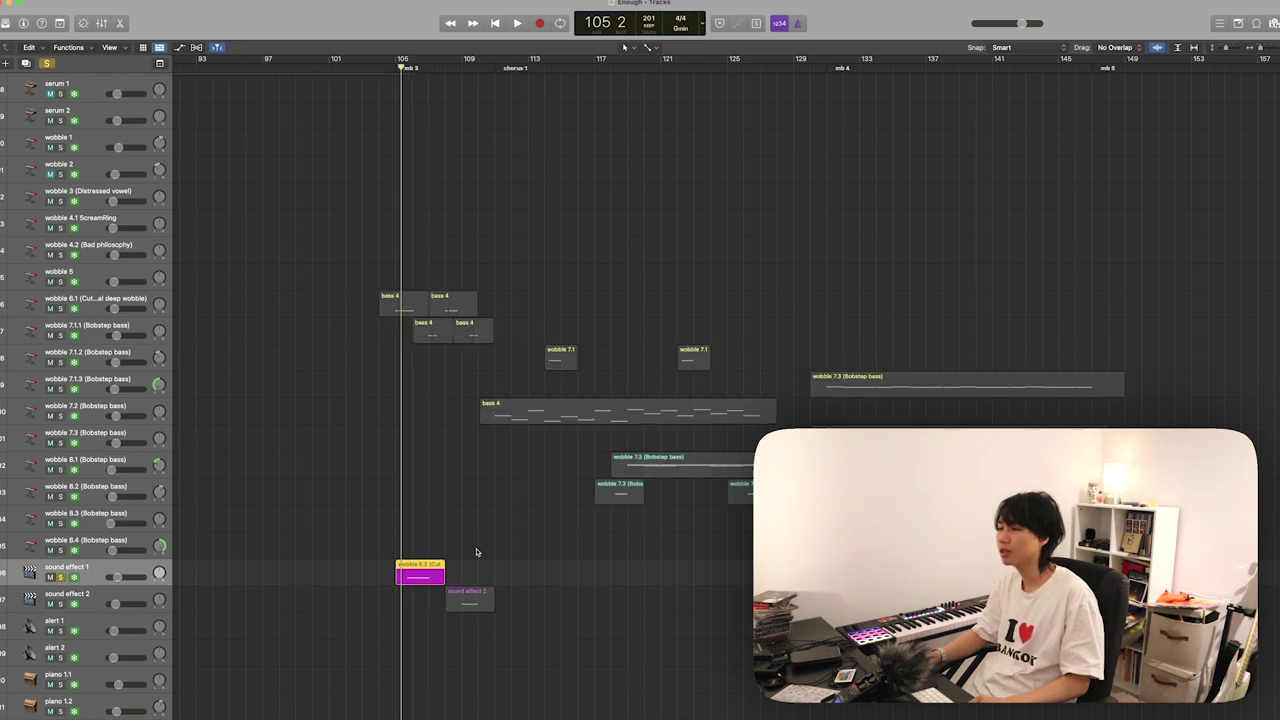
key("space")
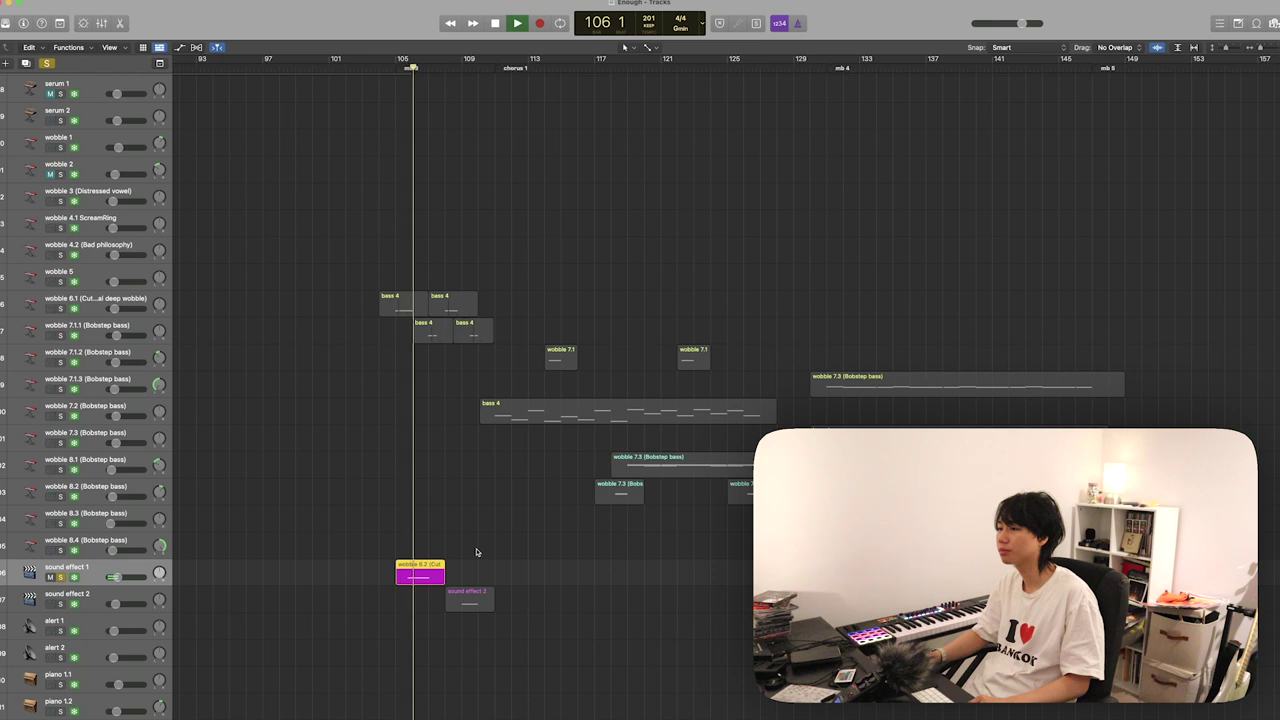
key("space")
key("s")
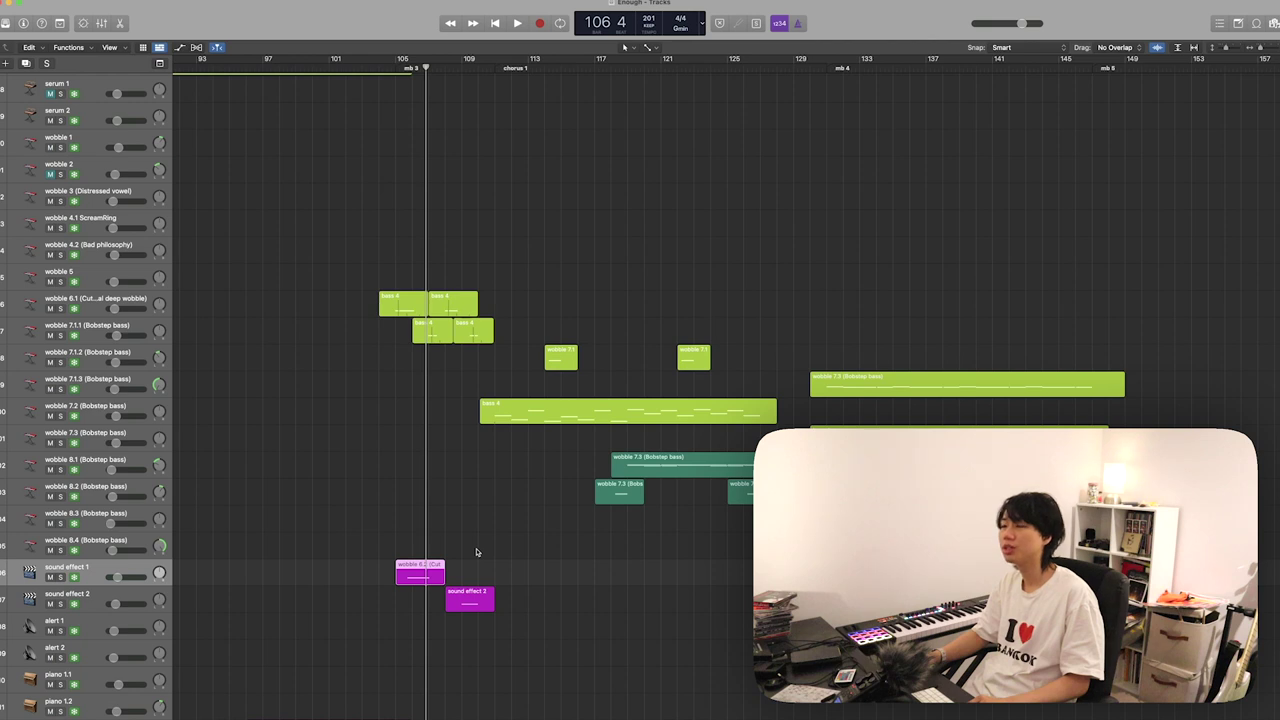
- Move the playhead back two bars, replay the sound effect 1 track in solo and clear the solo
scroll(430, 400, "right", 1)
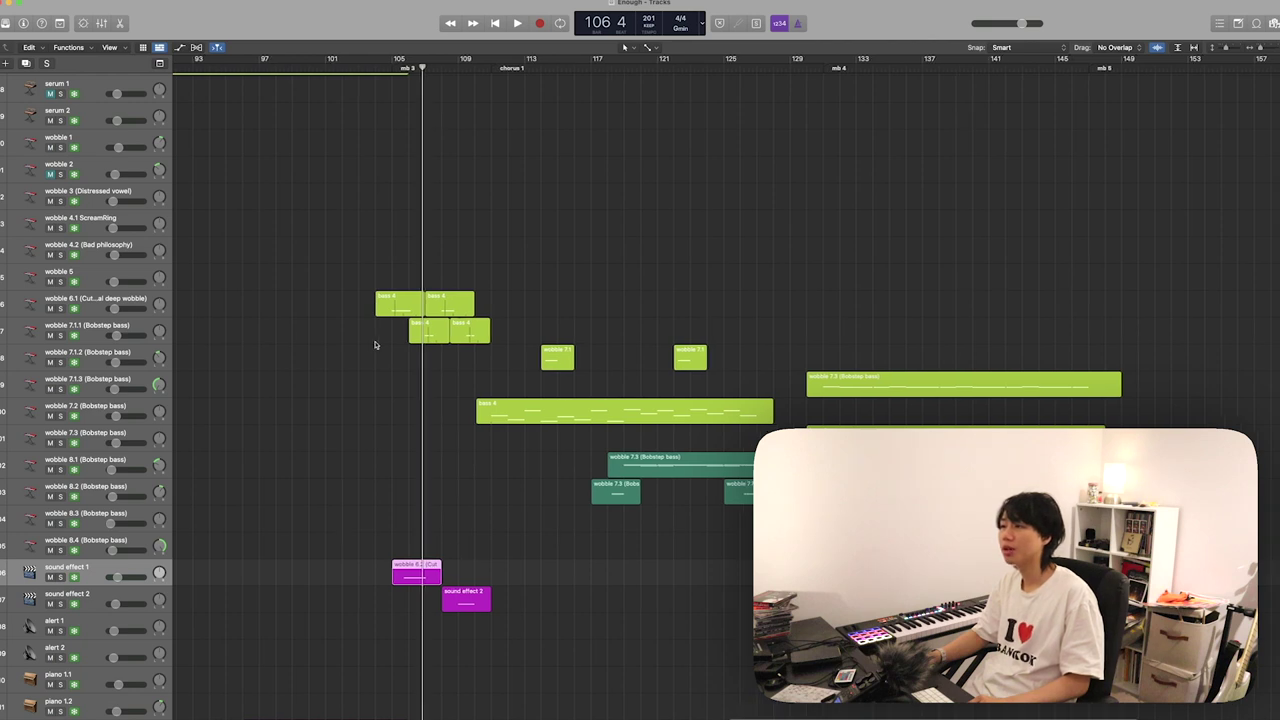
scroll(412, 280, "down", 5)
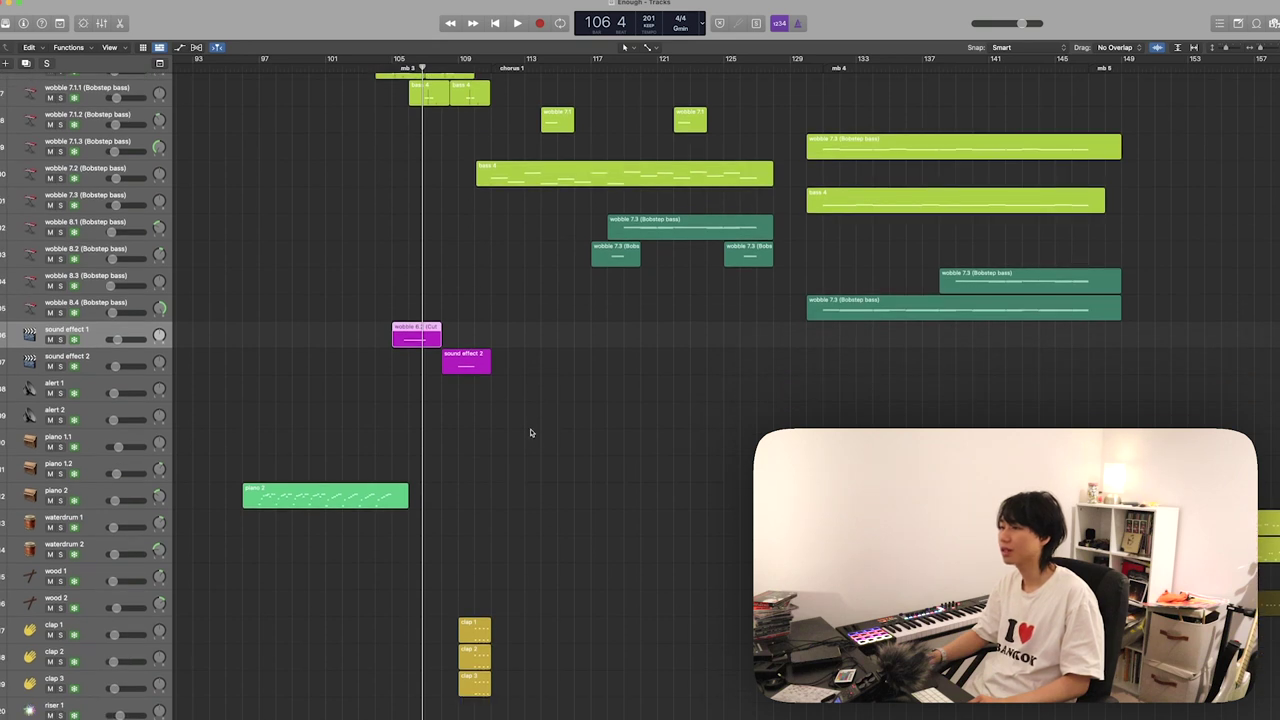
scroll(528, 433, "up", 1)
key("s")
key("comma")
key("comma")
key("space")
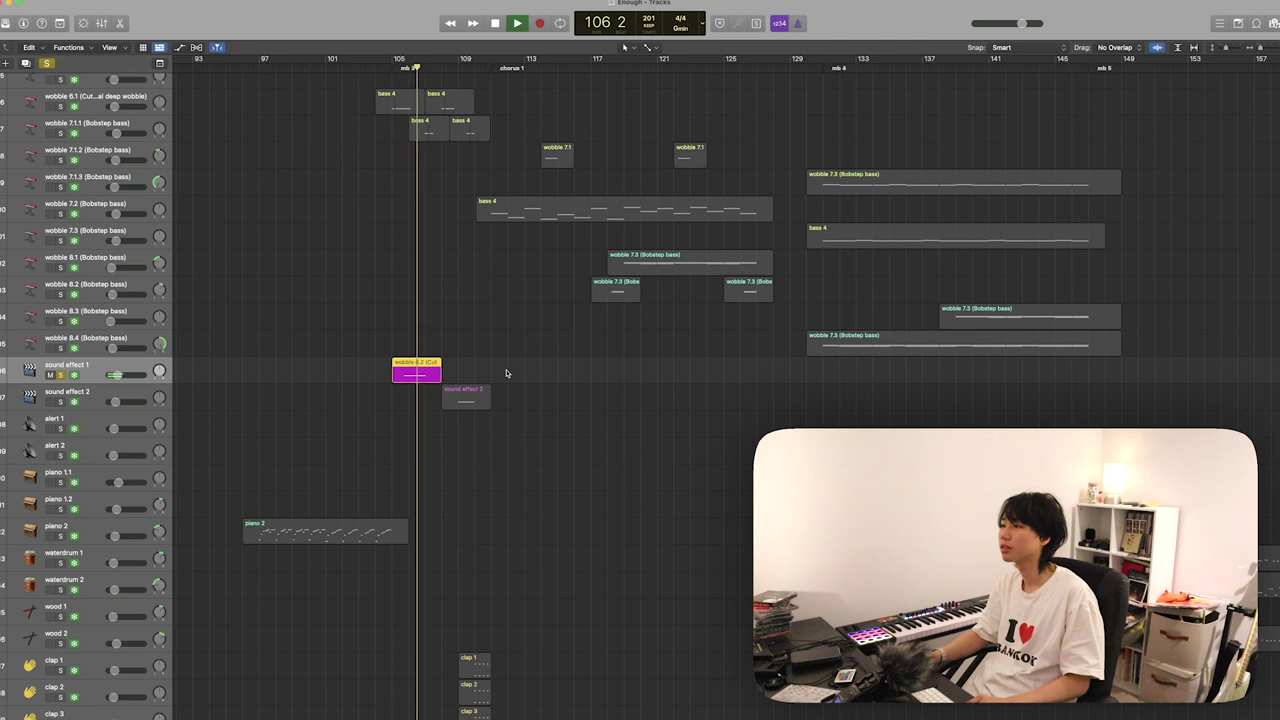
key("space")
key("s")
- Audition the piano 2 region before mb 3 in solo and clear the solo
left_click(343, 528)
key("s")
key("space")
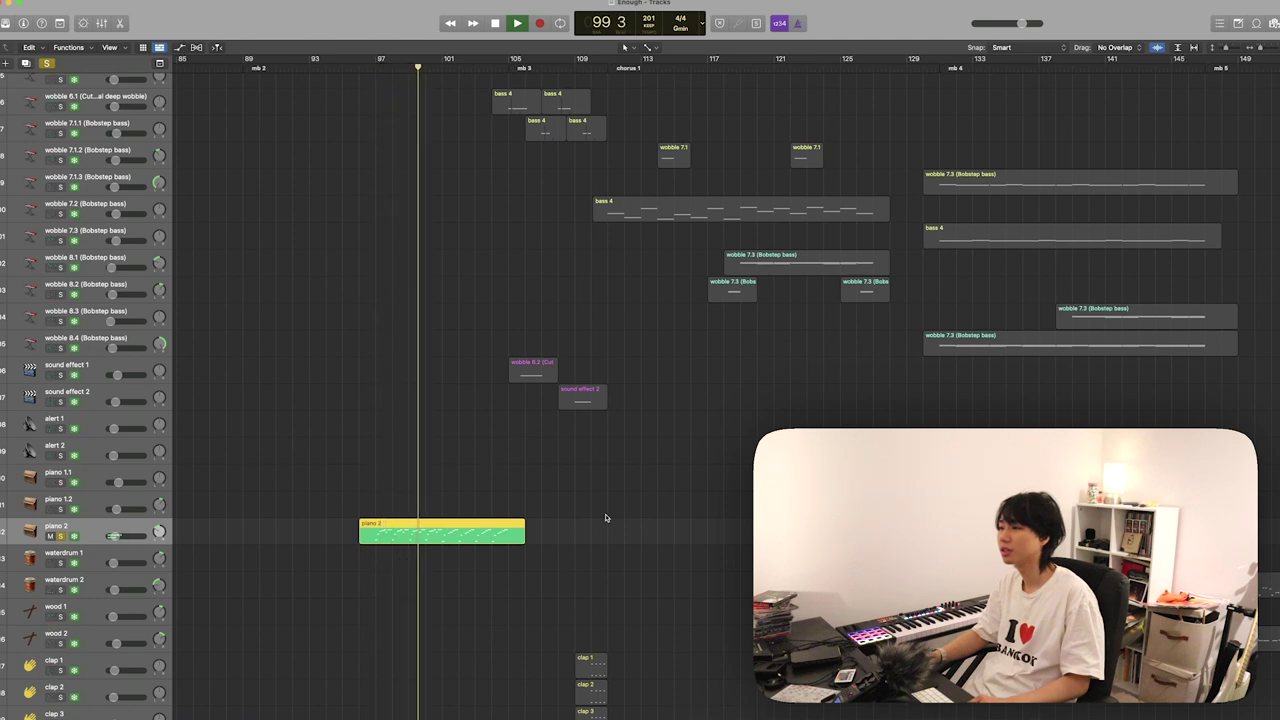
key("space")
key("s")
- Play a short passage of the full mix from bar 99 while reviewing the guitar 7 tracks
scroll(605, 518, "up", 10)
scroll(605, 518, "up", 10)
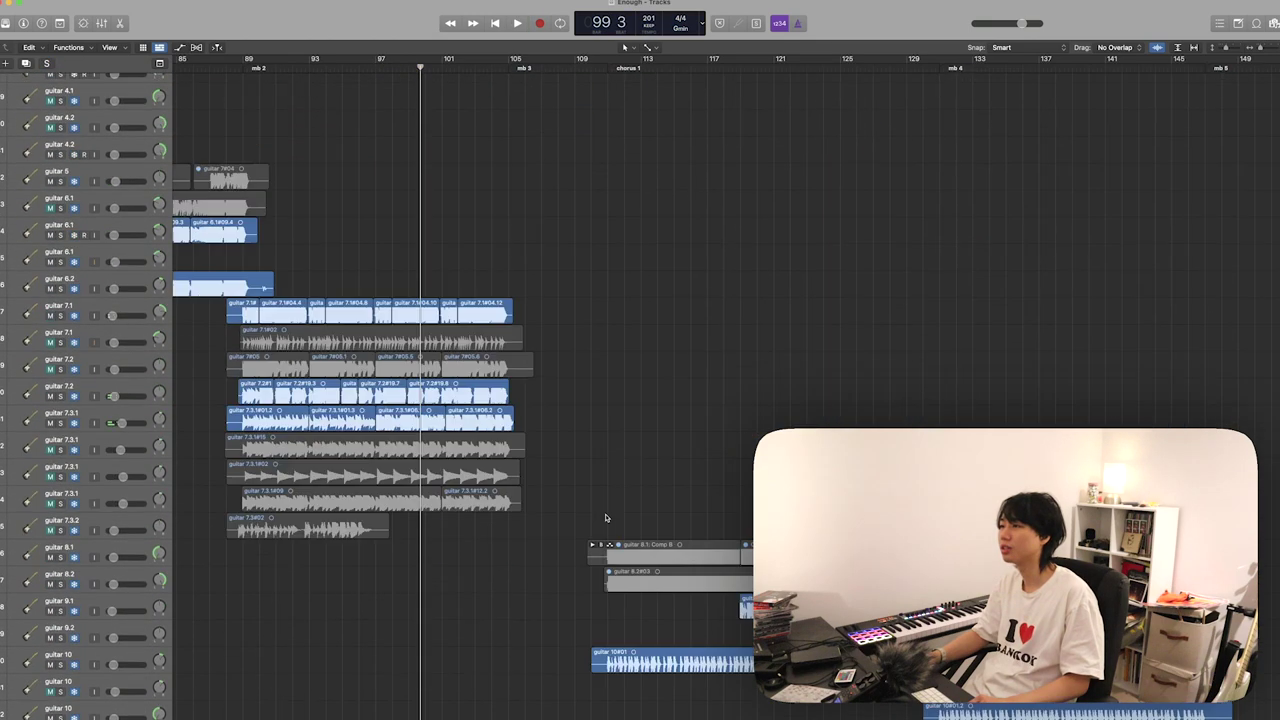
key("space")
scroll(605, 518, "down", 5)
key("space")
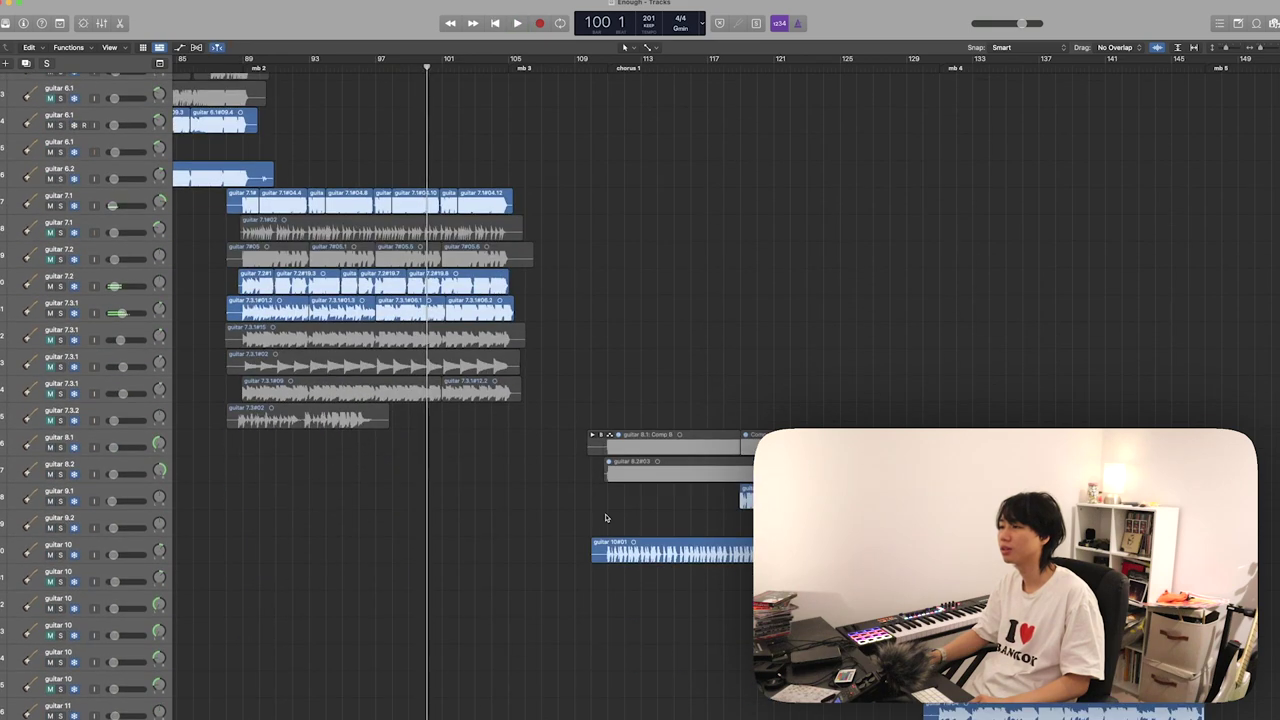
- Play the piano 2 region once more from bar 100 after reviewing the bass and drum tracks
scroll(277, 388, "down", 15)
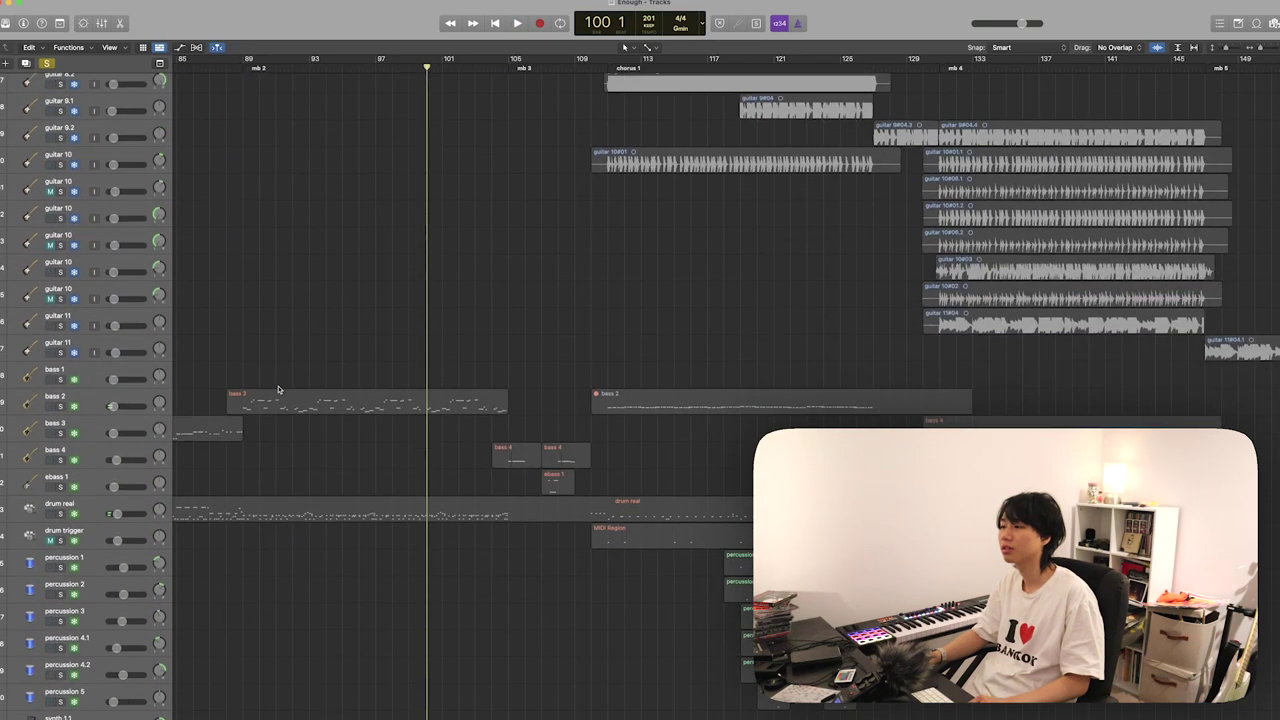
scroll(278, 389, "down", 10)
left_click(448, 385)
key("space")
key("space")
left_click(571, 392)
- Play the end of the mb 3 section in the full mix from about bar 107 to bar 109
scroll(571, 392, "down", 10)
scroll(571, 392, "right", 3)
left_click(392, 66)
scroll(421, 212, "up", 15)
key("space")
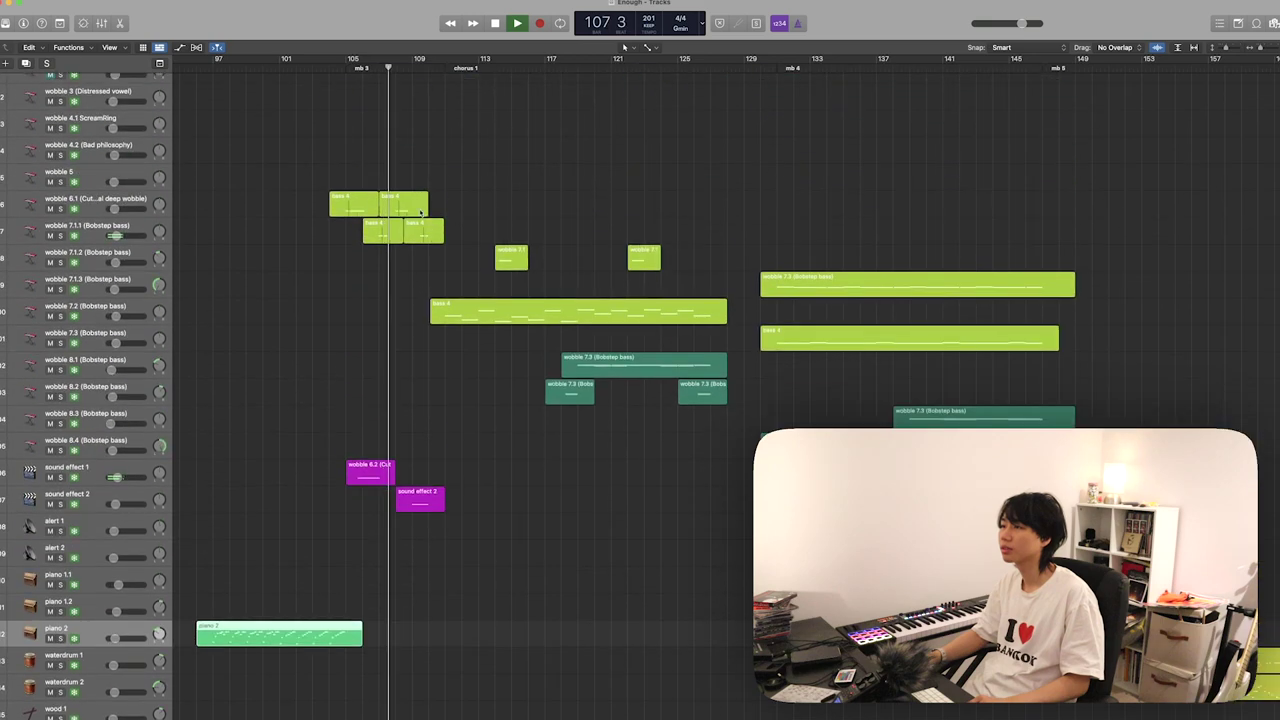
scroll(434, 254, "up", 2)
scroll(466, 280, "down", 2)
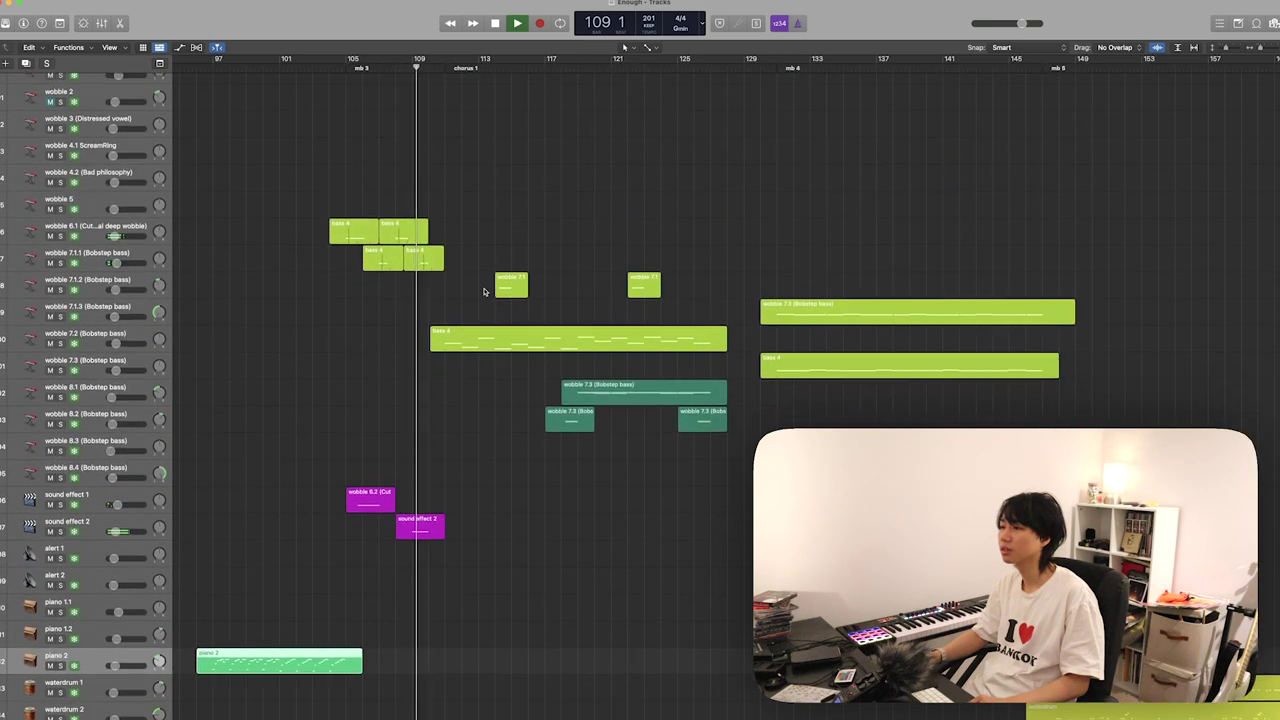
key("space")
- Show the clap 1, clap 2 and clap 3 notes in the Piano Roll, play them in the mix and close the editor
scroll(484, 291, "up", 6)
scroll(484, 291, "up", 8)
scroll(484, 291, "down", 20)
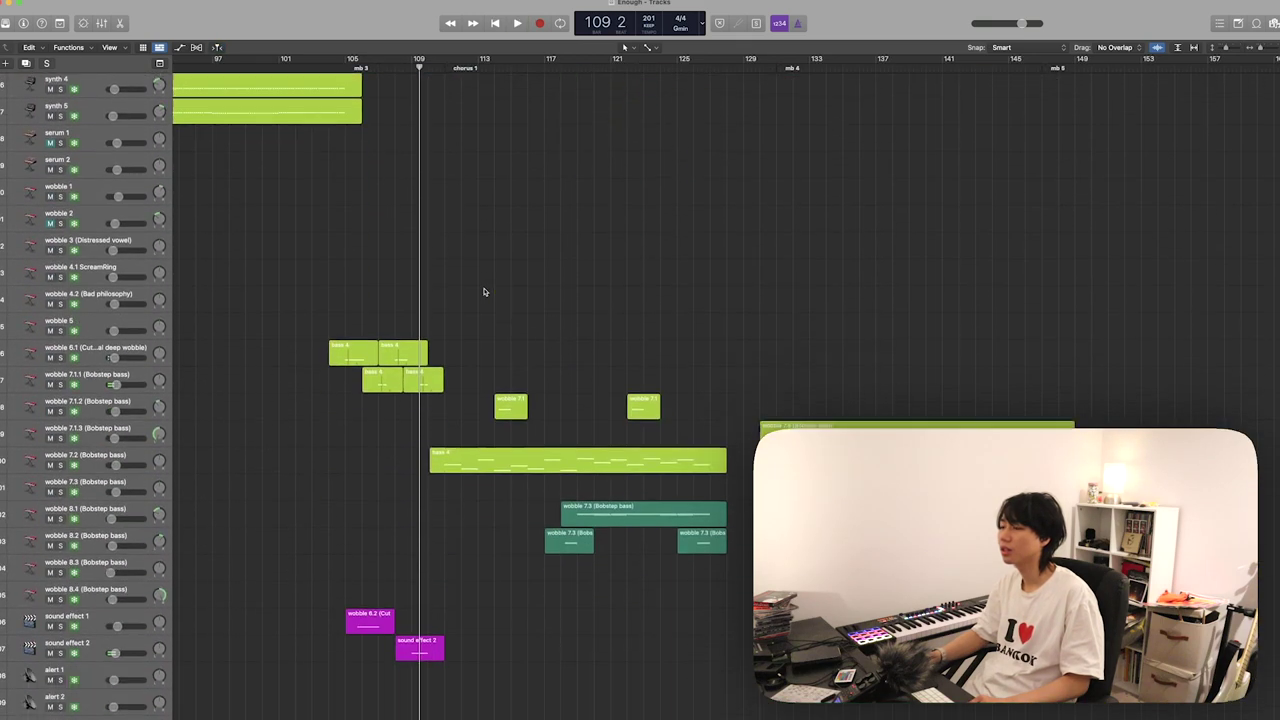
scroll(504, 475, "up", 2)
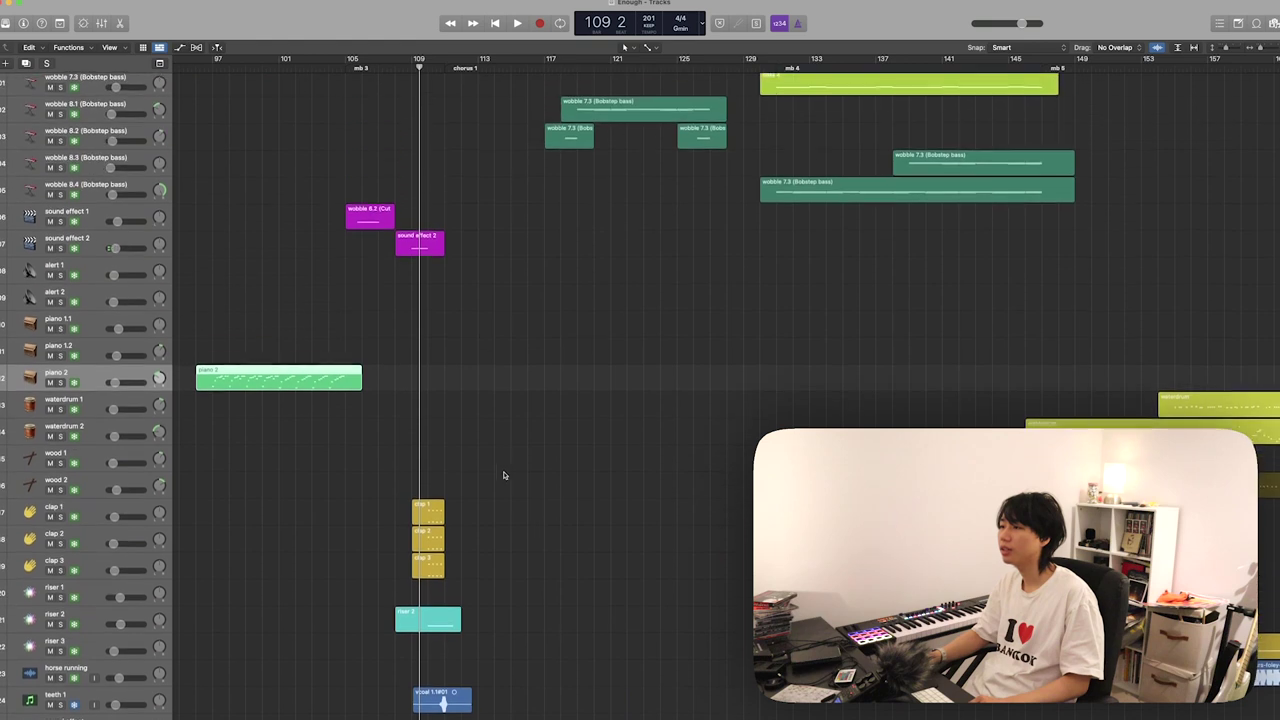
left_click(86, 518)
key("p")
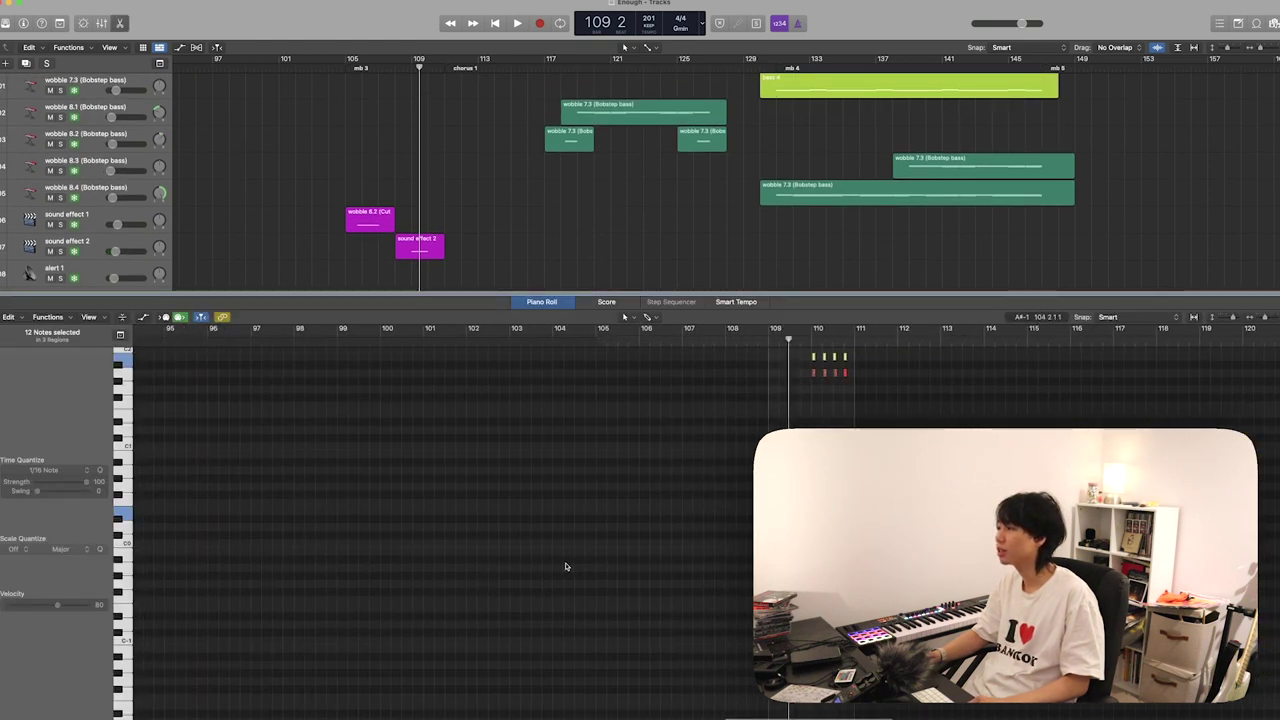
key("space")
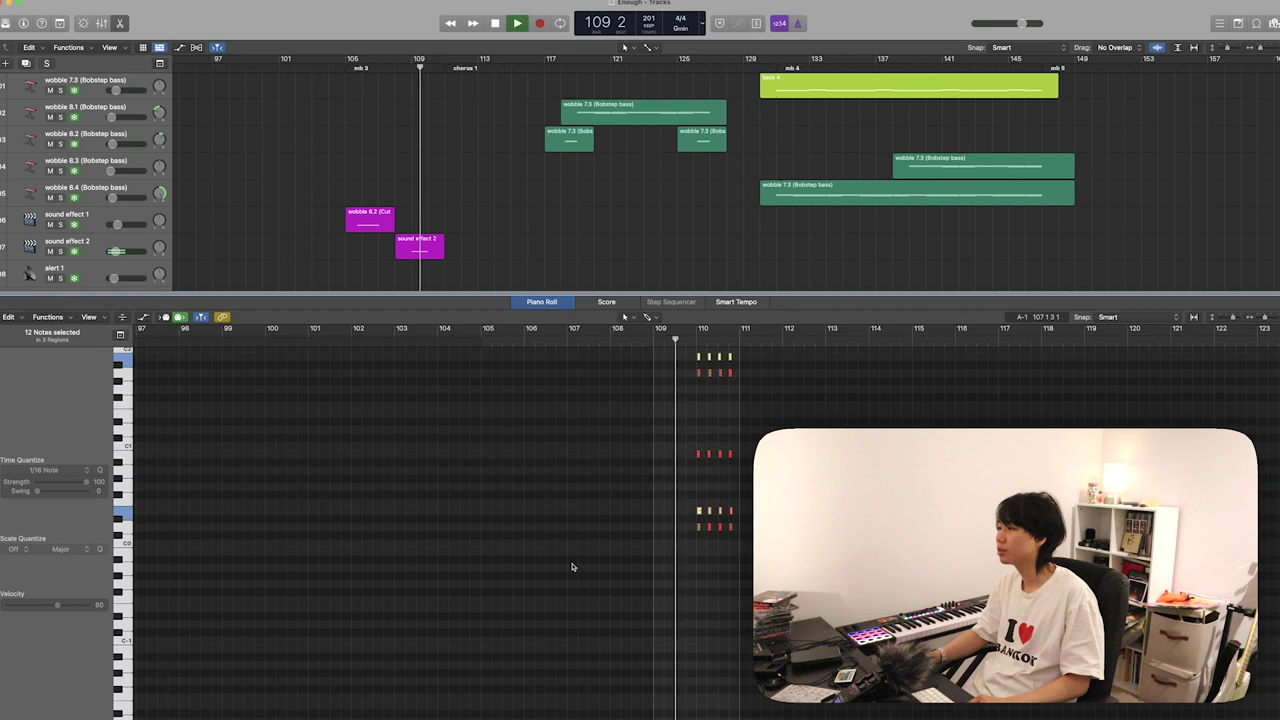
key("space")
key("p")
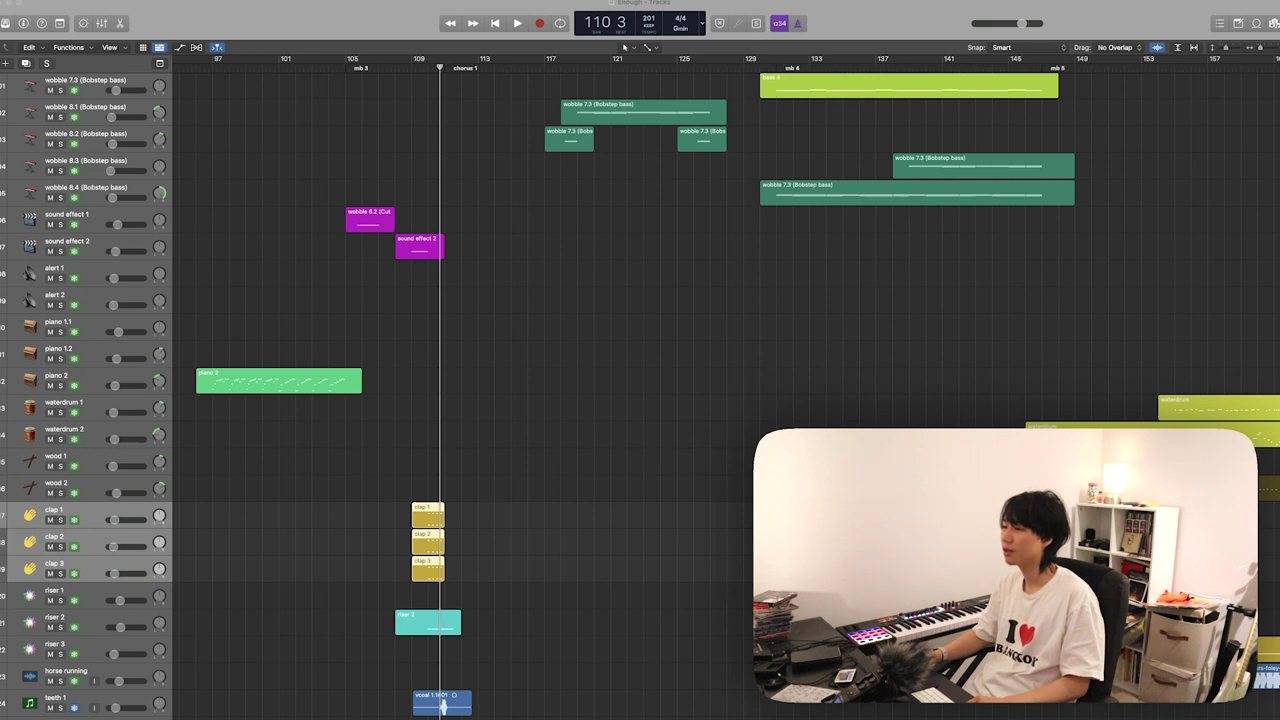
- Select the three clap regions and play the full mix from the selection through bar 110
left_click_drag(538, 506, 431, 577)
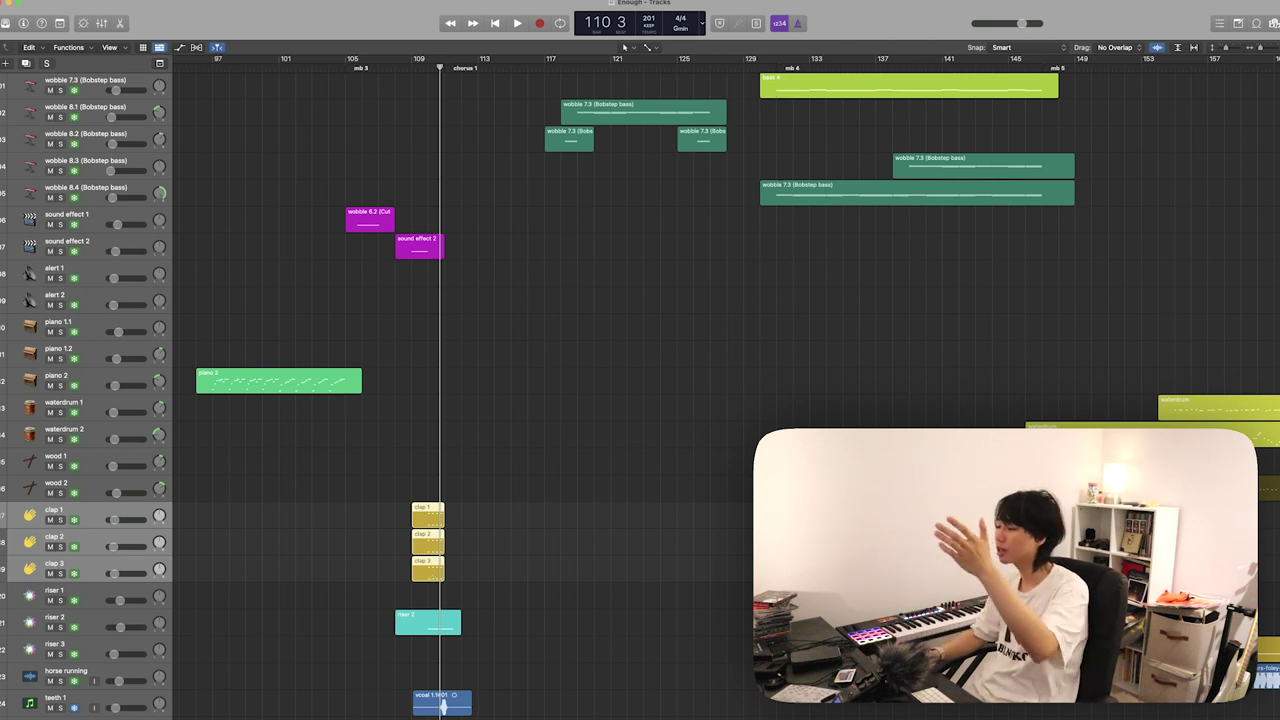
left_click_drag(494, 511, 445, 567)
key("shift+space")
scroll(445, 567, "up", 1)
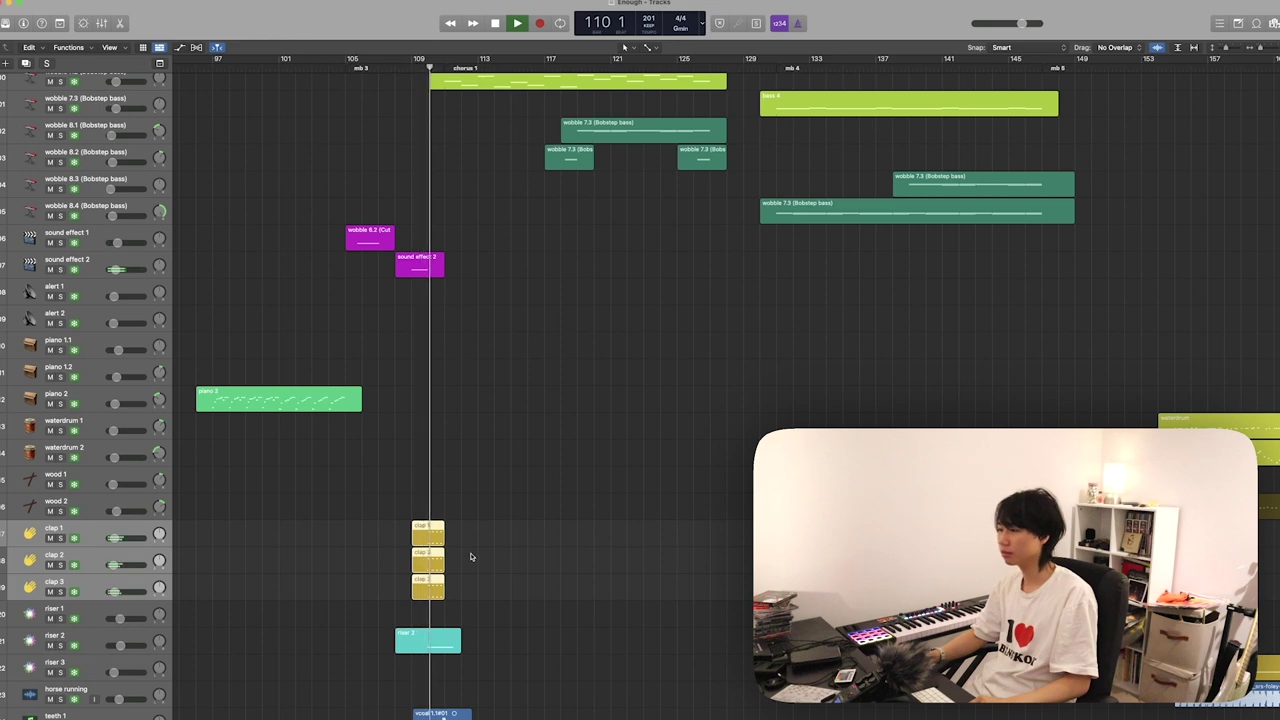
key("space")
- Select the riser 2 region leading into chorus 1 and solo its track
scroll(471, 557, "up", 5)
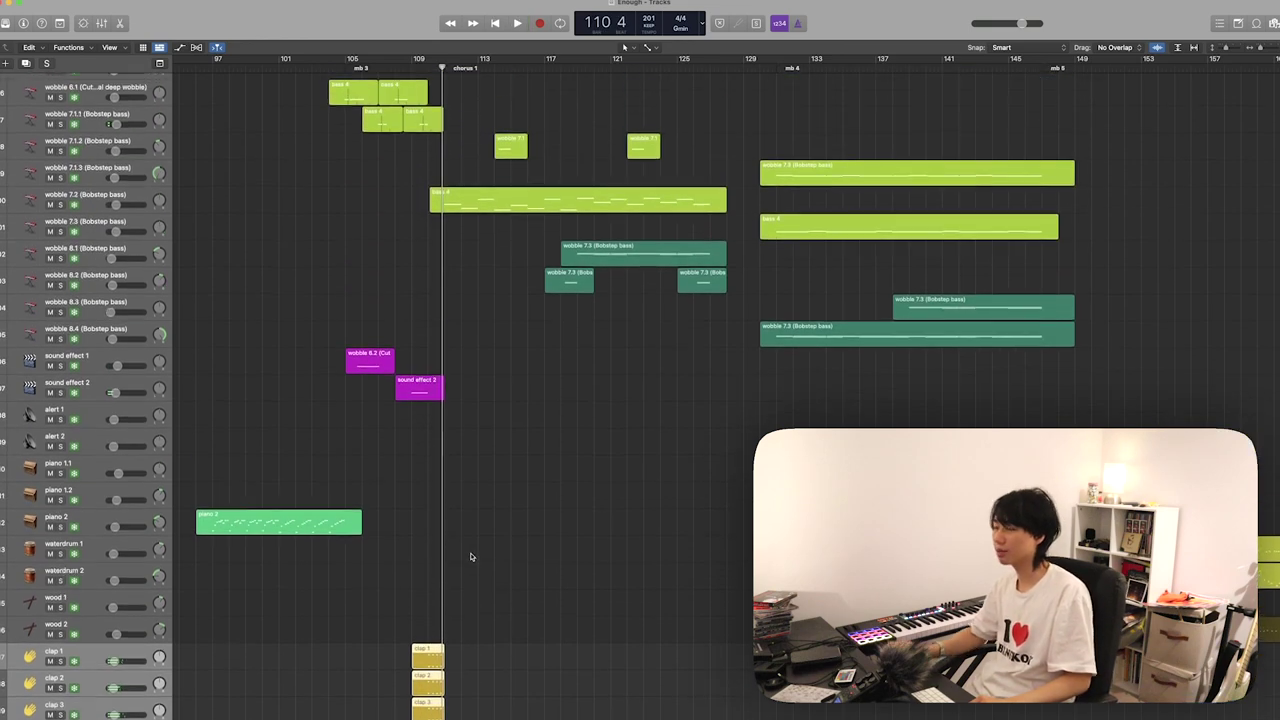
scroll(471, 557, "down", 10)
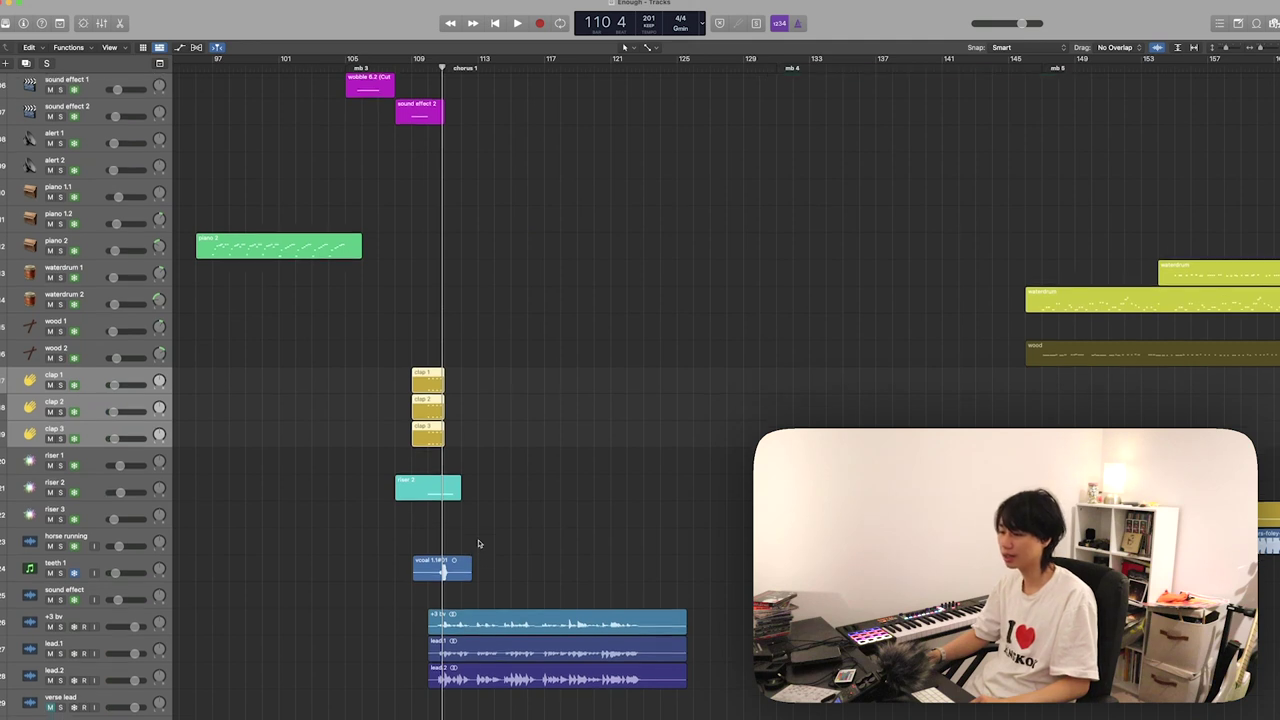
scroll(490, 542, "down", 1)
left_click(450, 472)
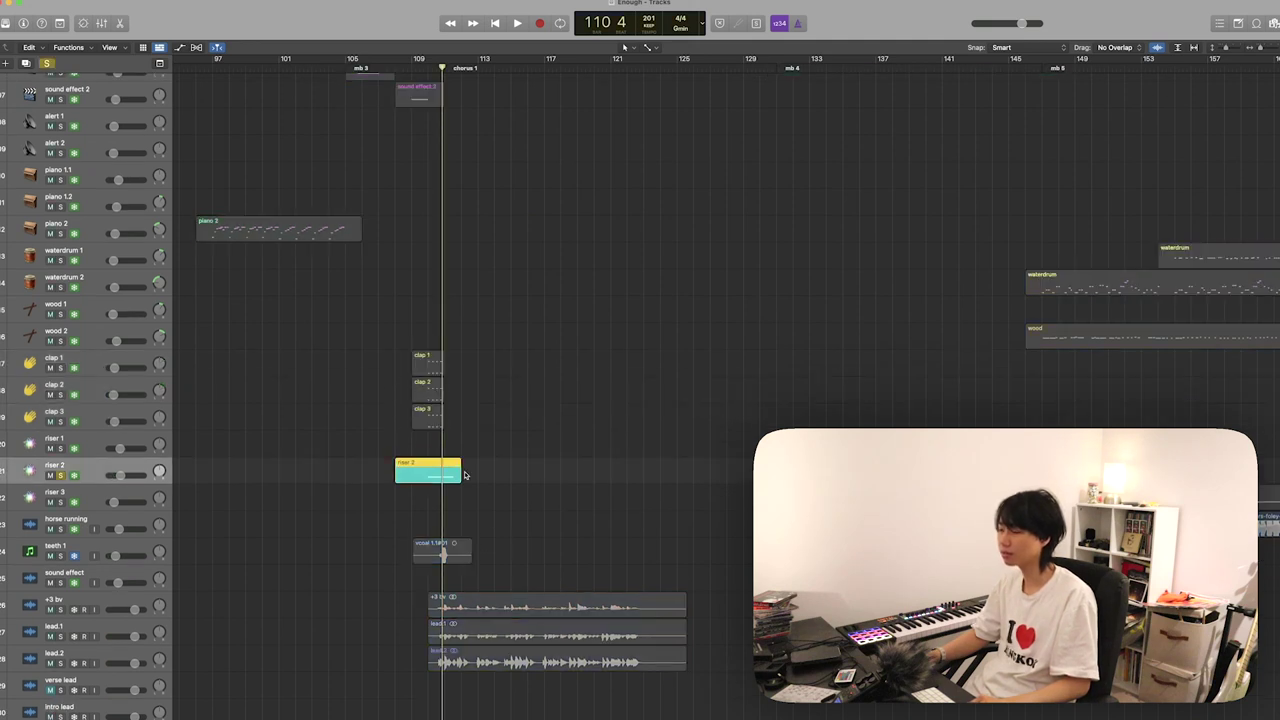
- Audition the vocal region on the teeth 1 track in solo and clear the solo
left_click(455, 560)
key("ctrl+s")
key("shift+Return")
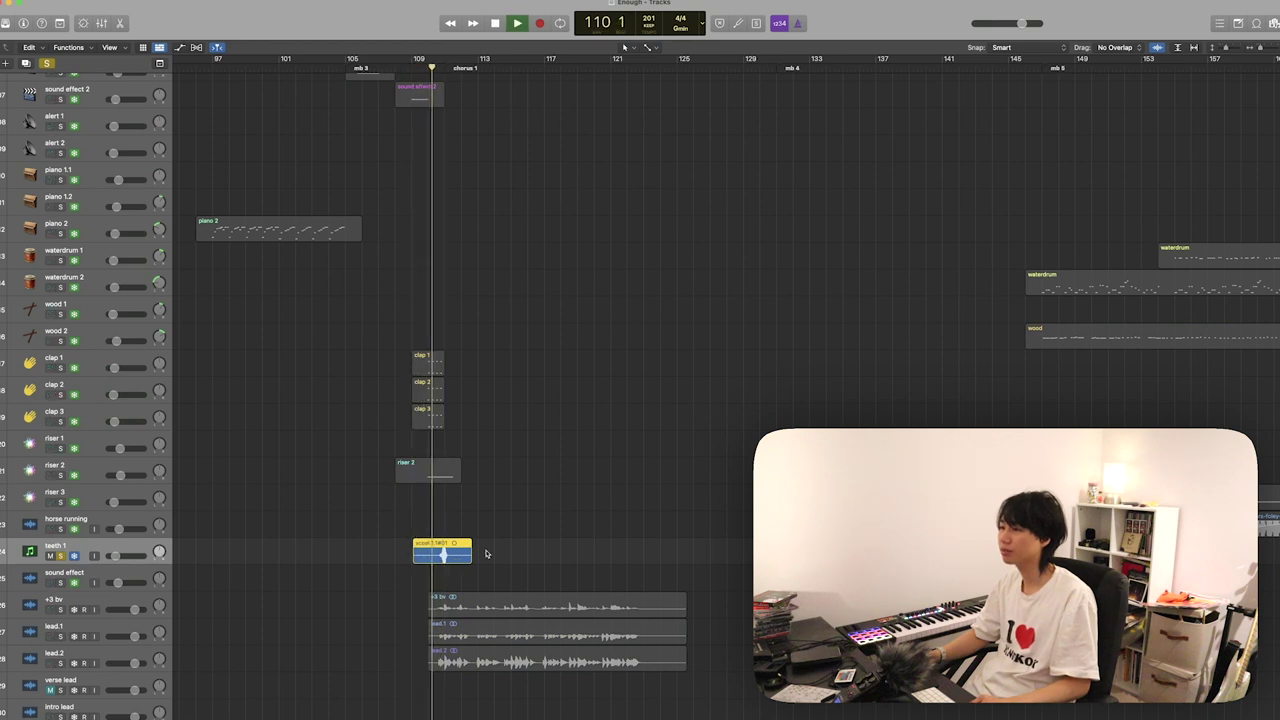
key("space")
key("ctrl+s")
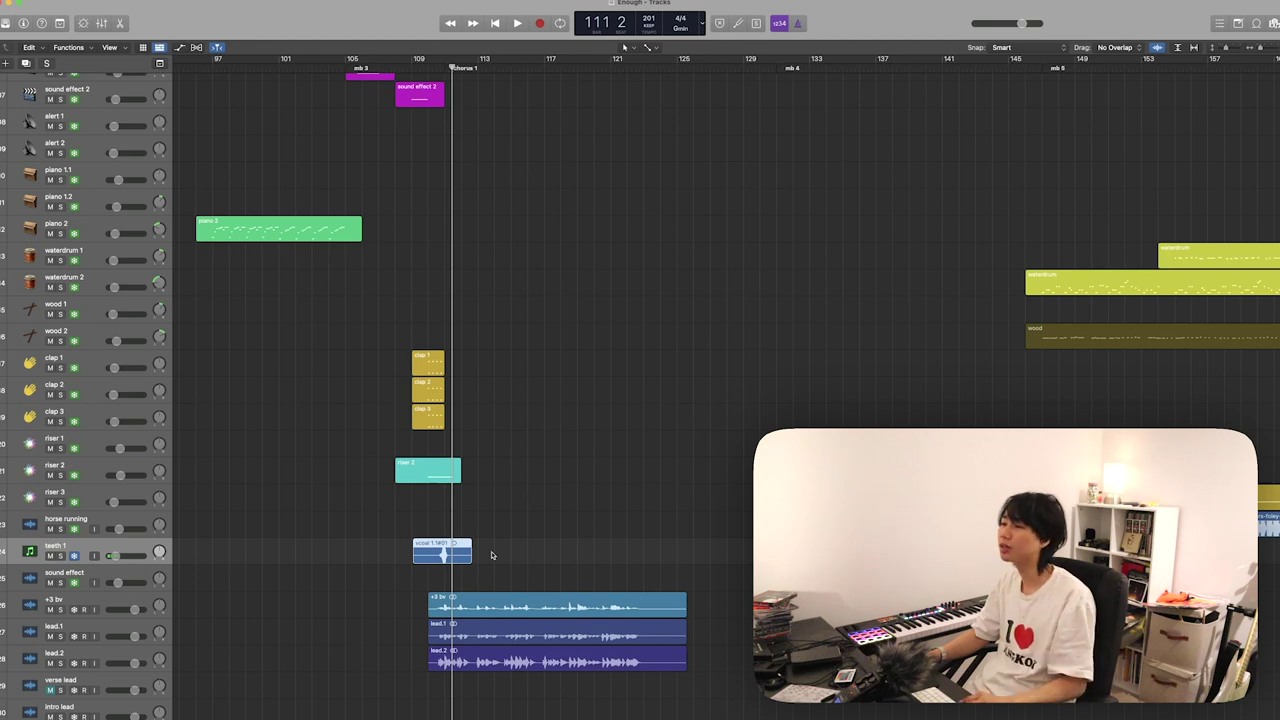
- Review the transition layers by selecting the sound effect 1 and 2 regions and the riser 2 region
scroll(458, 430, "down", 15)
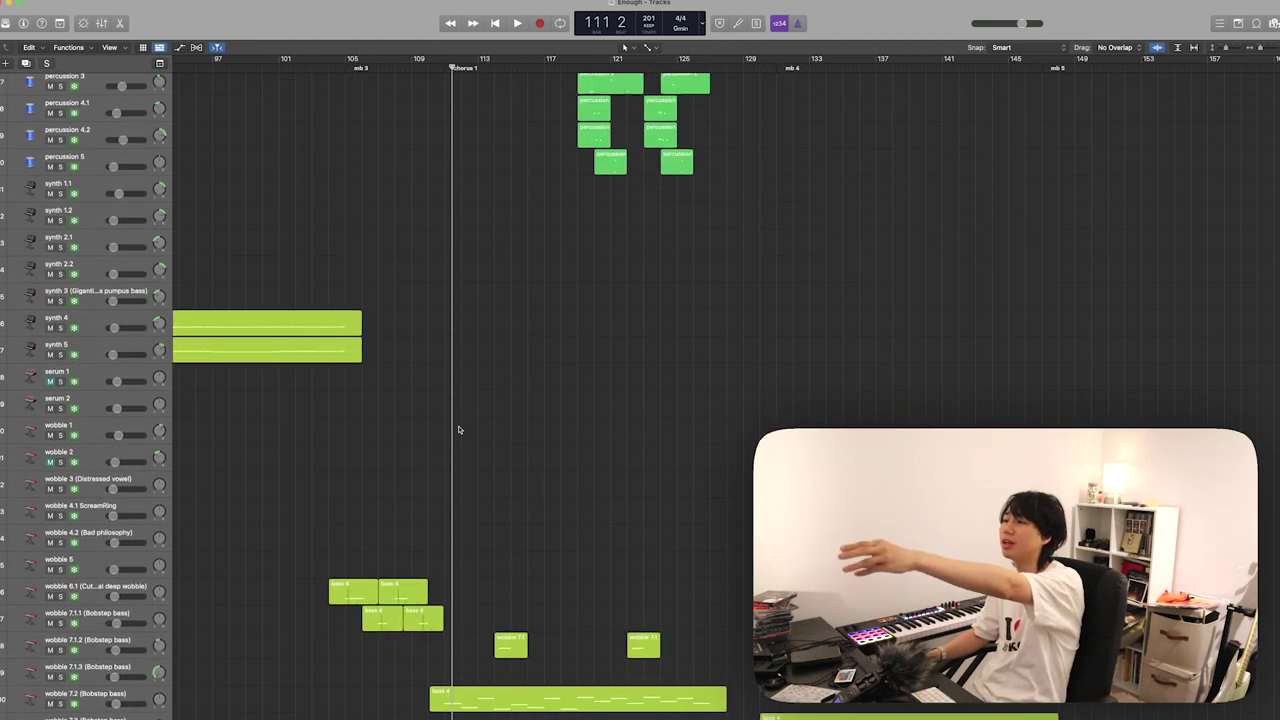
scroll(425, 450, "down", 10)
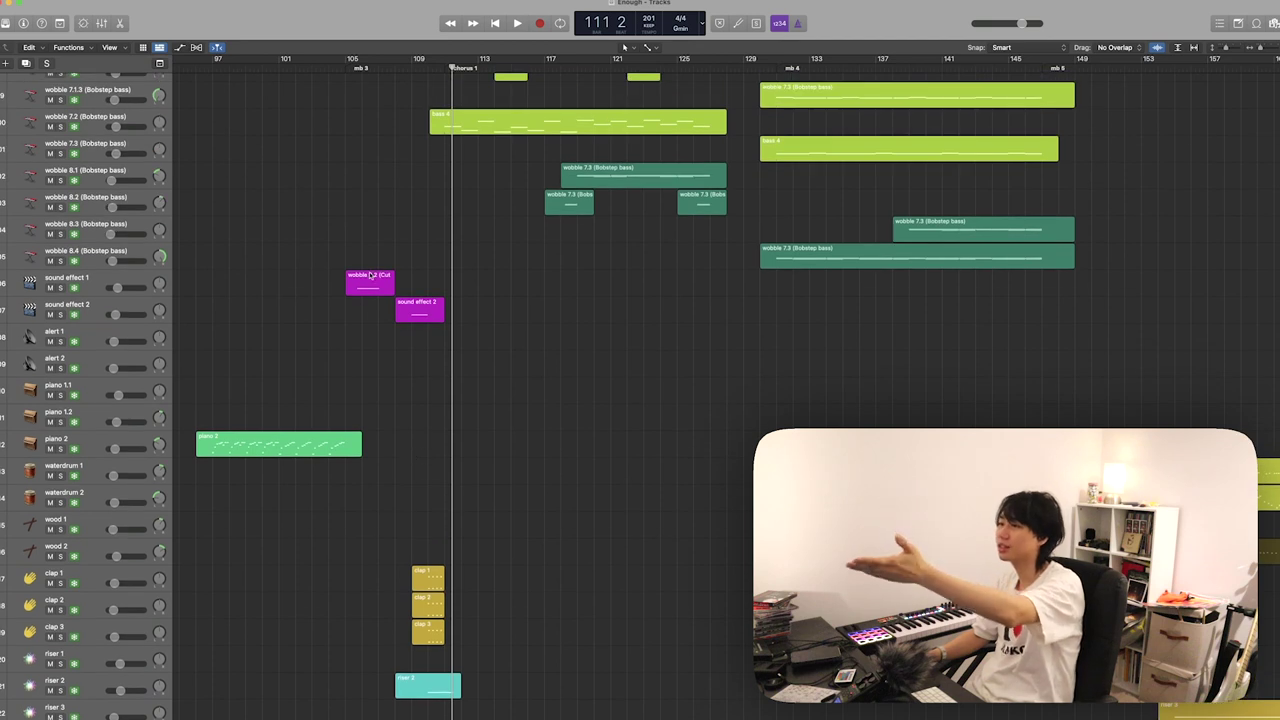
left_click_drag(355, 247, 419, 320)
scroll(457, 423, "down", 5)
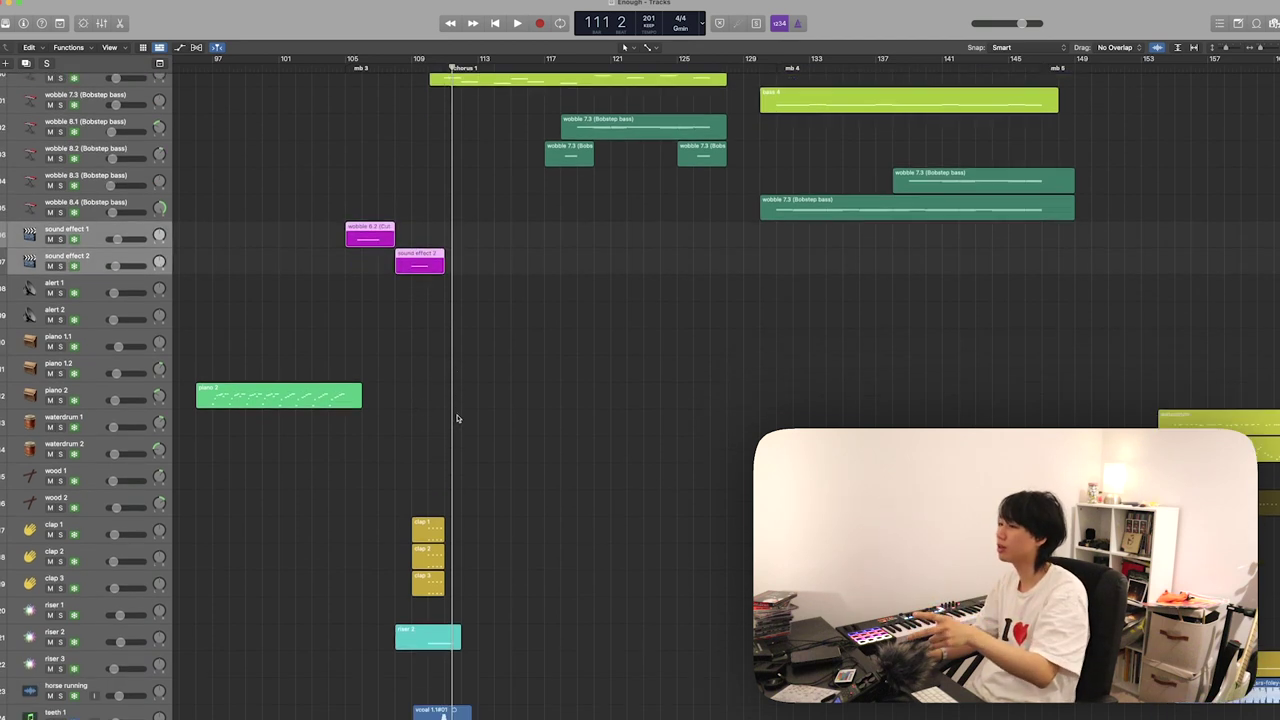
left_click(439, 561)
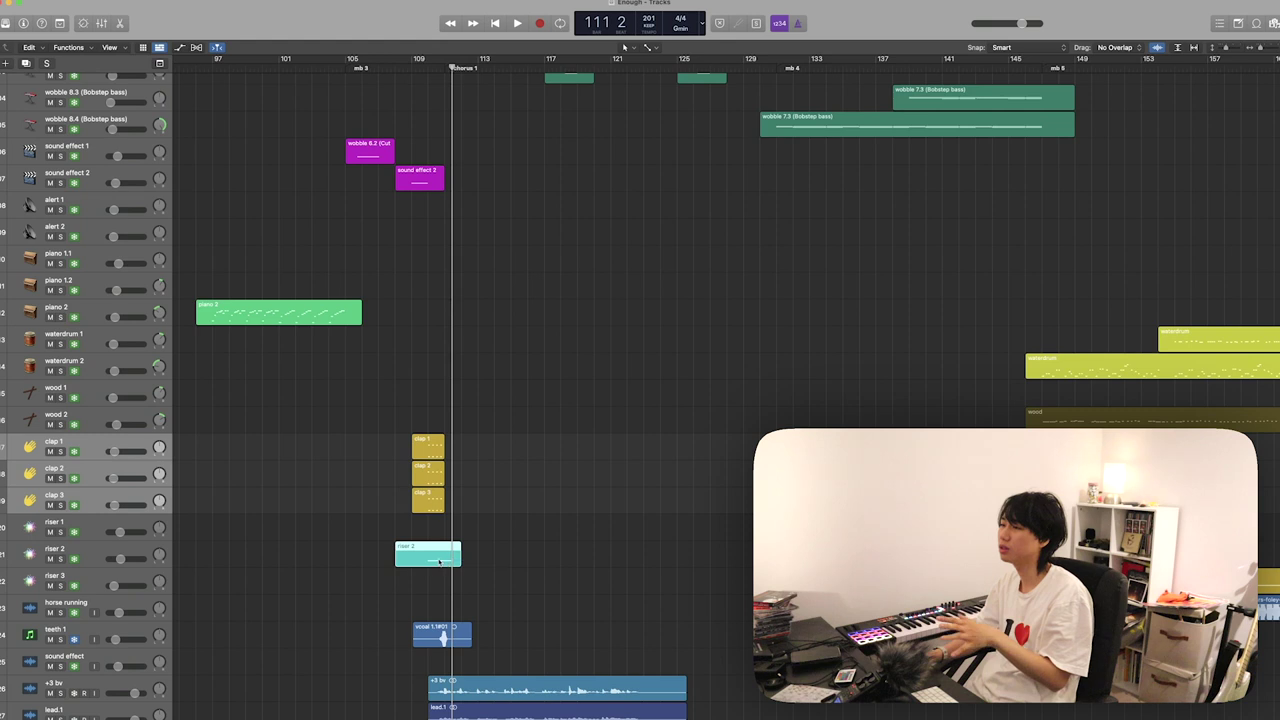
scroll(439, 561, "down", 2)
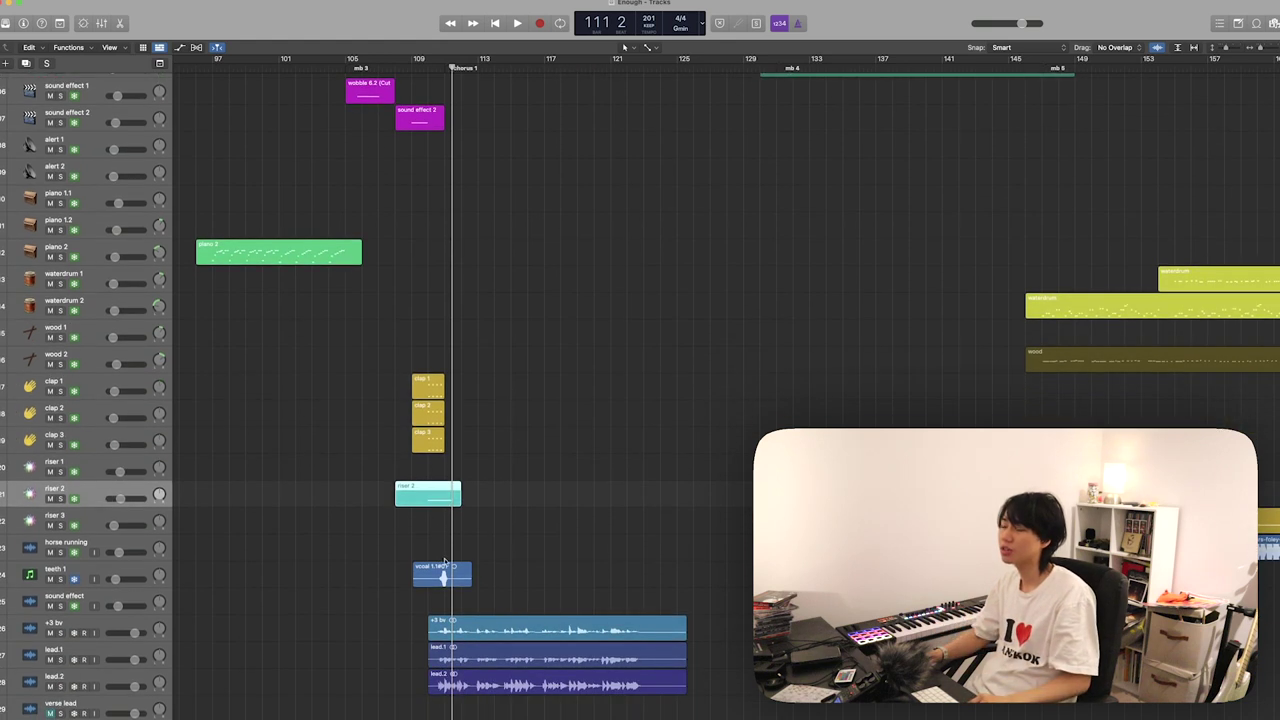
- Replay the teeth 1 vocal region in solo before chorus 1 and turn the solo off
left_click(432, 577)
key("ctrl+s")
key("space")
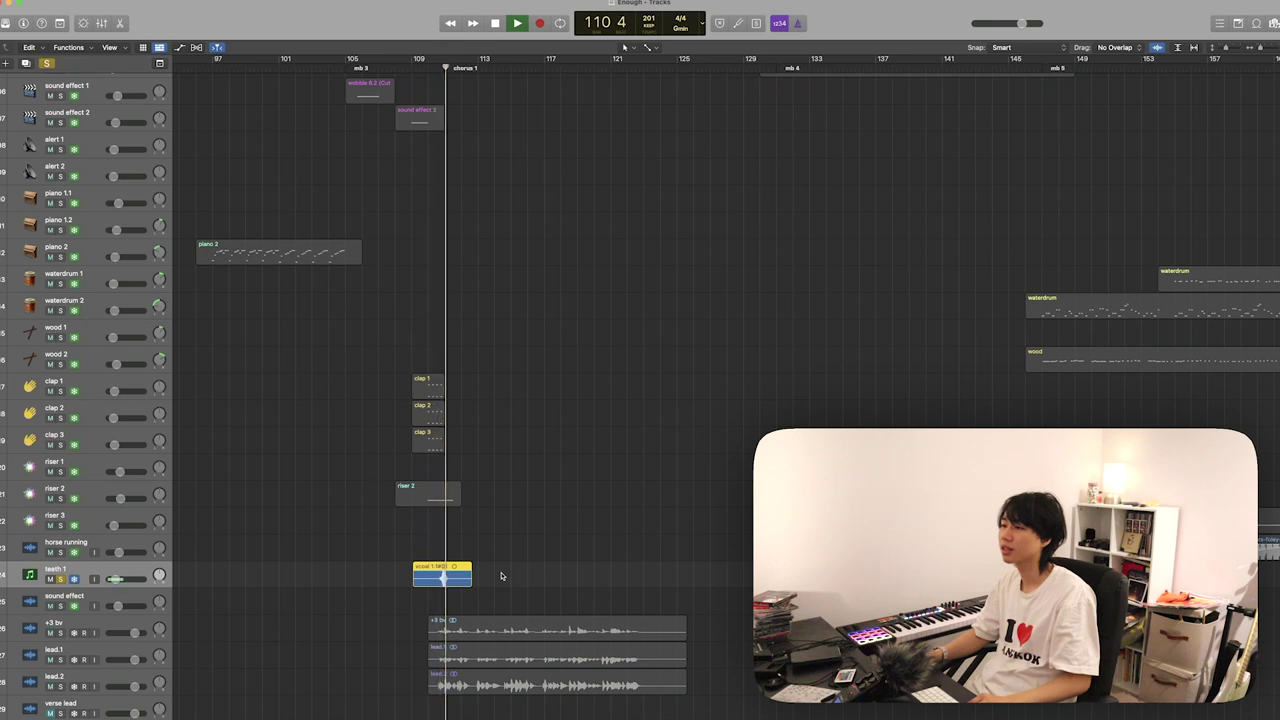
key("space")
key("ctrl+s")
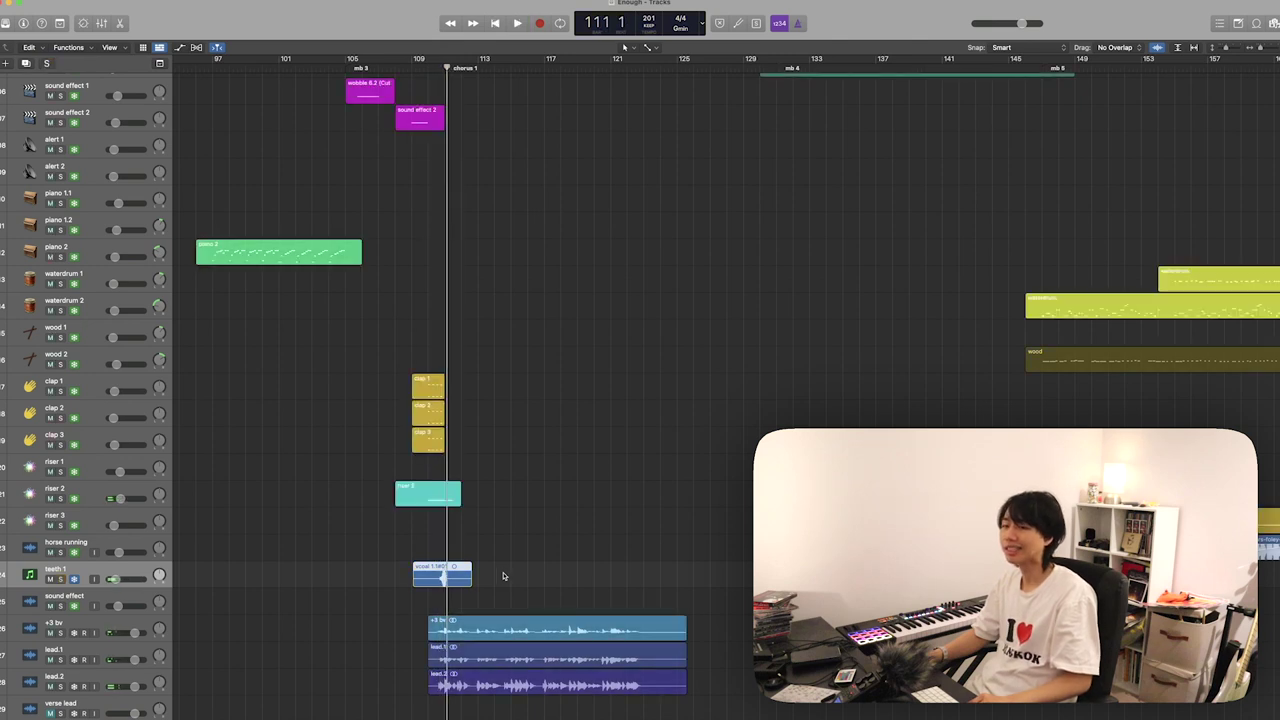
- Audition the teeth 1 vocal region in solo from bar 110 into the start of chorus 1
scroll(468, 575, "up", 6)
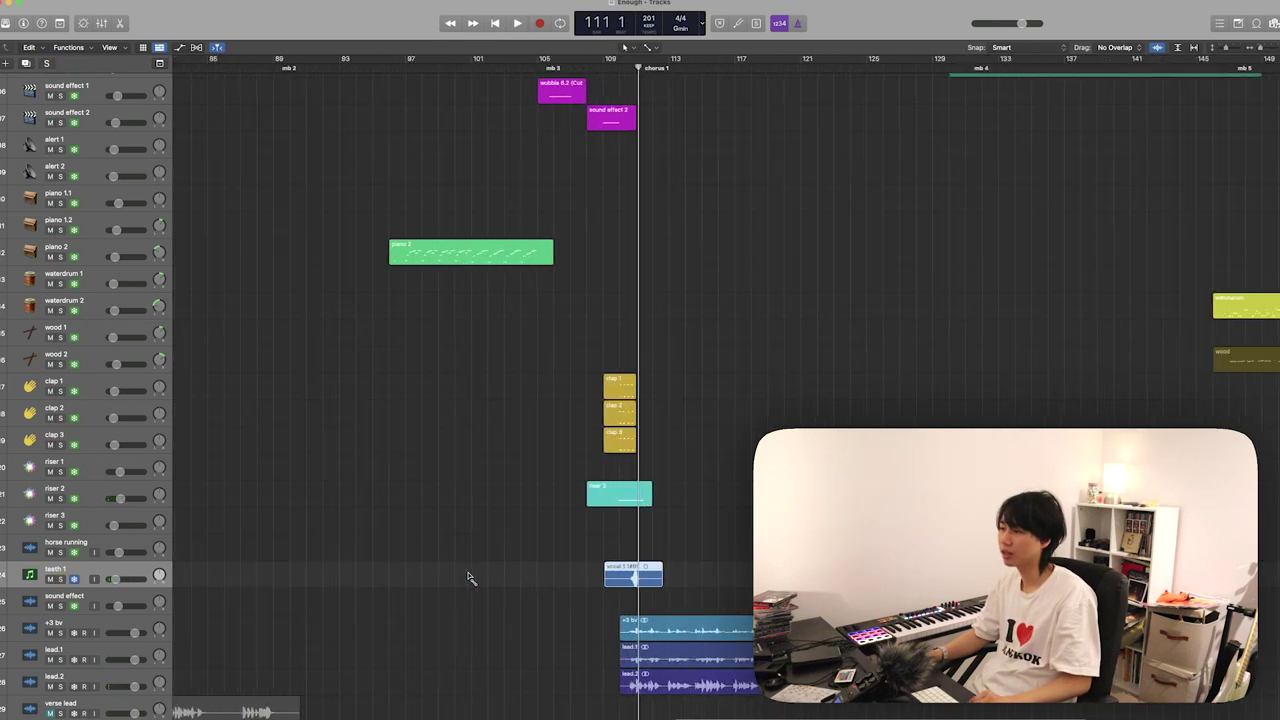
key("ctrl+s")
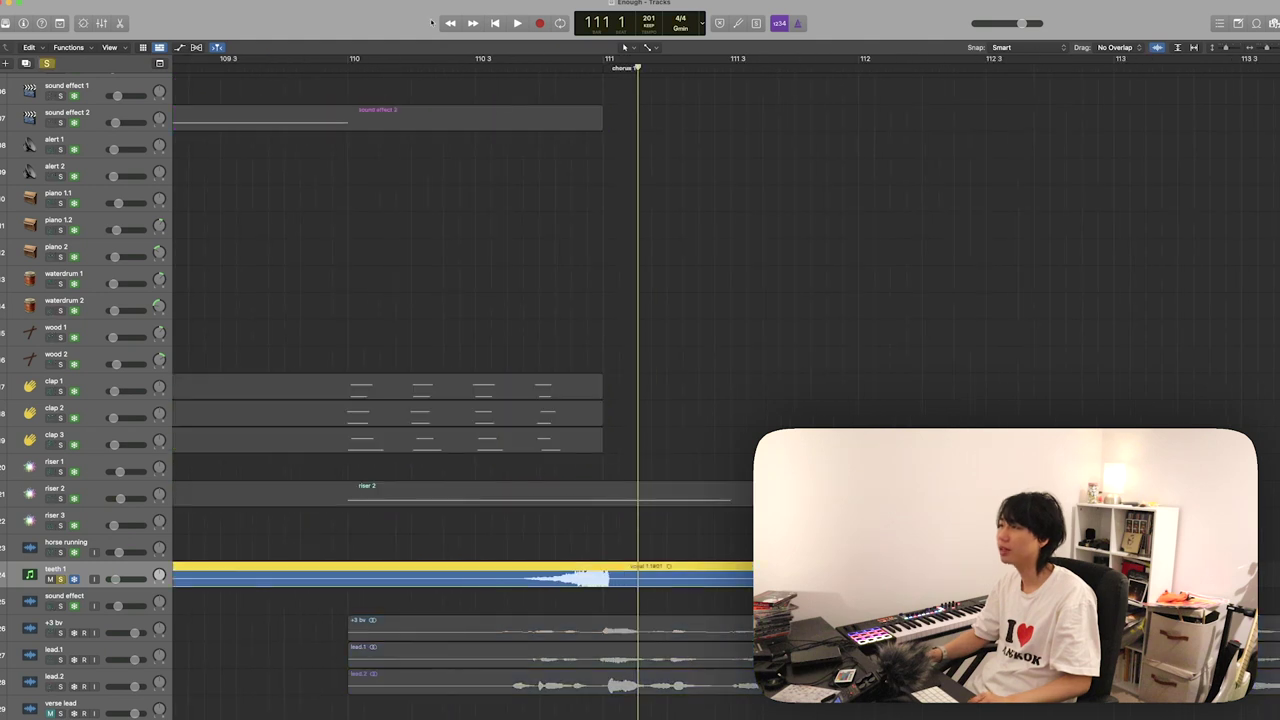
left_click(553, 68)
key("space")
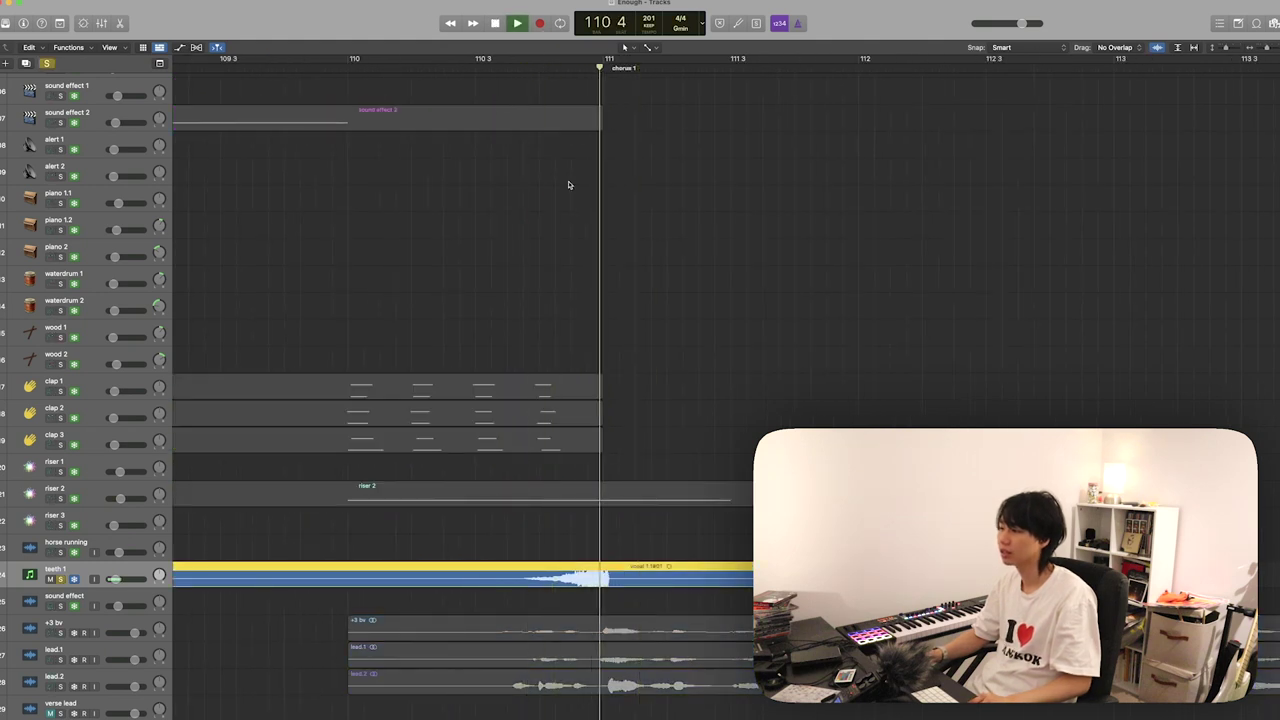
key("space")
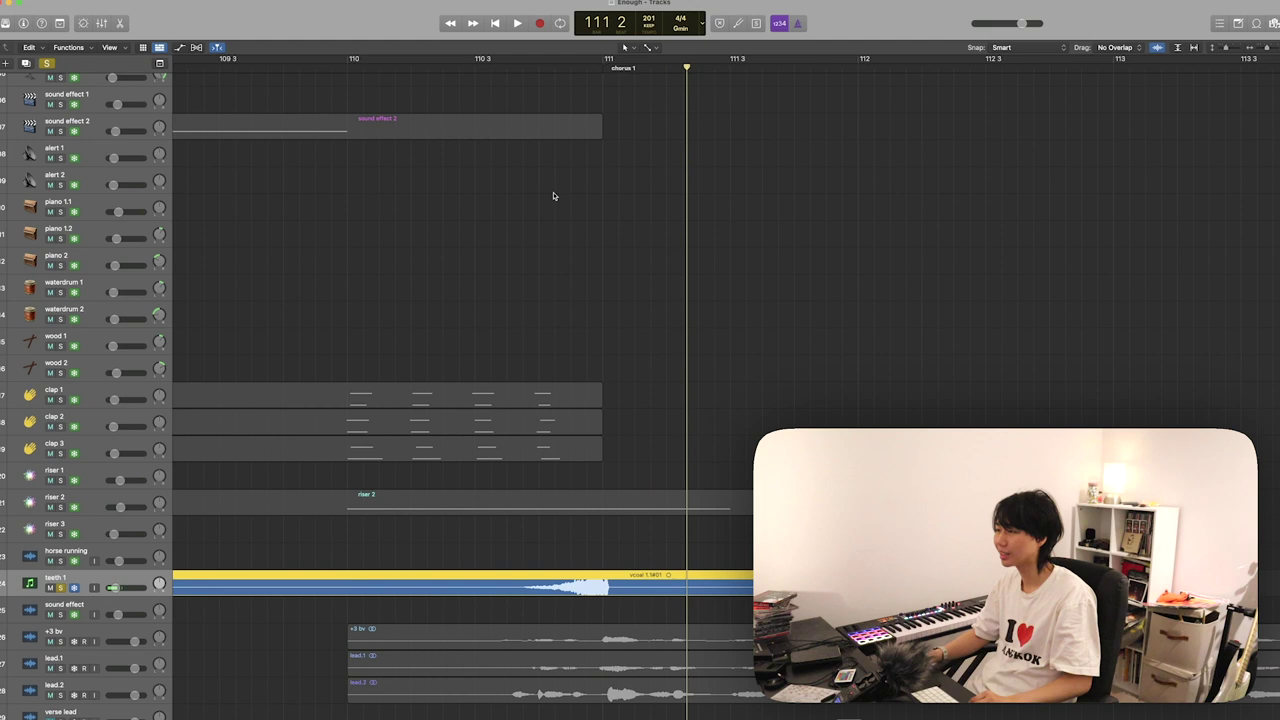
scroll(553, 196, "down", 5)
scroll(553, 196, "up", 2)
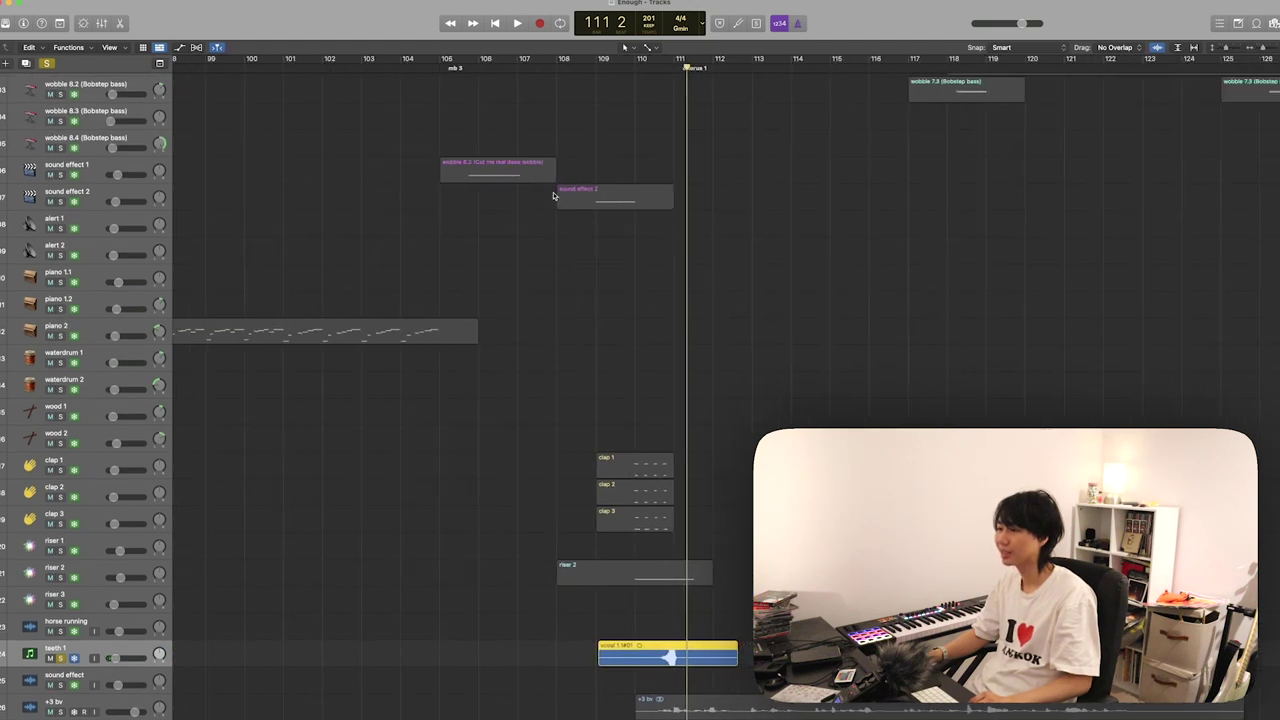
- Clear the teeth 1 solo and play the transition into chorus 1 with all tracks
scroll(553, 196, "up", 5)
key("space")
key("space")
scroll(554, 201, "down", 2)
scroll(558, 203, "down", 5)
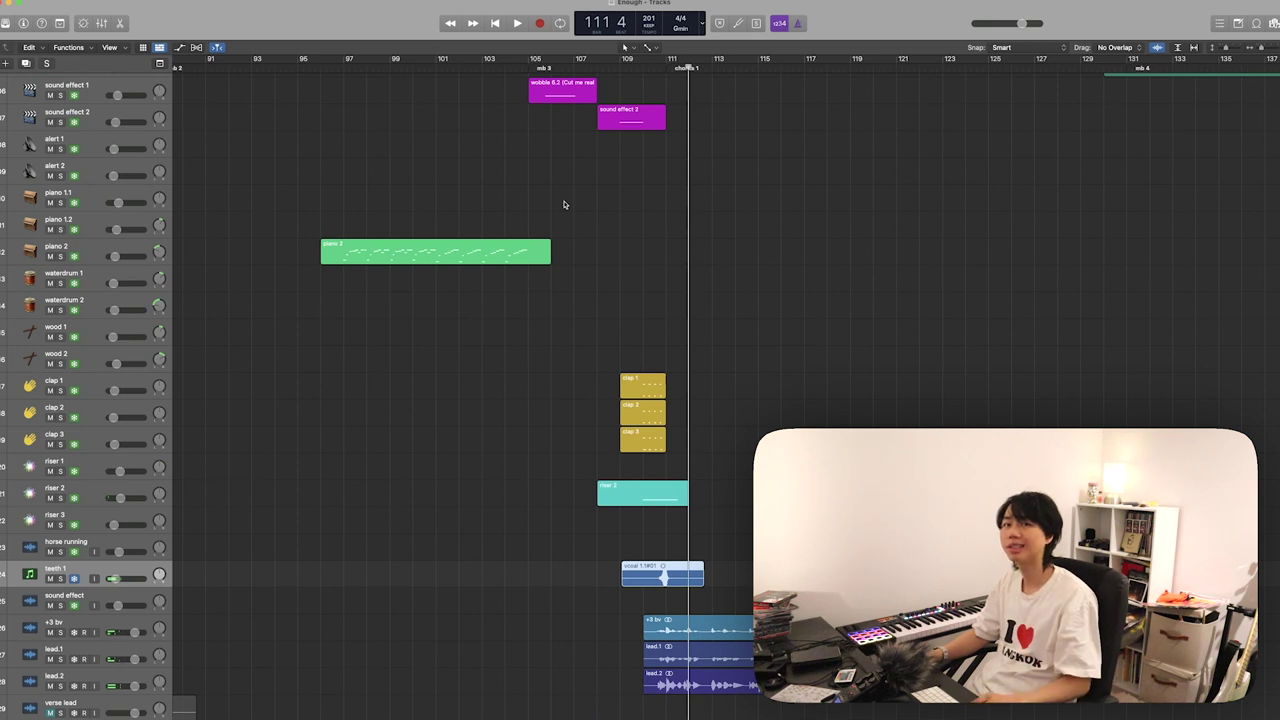
- Examine the chorus 1 arrangement across the vocal, wobble bass and guitar tracks
scroll(574, 205, "down", 4)
scroll(591, 203, "right", 5)
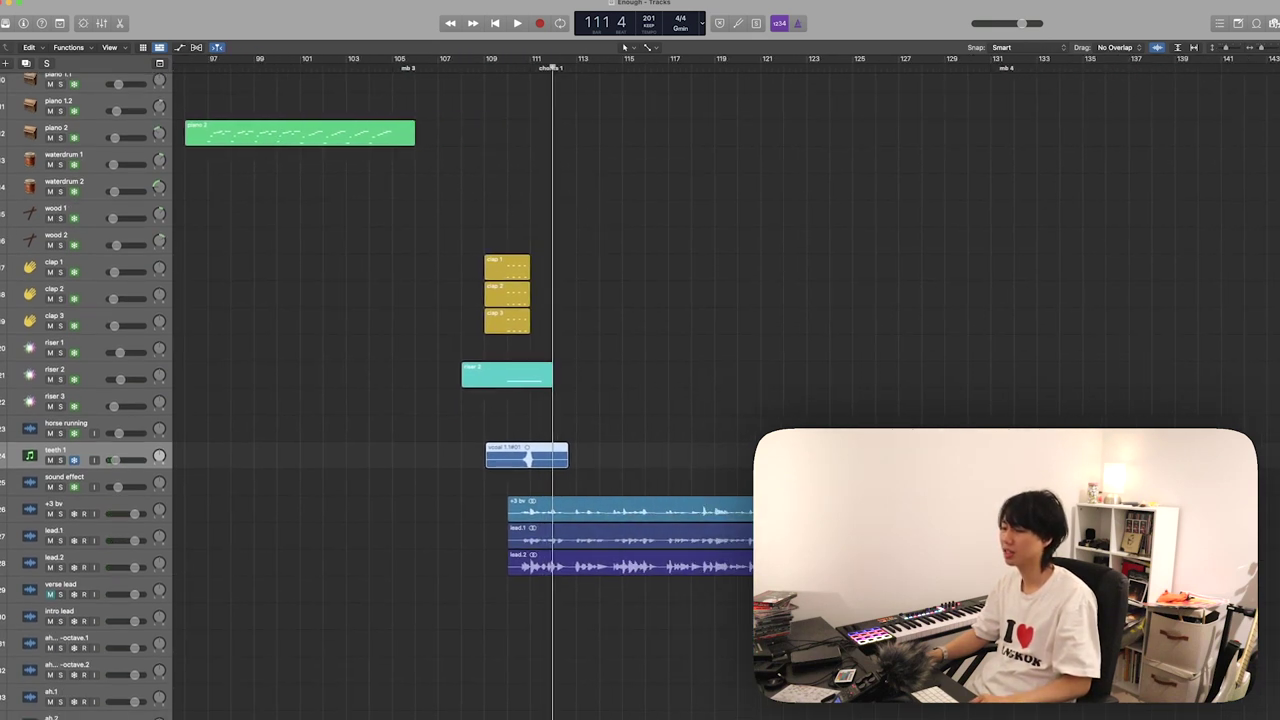
scroll(663, 344, "right", 2)
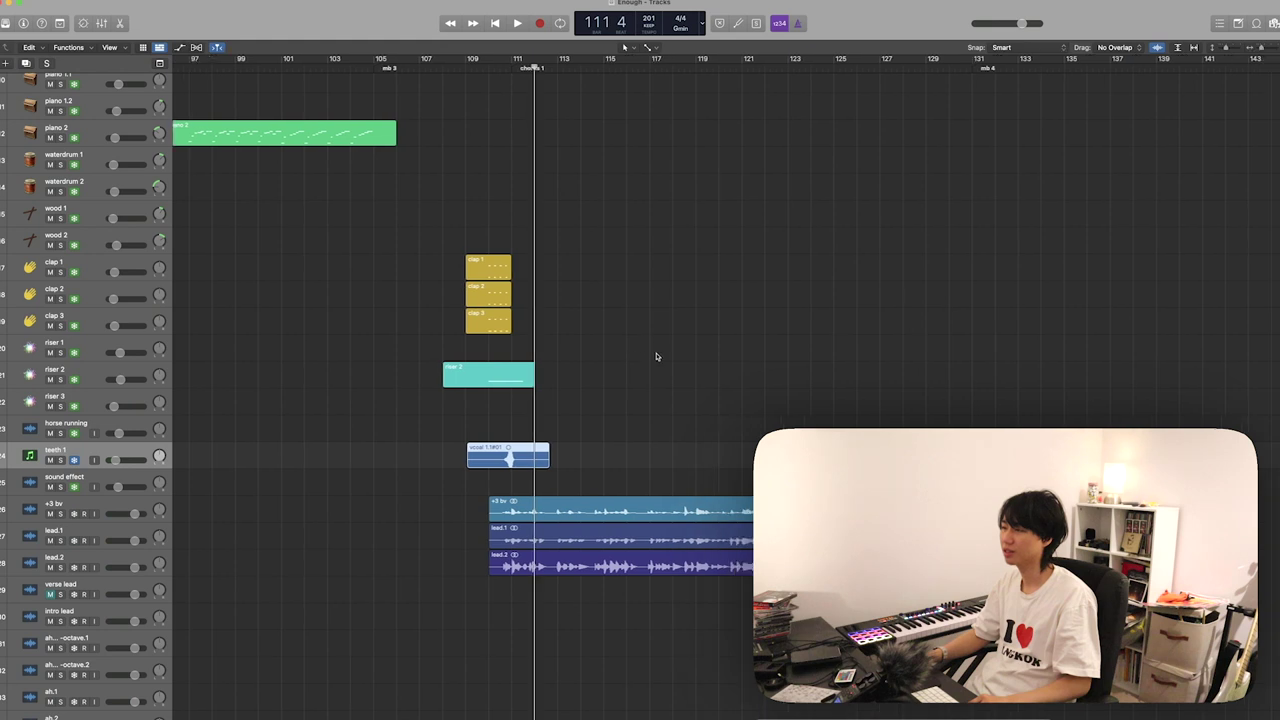
scroll(657, 356, "right", 2)
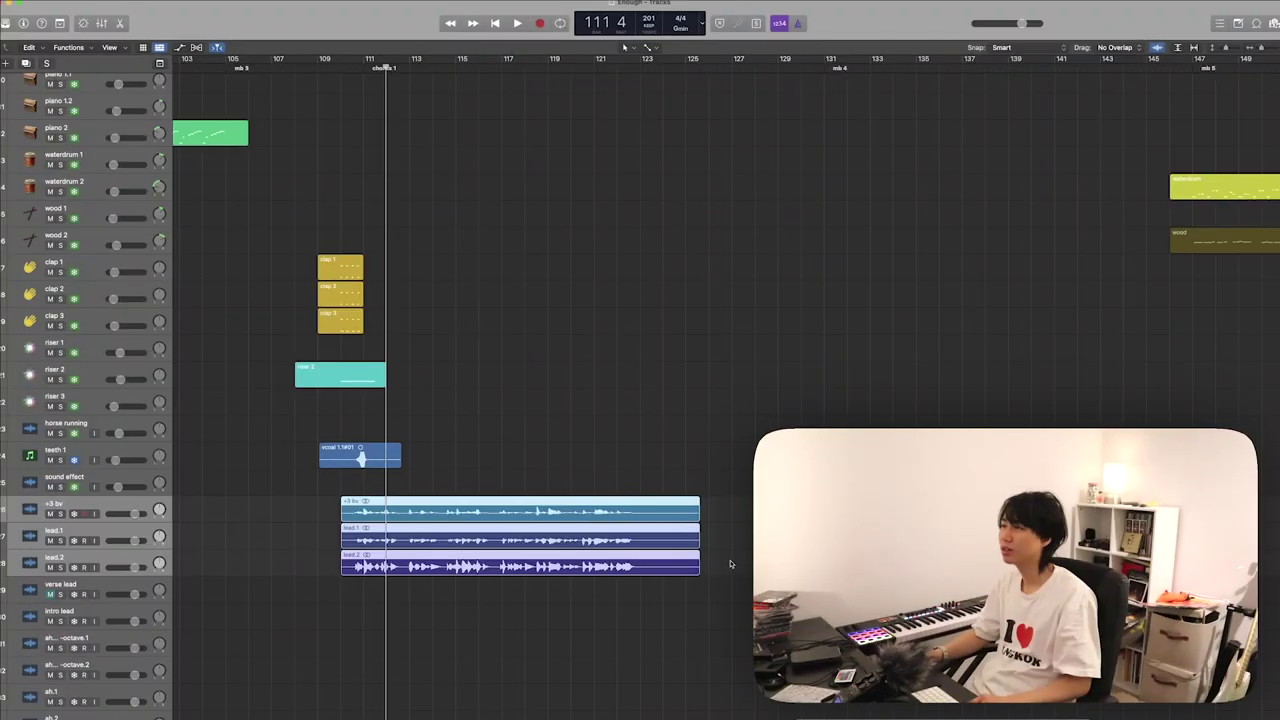
scroll(730, 564, "down", 20)
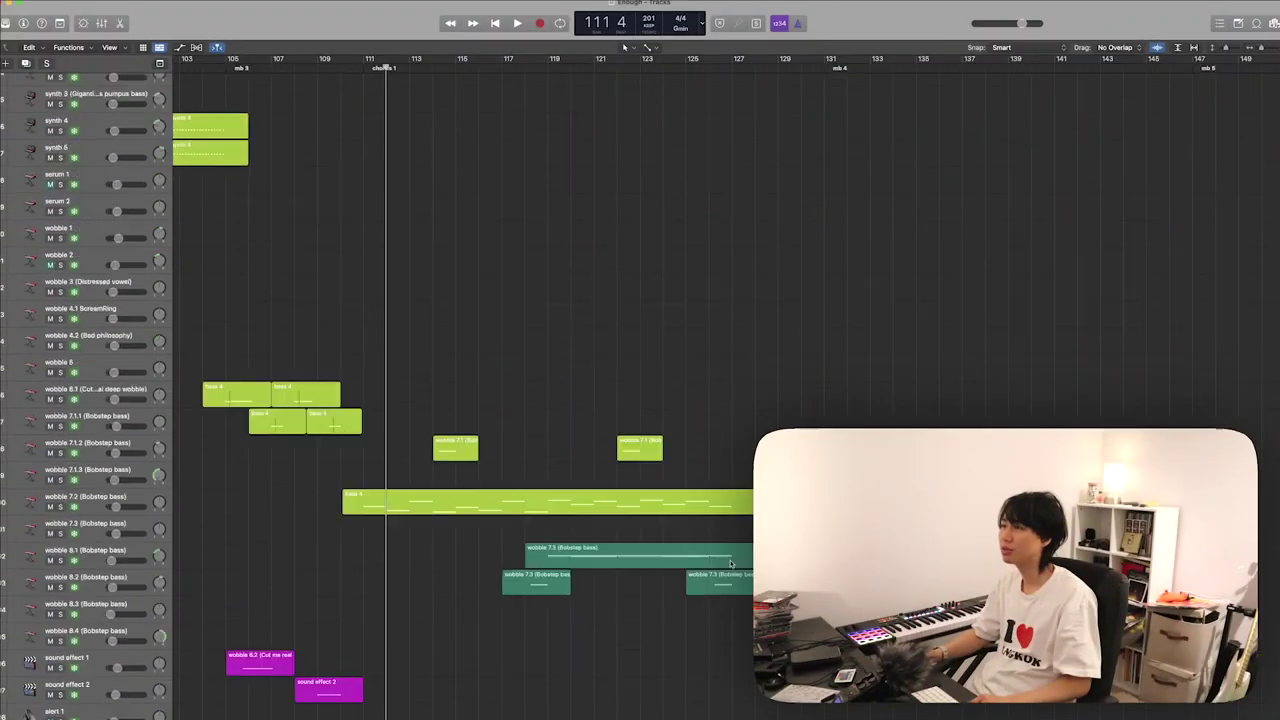
scroll(730, 564, "down", 10)
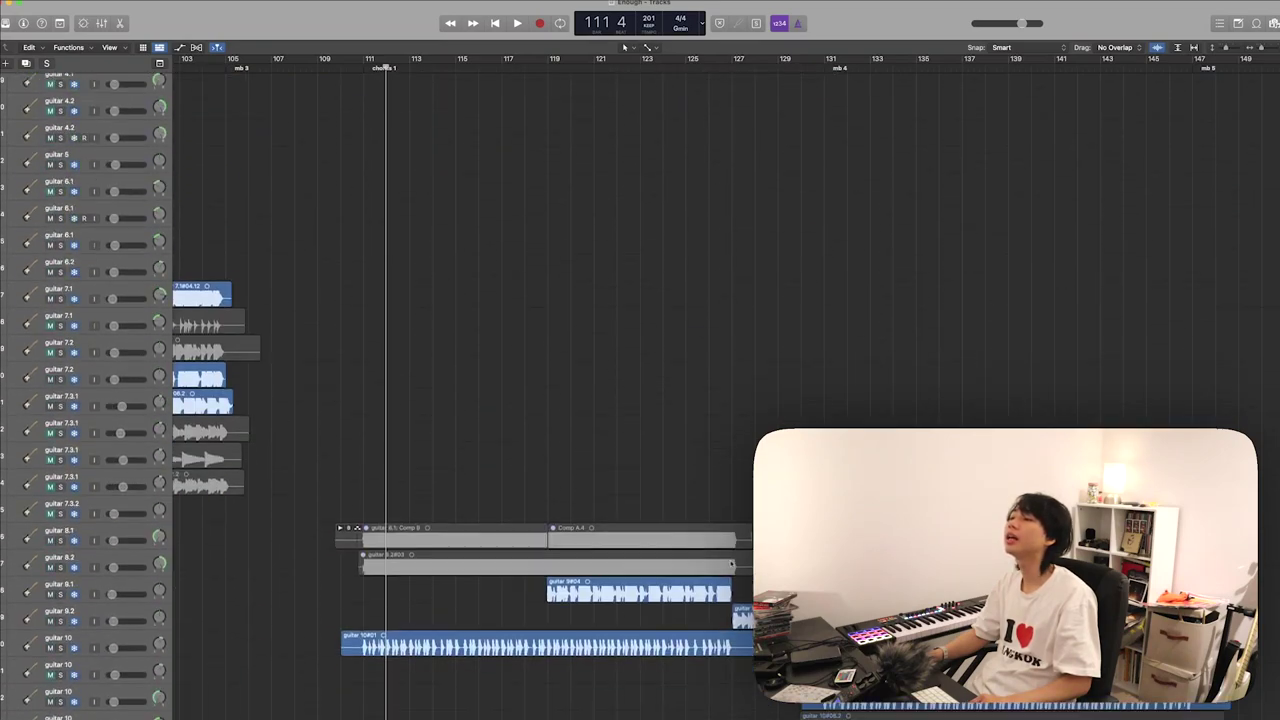
scroll(730, 564, "up", 15)
scroll(730, 564, "down", 15)
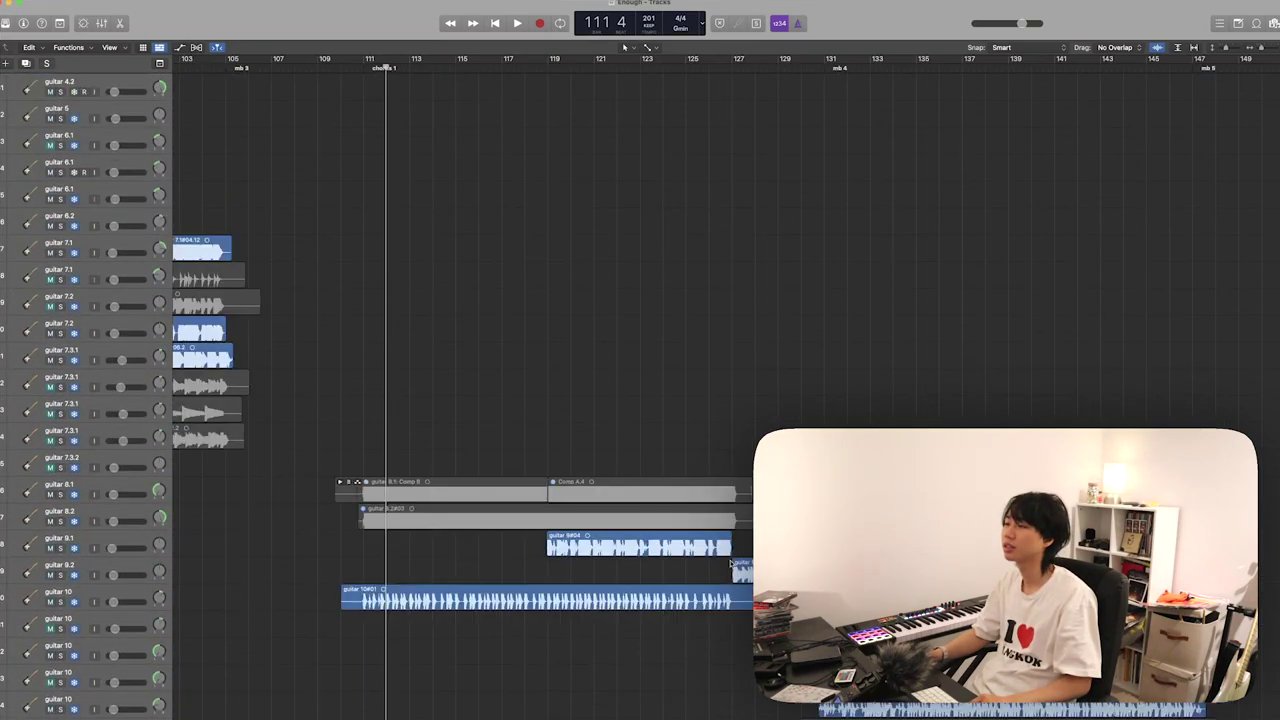
scroll(730, 564, "up", 6)
- Select the guitar 10 region and play the full mix from the start of chorus 1, stopping at bar 117
left_click(492, 375)
key("shift+Return")
scroll(521, 420, "down", 20)
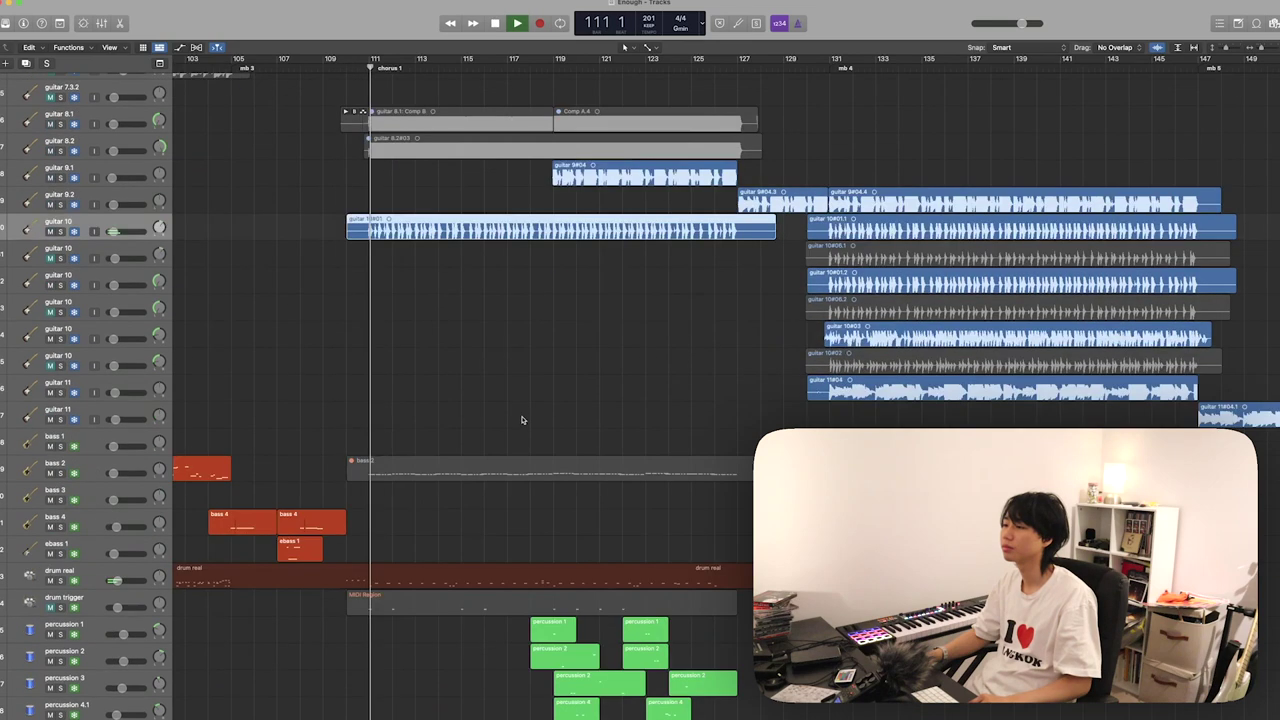
scroll(521, 420, "up", 10)
scroll(521, 420, "up", 2)
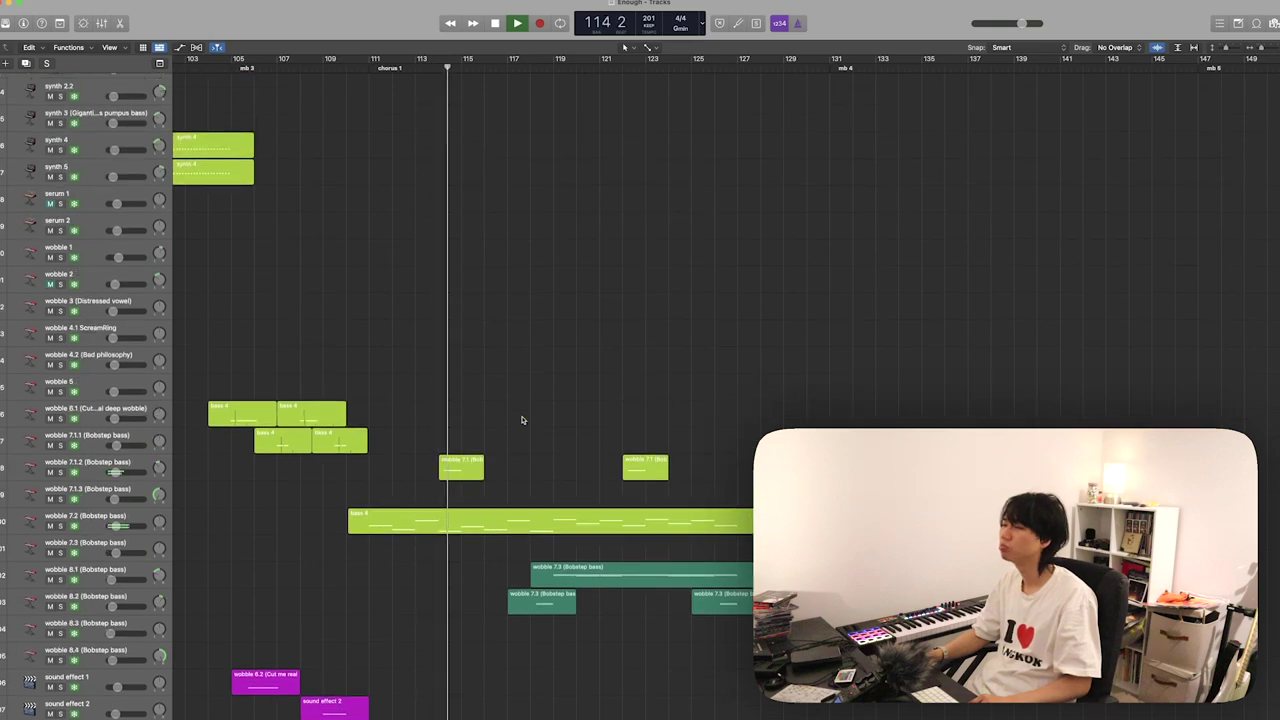
scroll(521, 420, "down", 12)
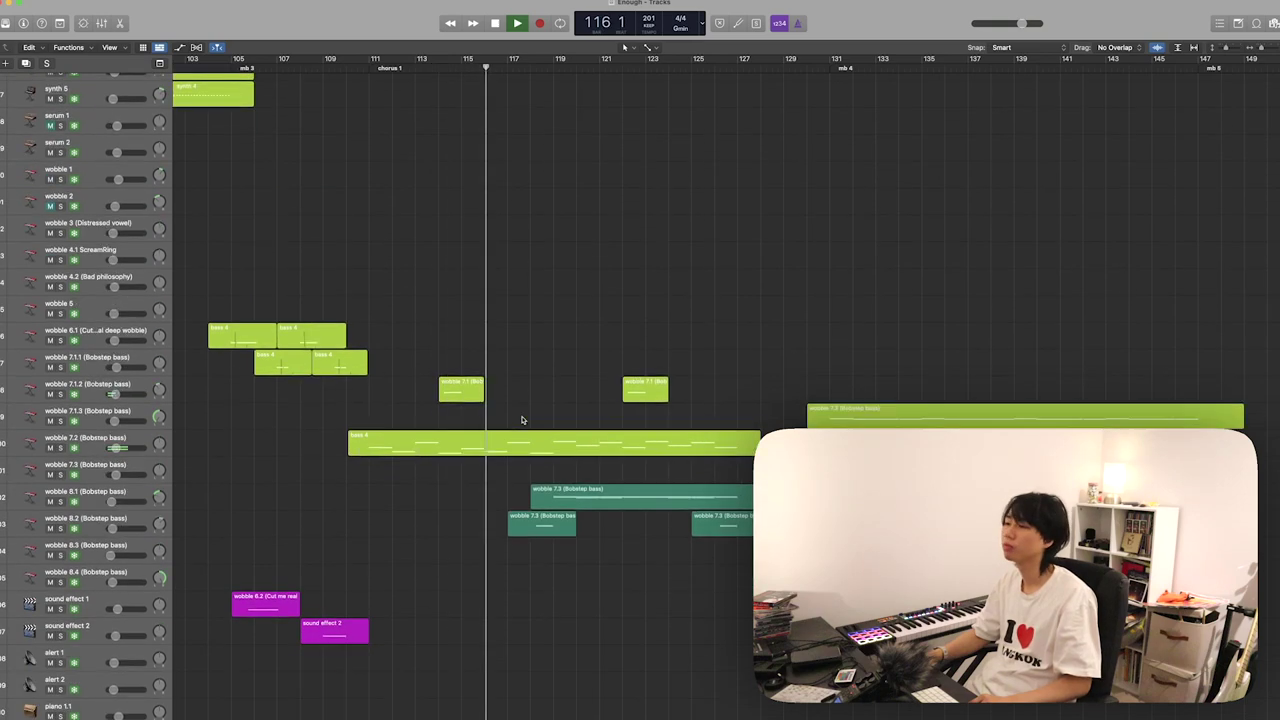
key("space")
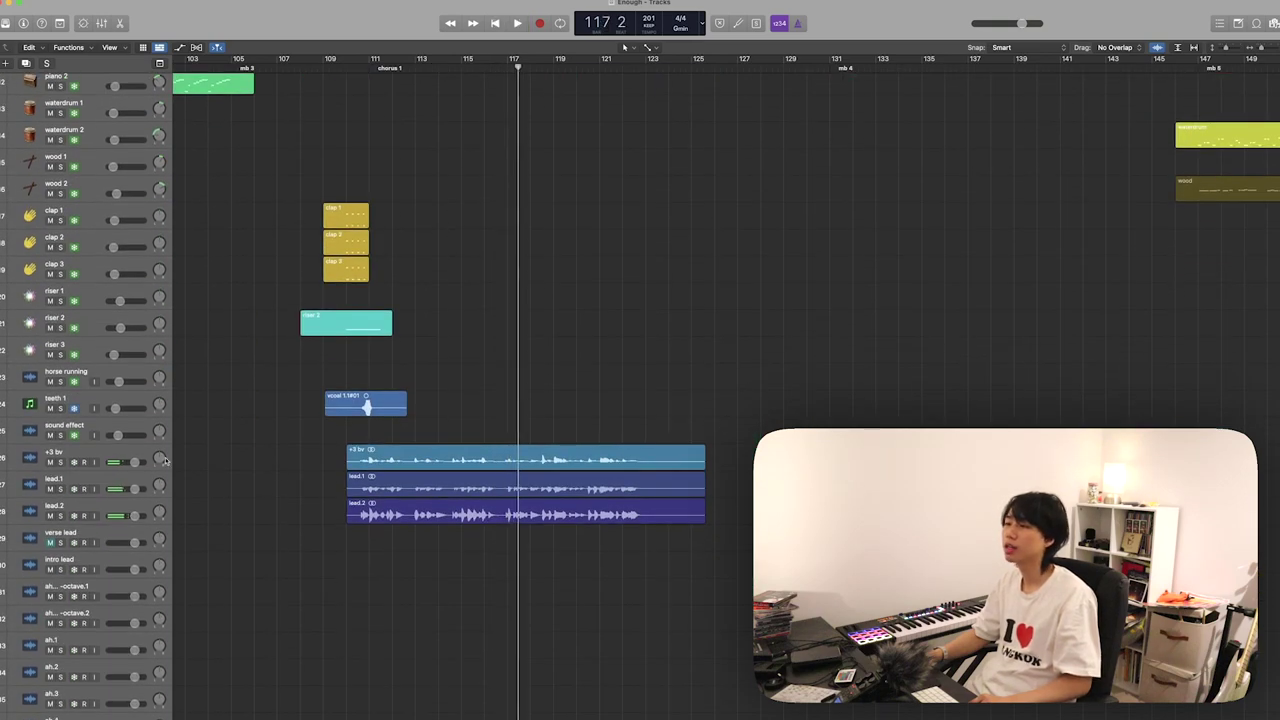
- Audition the +3 bv, lead.1 and lead.2 tracks together in solo from bar 117 and clear the solo
left_click(97, 453)
left_click(106, 503, "shift")
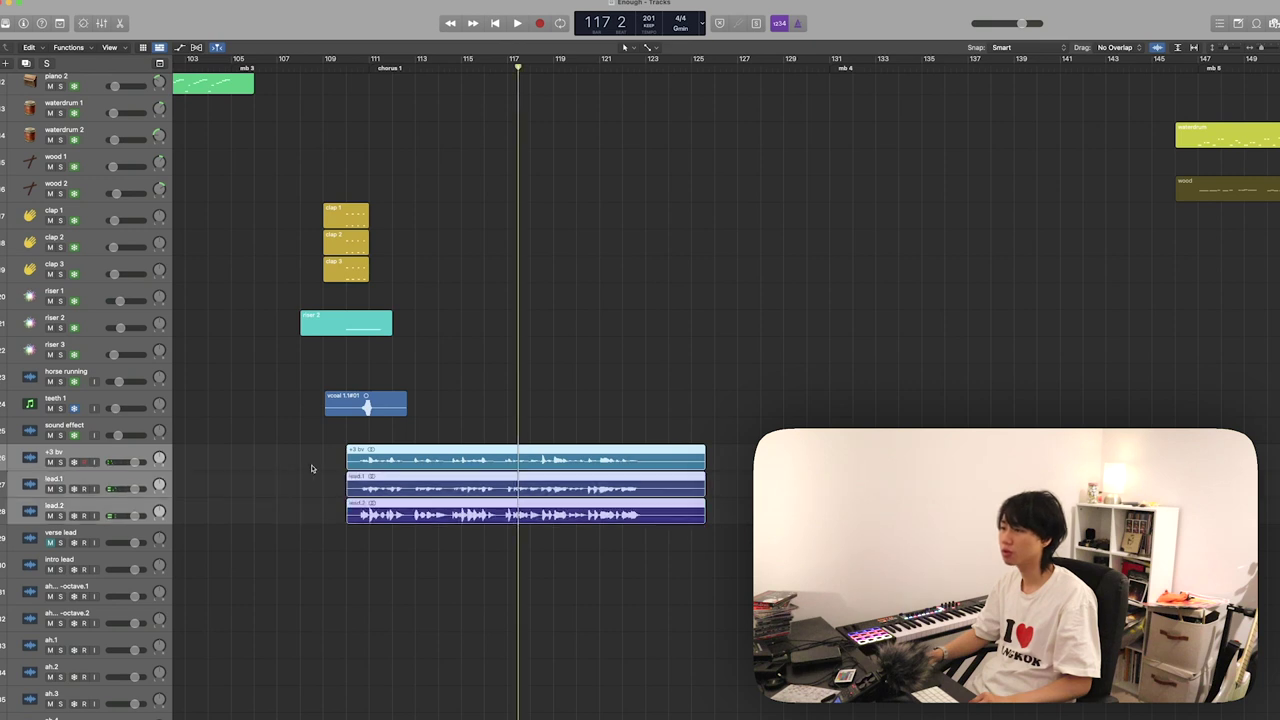
key("s")
key("space")
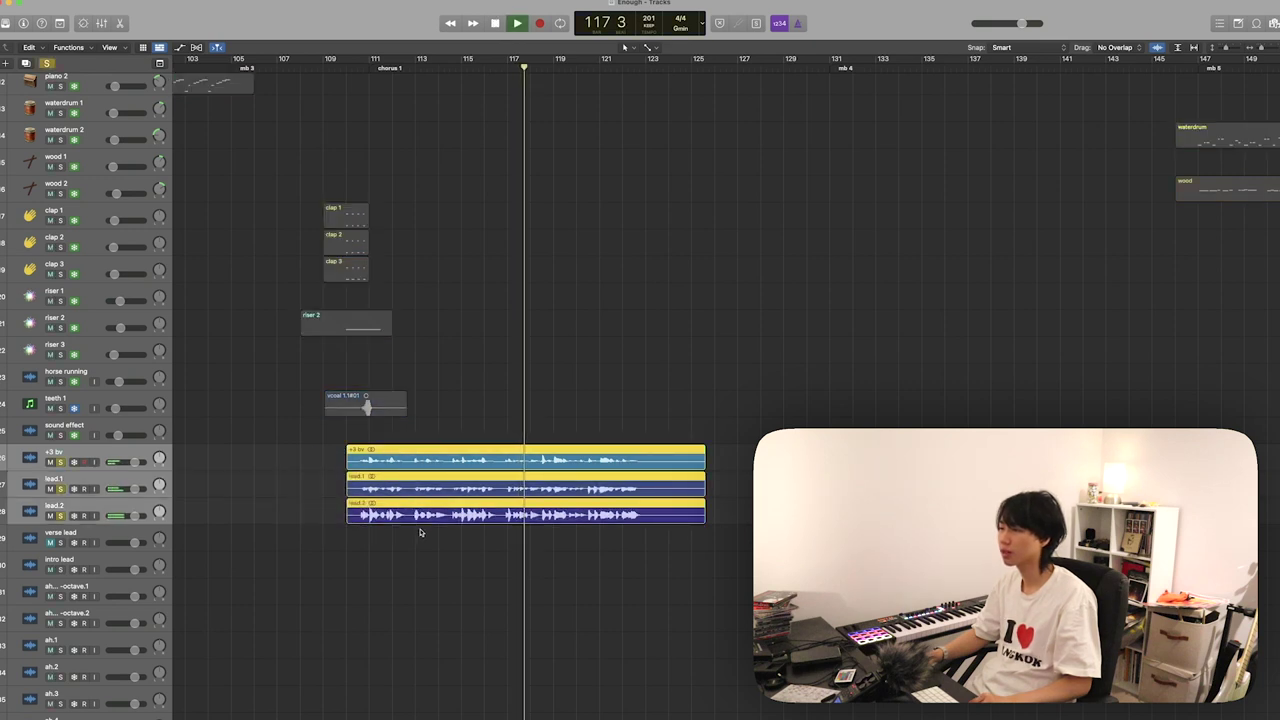
key("space")
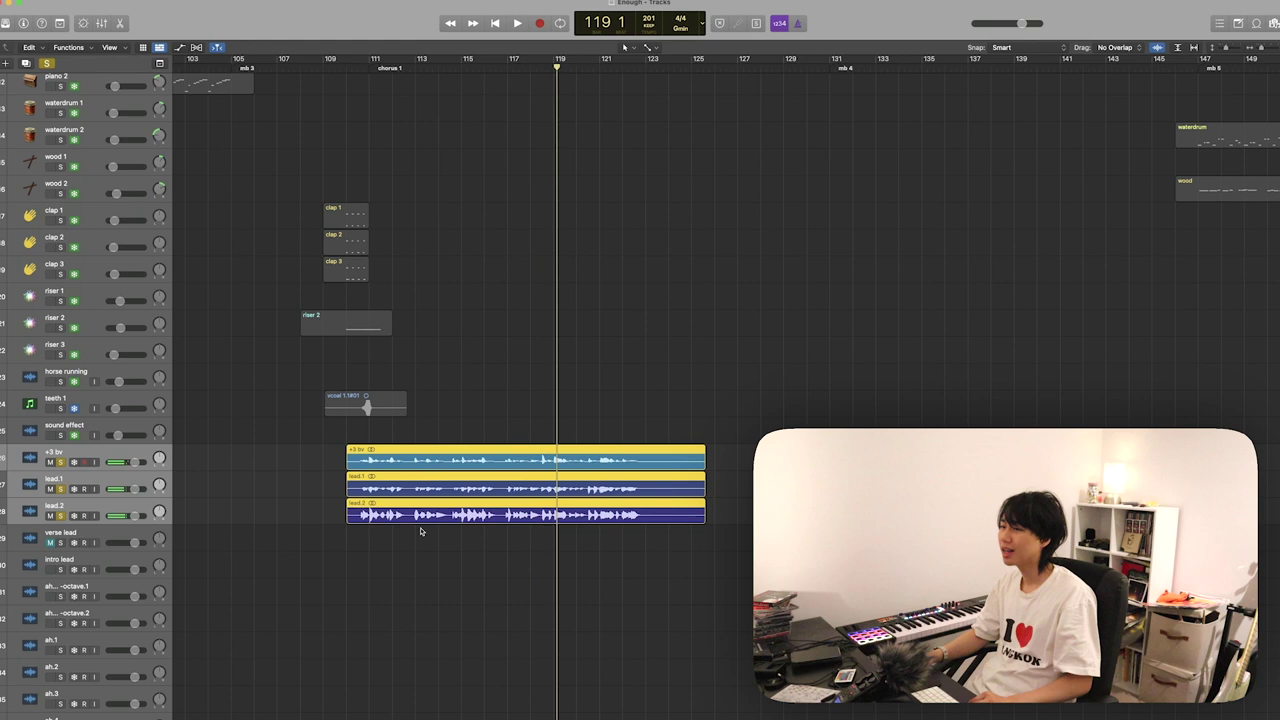
key("s")
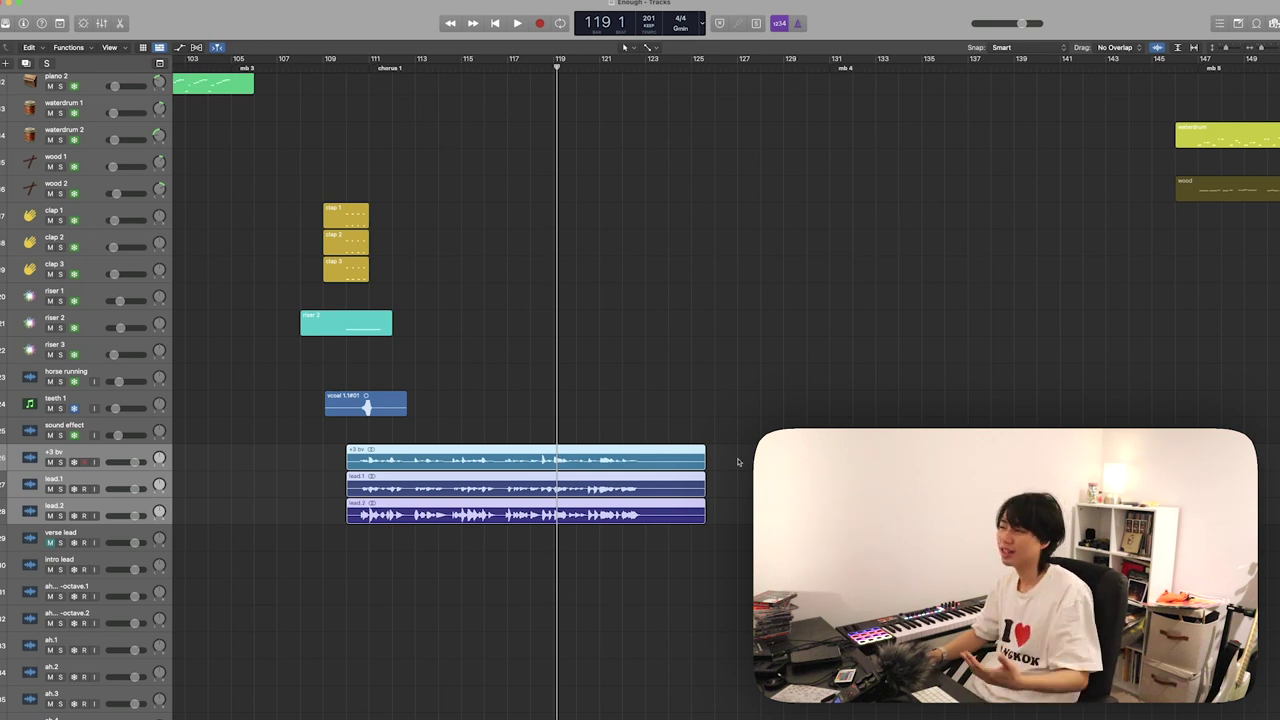
- Audition the lead.1 region alone in solo from the start of chorus 1 and turn its solo off
left_click(663, 549)
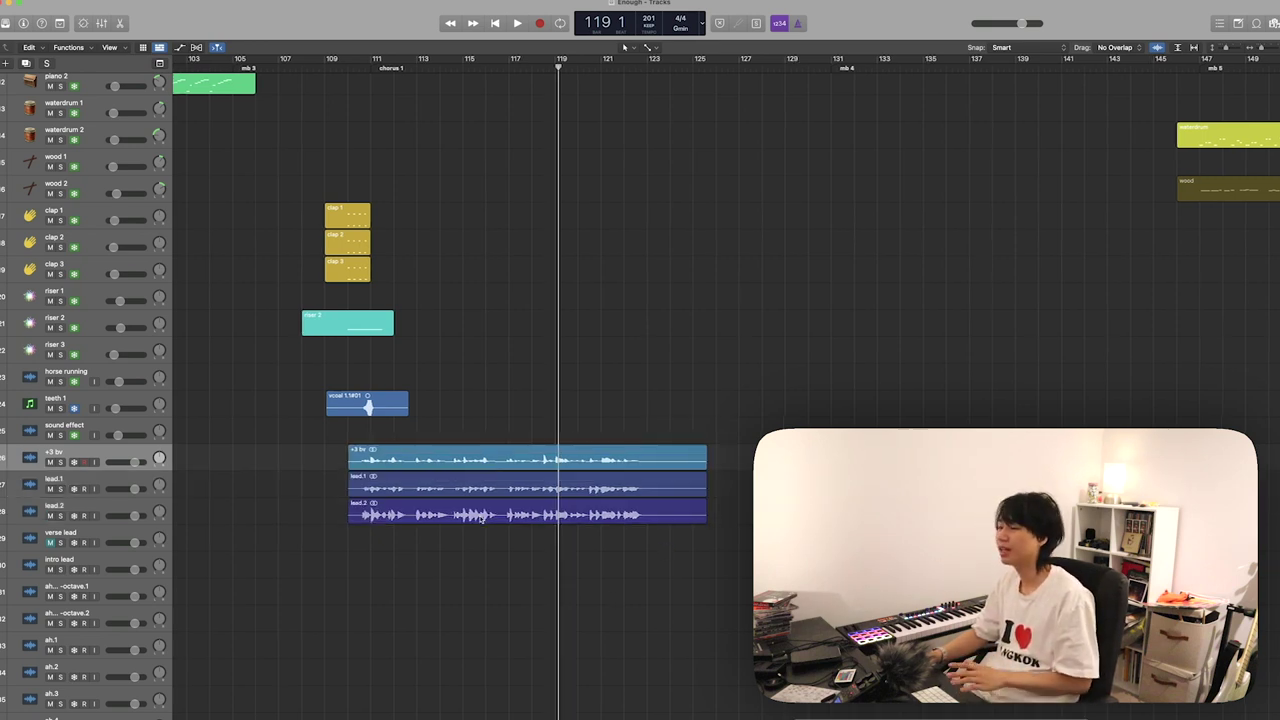
scroll(479, 519, "up", 1)
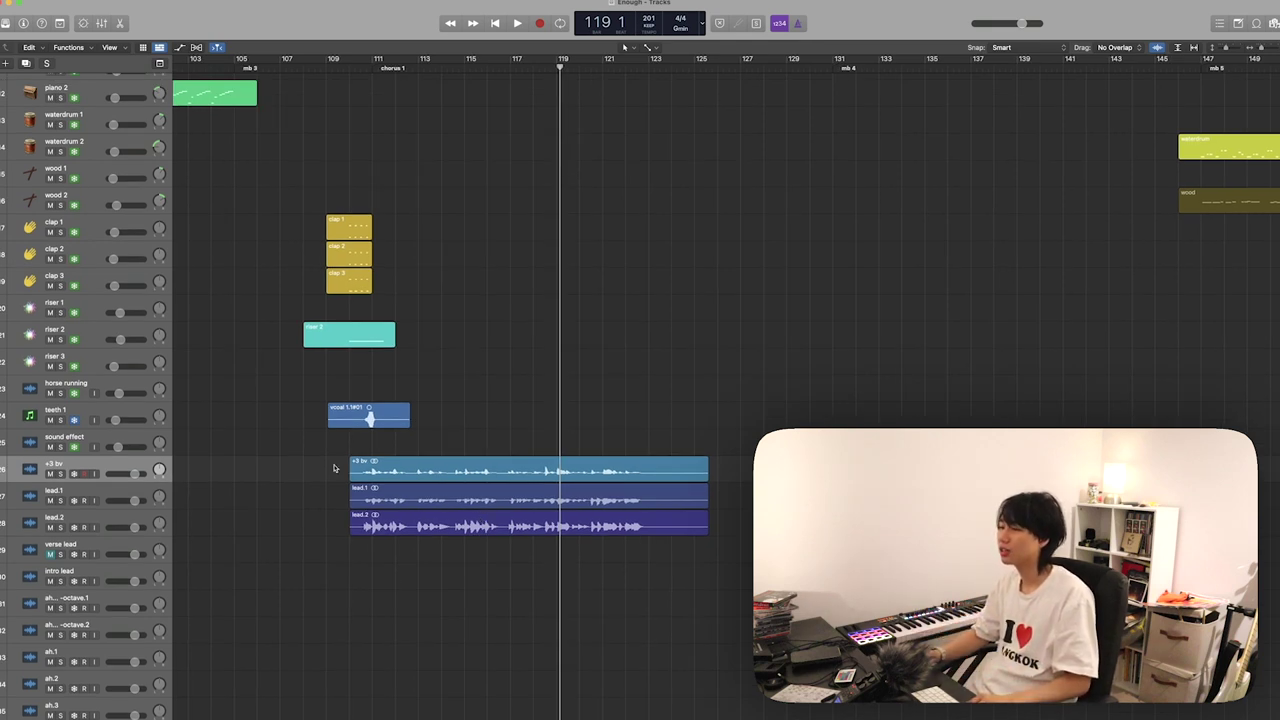
left_click(382, 506)
key("s")
key("shift+Return")
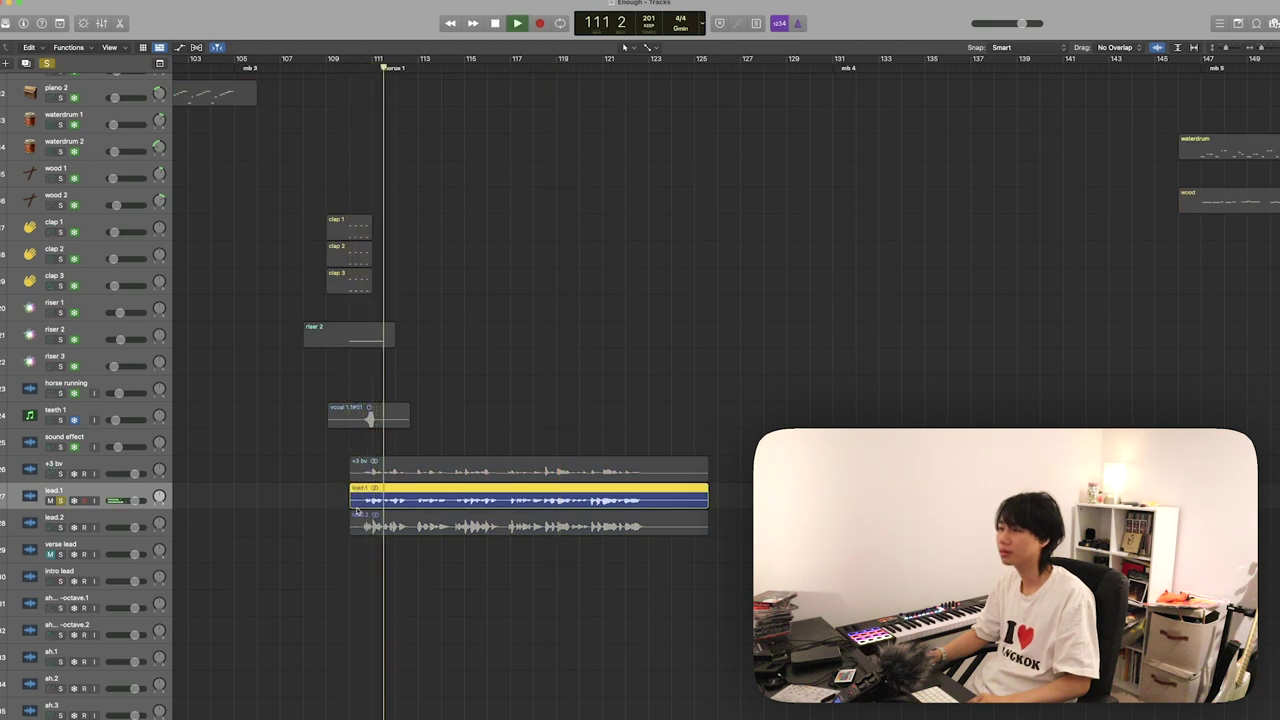
key("space")
key("s")
- Audition the lead.2 track in solo during chorus 1 and turn its solo off
left_click(118, 524)
key("s")
key("space")
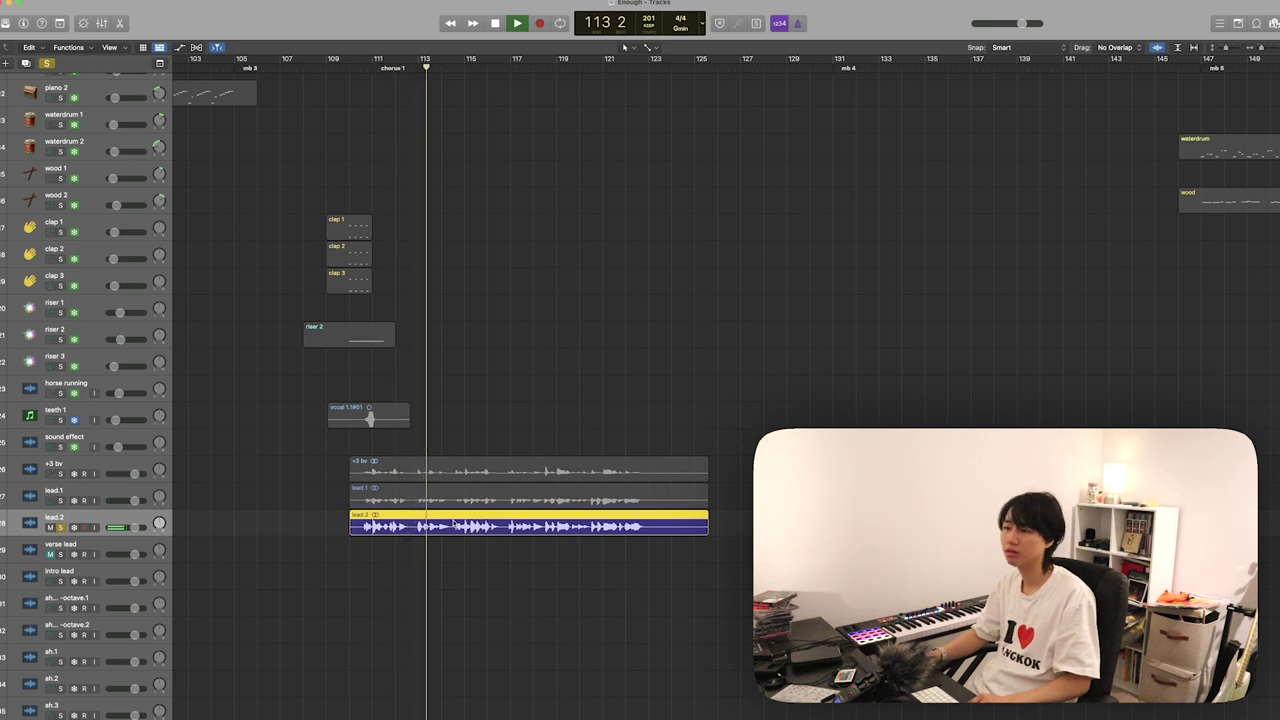
key("space")
key("s")
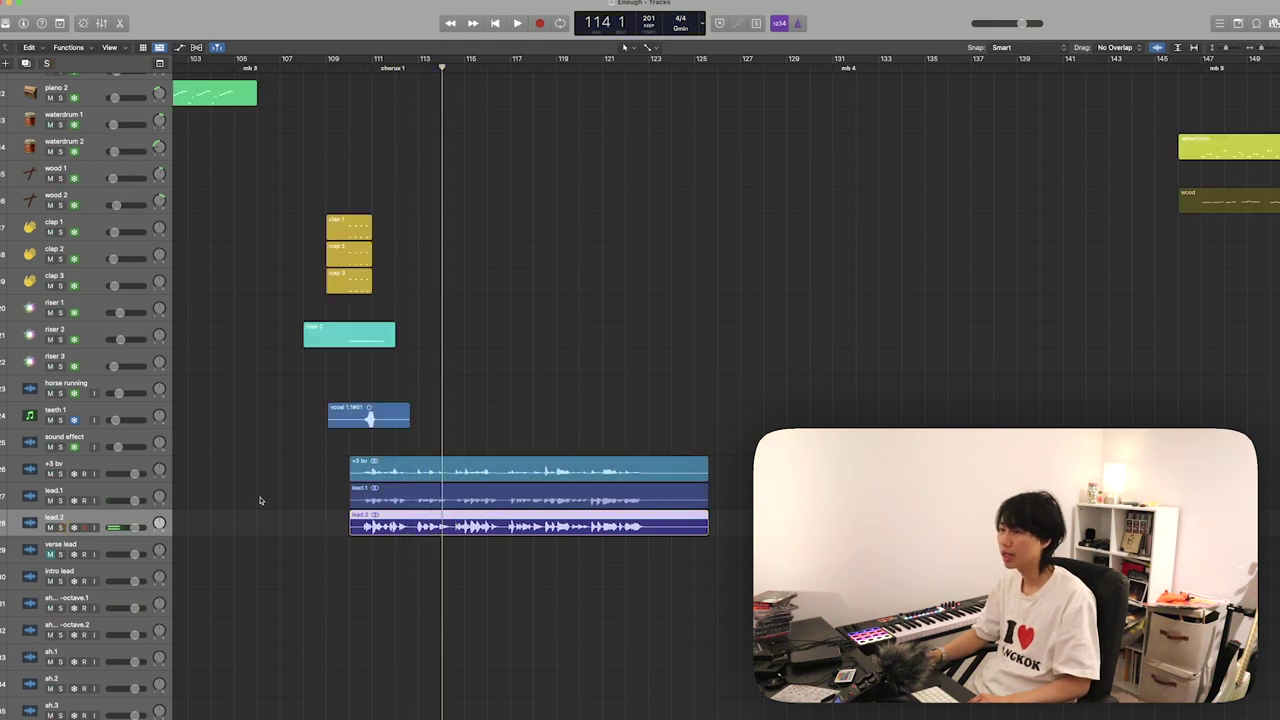
- Replay the lead.1 region in solo at the opening of chorus 1 and clear the solo
left_click(130, 492)
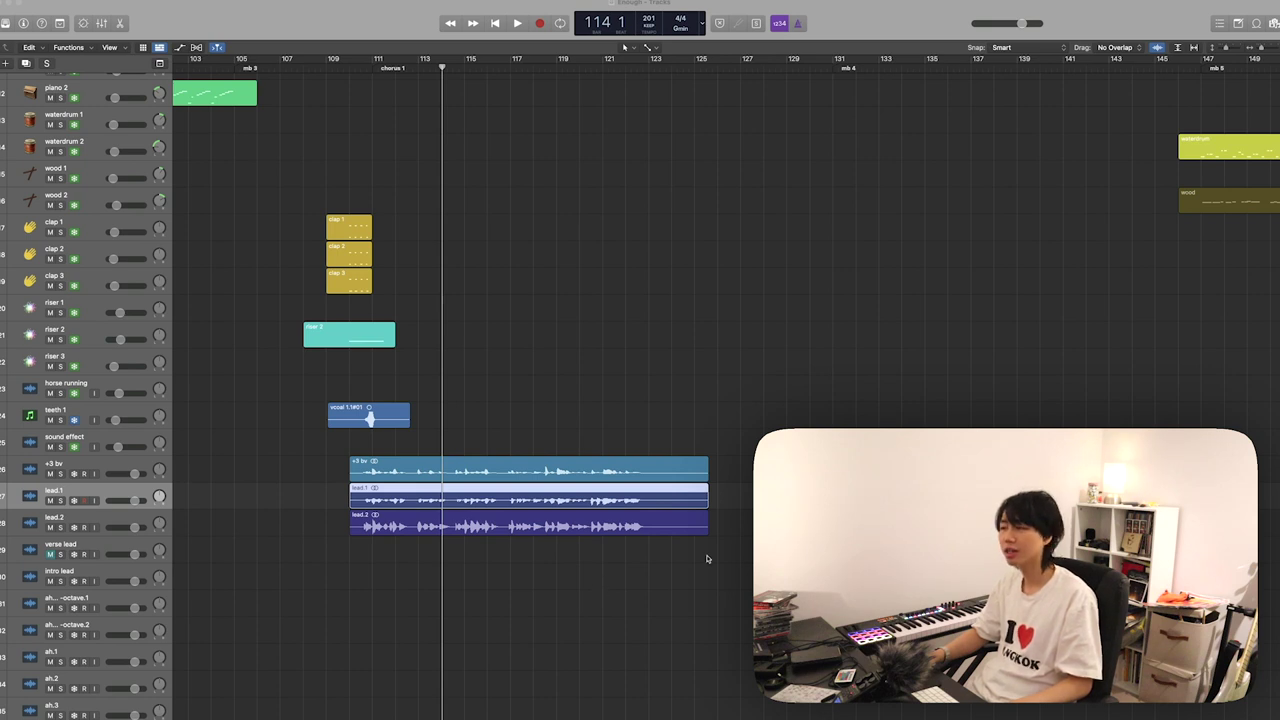
left_click(585, 515)
left_click(557, 503)
key("ctrl+s")
key("space")
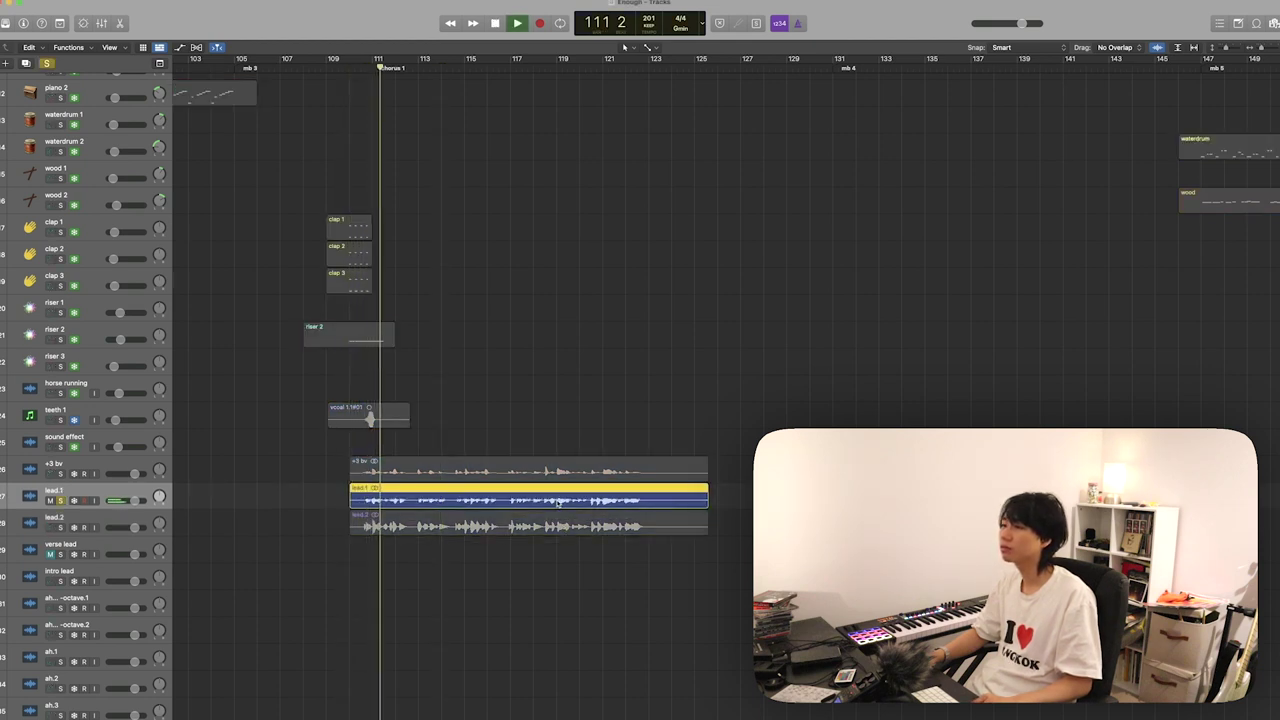
key("space")
key("ctrl+s")
- Audition the +3 bv backing vocal track in solo in chorus 1 and clear the solo
left_click(139, 463)
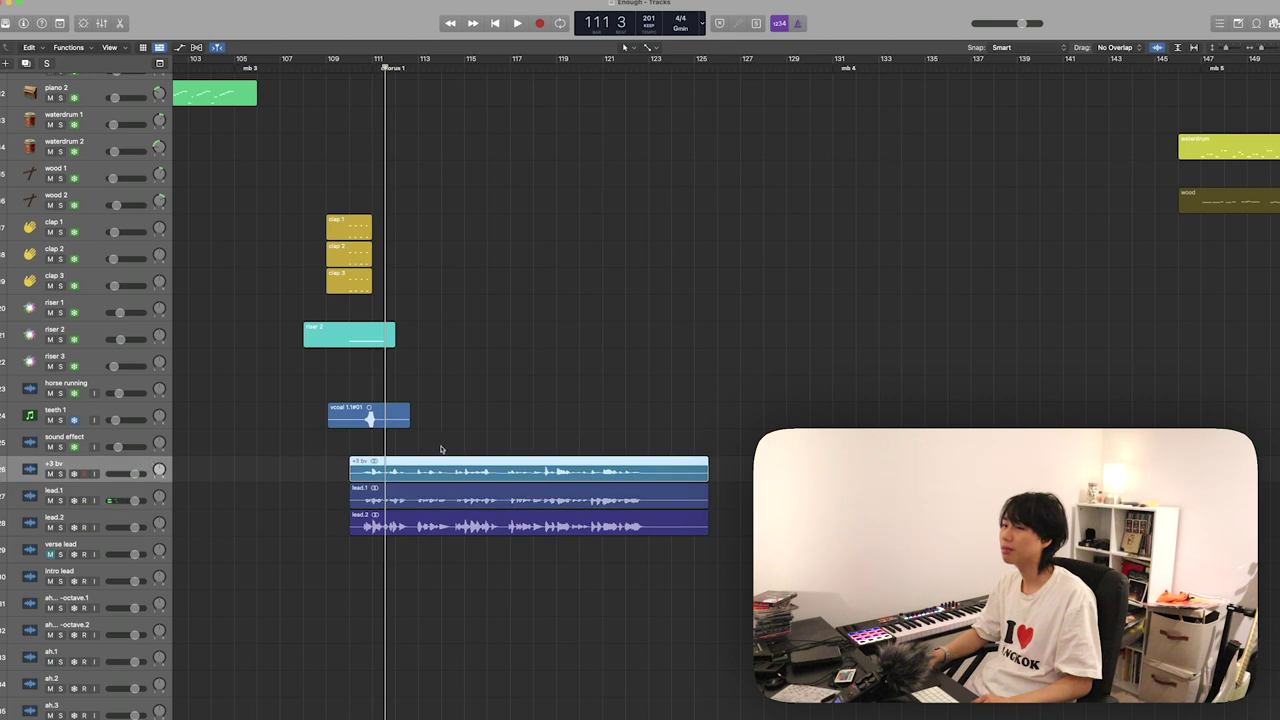
key("ctrl+s")
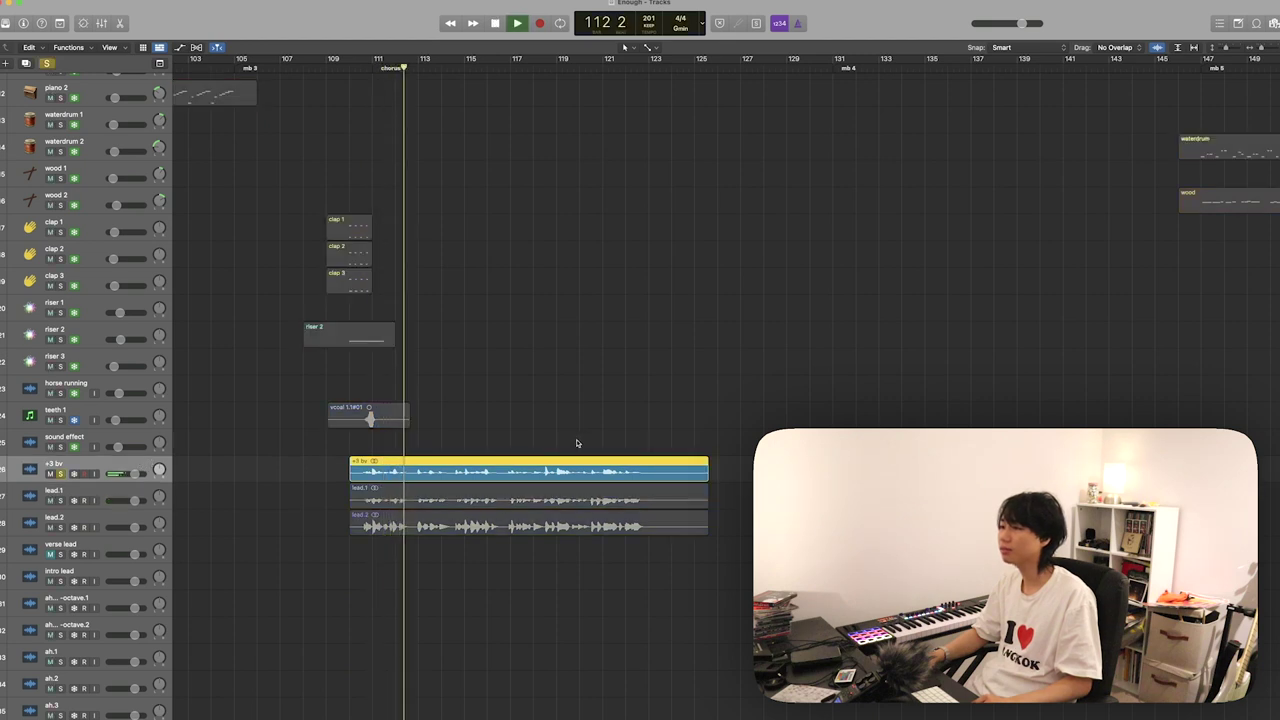
key("space")
key("ctrl+s")
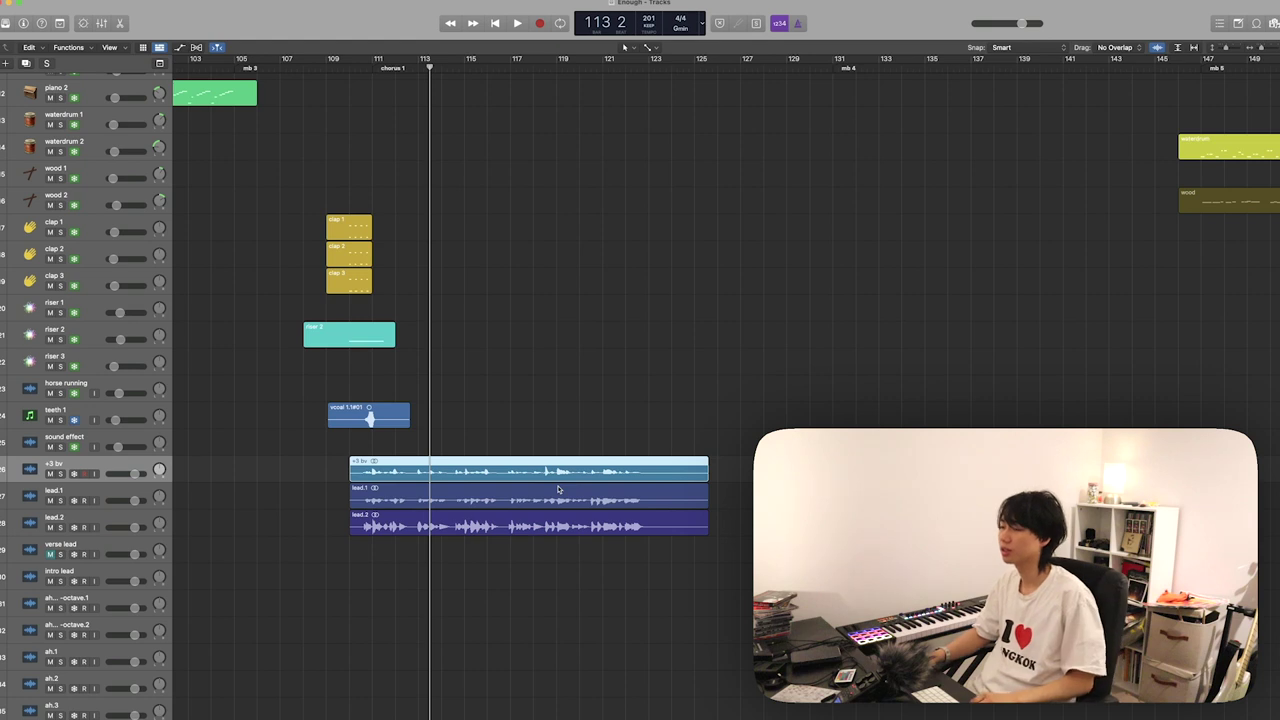
- Extend the selection to lead.2, play the three chorus vocal tracks together in solo until bar 118, and clear the solo
left_click(364, 515, "shift")
key("ctrl+s")
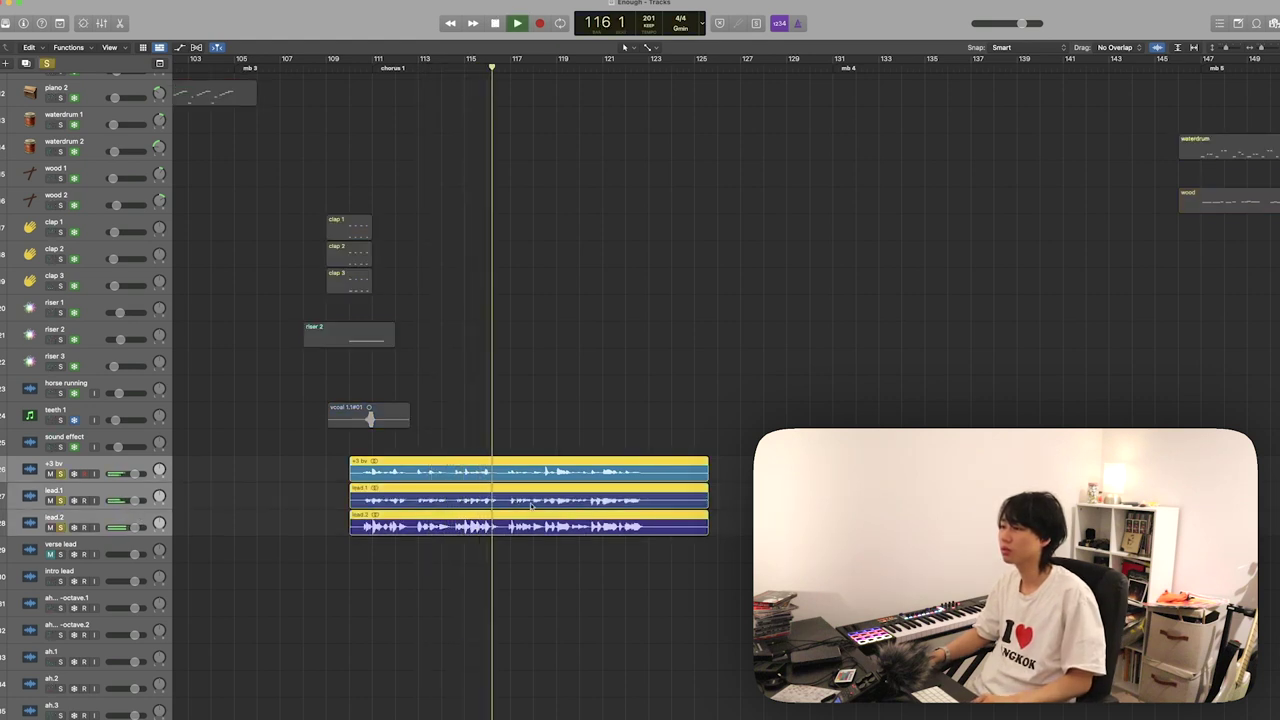
key("space")
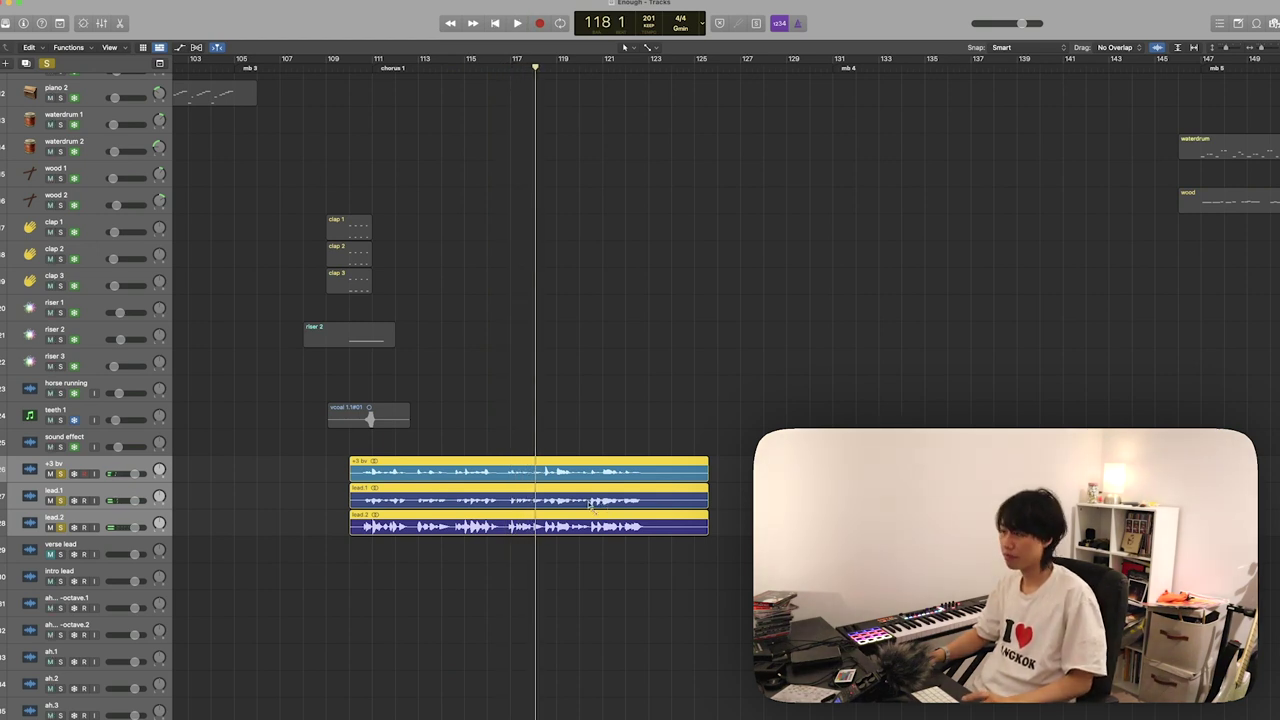
key("ctrl+s")
- Look over the remaining chorus 1 parts, from the vocal line 2 and autotune regions to the wobble bass regions
scroll(591, 506, "right", 2)
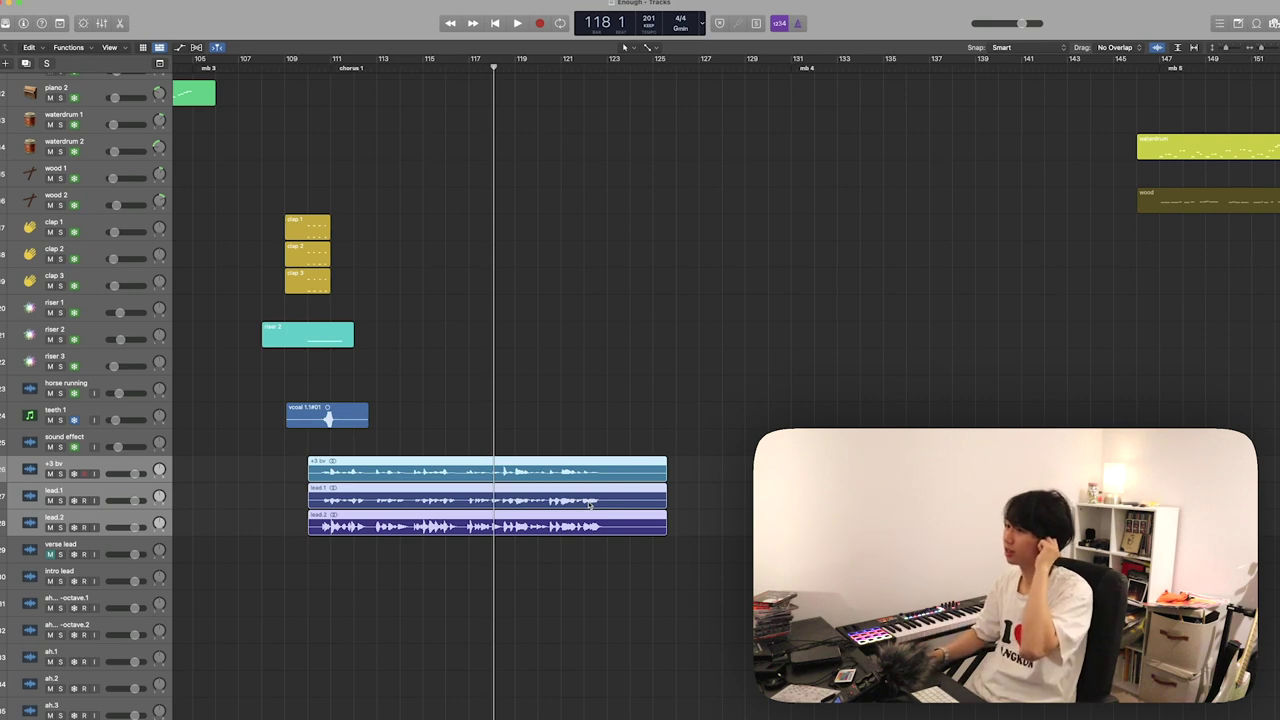
scroll(591, 506, "down", 10)
scroll(588, 505, "up", 5)
scroll(588, 505, "down", 8)
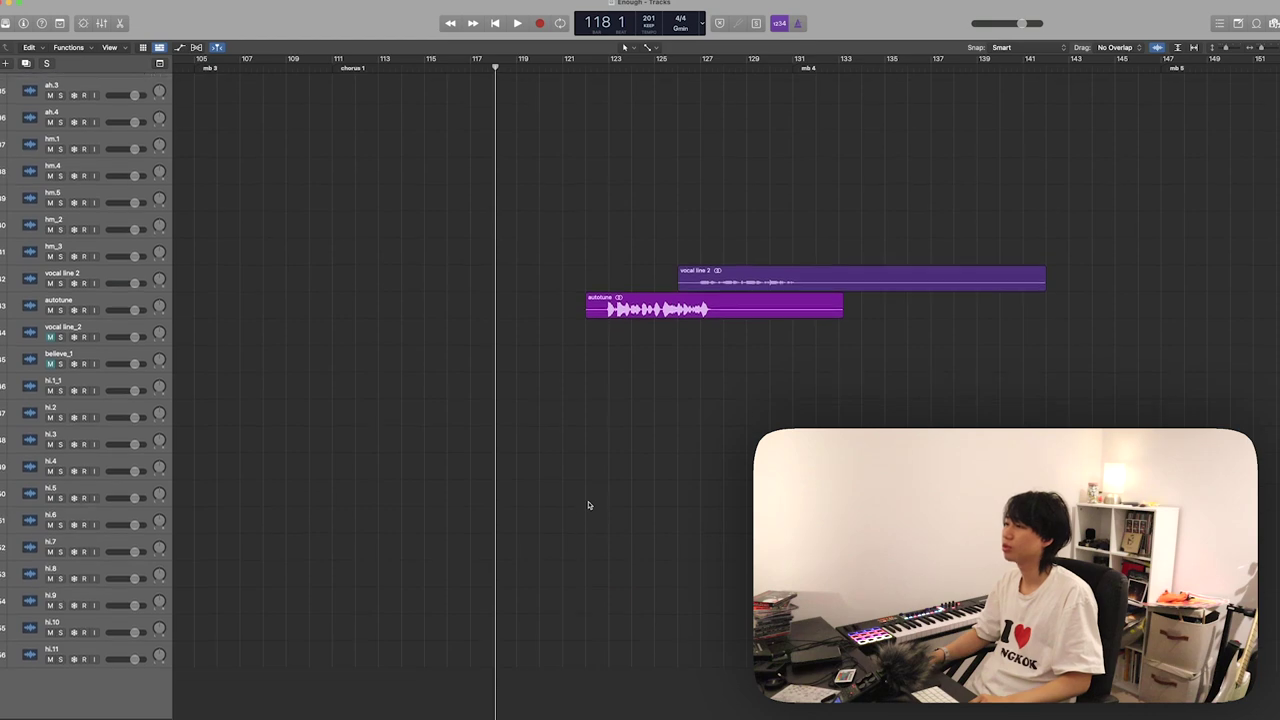
scroll(588, 505, "up", 15)
scroll(589, 503, "up", 12)
scroll(589, 503, "down", 6)
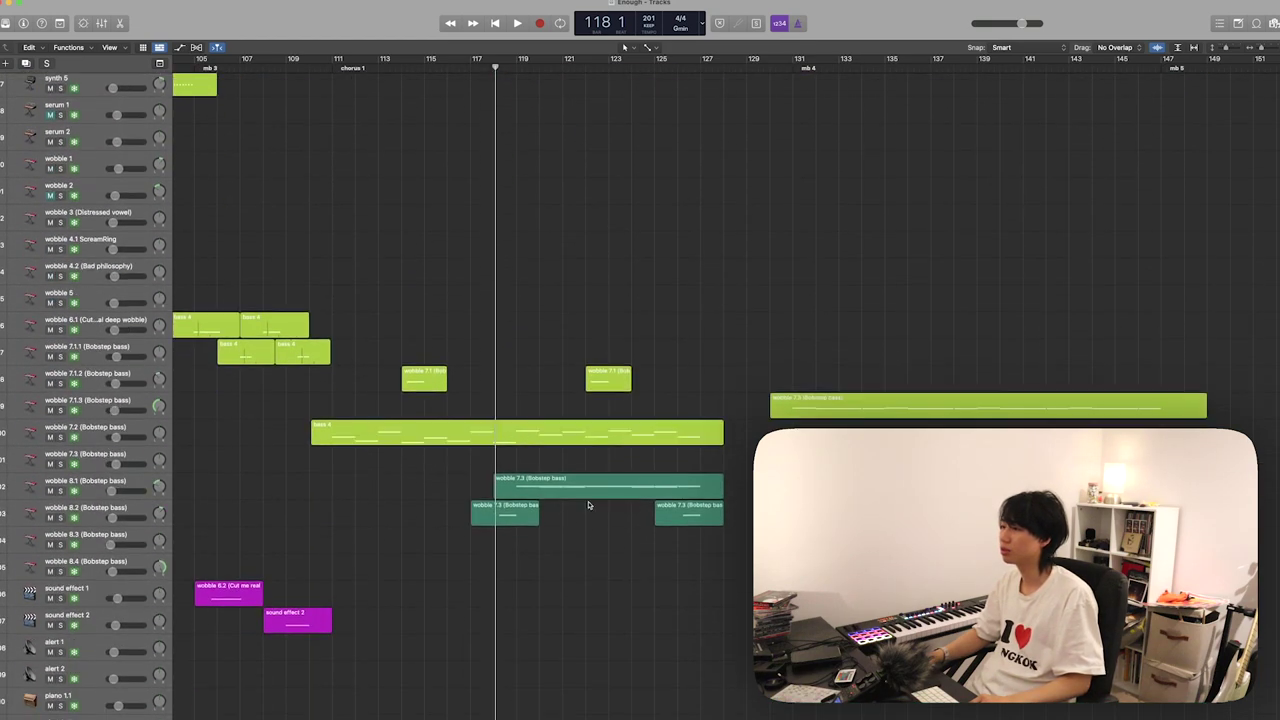
- Audition the bass 4 region on wobble 7.2 in solo from bar 118 and clear the solo
left_click(416, 442)
scroll(416, 442, "up", 6)
scroll(416, 443, "down", 6)
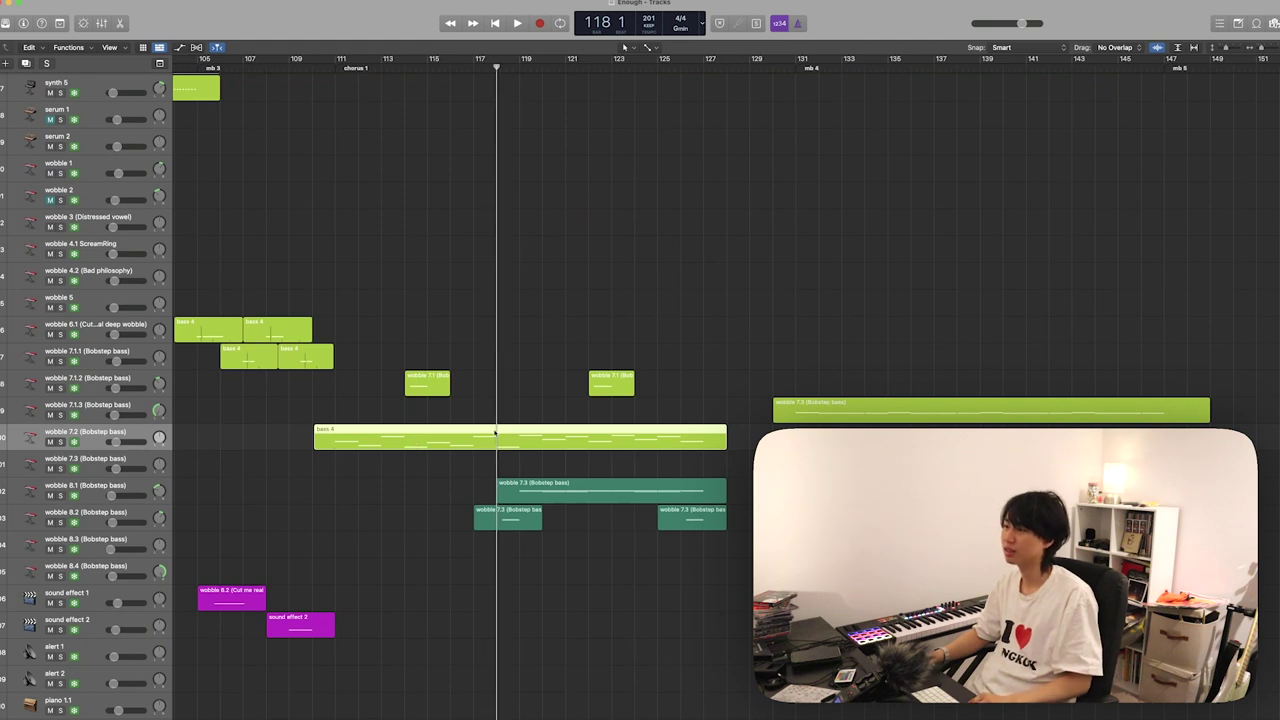
key("s")
key("space")
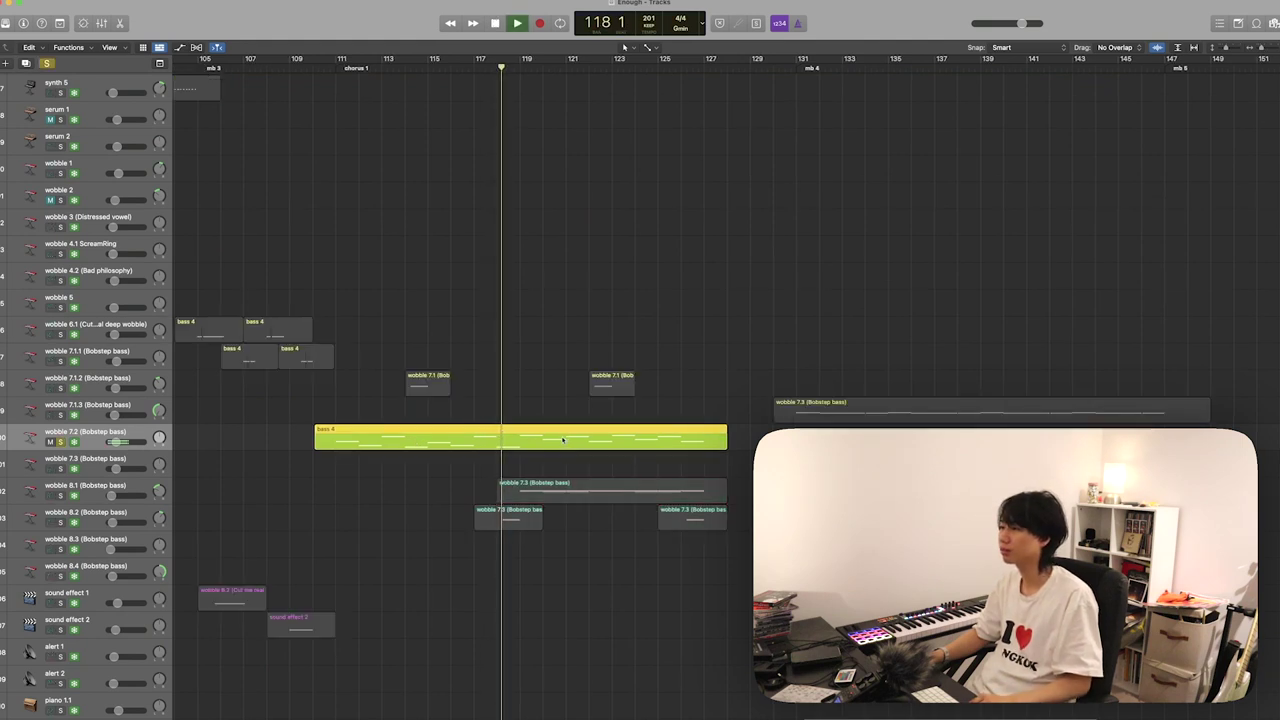
key("space")
key("s")
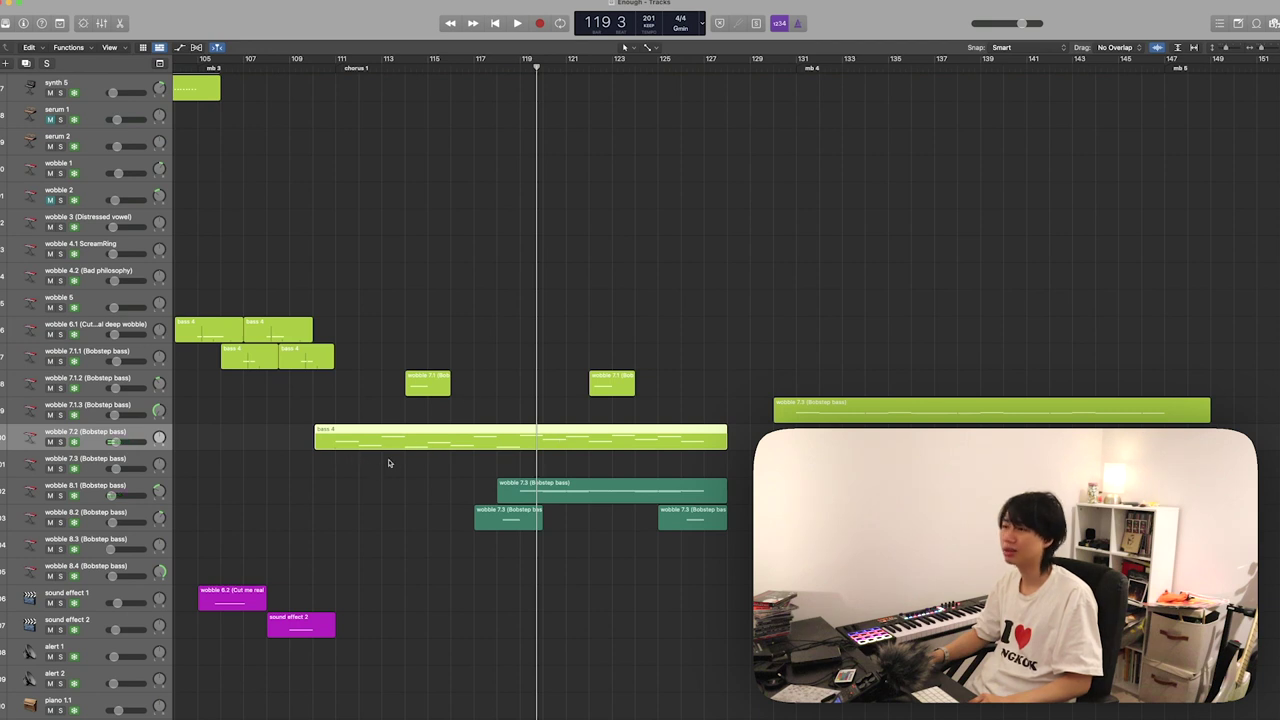
- Solo the wobble 7.1.1 regions together with wobble 7.2 and play them from the start of chorus 1 at bar 111
left_click_drag(368, 358, 237, 366)
key("s")
left_click(336, 76)
left_click(96, 435)
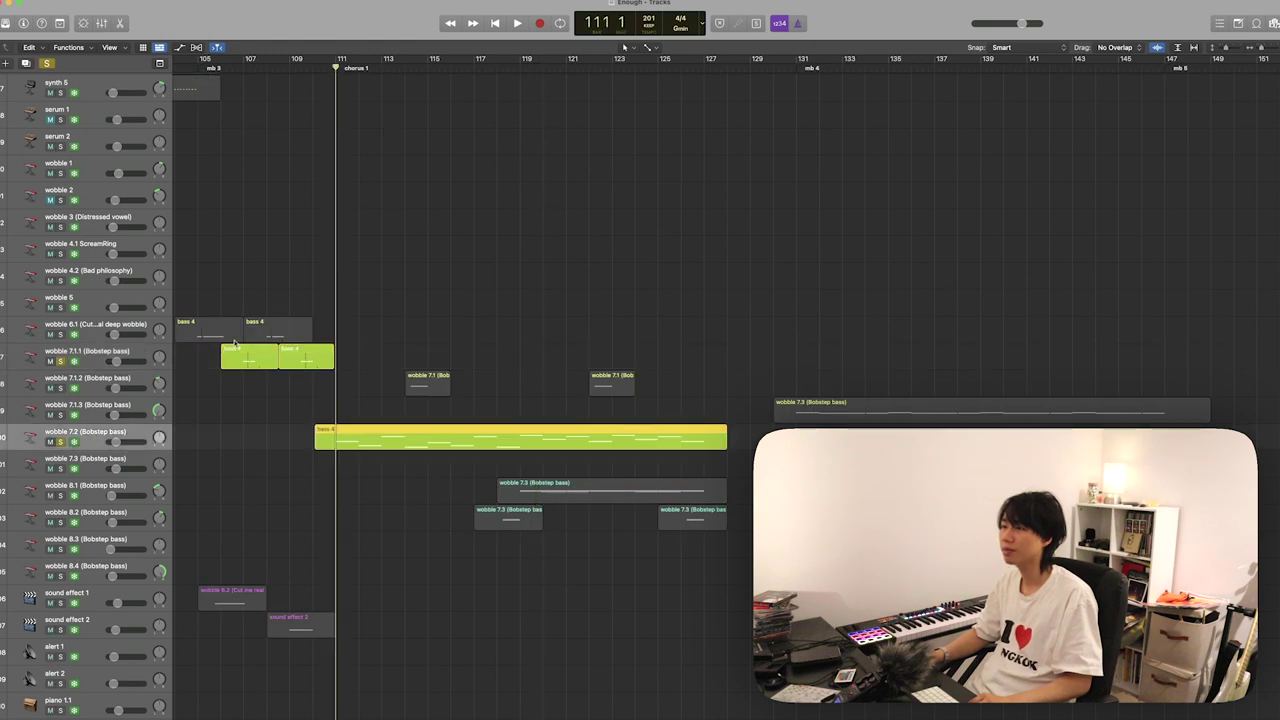
left_click(265, 330)
left_click(296, 355)
key("space")
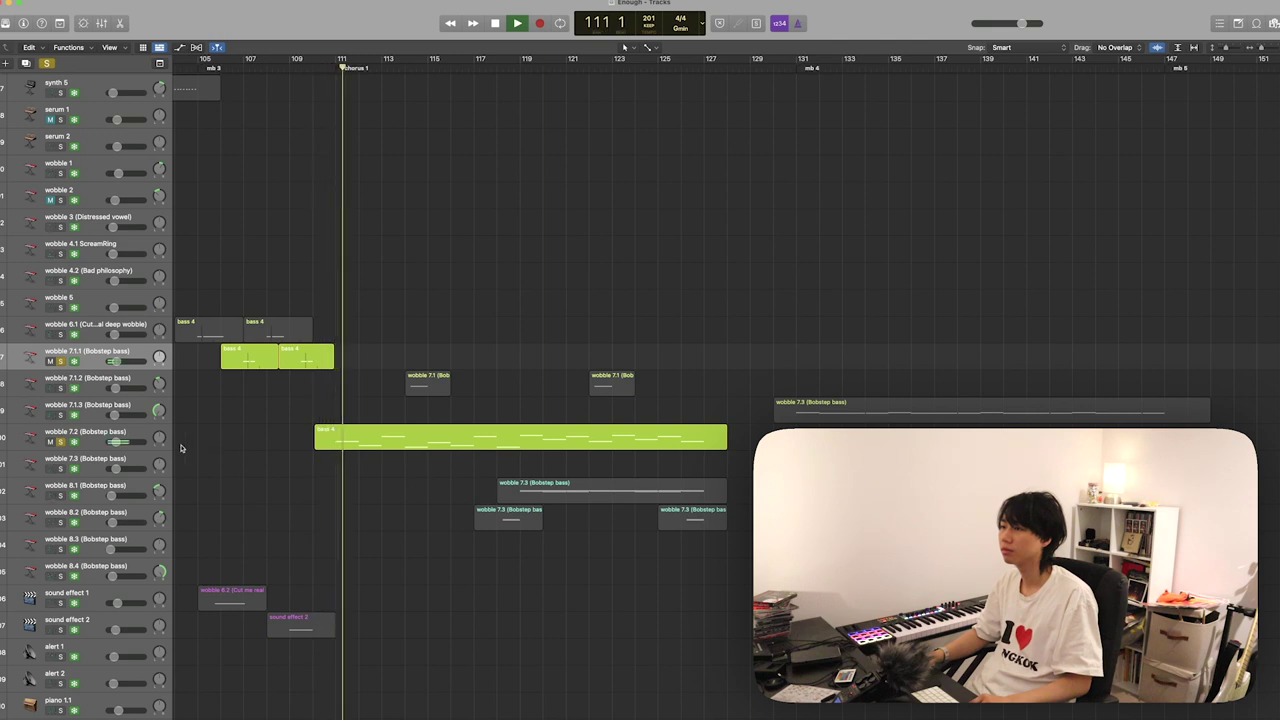
key("space")
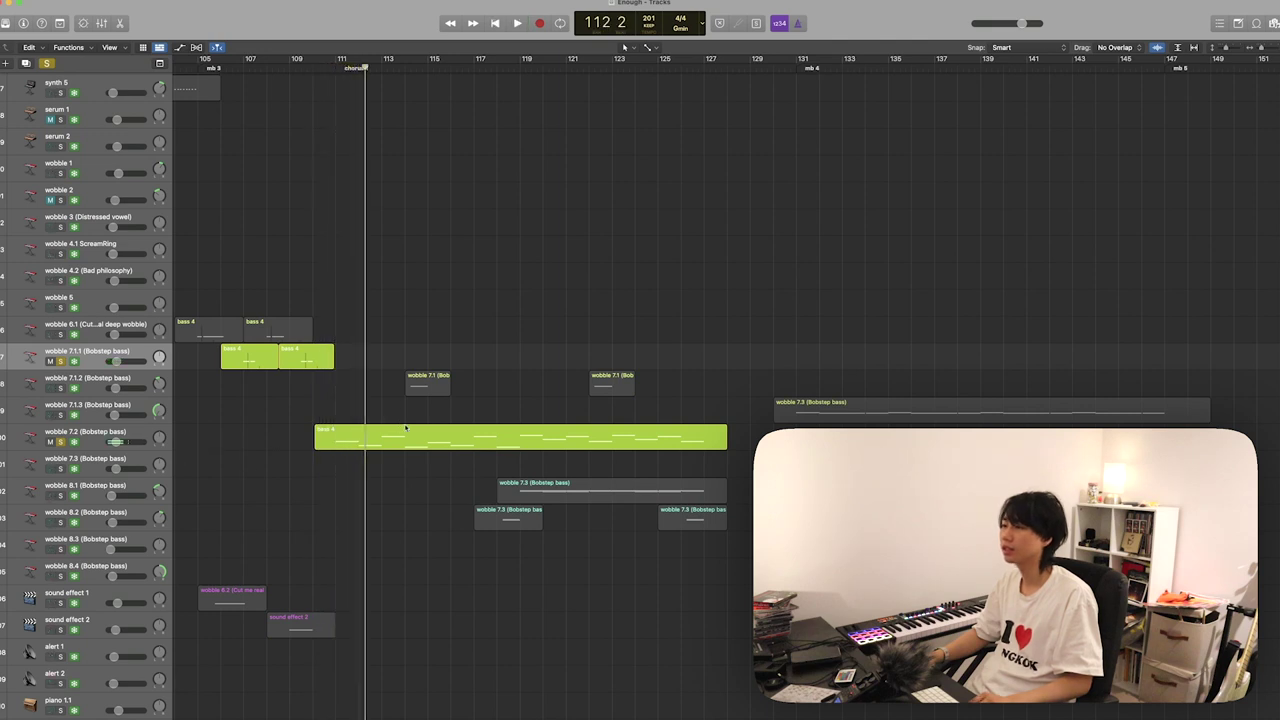
- Audition the wobble 7.1.2 track alone in solo around bar 114 and clear the solo
key("super+a")
left_click(437, 385)
key("s")
key("space")
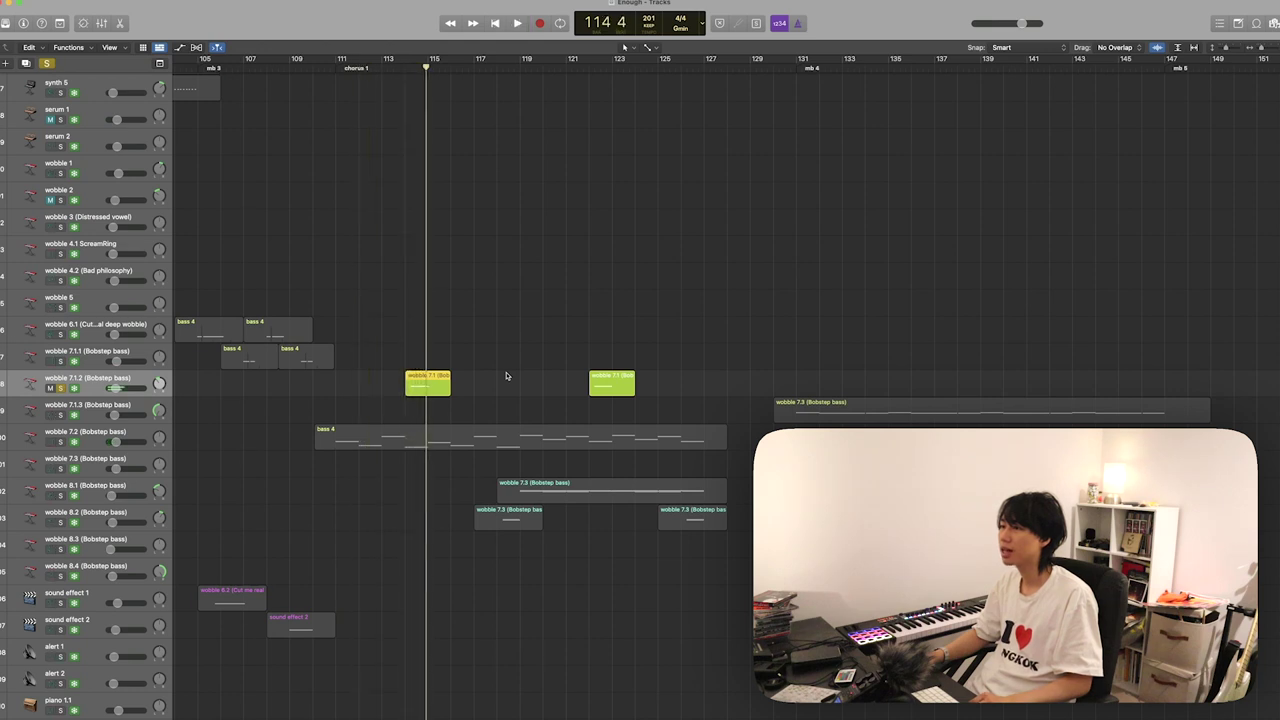
key("s")
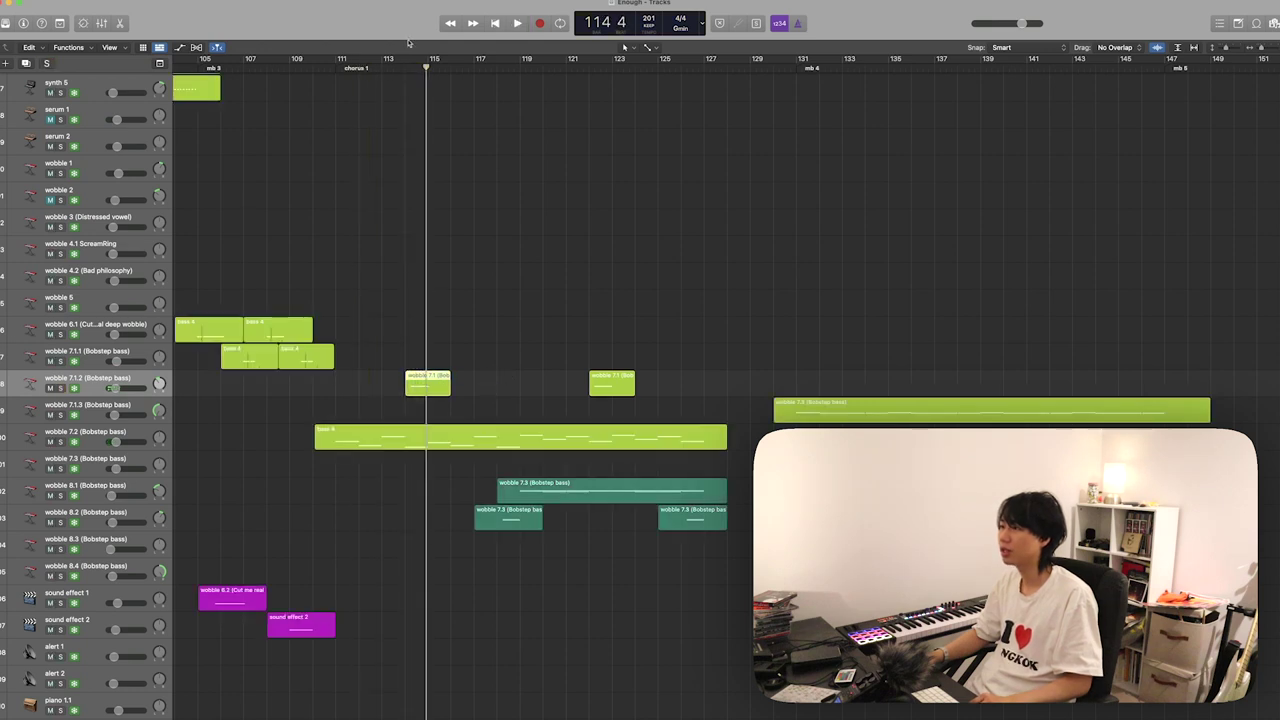
- Play the full mix from around bar 114 through to bar 118 to hear the wobble basses in context
left_click(401, 68)
key("space")
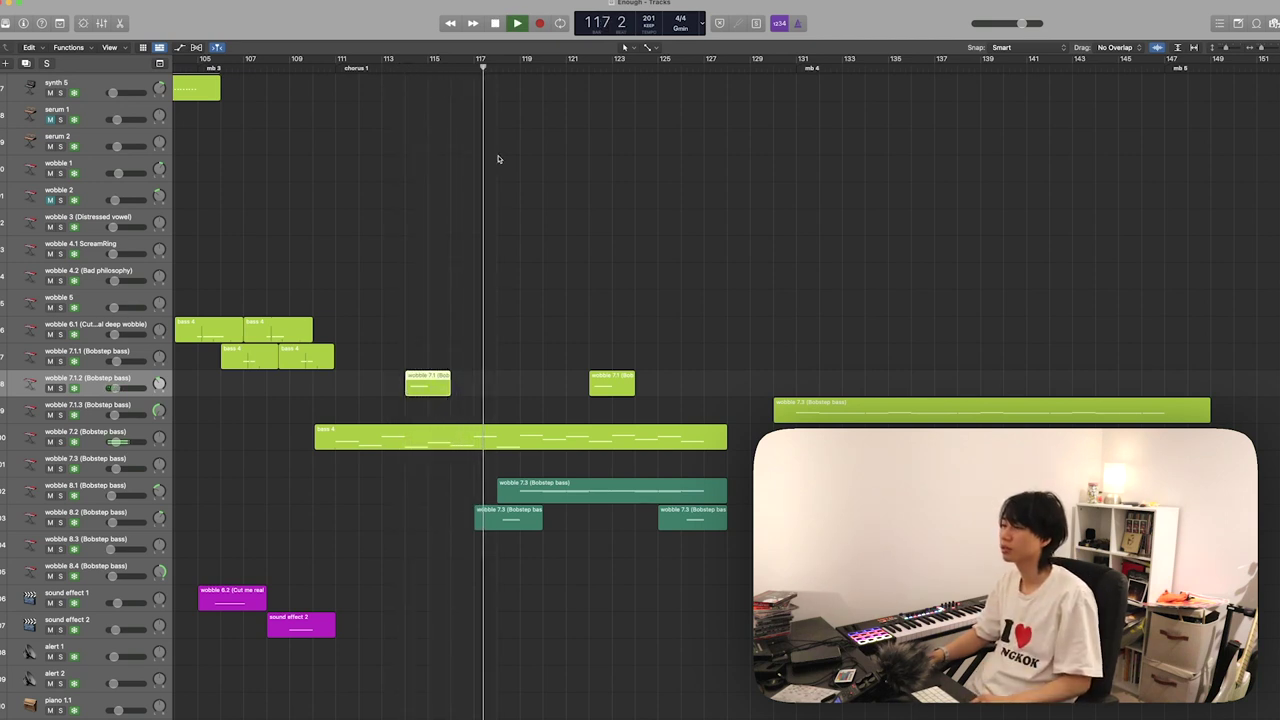
scroll(498, 159, "right", 1)
scroll(498, 159, "right", 1)
key("space")
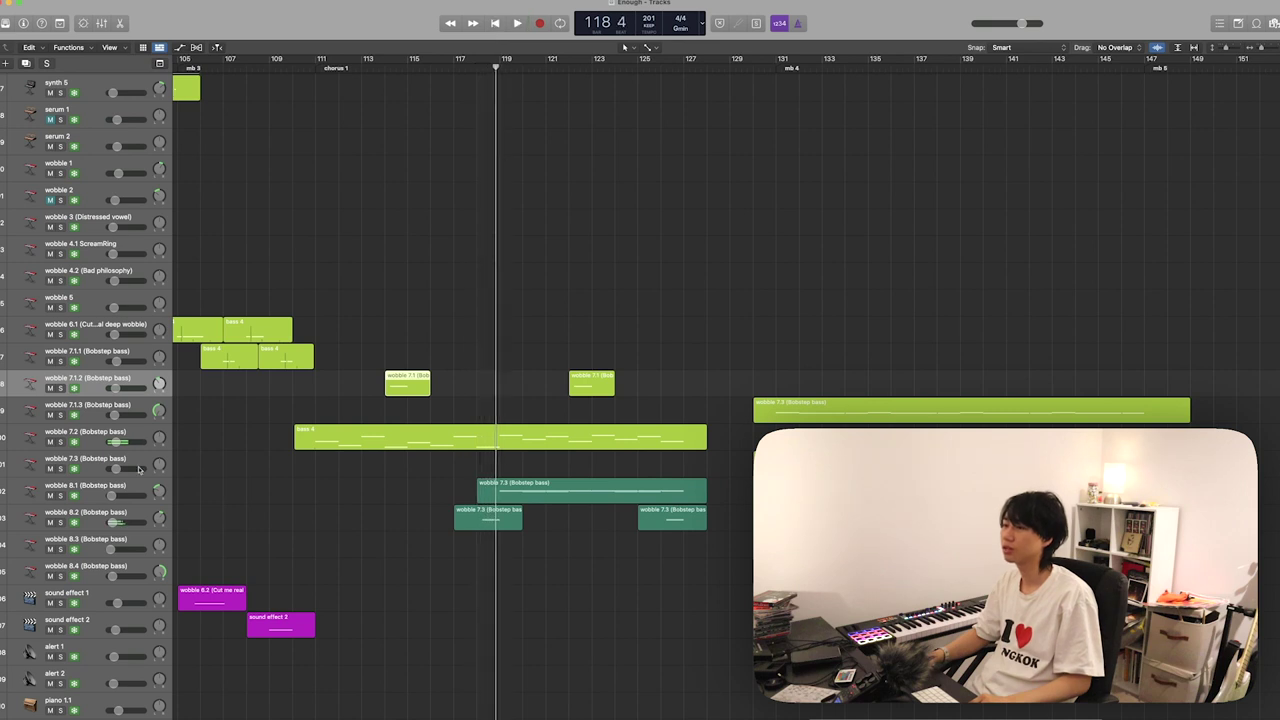
- Solo wobble 8.2, 7.2, 7.1.2 and 8.1 together, play them from bar 118 to bar 123, and clear the solo
left_click(120, 519)
key("s")
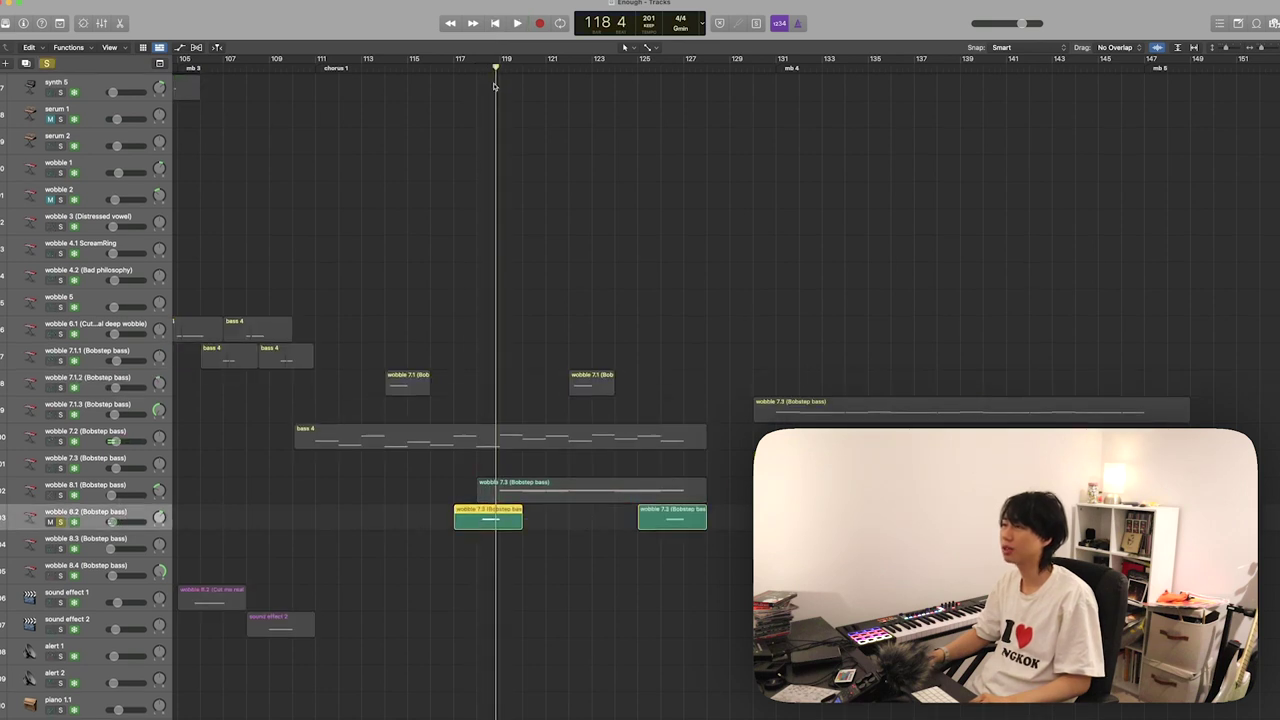
left_click(108, 430)
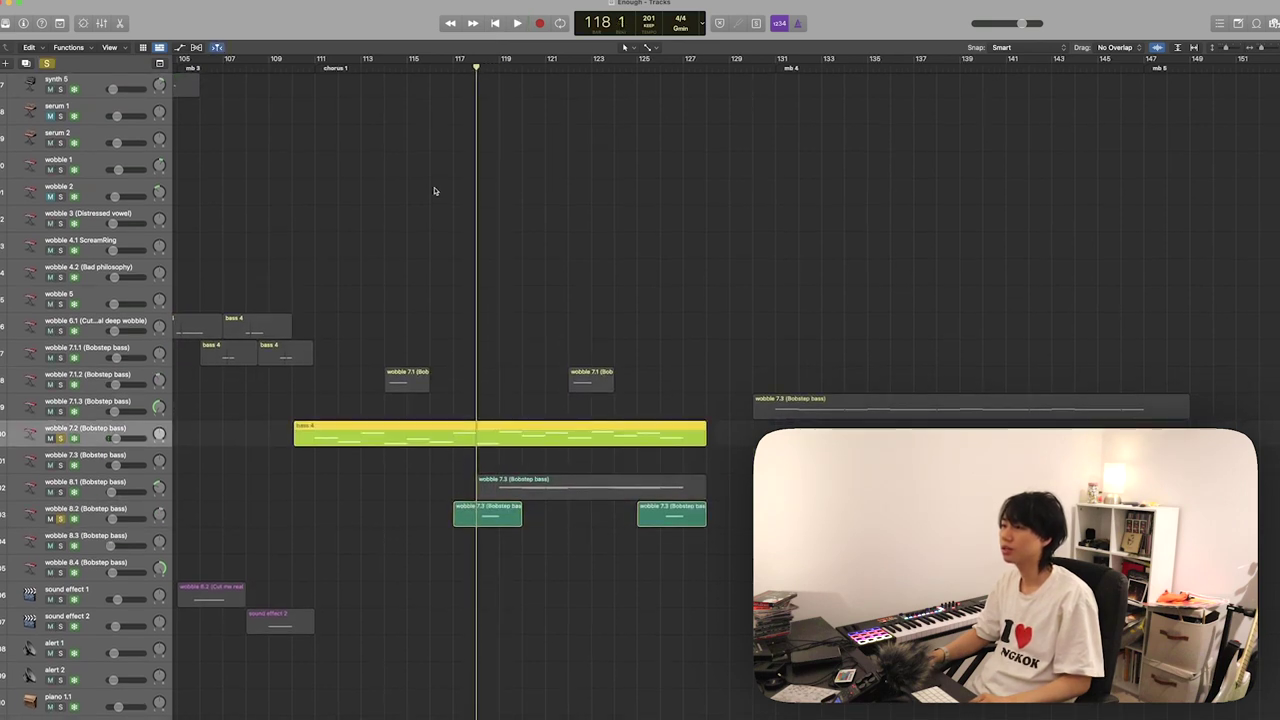
left_click(133, 375)
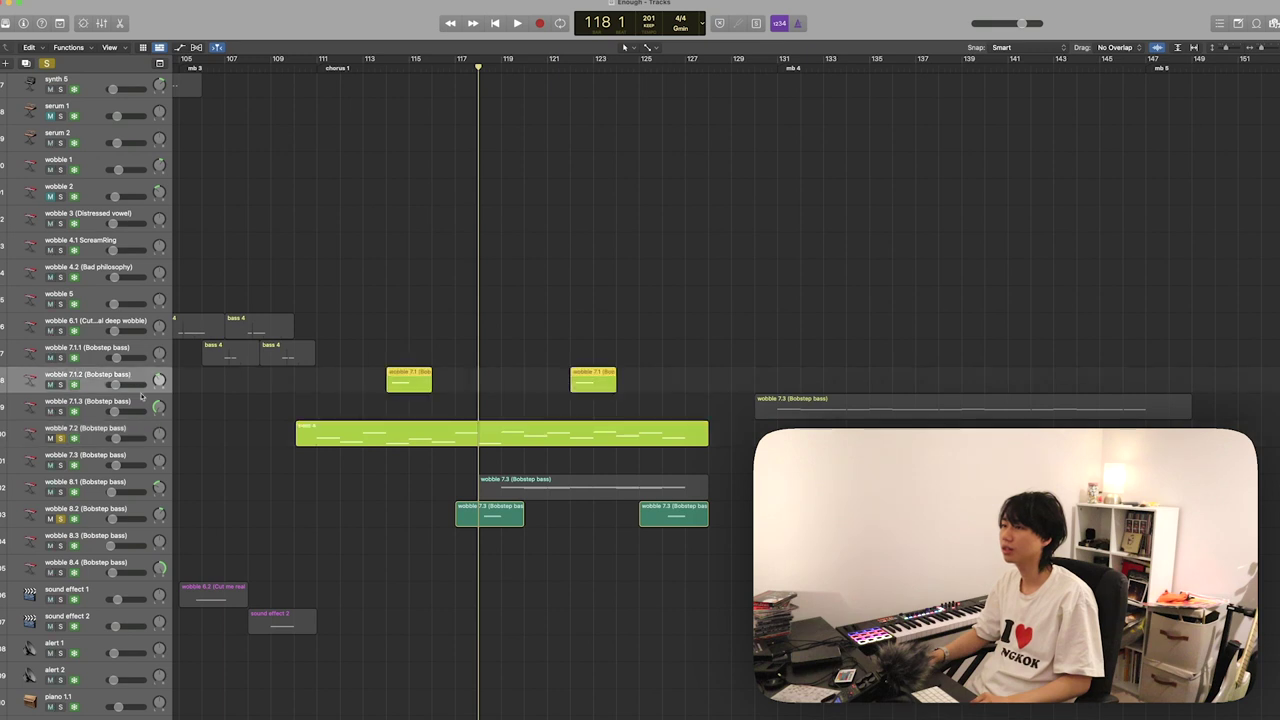
left_click(134, 481)
key("space")
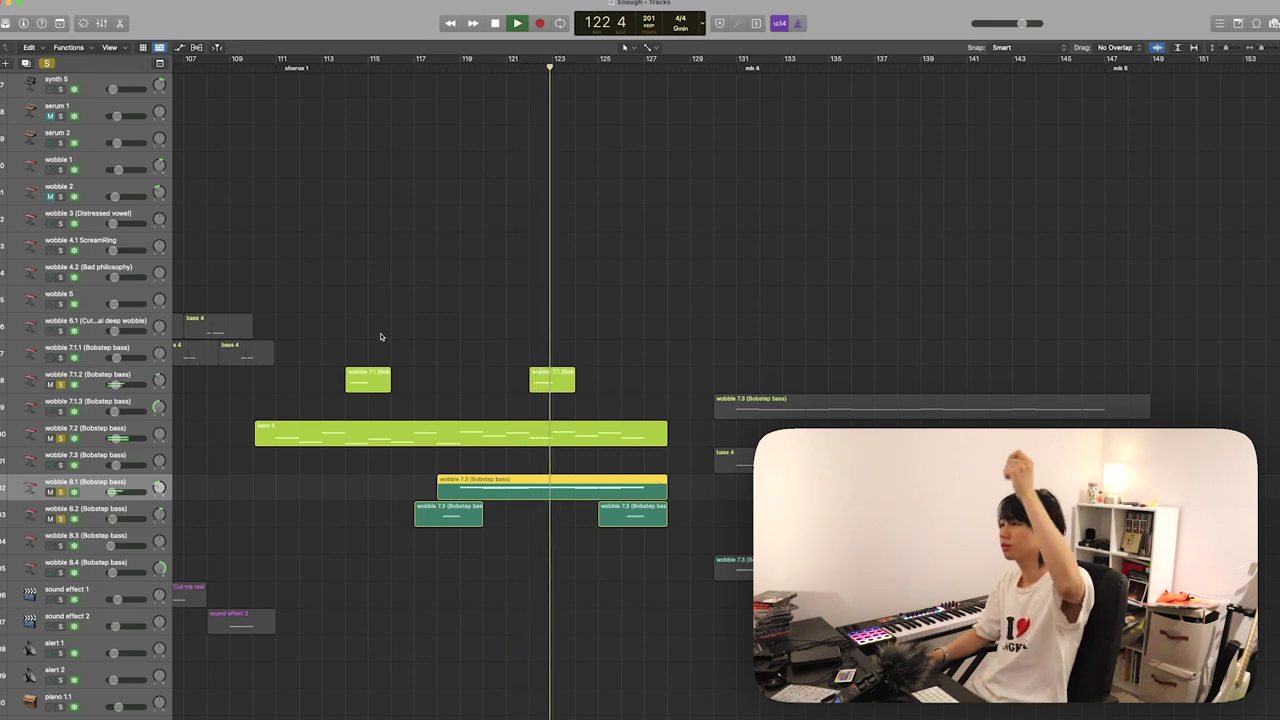
key("space")
key("s")
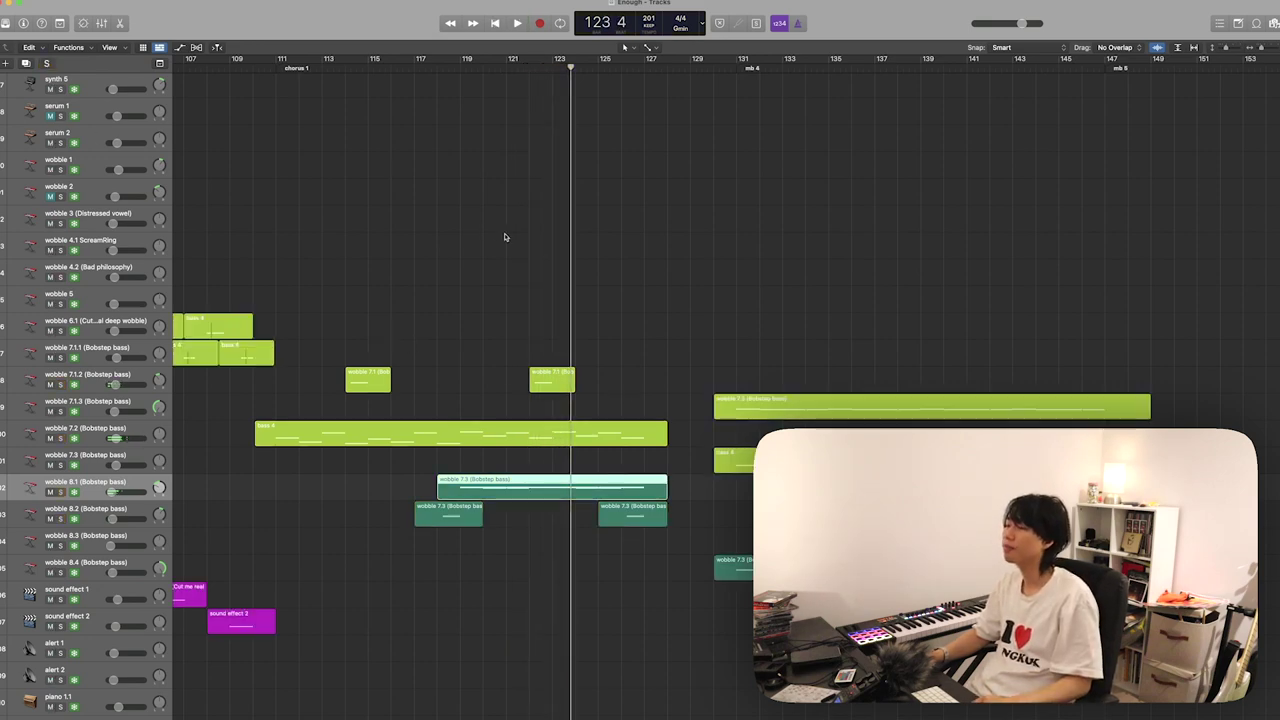
- Look over the chorus 1 tracks, from the muted vocal takes and wobble basses to the lead and autotune vocals
scroll(505, 237, "right", 5)
scroll(510, 240, "down", 10)
scroll(520, 244, "down", 10)
scroll(483, 260, "left", 4)
scroll(443, 211, "up", 2)
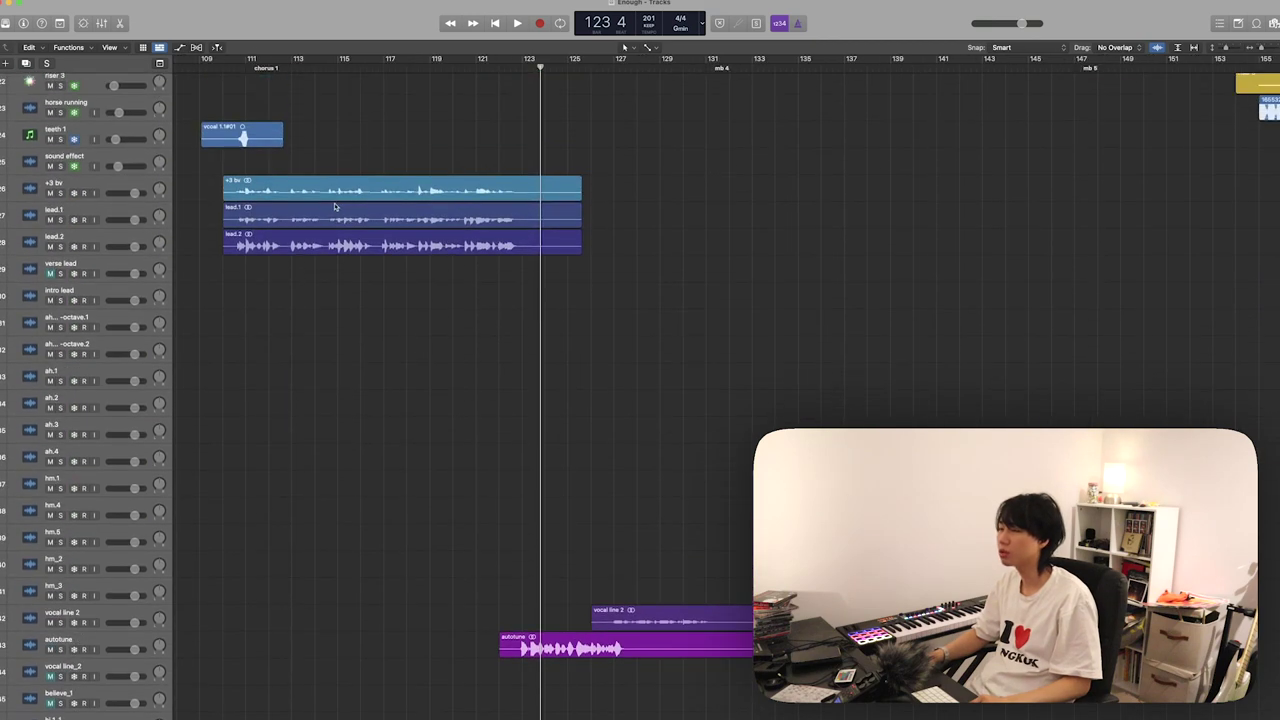
left_click(120, 219)
scroll(431, 286, "down", 5)
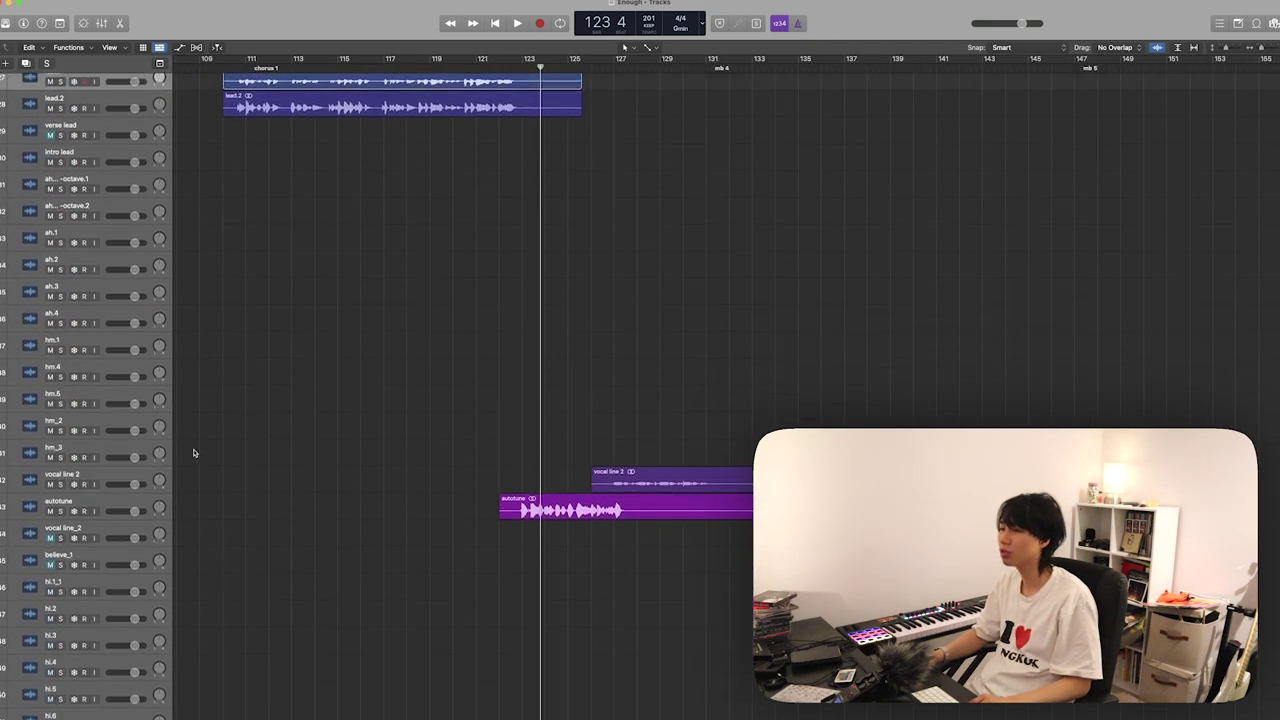
scroll(513, 430, "up", 15)
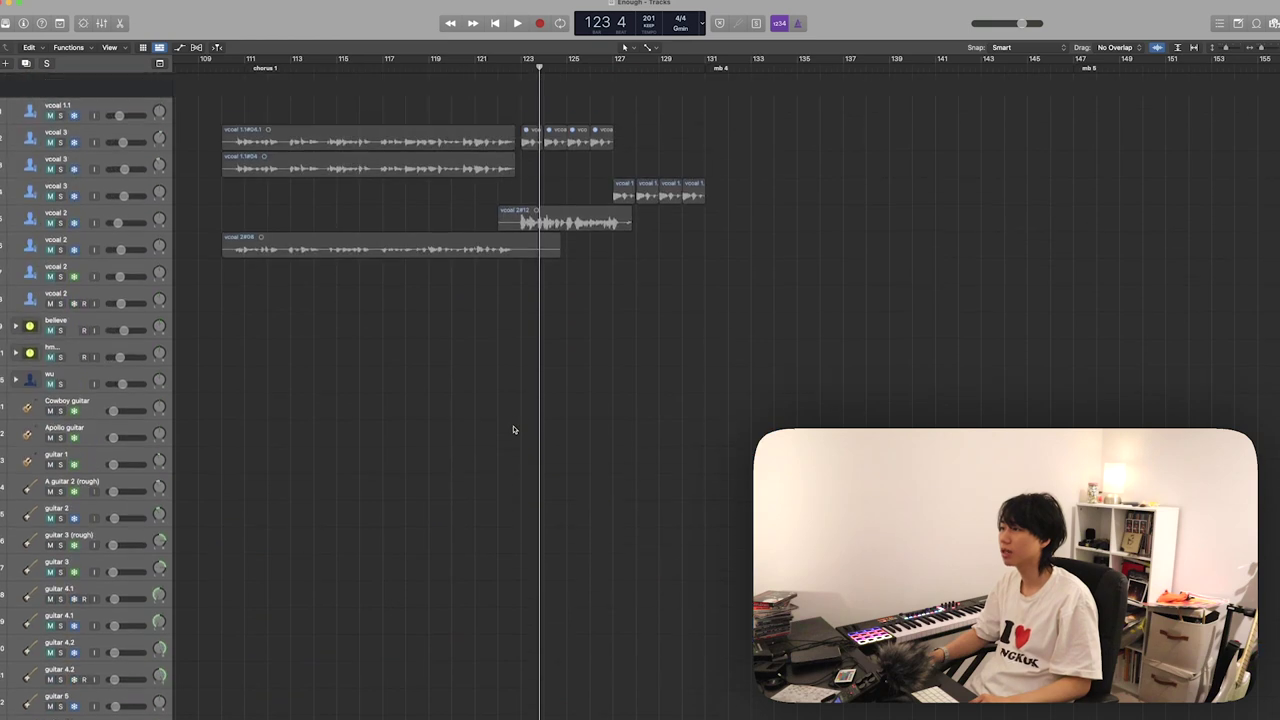
scroll(513, 430, "down", 20)
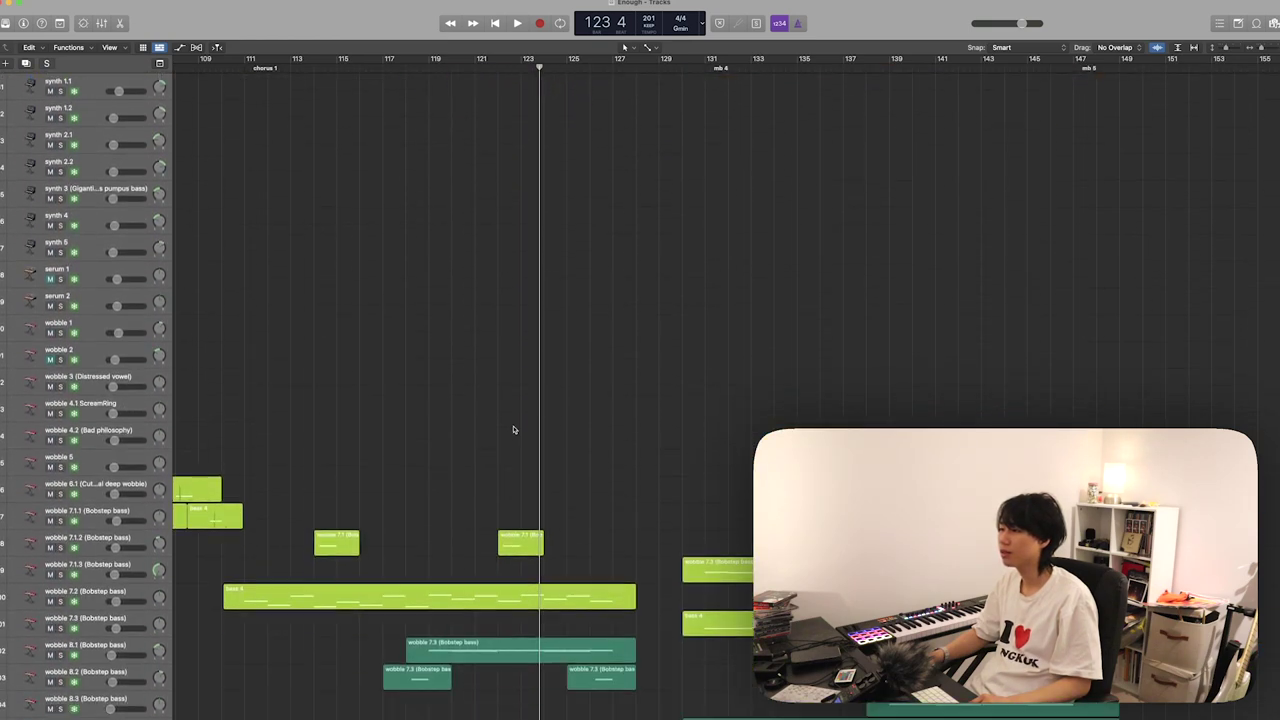
scroll(513, 430, "down", 20)
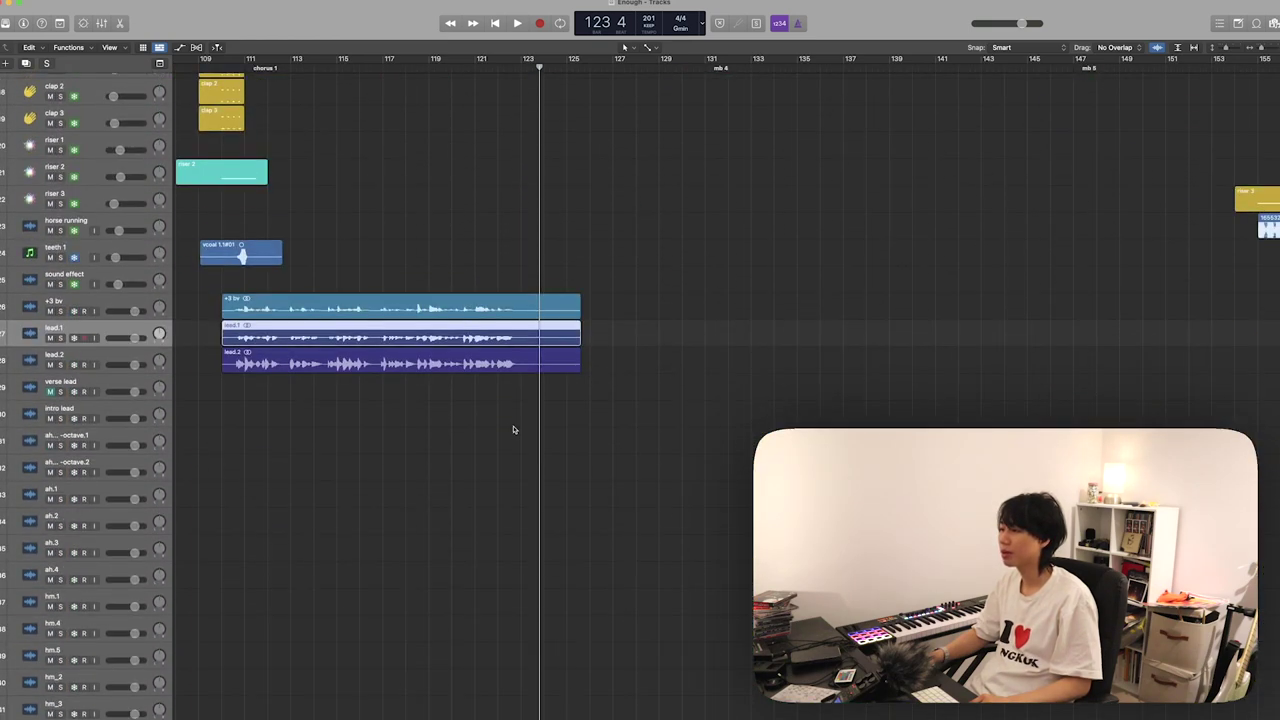
scroll(513, 430, "down", 2)
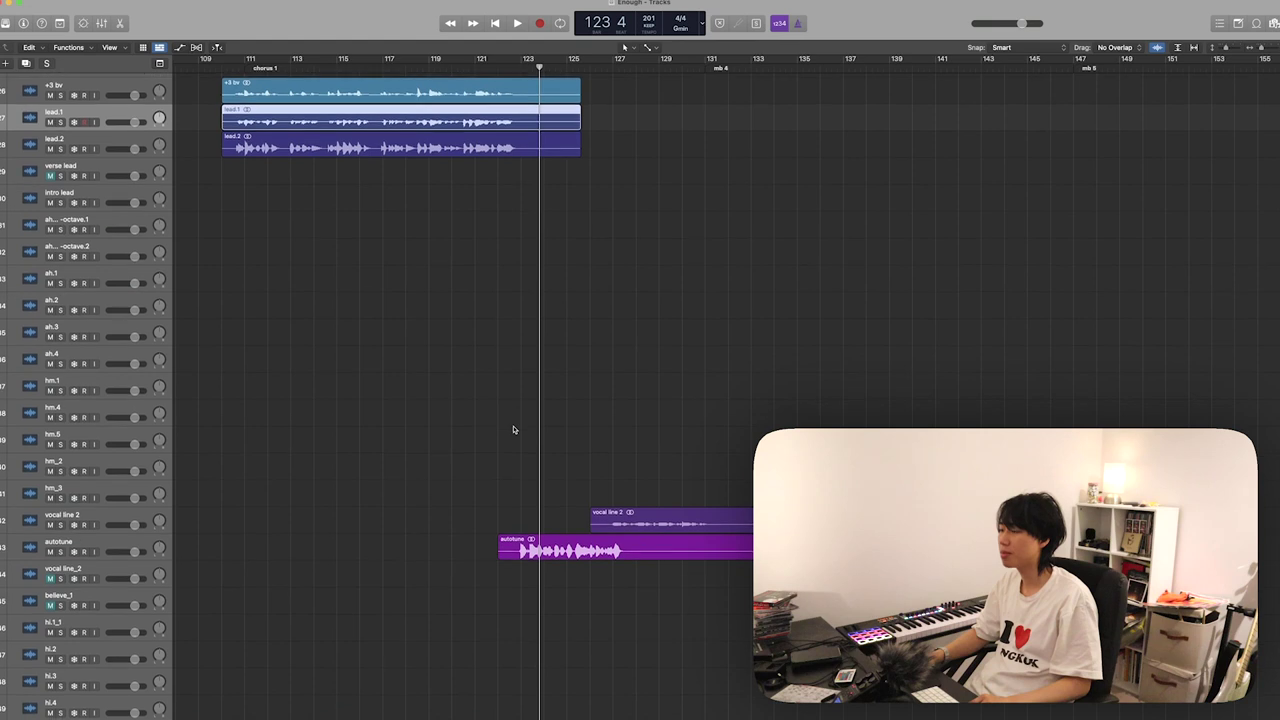
- Select the autotune vocal track and play its opening phrase with the full mix up to bar 125
left_click(98, 545)
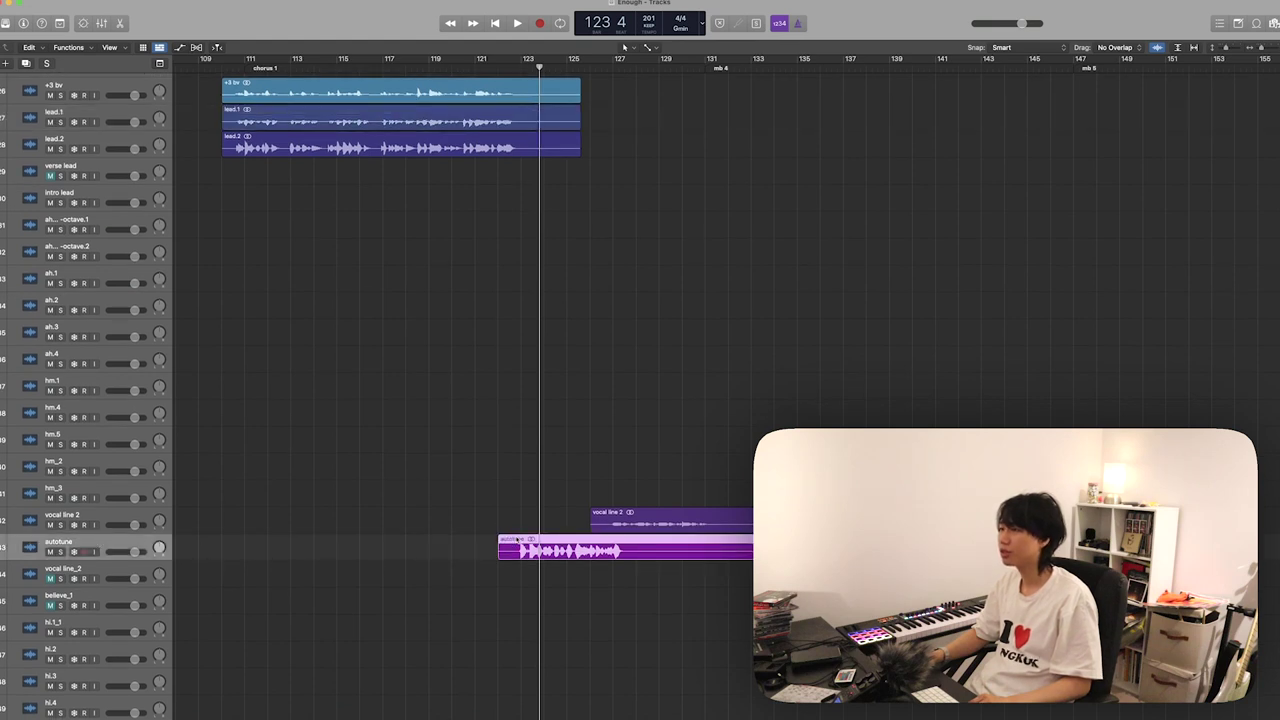
left_click(476, 72)
left_click_drag(636, 92, 500, 166)
left_click(519, 72)
key("space")
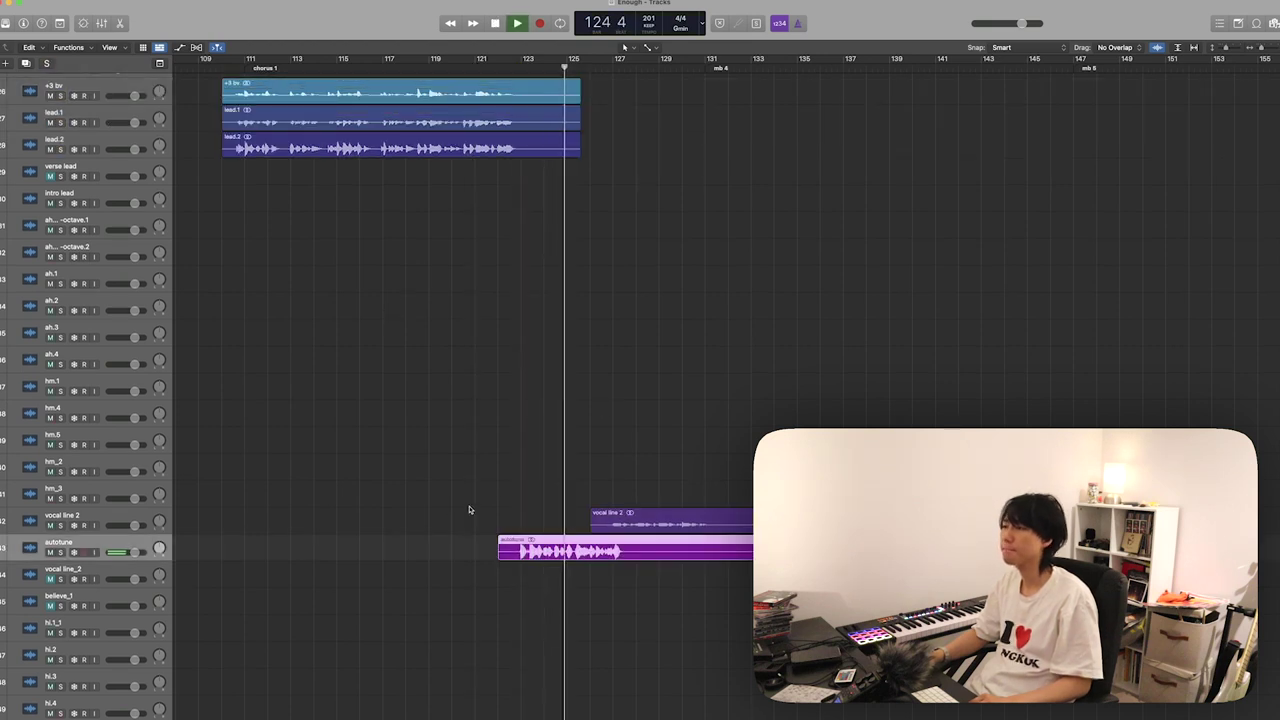
key("space")
scroll(470, 509, "right", 3)
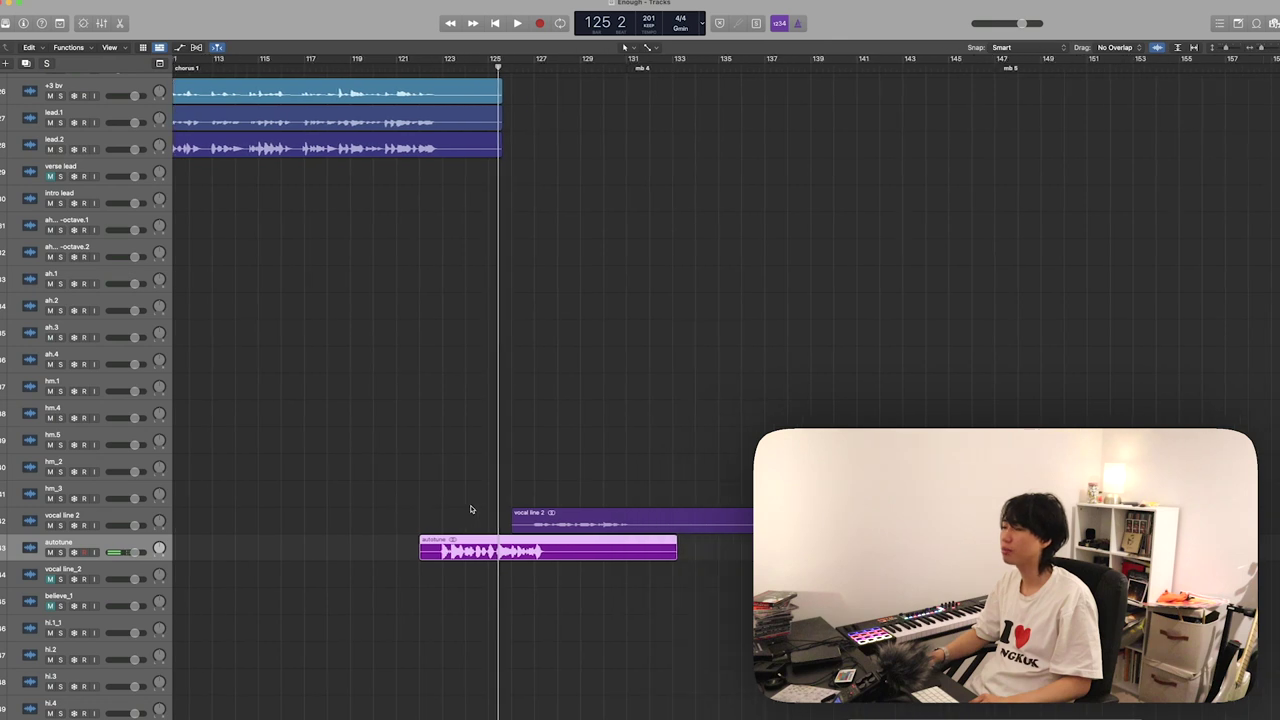
- Replay the autotune vocal in solo from bar 122 to bar 124 and clear the solo
left_click(423, 68)
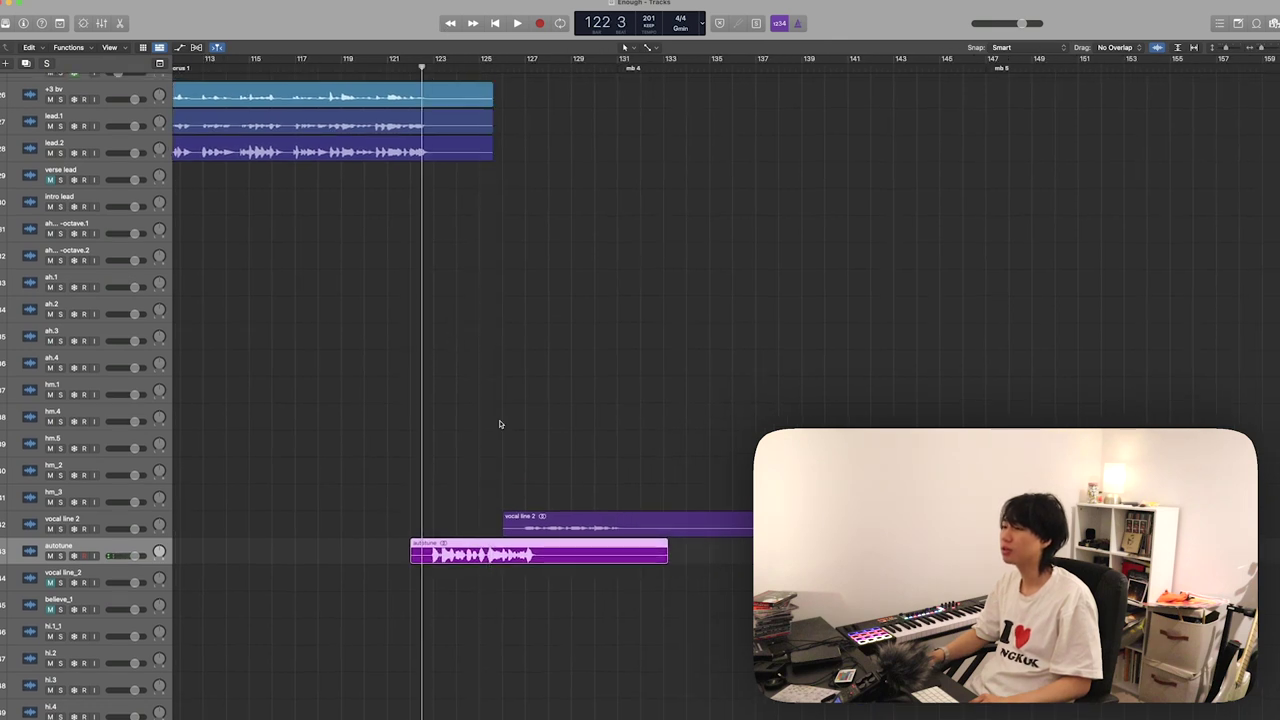
key("space")
key("s")
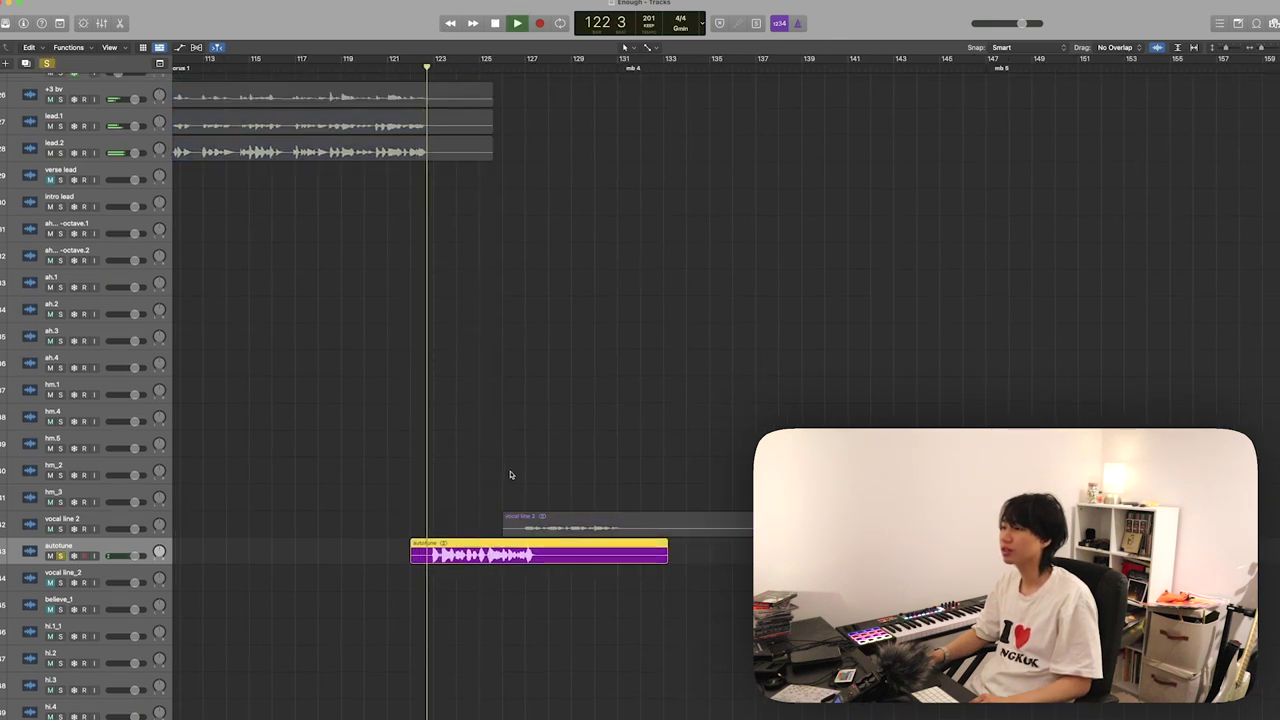
key("s")
key("space")
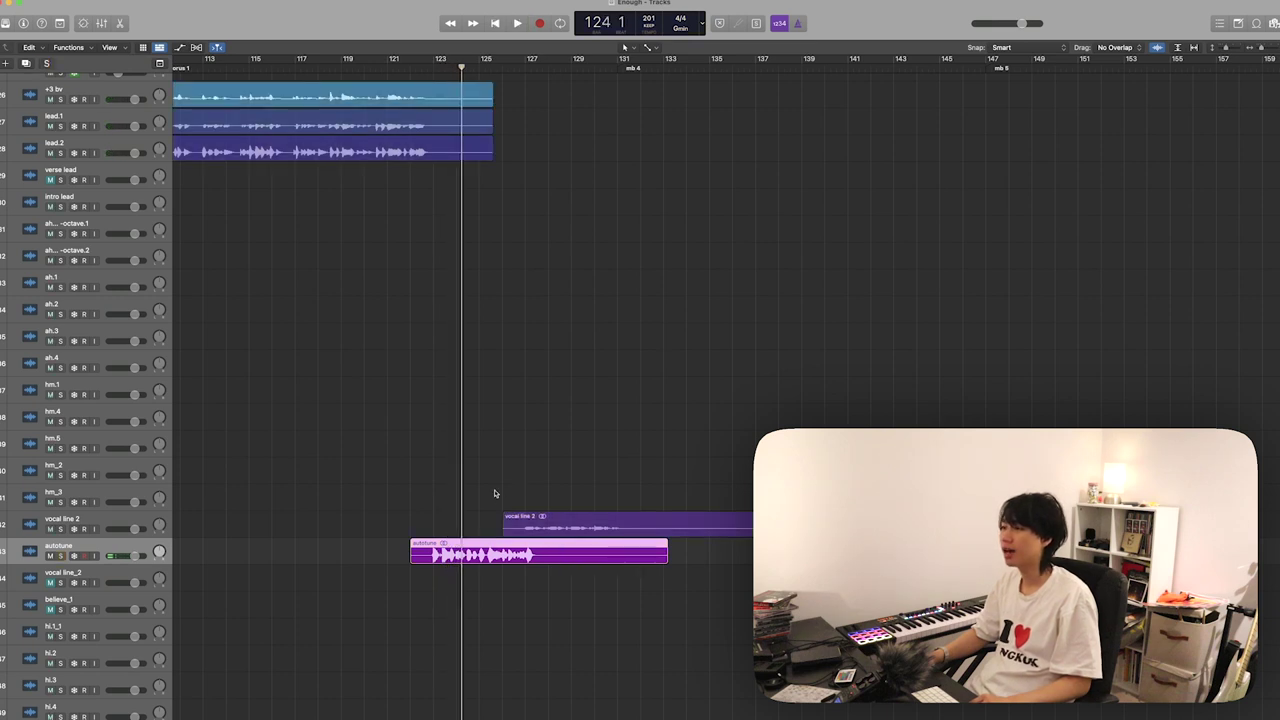
- Audition the guitar 10#01 region in solo from bar 110 to bar 112 and clear the solo
scroll(494, 493, "right", 2)
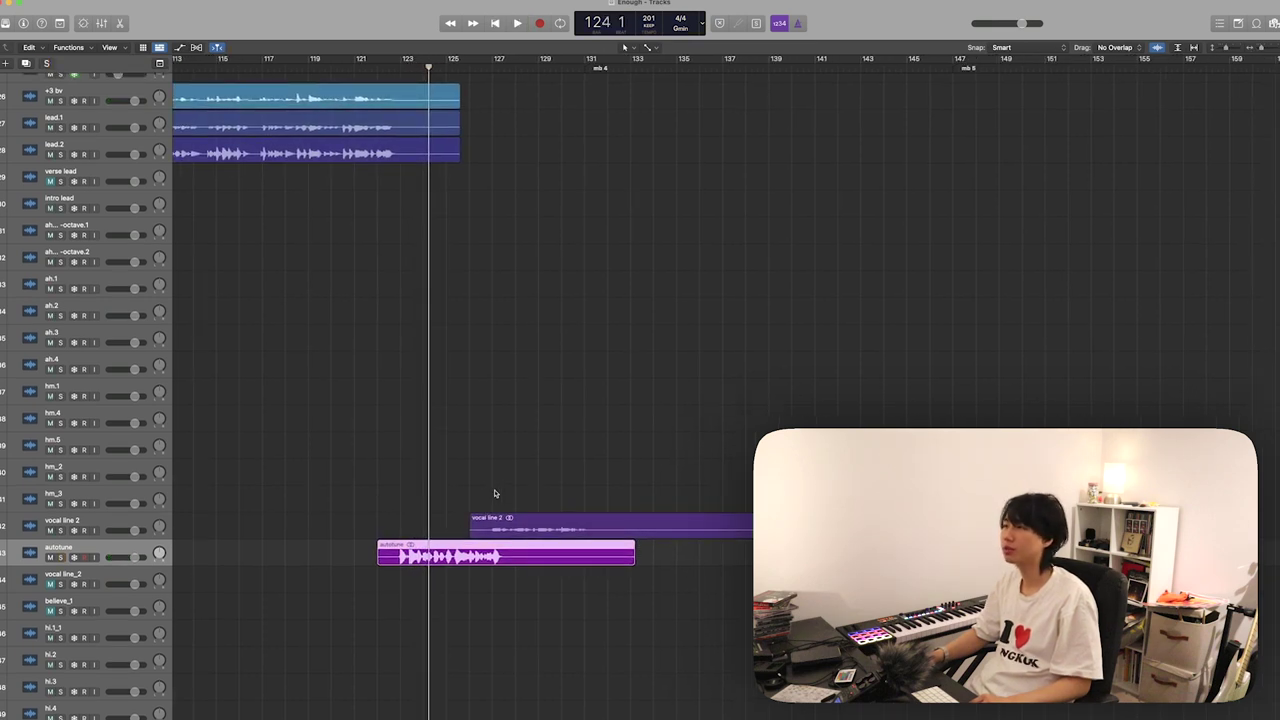
scroll(494, 493, "up", 20)
scroll(494, 493, "left", 4)
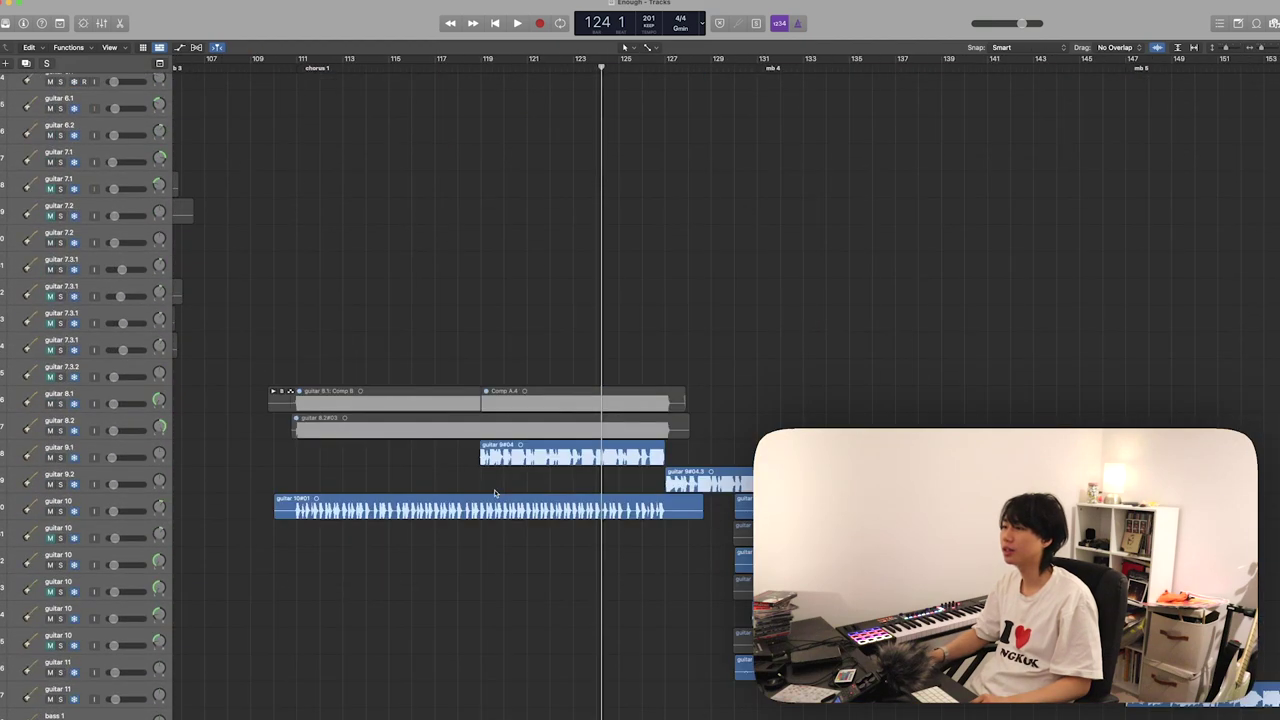
left_click(87, 513)
key("s")
left_click(345, 505)
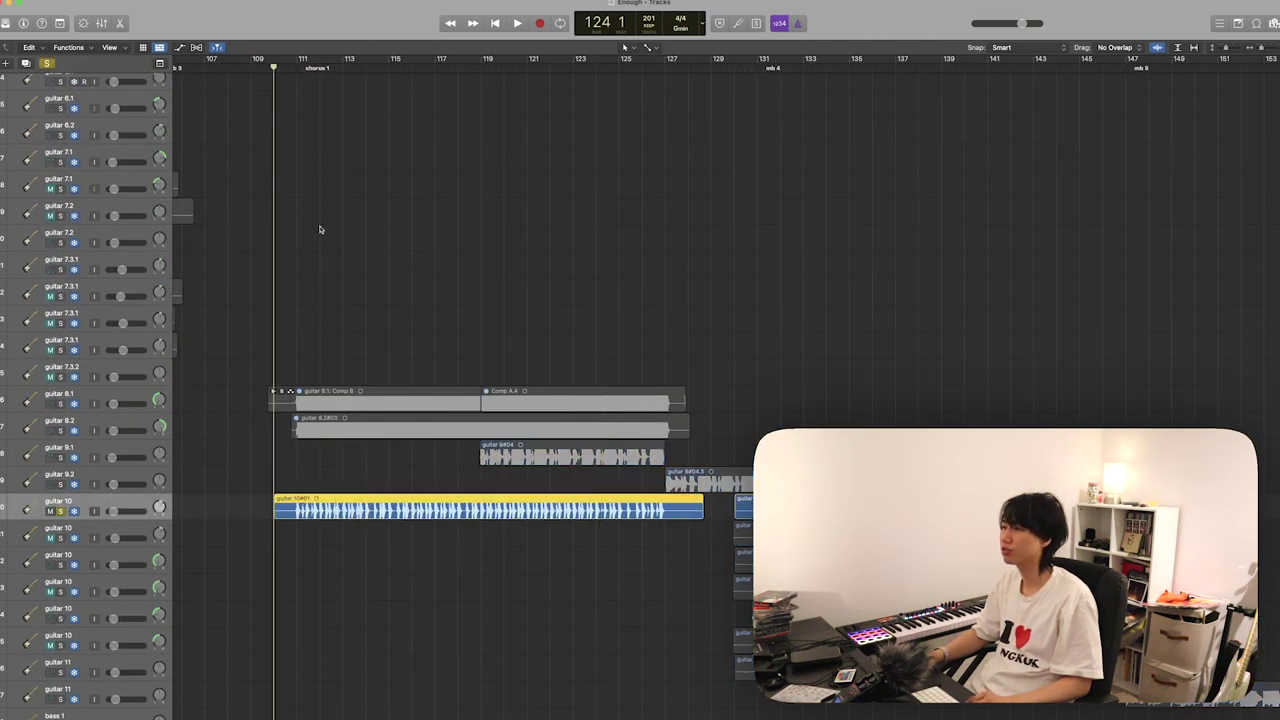
key("space")
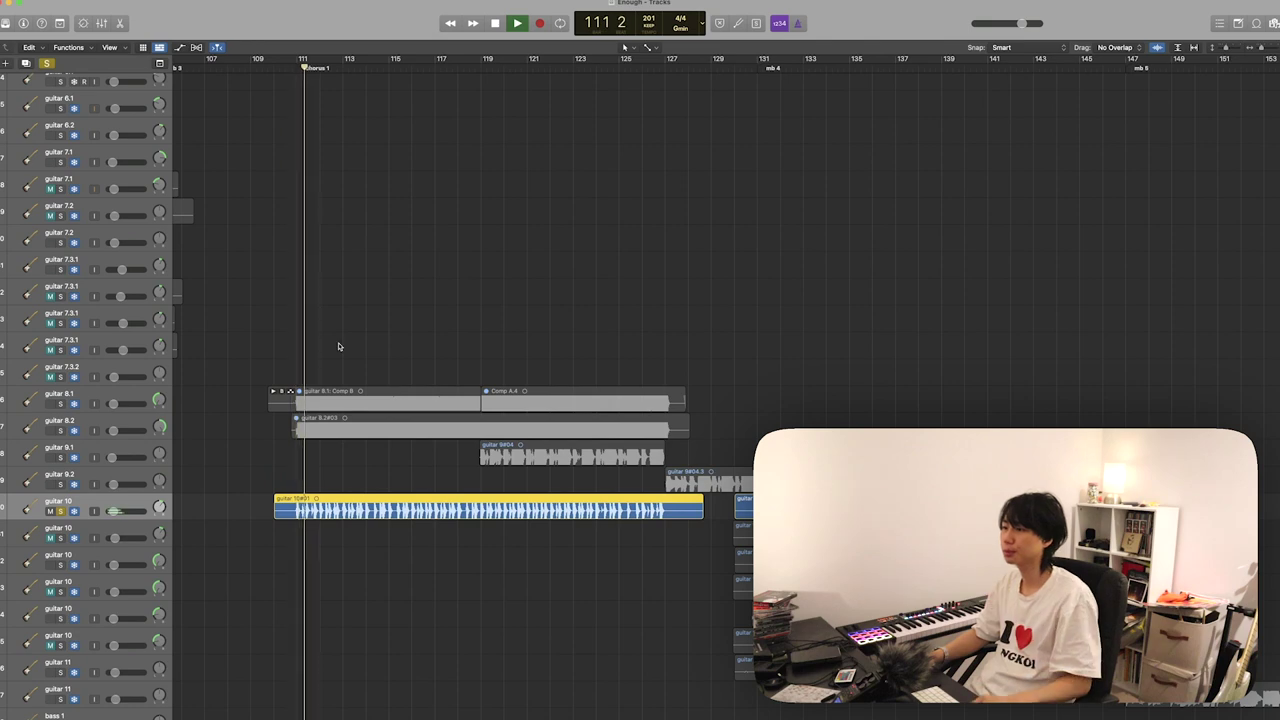
key("s")
key("space")
- Open the drum real region's notes in the Piano Roll and place the playhead at bar 111, where chorus 1 starts
scroll(391, 446, "down", 15)
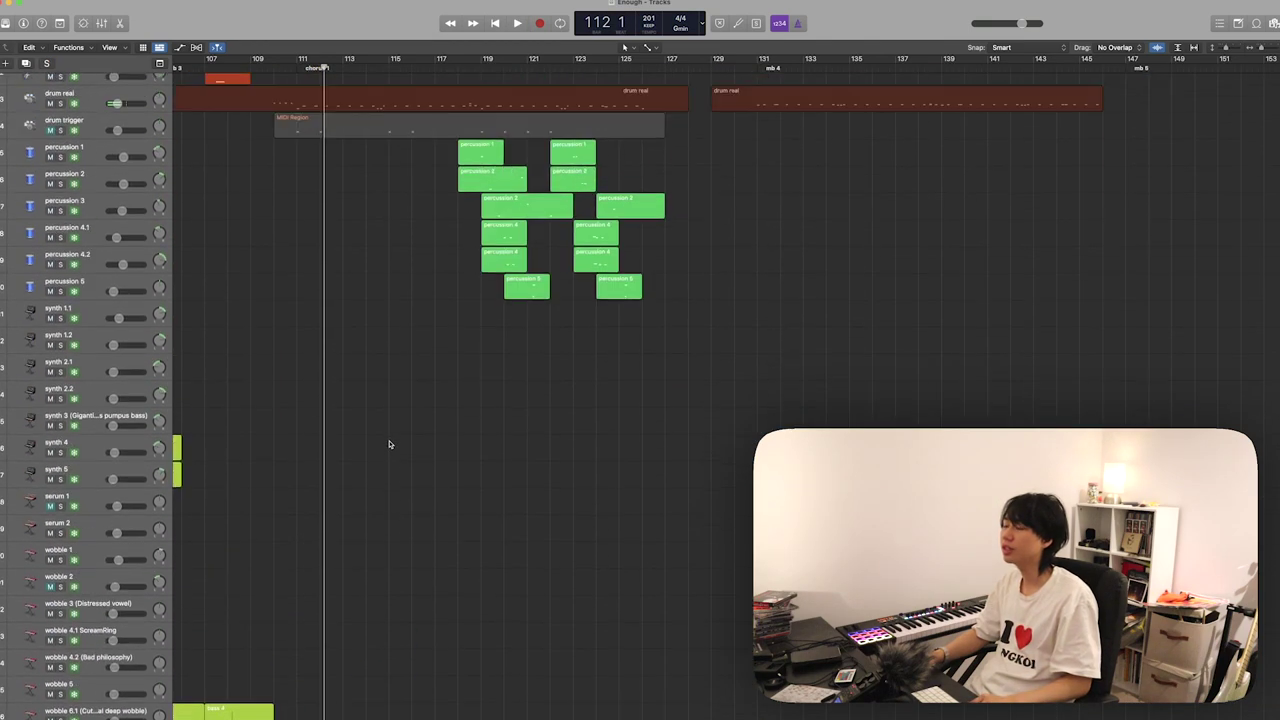
double_click(387, 497)
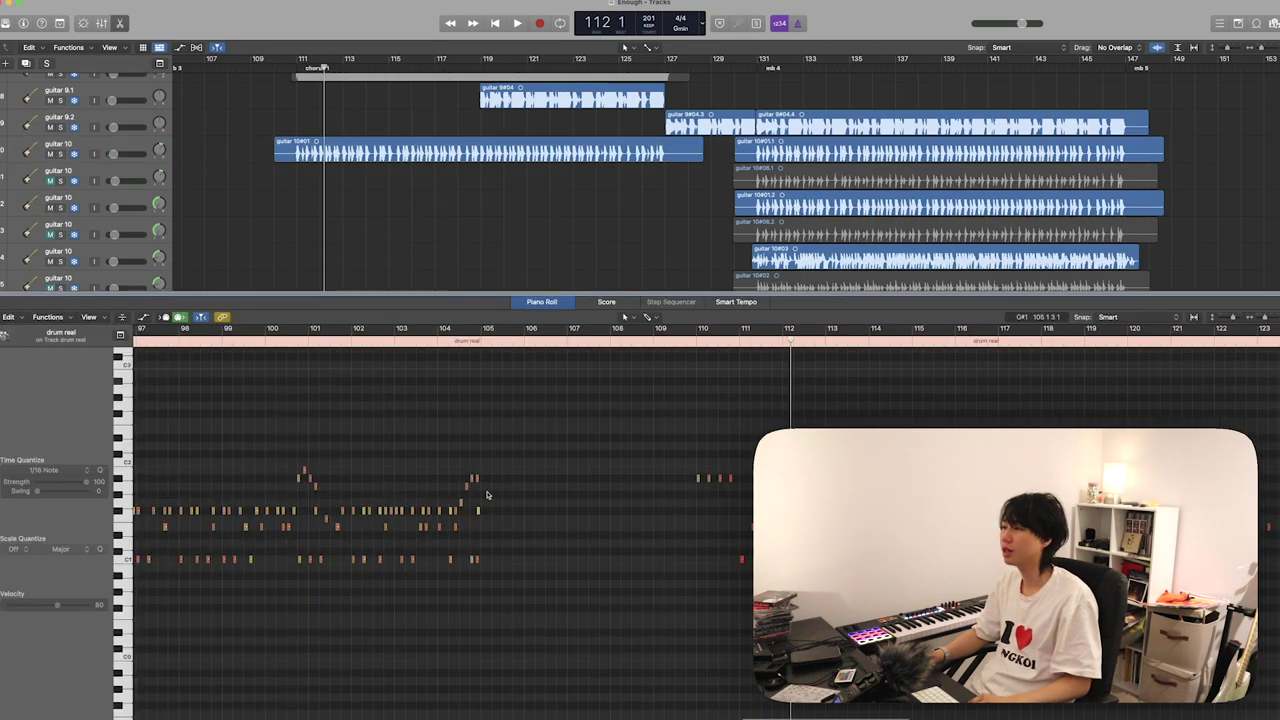
scroll(491, 491, "left", 10)
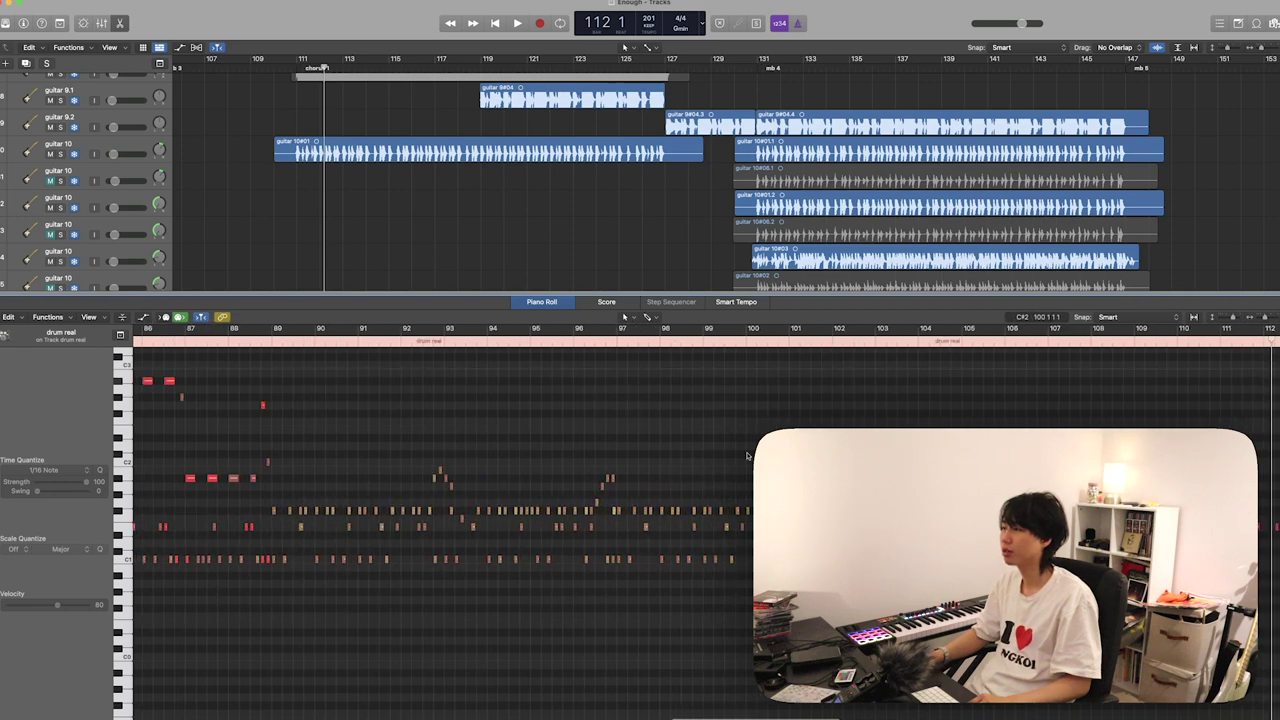
scroll(746, 456, "right", 8)
left_click(612, 342)
scroll(630, 380, "right", 3)
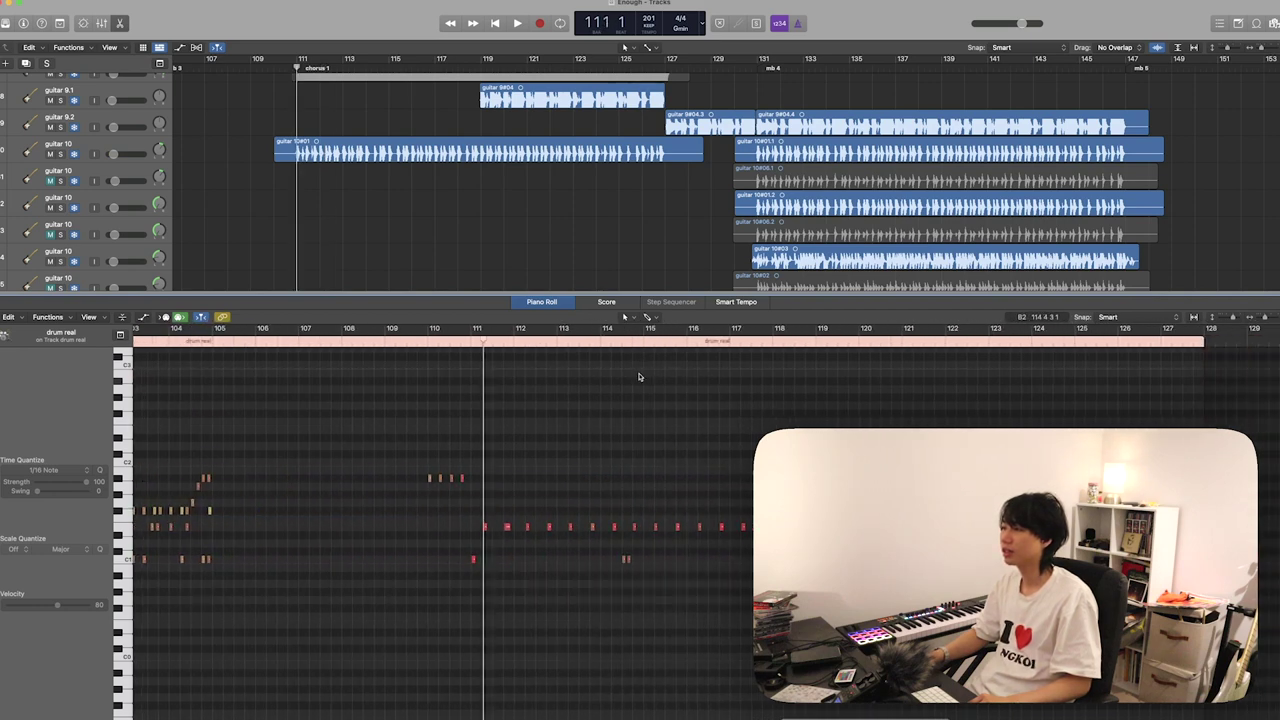
- Play the drum real pattern from bar 111 to bar 116 and close the Piano Roll
key("space")
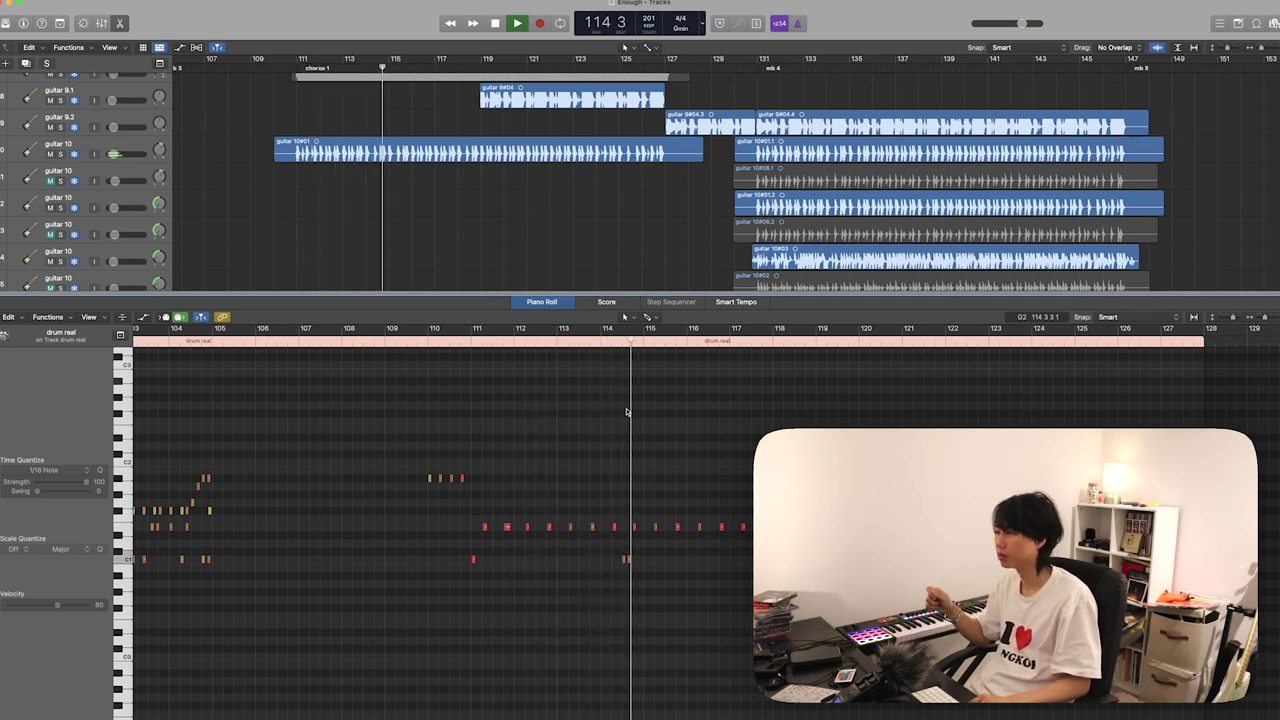
key("space")
key("e")
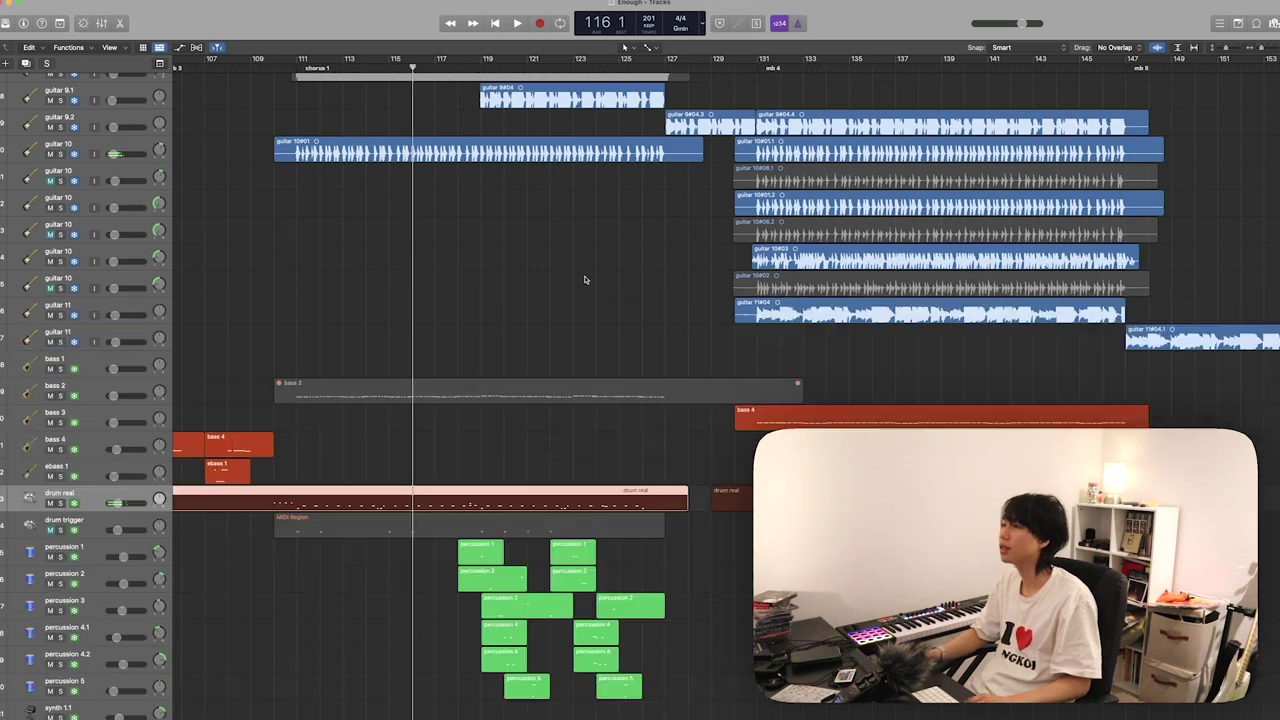
- Select the guitar 10 track holding the guitar 10#01 region, play it in solo from bar 111 to bar 112 and clear the solo
scroll(586, 277, "up", 2)
left_click(115, 203)
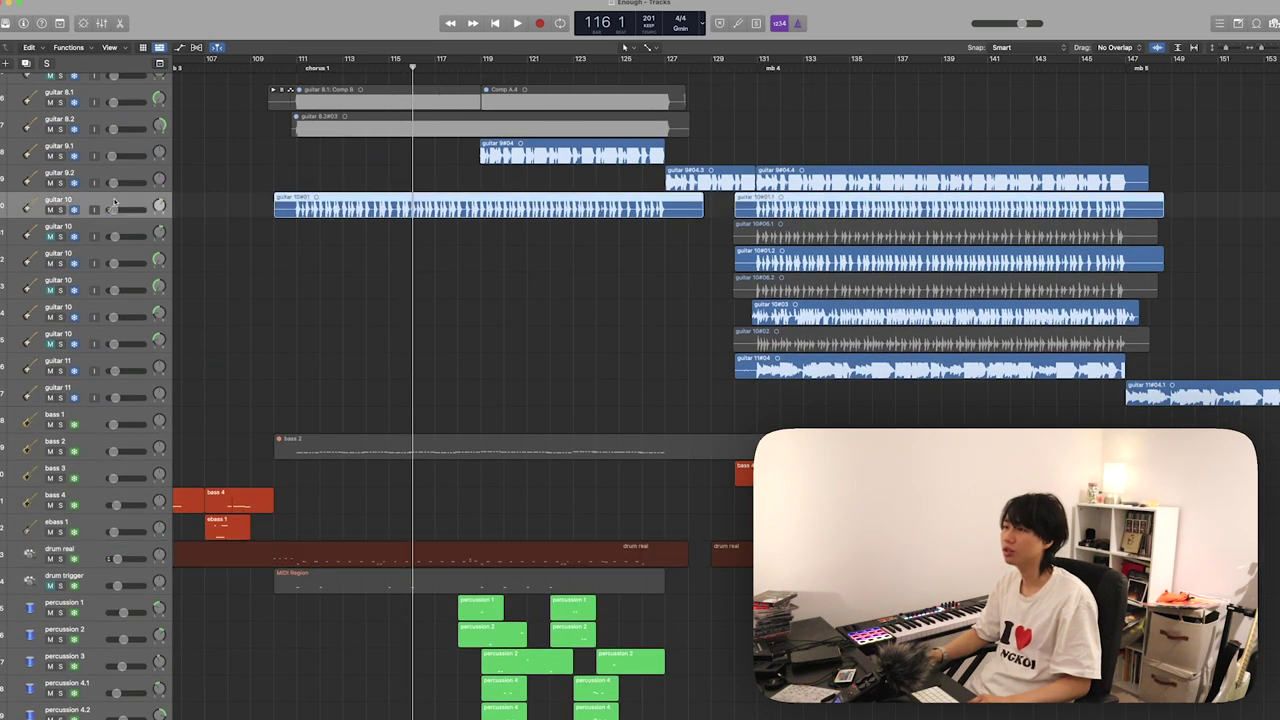
scroll(373, 236, "up", 2)
scroll(395, 250, "down", 12)
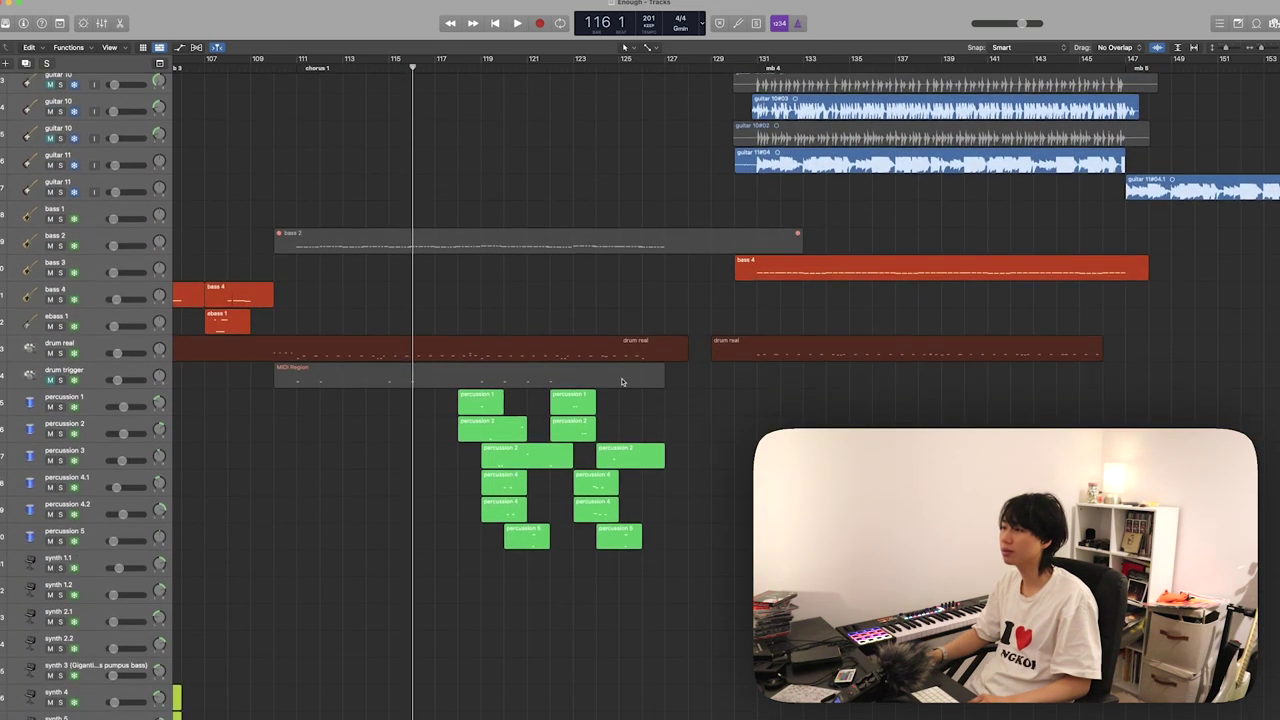
scroll(486, 421, "up", 15)
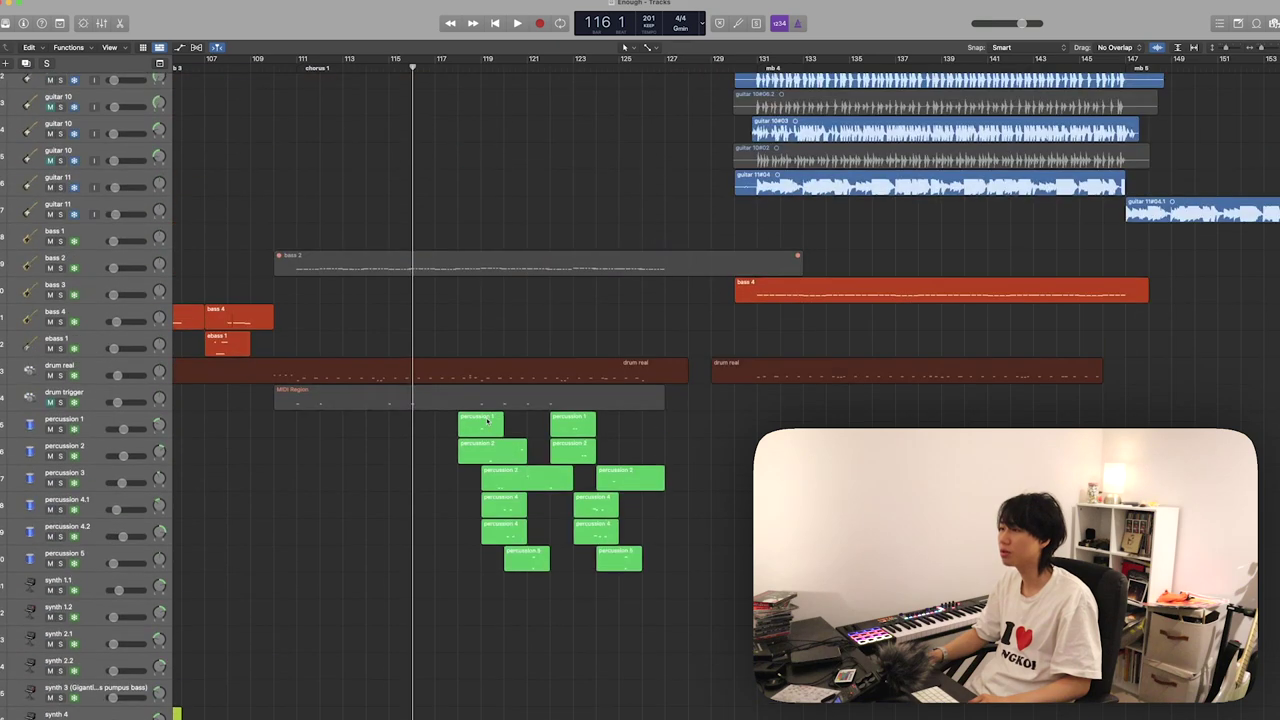
left_click(315, 69)
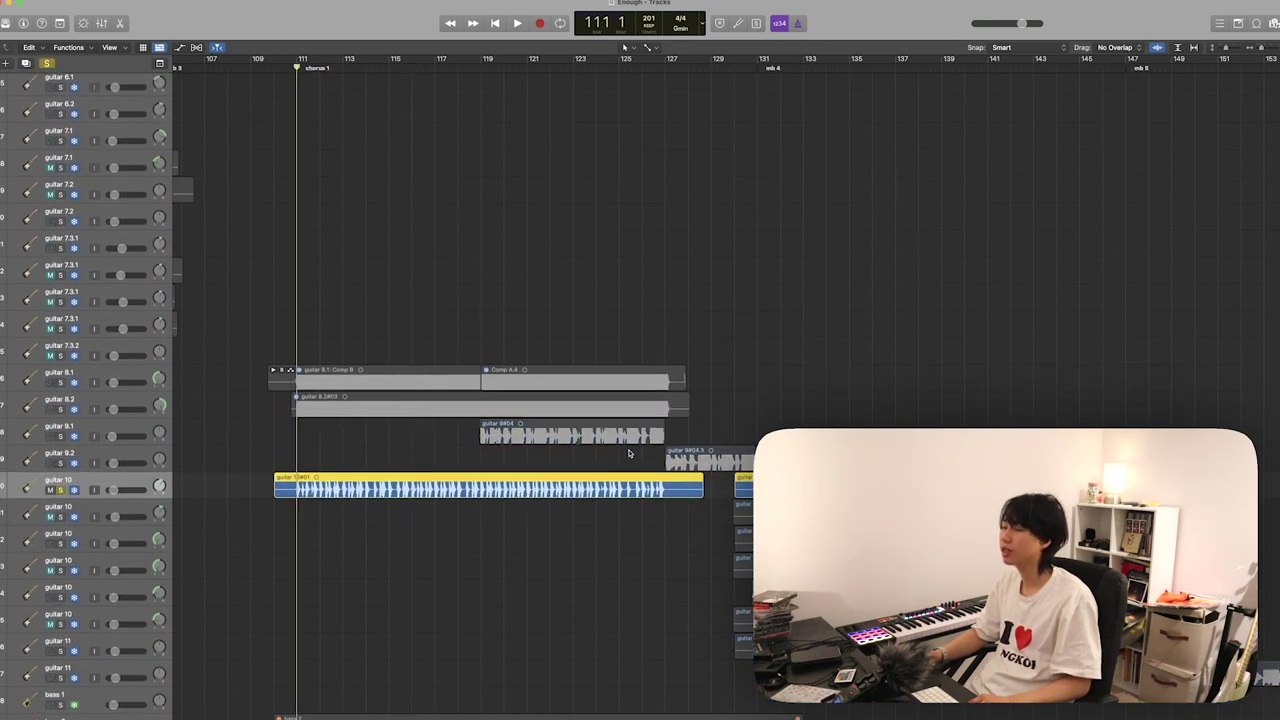
key("space")
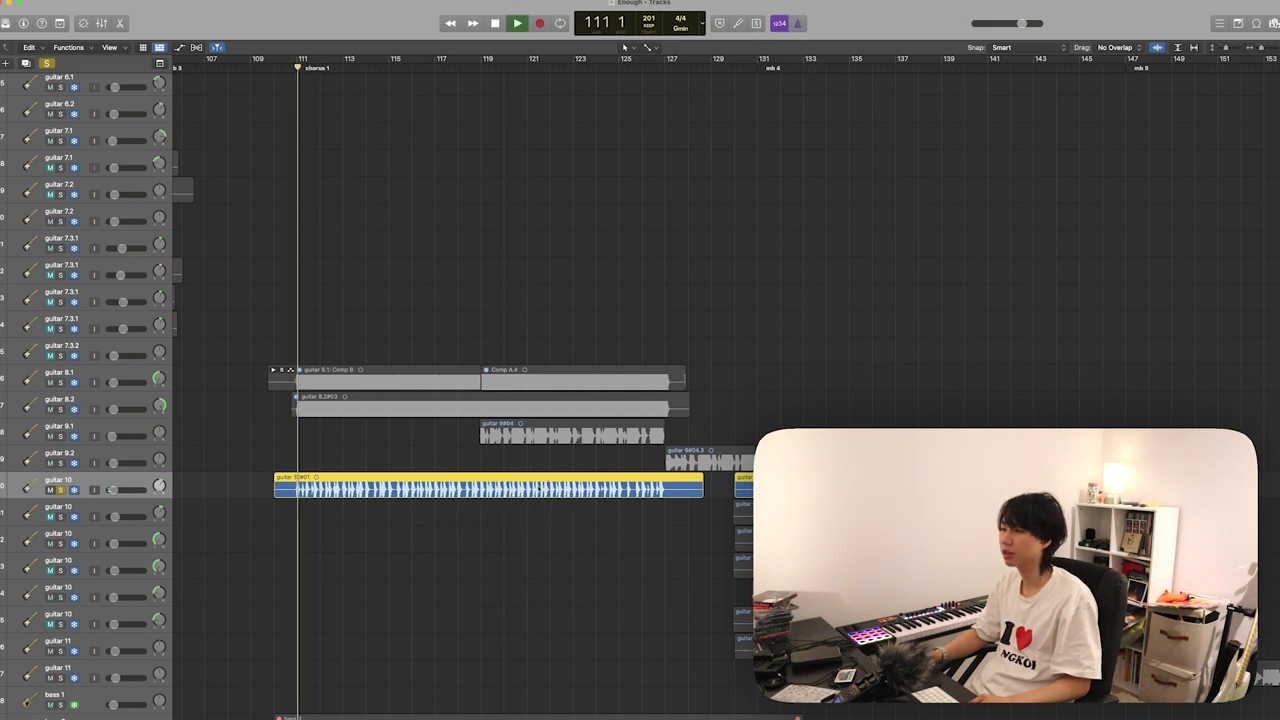
key("ctrl+s")
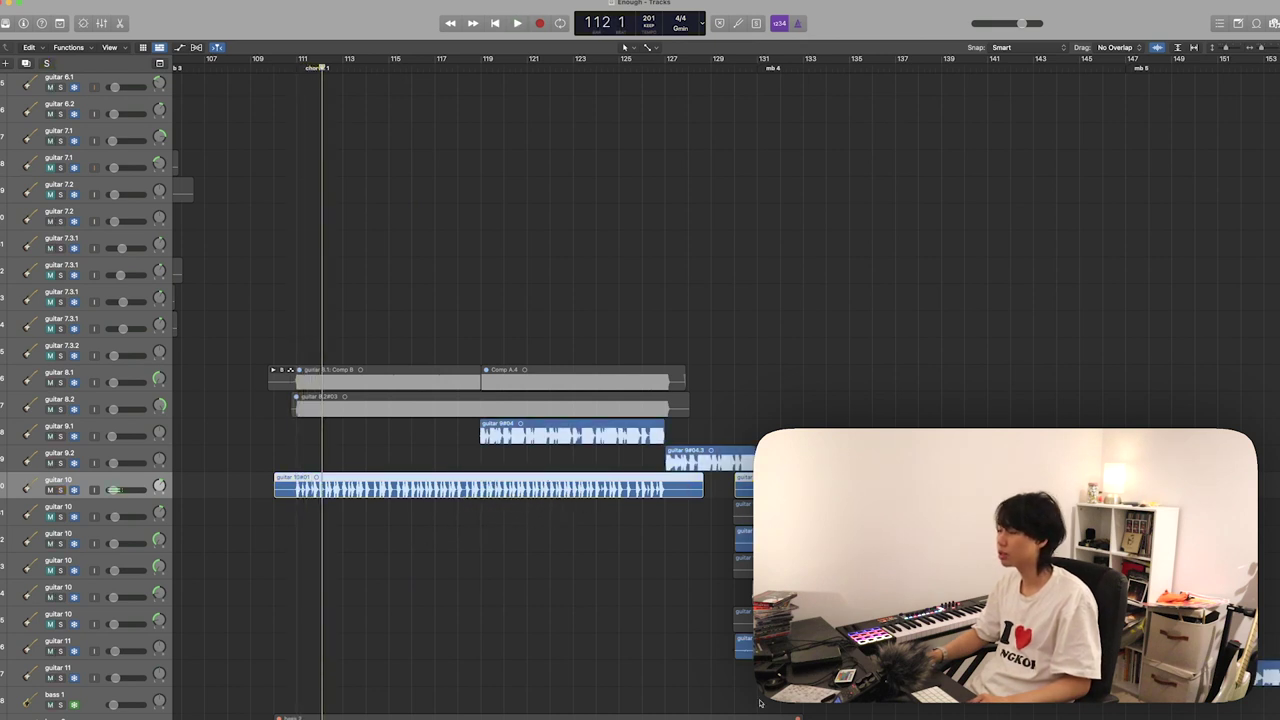
- Select the guitar 9#04 region, play it in solo from bar 119 to bar 121 and clear the solo
scroll(665, 403, "right", 5)
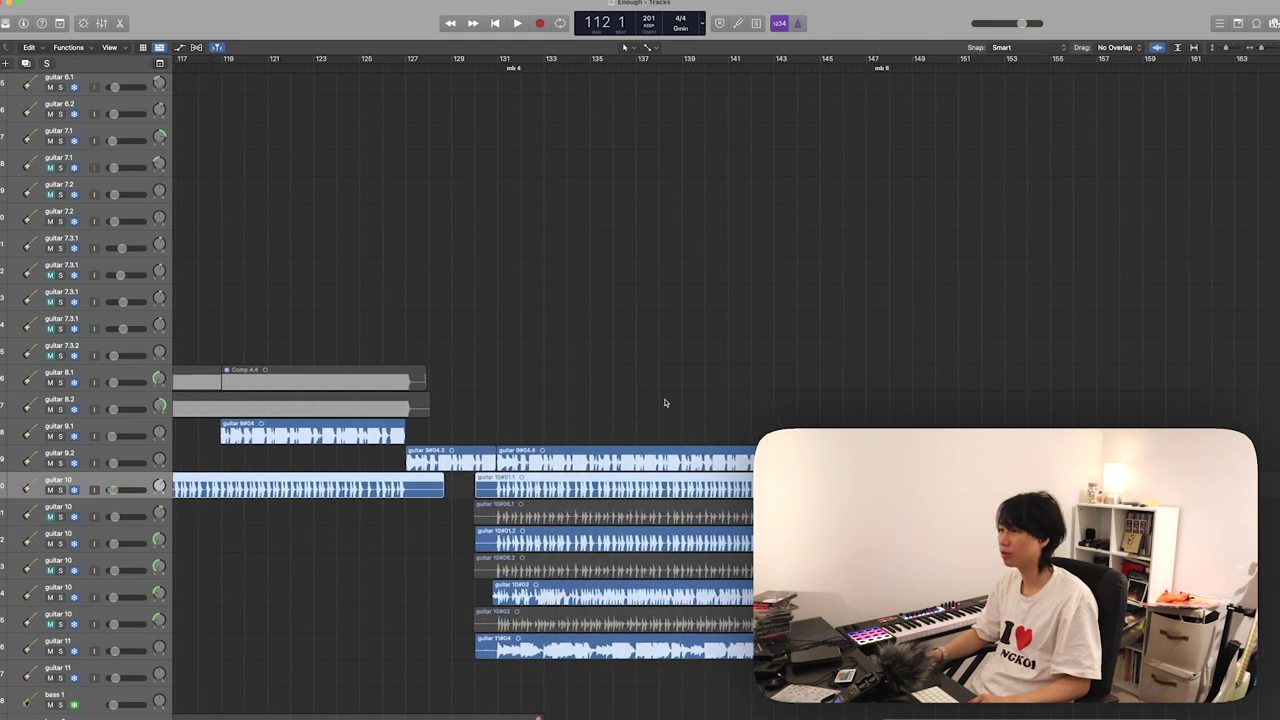
left_click(304, 437)
key("ctrl+s")
key("ctrl+s")
scroll(285, 136, "left", 3)
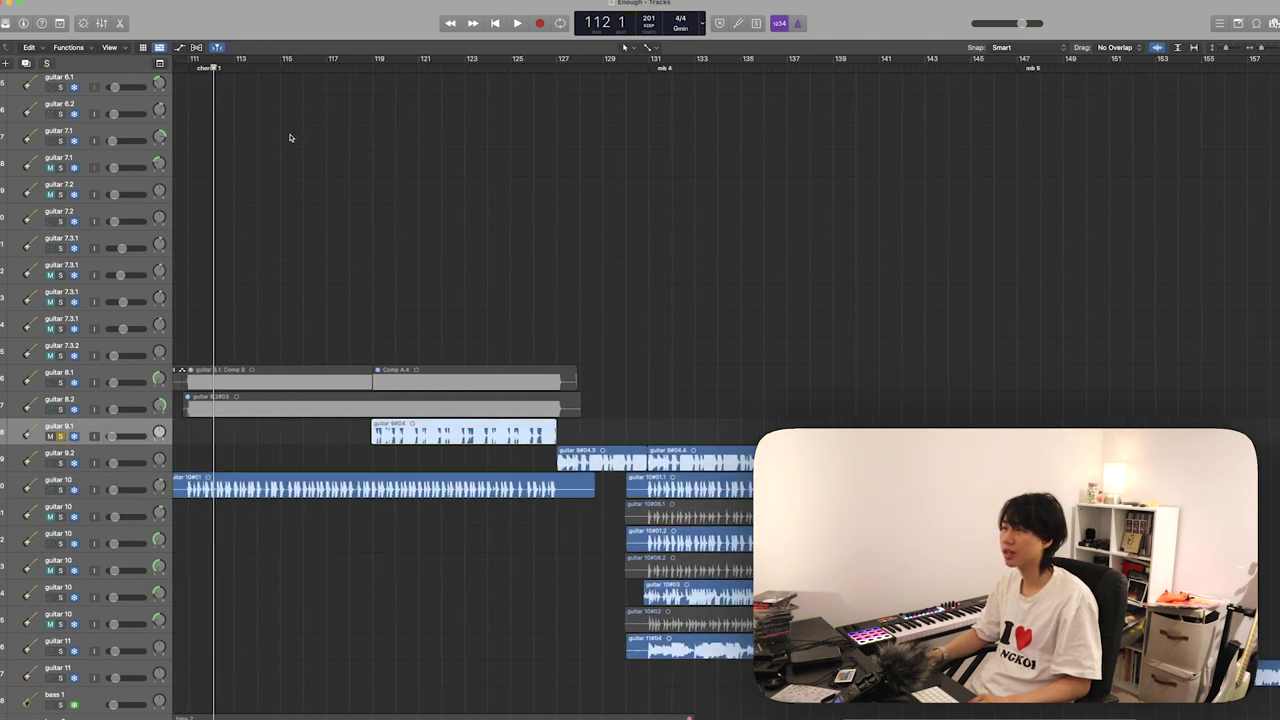
left_click(372, 67)
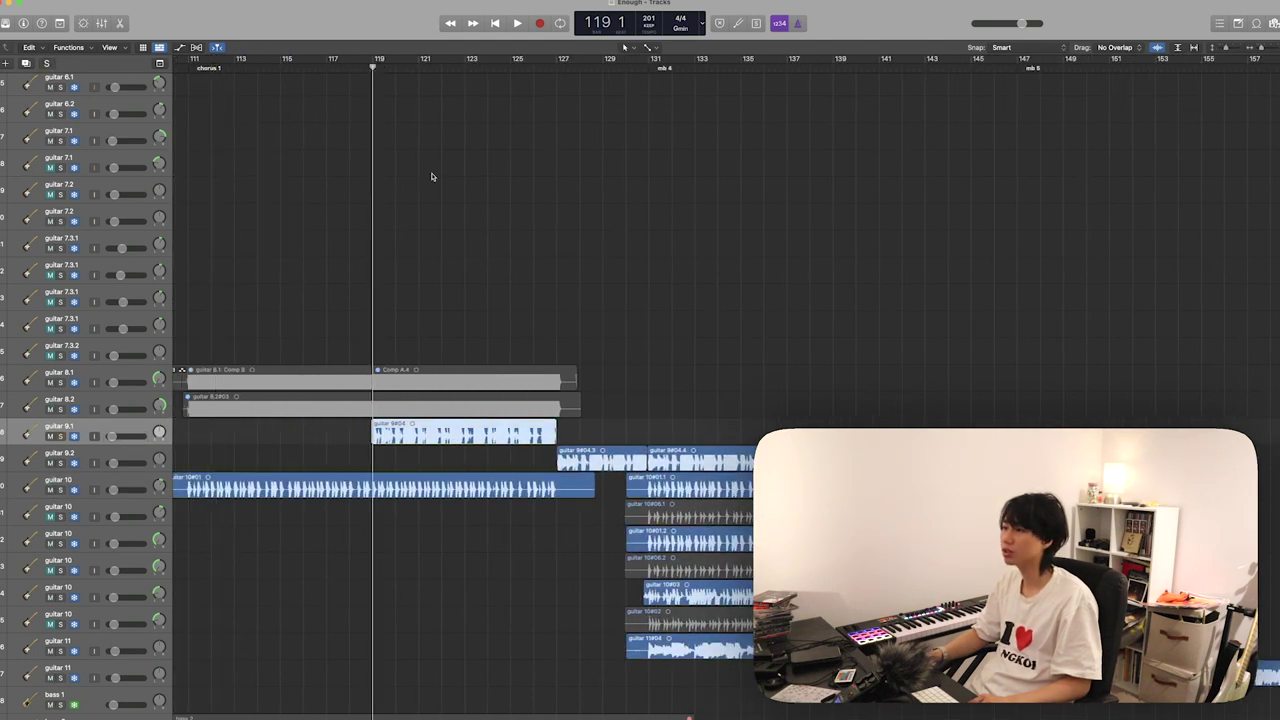
key("space")
key("ctrl+s")
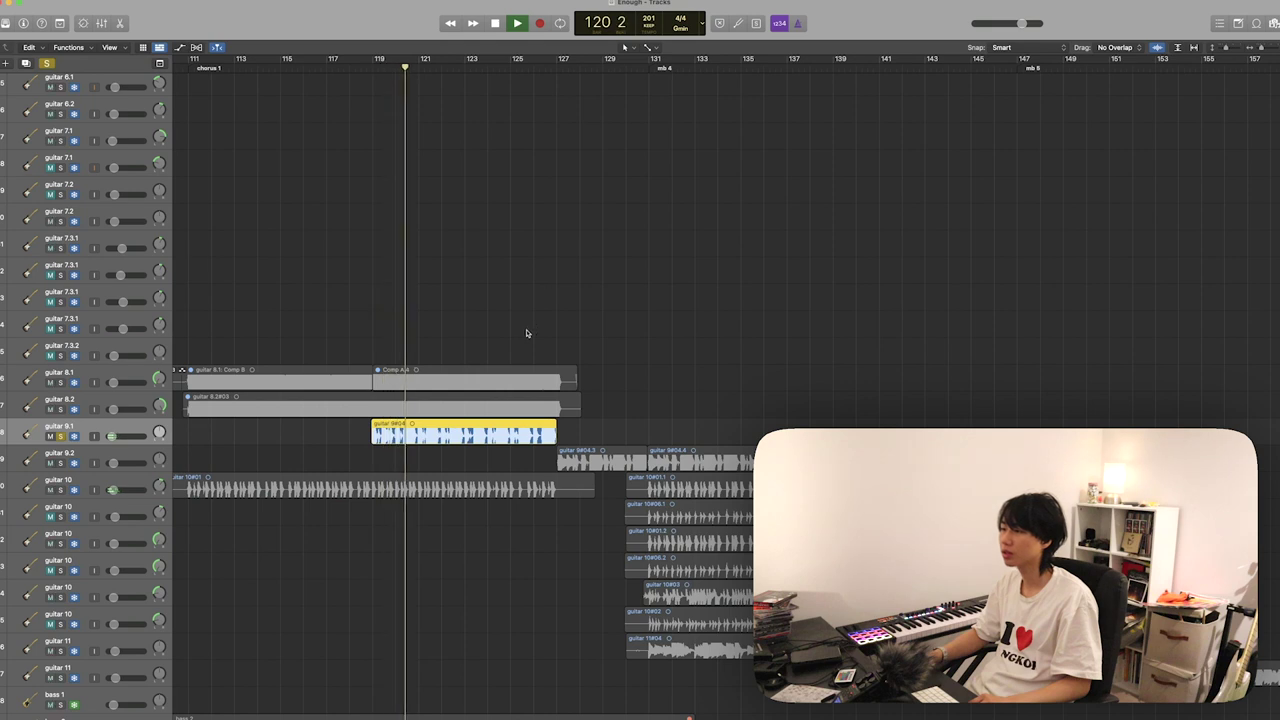
key("ctrl+s")
key("space")
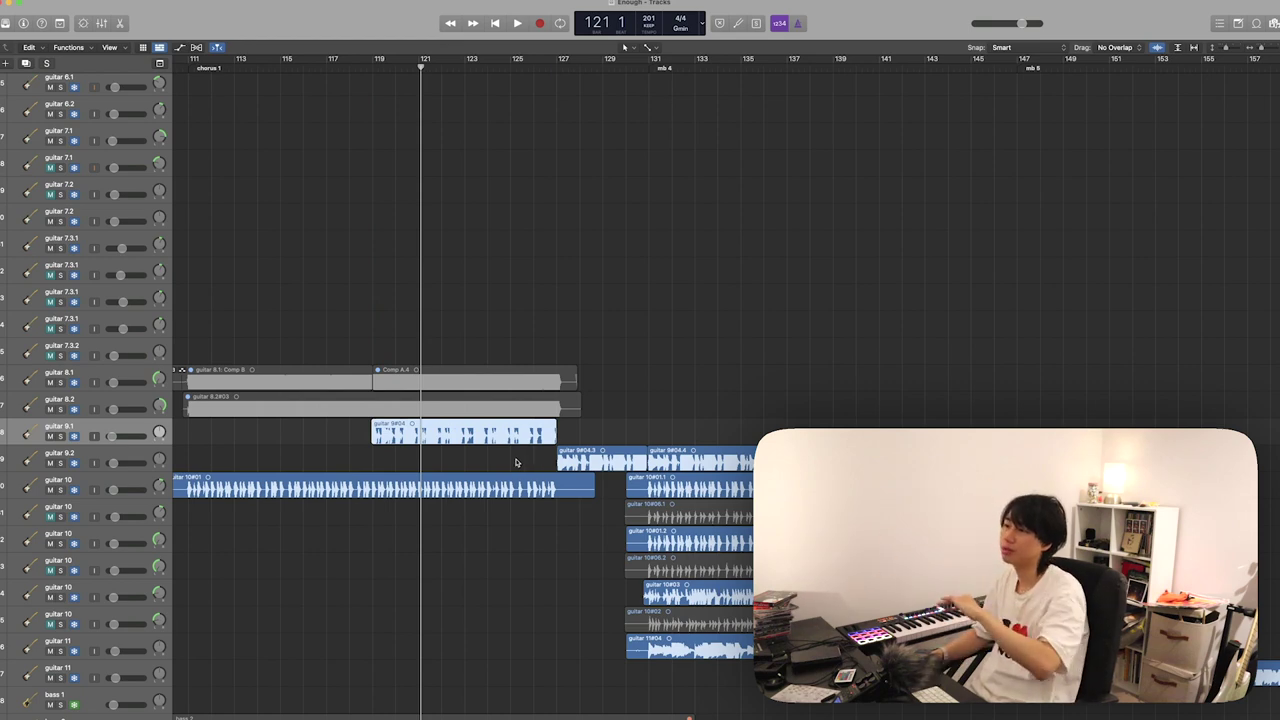
- Replay the guitar 9#04 region in solo from bar 119 to bar 124 and clear the solo
scroll(516, 462, "down", 3)
scroll(516, 462, "left", 8)
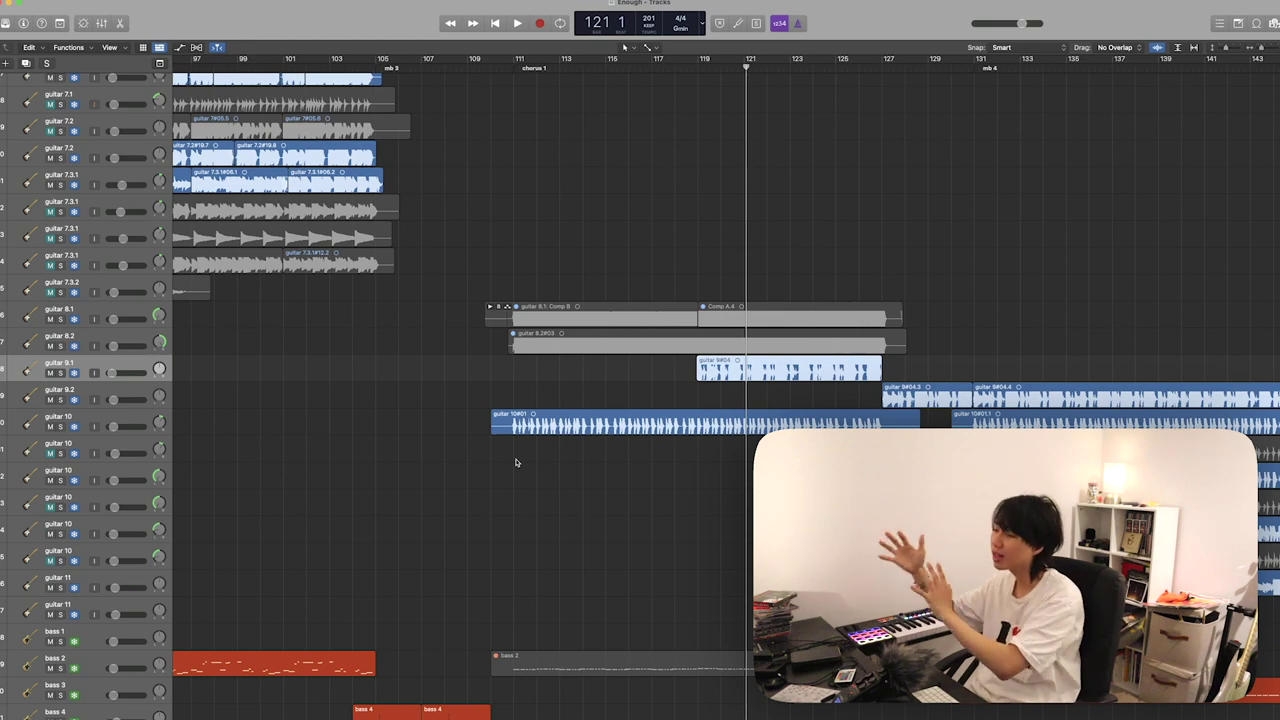
scroll(516, 462, "right", 1)
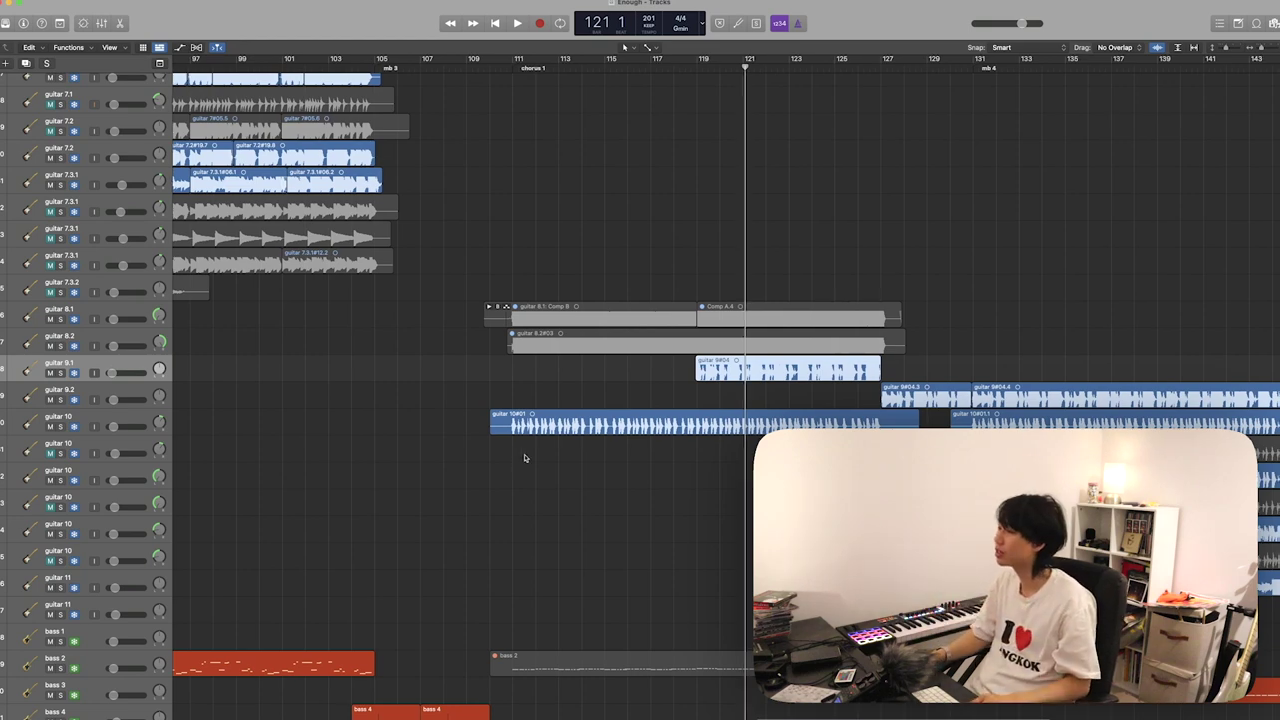
key("ctrl+s")
key("shift+space")
scroll(589, 188, "down", 5)
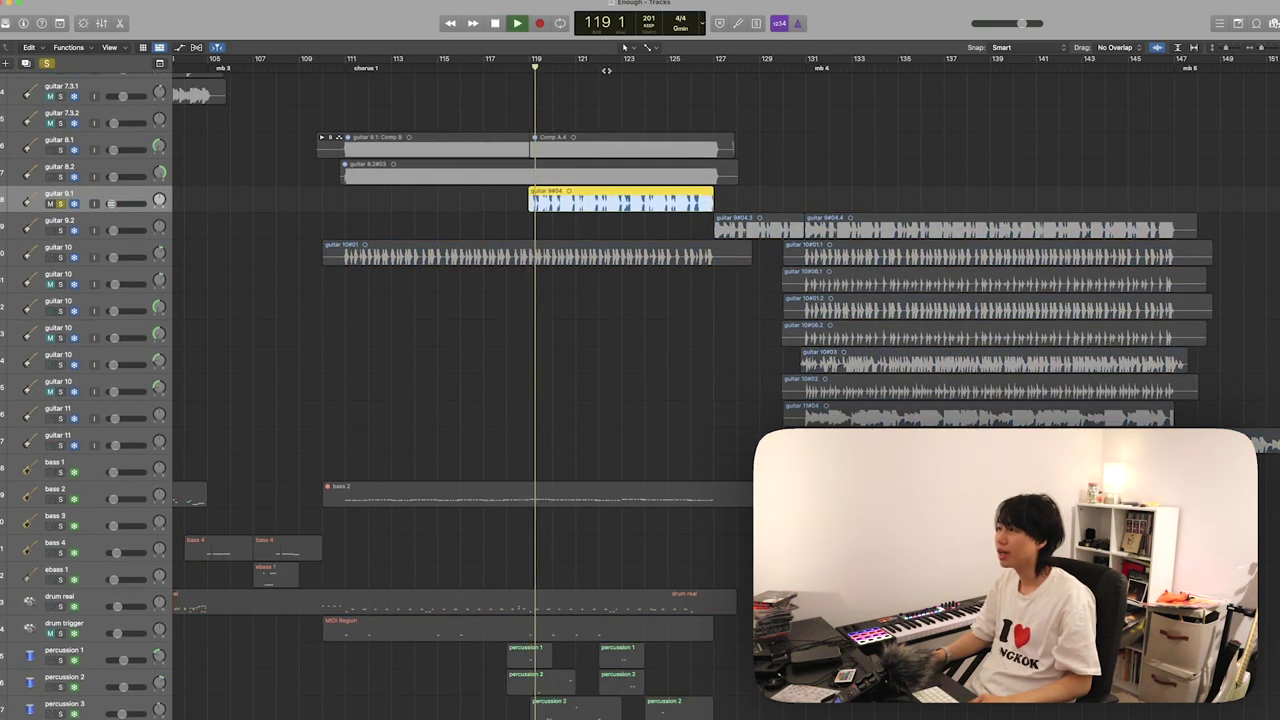
scroll(674, 174, "right", 2)
scroll(674, 174, "right", 5)
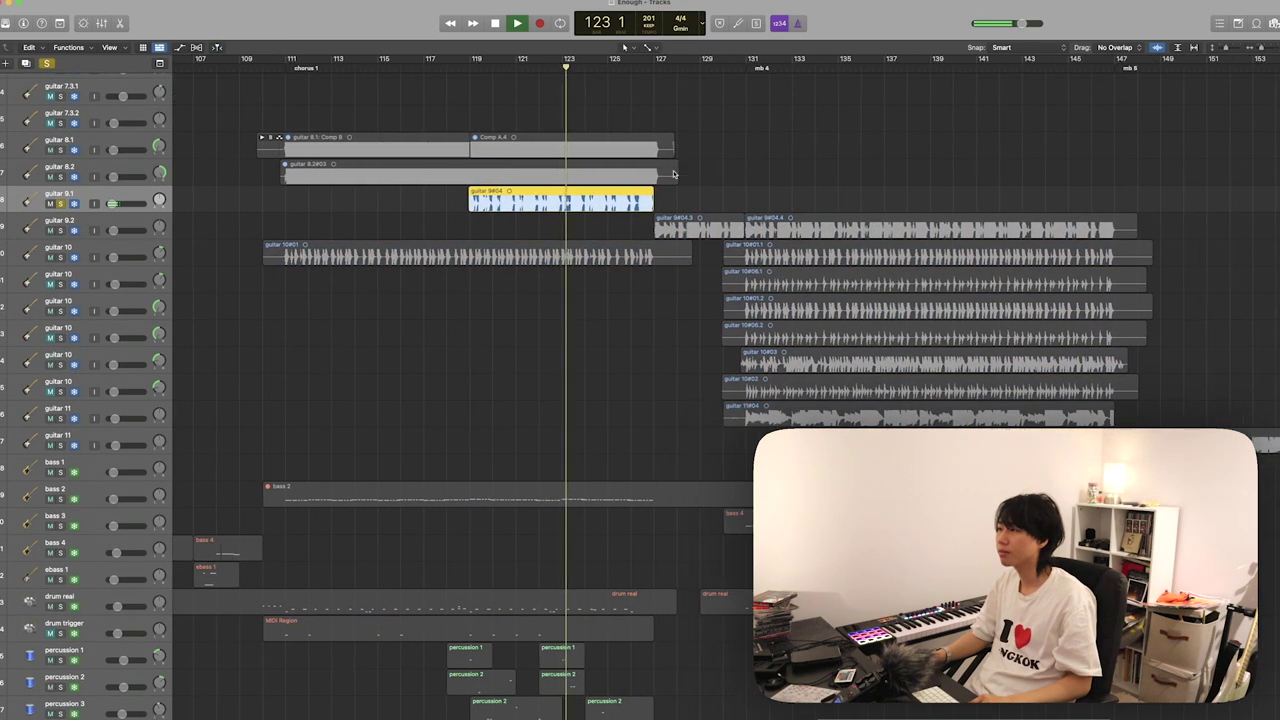
key("space")
key("ctrl+s")
- Select the tracks from percussion 1 through percussion 5 and play their chorus 1 regions in solo
scroll(673, 174, "down", 10)
scroll(673, 174, "left", 4)
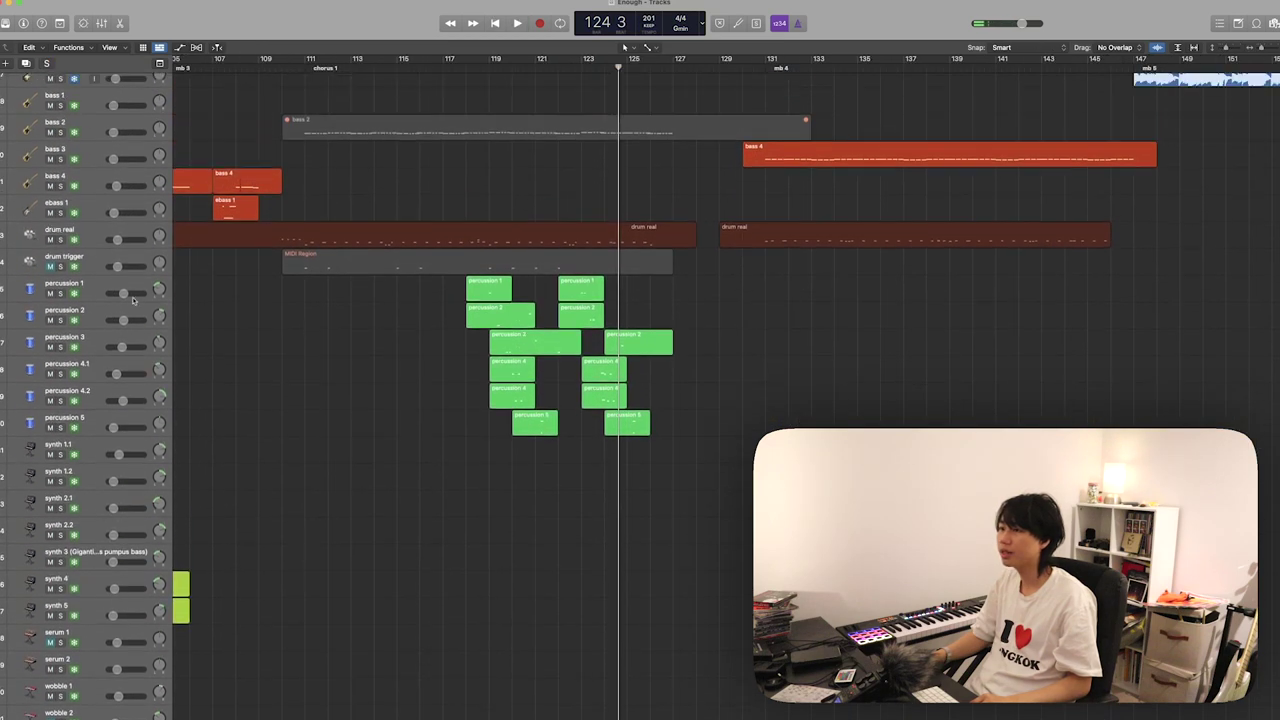
left_click(100, 289)
left_click(97, 421, "shift")
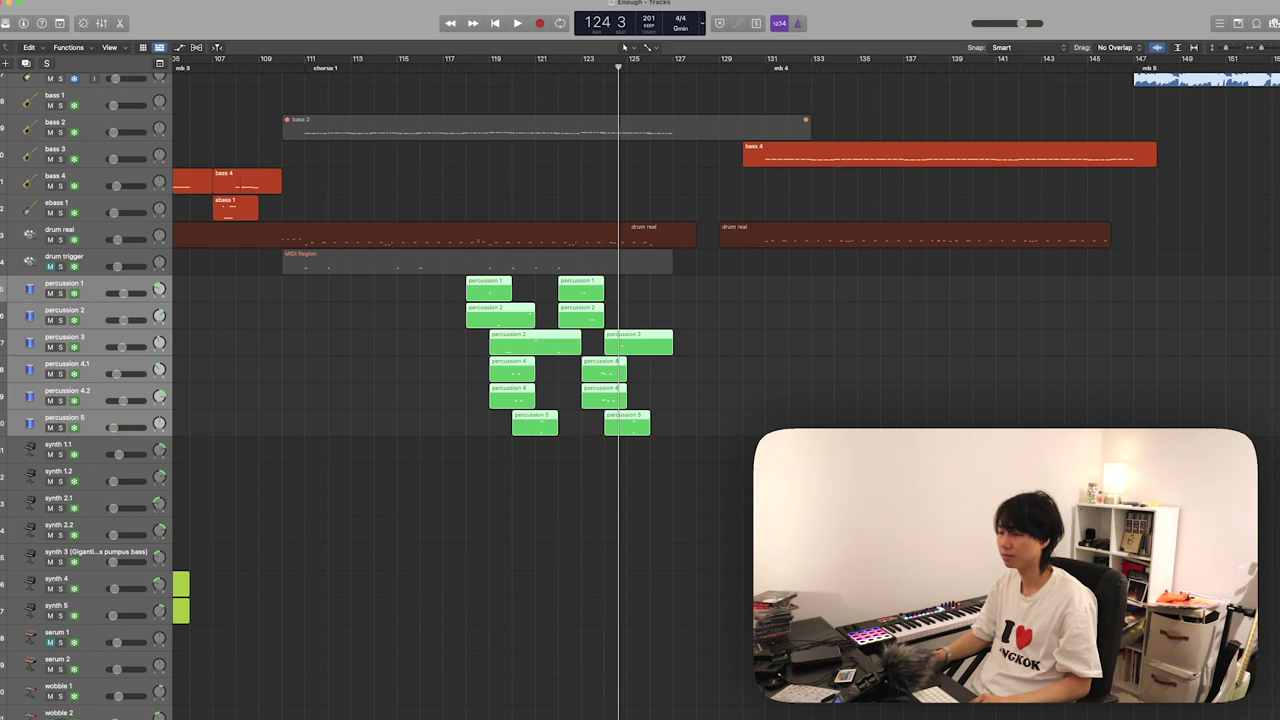
scroll(551, 476, "up", 2)
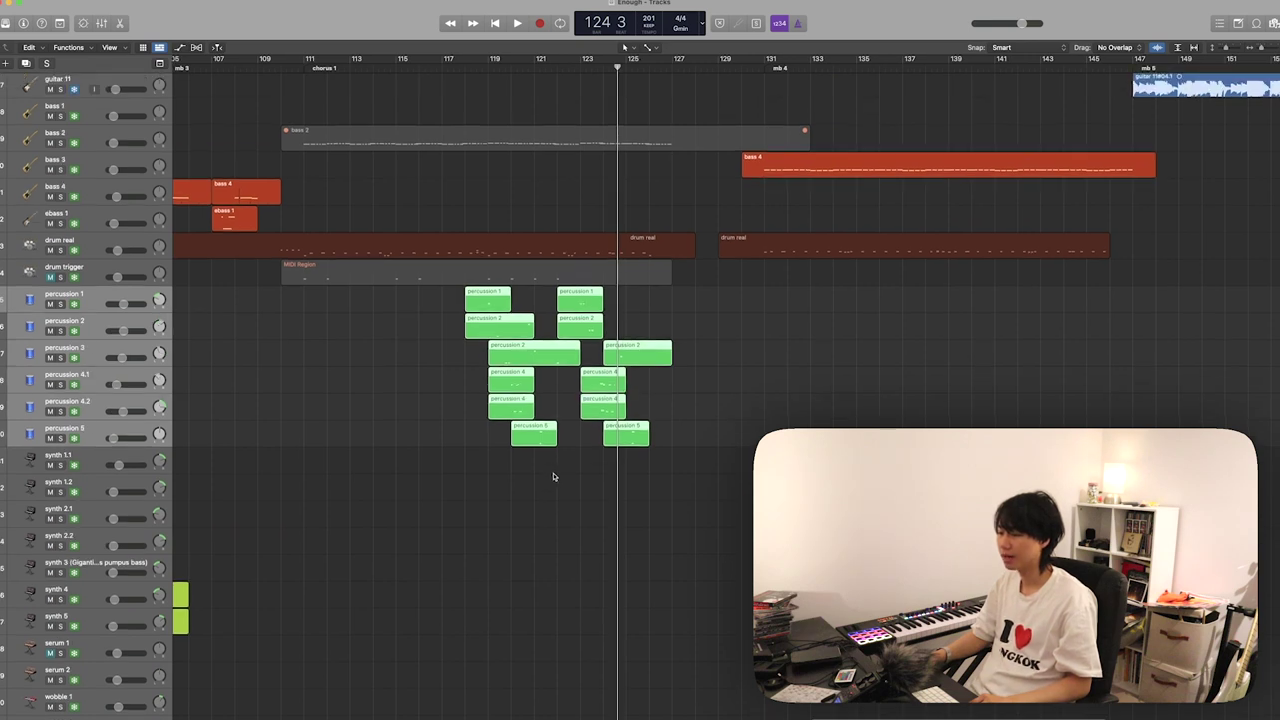
scroll(552, 476, "right", 2)
left_click_drag(678, 322, 473, 442)
left_click(474, 69)
key("ctrl+s")
key("space")
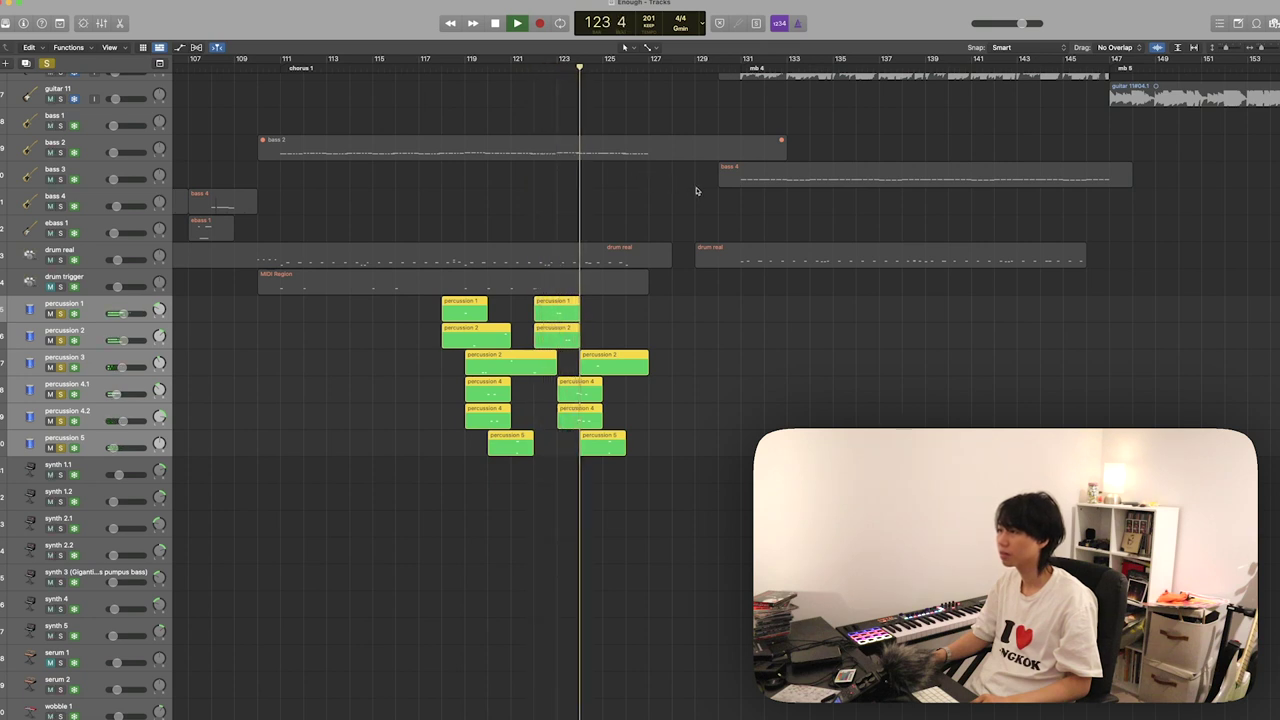
- Replay the soloed percussion tracks from bar 119 to bar 126 and clear the solo
key("space")
left_click(466, 69)
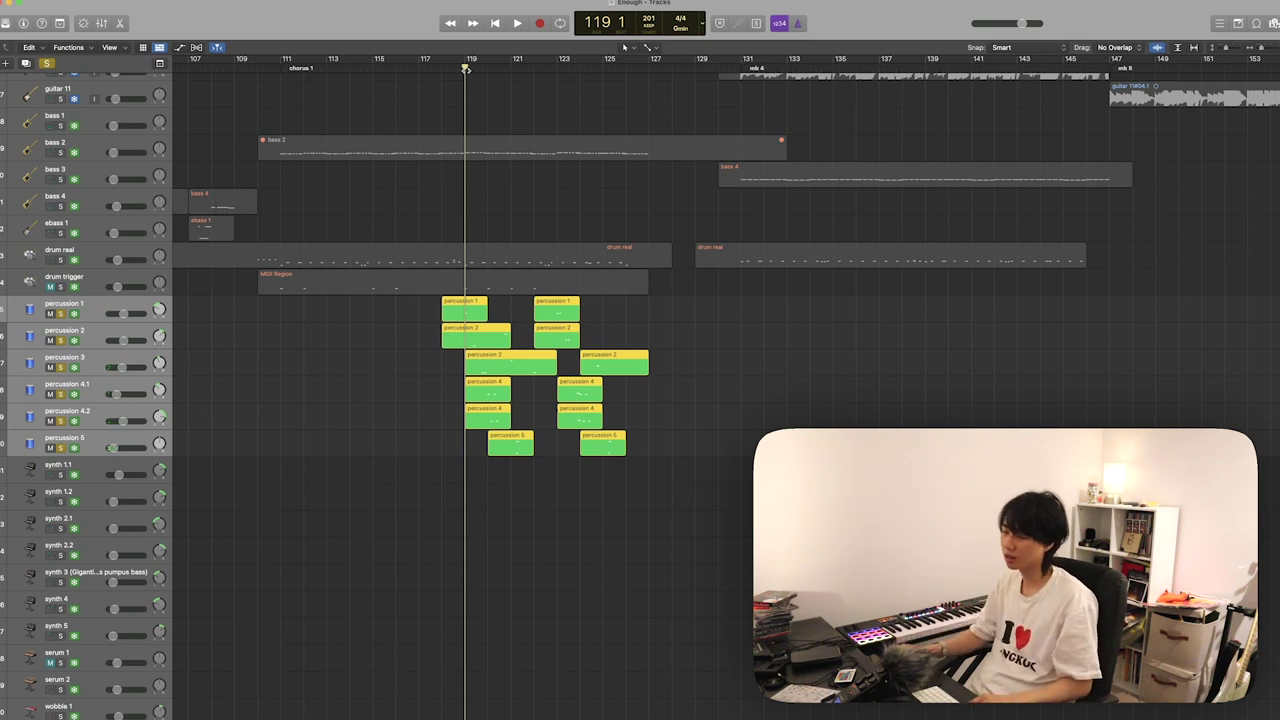
key("space")
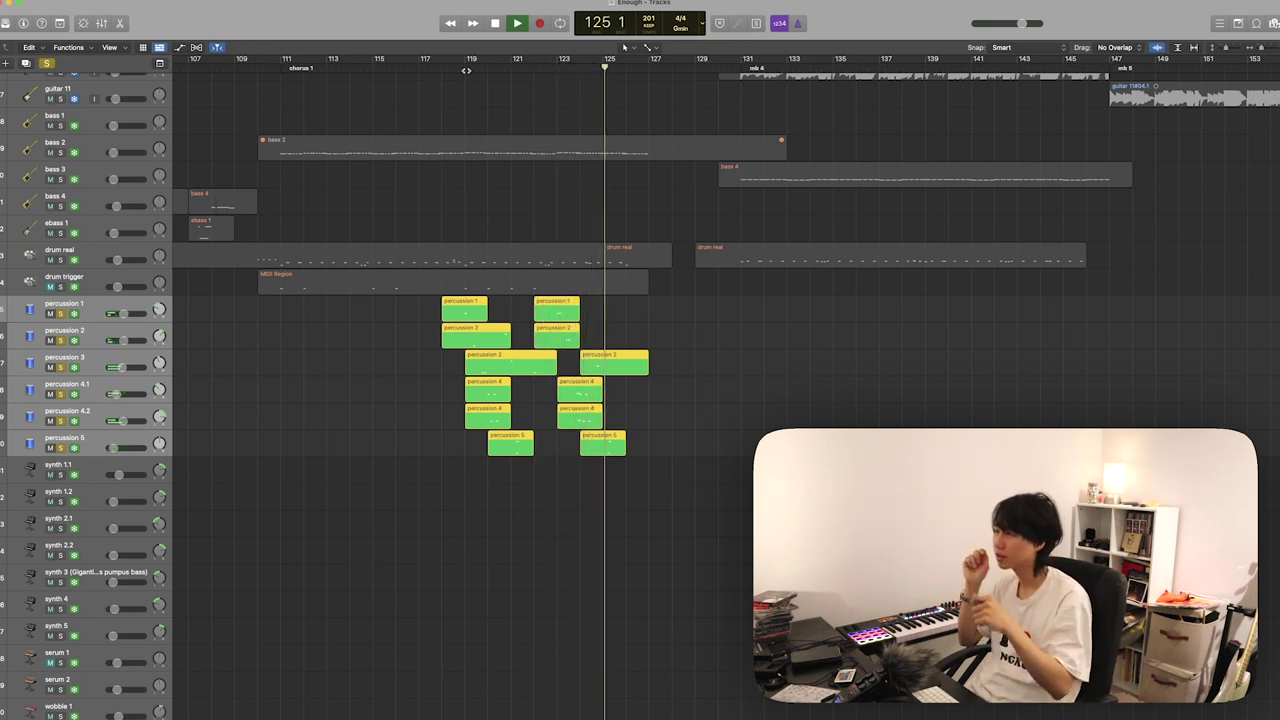
key("space")
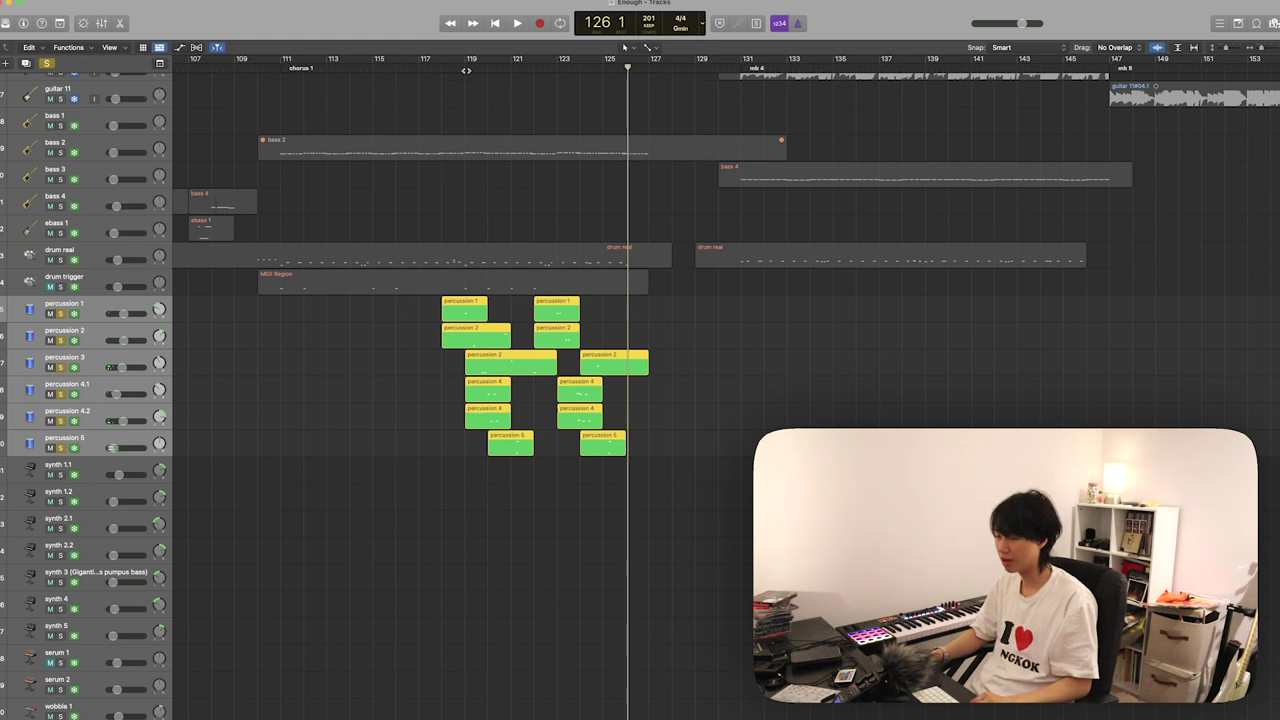
key("shift+i")
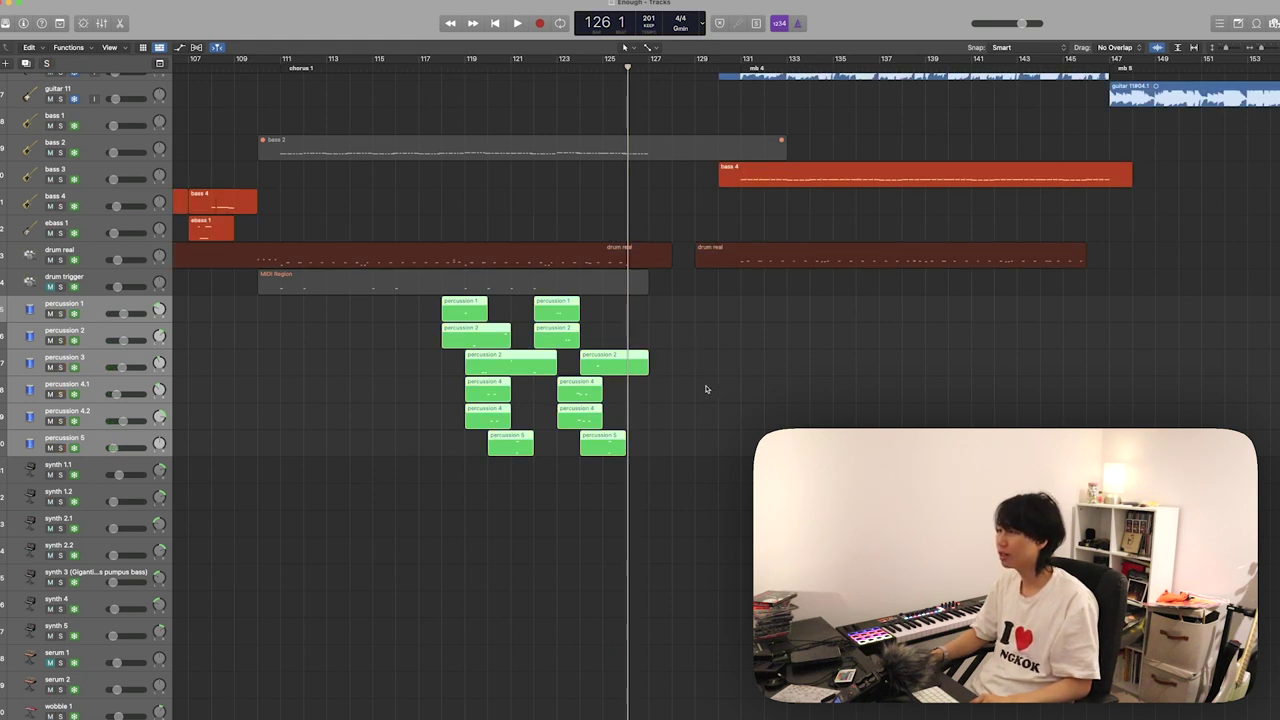
- Select the chorus 1 region on the wobble 7.2 (Bobstep bass) track
scroll(587, 338, "down", 15)
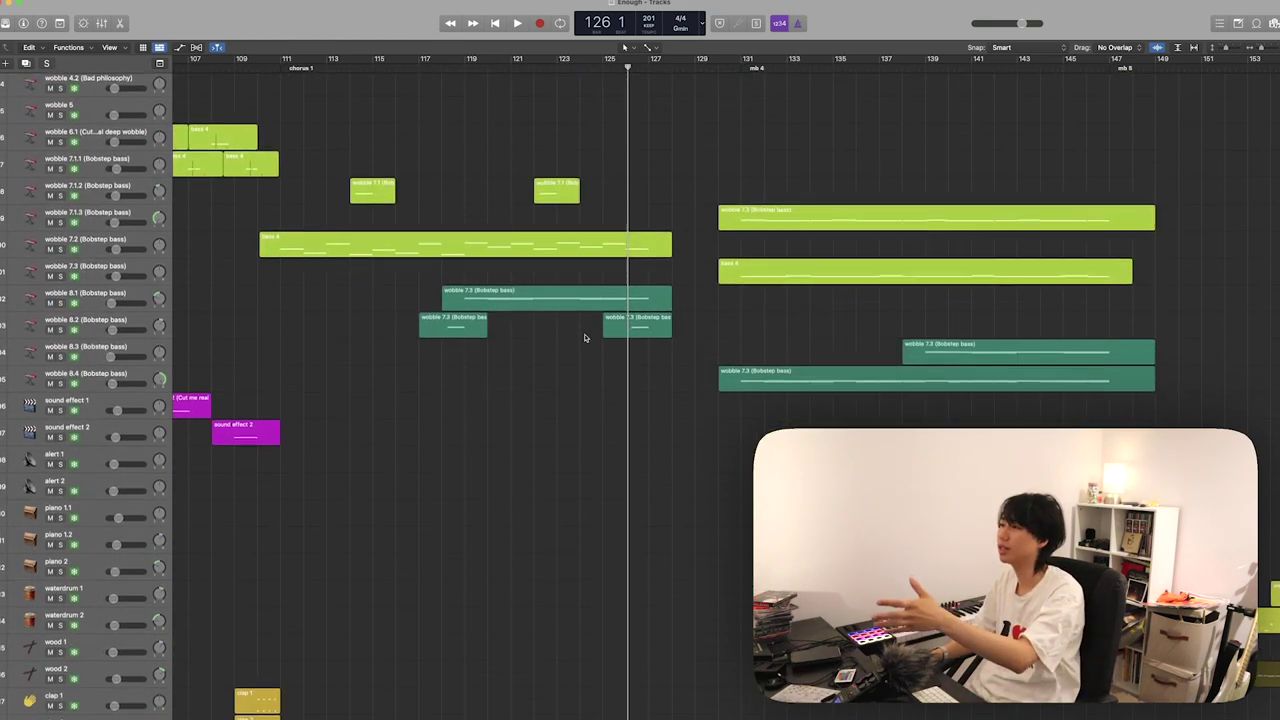
left_click(449, 296)
scroll(543, 314, "down", 3)
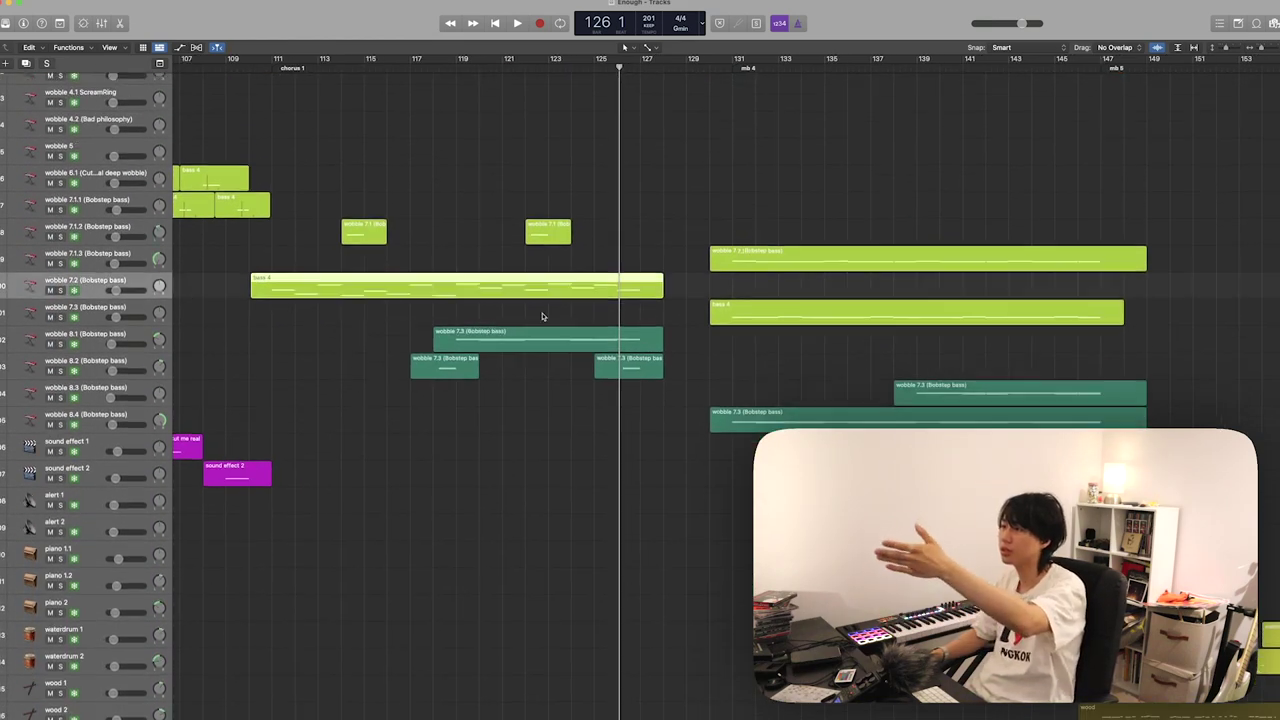
- Review how the vocal, percussion, guitar and wobble bass regions are arranged across chorus 1
scroll(560, 393, "down", 20)
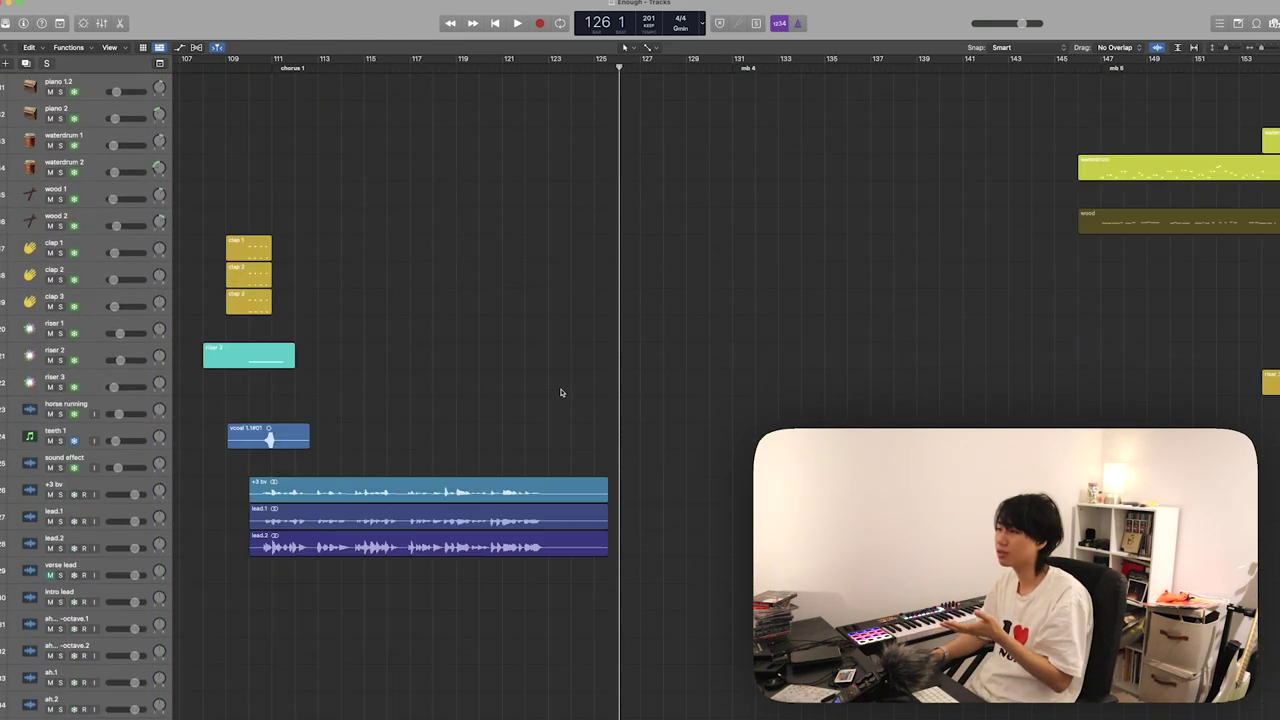
scroll(428, 537, "up", 20)
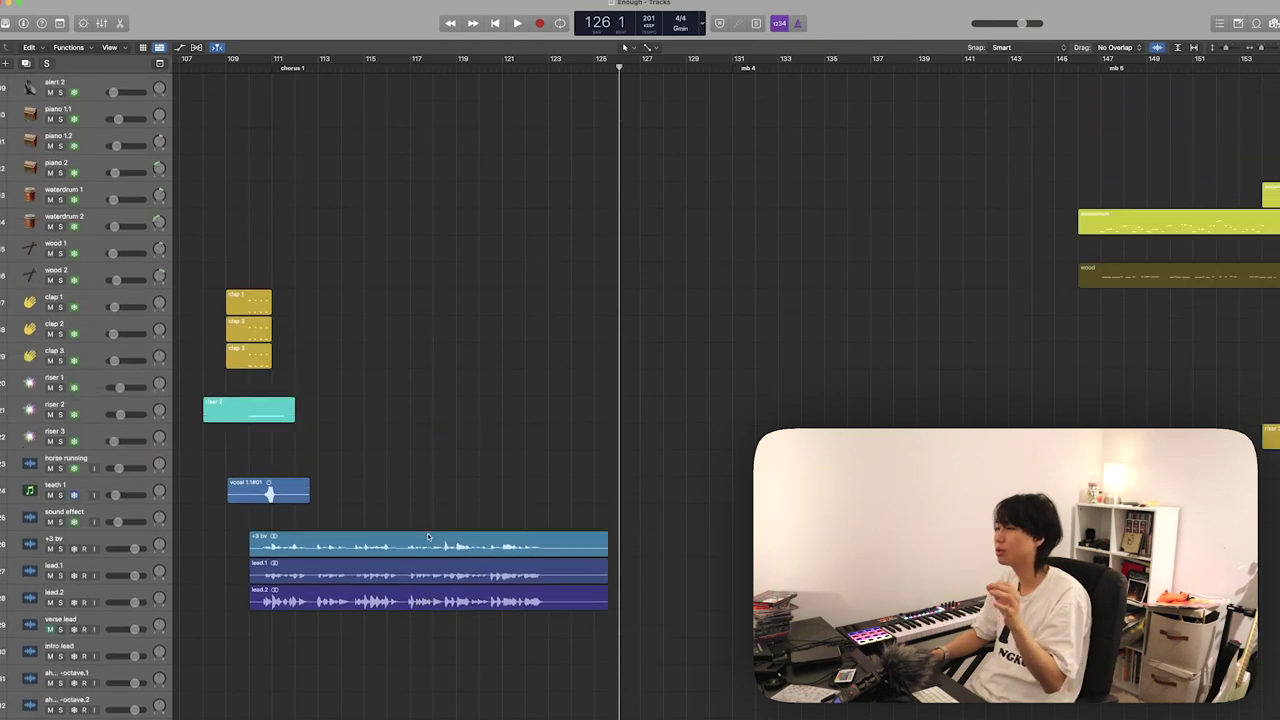
scroll(428, 537, "up", 15)
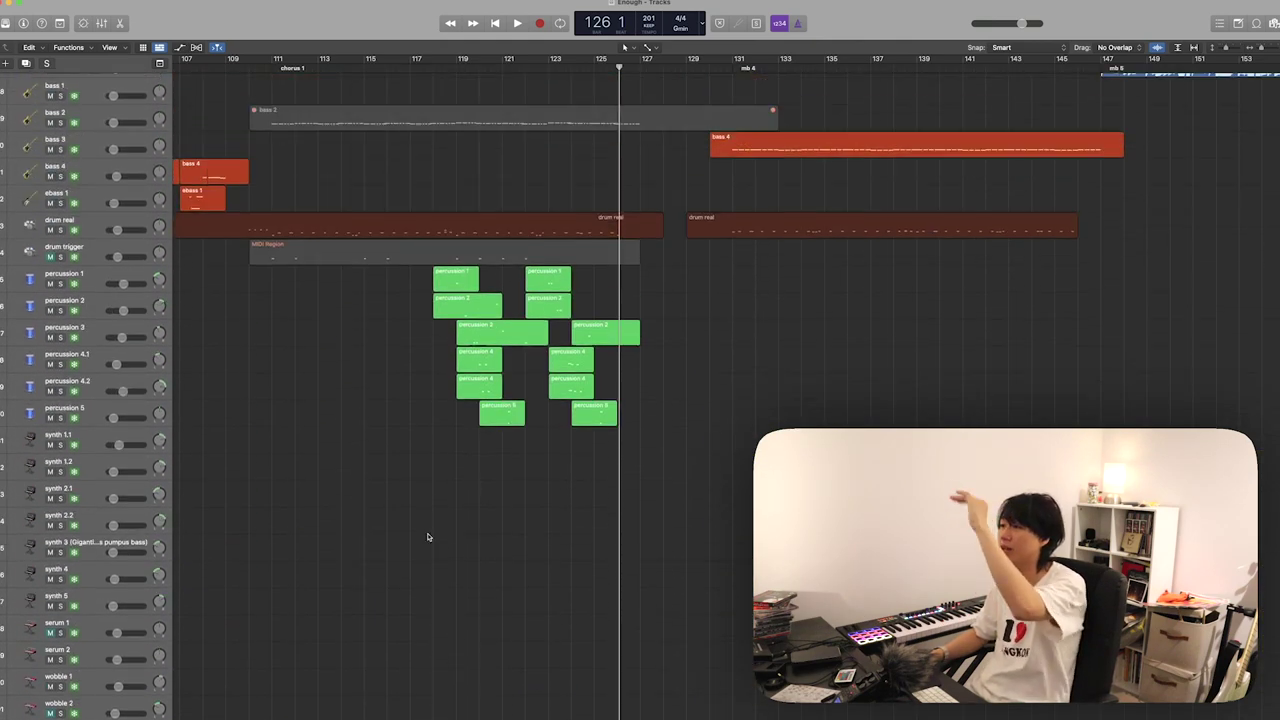
scroll(428, 537, "up", 2)
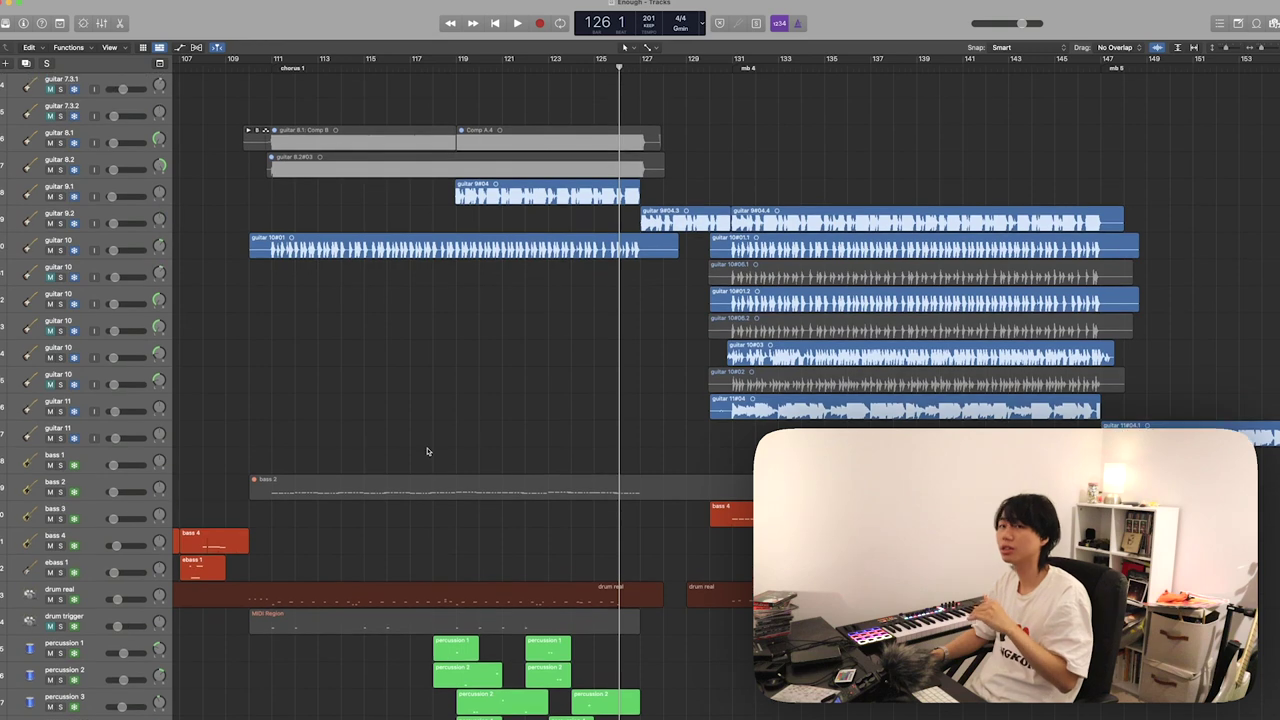
scroll(365, 255, "up", 2)
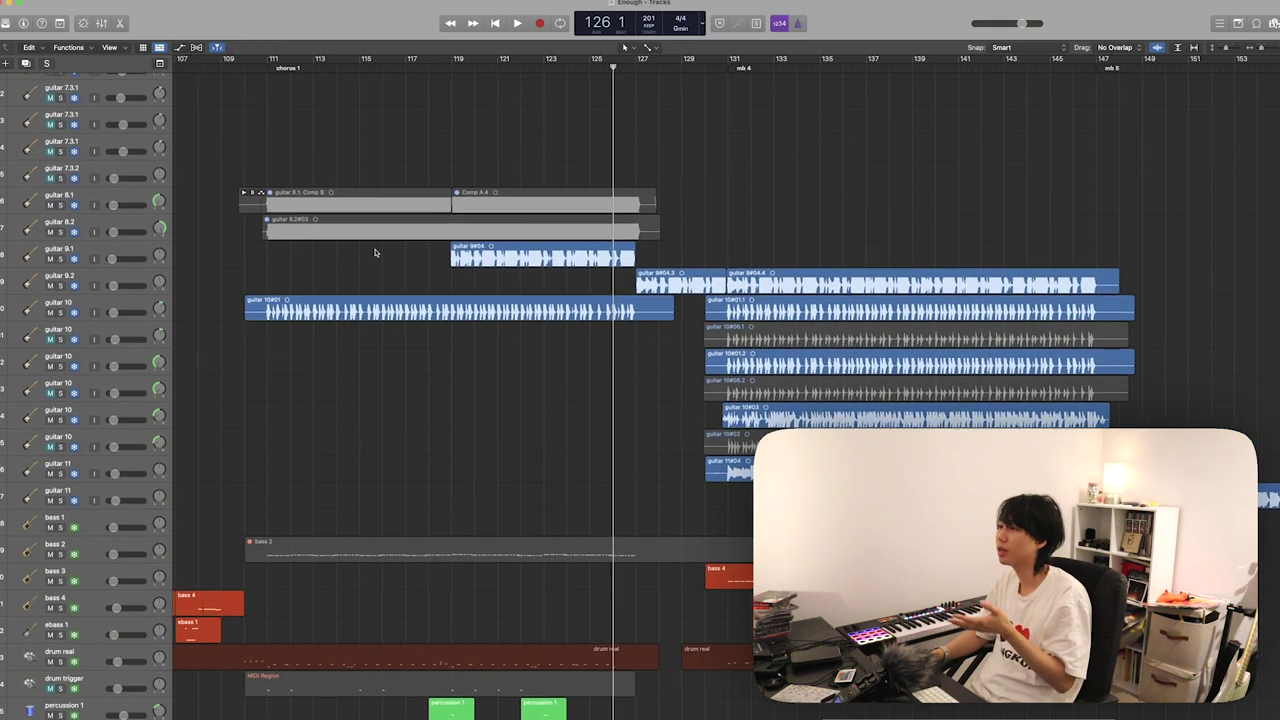
scroll(450, 260, "down", 20)
scroll(536, 265, "down", 20)
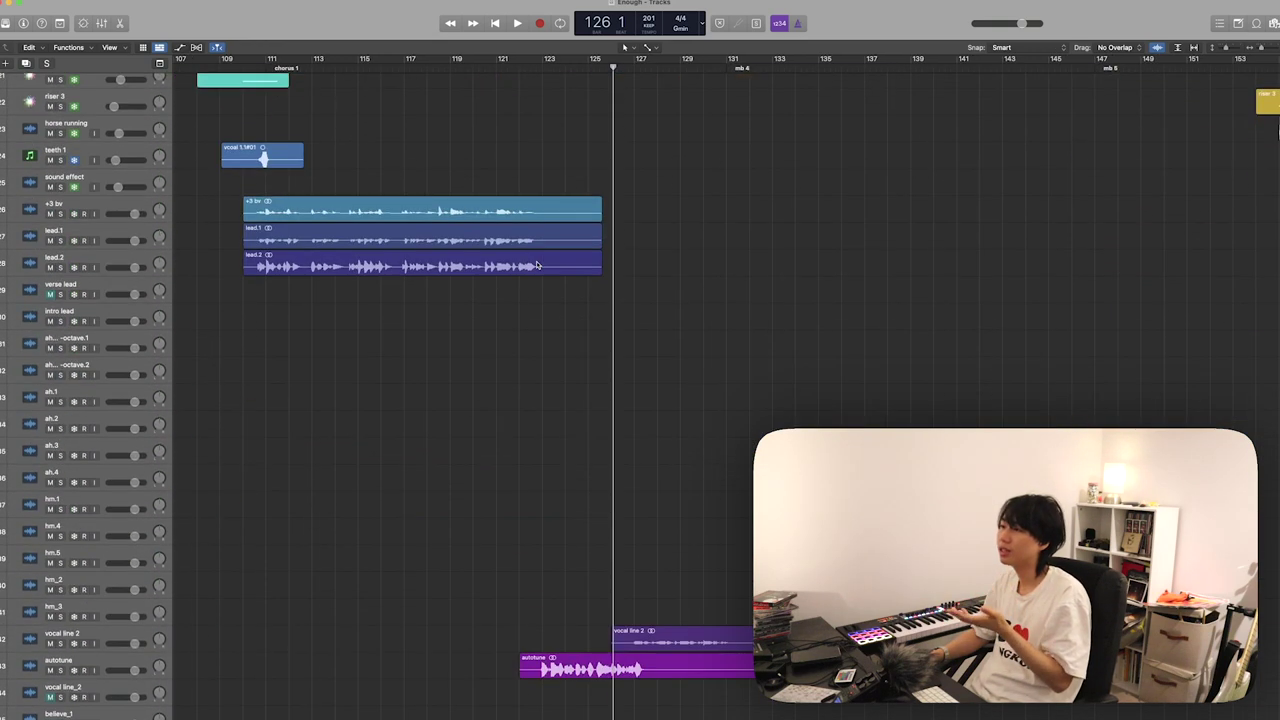
scroll(536, 265, "up", 15)
scroll(536, 265, "up", 15)
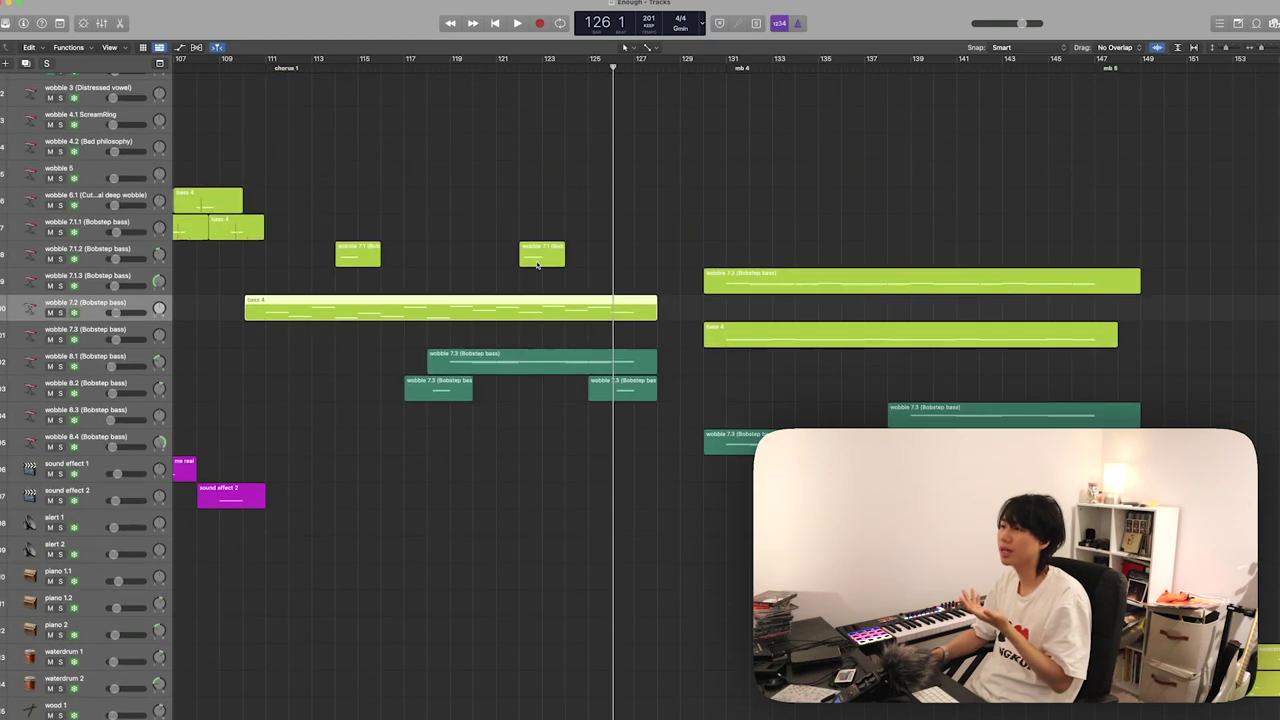
scroll(359, 497, "right", 1)
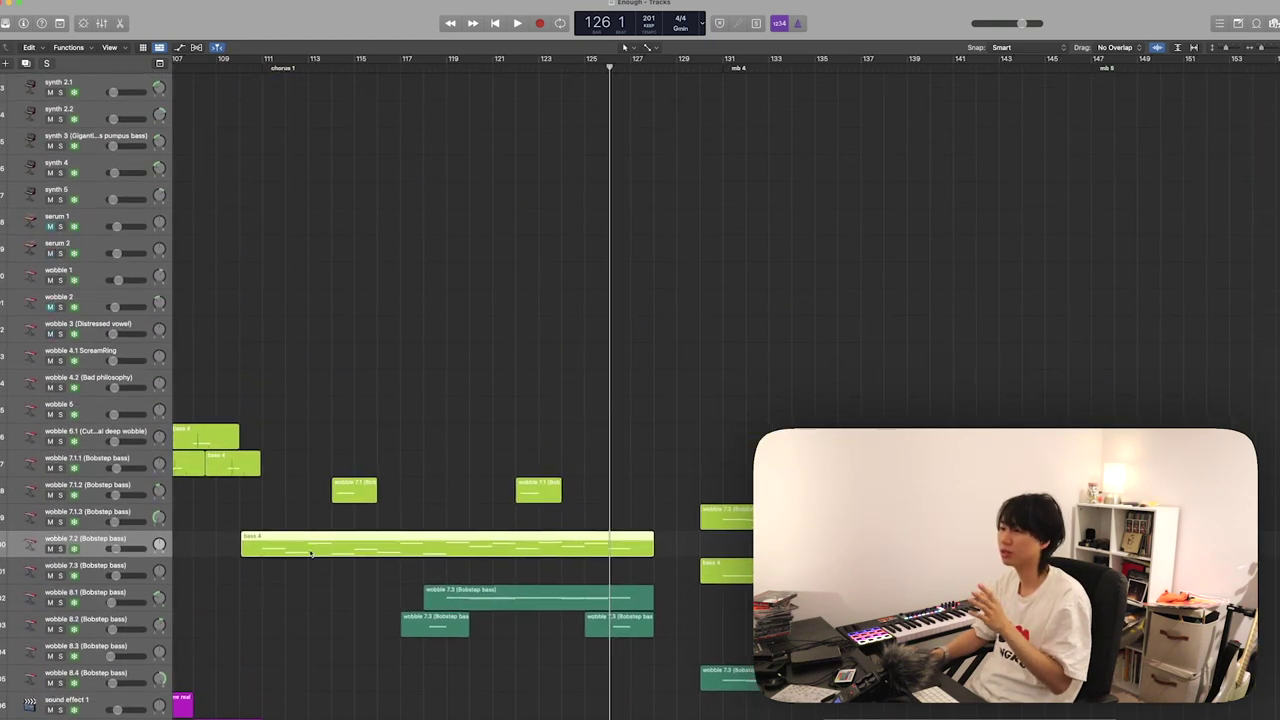
- Select the chorus 1 regions on the percussion 1 through percussion 5 tracks and play them in solo up to bar 125
scroll(352, 612, "down", 15)
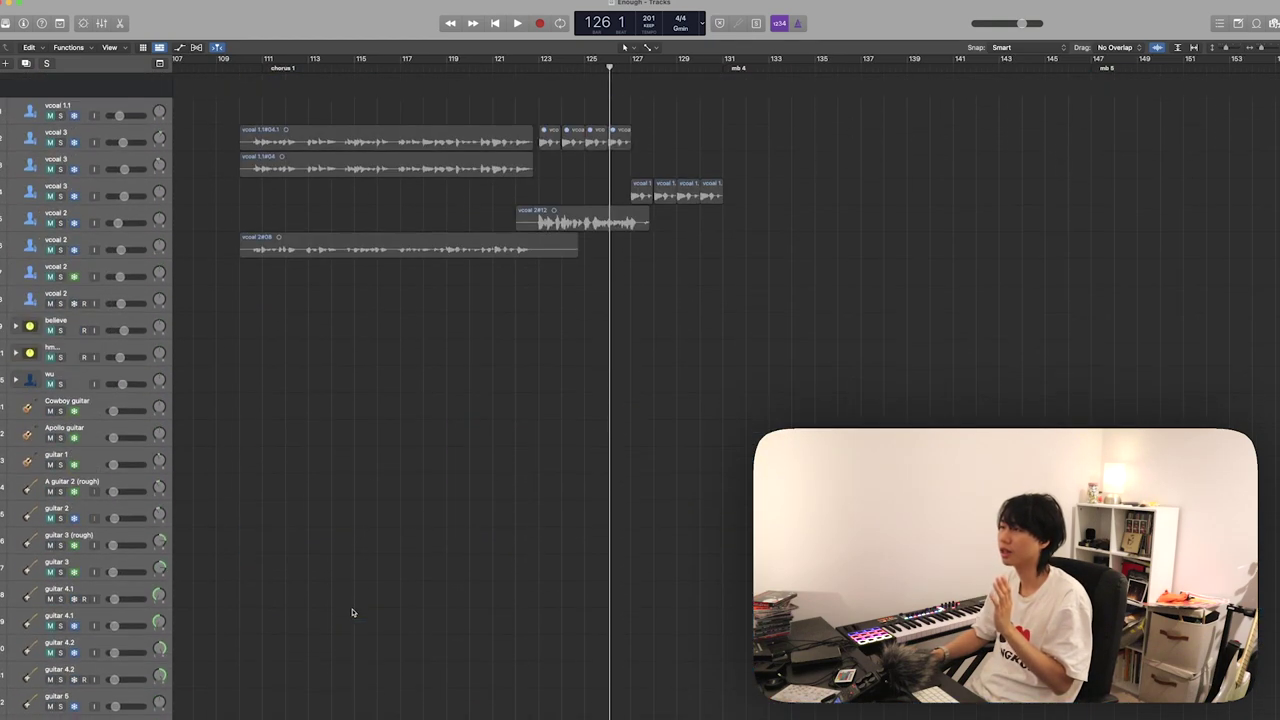
scroll(352, 612, "down", 15)
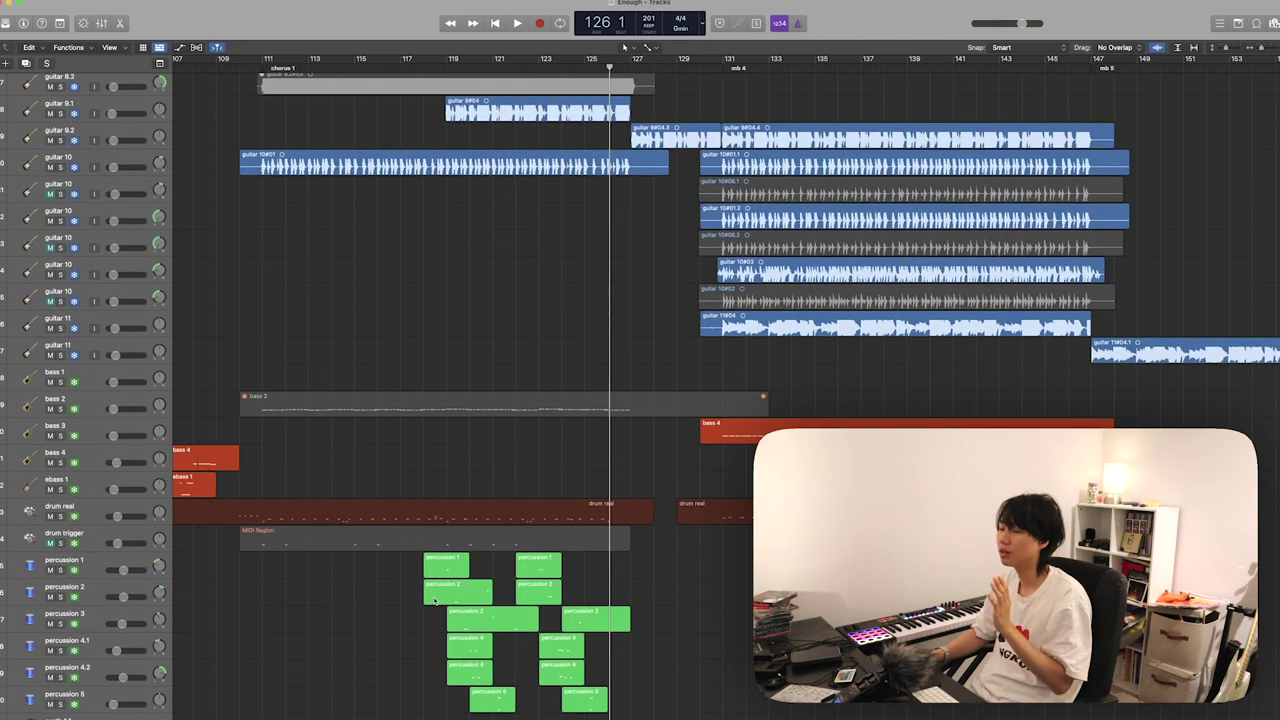
scroll(435, 598, "down", 2)
left_click_drag(630, 545, 436, 712)
left_click_drag(694, 528, 447, 683)
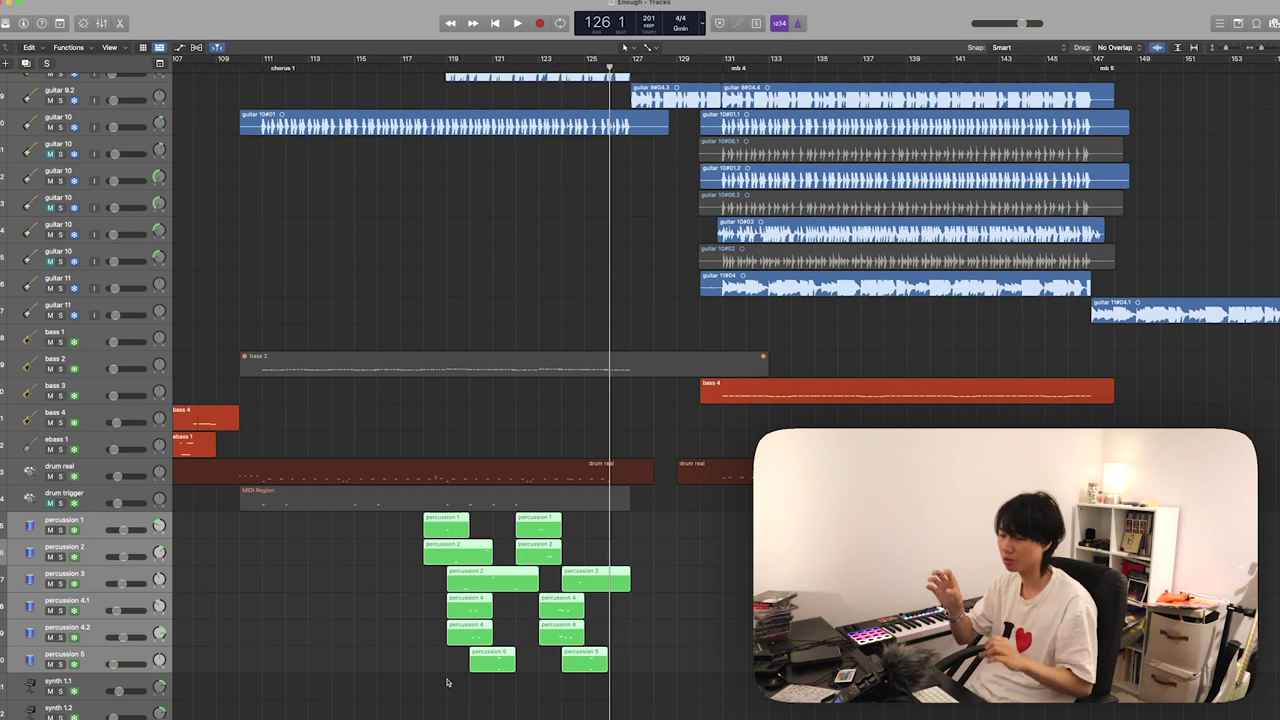
key("s")
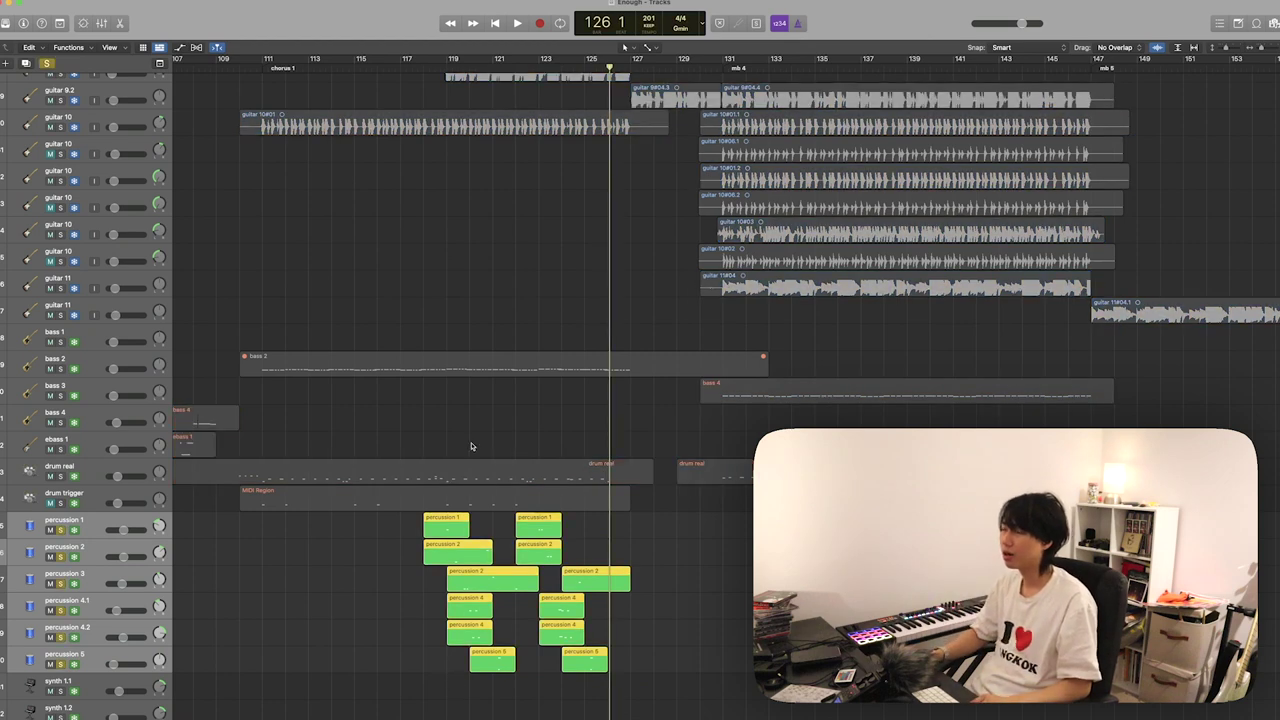
key("s")
key("shift+space")
key("s")
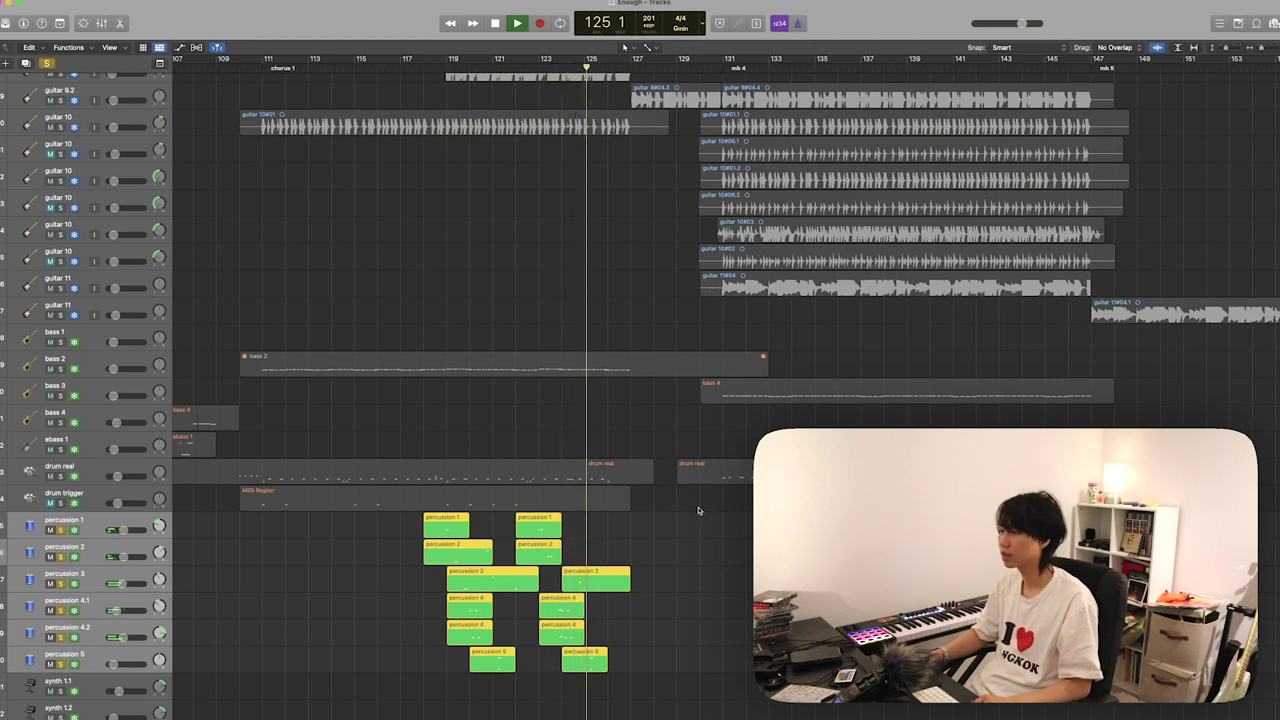
key("space")
- Play the percussion regions together with the full mix from bar 118 to bar 125
scroll(680, 495, "down", 2)
scroll(680, 495, "left", 2)
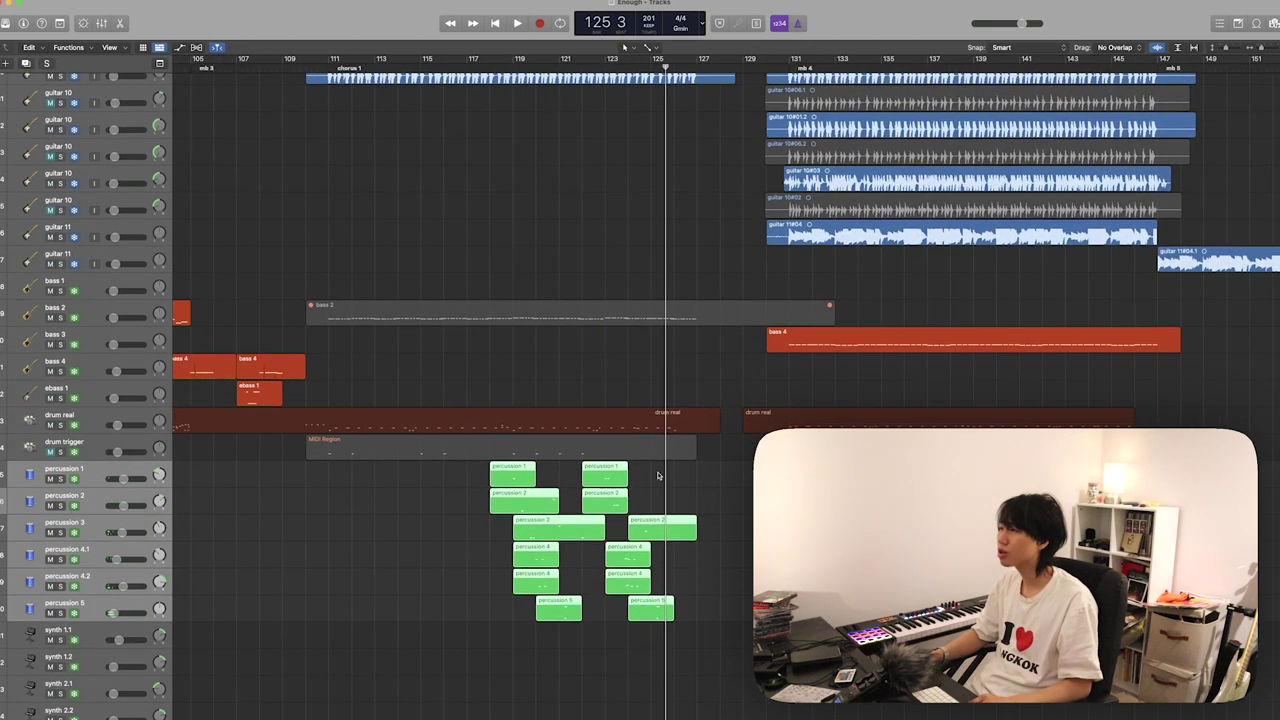
left_click(490, 66)
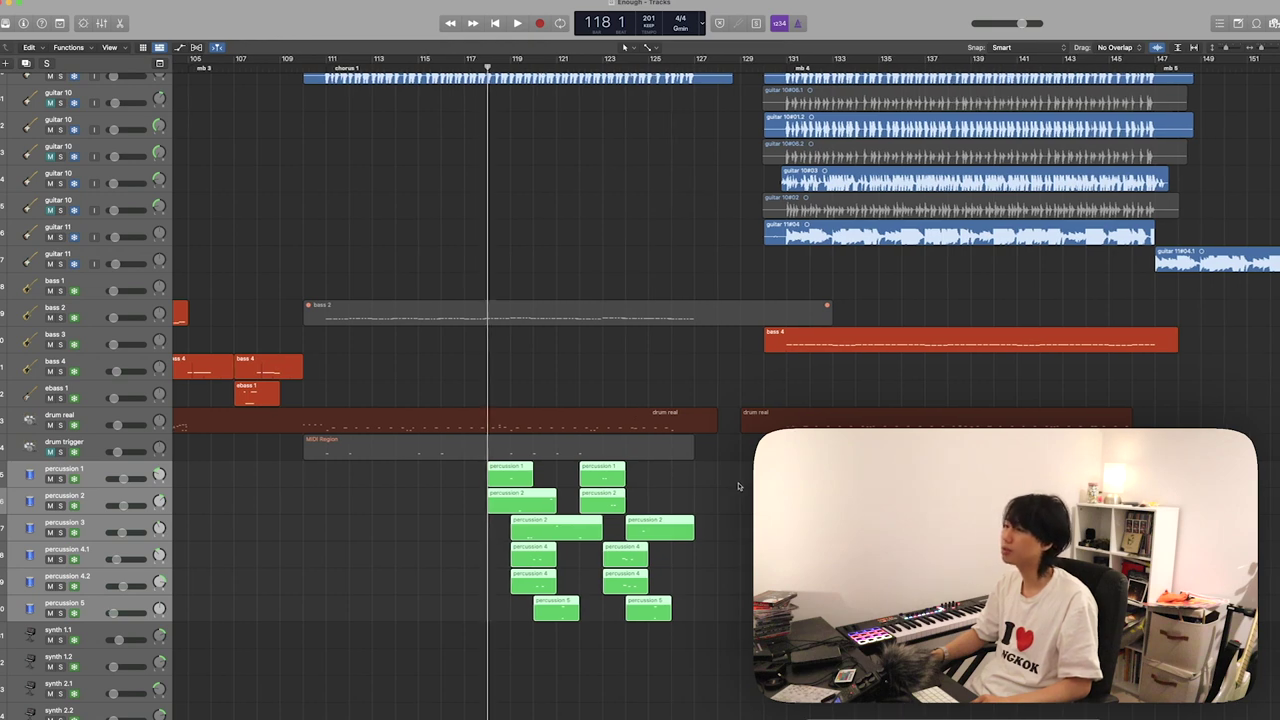
scroll(738, 486, "left", 1)
scroll(735, 486, "down", 1)
key("space")
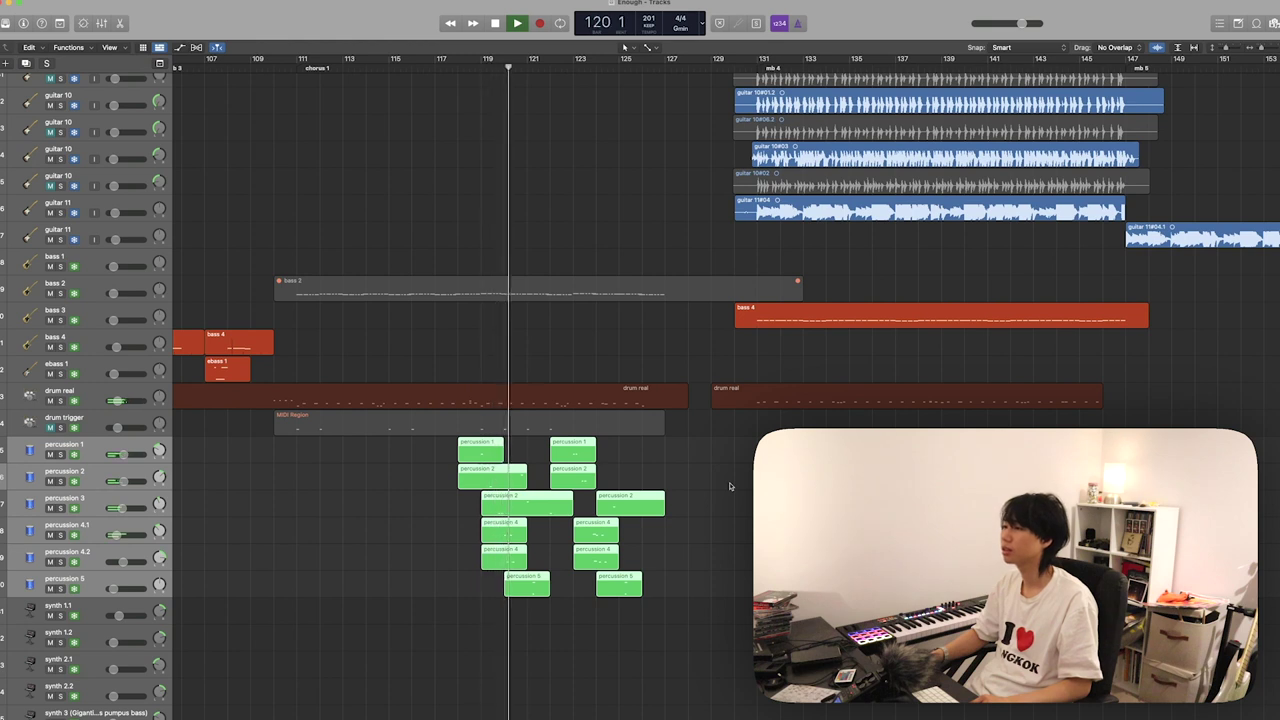
scroll(728, 486, "right", 1)
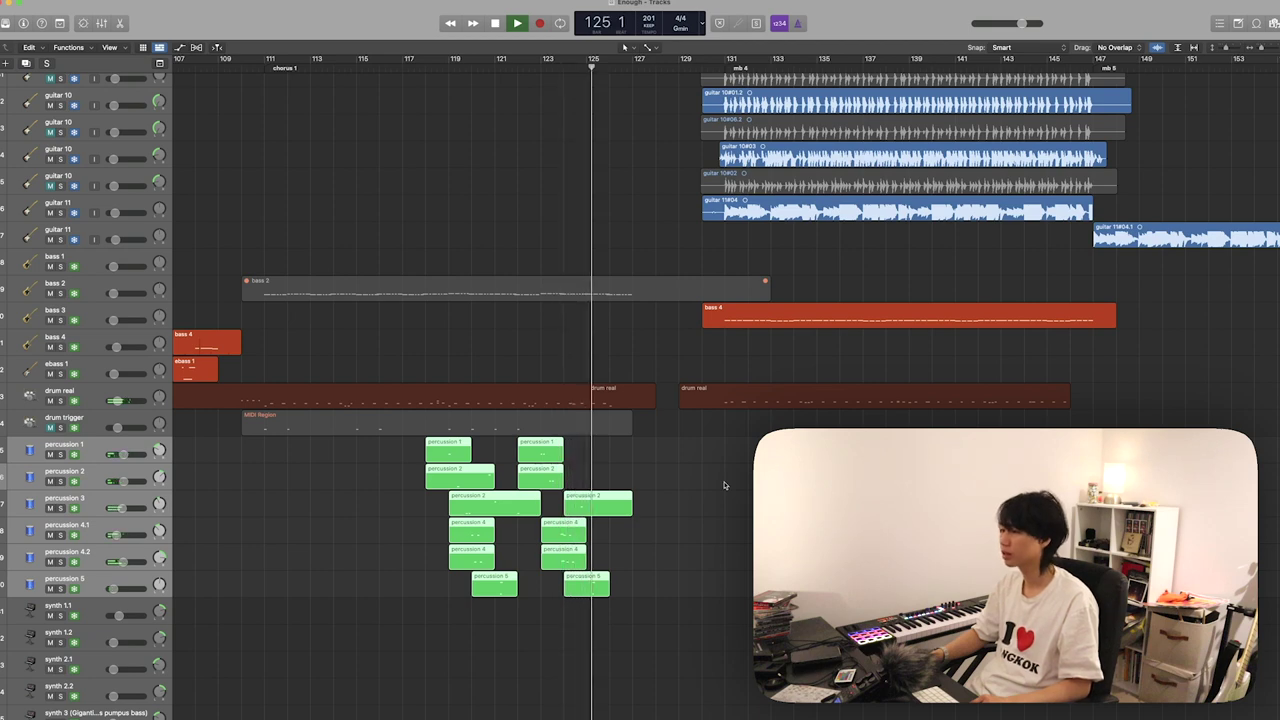
key("space")
- Solo the percussion 5 regions, play the first one up to bar 122, and clear the solo
key("ctrl+s")
left_click_drag(683, 588, 485, 602)
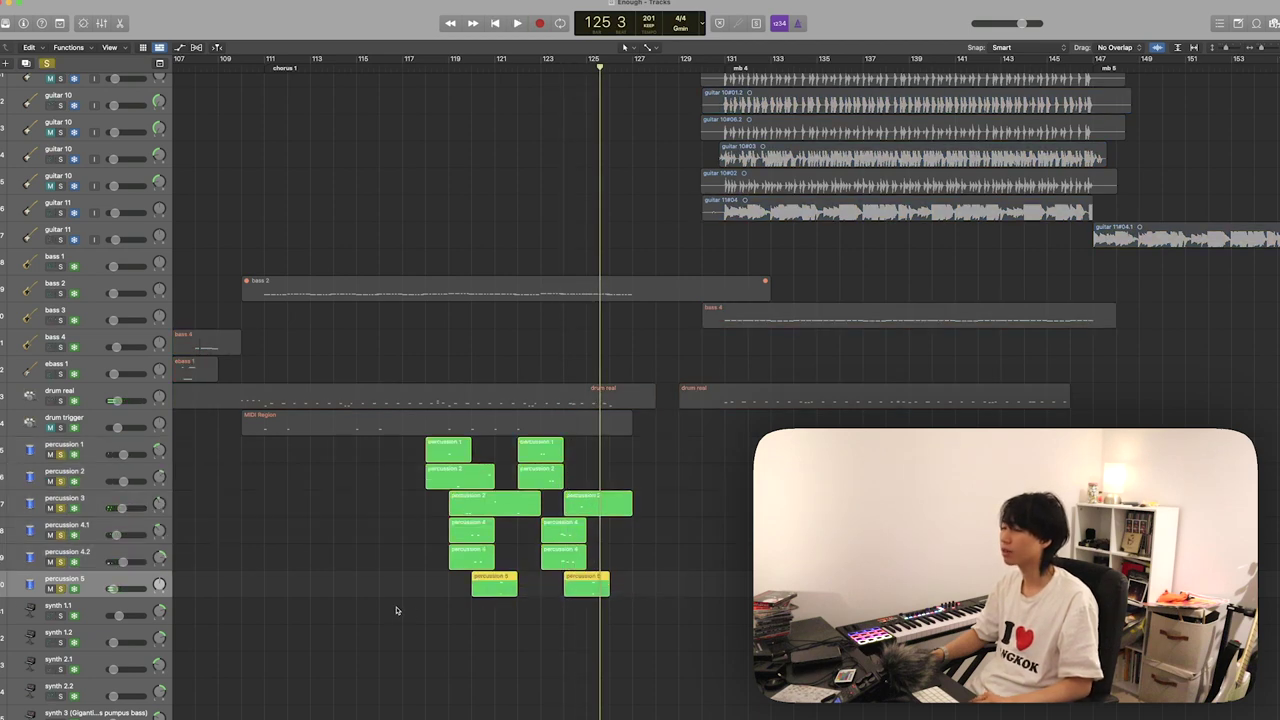
key("ctrl+s")
key("ctrl+s")
left_click(496, 66)
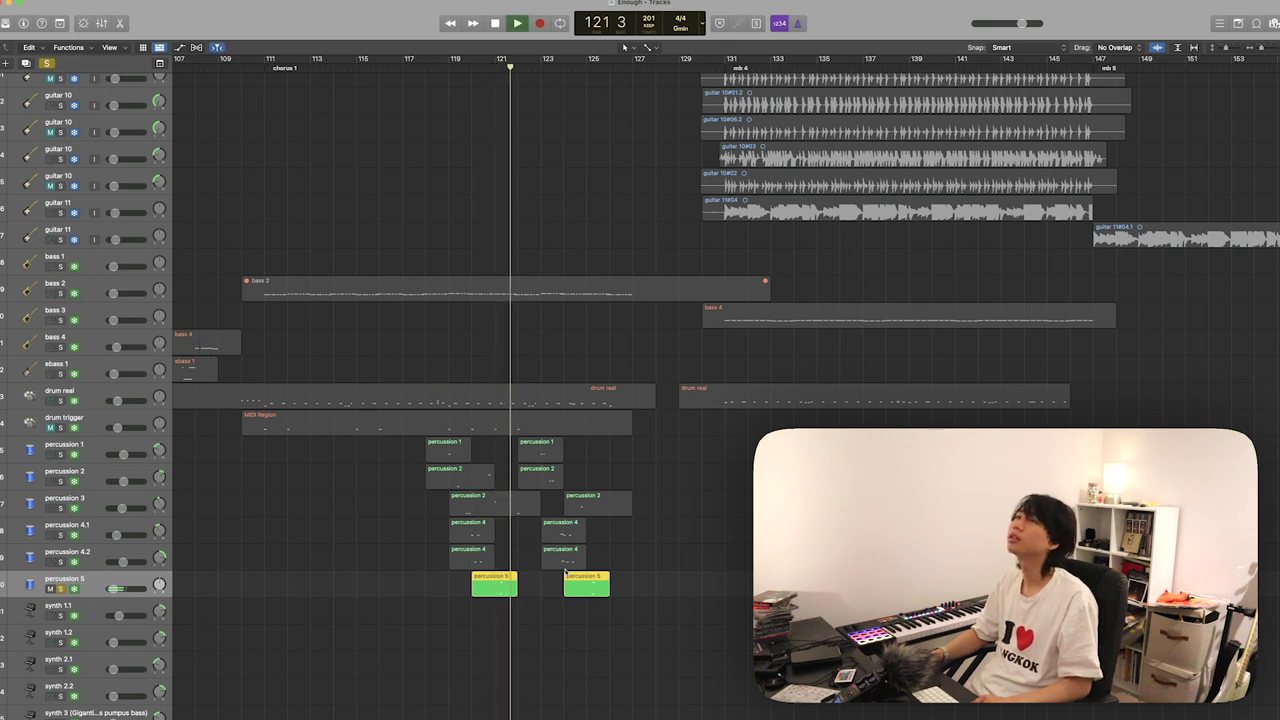
key("space")
key("ctrl+s")
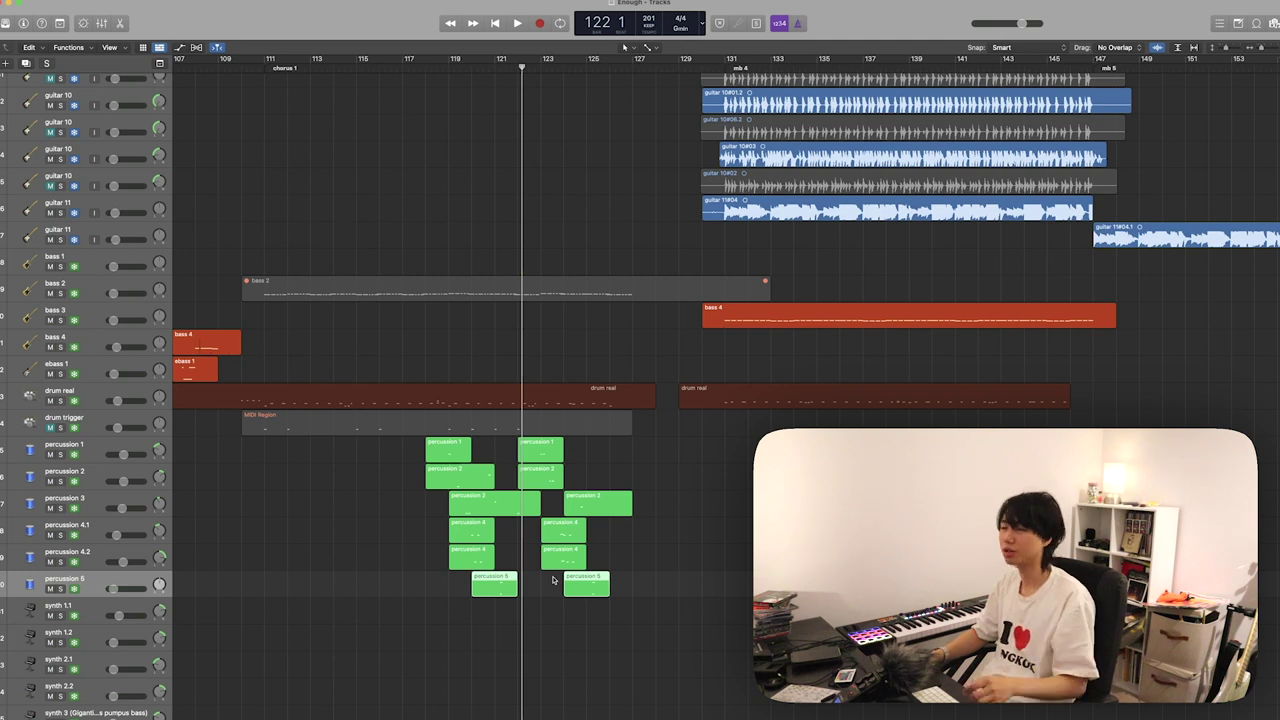
- Select the first group of chorus 1 regions on the percussion 1 through percussion 4.2 tracks
scroll(553, 580, "down", 2)
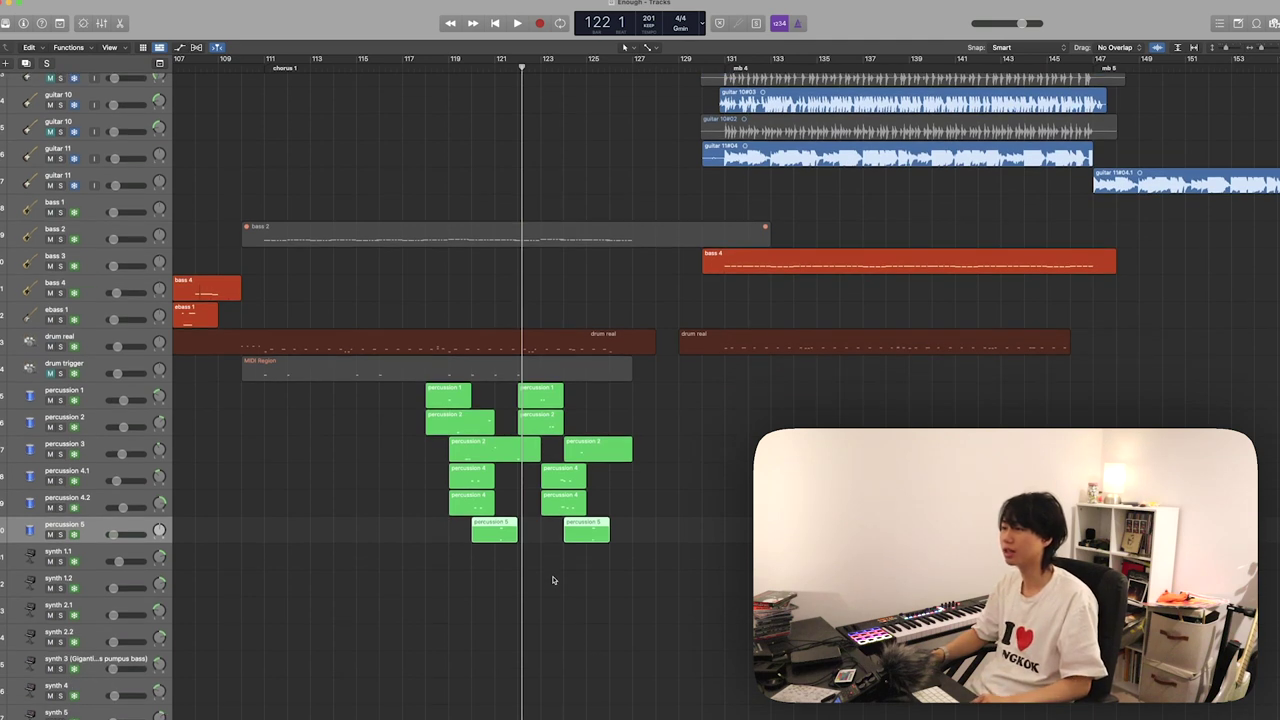
left_click_drag(410, 401, 494, 479)
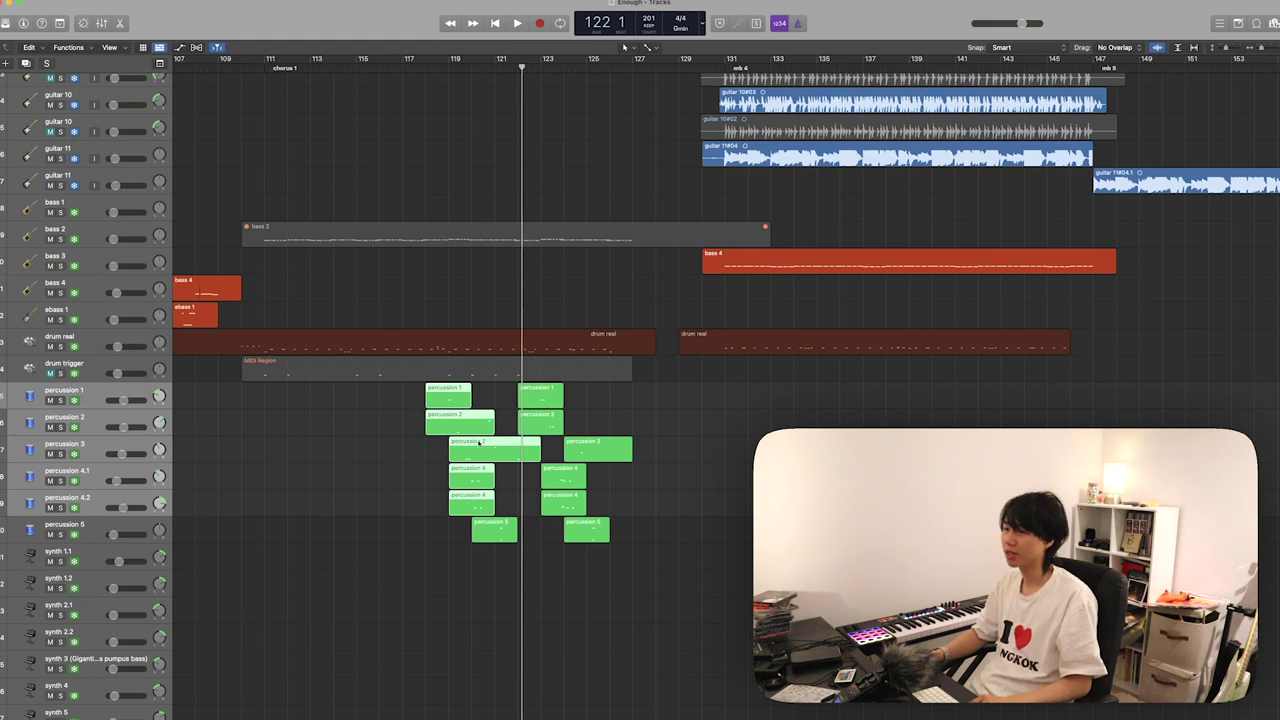
left_click_drag(490, 457, 500, 512)
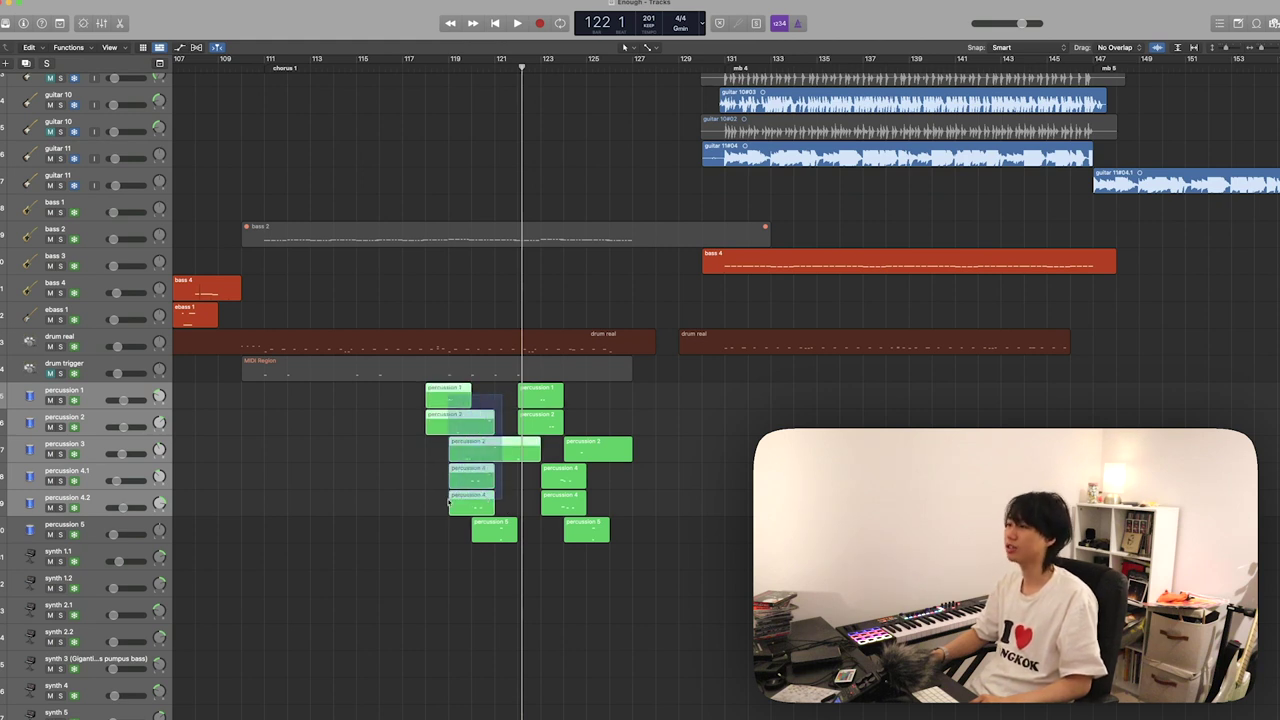
left_click(390, 442)
left_click_drag(398, 394, 510, 513)
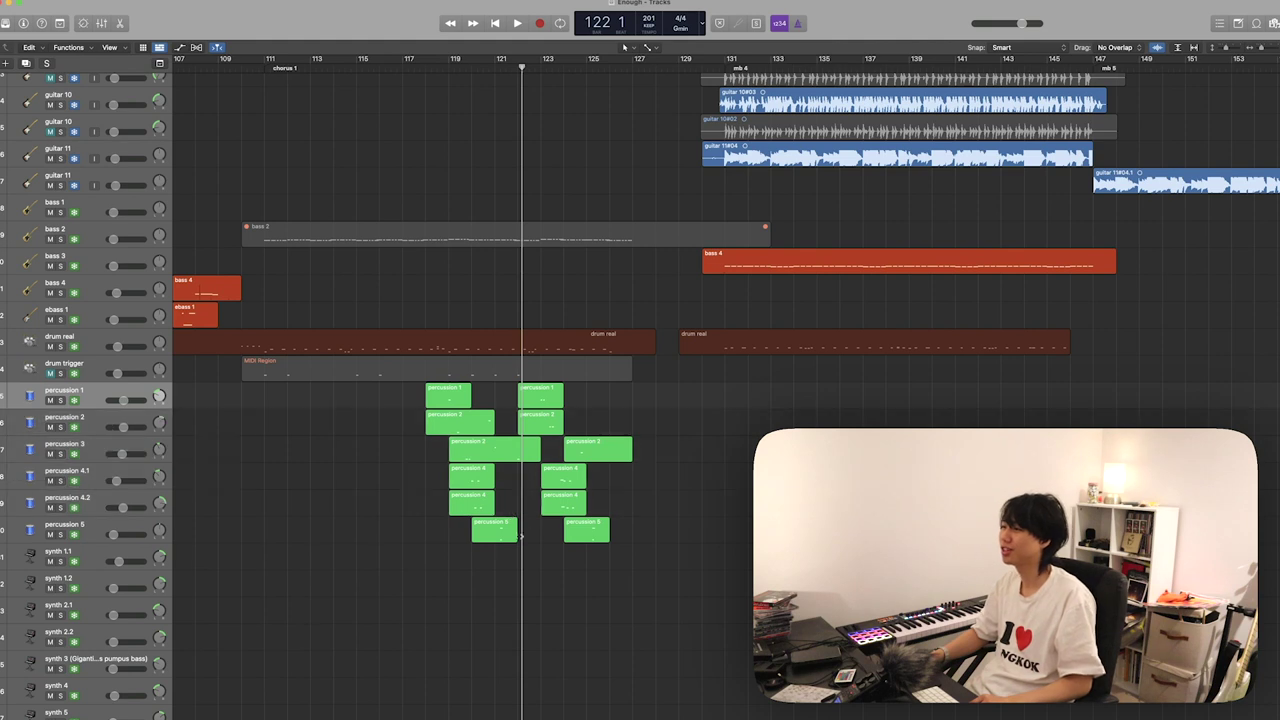
- Replay the passage leading into the first percussion 5 region, soloing that region during playback and stopping at bar 122
left_click(506, 525)
key("comma")
key("comma")
key("space")
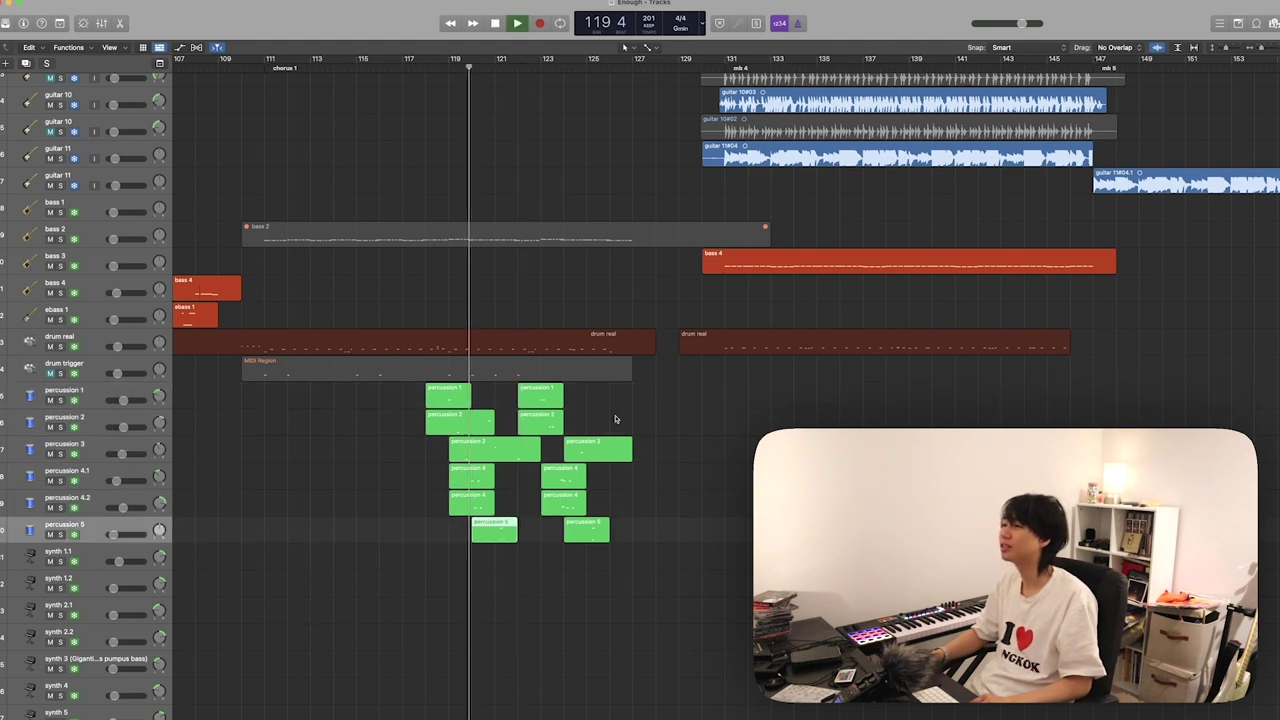
key("s")
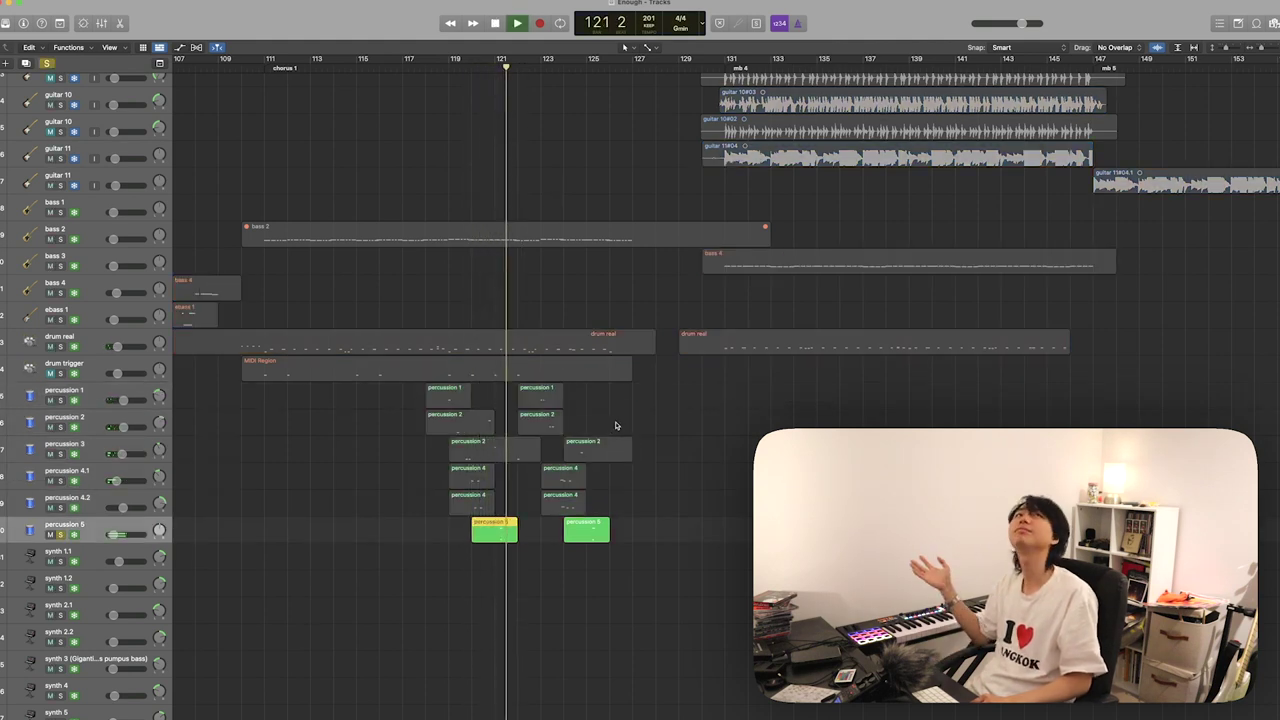
key("space")
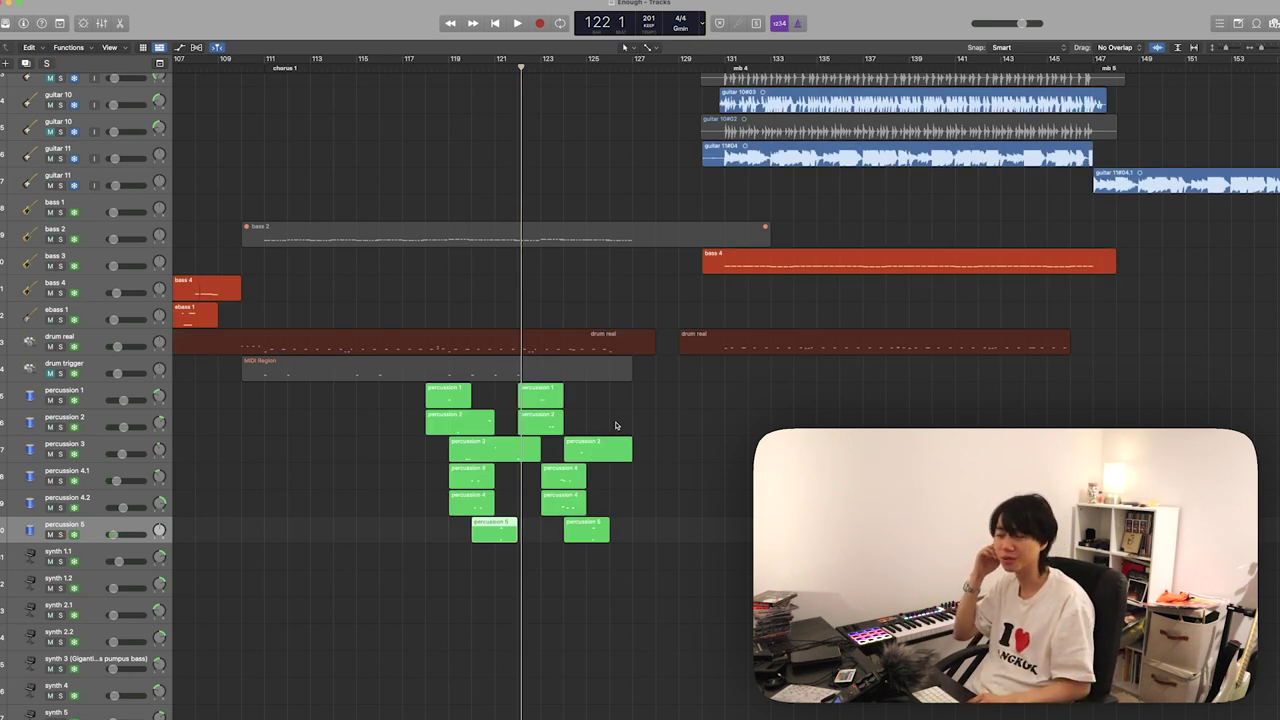
- Solo the vocal line 2 track, play it from about bar 127 to bar 130, and clear the solo
scroll(616, 425, "down", 15)
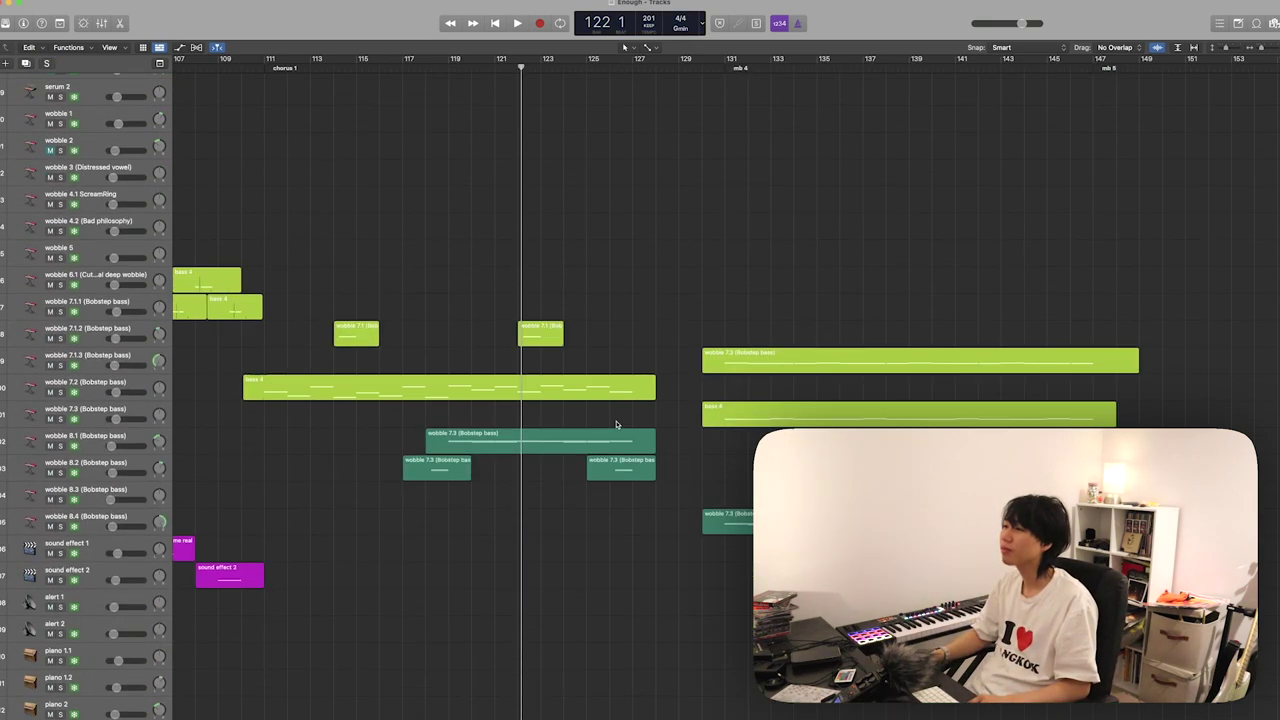
scroll(616, 425, "down", 20)
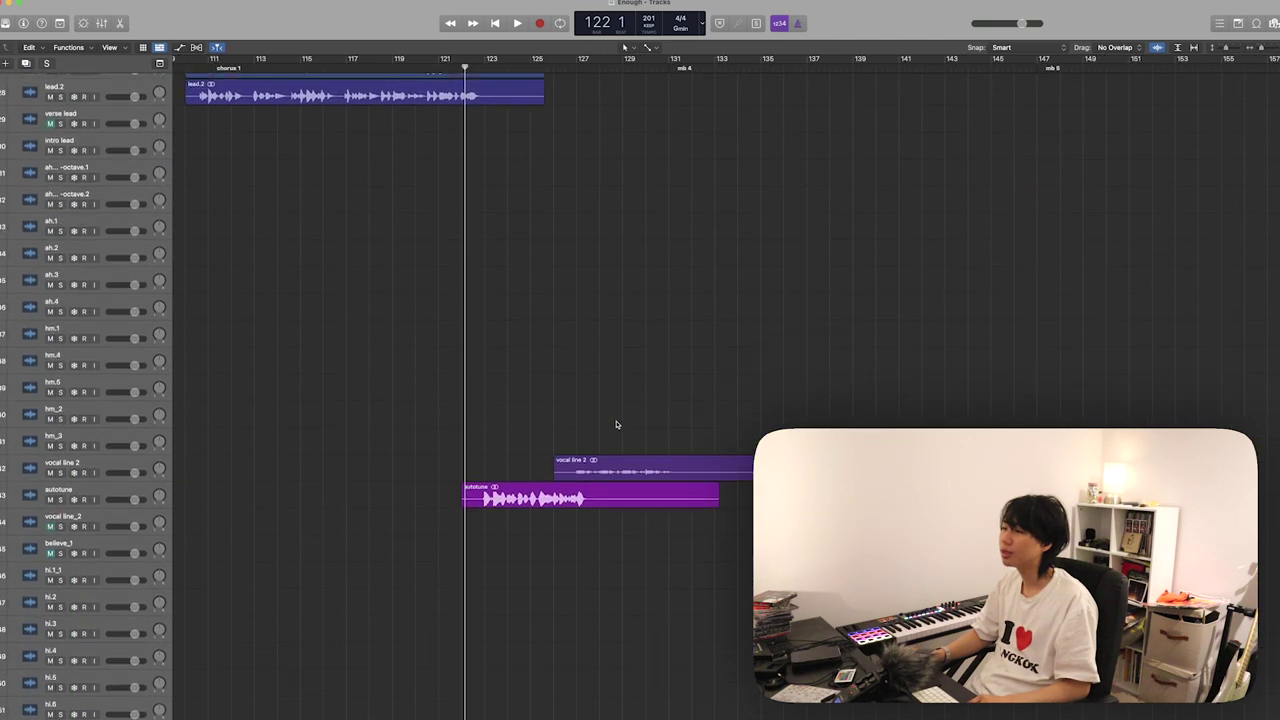
scroll(522, 394, "right", 3)
left_click(476, 283)
scroll(373, 119, "up", 1)
left_click(388, 67)
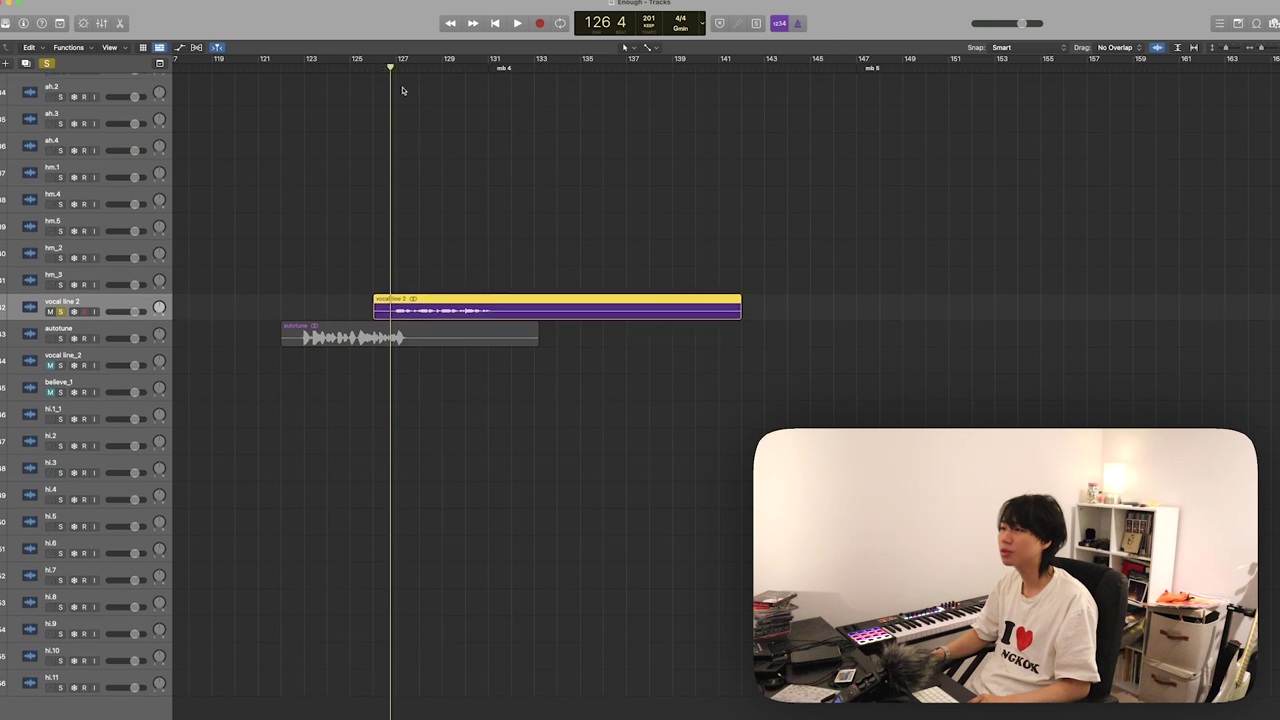
scroll(520, 233, "up", 3)
key("space")
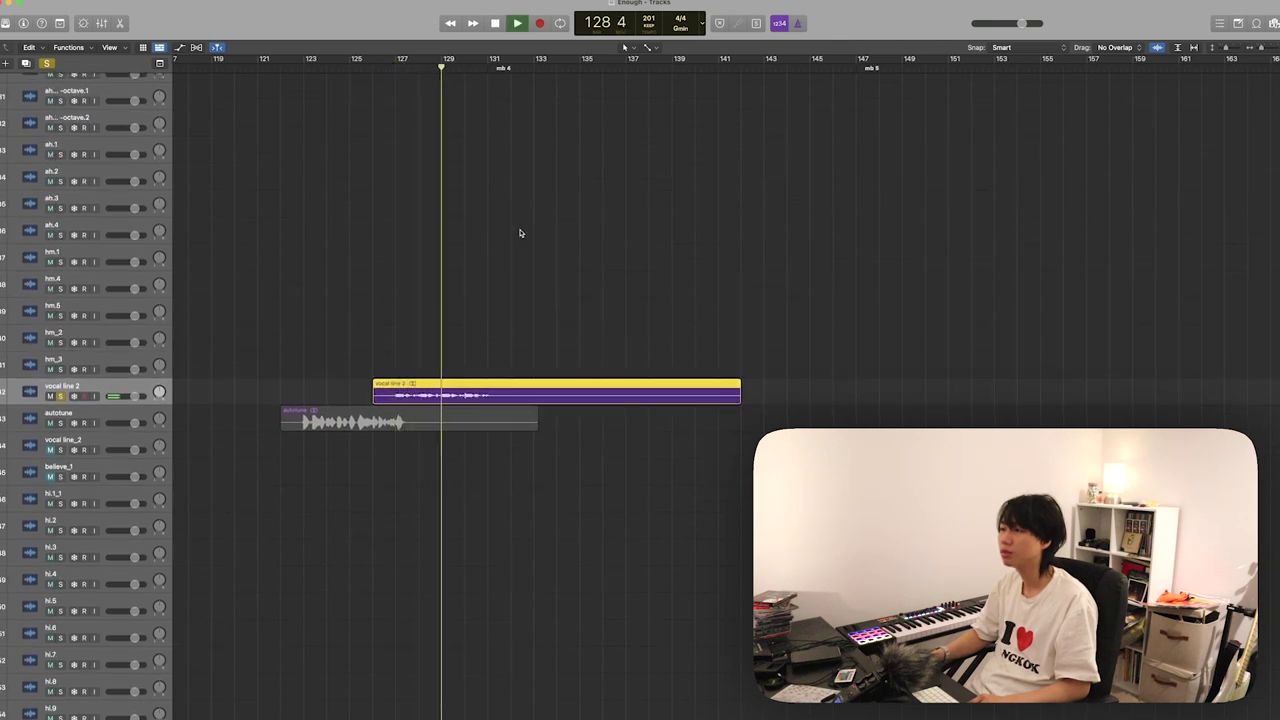
key("space")
key("s")
- Show the mixer for the vcoal 3 track with regions from bar 127, play it in solo, and hide the mixer
scroll(540, 280, "up", 5)
scroll(541, 284, "up", 10)
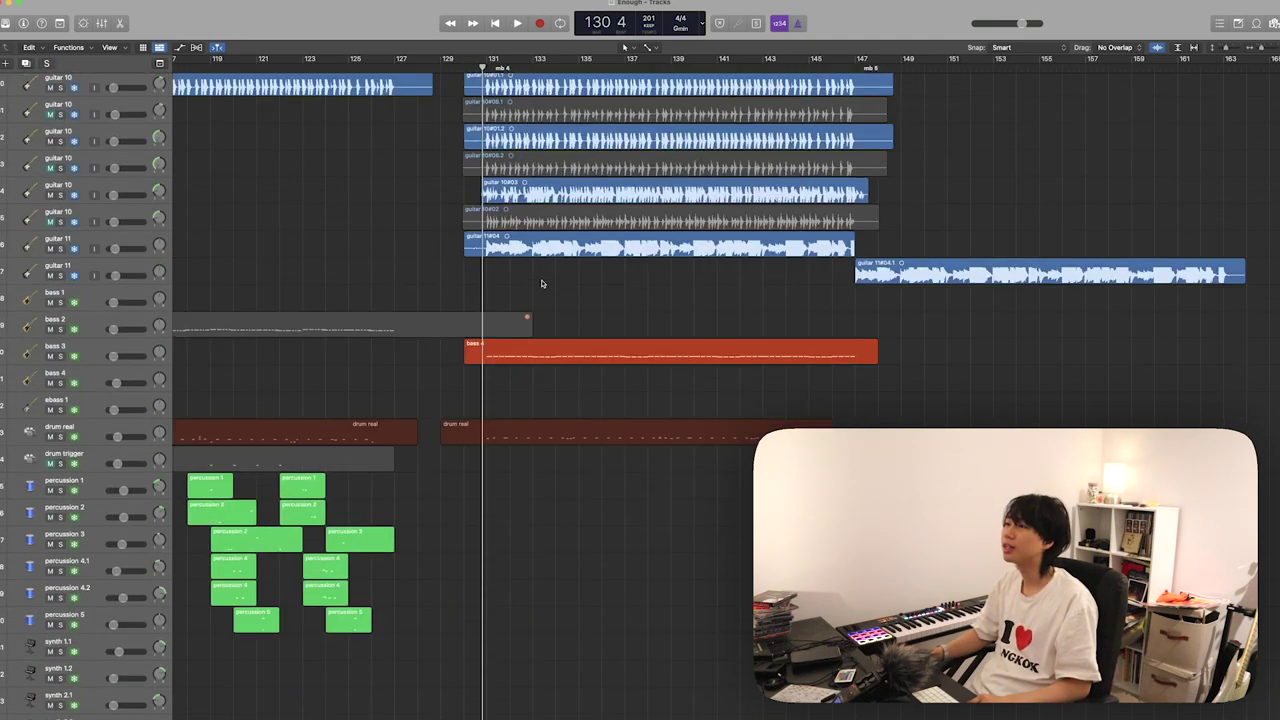
left_click(128, 162)
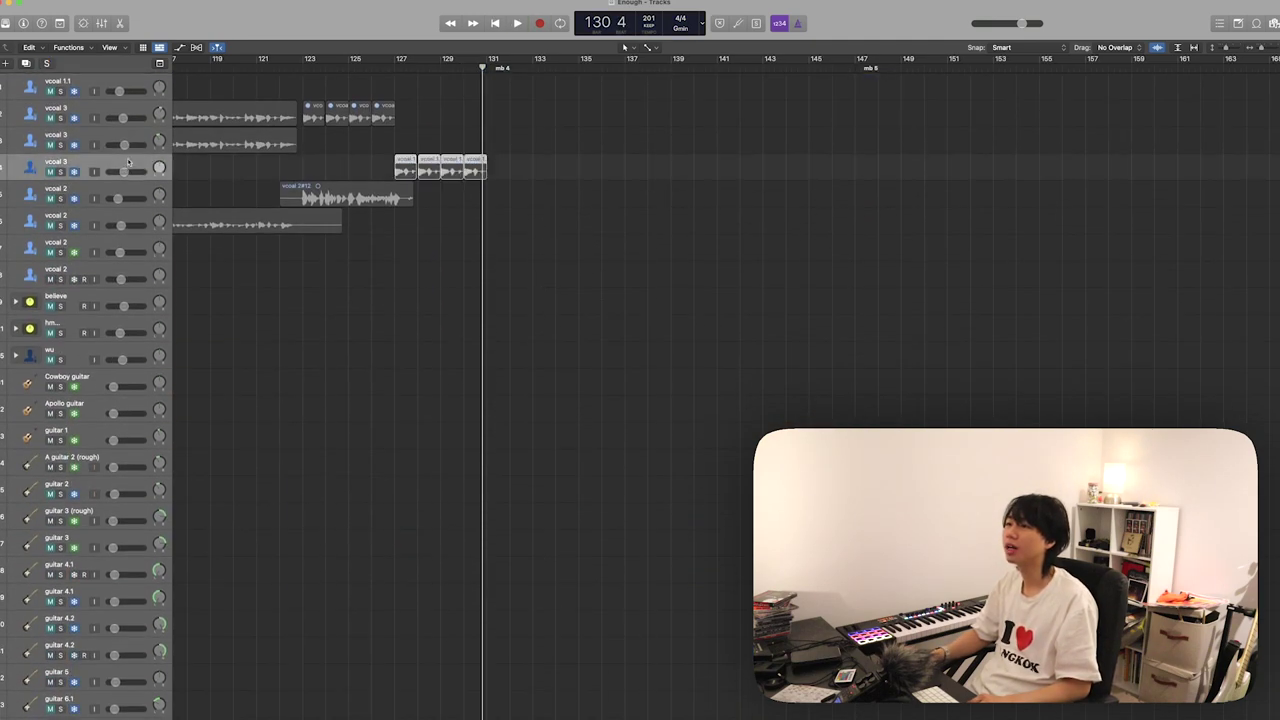
key("x")
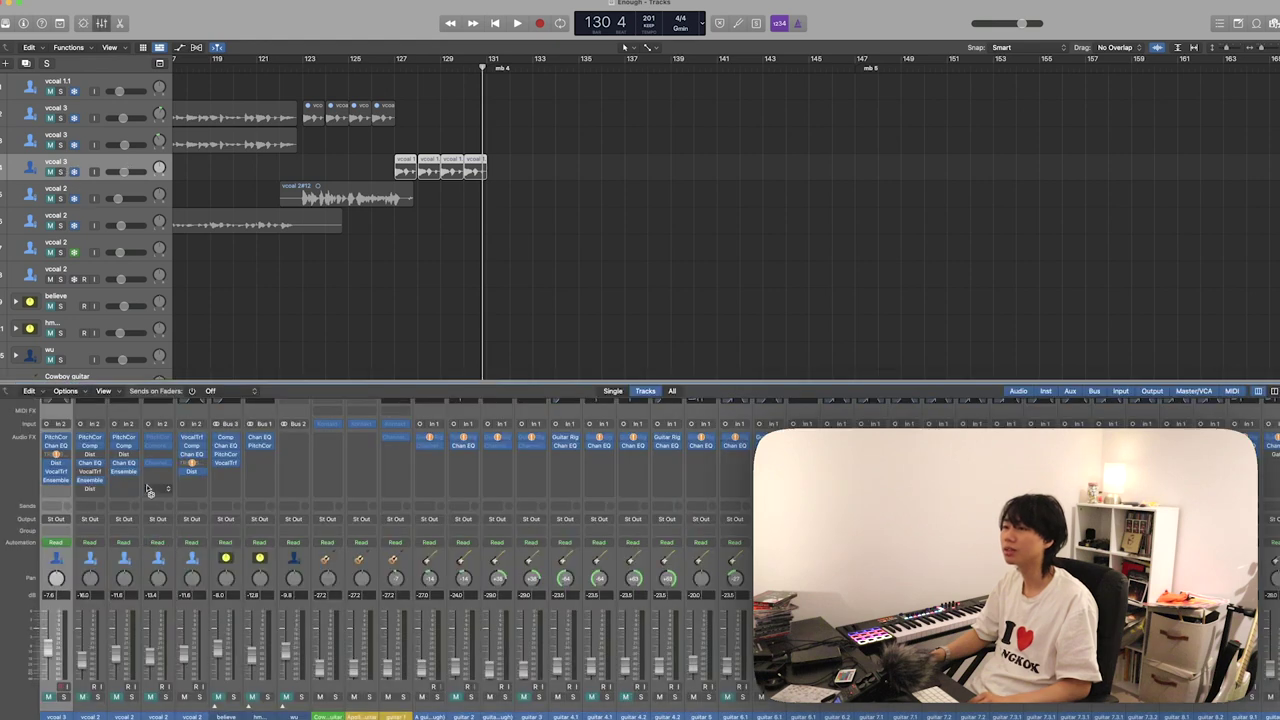
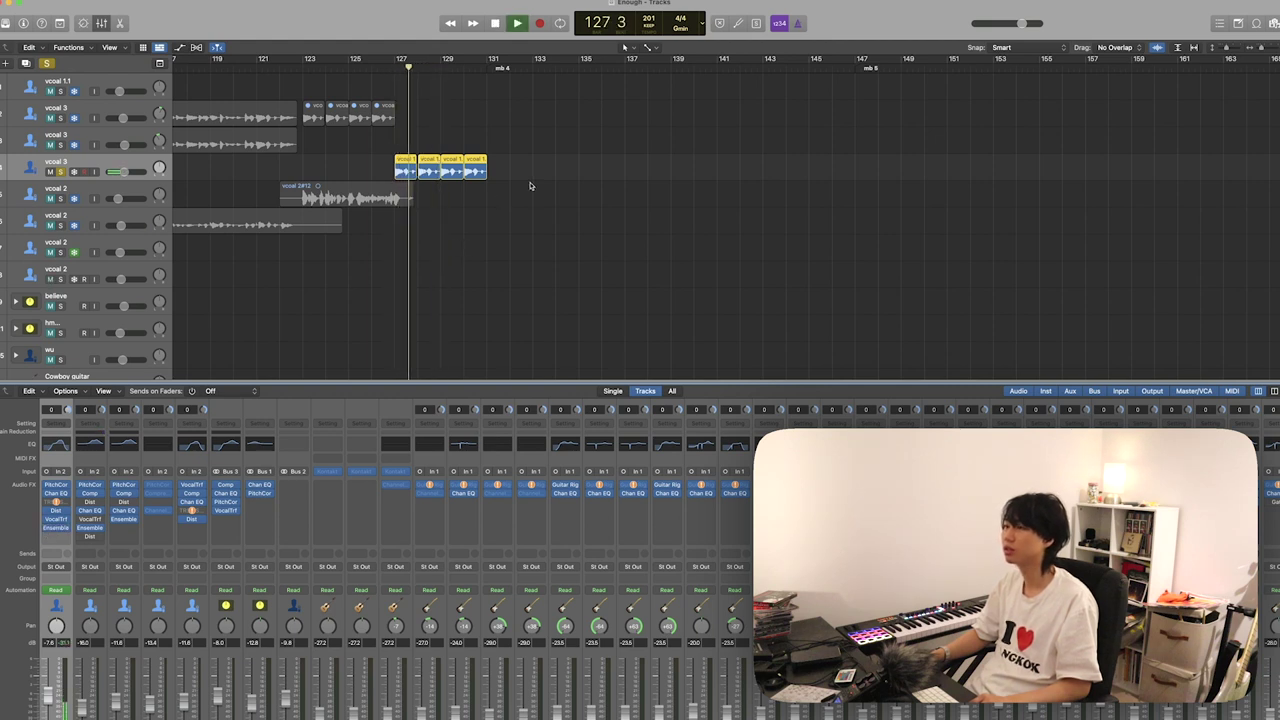
key("x")
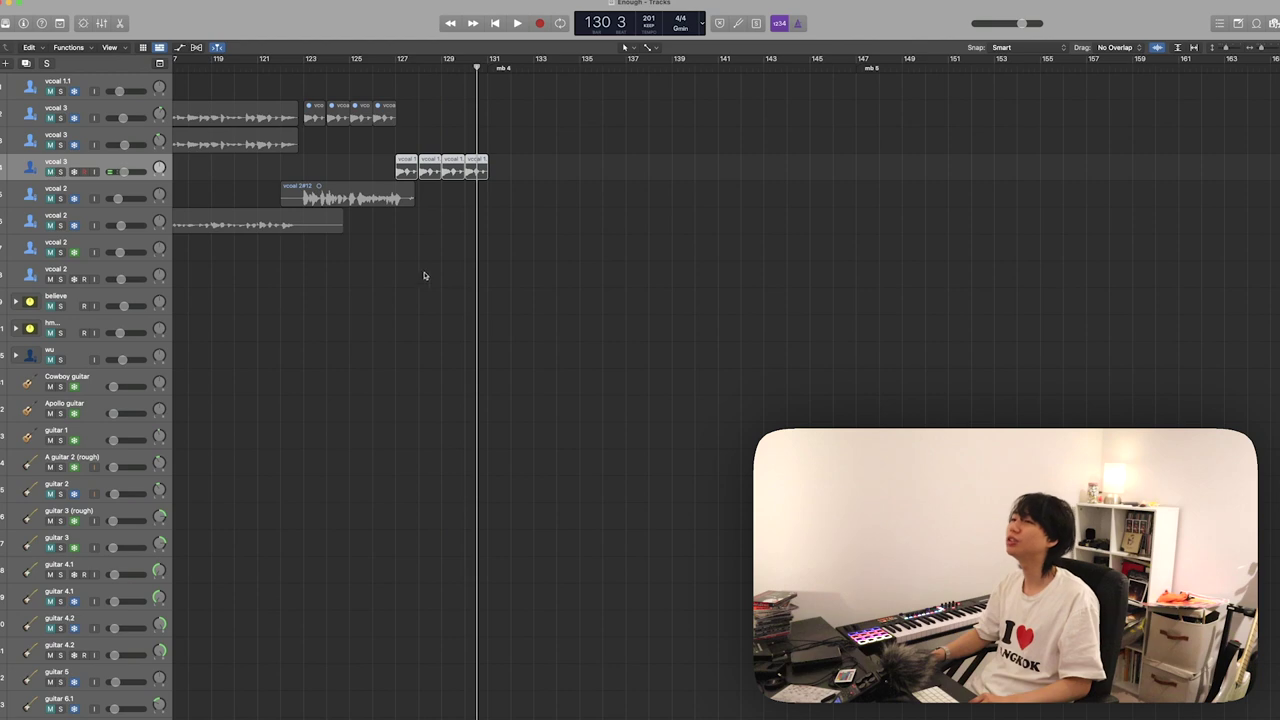
- Replay the vocal line 2 track in solo from bar 127 to bar 130 for comparison and clear the solo
scroll(463, 280, "down", 20)
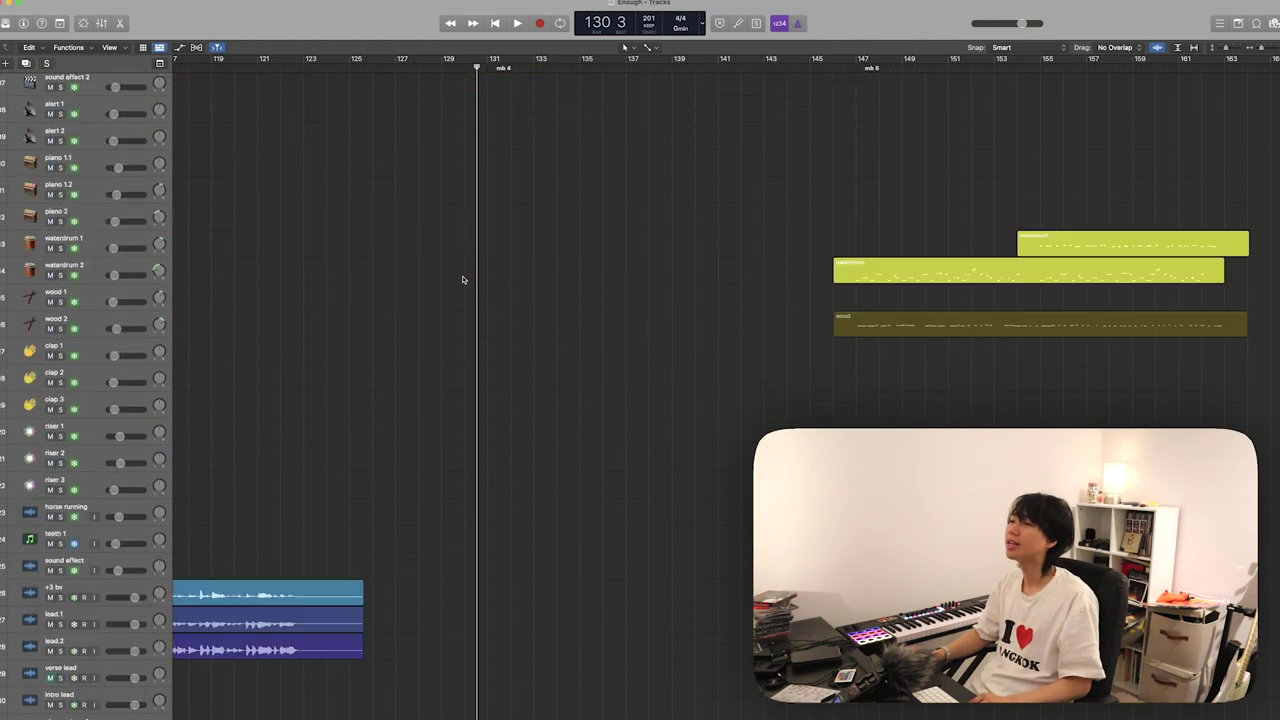
scroll(463, 280, "down", 10)
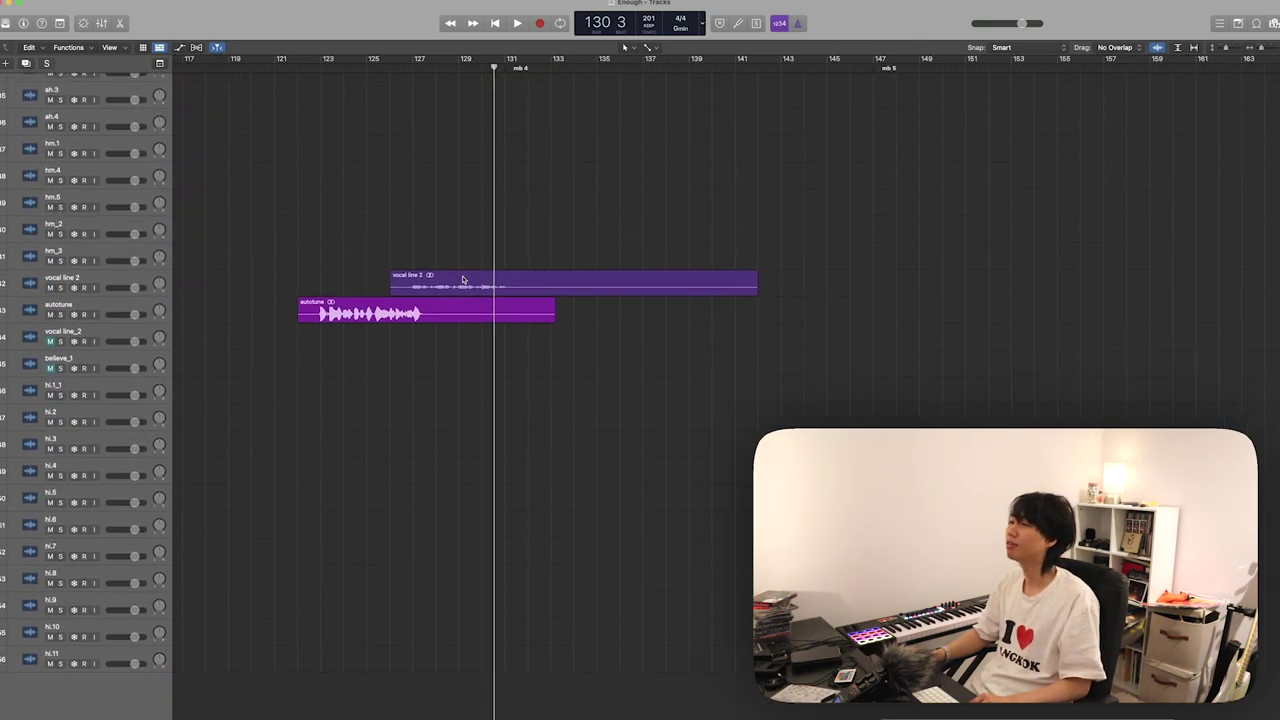
left_click(417, 66)
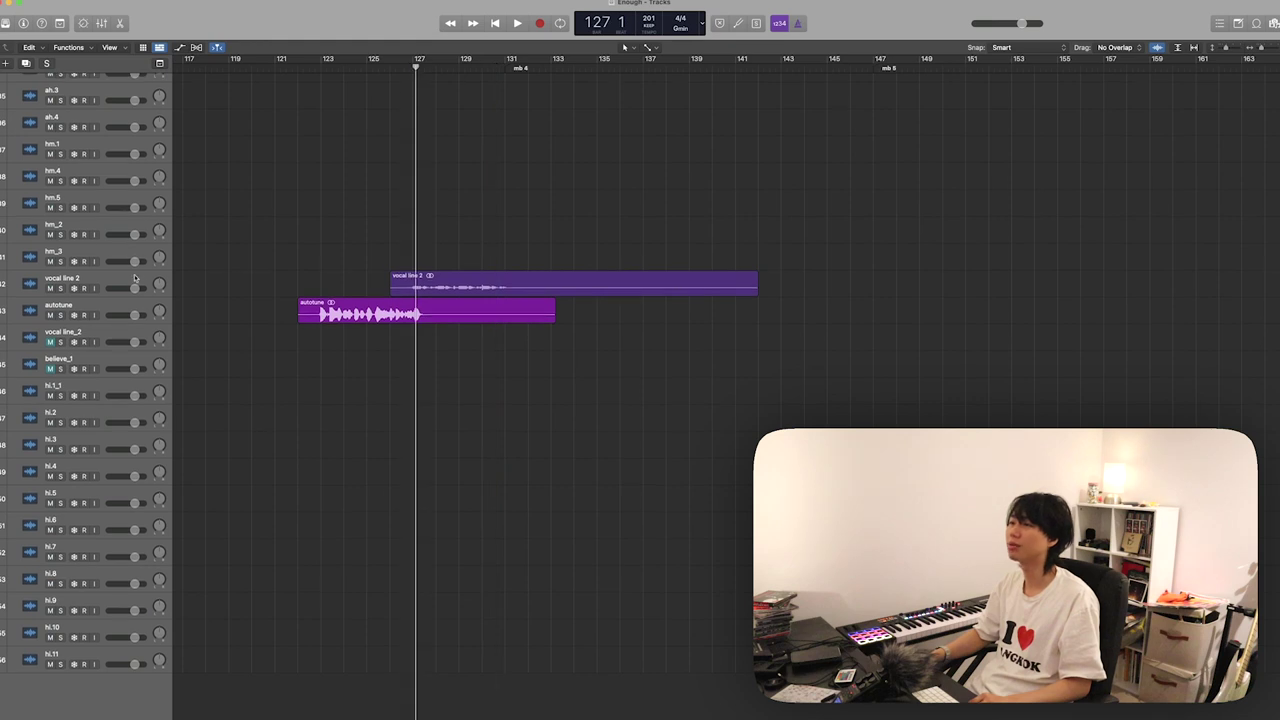
left_click(135, 278)
key("s")
key("space")
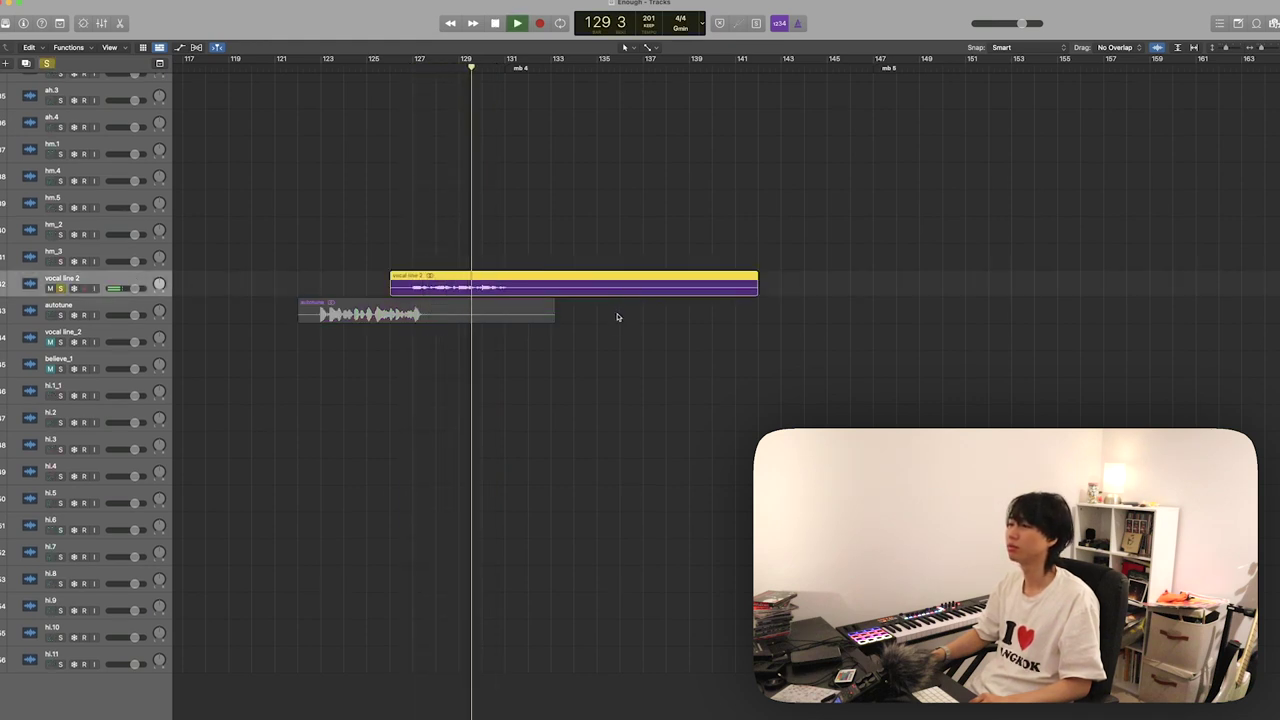
key("s")
key("space")
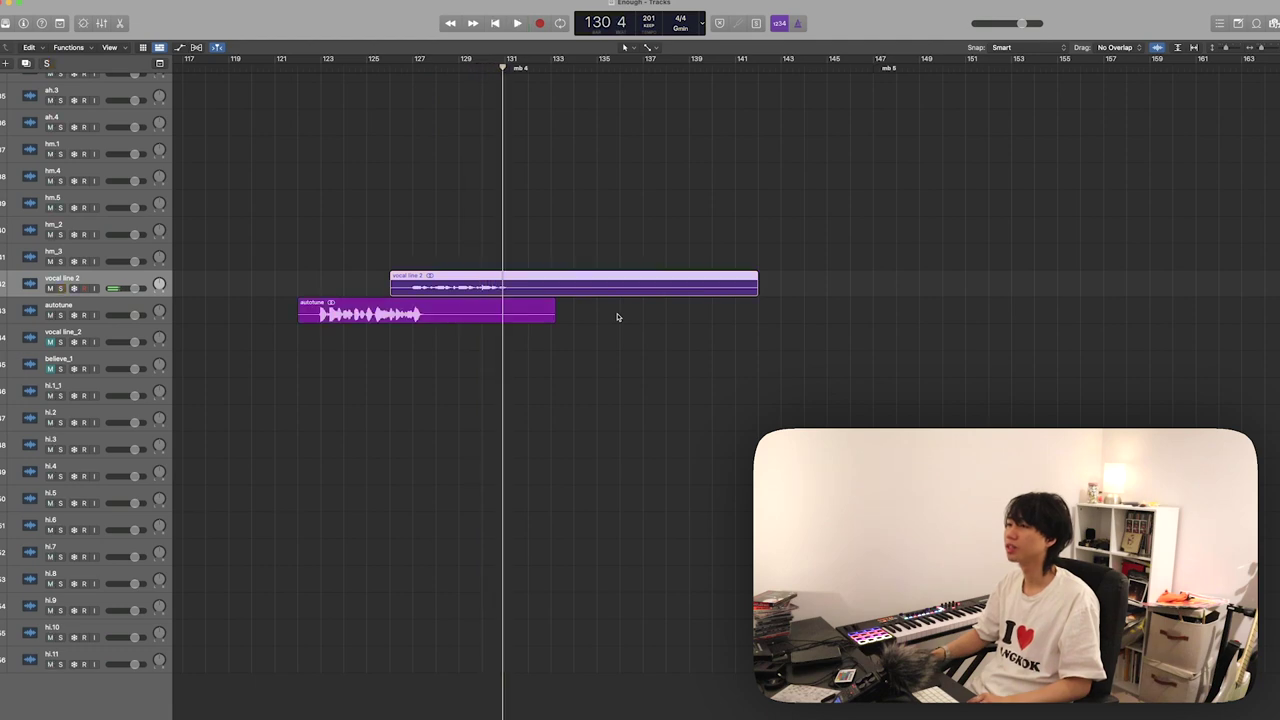
scroll(617, 317, "up", 15)
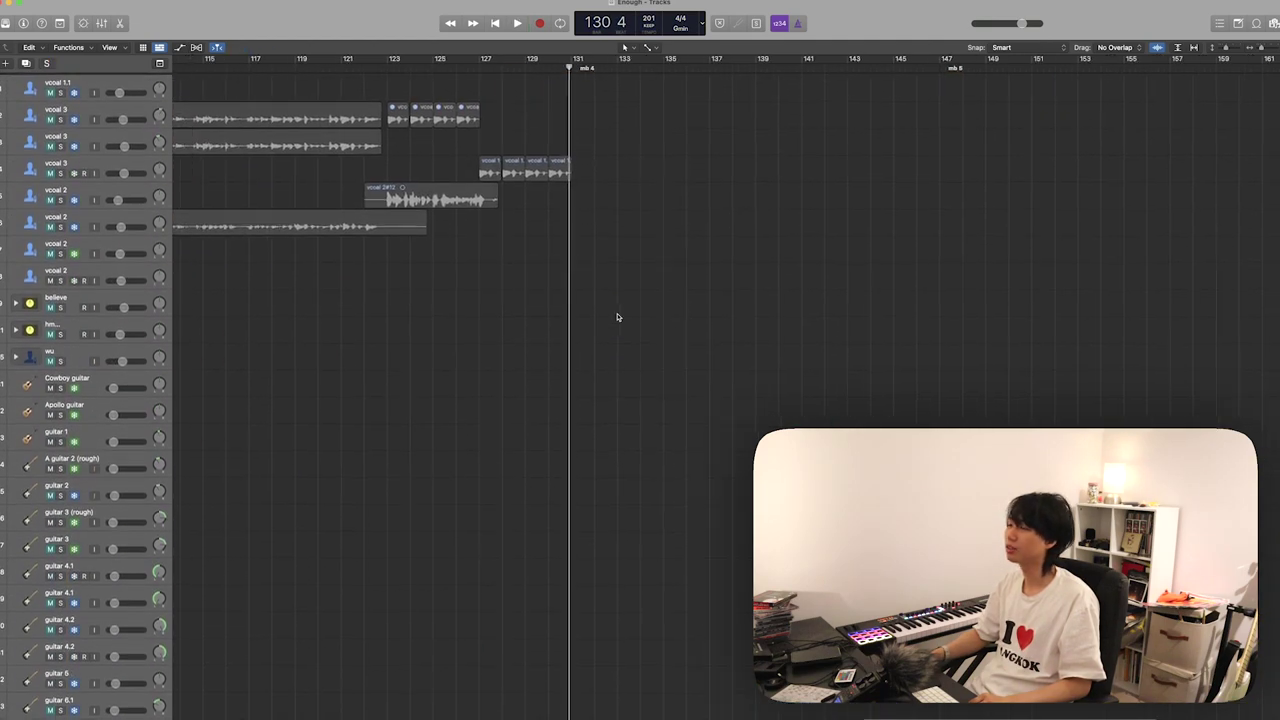
scroll(617, 317, "down", 20)
scroll(617, 317, "up", 10)
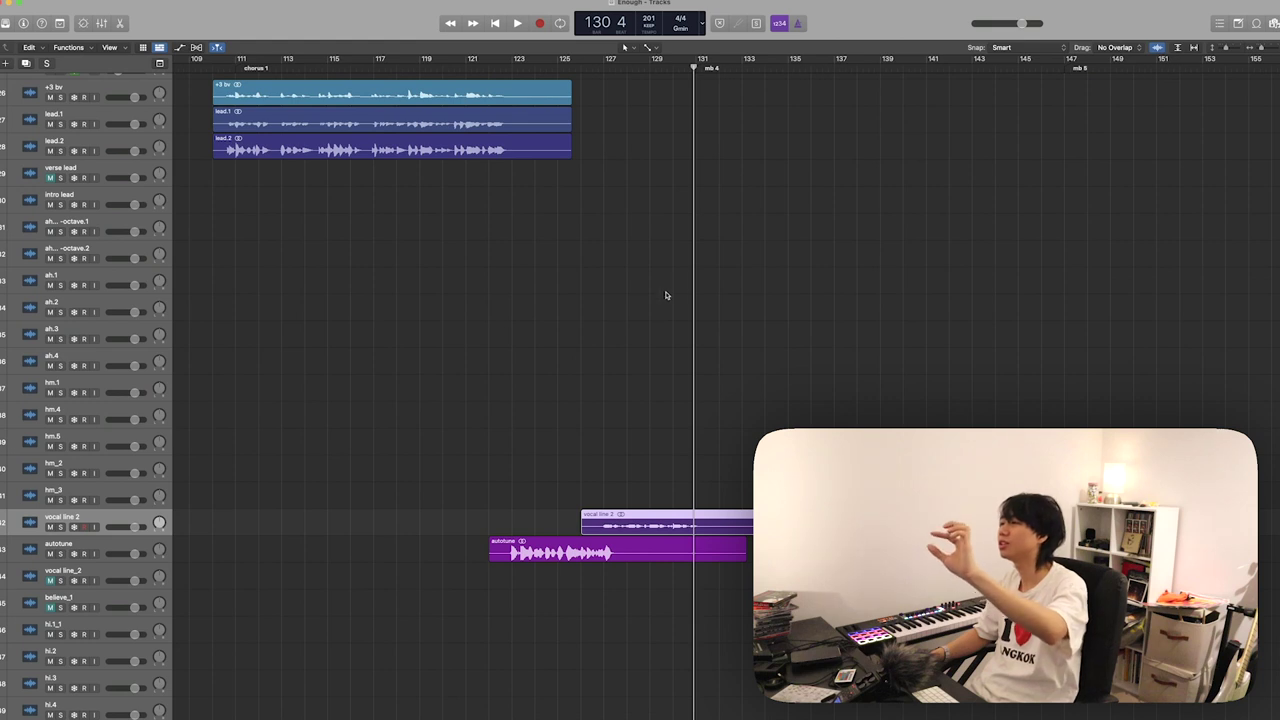
- Play the vocal line 2 track in solo from about bar 130 and clear the solo
scroll(678, 287, "up", 1)
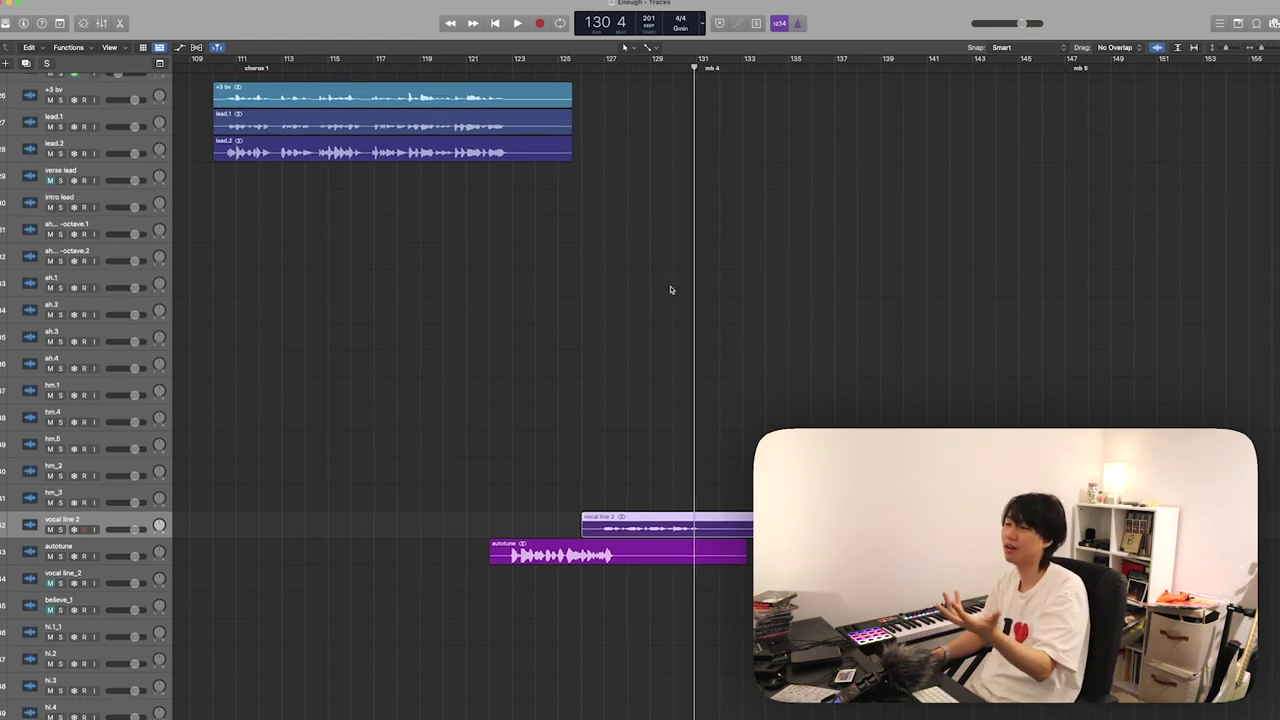
scroll(663, 284, "right", 4)
left_click(578, 68)
scroll(578, 68, "right", 3)
left_click(524, 68)
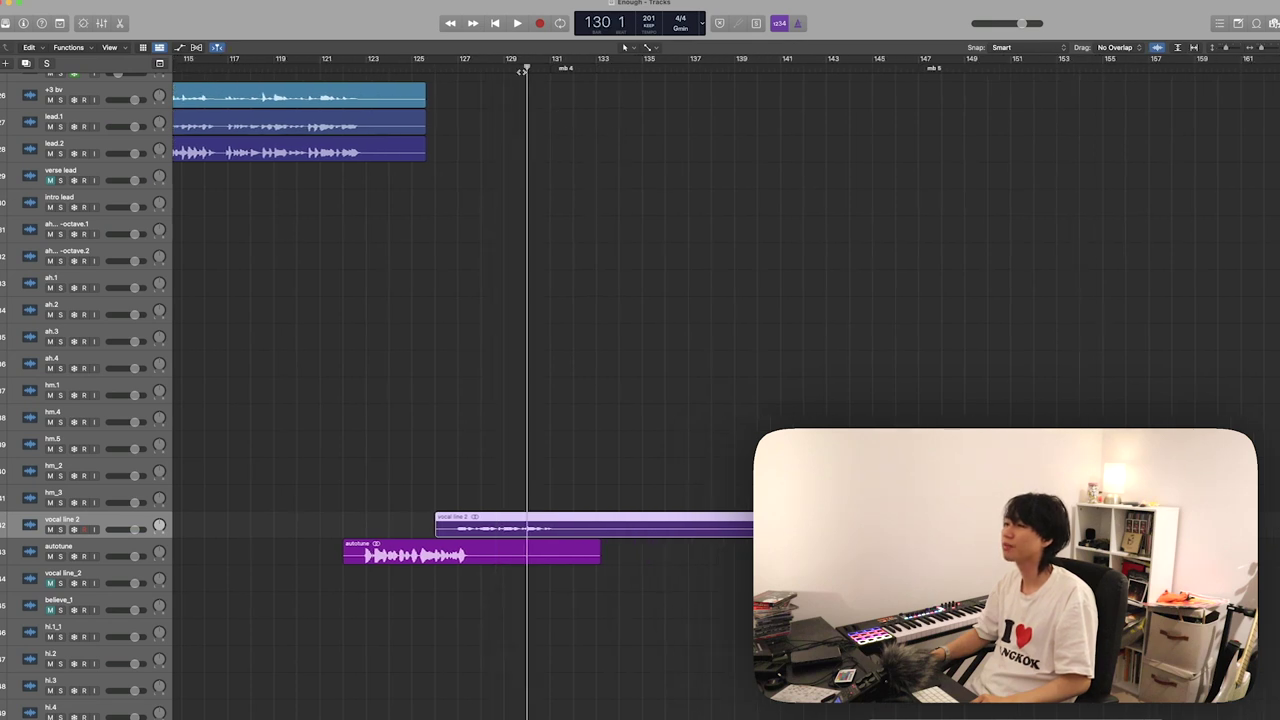
key("s")
key("space")
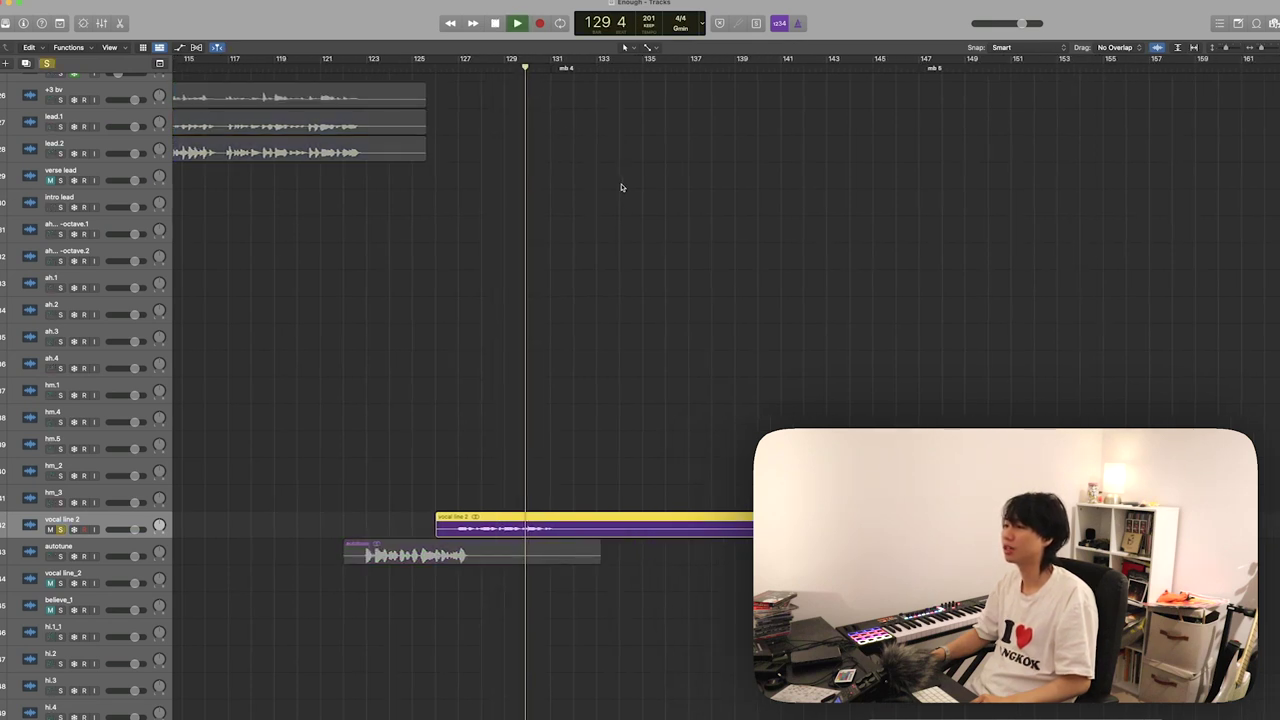
- Select the guitar 9.2 track, play it in solo from bar 127 to about bar 129, and clear the solo
scroll(620, 187, "up", 15)
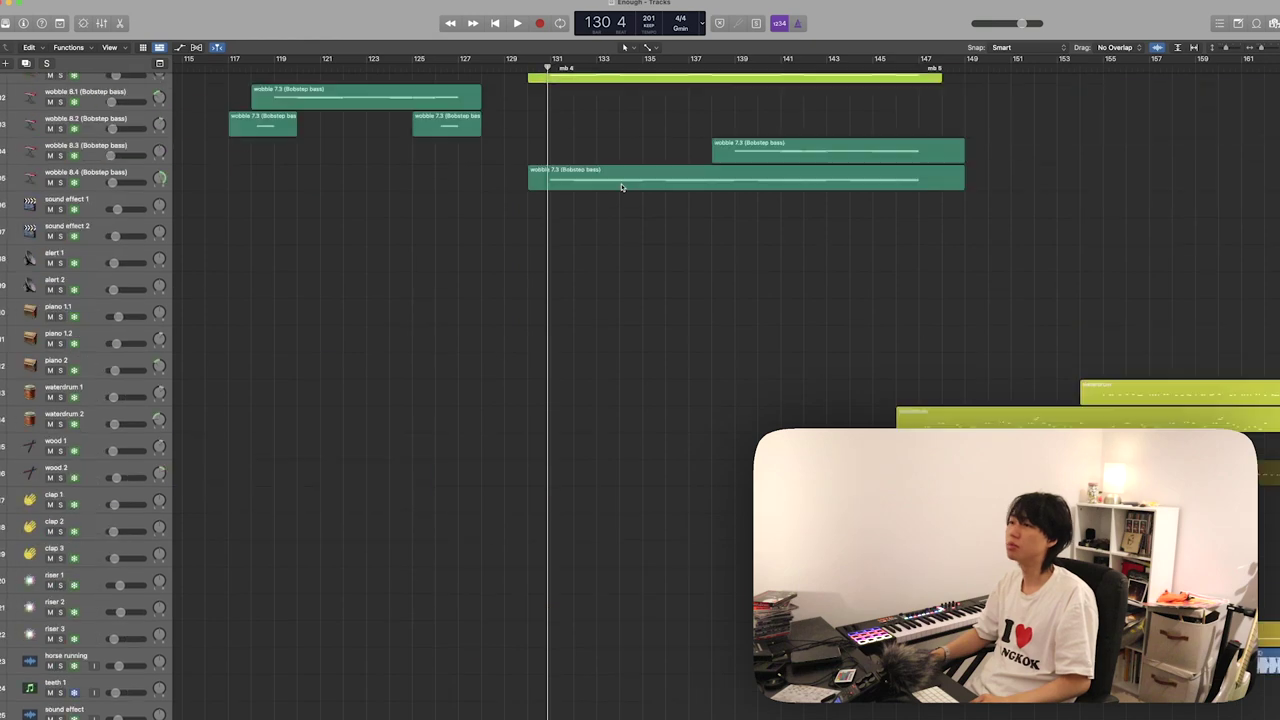
scroll(620, 187, "up", 10)
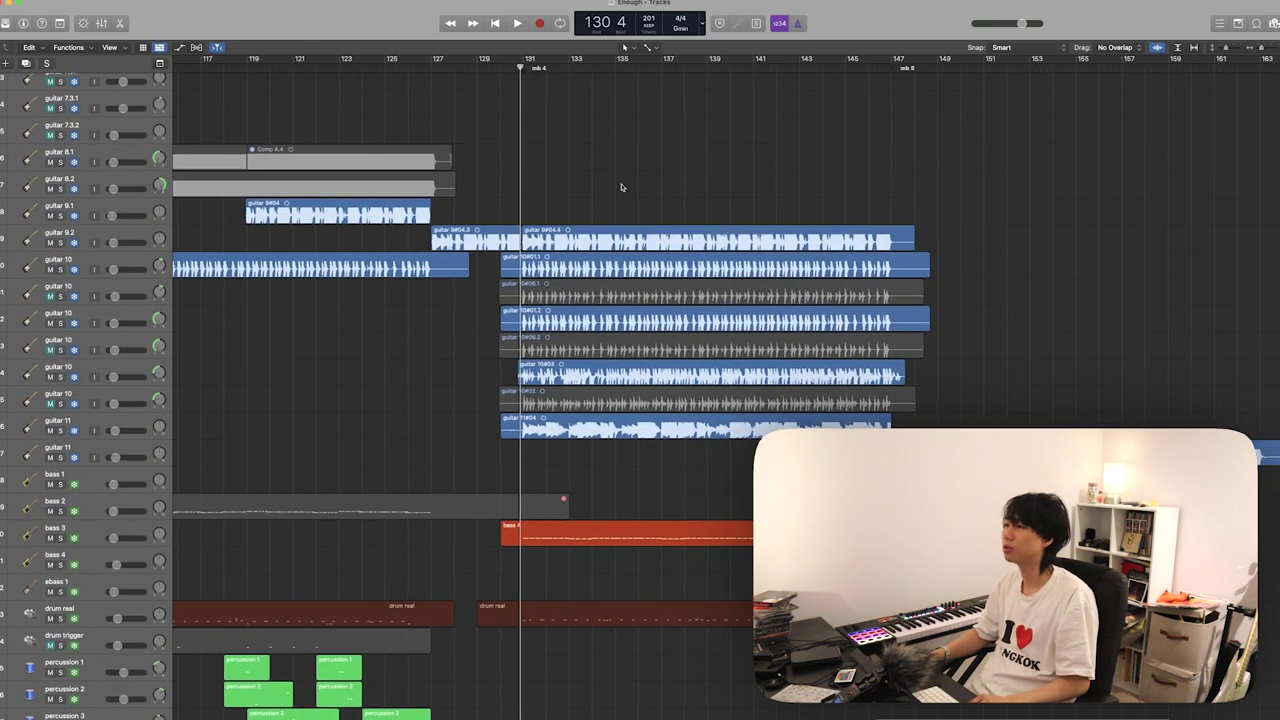
left_click(127, 234)
left_click(429, 68)
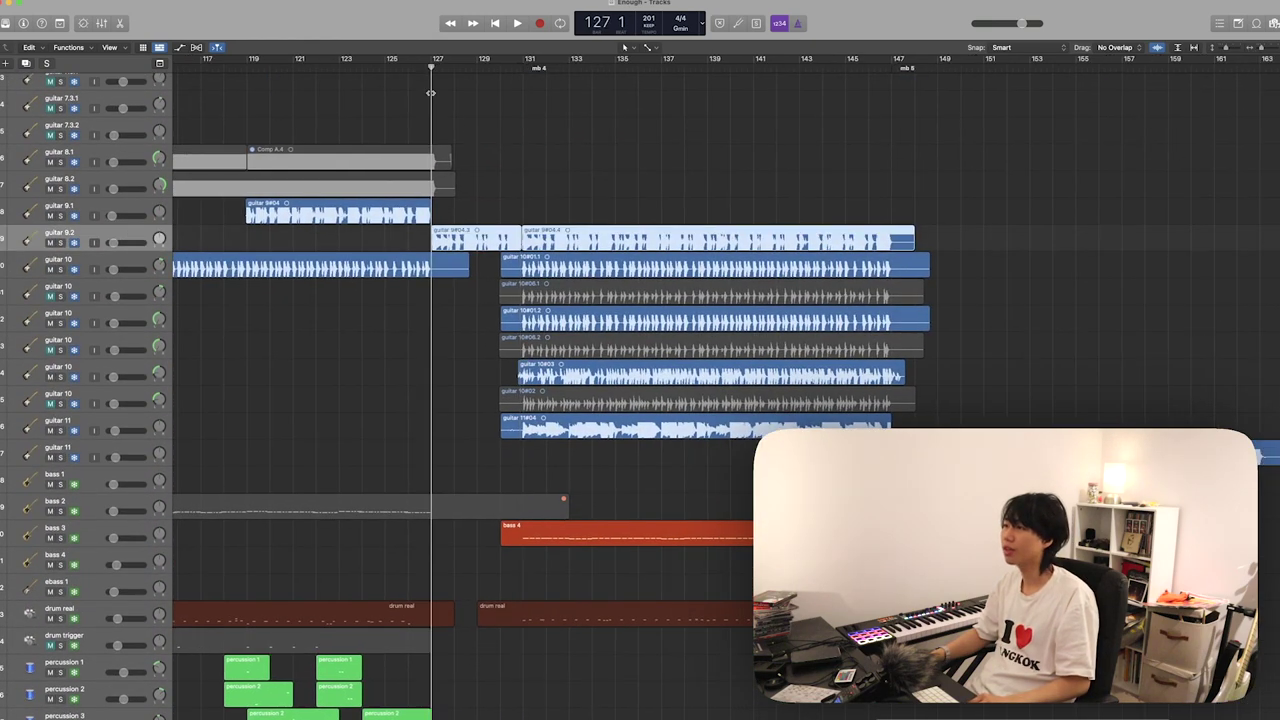
left_click(411, 69)
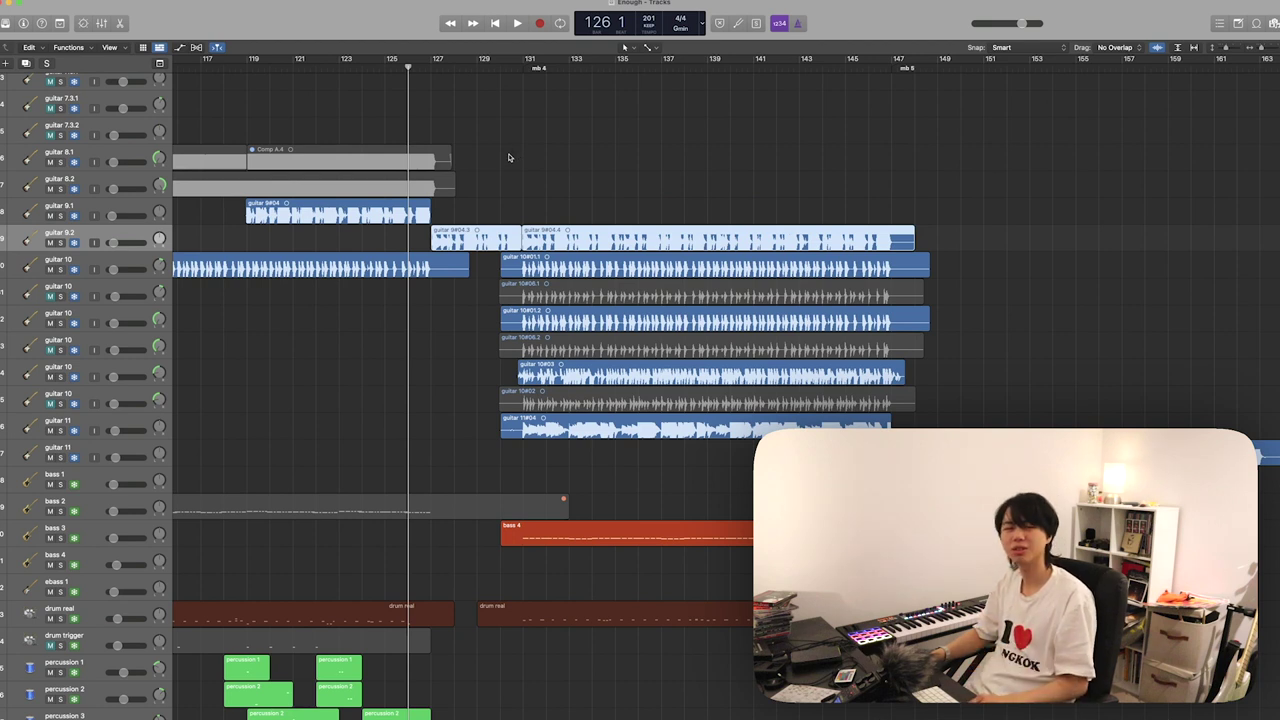
scroll(508, 157, "left", 2)
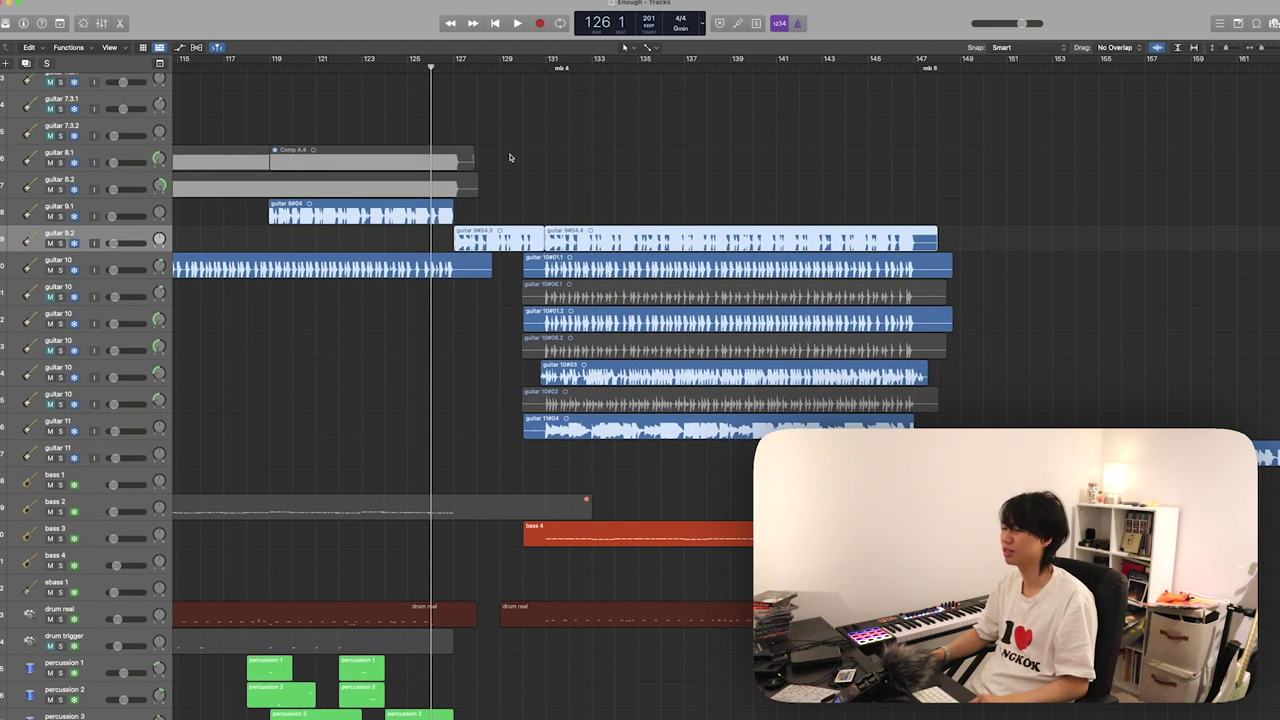
left_click(450, 68)
left_click(442, 68)
scroll(536, 113, "right", 2)
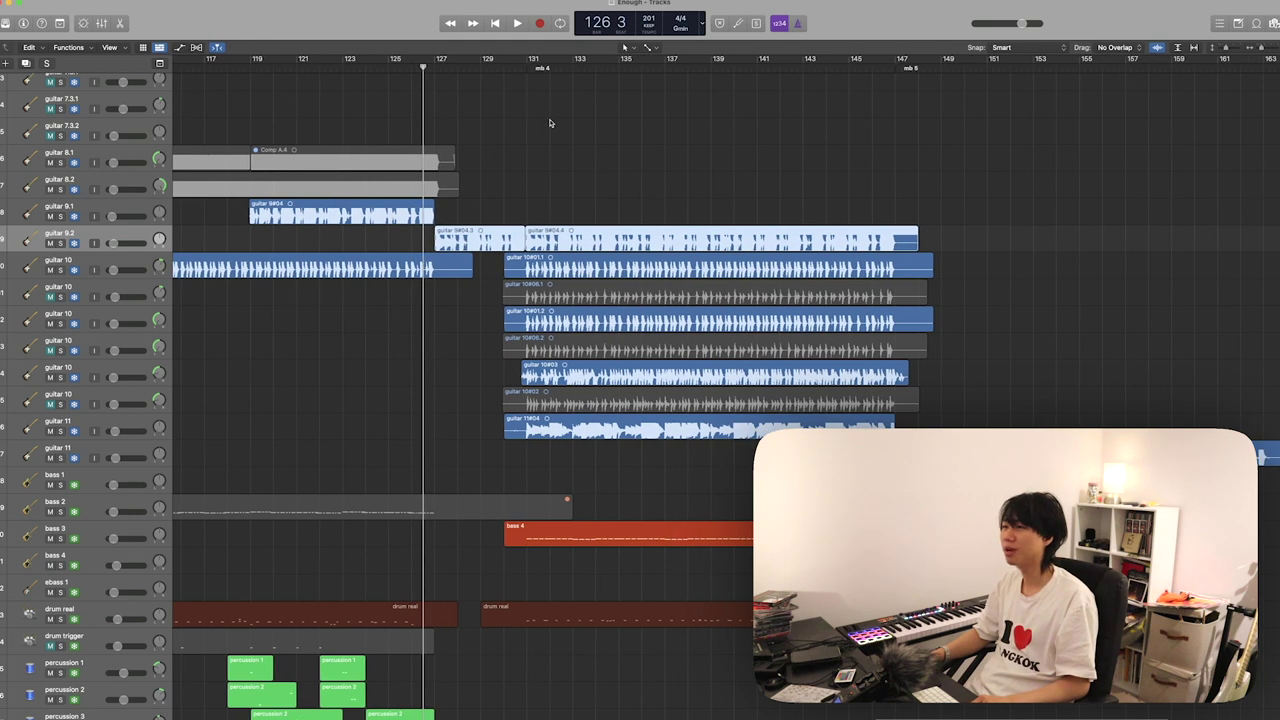
left_click(436, 67)
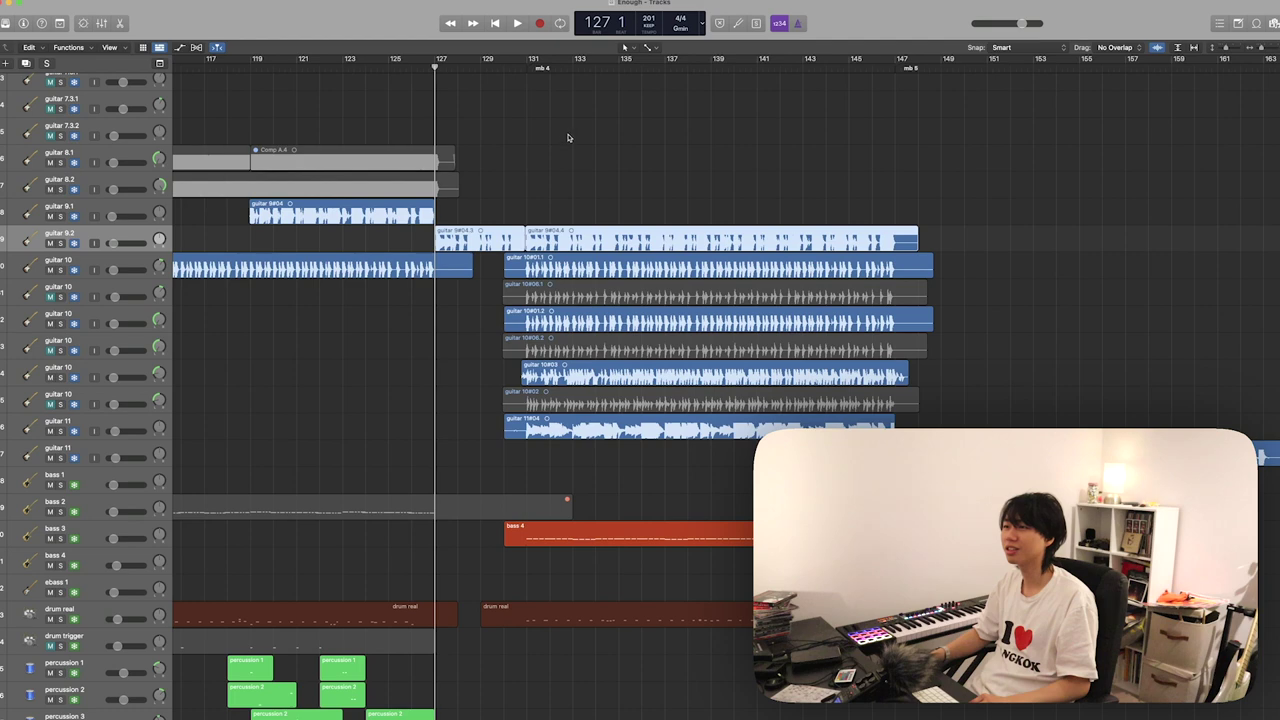
key("s")
key("space")
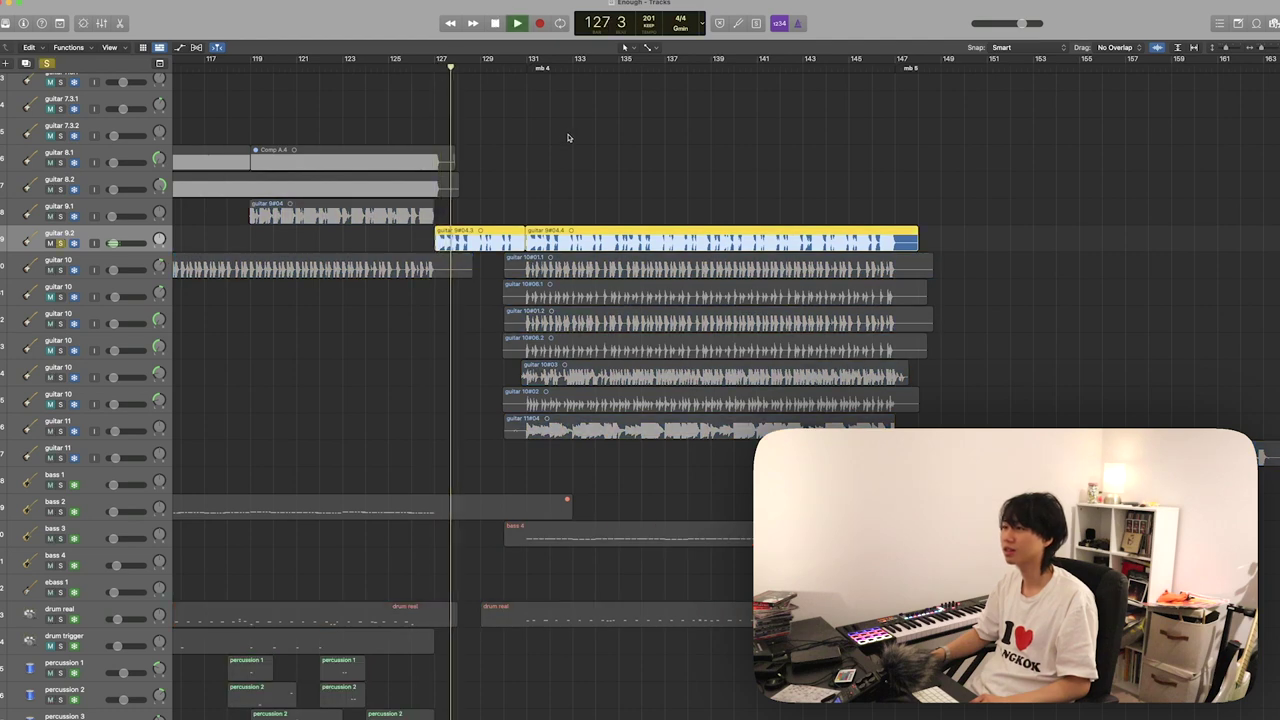
key("s")
key("space")
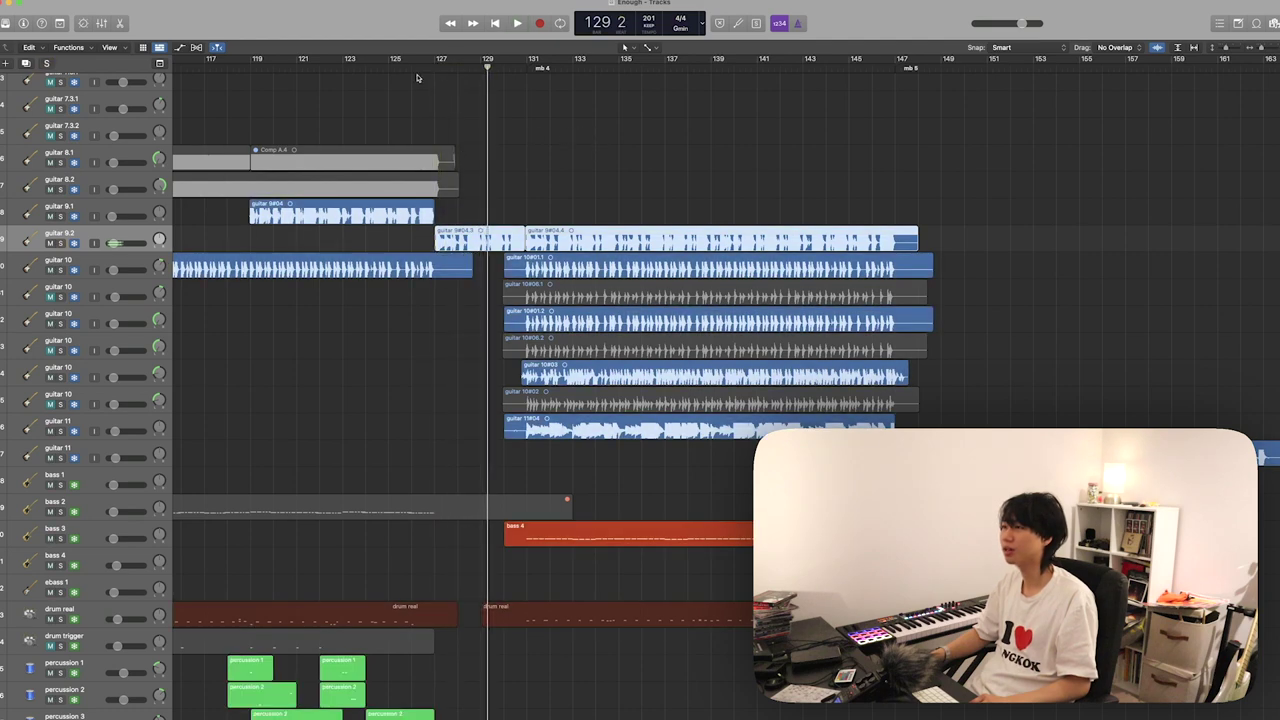
- Play the full arrangement from about bar 126 into the mk 4 section, stopping at bar 135
key("space")
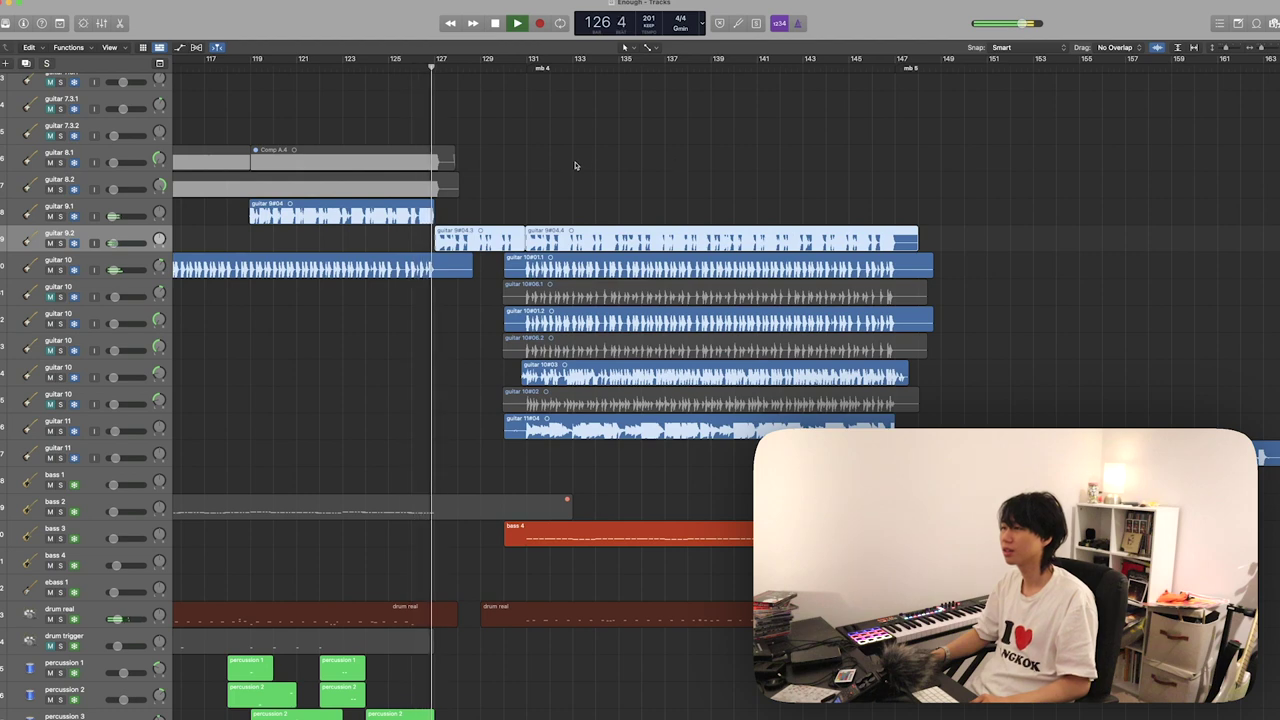
scroll(575, 165, "down", 1)
scroll(575, 165, "down", 1)
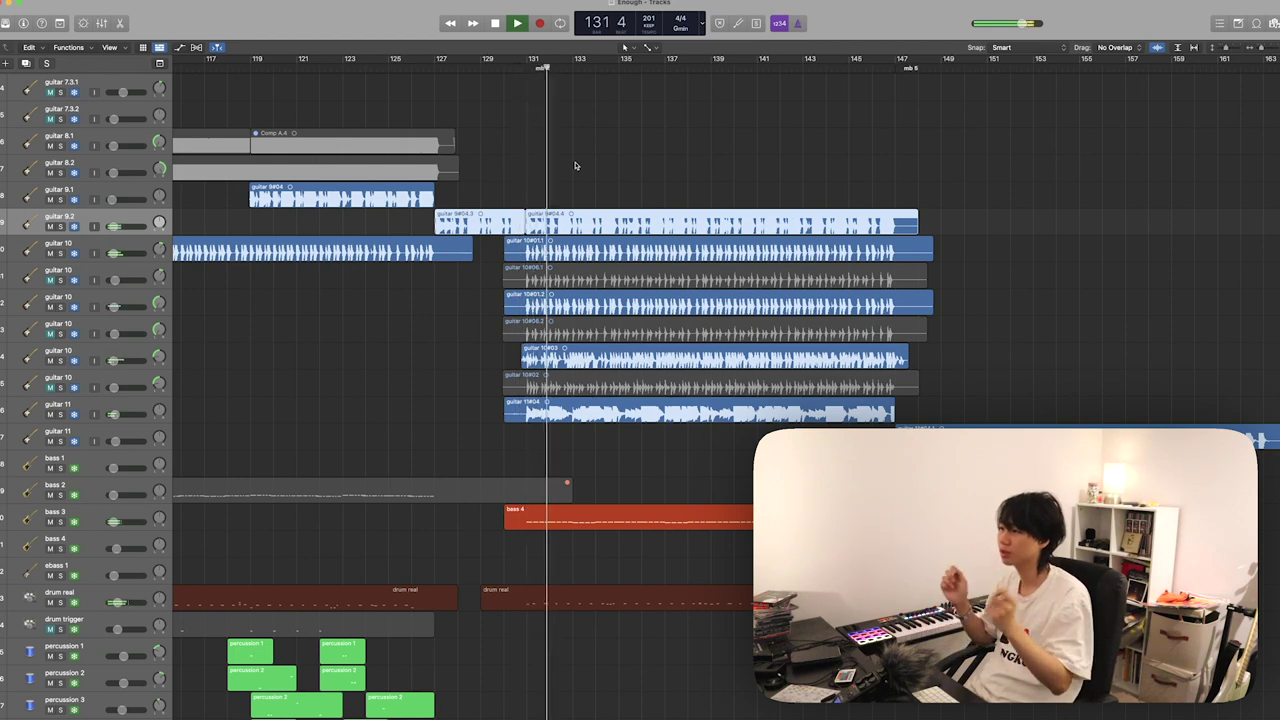
scroll(575, 165, "right", 3)
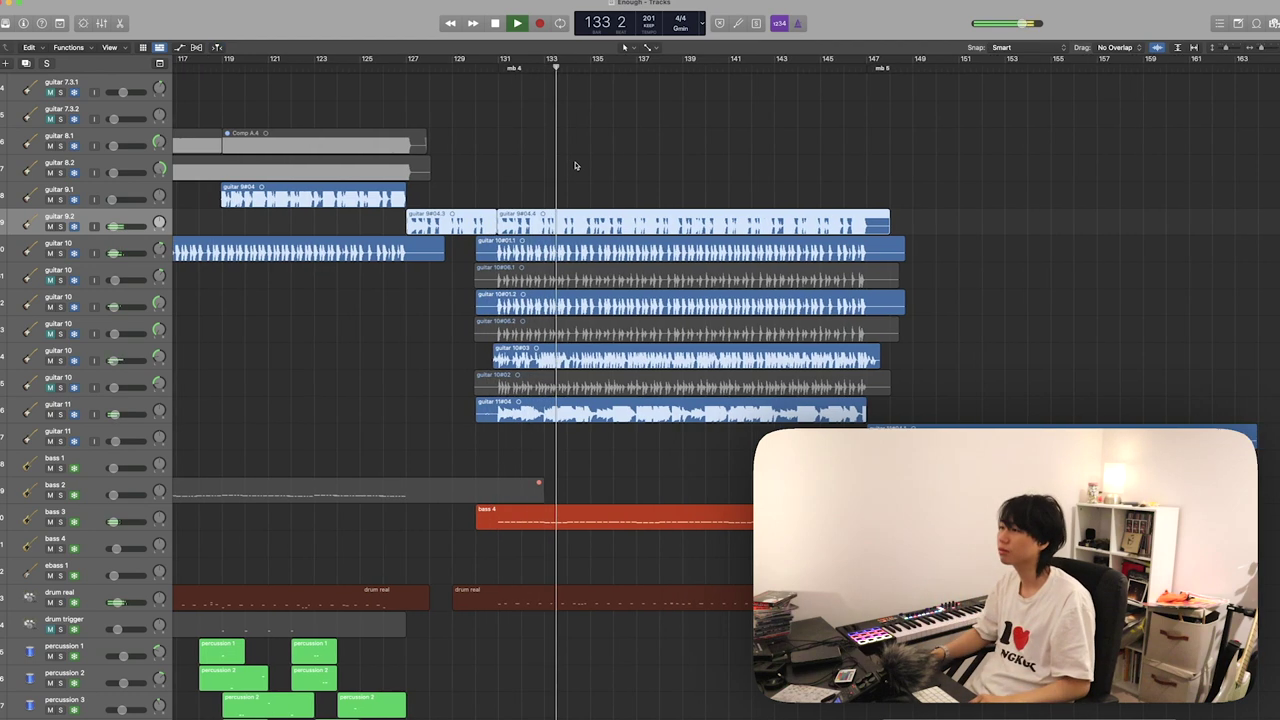
scroll(575, 165, "right", 3)
key("space")
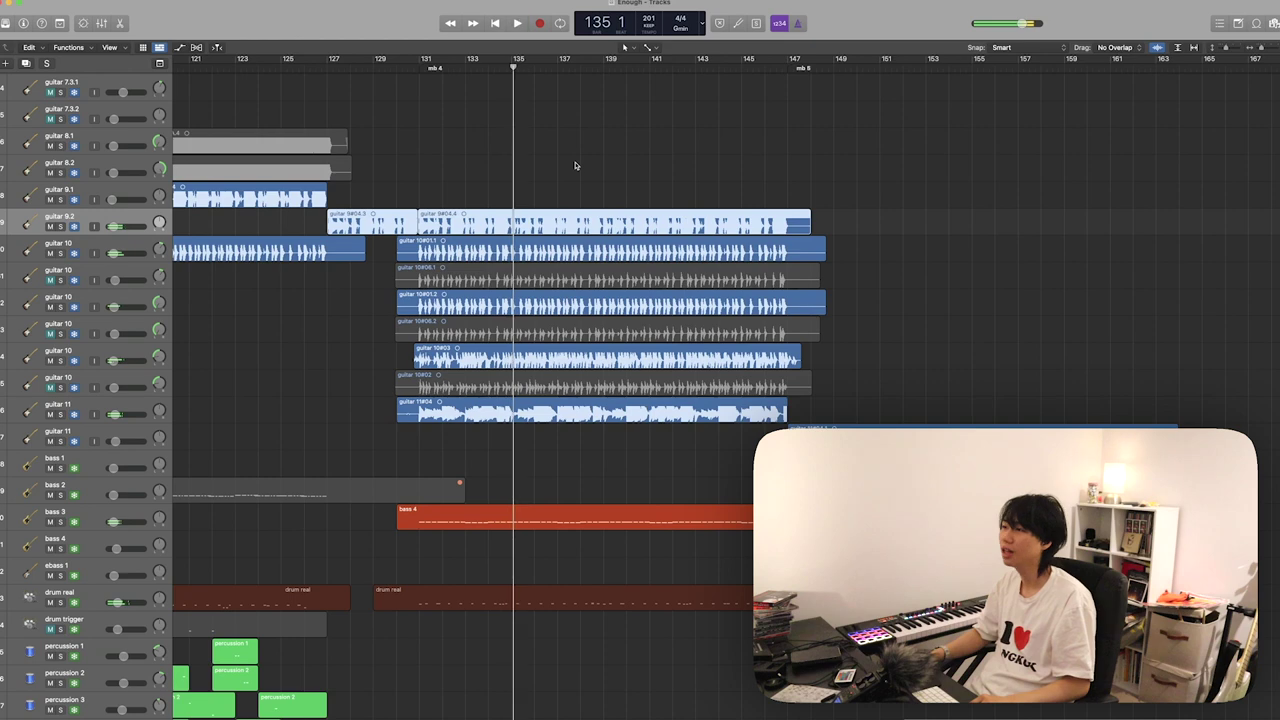
- Set the playhead to bar 131, view the notes of the drum real region from bar 129 in the Piano Roll, and close it
scroll(572, 162, "down", 3)
scroll(565, 135, "left", 5)
scroll(558, 145, "up", 3)
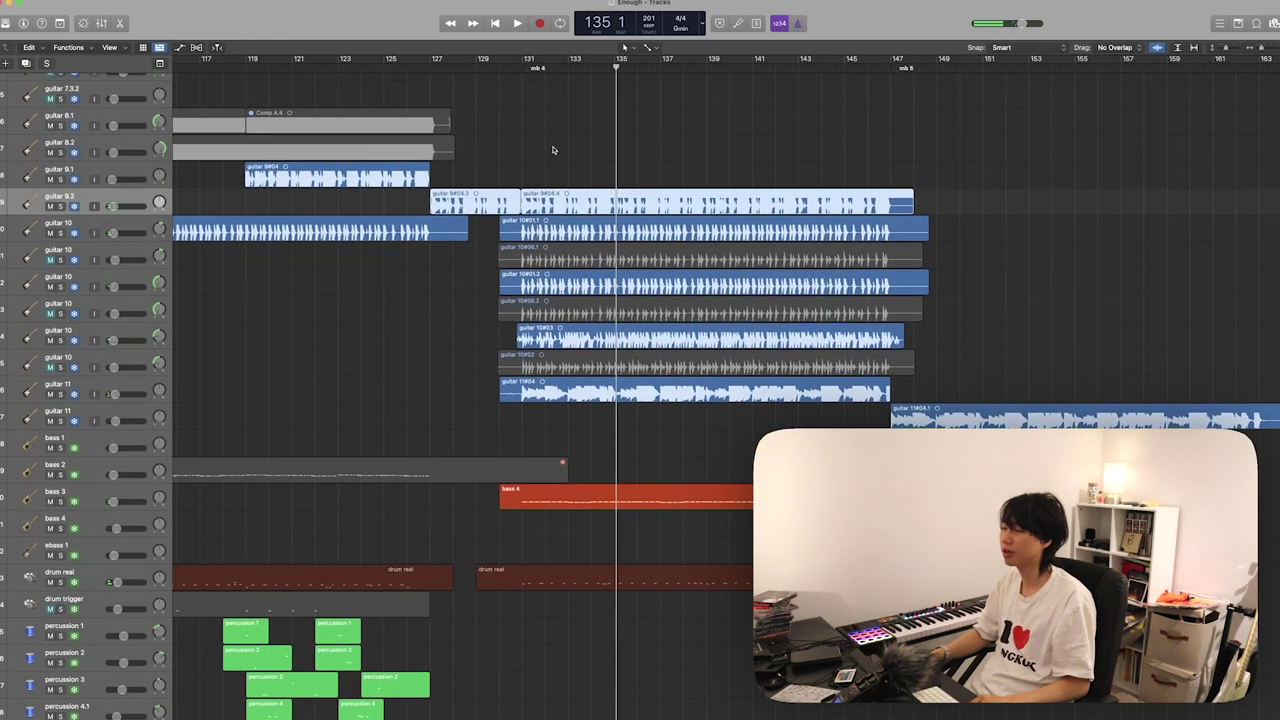
scroll(553, 150, "right", 5)
scroll(553, 150, "down", 6)
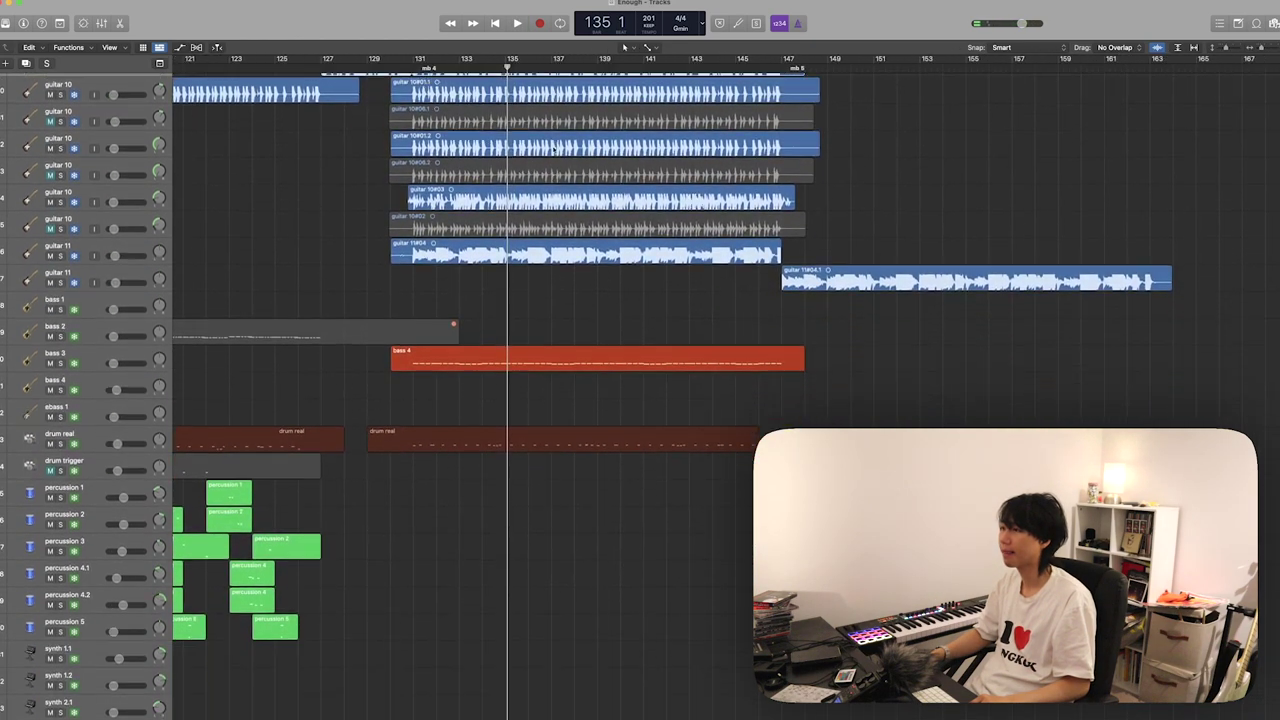
left_click(507, 405)
left_click(414, 70)
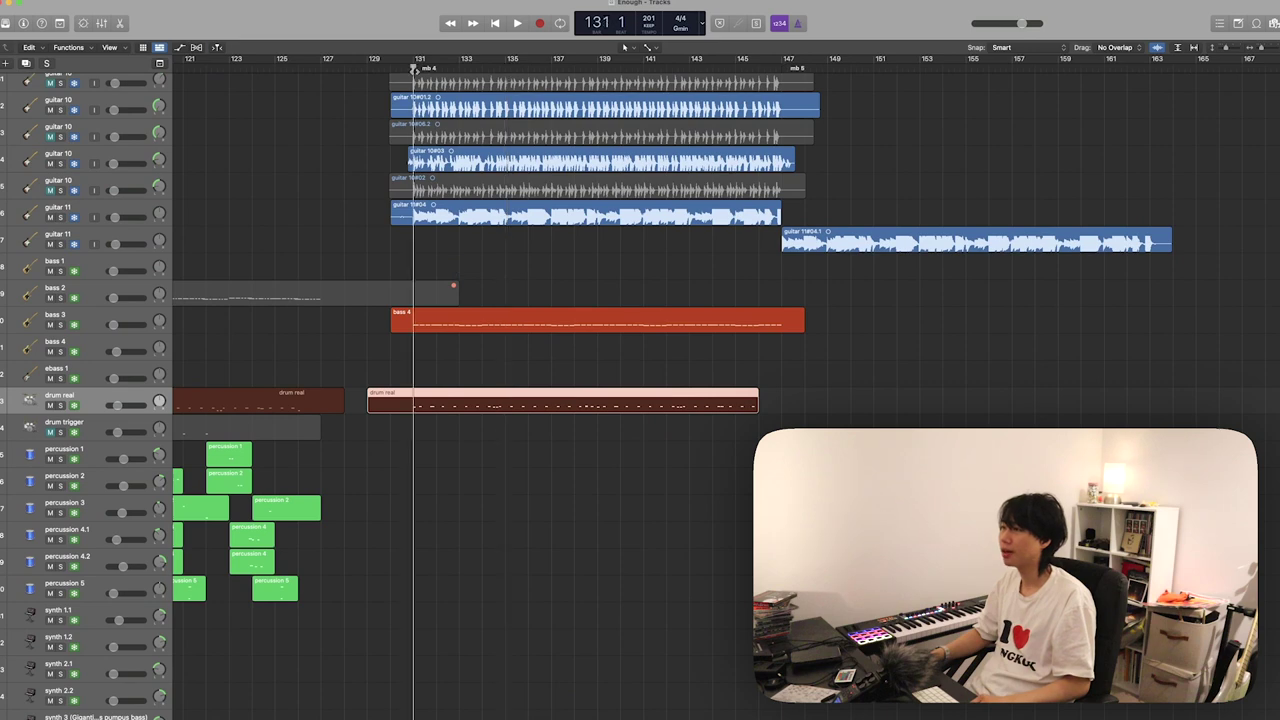
scroll(528, 435, "up", 2)
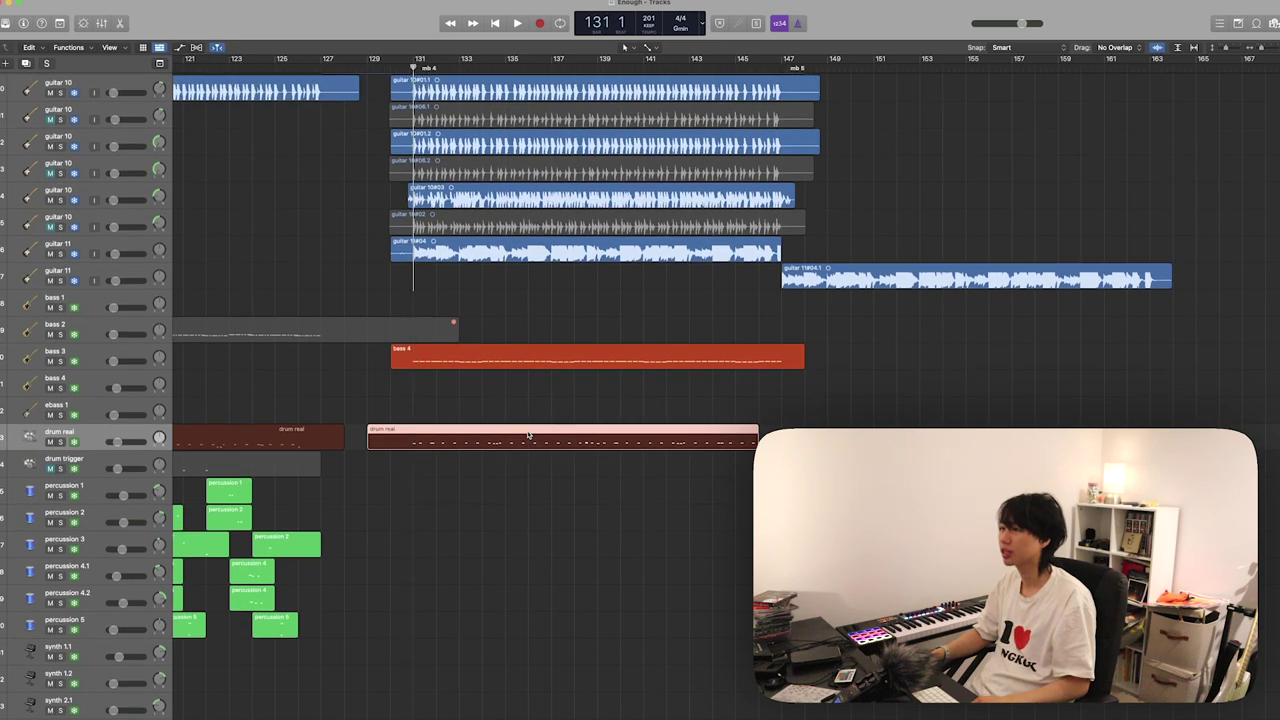
double_click(528, 435)
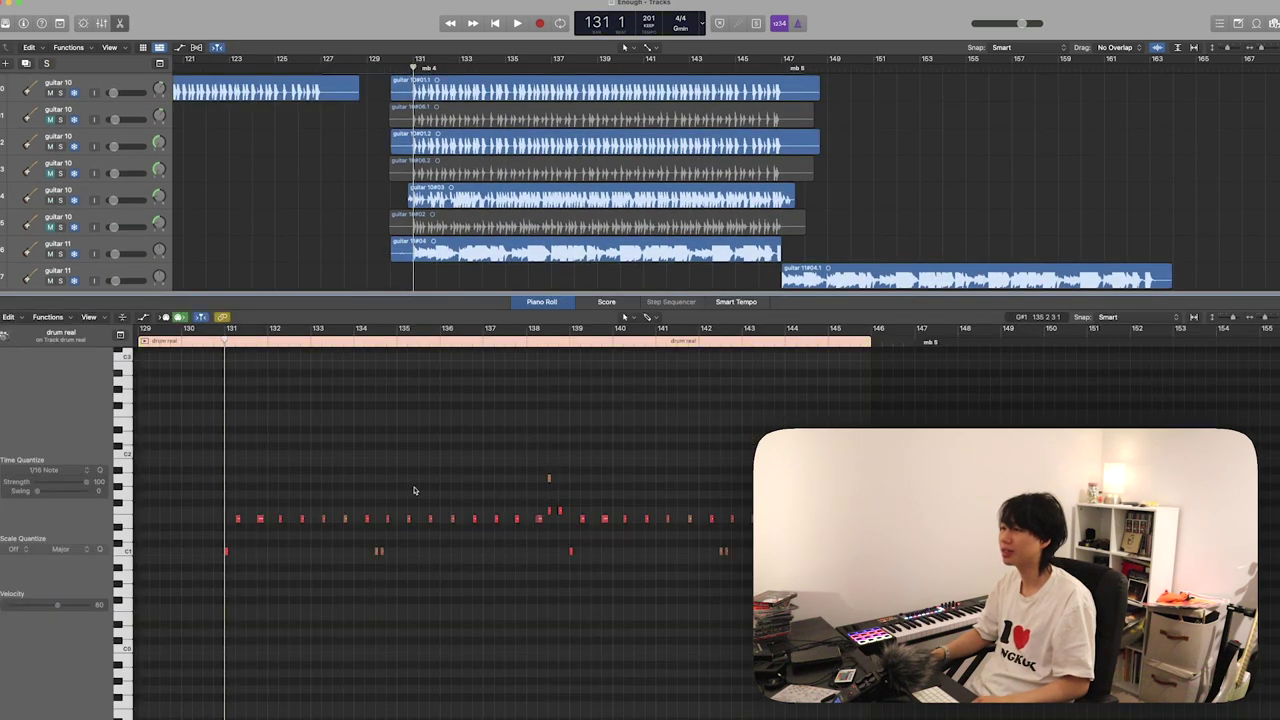
key("e")
scroll(440, 413, "left", 6)
scroll(468, 411, "right", 7)
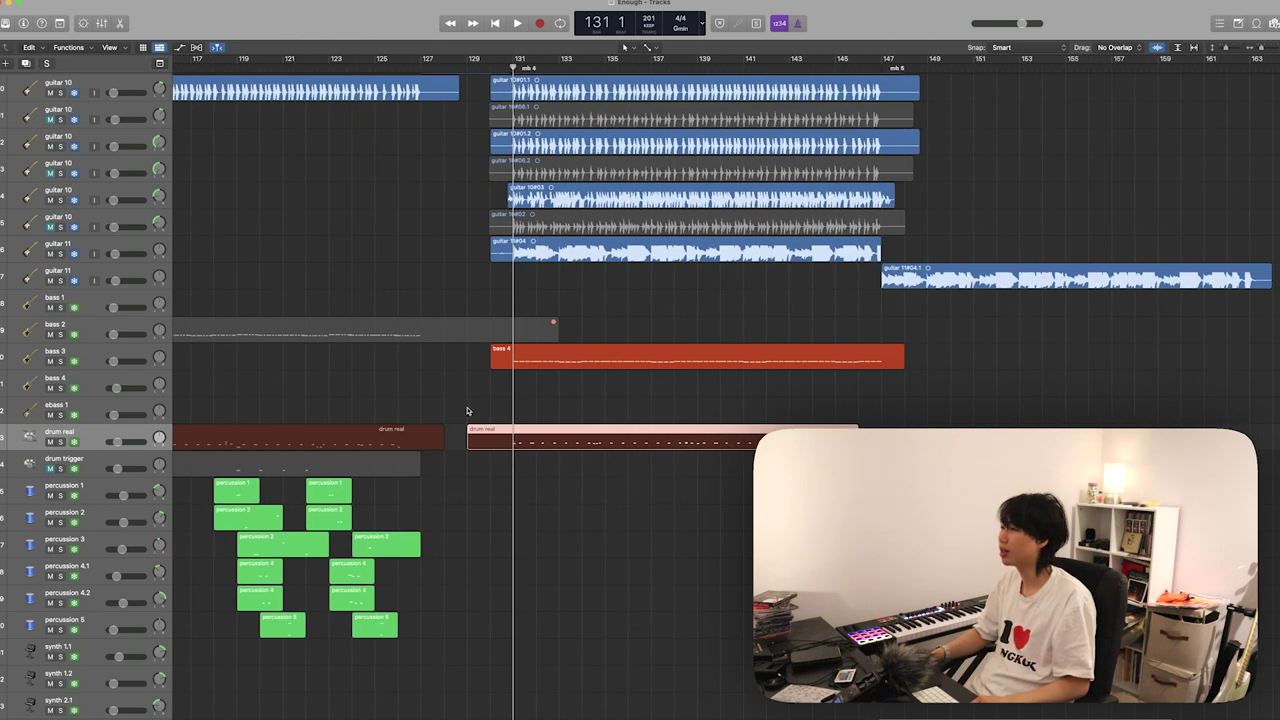
- Play the drum real region in solo from bar 131 with its Piano Roll open, then close the editor, clear the solo and stop at bar 135
key("e")
left_click(508, 528)
key("space")
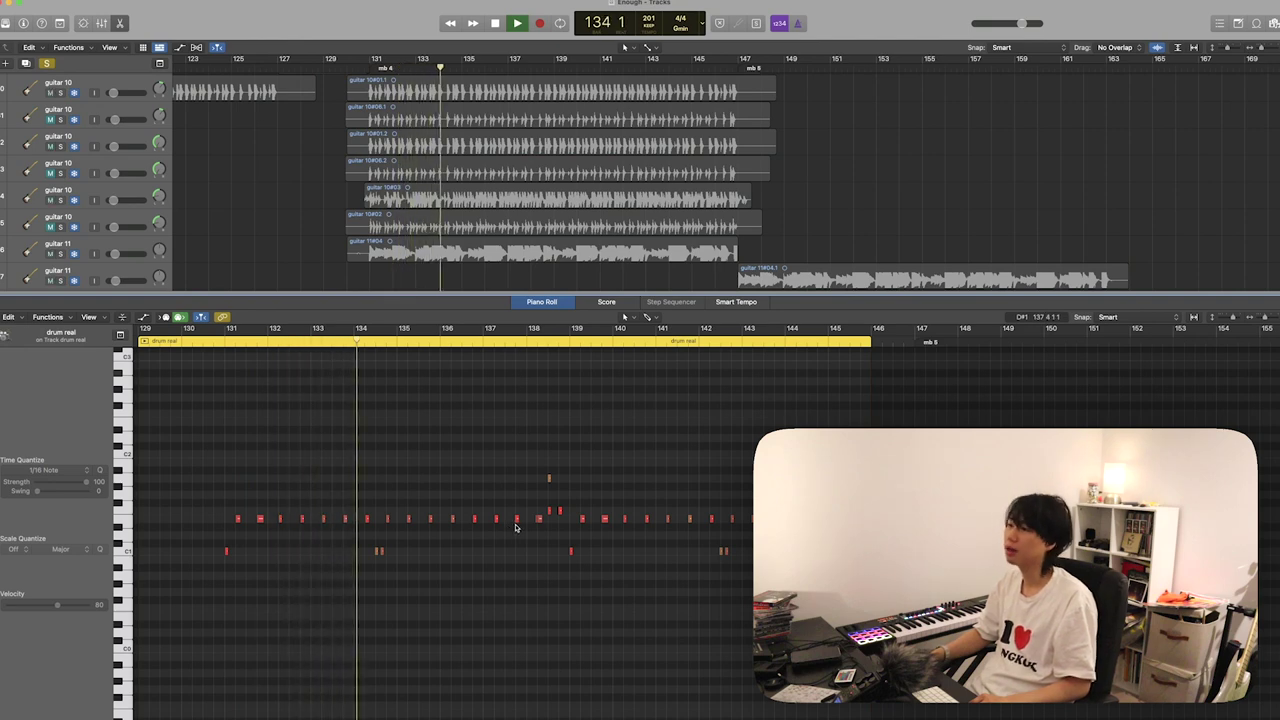
key("e")
key("space")
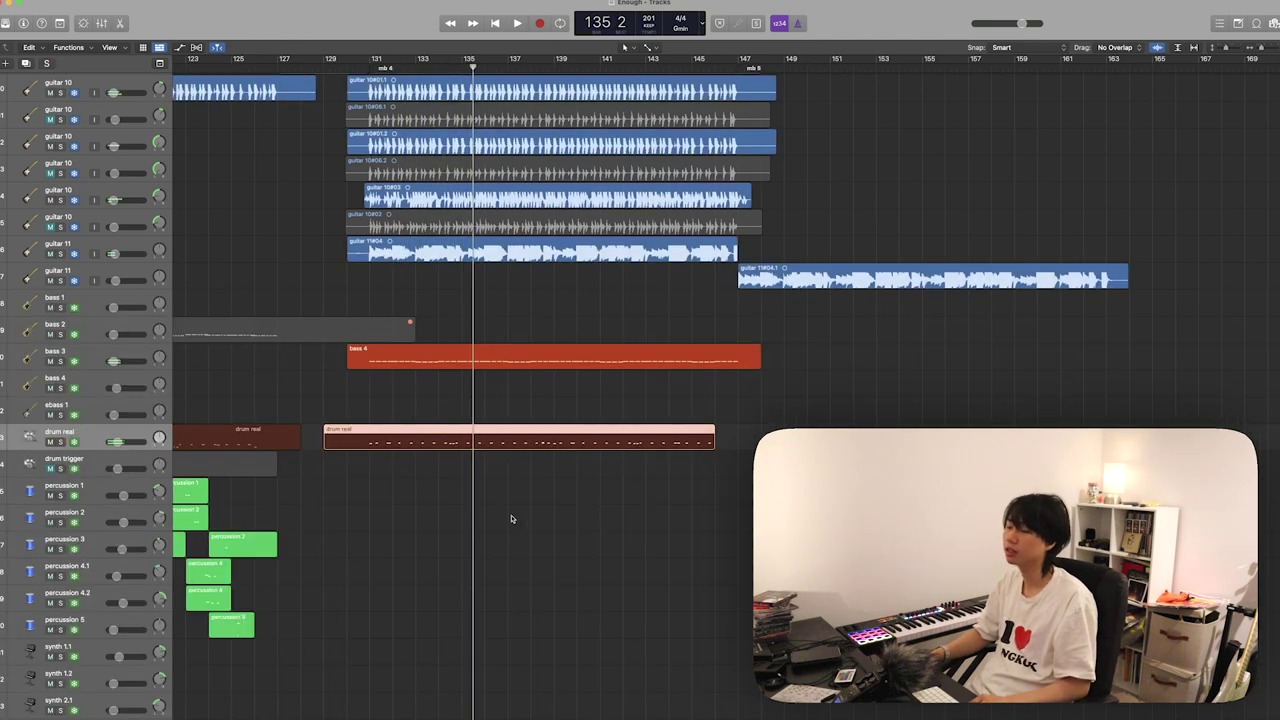
- Select the regions from bar 130 on wobble 7.1.3, 7.3 and 8.4, play them in solo from bar 131, and clear the solo
scroll(512, 522, "down", 15)
scroll(509, 516, "up", 10)
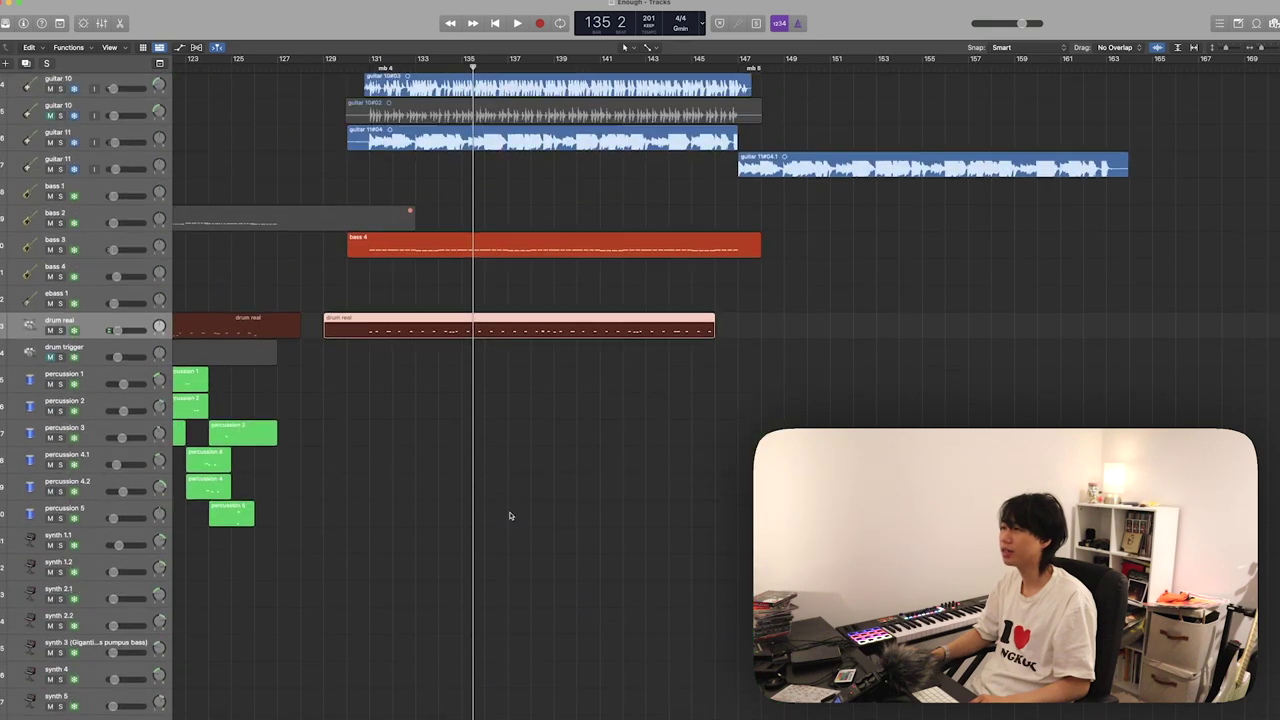
scroll(509, 516, "down", 15)
scroll(509, 516, "down", 1)
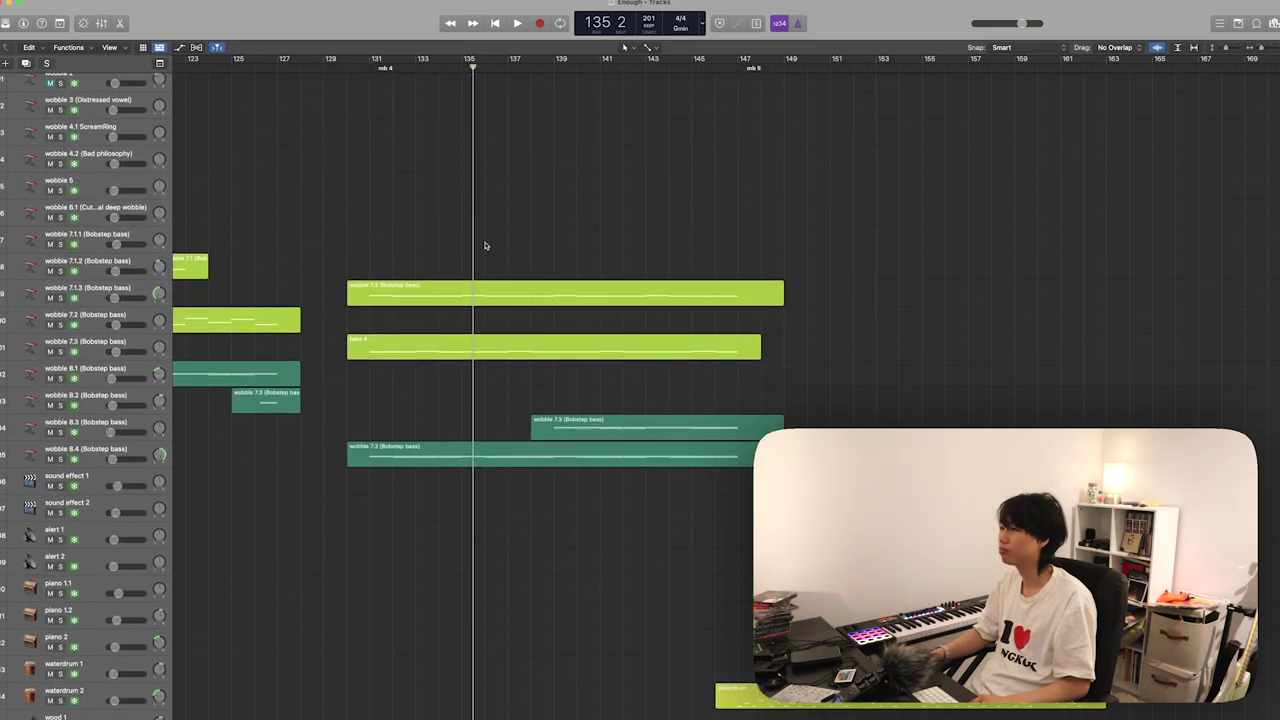
left_click_drag(404, 235, 450, 526)
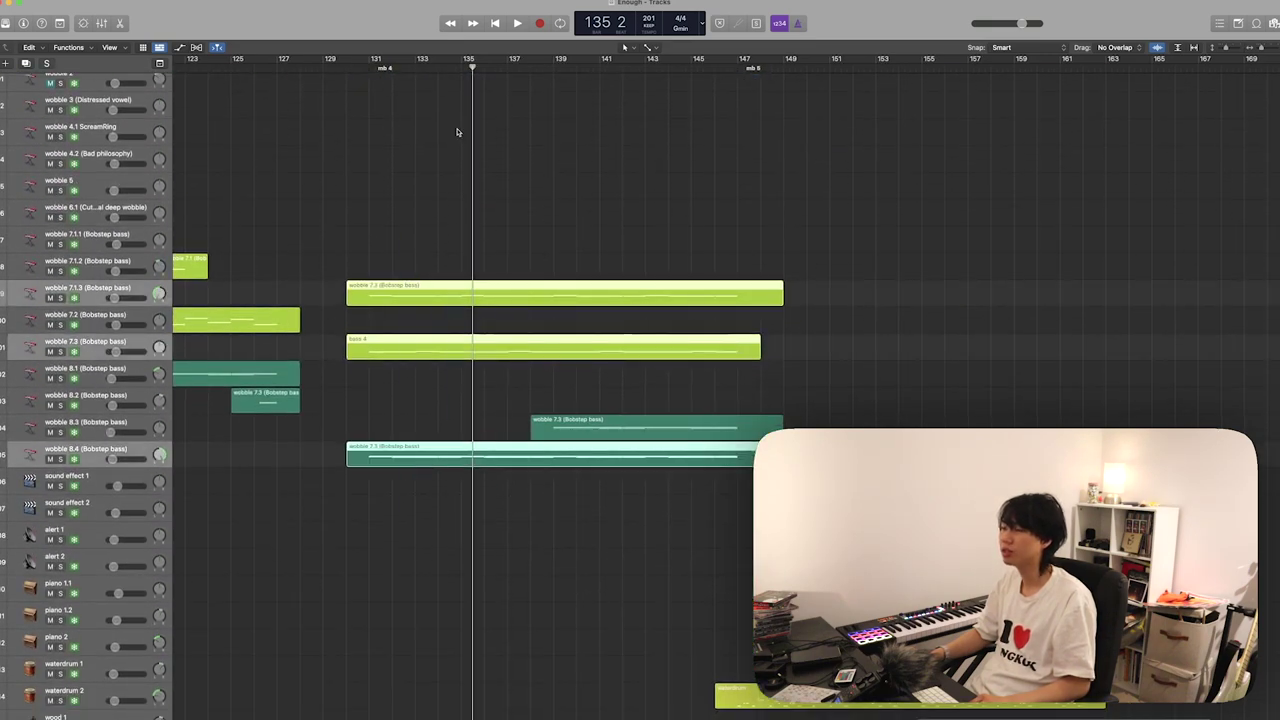
scroll(451, 134, "up", 1)
left_click(367, 68)
key("s")
scroll(563, 169, "up", 1)
key("space")
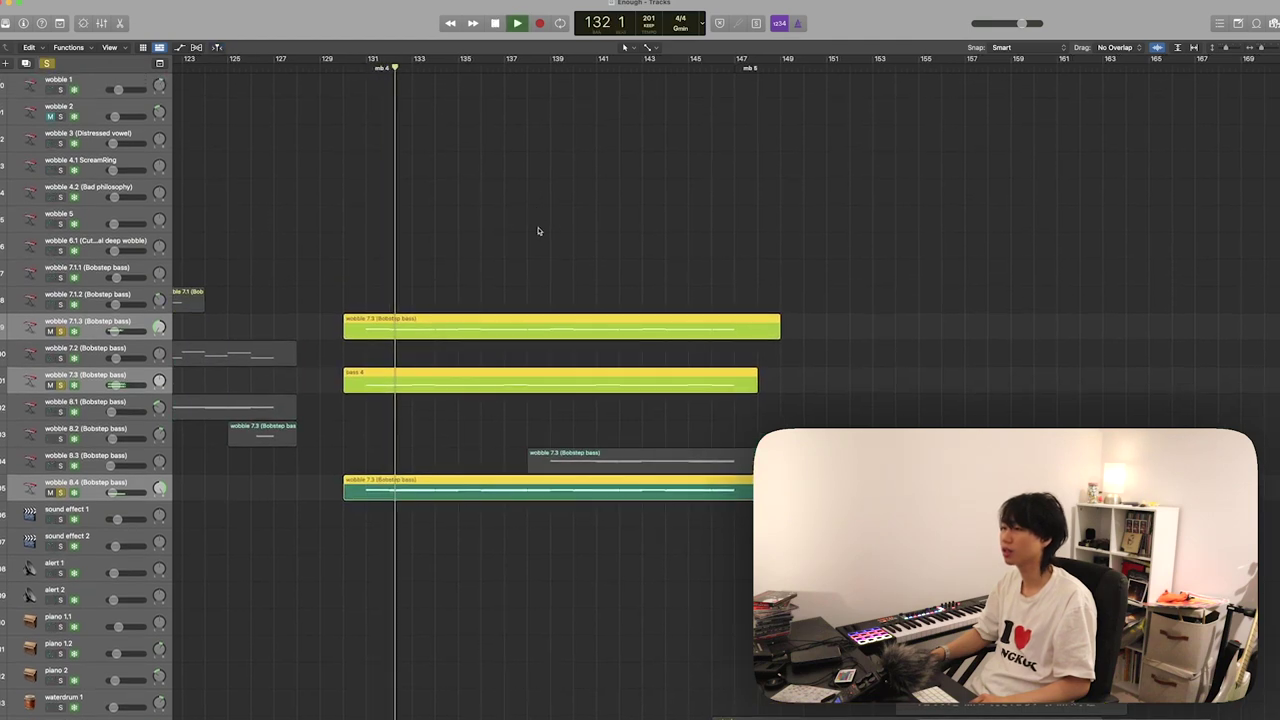
key("s")
- Solo the bass 4 region on the bass 3 track while playback continues
scroll(537, 270, "down", 6)
scroll(538, 294, "down", 15)
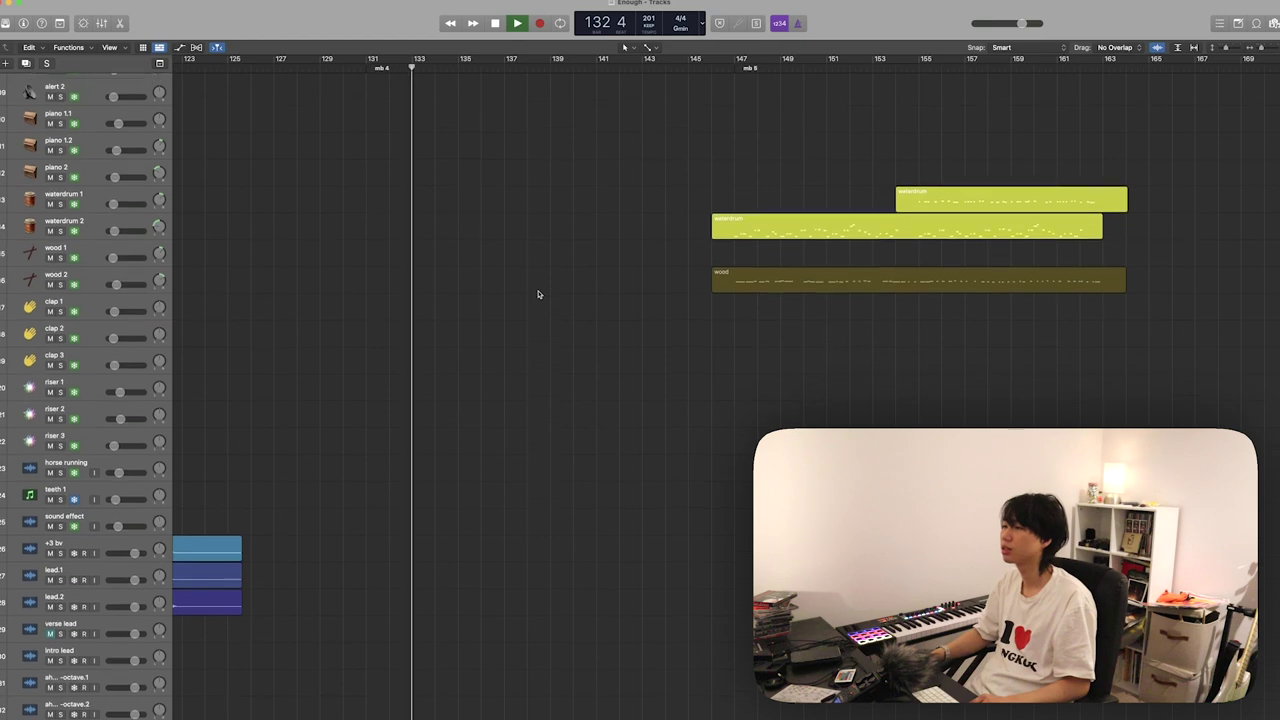
scroll(538, 294, "up", 20)
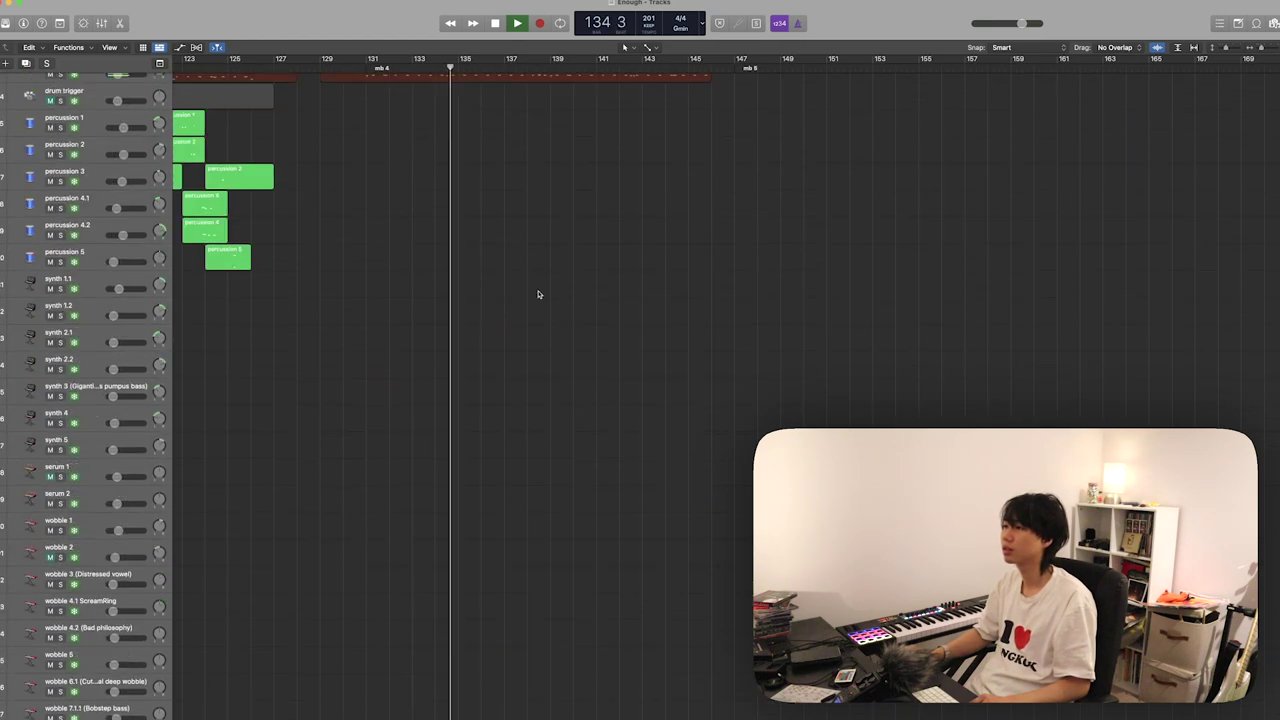
scroll(538, 293, "down", 10)
scroll(540, 293, "down", 6)
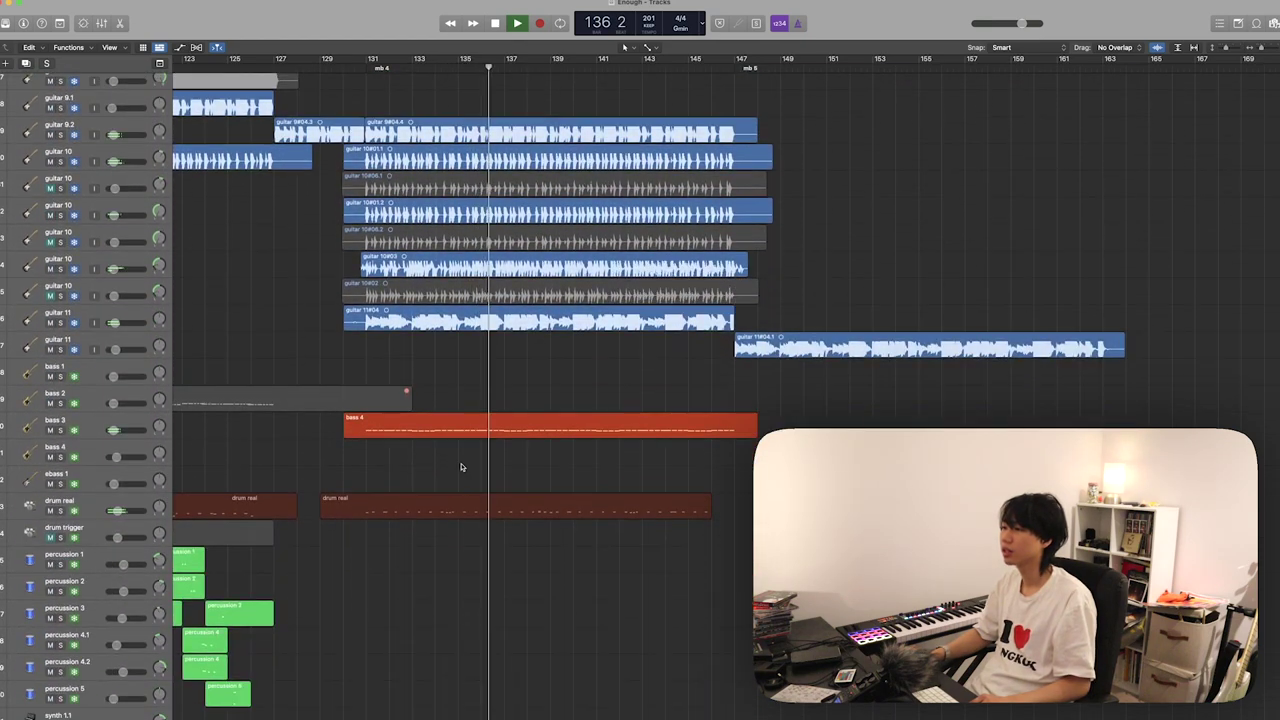
left_click(483, 417)
key("ctrl+s")
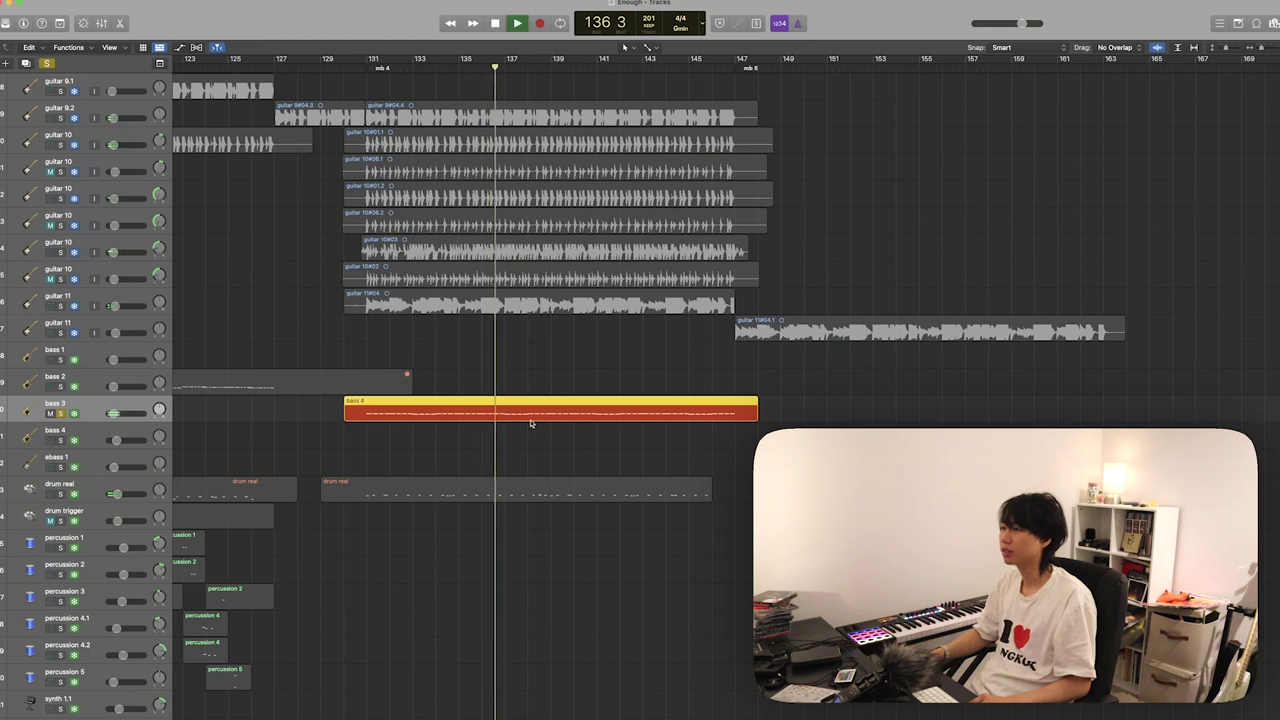
- View the bass 4 region's notes in the Piano Roll, clear the solo, close the editor and stop playback at about bar 139
double_click(529, 421)
key("ctrl+s")
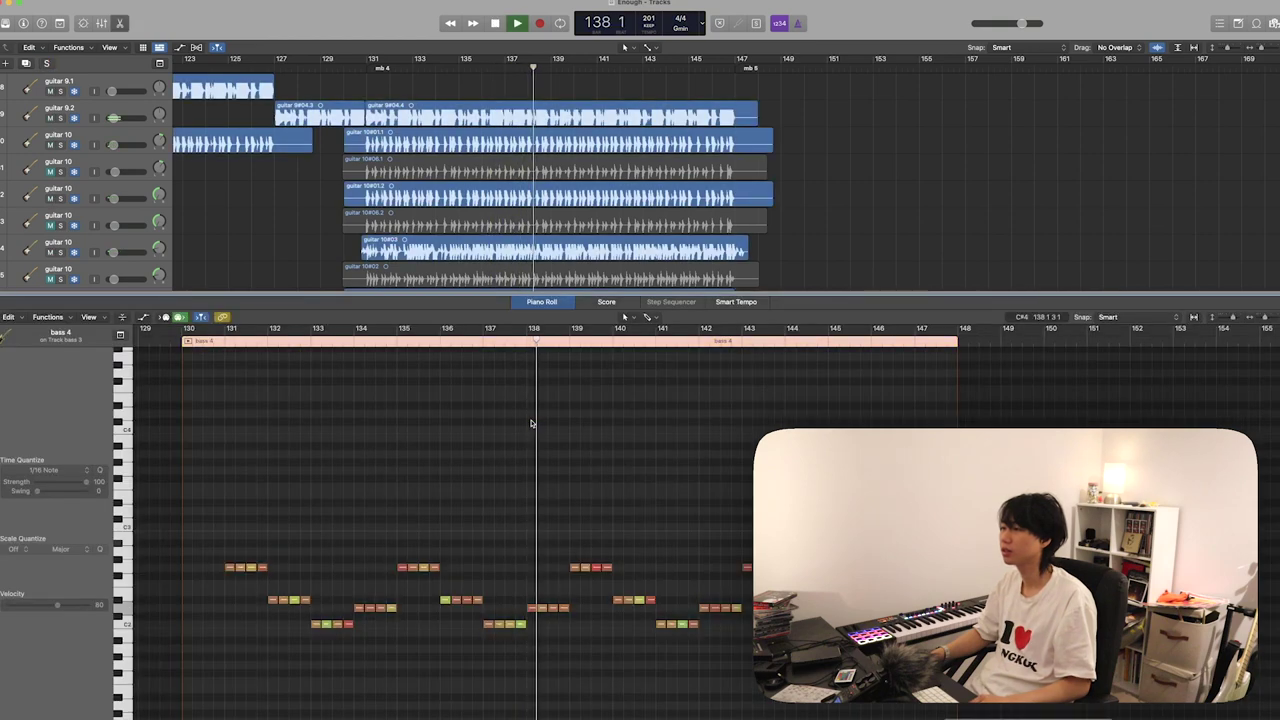
key("e")
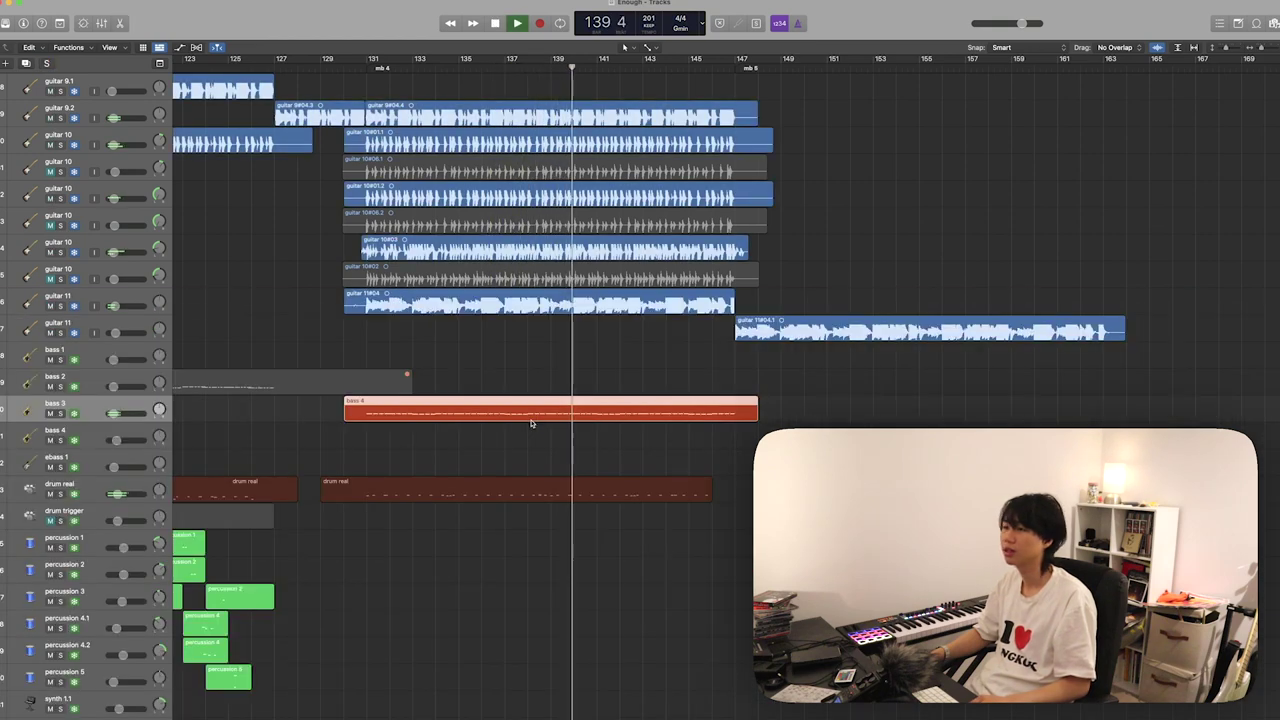
scroll(426, 332, "up", 4)
scroll(427, 205, "down", 10)
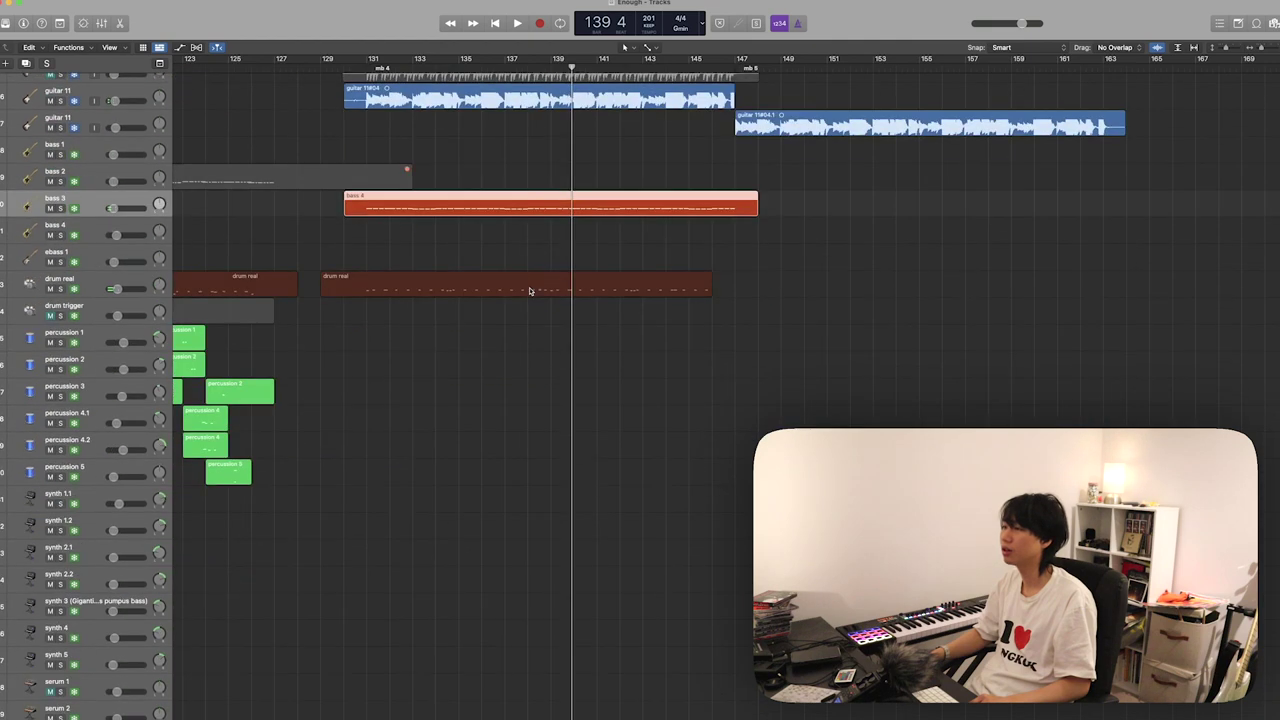
- Place the playhead at bar 131 and select the three unmuted guitar 10 tracks
scroll(530, 291, "up", 10)
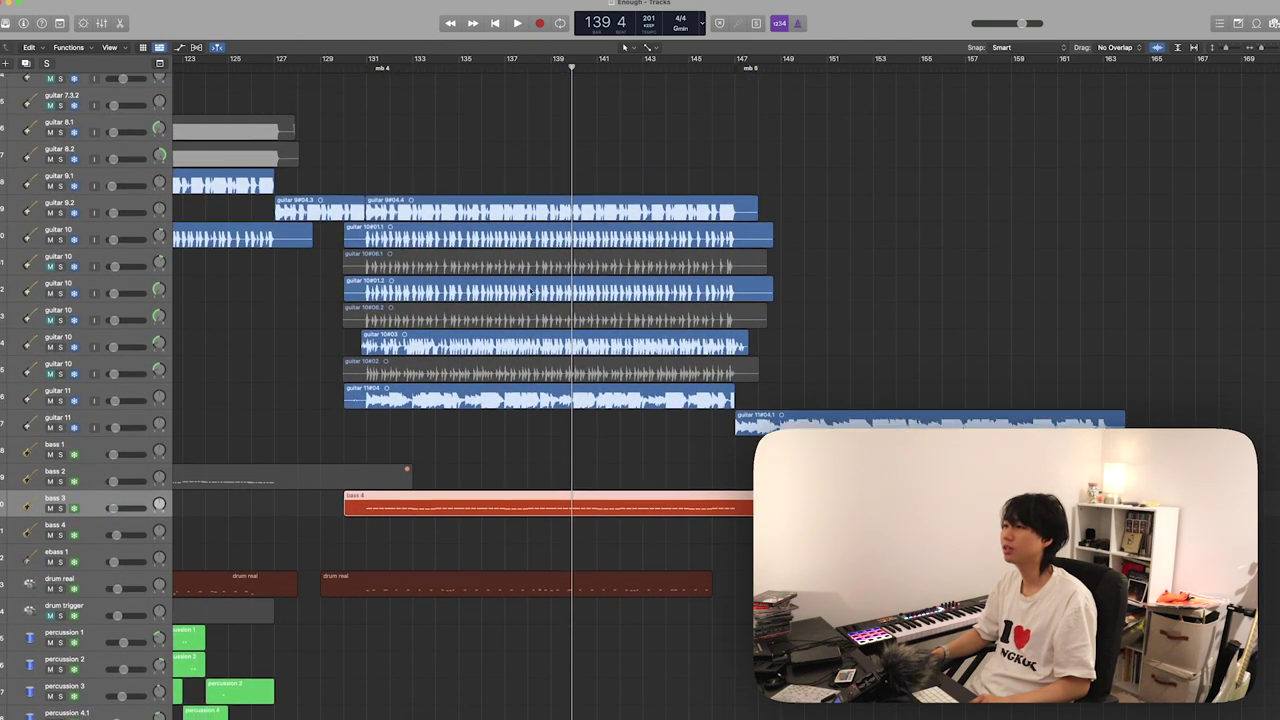
left_click(121, 241)
left_click(325, 68)
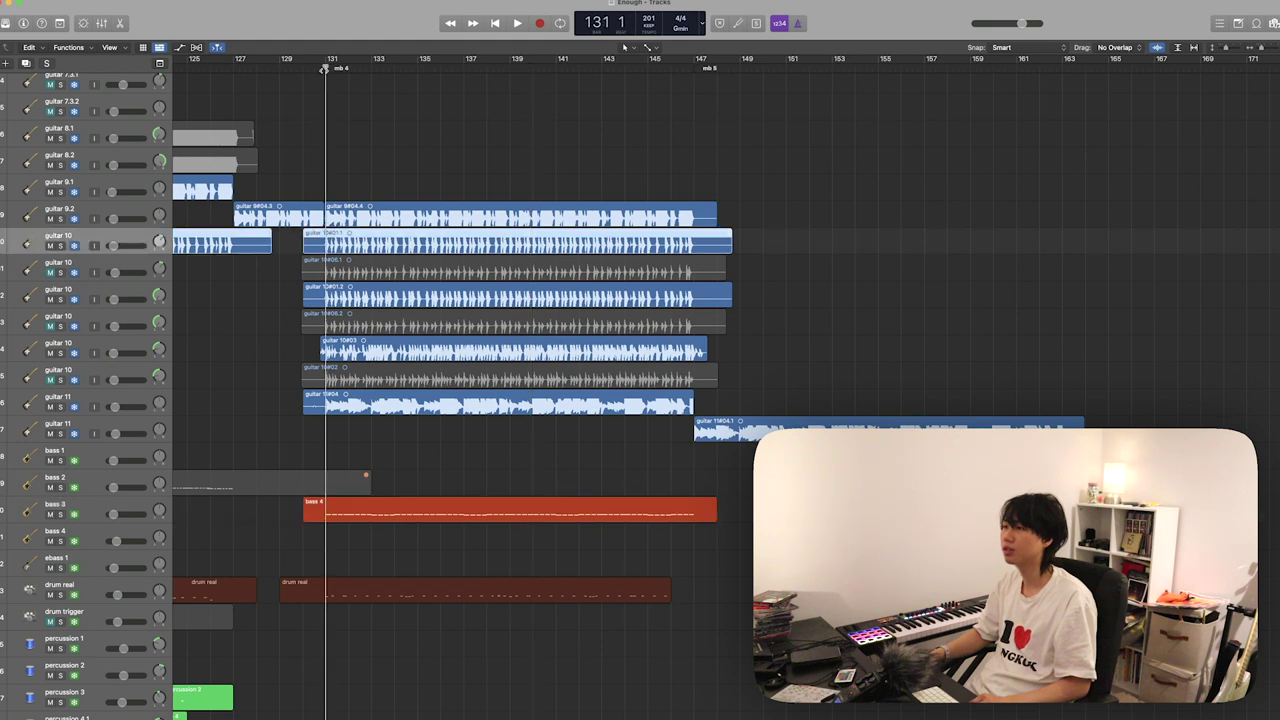
left_click(146, 289, "super")
left_click(140, 345, "super")
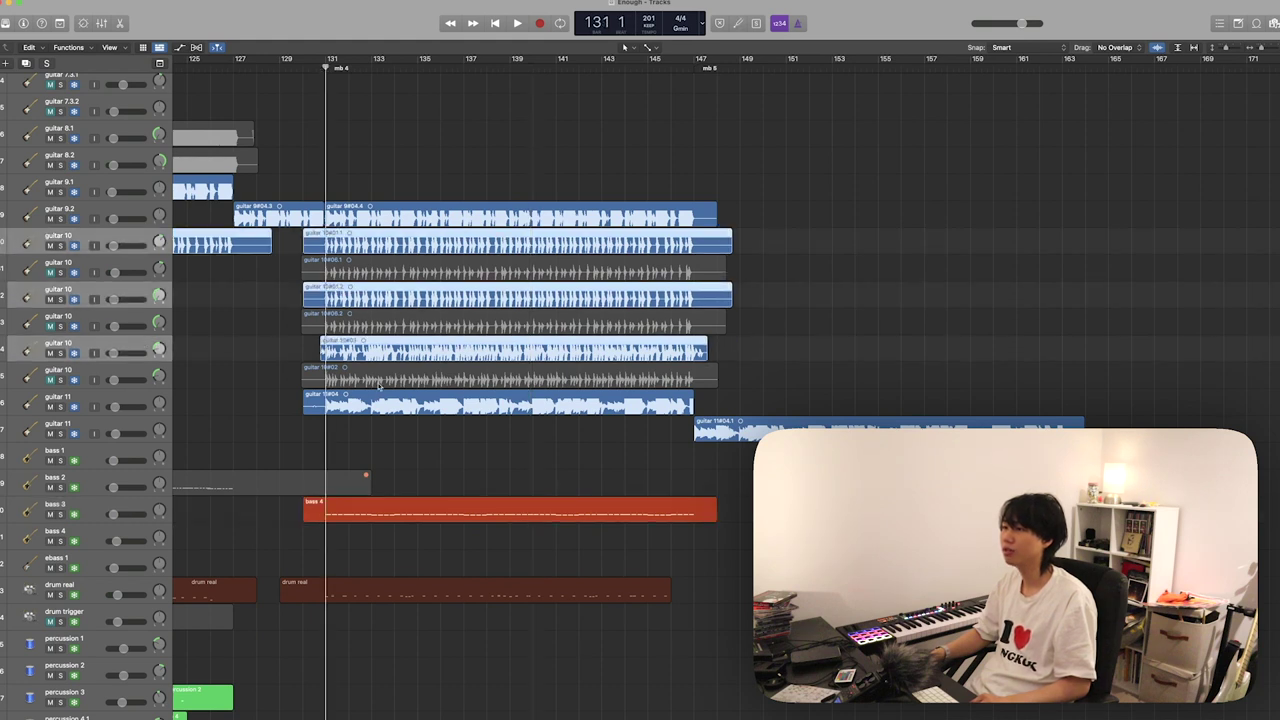
- Play the first guitar 11 track in solo from bar 131, then stop and clear the solo
left_click(139, 399)
key("ctrl+s")
key("space")
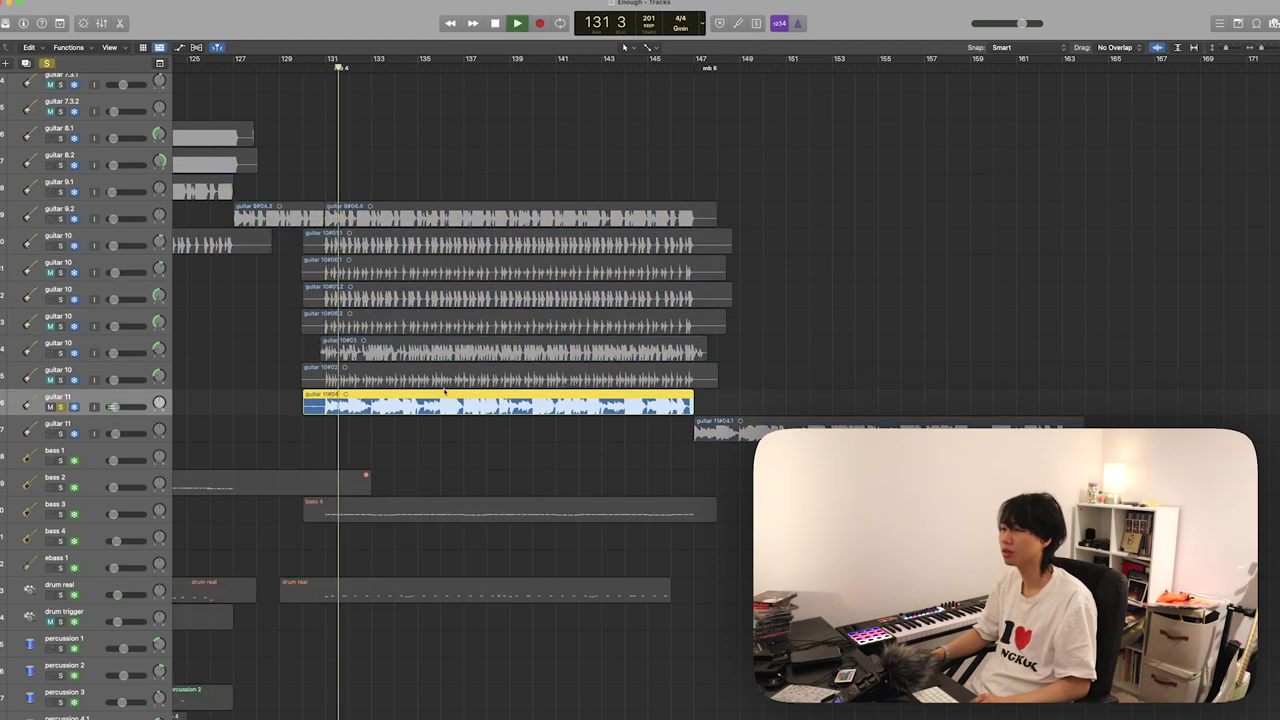
key("ctrl+s")
- Select the three unmuted guitar 10 tracks, play them together in solo from bar 132, and clear the solo
left_click(132, 342)
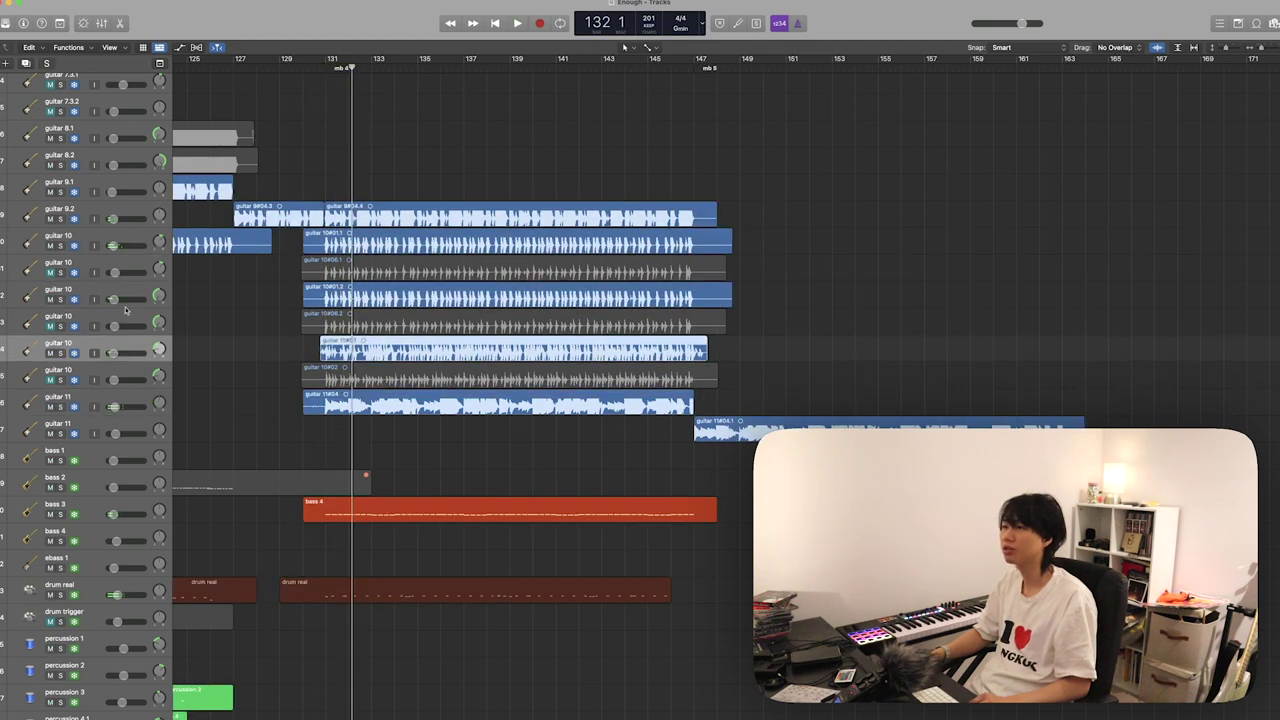
left_click(125, 291, "shift")
left_click(131, 234, "shift")
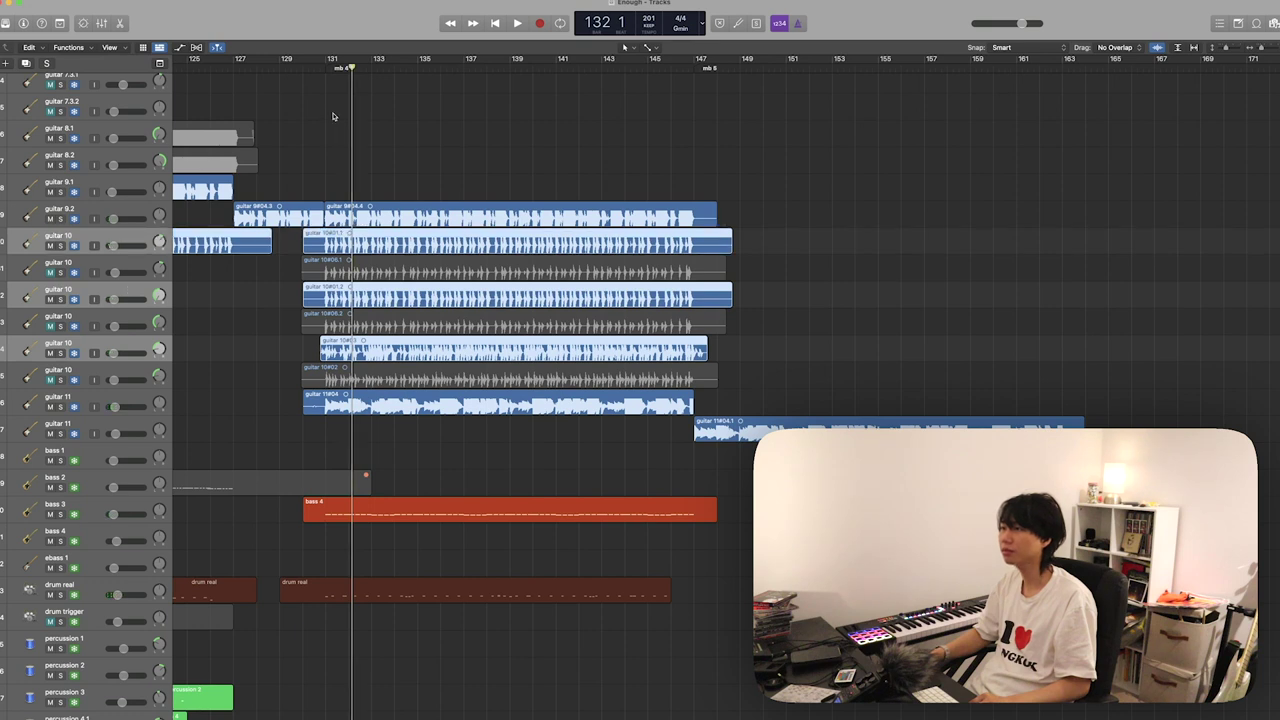
key("ctrl+s")
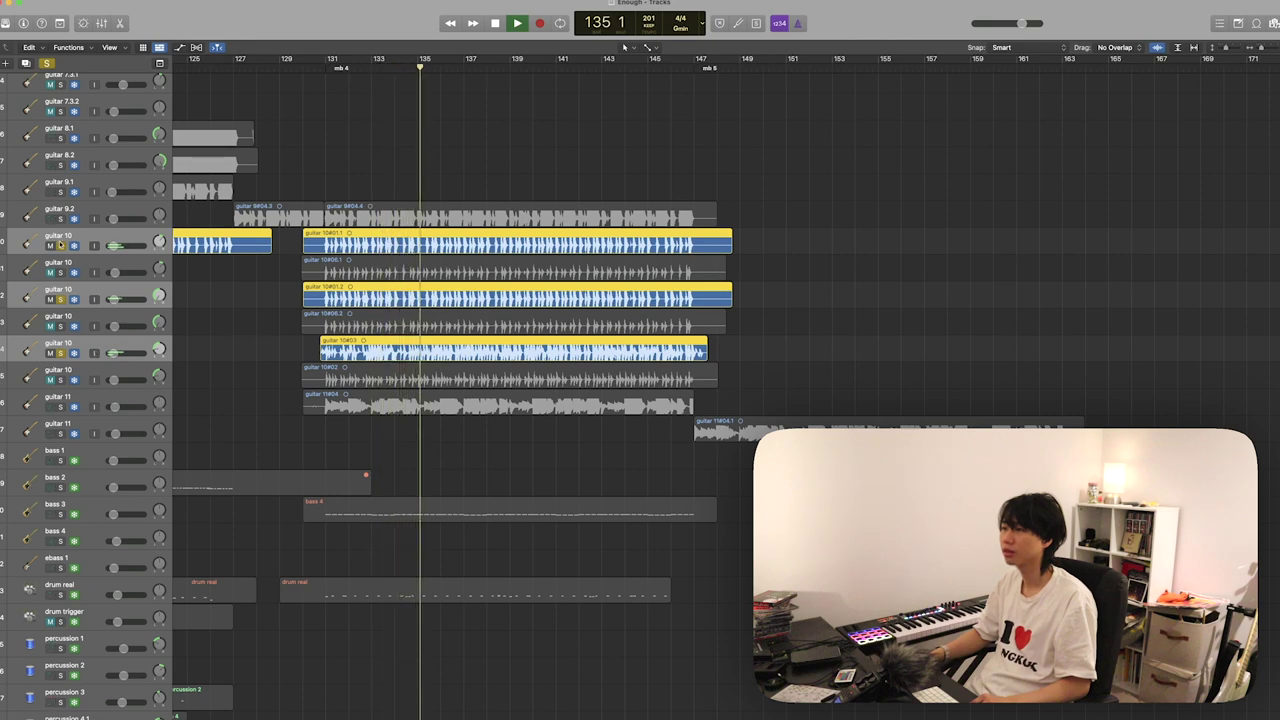
key("ctrl+s")
- Solo the guitar 10#01.1 track and play it from bar 131
left_click(398, 238)
key("ctrl+s")
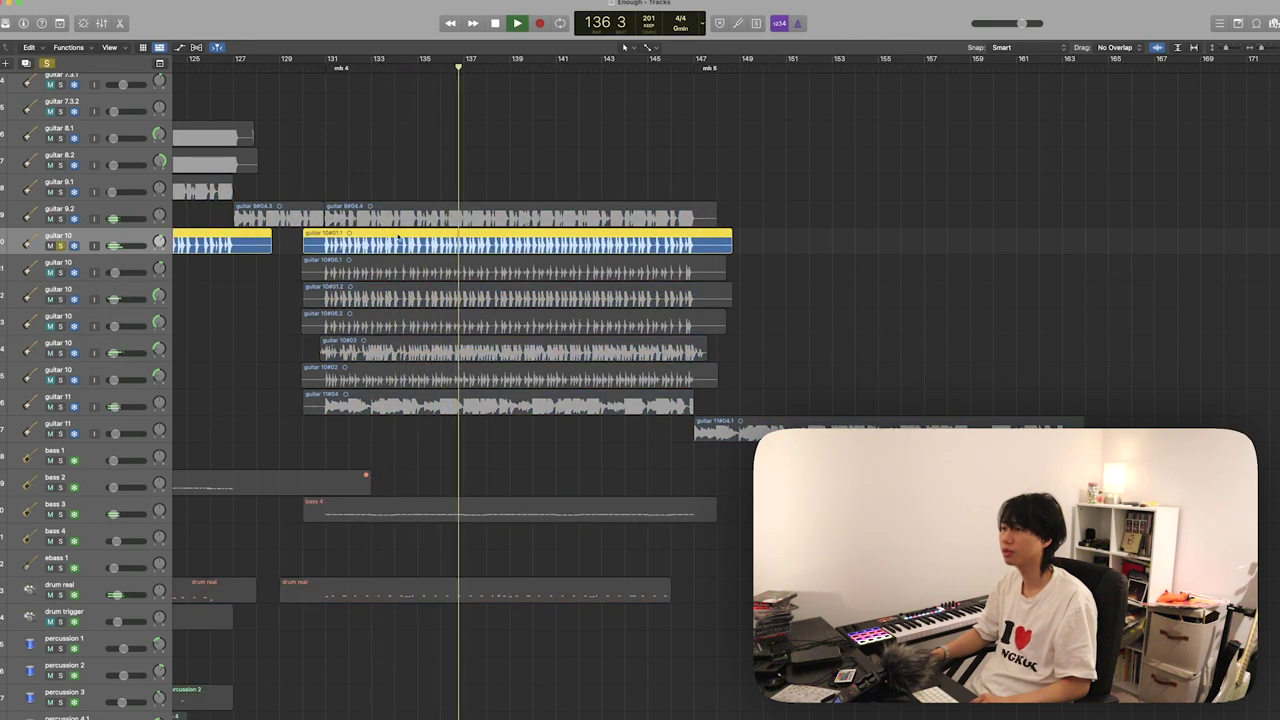
left_click(327, 67)
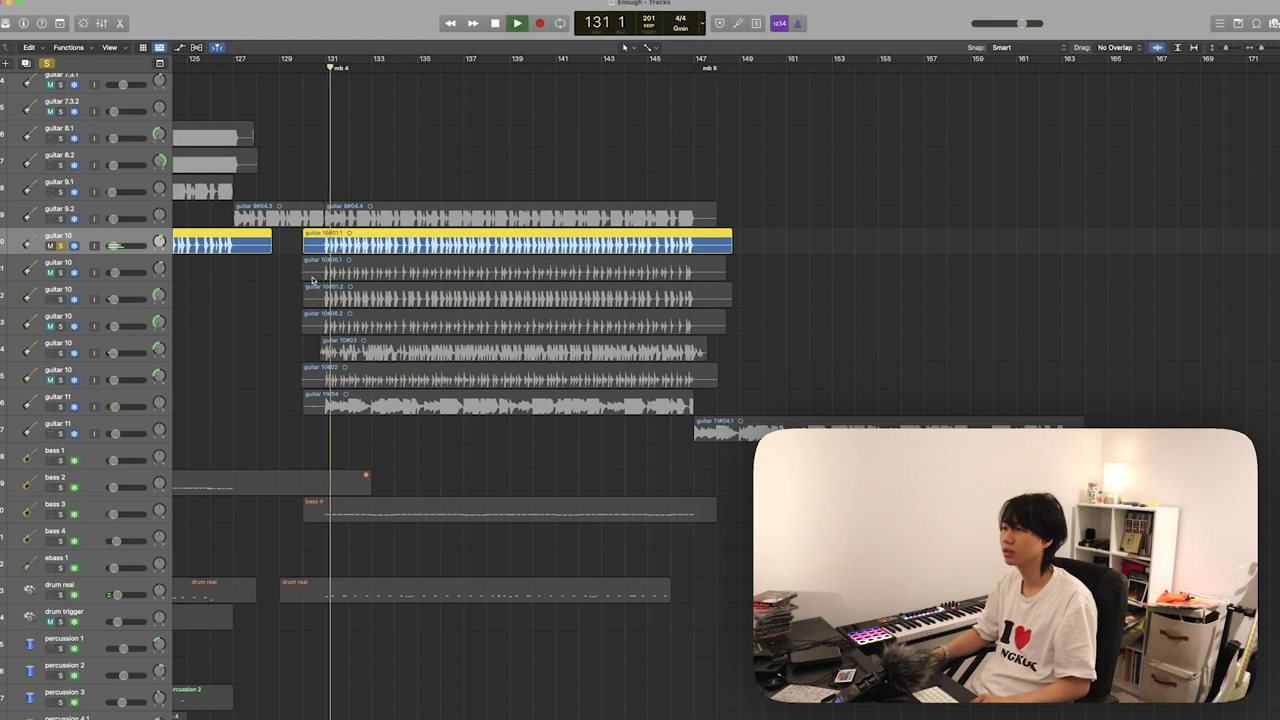
scroll(312, 280, "left", 5)
scroll(312, 280, "right", 3)
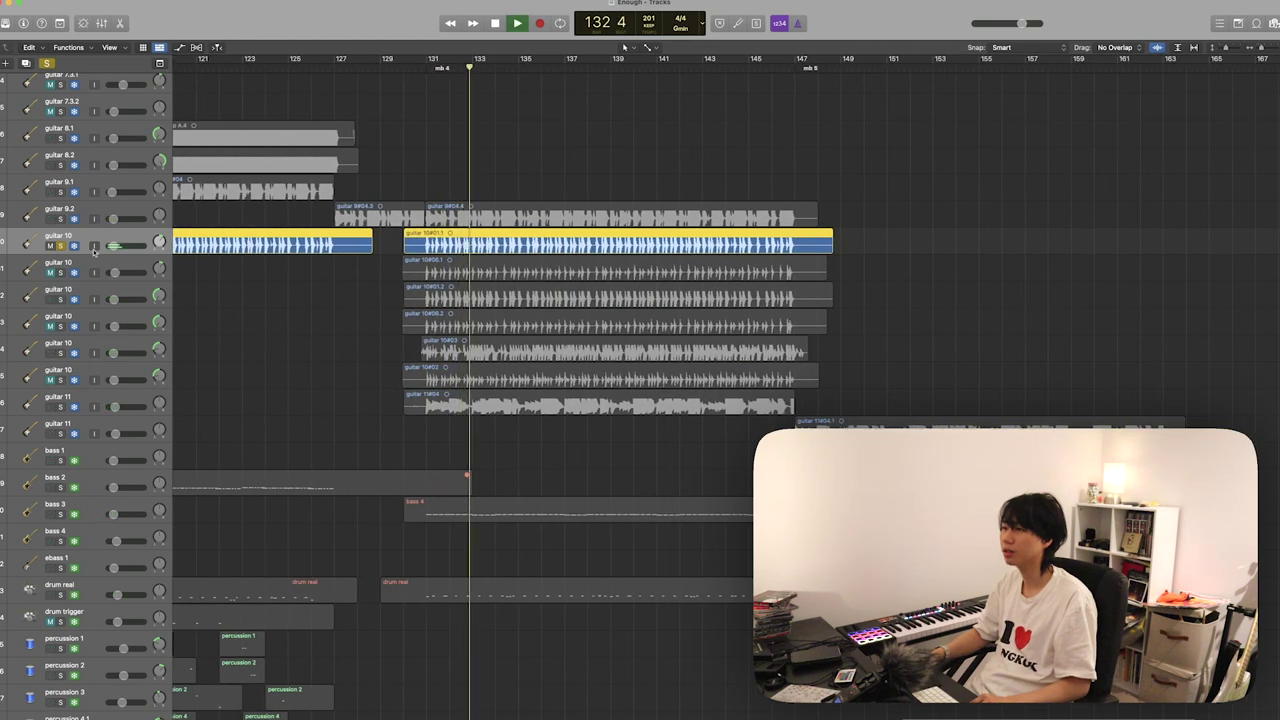
- Switch the solo to the guitar 10#01.2 track, listen to it, and clear its solo
left_click(61, 245)
left_click(61, 298)
key("space")
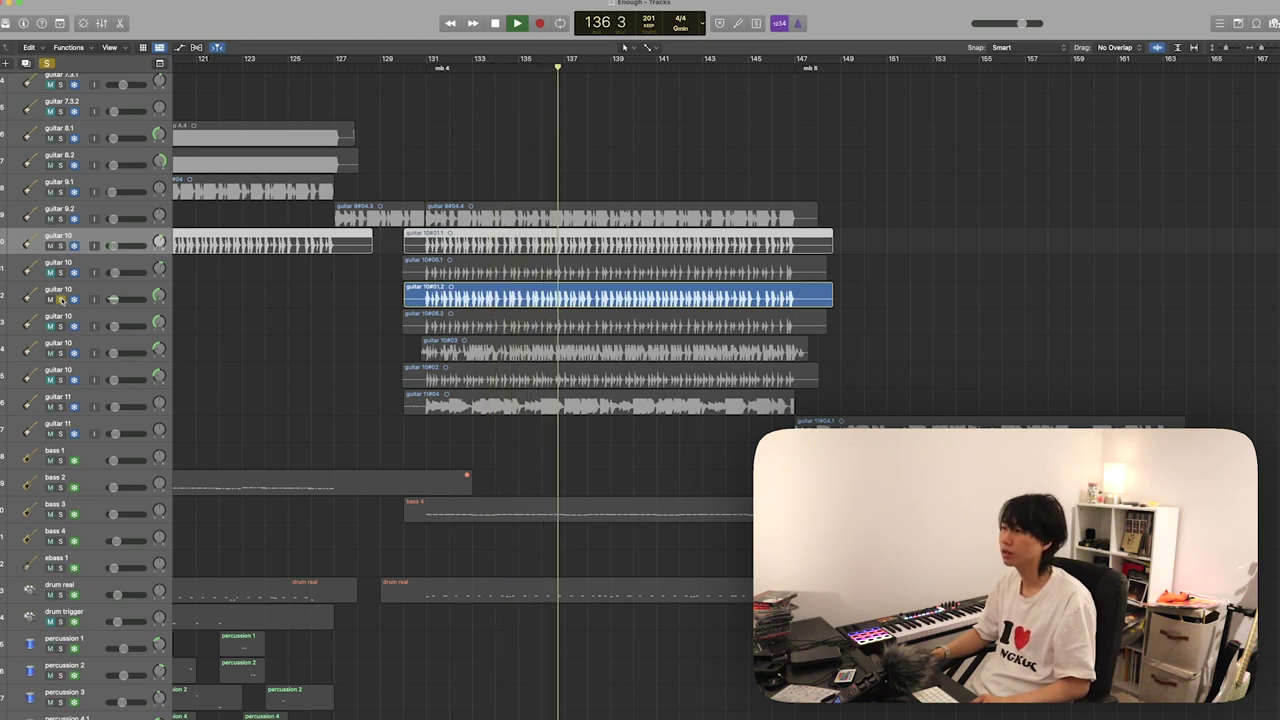
left_click(61, 300)
key("space")
- Play the guitar 10#03 track in solo from bar 131, then stop at about bar 134 and clear the solo
left_click(60, 353)
key("shift+Return")
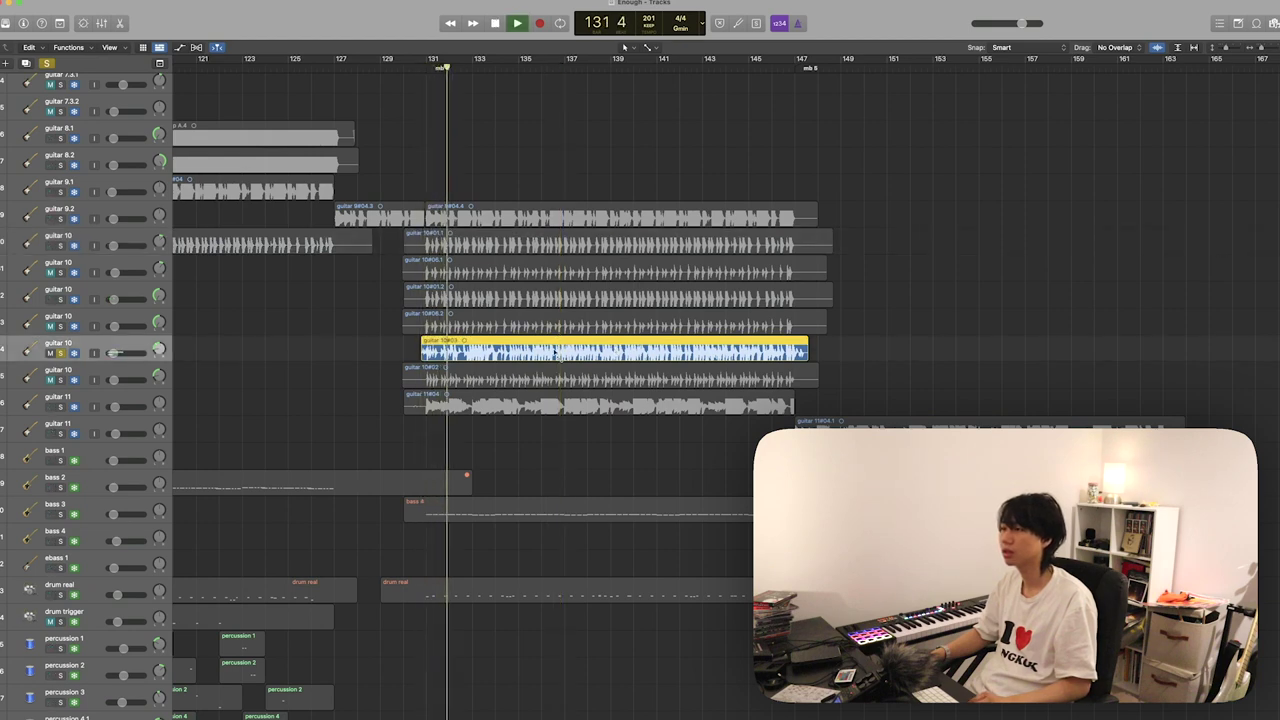
key("super+Right")
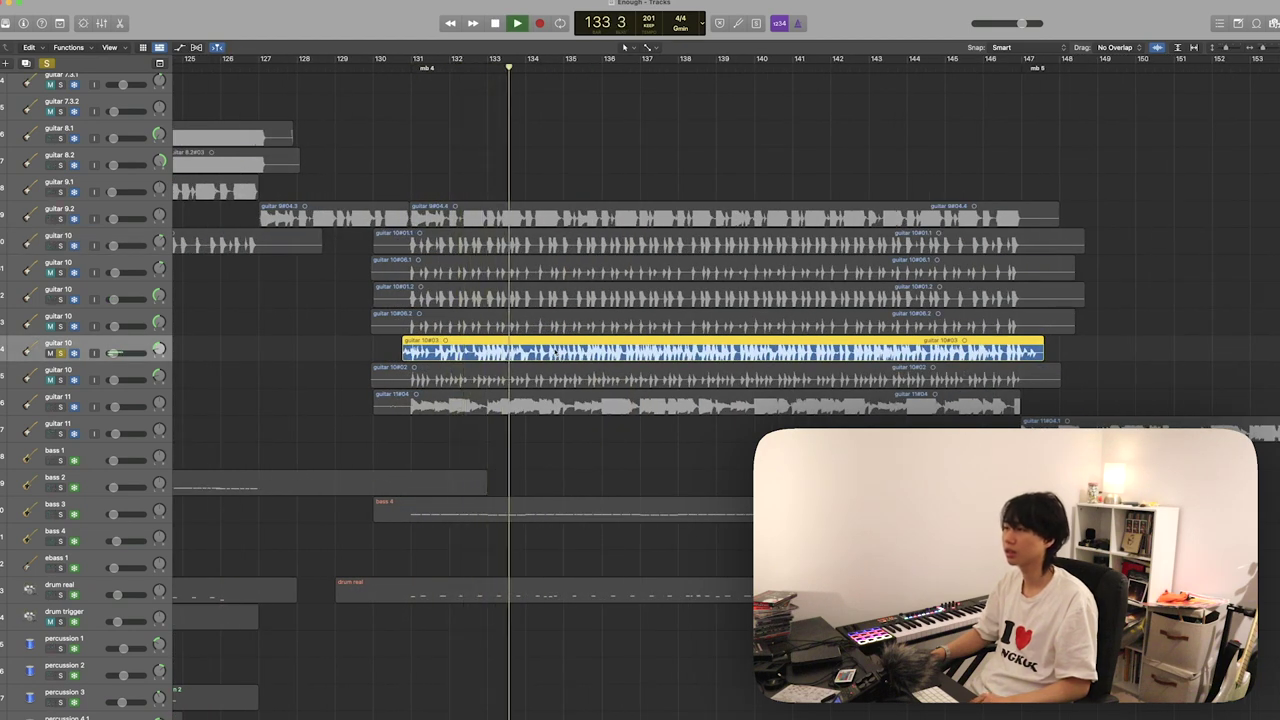
key("space")
key("s")
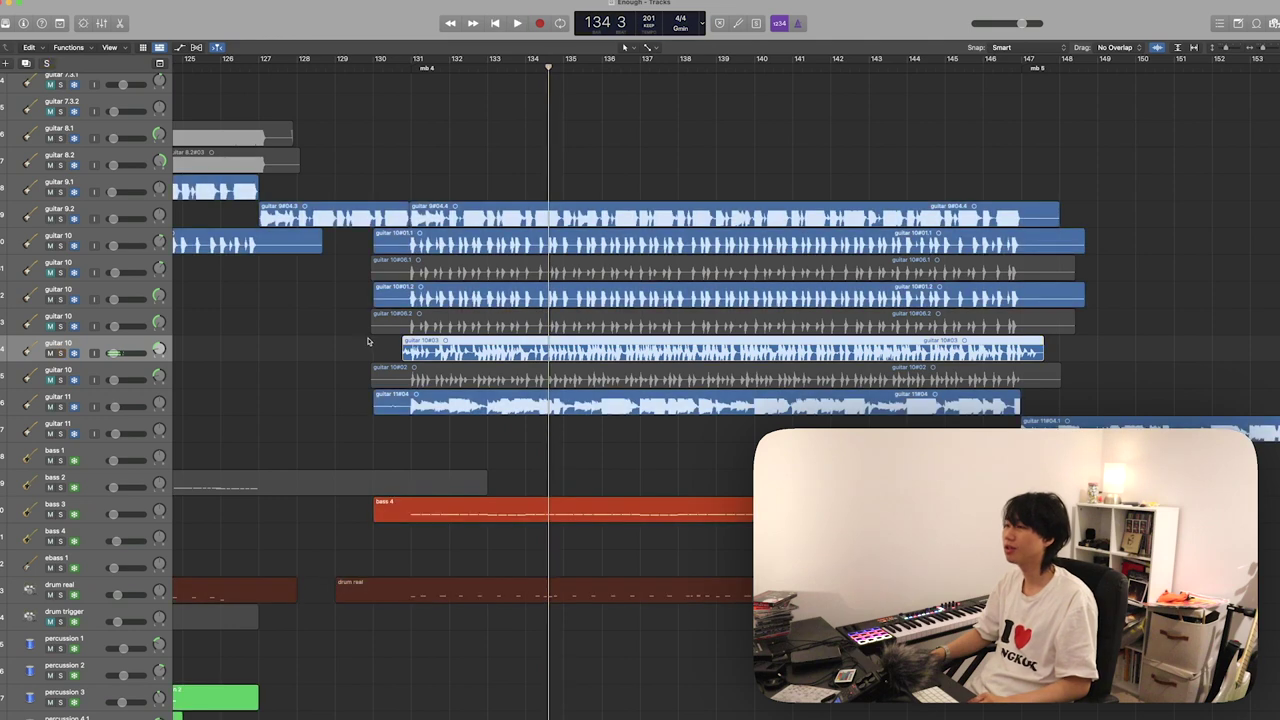
- Solo the guitar 10#01.1, 10#01.2 and 10#03 tracks together, play them from bar 131 to about bar 138, and clear the solo
scroll(360, 342, "right", 3)
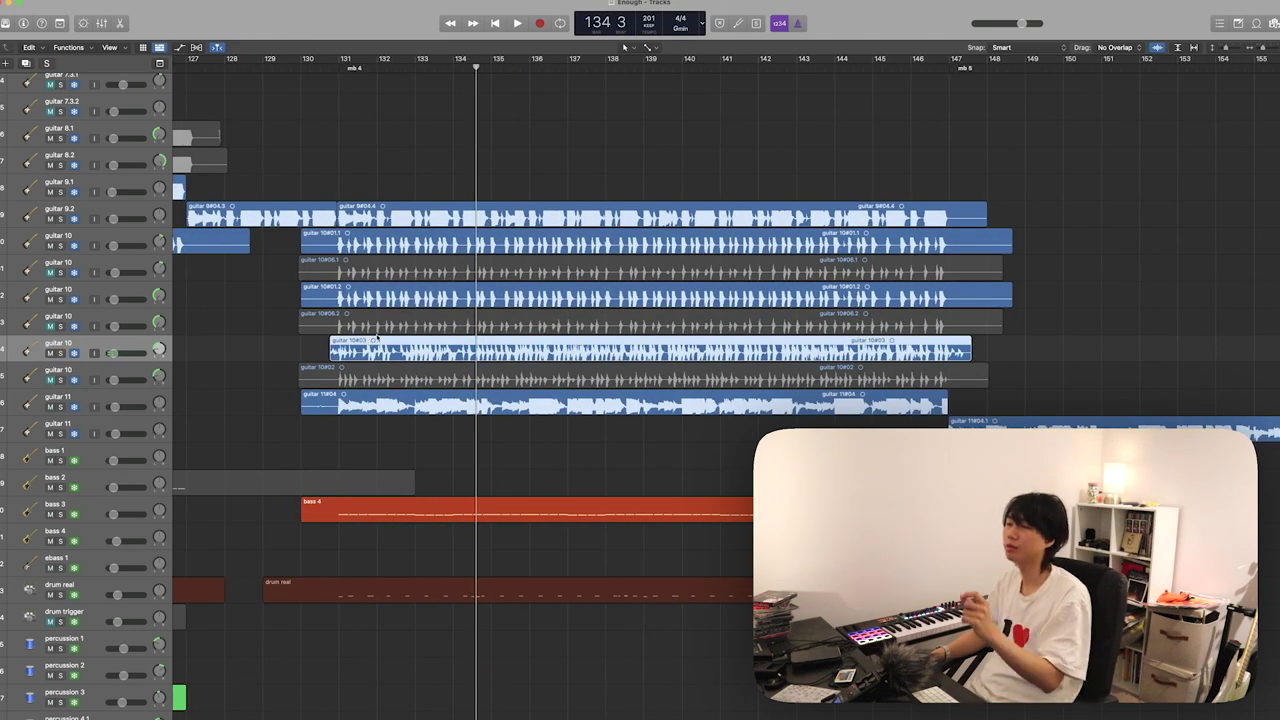
left_click(148, 237)
left_click(130, 292, "super")
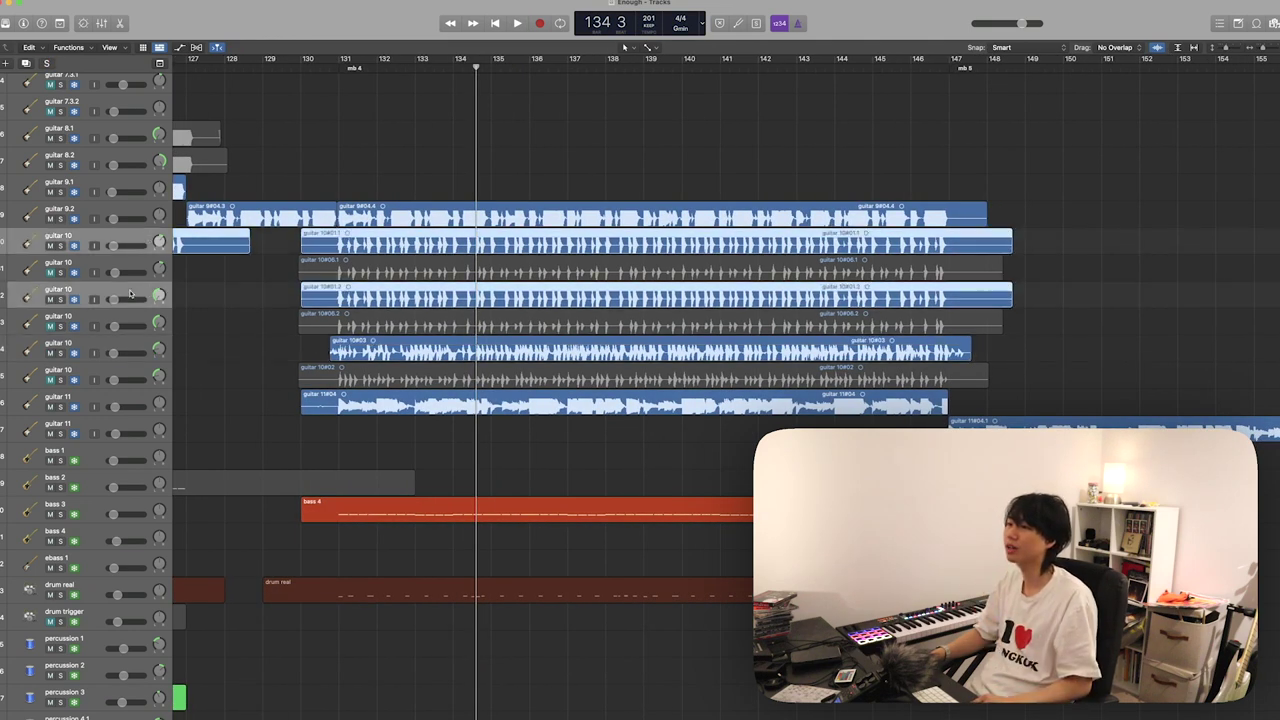
left_click(137, 350, "super")
key("s")
left_click(340, 68)
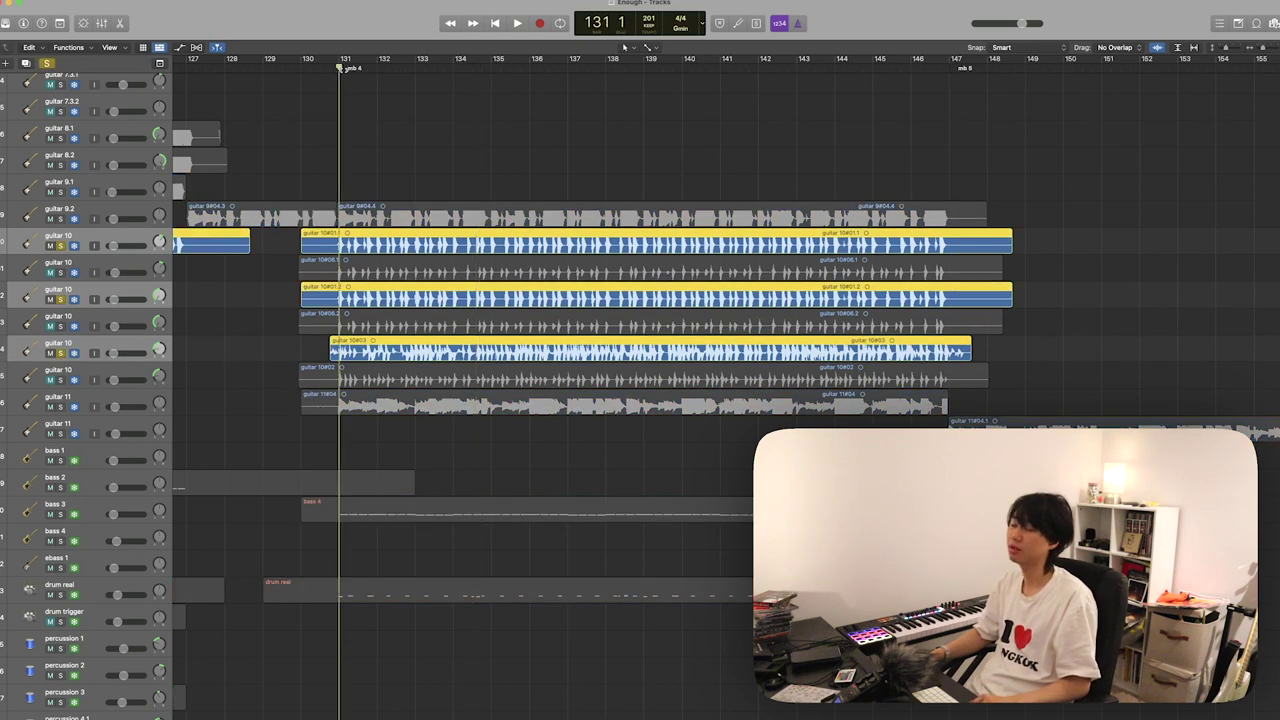
scroll(459, 228, "right", 1)
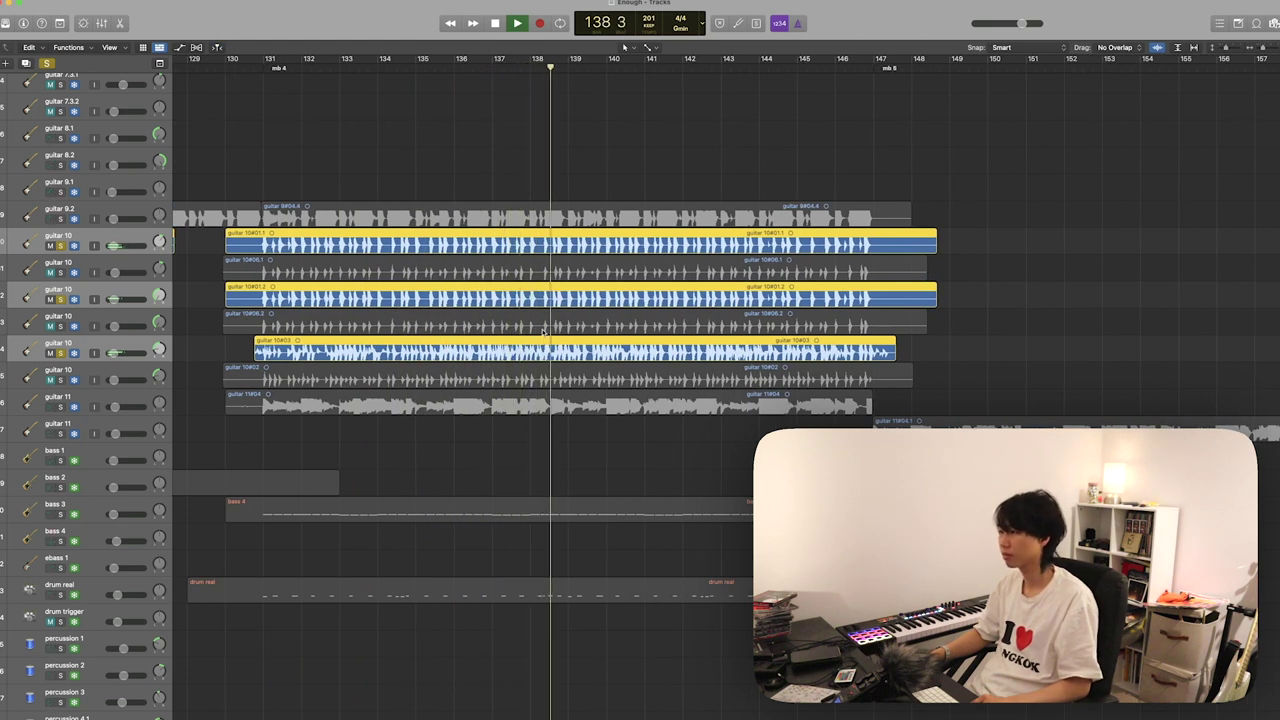
key("s")
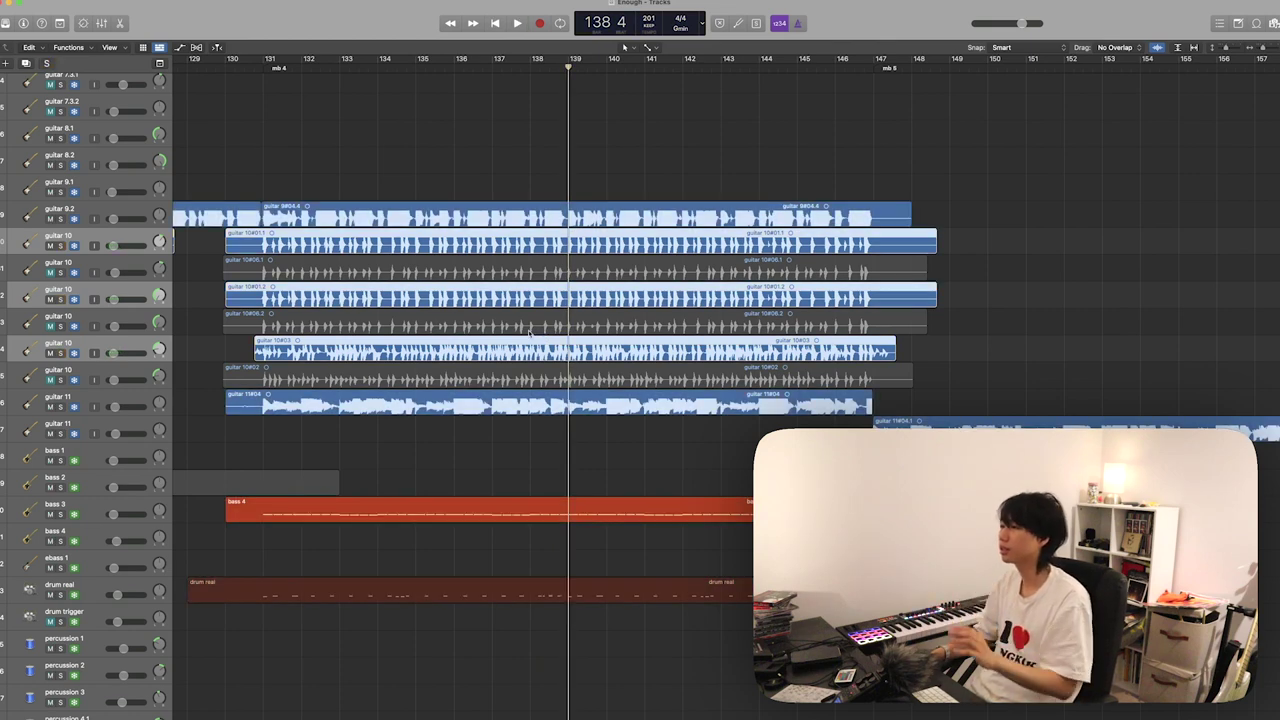
- Play the guitar 11#04 region in solo from bar 131 to about bar 133, then stop and clear the solo
scroll(529, 332, "down", 2)
left_click(150, 351)
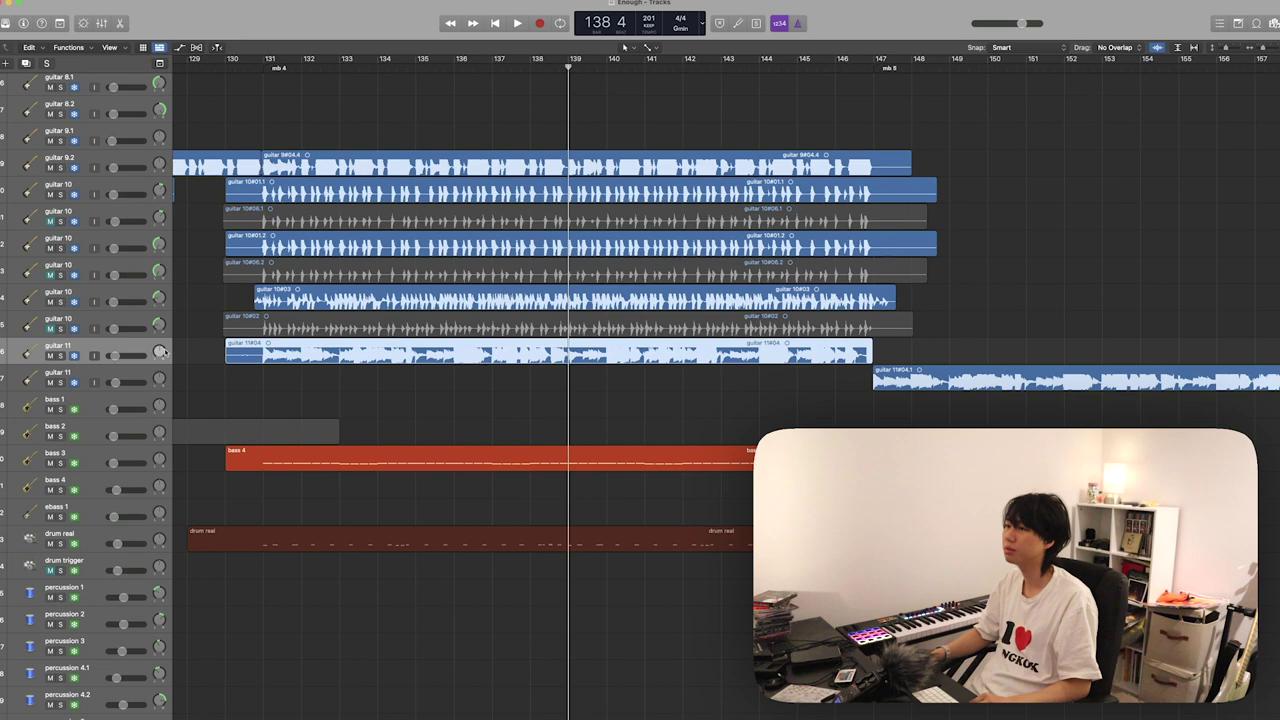
key("s")
key("space")
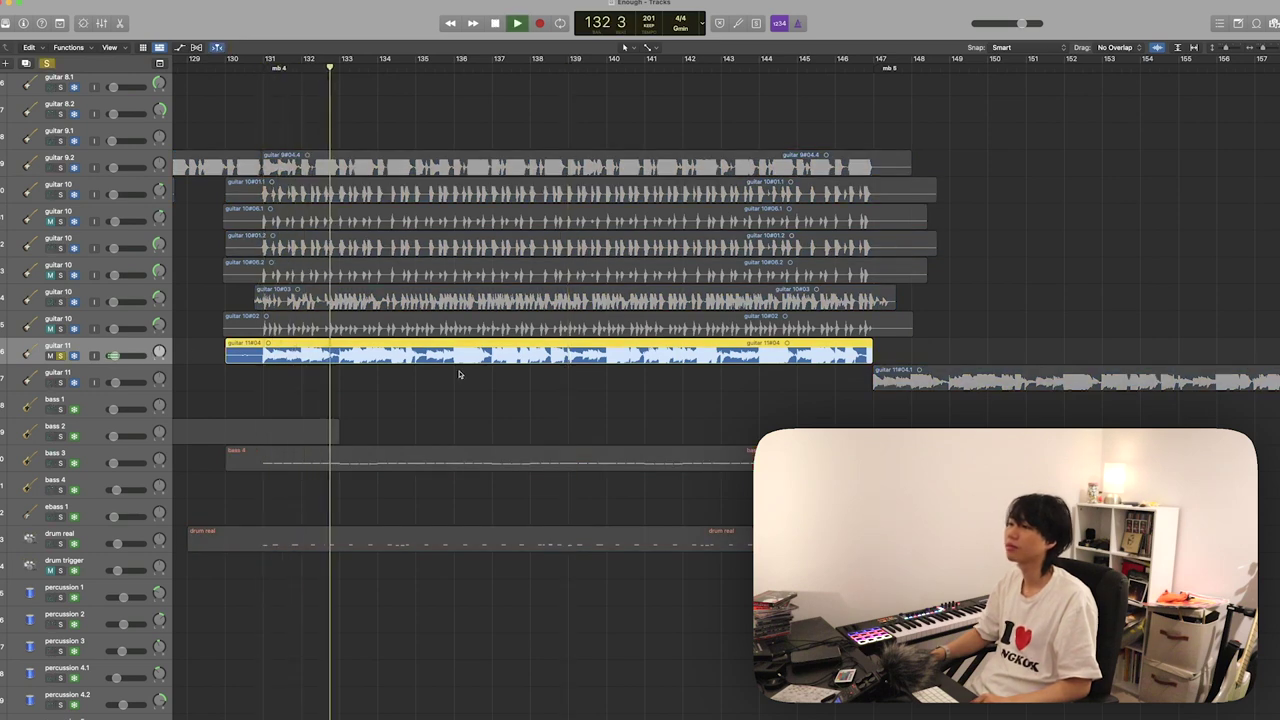
key("s")
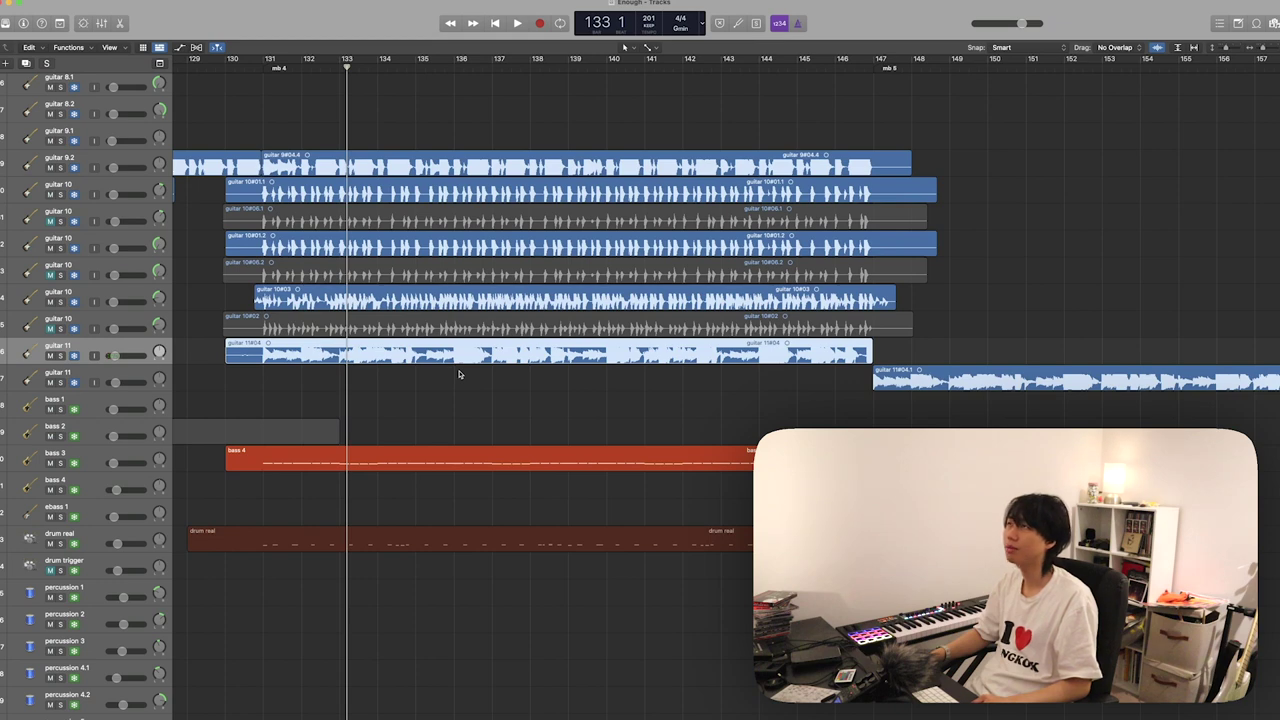
key("s")
key("s")
- Play the full mix from about bar 130, mute and unmute the first guitar 11 track to compare, and stop playback
left_click(265, 68)
scroll(445, 318, "down", 5)
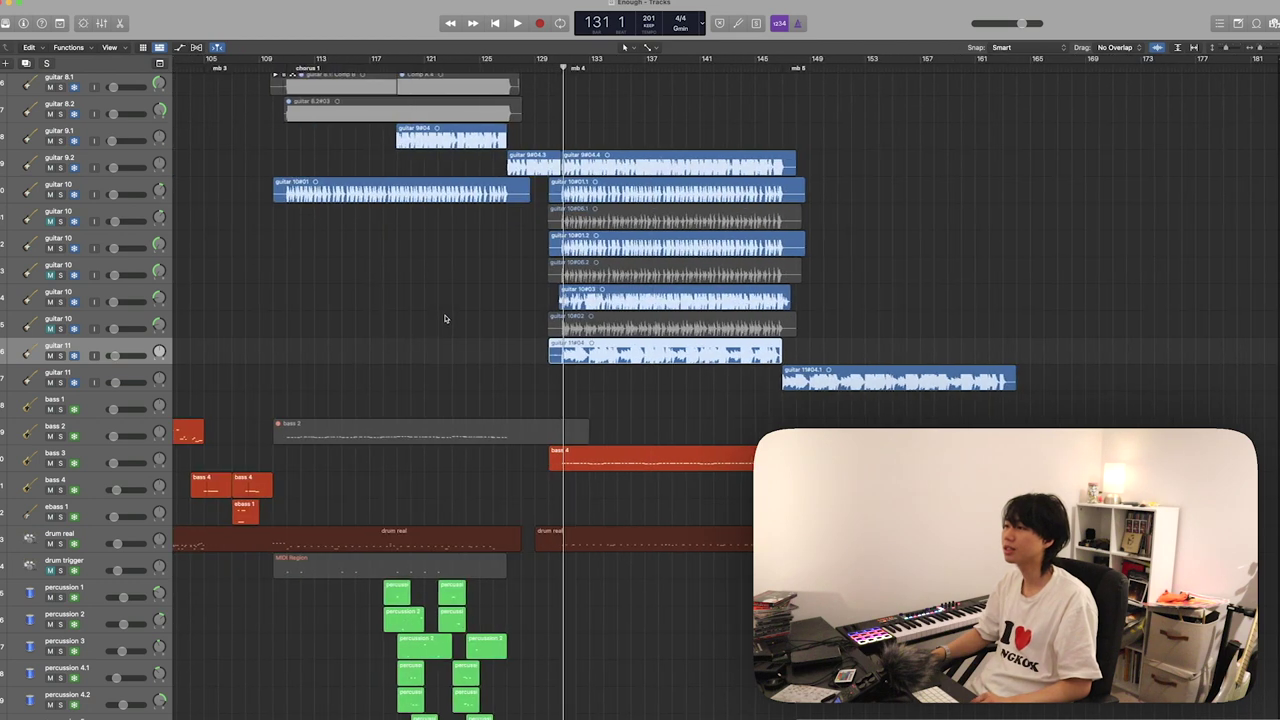
scroll(445, 318, "up", 5)
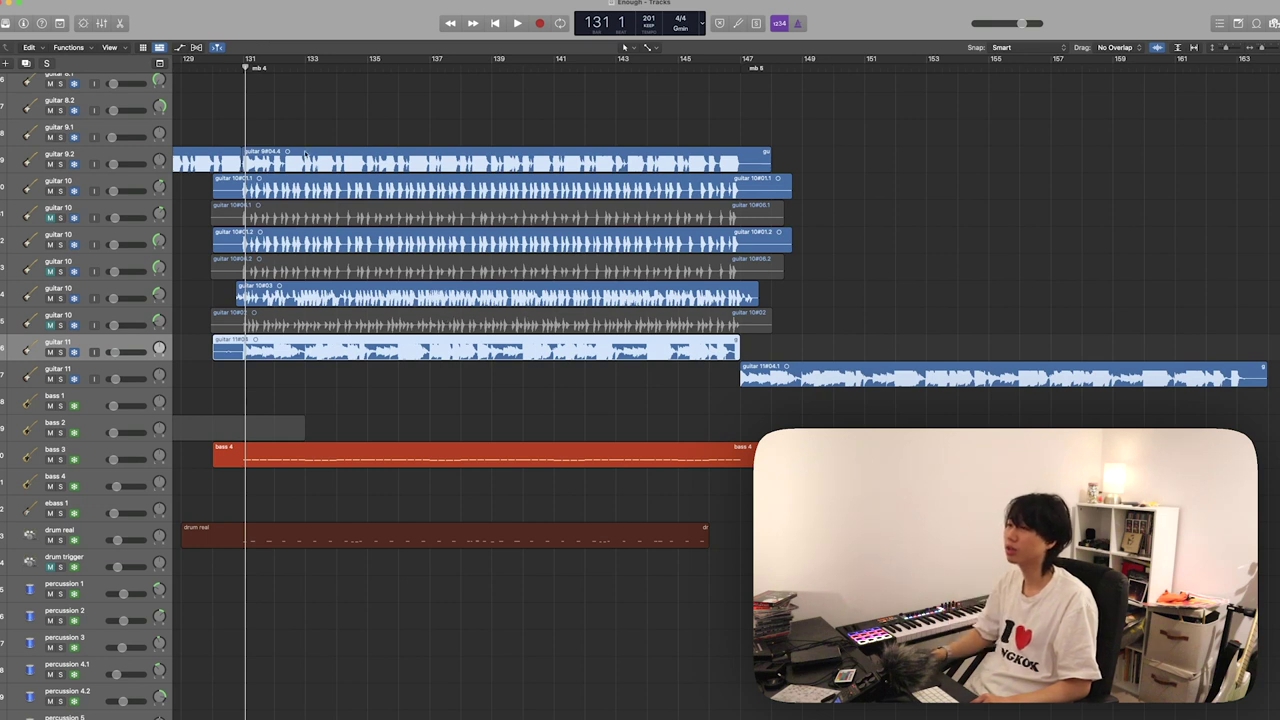
scroll(280, 250, "left", 3)
key("comma")
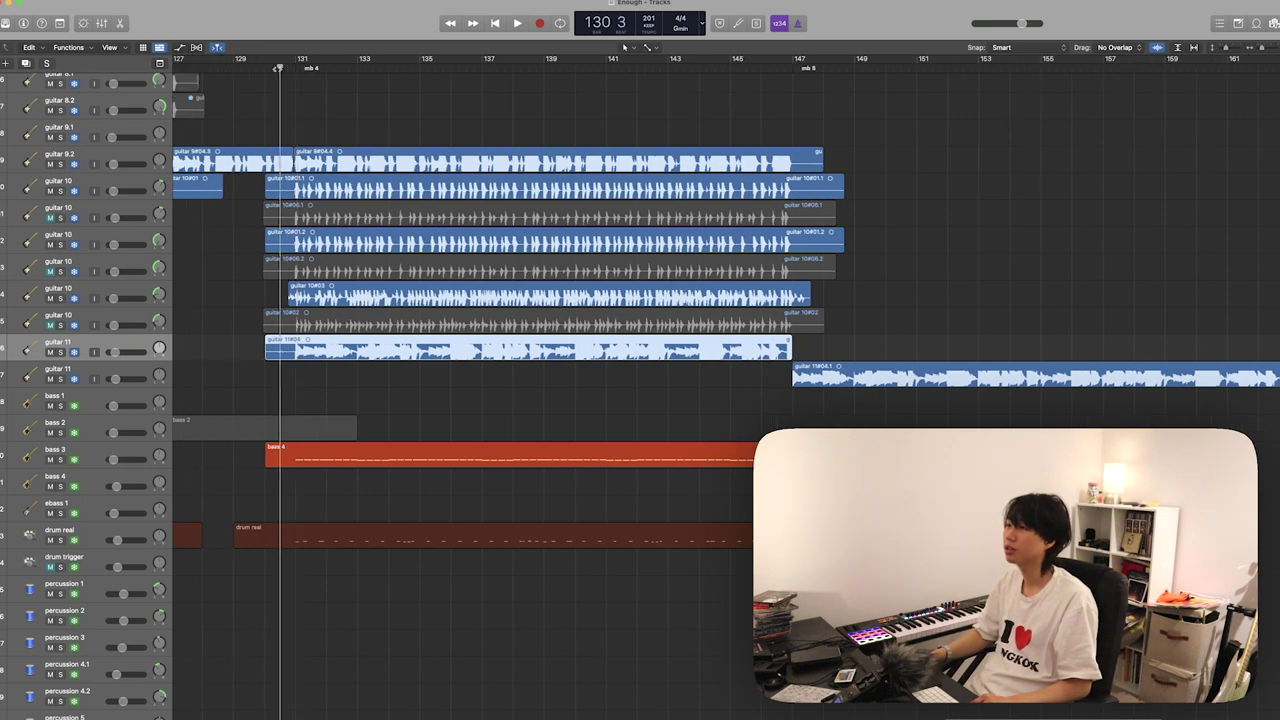
key("space")
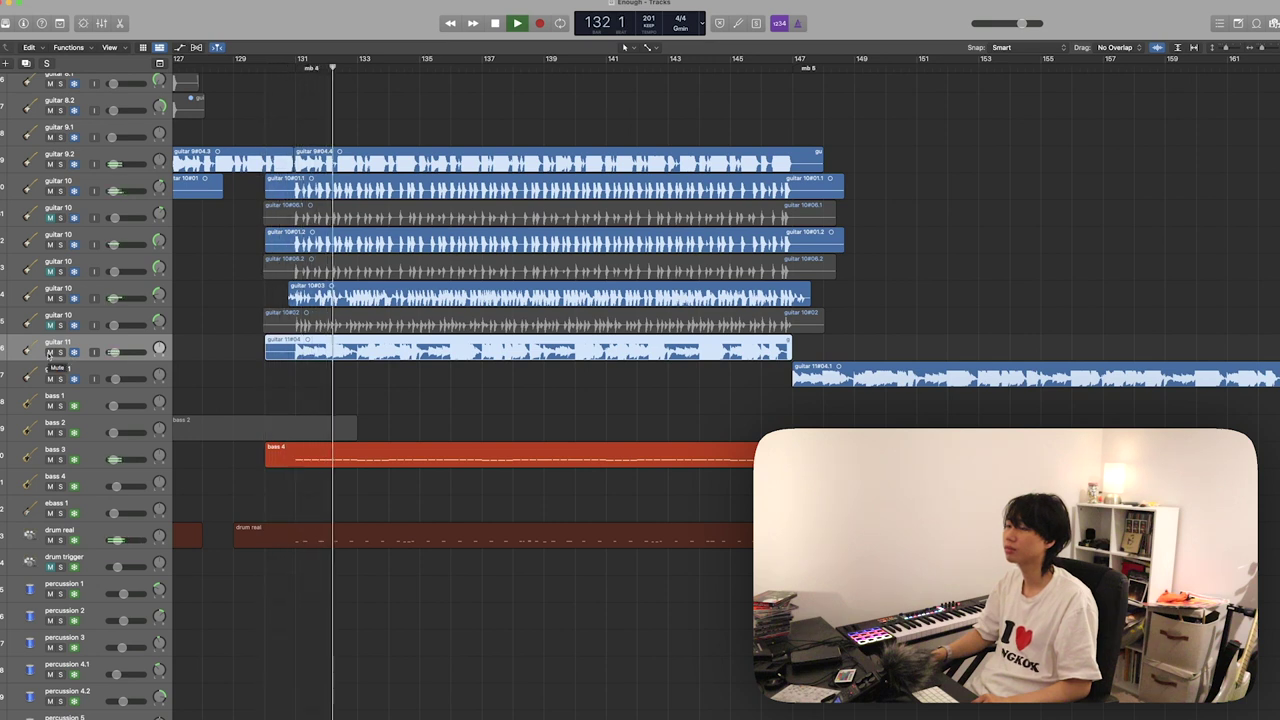
left_click(49, 352)
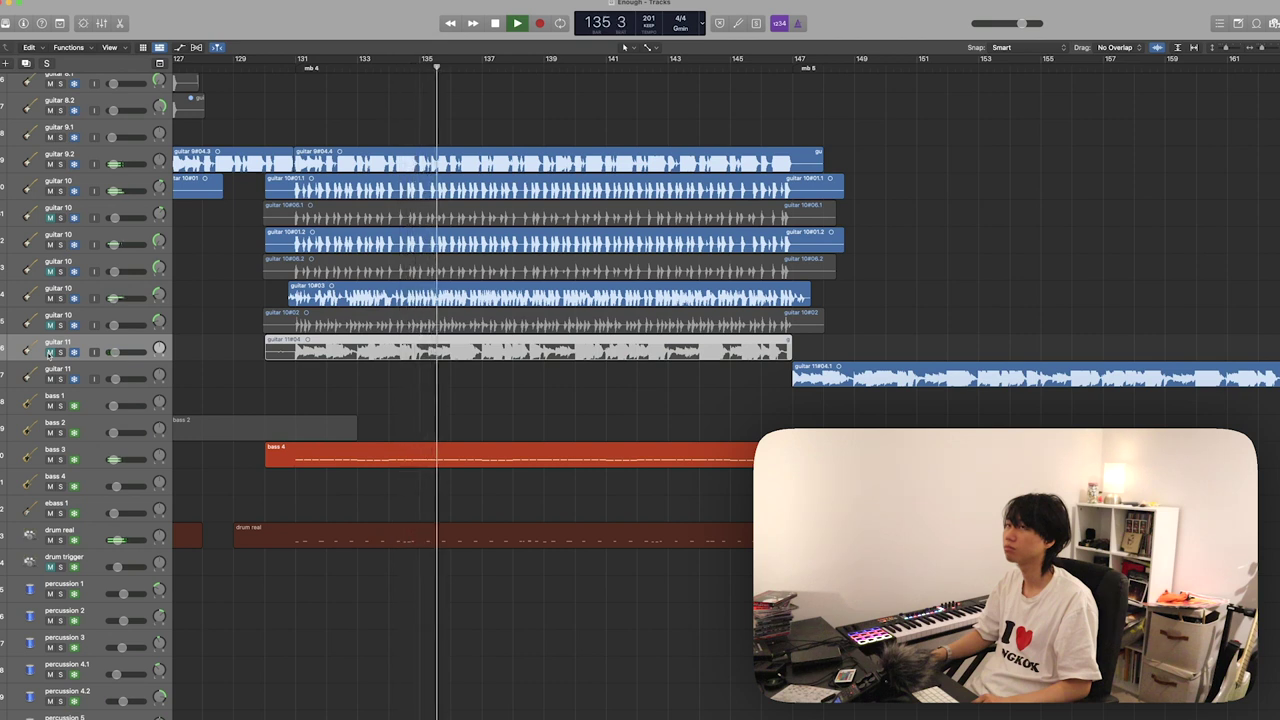
left_click(49, 352)
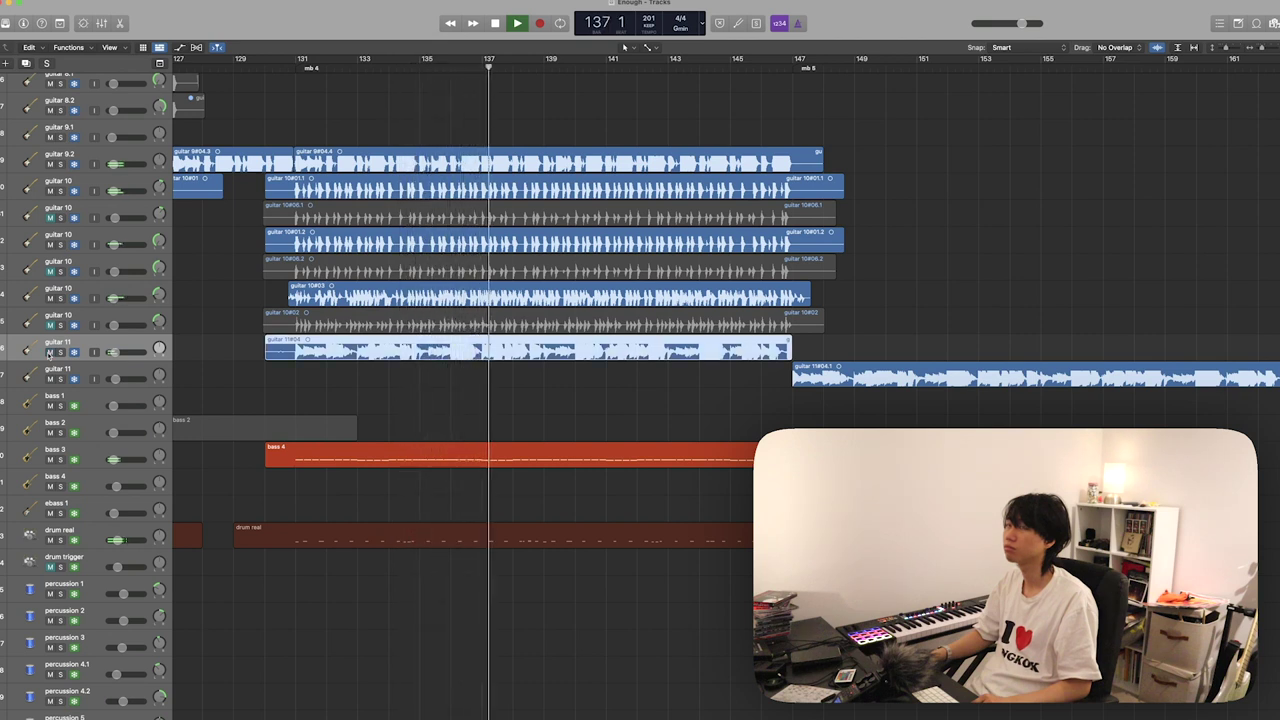
key("space")
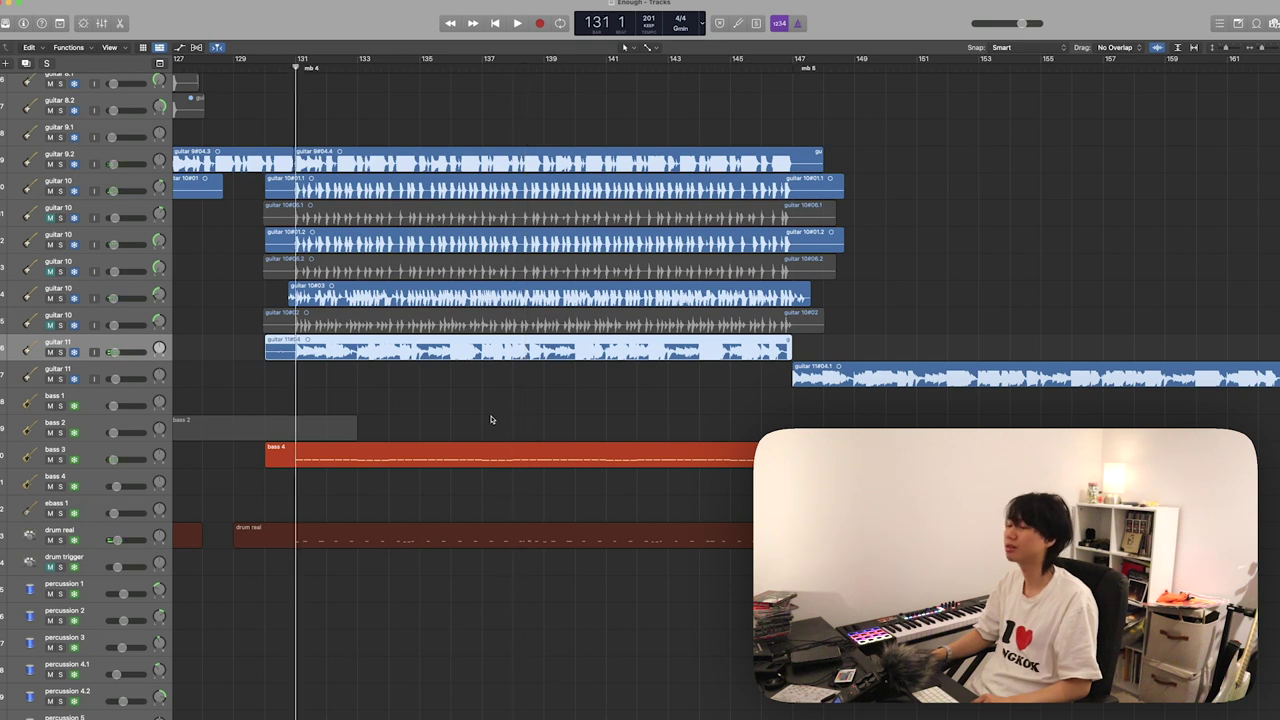
- Play the full mix briefly from bar 131 and bring the wobble 7 and 8 tracks into view
scroll(489, 418, "right", 1)
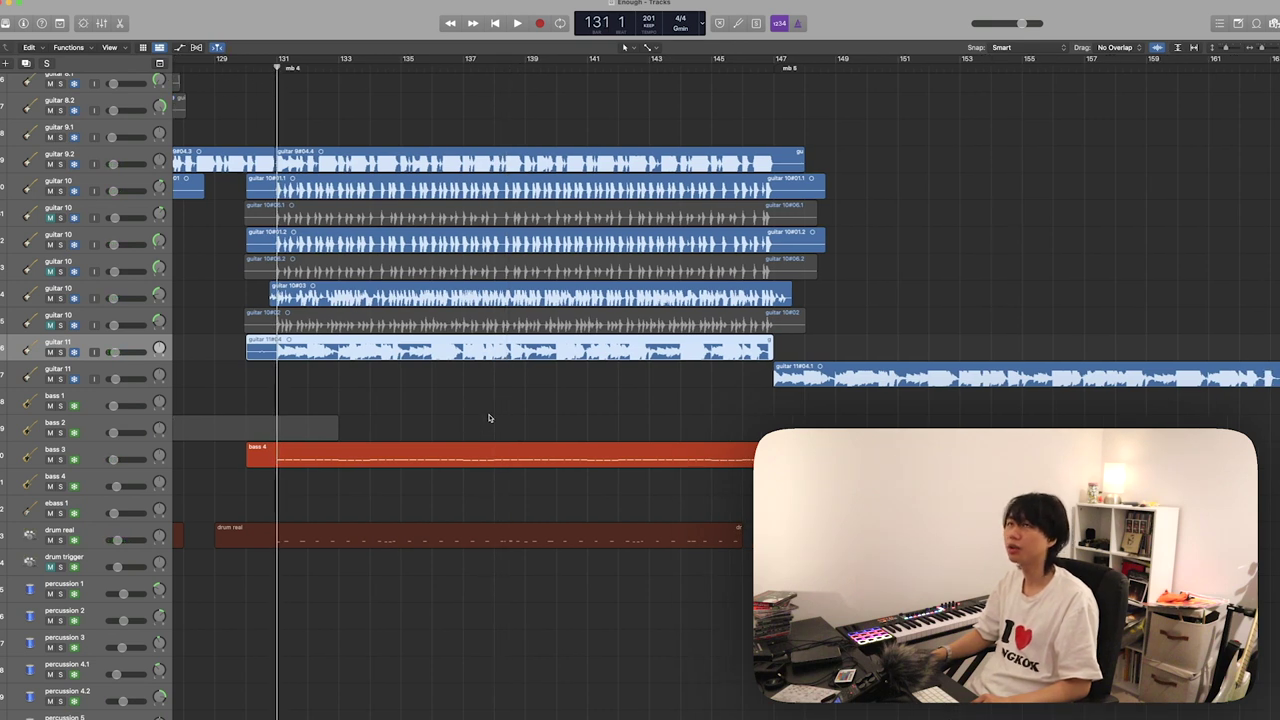
scroll(485, 417, "down", 5)
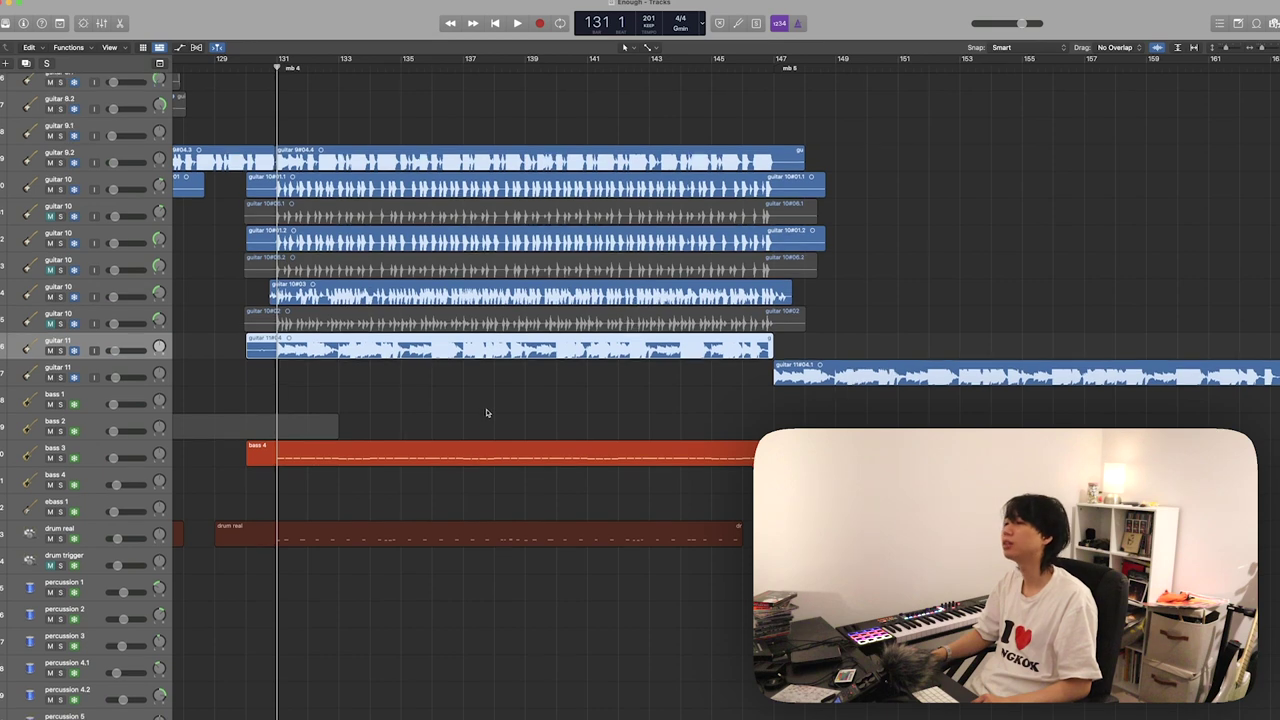
scroll(490, 410, "down", 15)
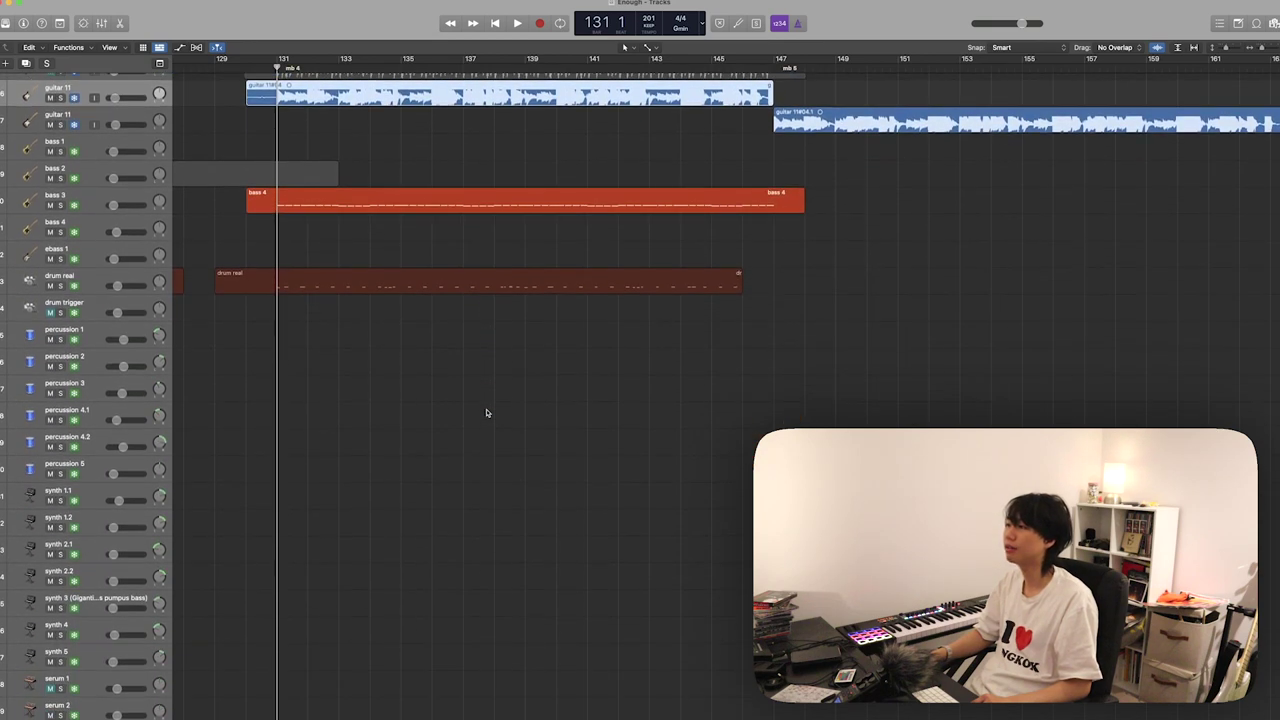
key("space")
key("space")
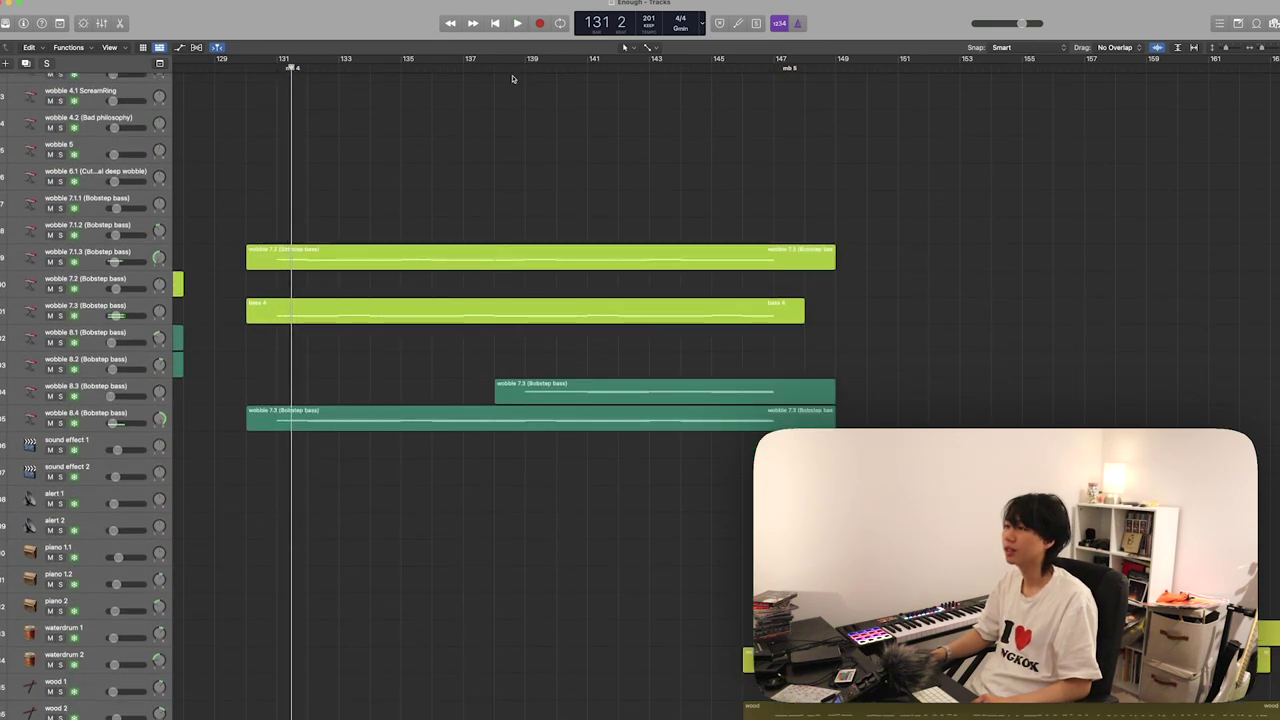
- Play the wobble 8.3 region in solo to about bar 141, then clear the solo and stop playback
left_click(592, 410)
left_click(584, 395)
key("s")
key("space")
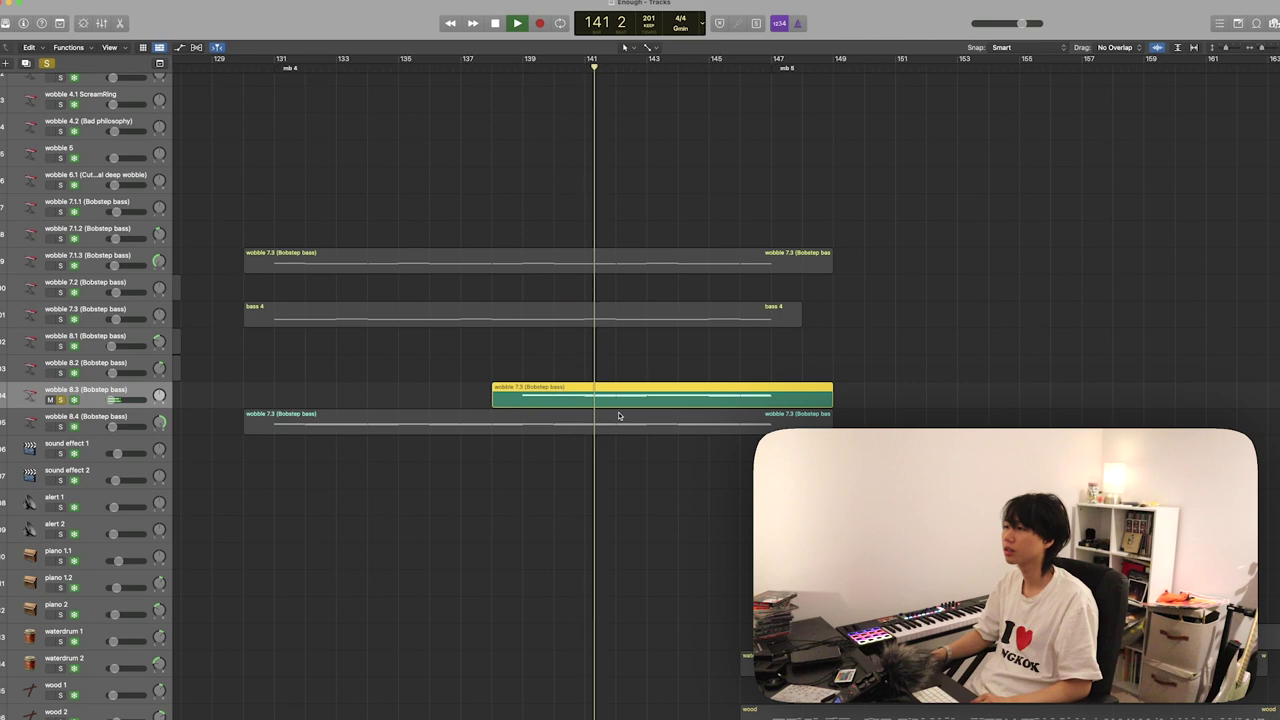
key("s")
key("space")
- Look through the waterdrum, riser and vocal tracks around mk 5, then return to the guitar tracks
scroll(617, 415, "down", 10)
scroll(617, 415, "right", 5)
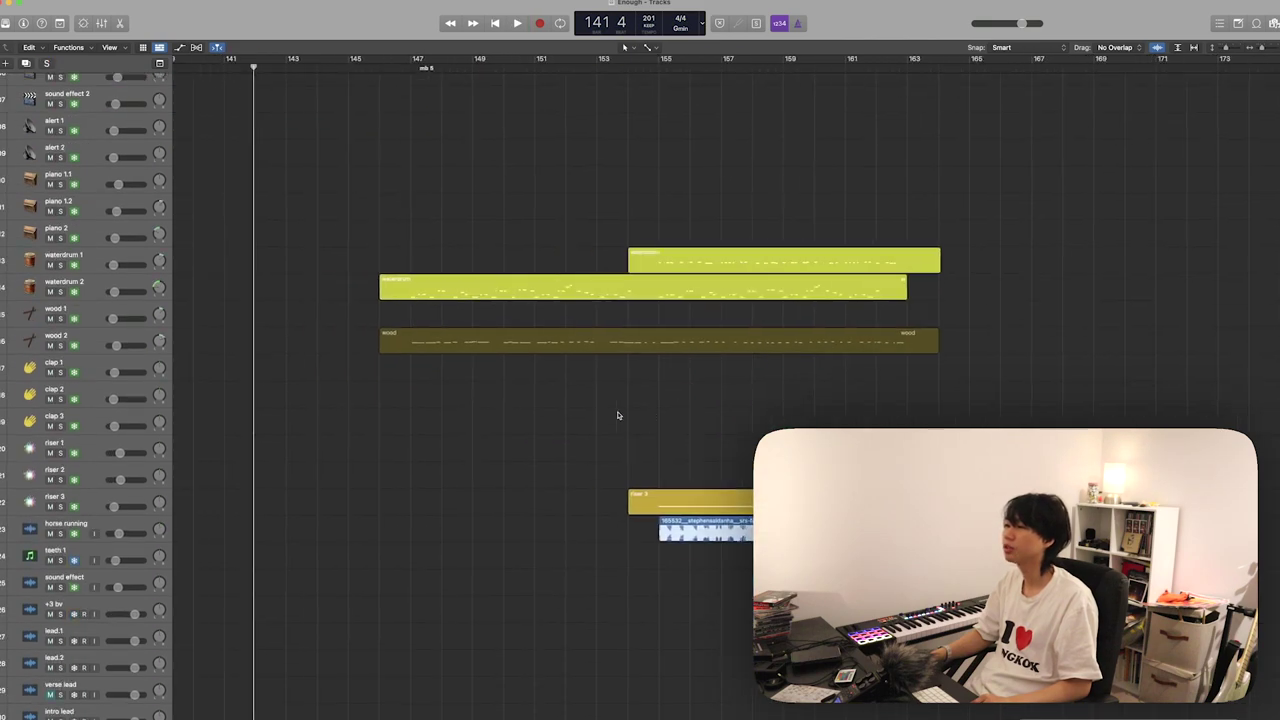
scroll(617, 415, "up", 1)
scroll(617, 415, "down", 10)
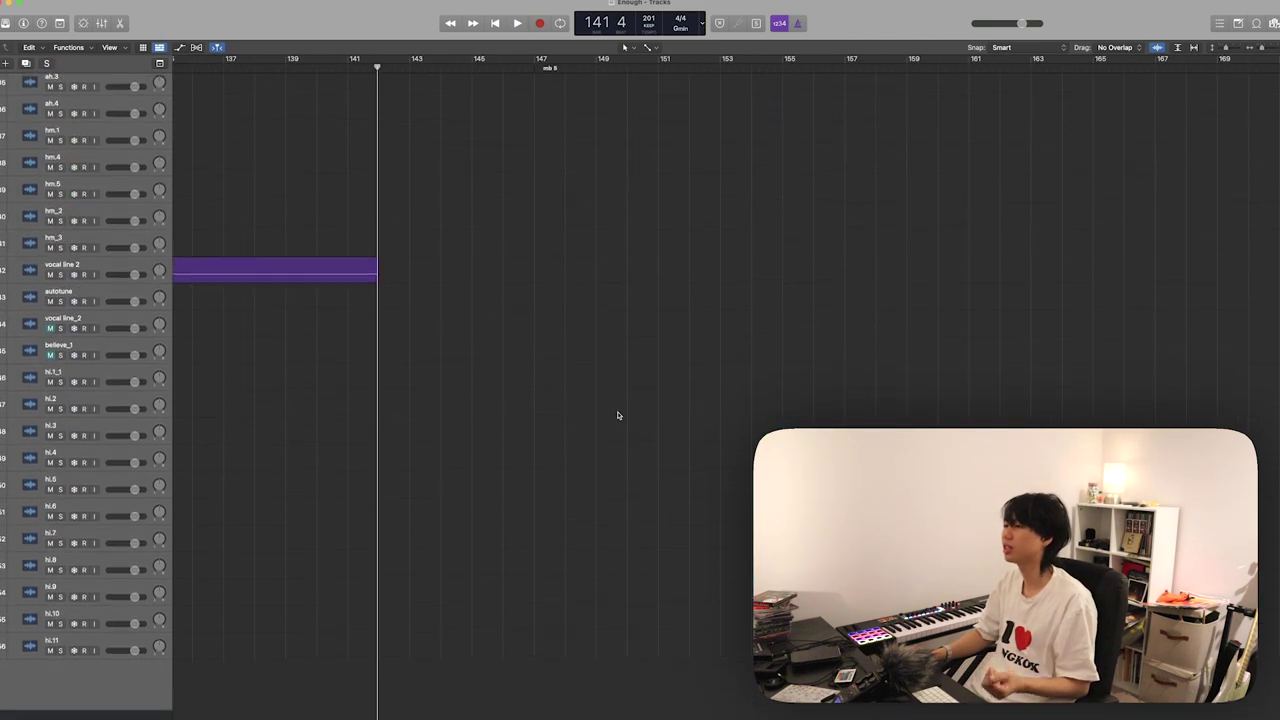
scroll(617, 415, "left", 2)
scroll(617, 415, "left", 6)
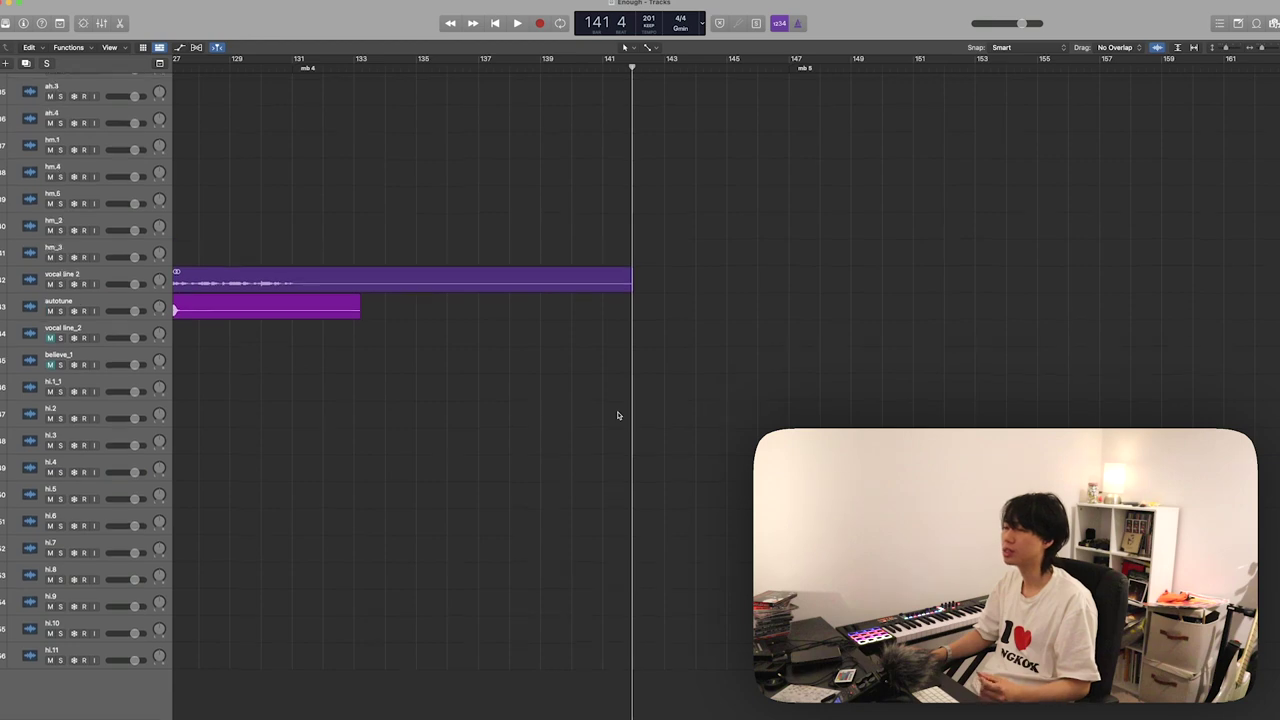
scroll(617, 415, "up", 3)
scroll(617, 415, "up", 15)
scroll(617, 415, "right", 2)
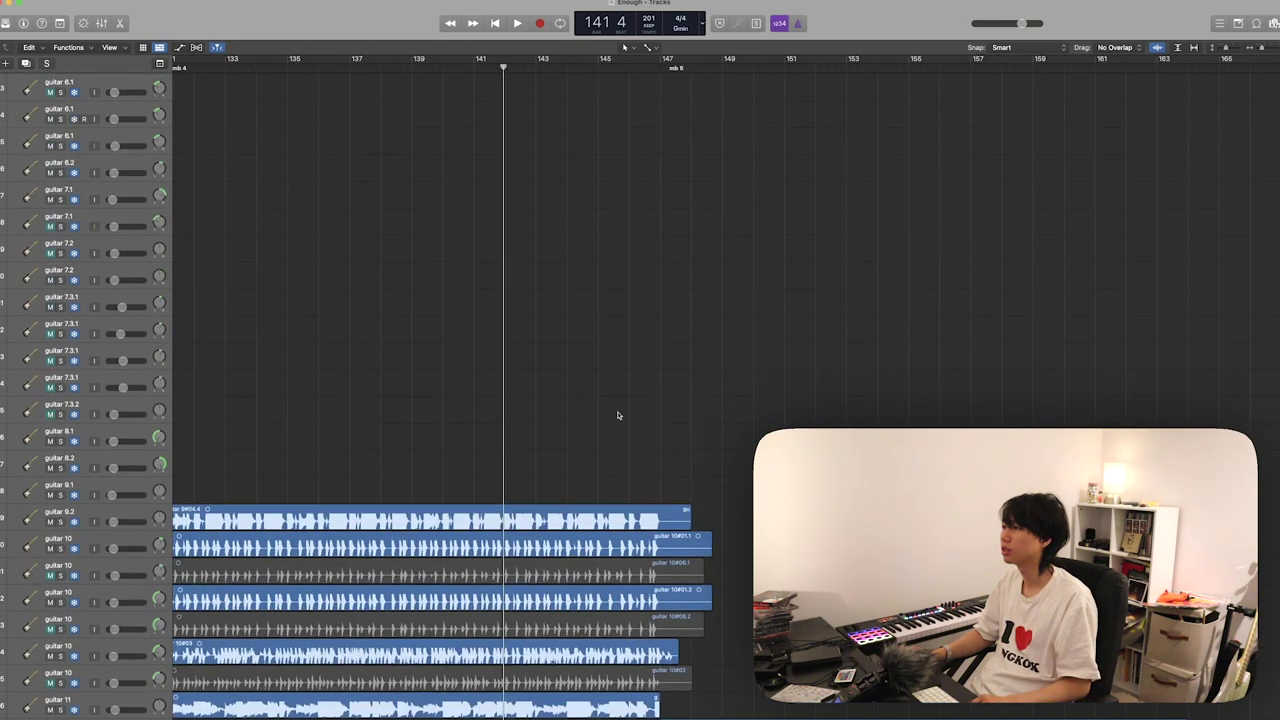
scroll(617, 415, "down", 5)
- Play the full mix from about bar 141 to the start of mk 5 at bar 147
key("space")
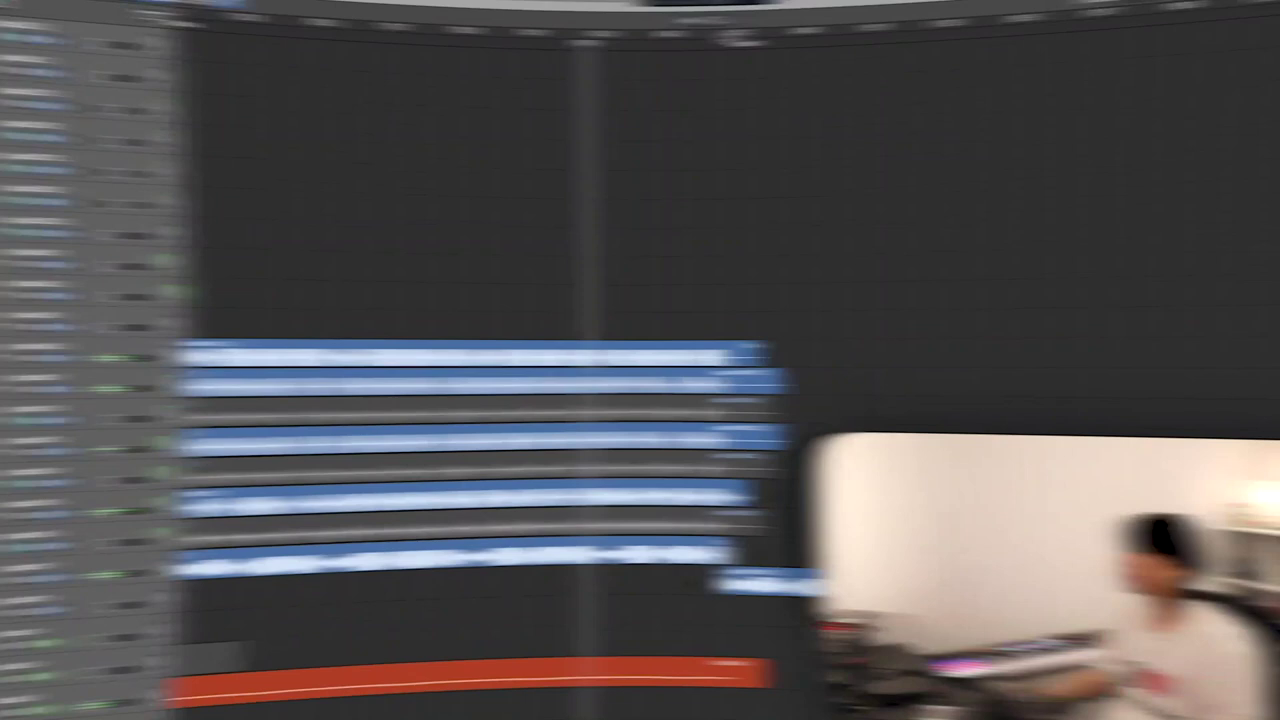
scroll(683, 160, "right", 3)
scroll(726, 260, "down", 8)
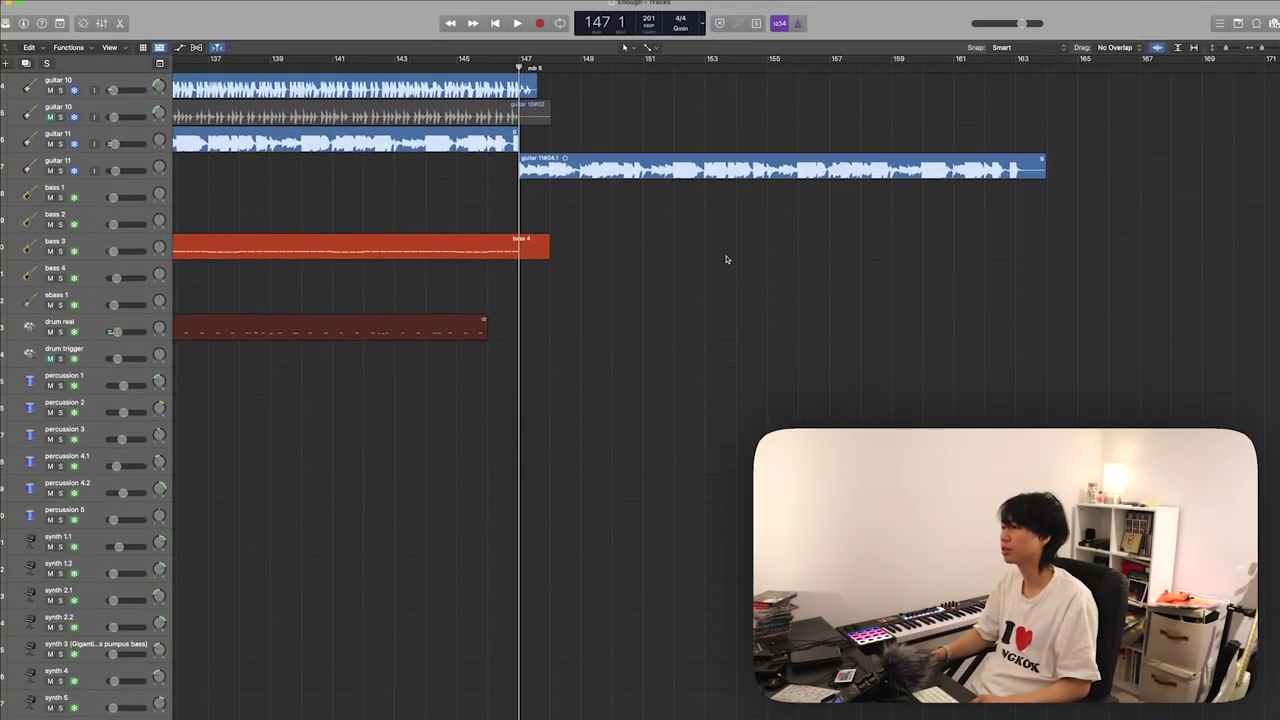
- Play the guitar 11#04 region in solo from bar 130 to about bar 131, then stop and clear the solo
scroll(397, 268, "up", 4)
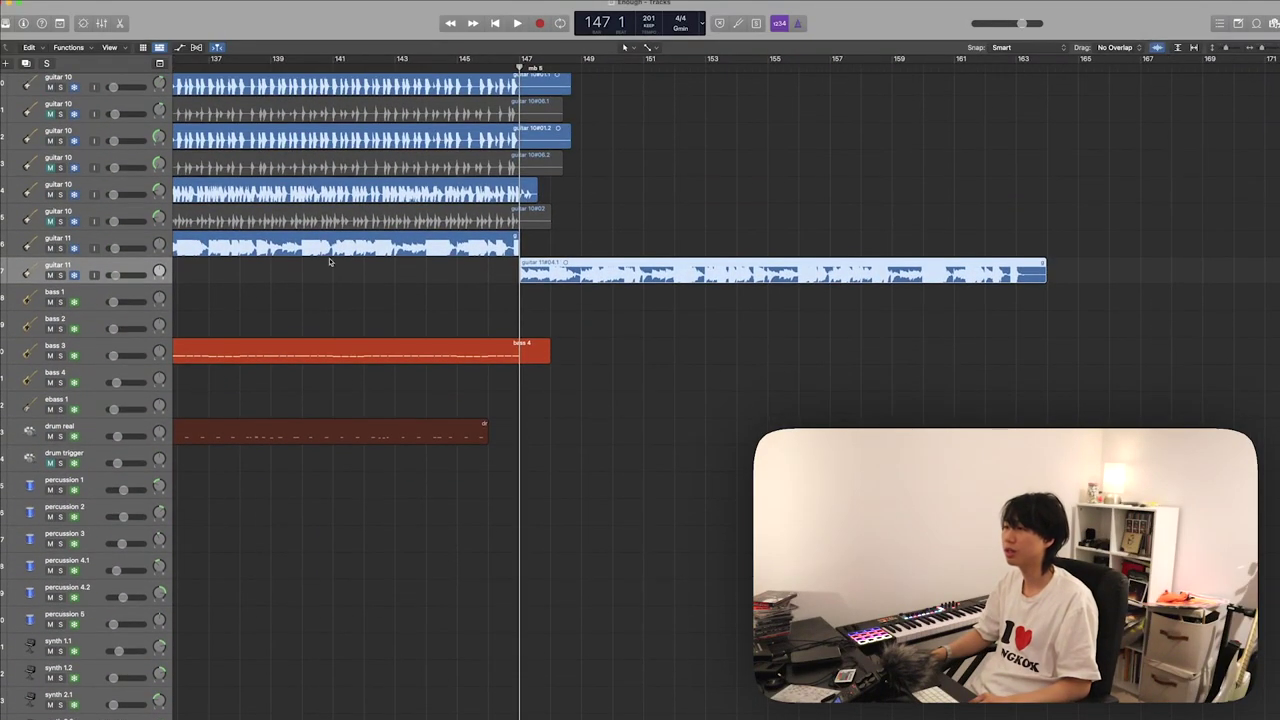
left_click(60, 248)
key("space")
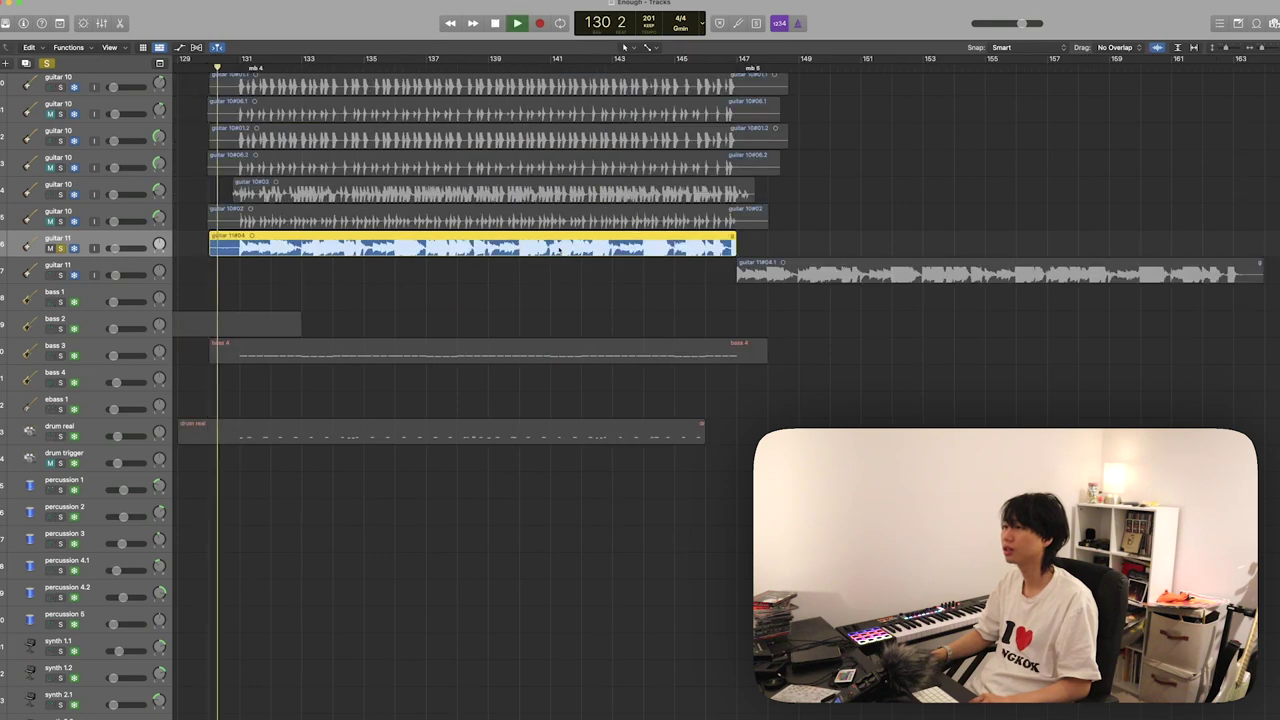
key("space")
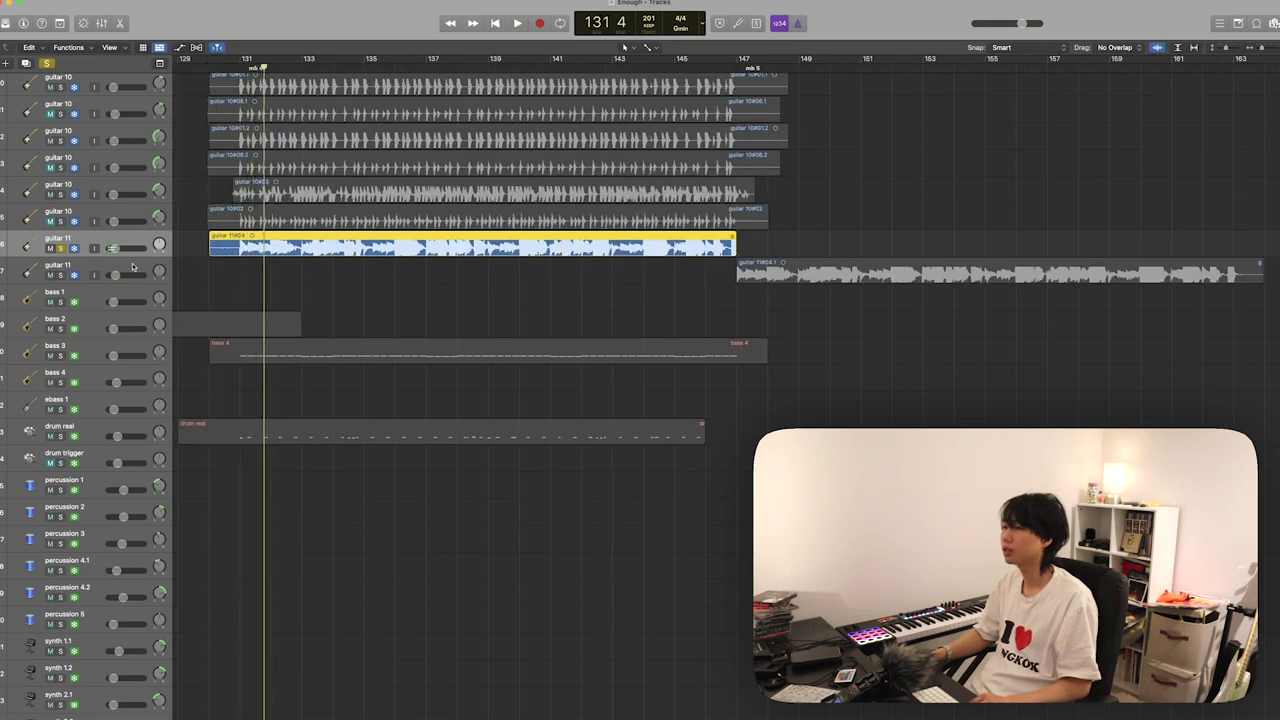
key("s")
- Play the guitar 11#04.1 region in solo from mk 5 to about bar 154, check its mixer channel, then stop and clear the solo
left_click(880, 276)
key("shift+Return")
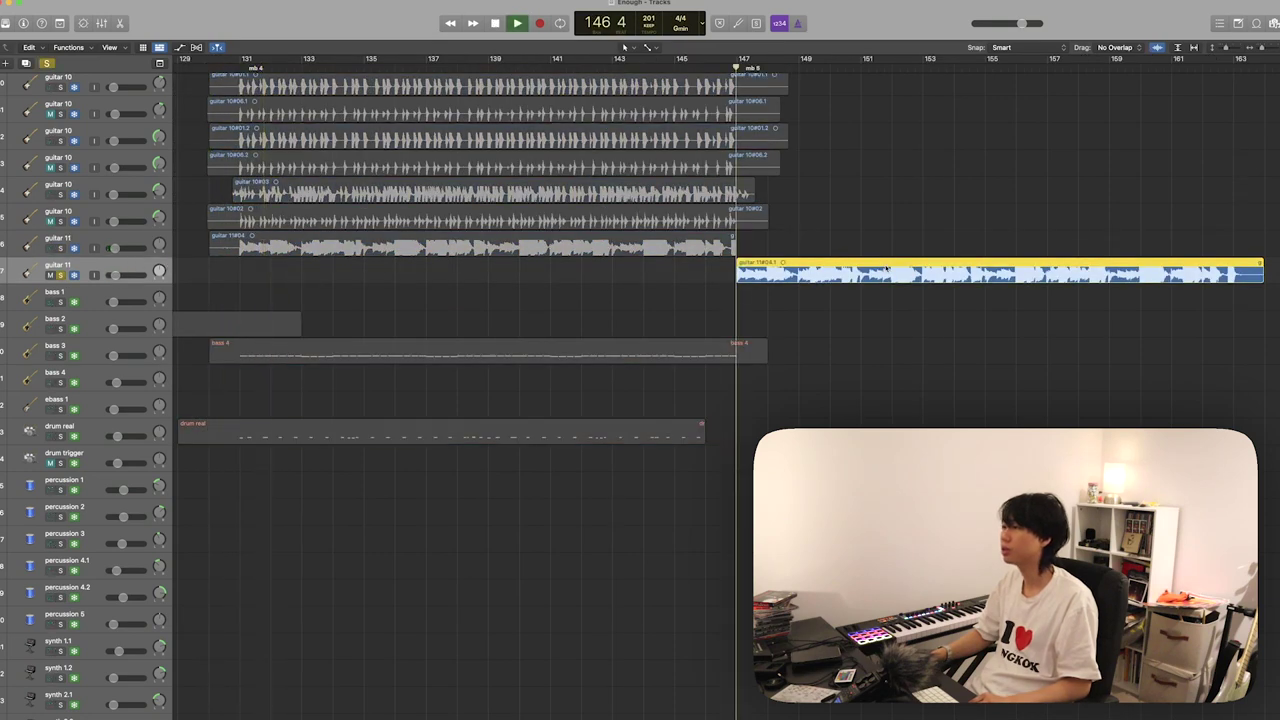
key("x")
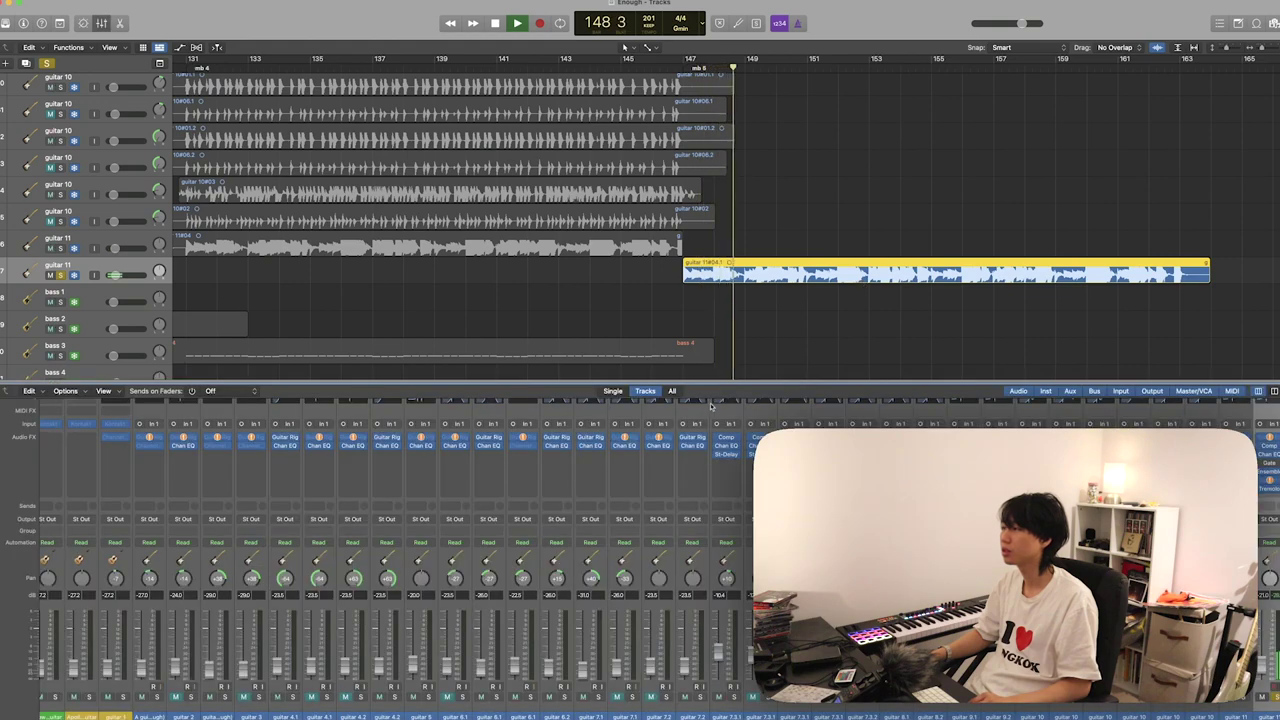
scroll(620, 450, "right", 10)
key("x")
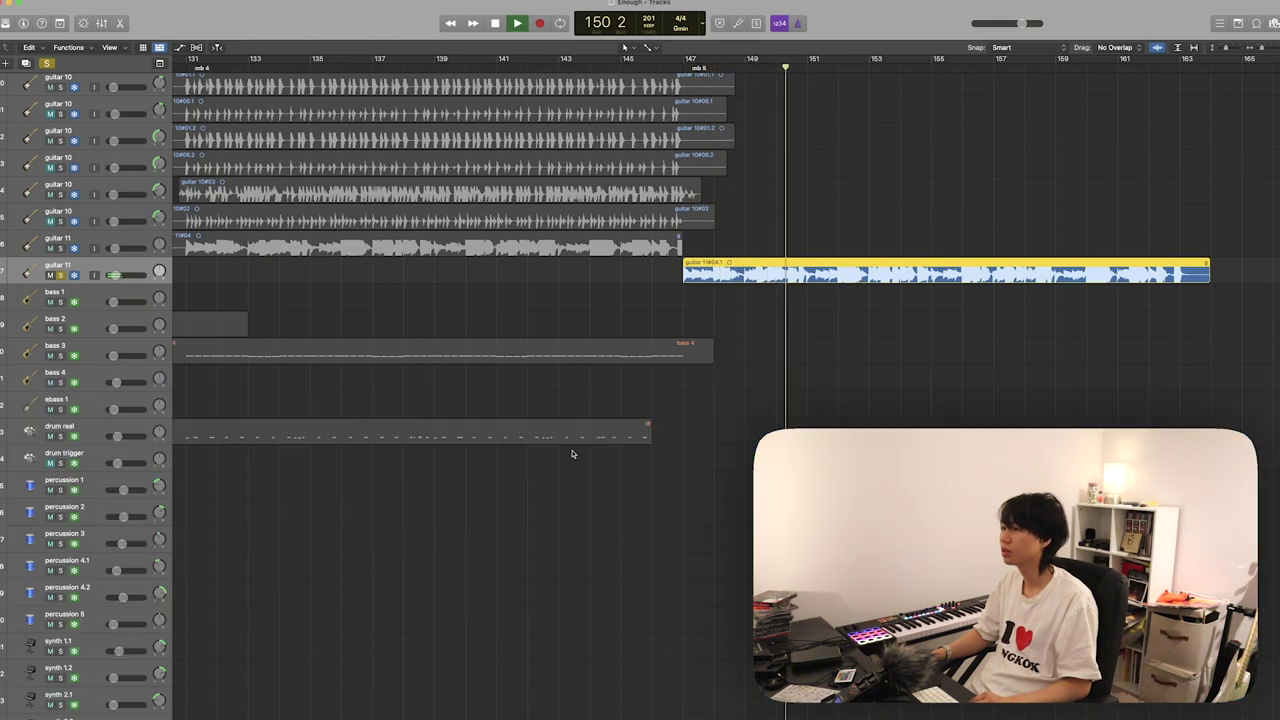
key("x")
key("x")
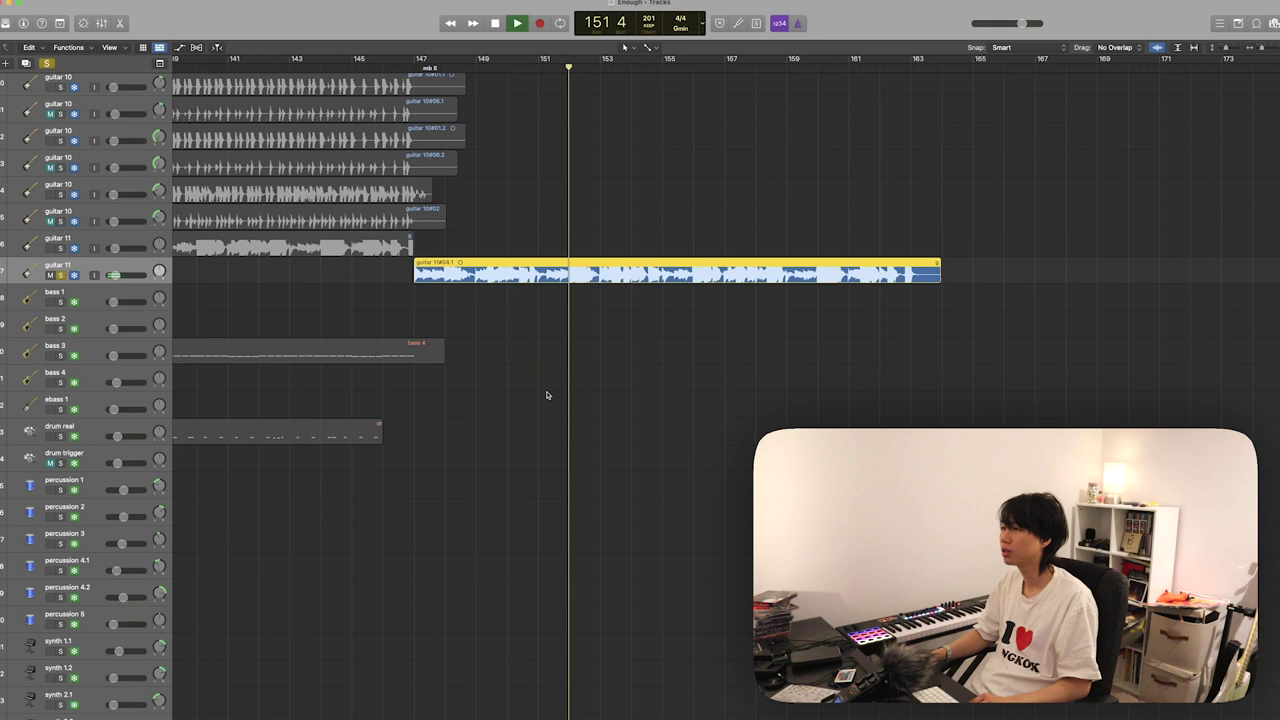
scroll(547, 395, "down", 4)
scroll(547, 395, "up", 5)
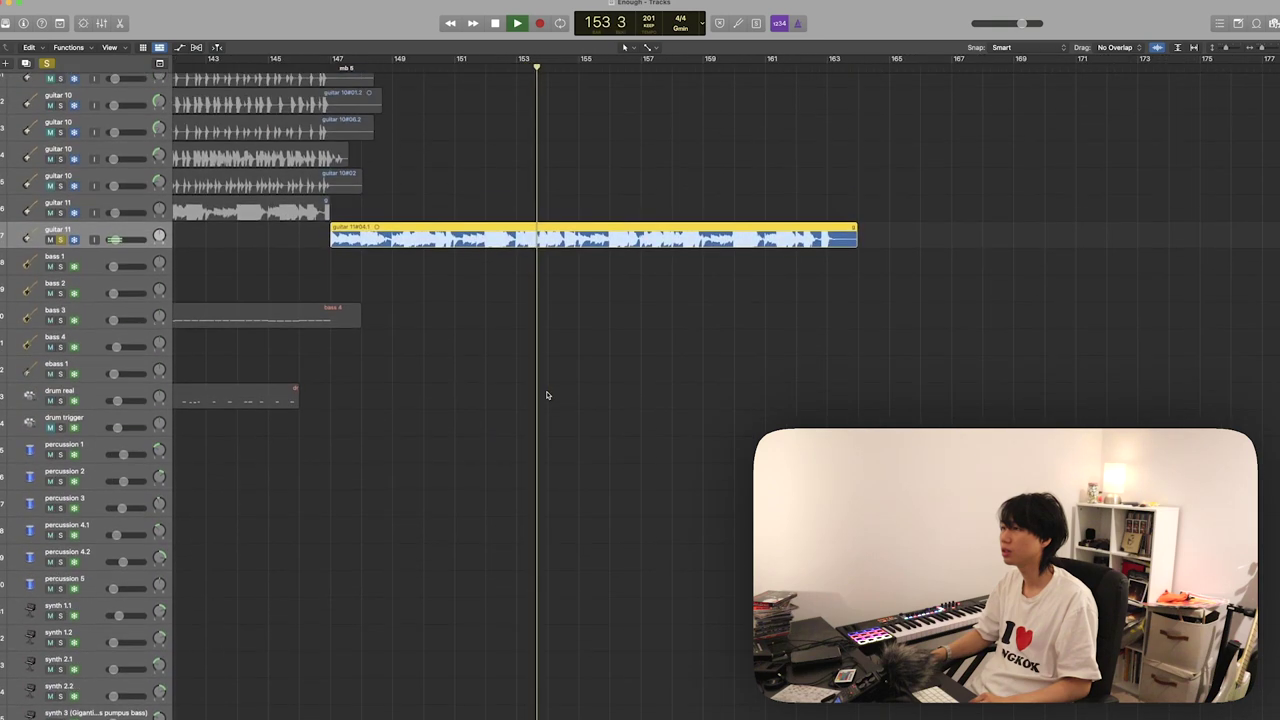
key("space")
scroll(547, 395, "right", 2)
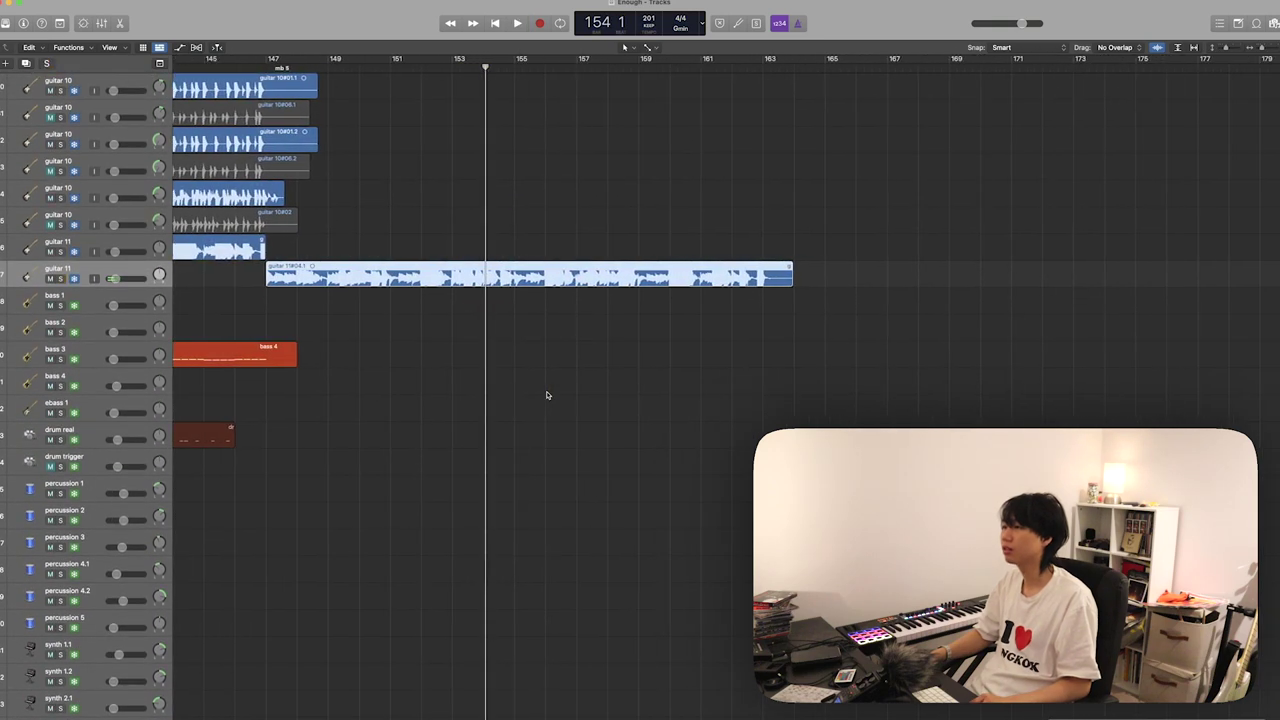
- Replay the guitar 11#04 region in solo from mk 4 to about bar 132, then clear the solo and stop
scroll(547, 395, "up", 3)
scroll(547, 395, "left", 2)
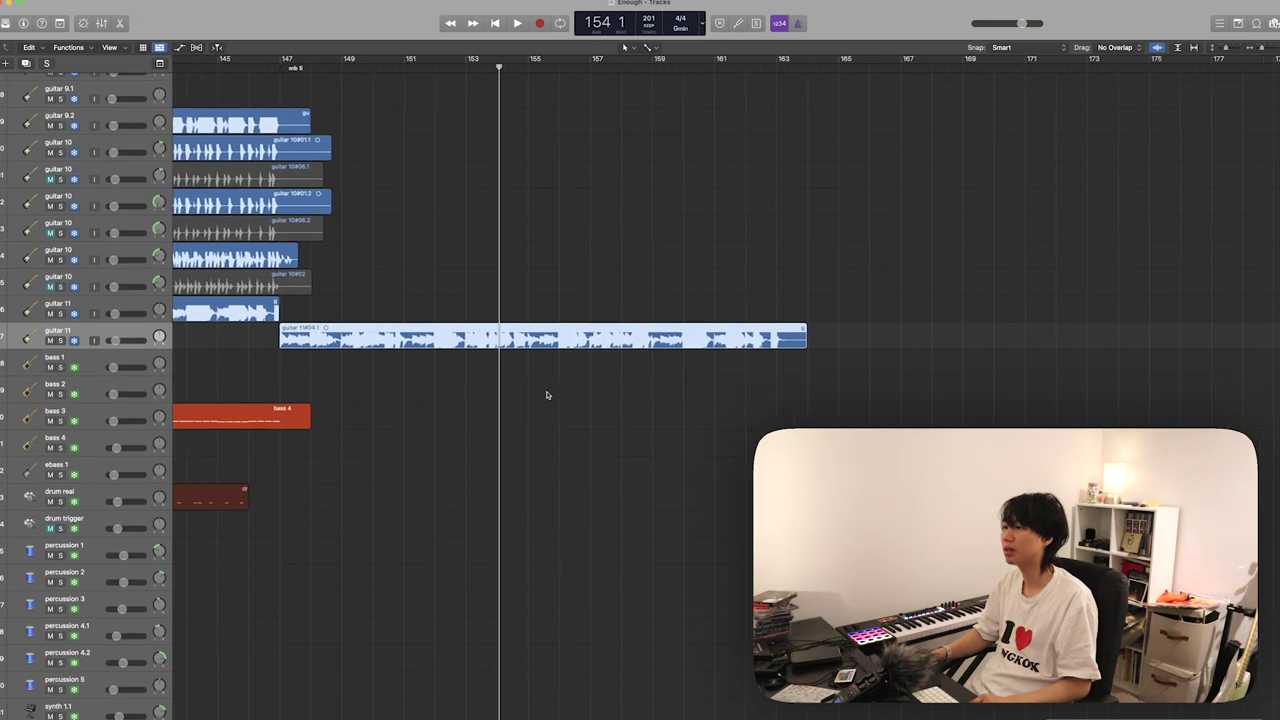
scroll(547, 395, "down", 4)
scroll(547, 395, "up", 10)
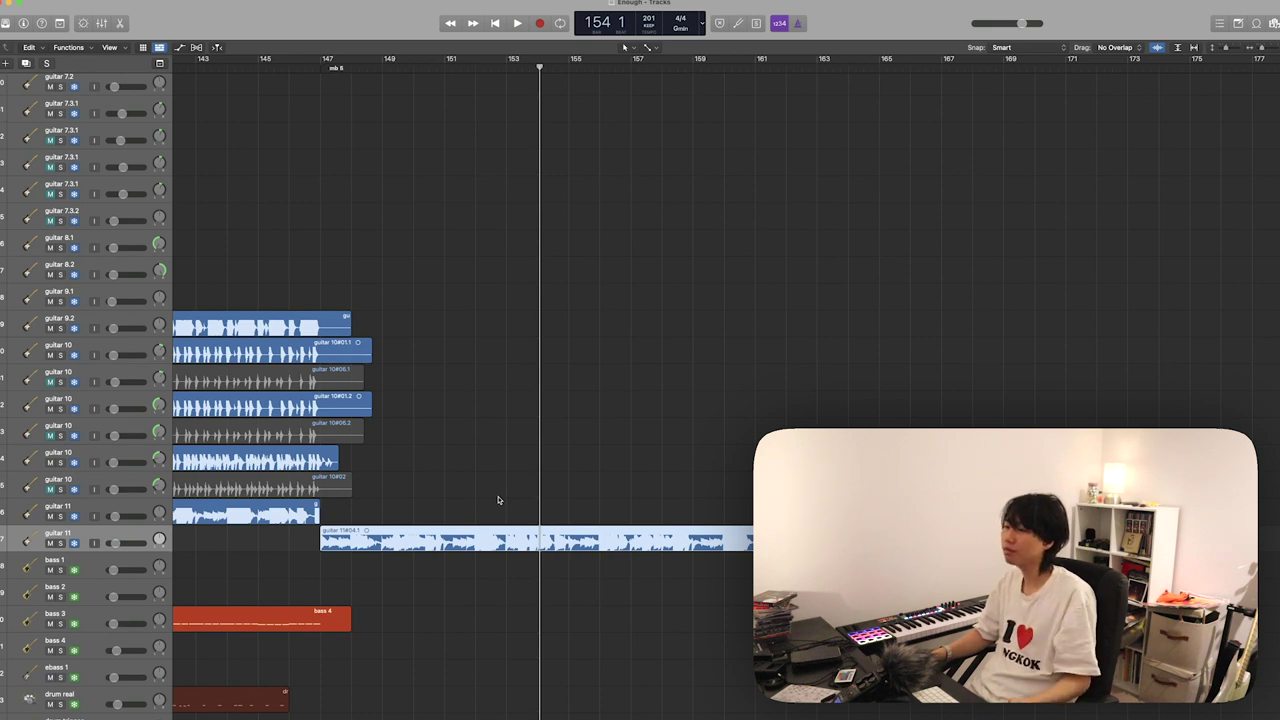
left_click(400, 514)
key("ctrl+s")
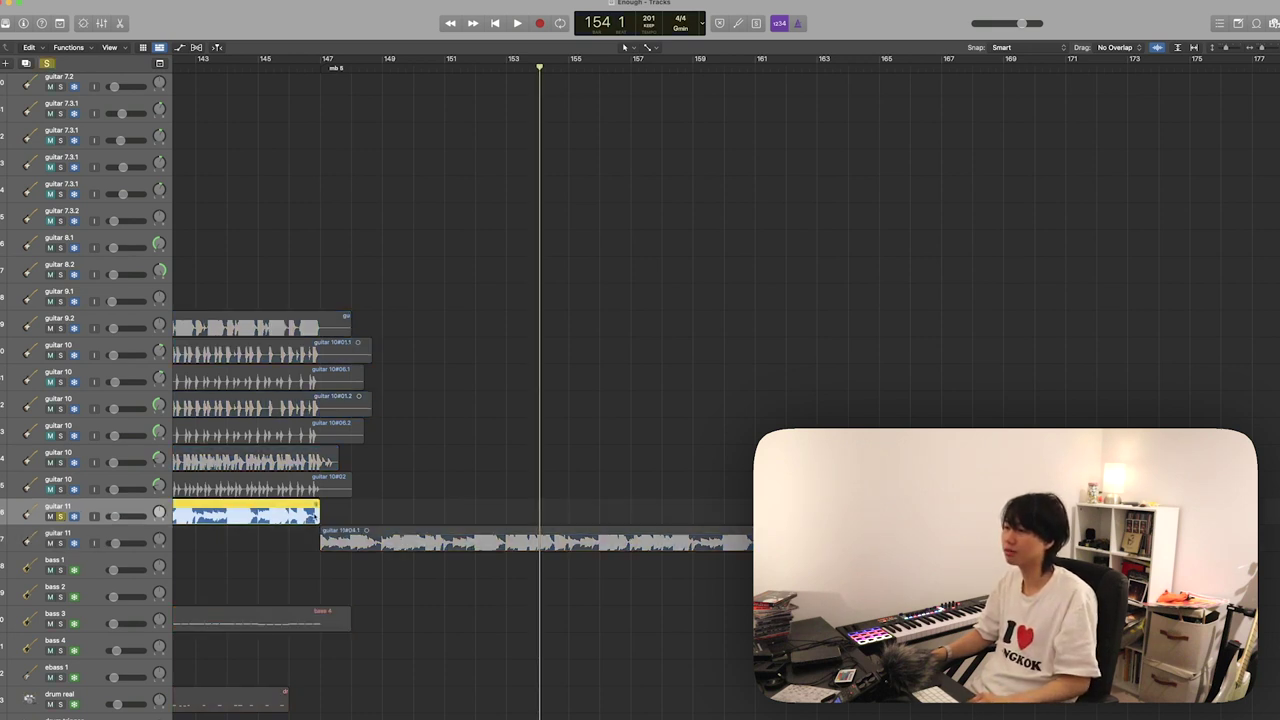
key("shift+space")
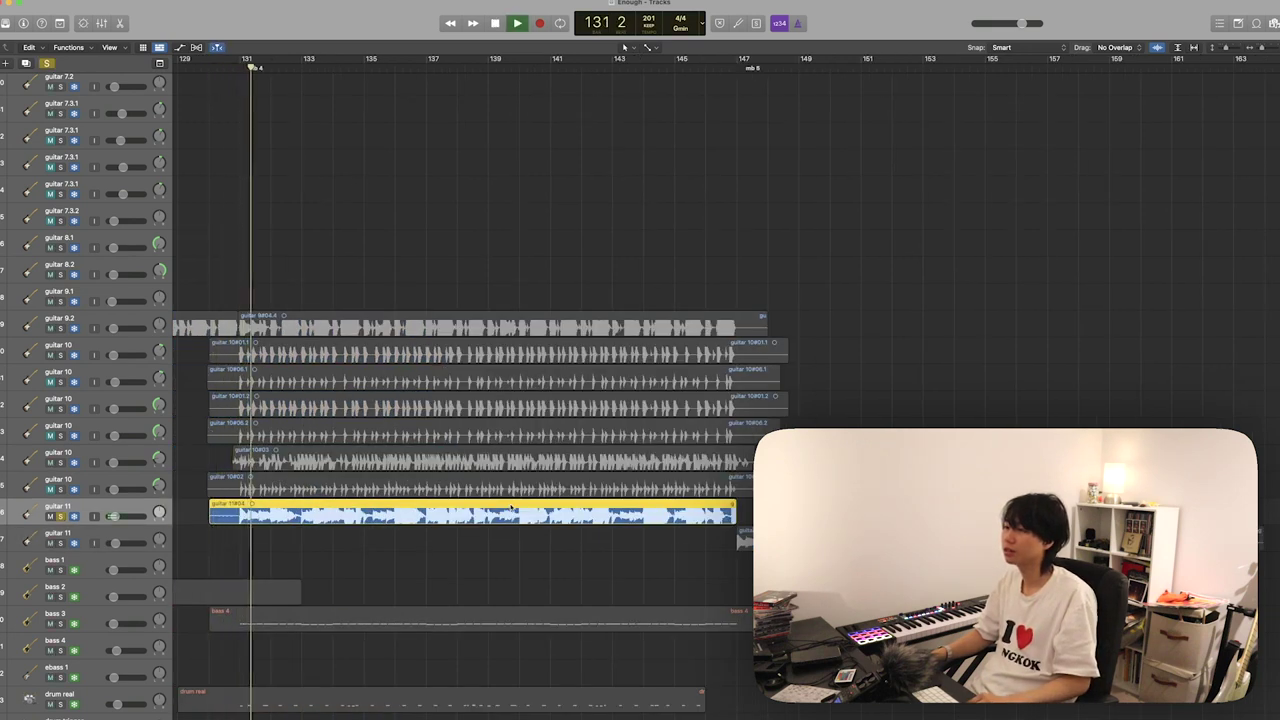
key("ctrl+s")
key("space")
- Compare the effects on the two guitar 11 channels in the mixer and select the guitar 11#04.1 region
scroll(549, 172, "right", 5)
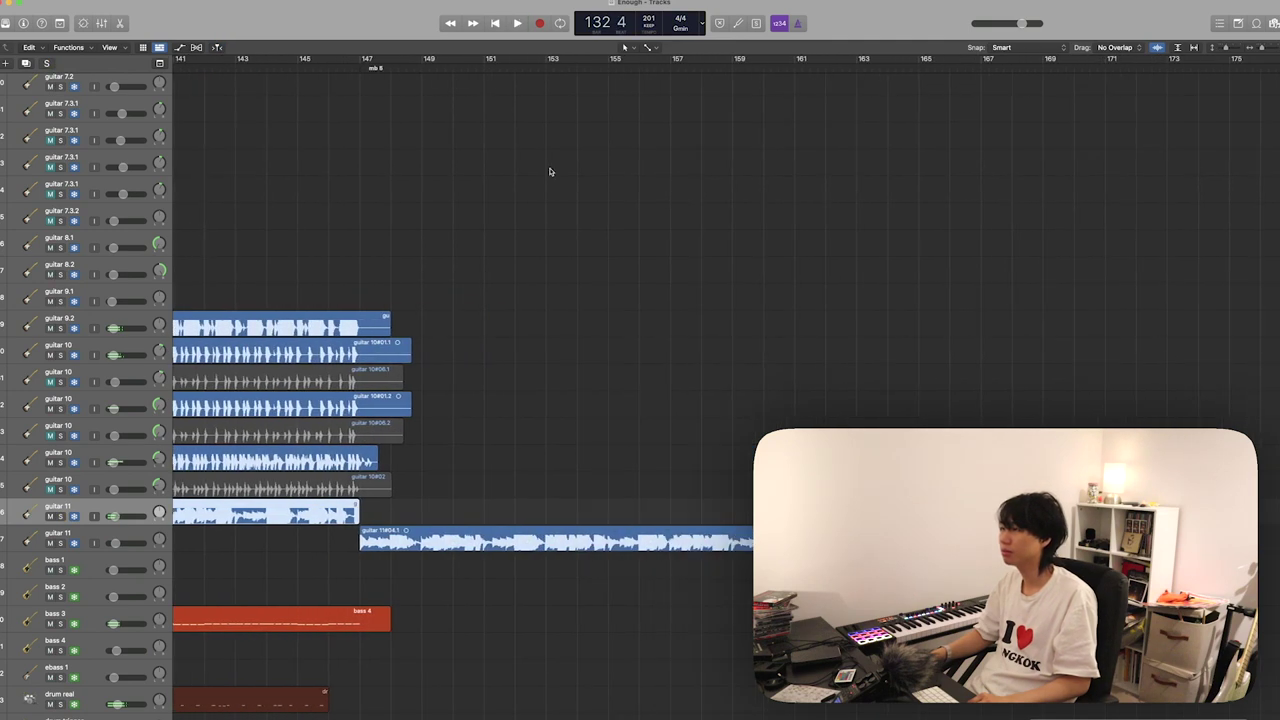
key("x")
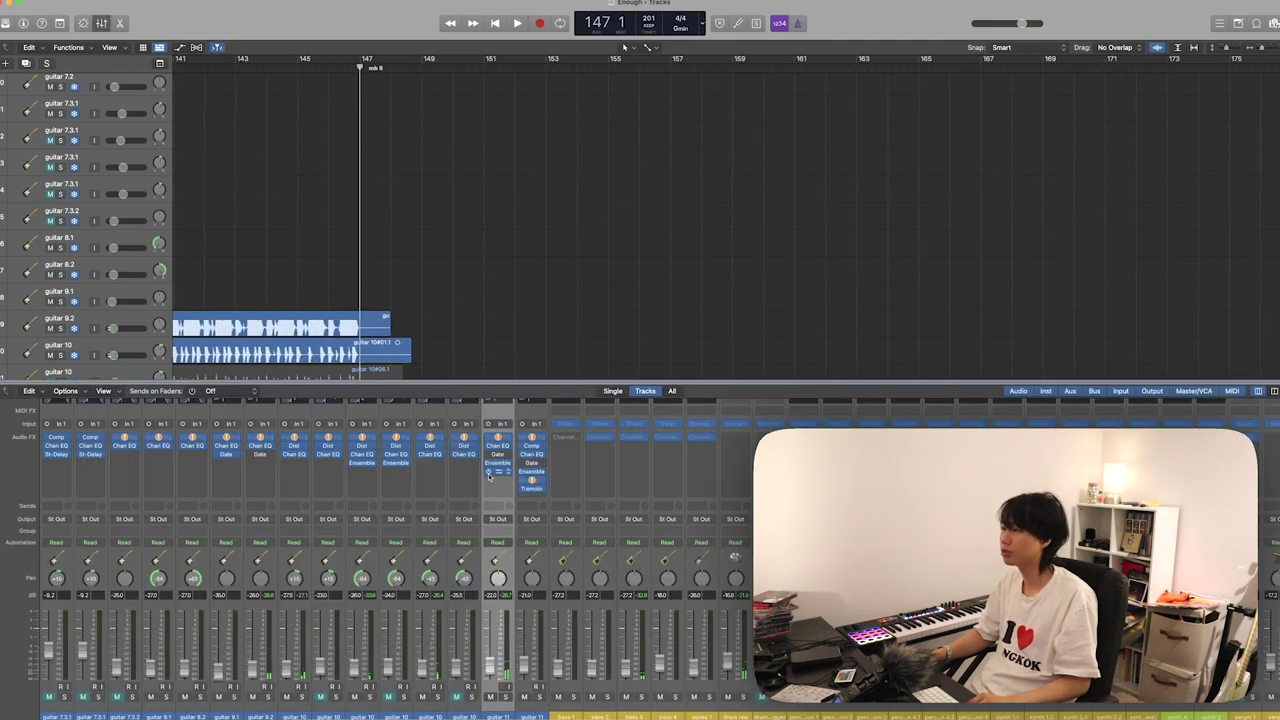
scroll(483, 277, "down", 5)
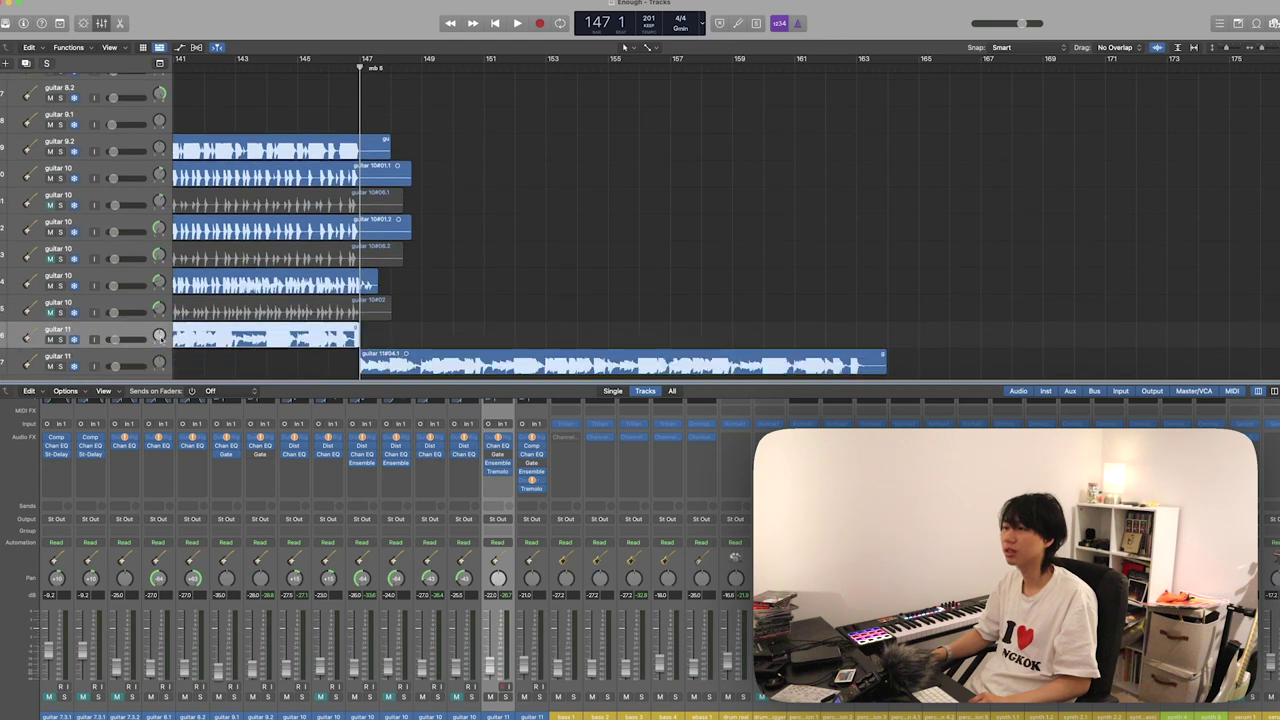
left_click(521, 501)
- Play the full mix from bar 147 to about bar 155 and check the Tremolo on the second guitar 11 channel
key("space")
scroll(549, 207, "down", 4)
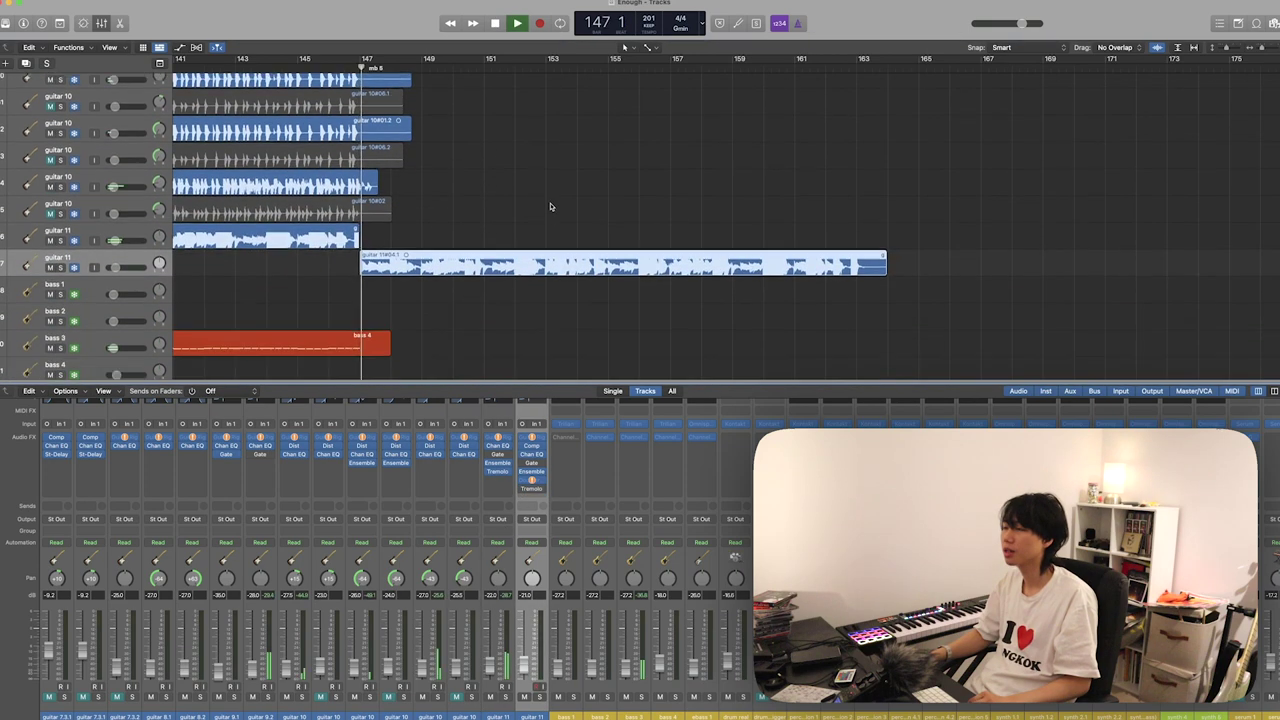
key("x")
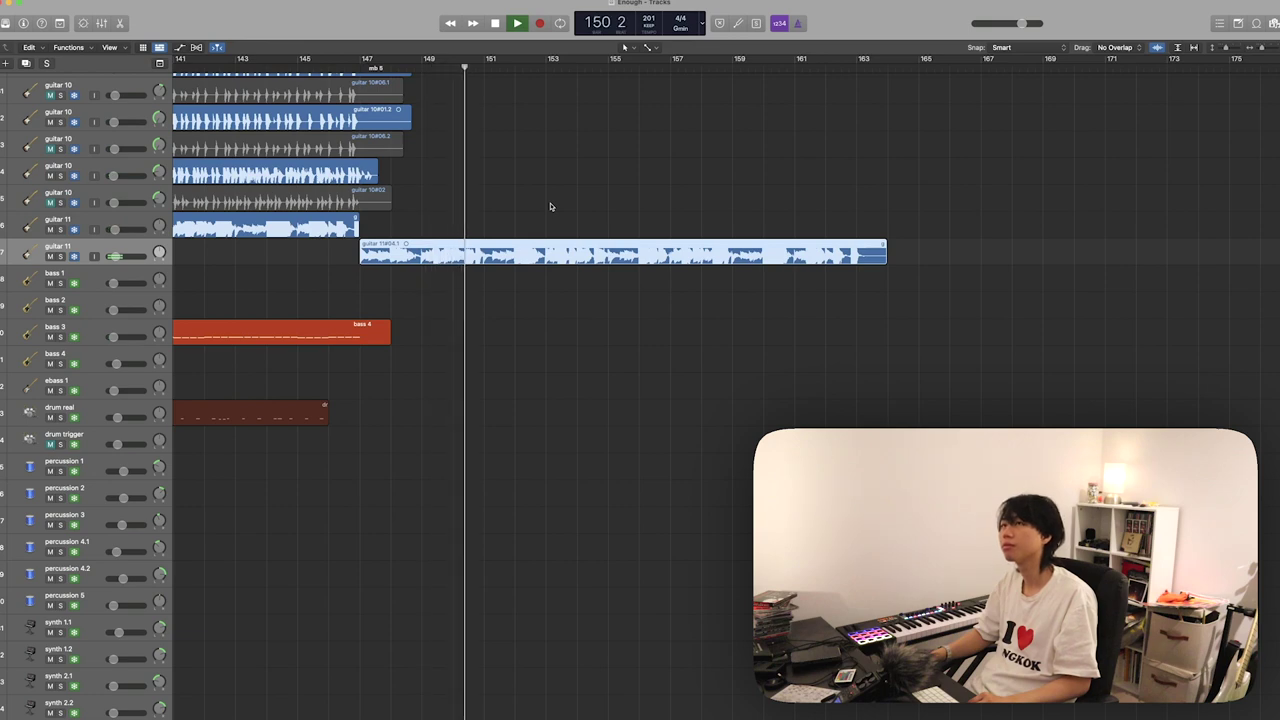
key("x")
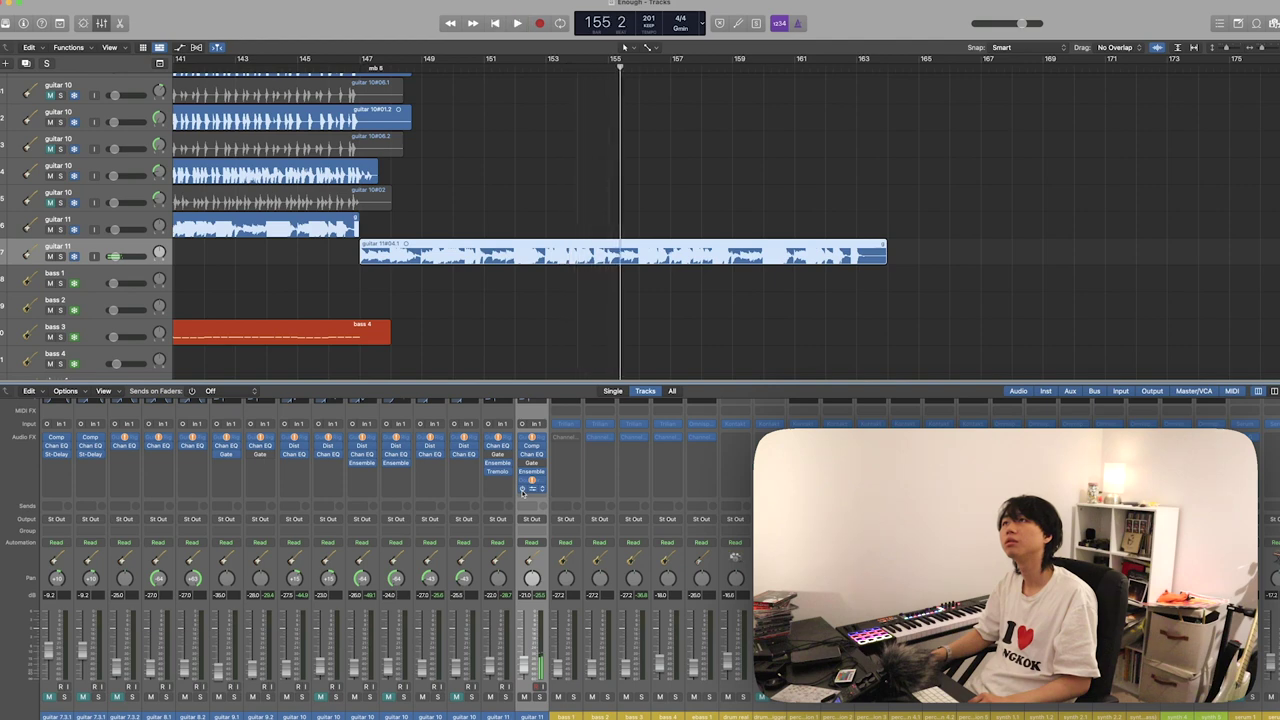
key("space")
key("x")
- Look over the tracks at mk 5, from the guitars and wobbles down to the waterdrum and wood regions
scroll(569, 383, "down", 20)
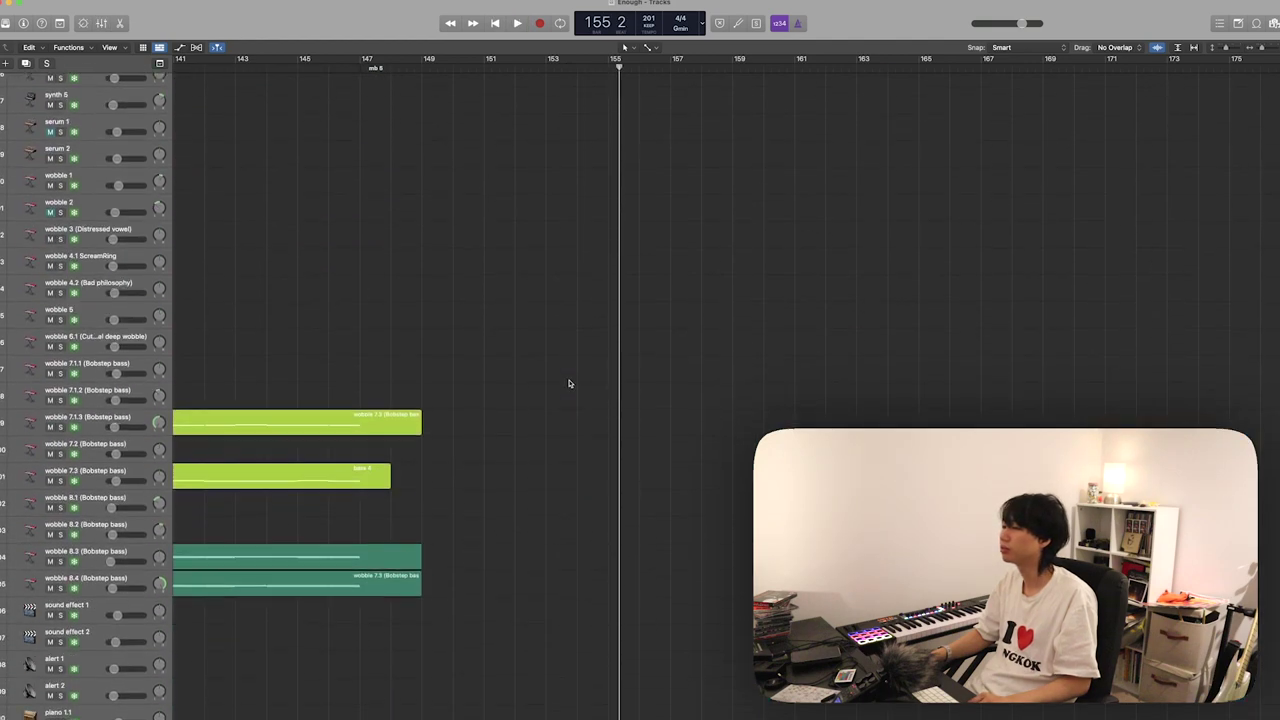
scroll(569, 383, "down", 1)
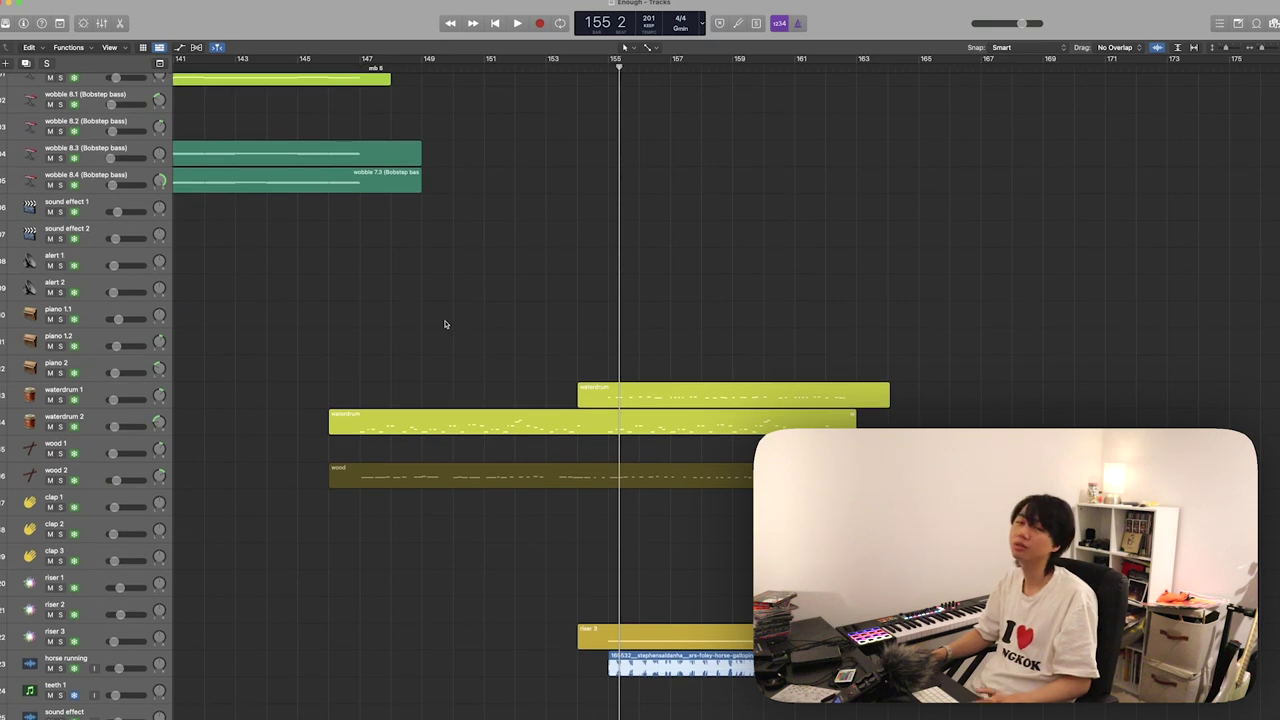
scroll(445, 324, "up", 15)
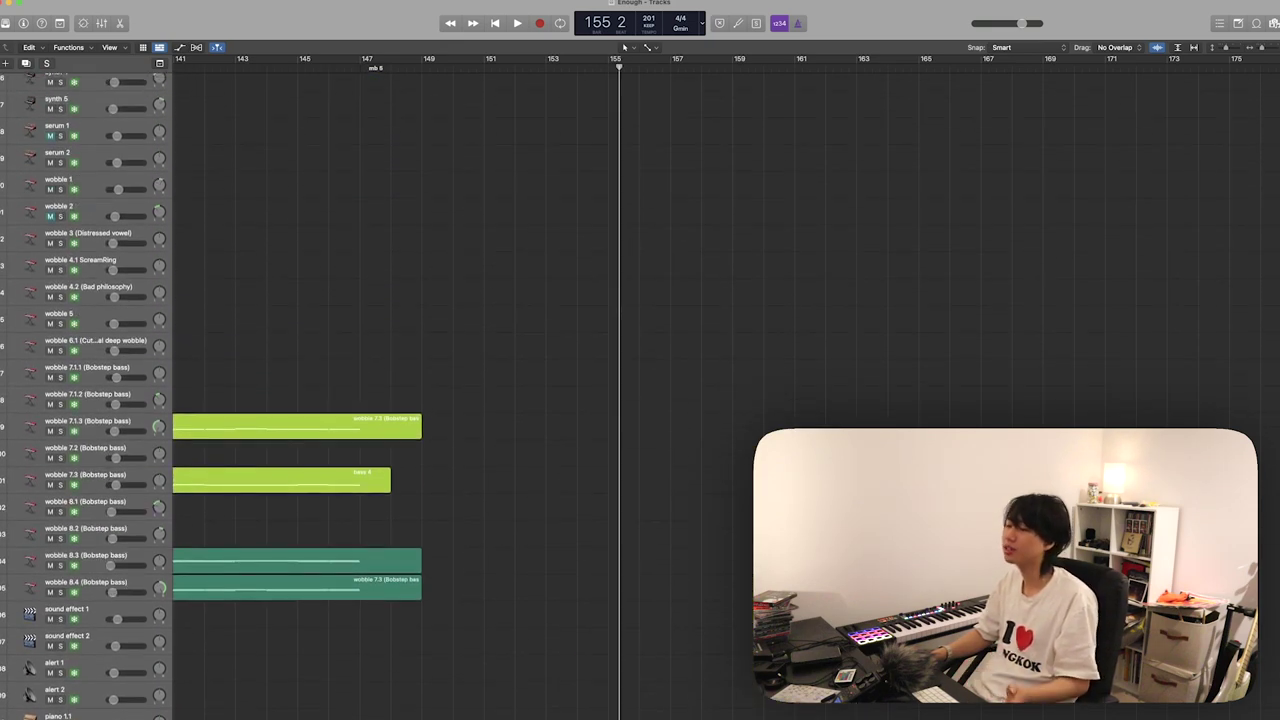
scroll(534, 576, "up", 13)
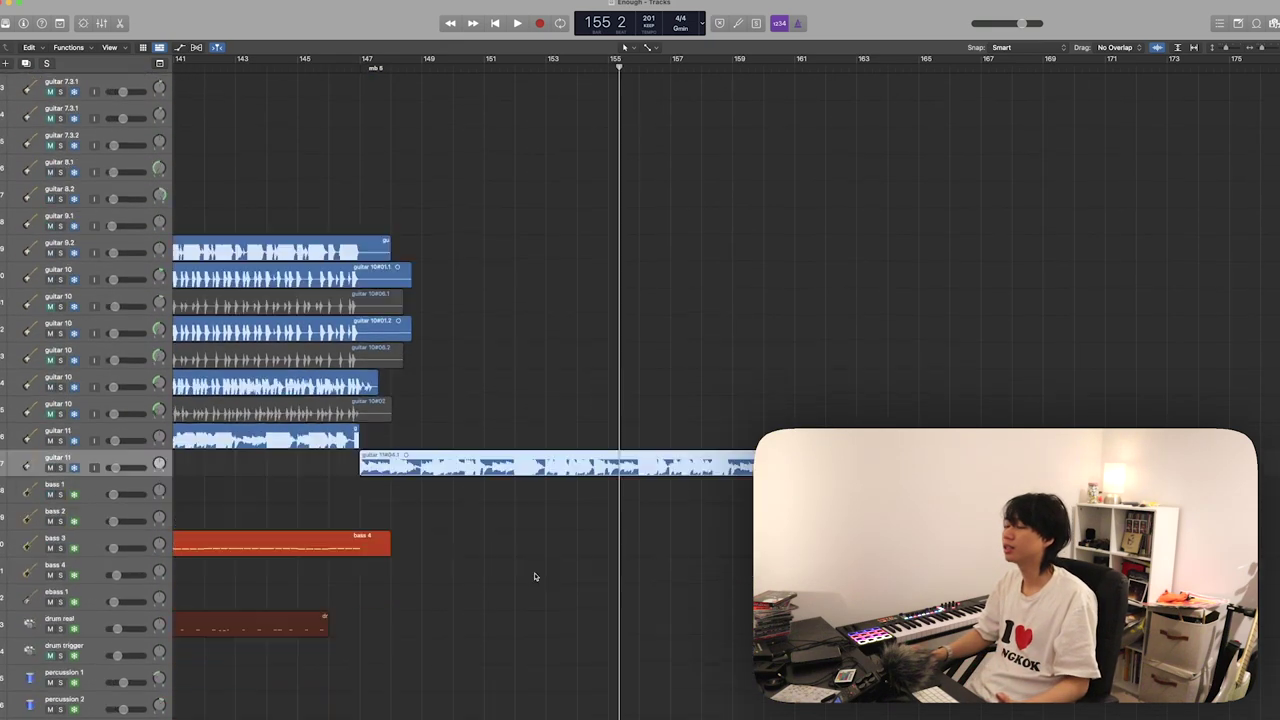
scroll(534, 576, "up", 10)
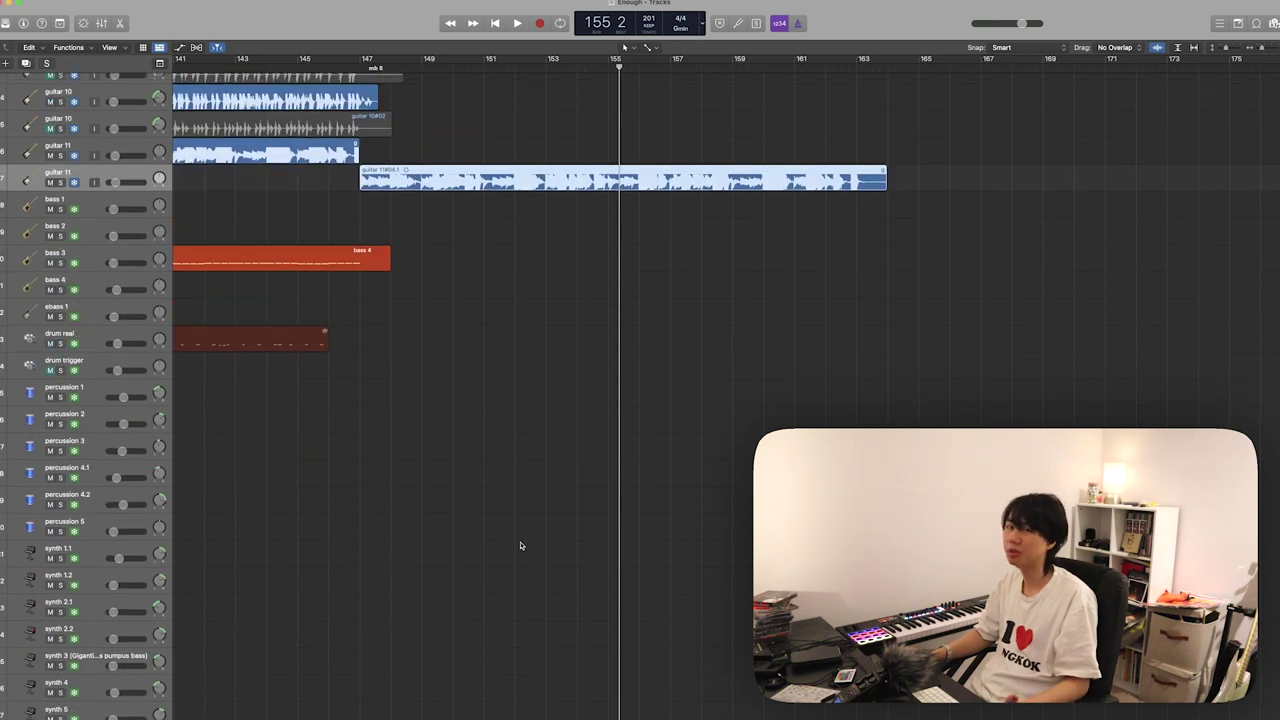
scroll(518, 404, "down", 20)
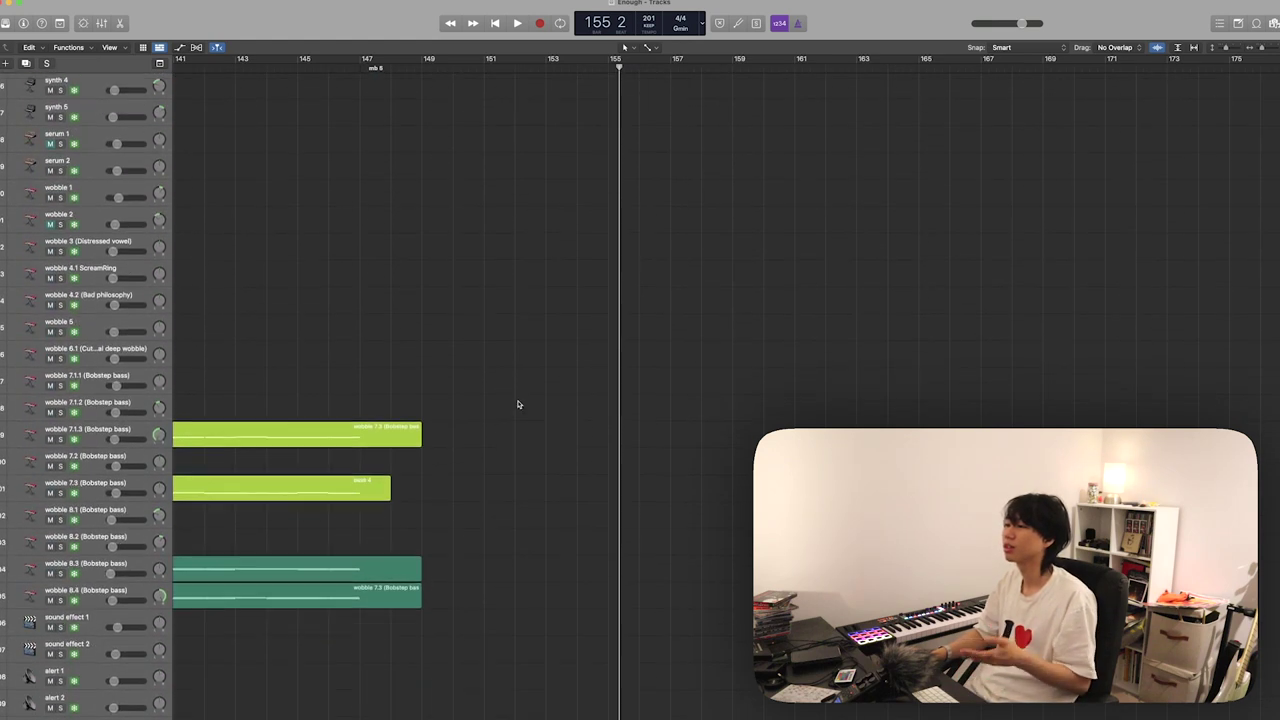
scroll(518, 404, "down", 5)
- Select the waterdrum 2 region at mk 5, toggle its solo, and select the waterdrum 1 region in the OST section for comparison
left_click_drag(417, 395, 432, 554)
left_click(140, 458)
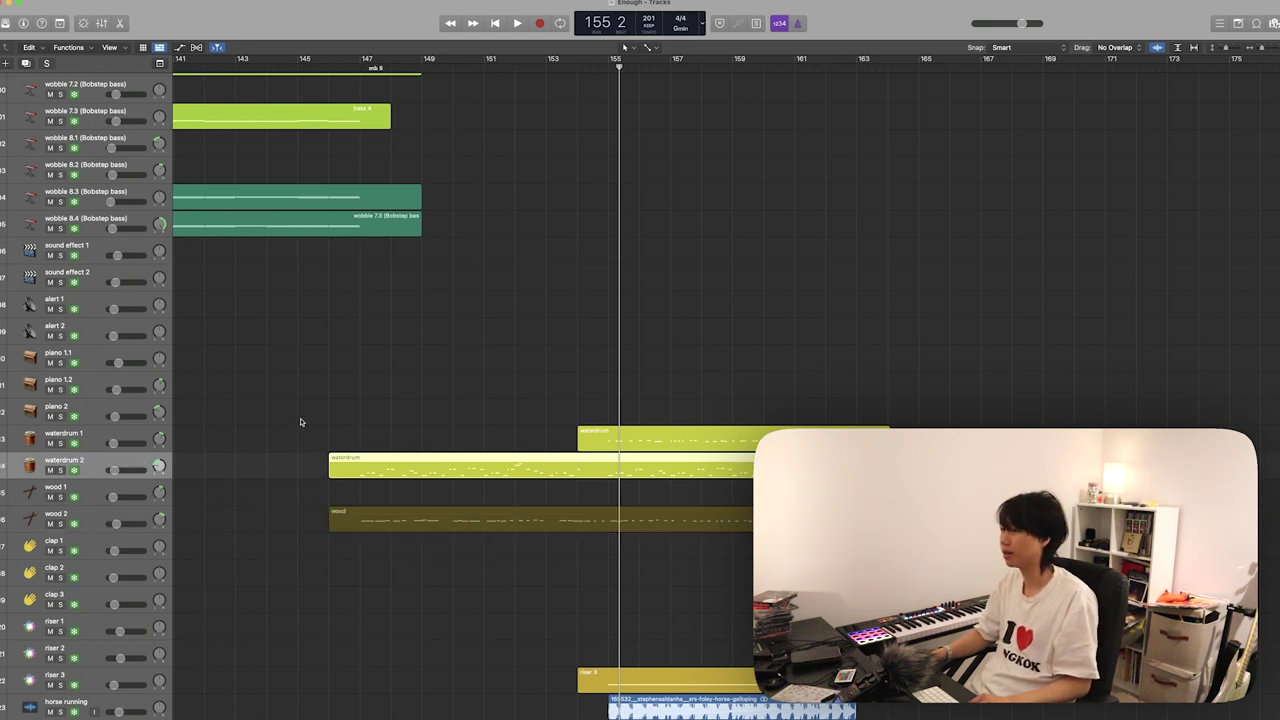
key("s")
key("s")
key("super+Left")
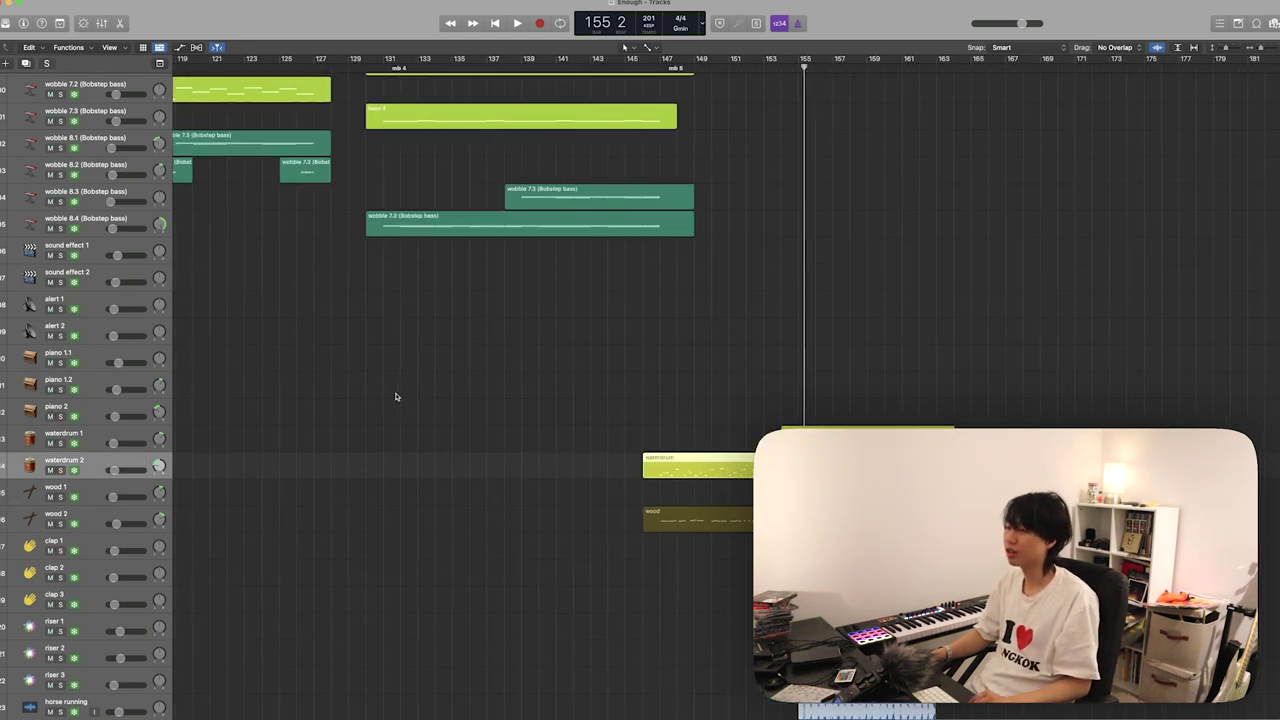
scroll(395, 397, "left", 15)
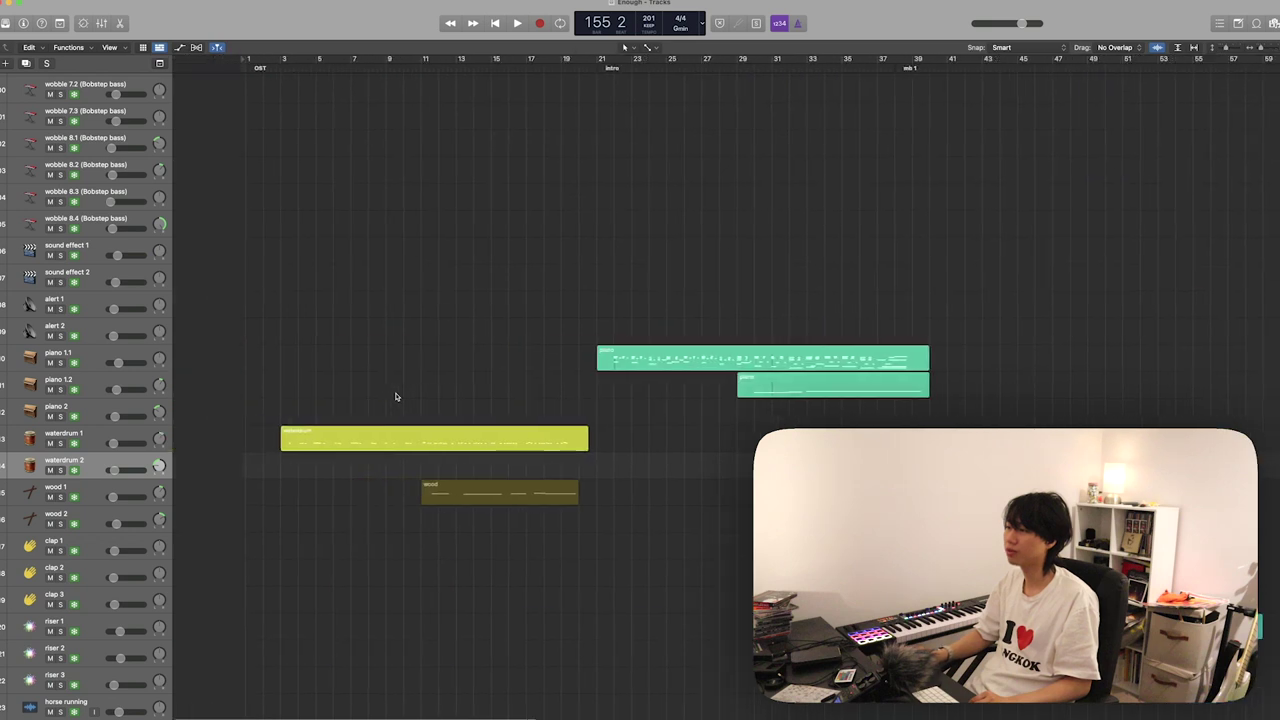
left_click(280, 451)
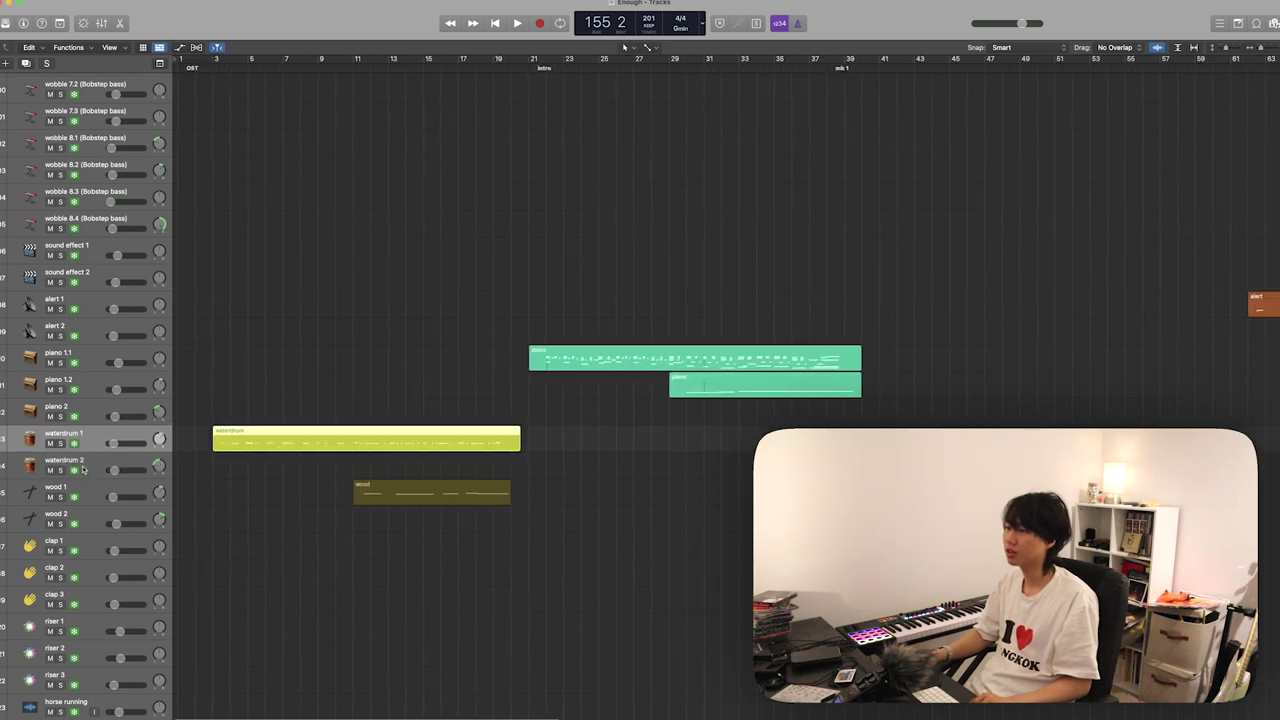
- Solo the waterdrum 2 track and play its region from bar 147 at mk 5
left_click(88, 464)
scroll(323, 453, "right", 15)
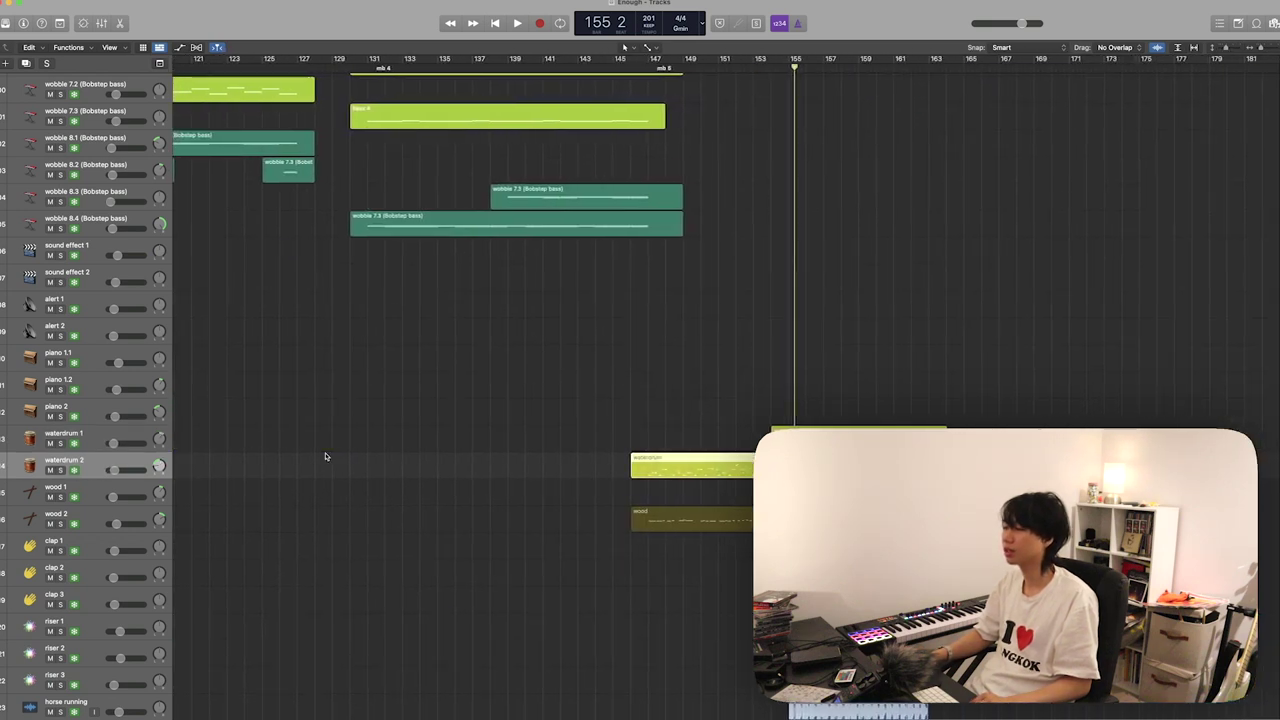
left_click(651, 72)
key("space")
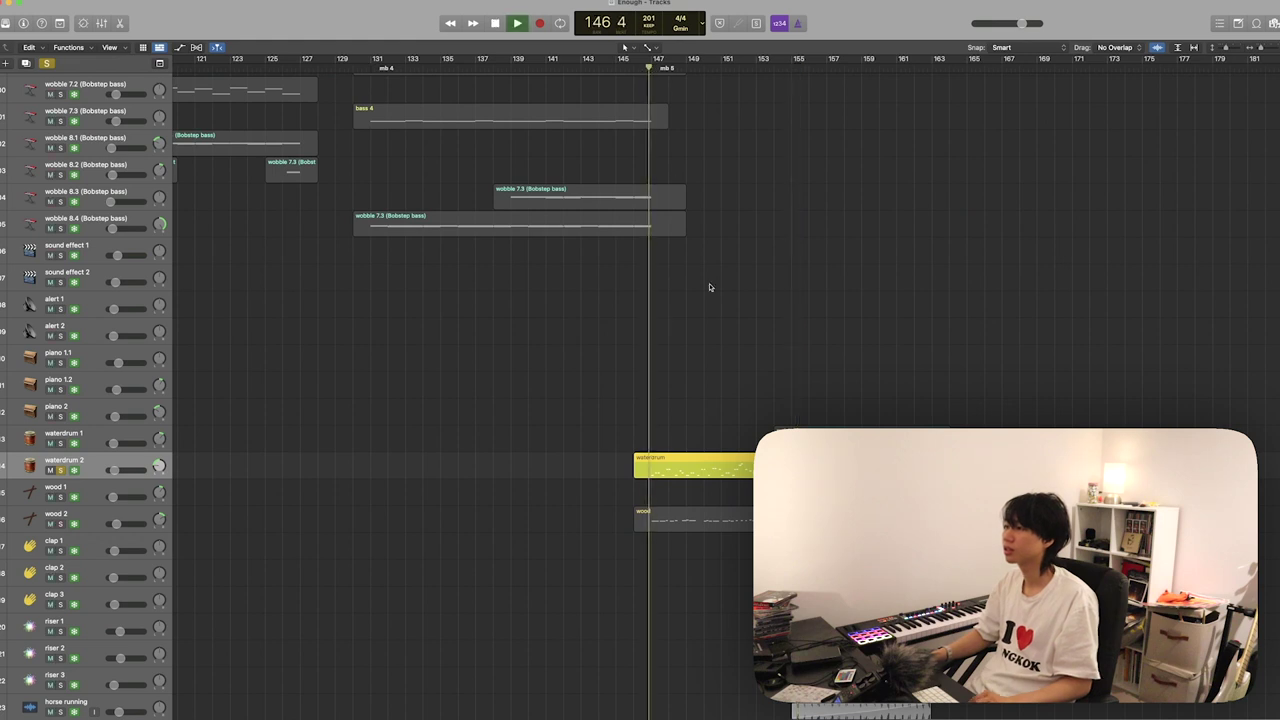
scroll(711, 309, "up", 5)
scroll(712, 310, "right", 6)
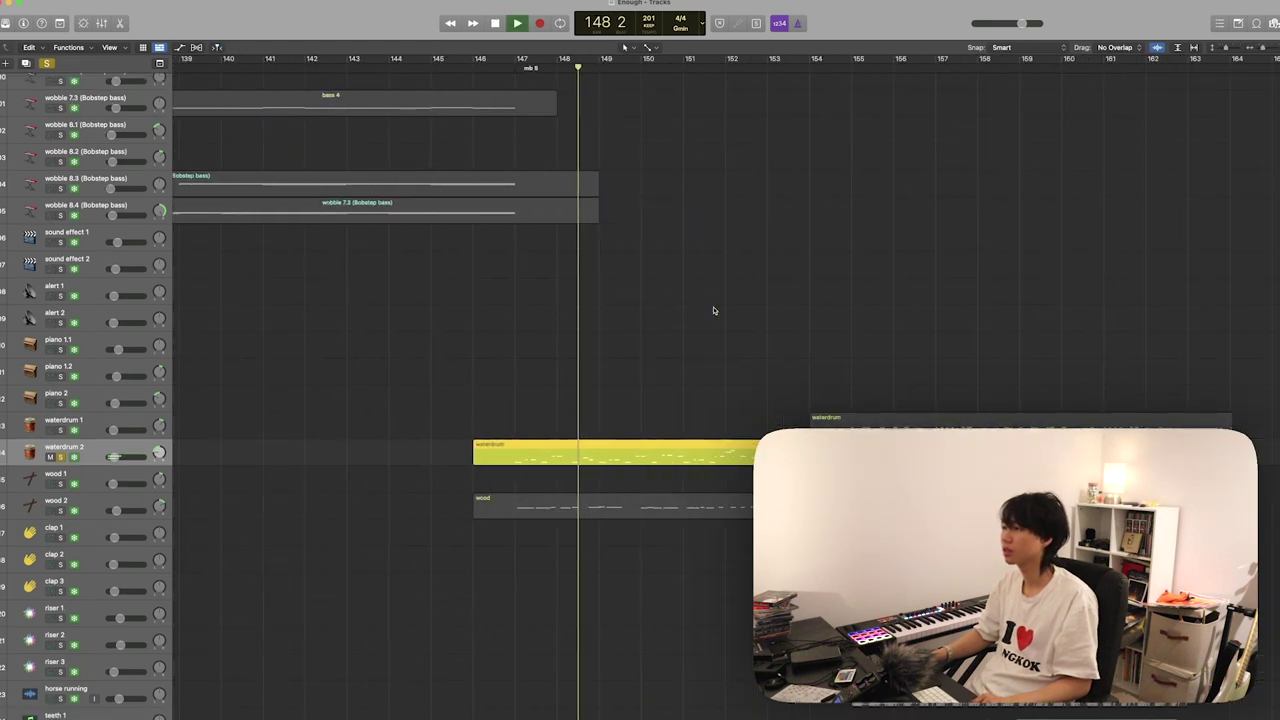
scroll(705, 330, "up", 2)
scroll(703, 354, "right", 3)
scroll(688, 364, "right", 2)
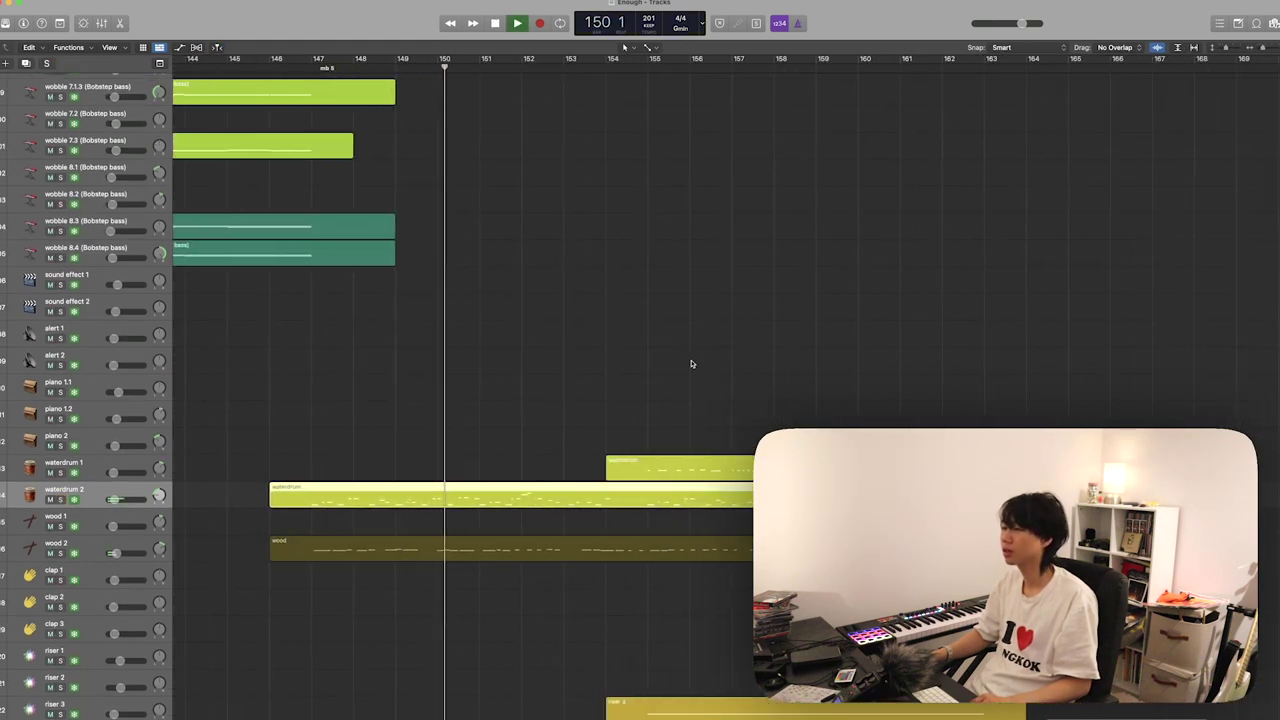
- Show the waterdrum 2 notes in the Piano Roll, stop playback at about bar 152, and return to the arrangement
key("p")
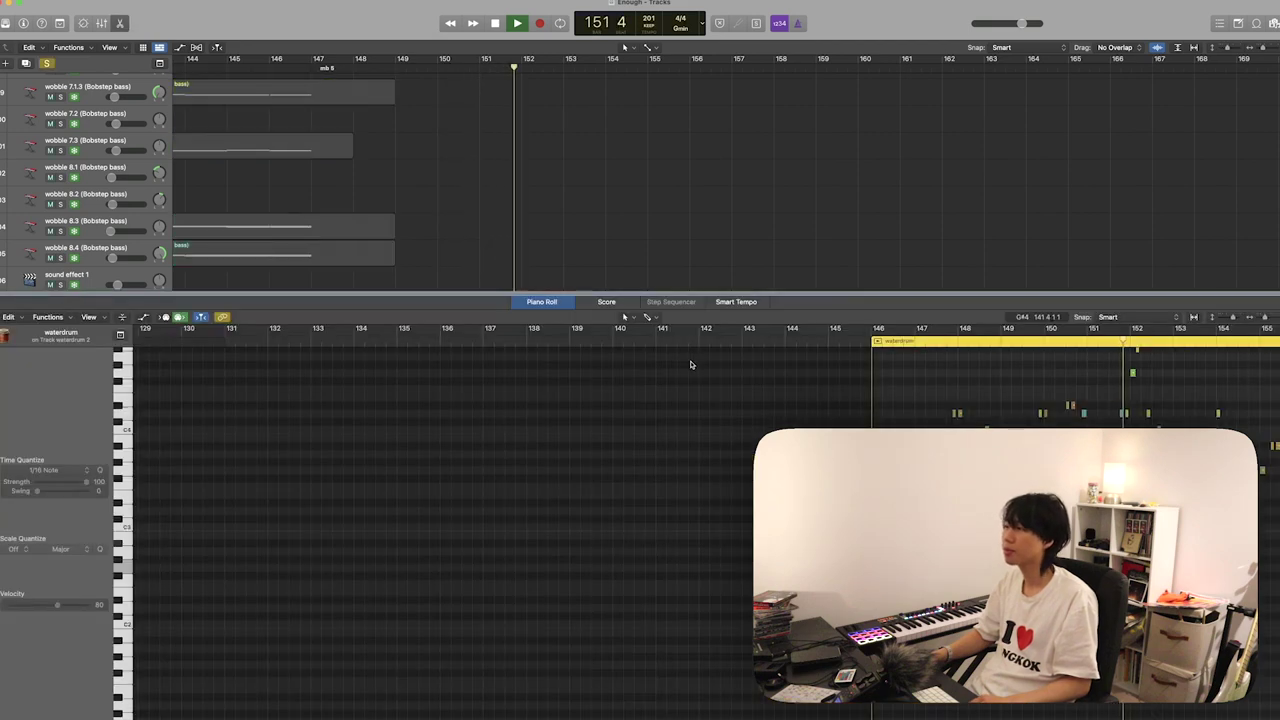
key("space")
key("p")
scroll(530, 335, "left", 1)
scroll(530, 335, "right", 4)
scroll(530, 335, "down", 2)
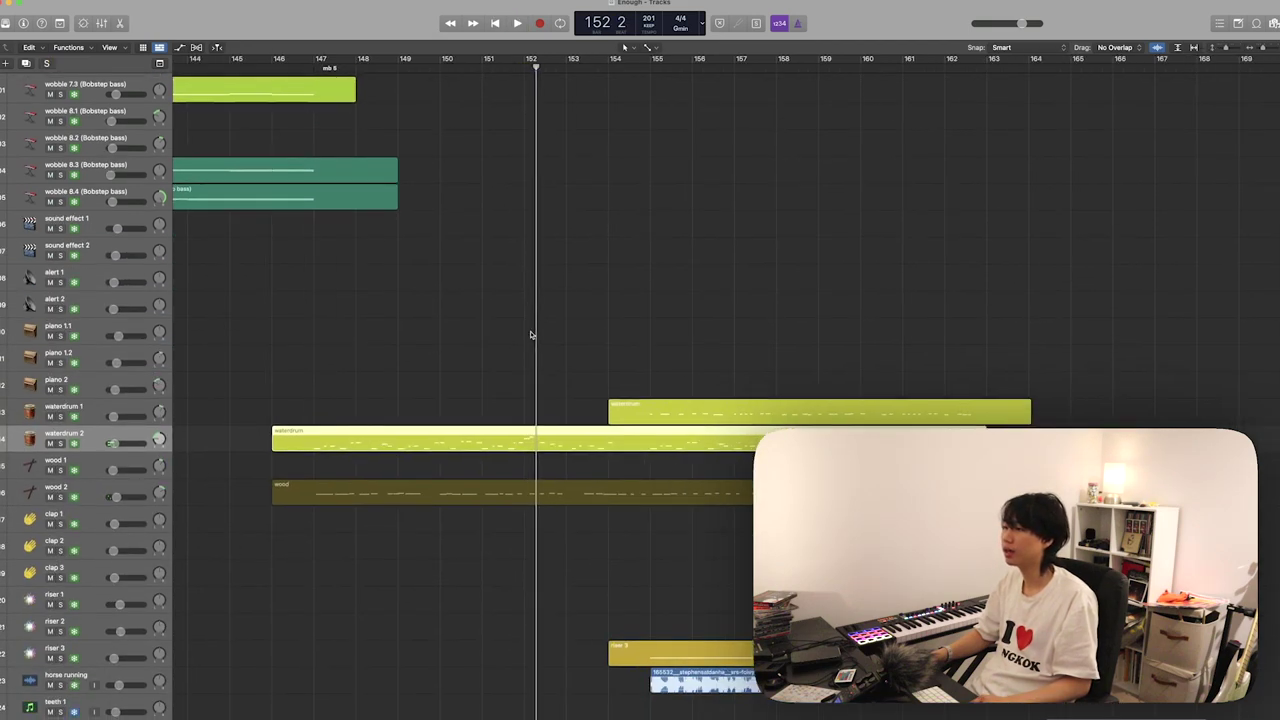
scroll(530, 335, "up", 3)
scroll(530, 335, "left", 5)
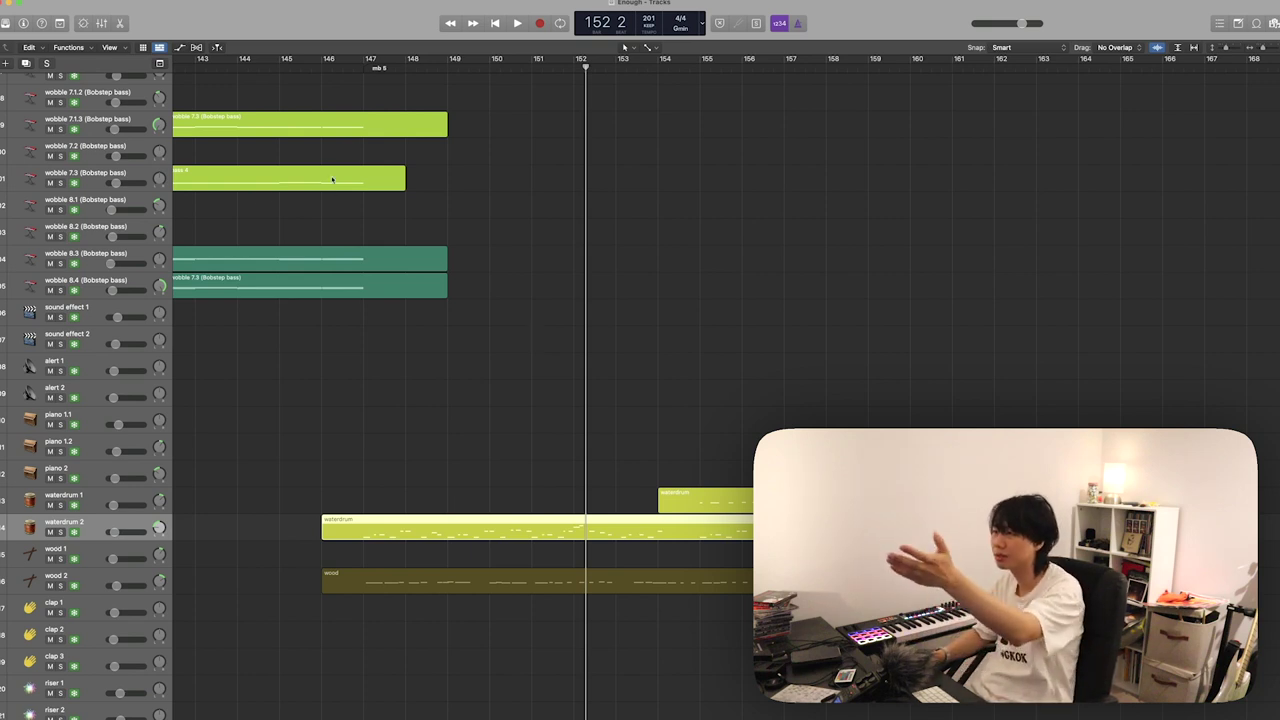
- Replay waterdrum 2 soloed from bar 147 to about bar 151 while following its notes in the Piano Roll
key("s")
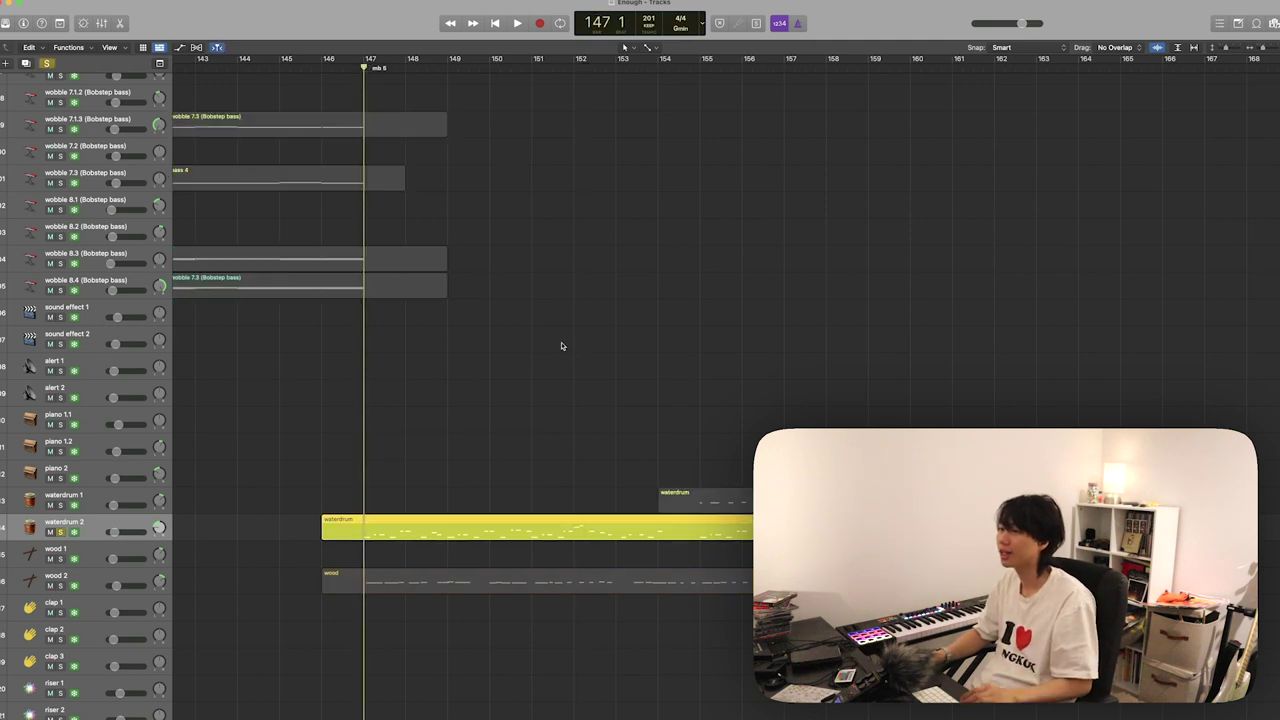
key("space")
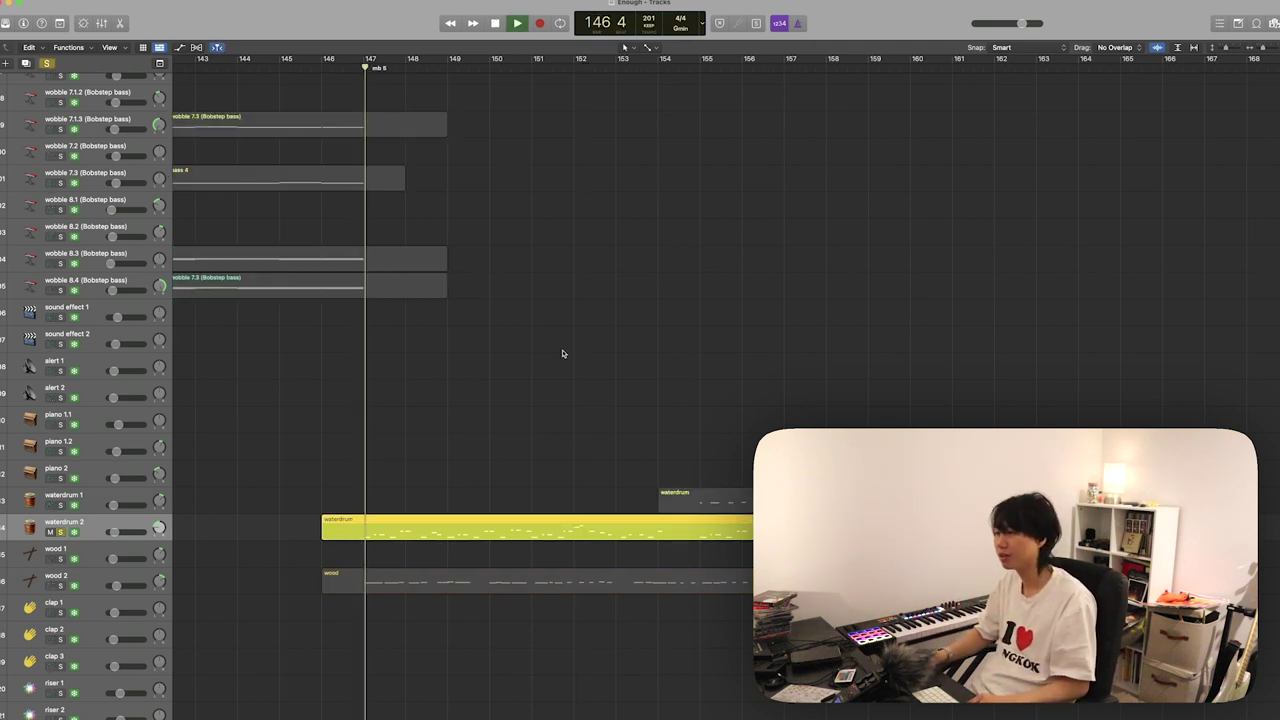
key("p")
scroll(565, 410, "right", 5)
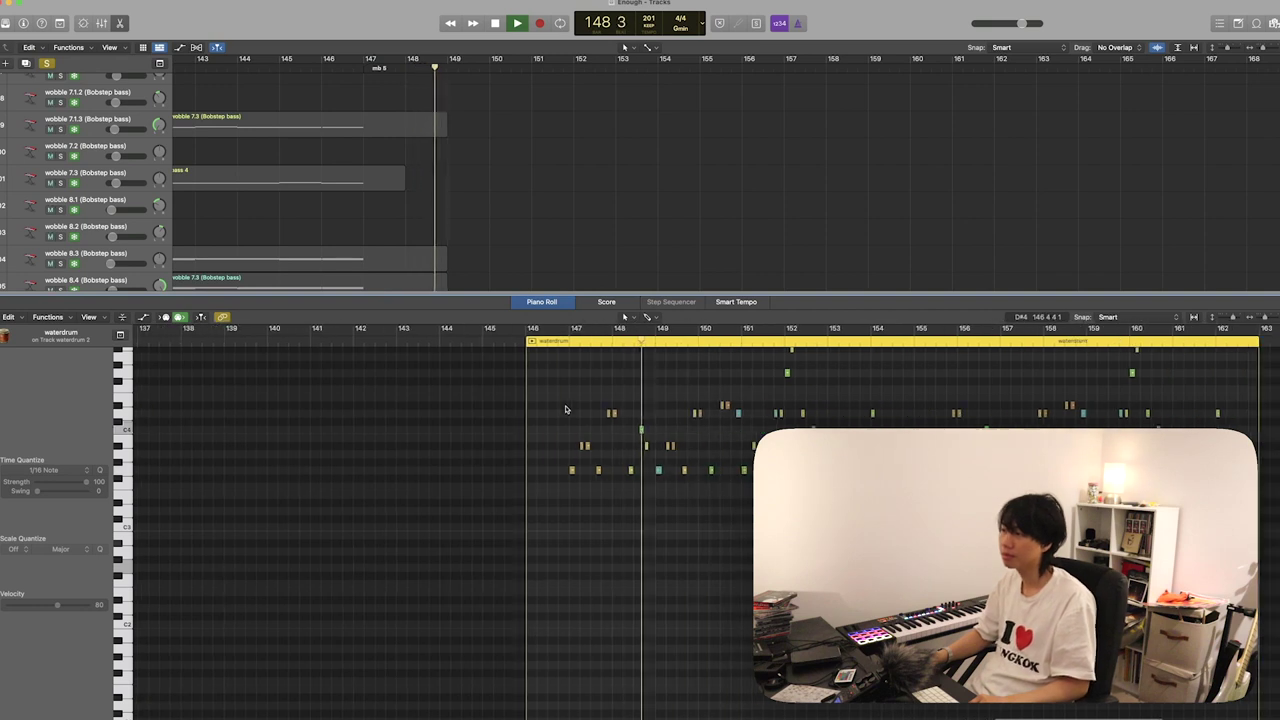
scroll(601, 410, "right", 5)
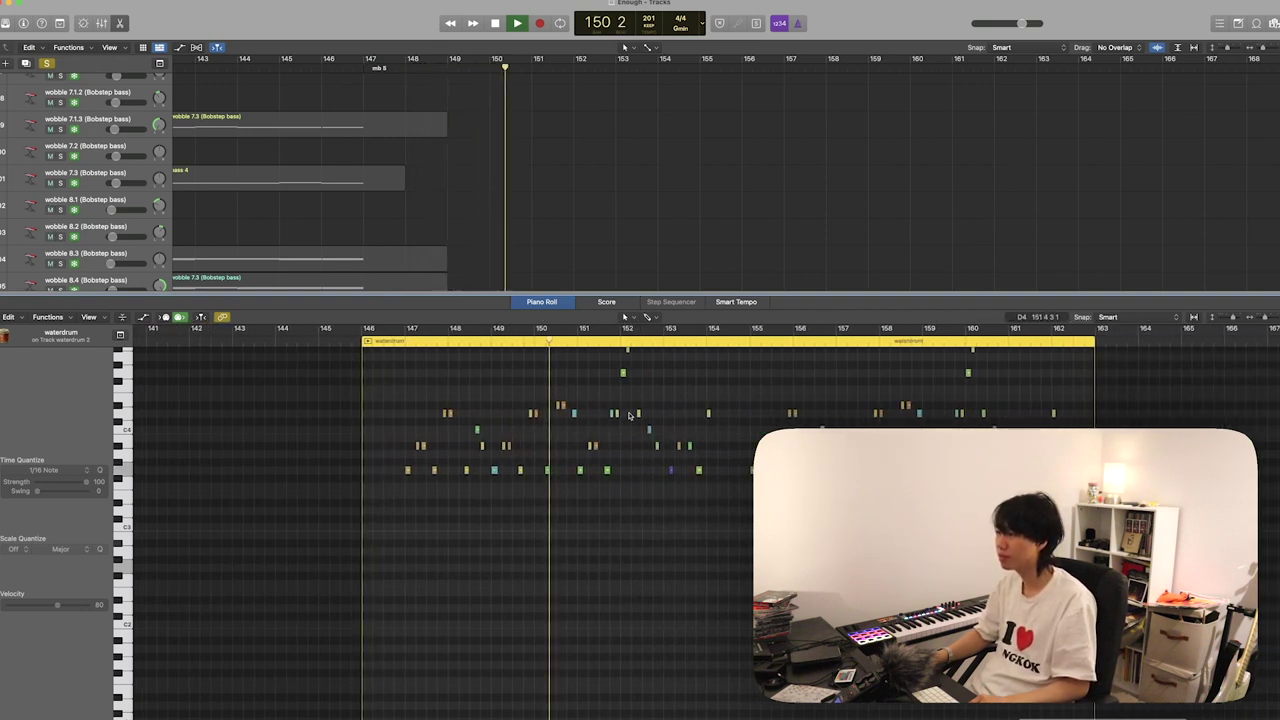
key("space")
key("e")
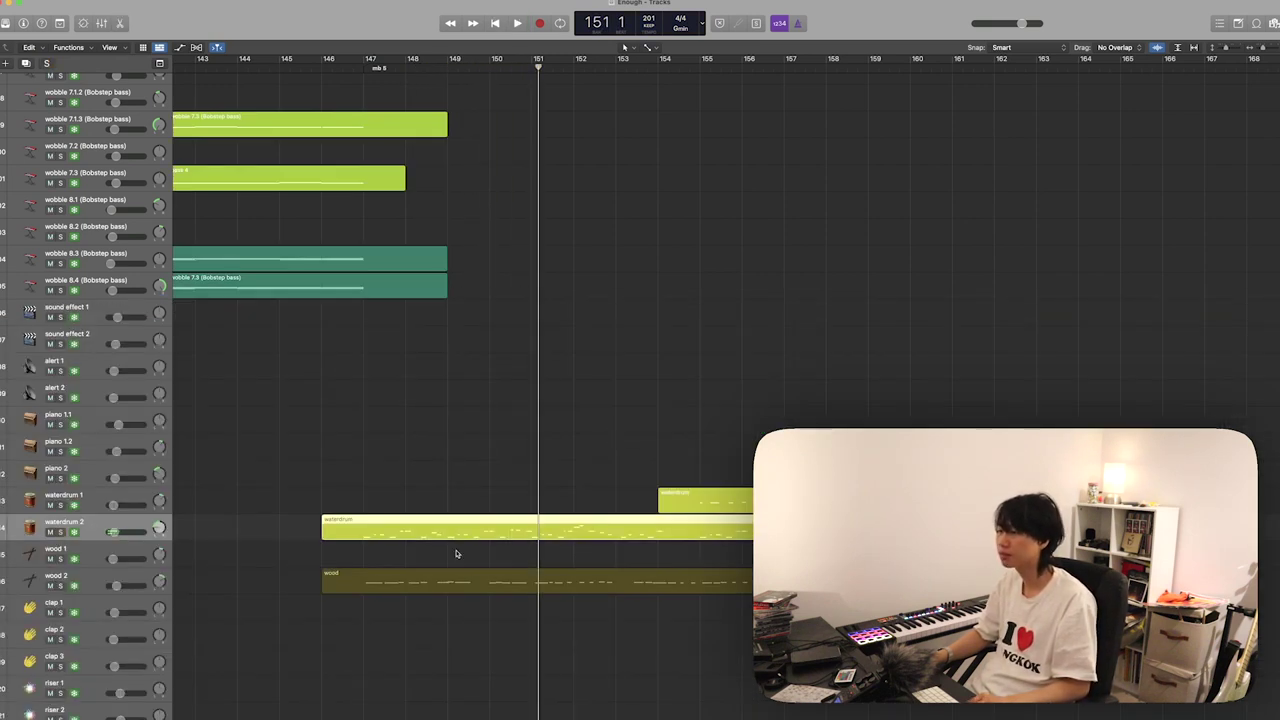
- Solo the wood 2 track, play it from bar 147 to about bar 150, and view its notes in the Piano Roll
left_click(104, 584)
left_click(363, 66)
key("space")
key("s")
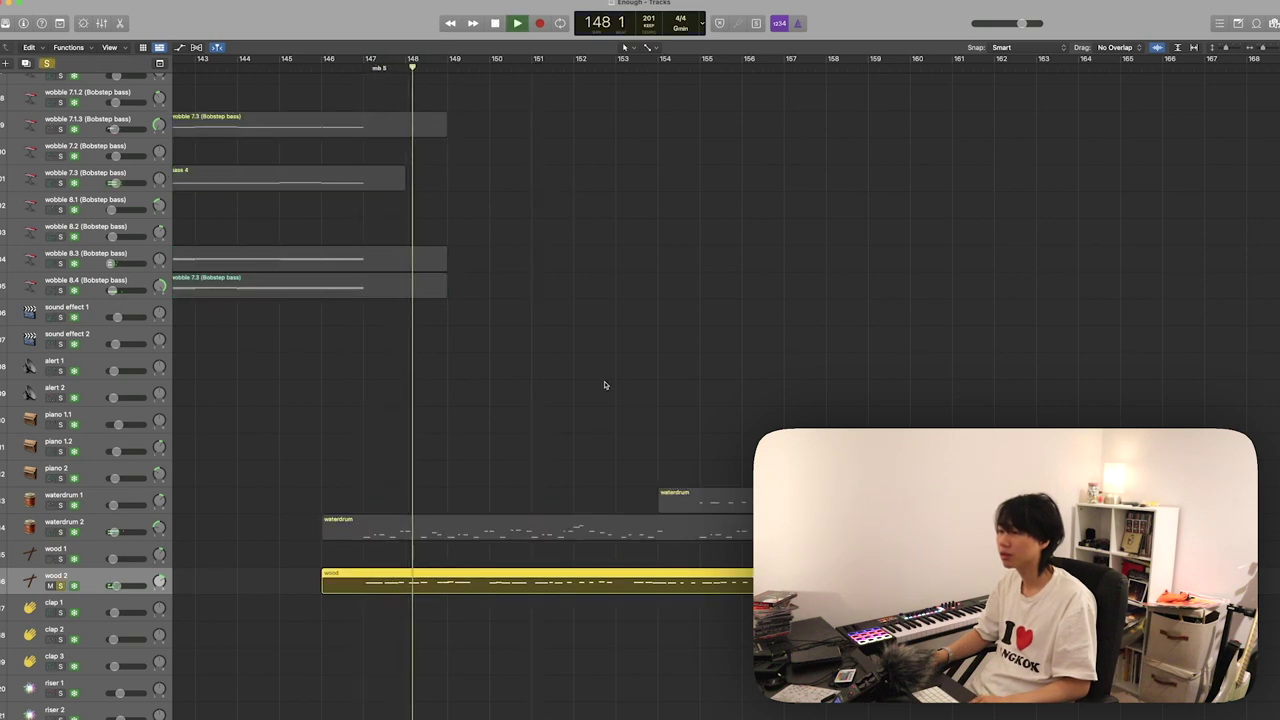
key("e")
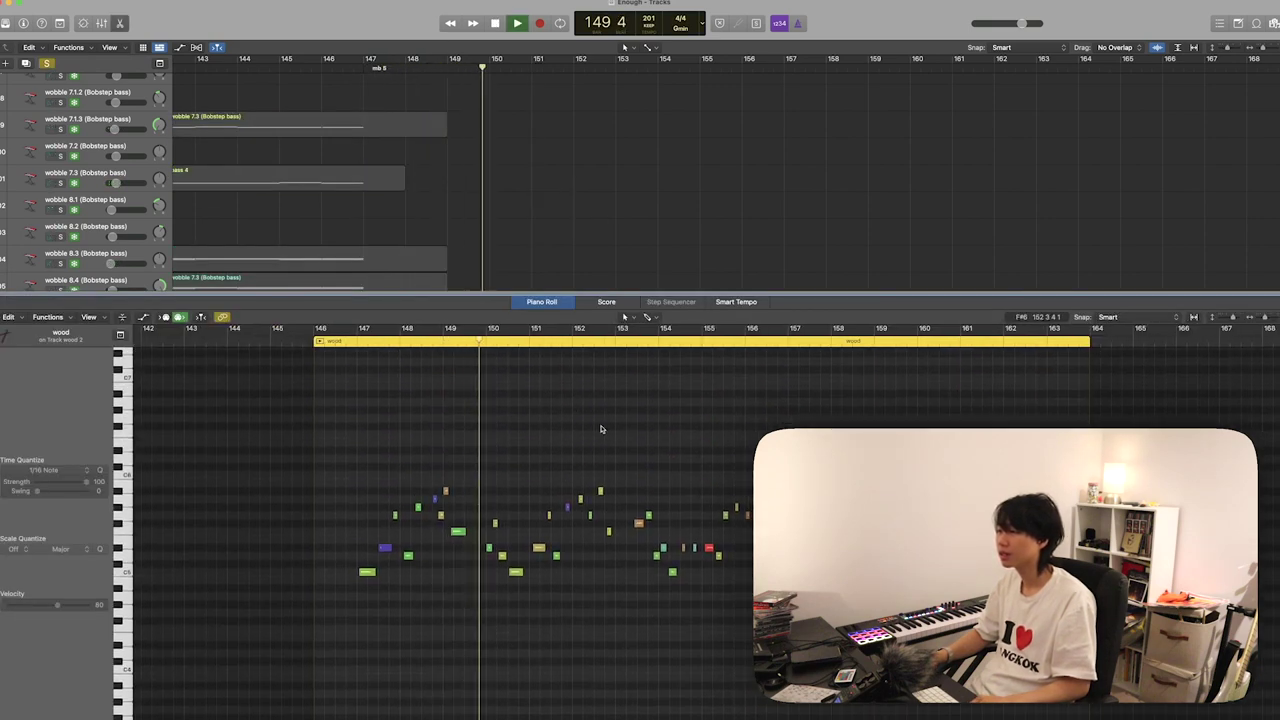
key("e")
key("space")
key("s")
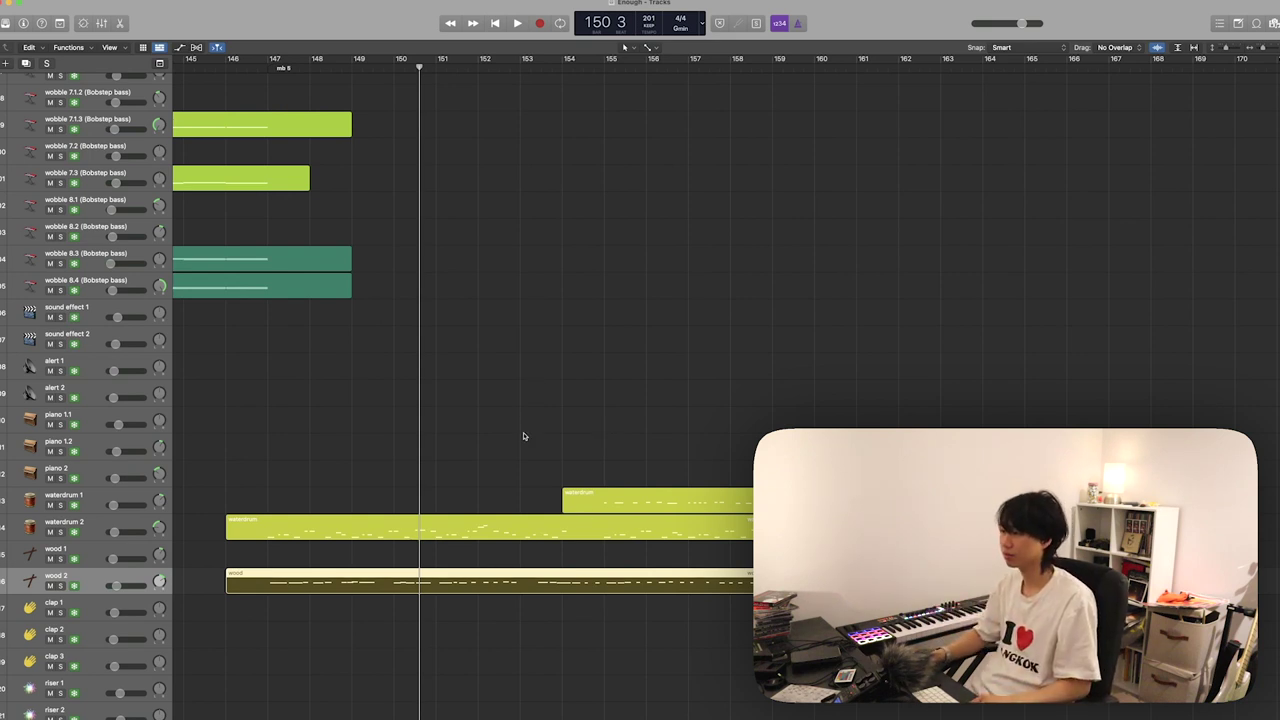
- Play the full mix from about bar 150 to bar 155 while looking over the mk 5 tracks
key("space")
scroll(523, 436, "right", 3)
scroll(523, 436, "down", 5)
scroll(523, 436, "up", 10)
scroll(523, 436, "down", 6)
scroll(523, 436, "right", 3)
scroll(523, 436, "down", 4)
key("space")
- Solo waterdrum 1, set the playhead to bar 155, and inspect its region's notes in the Piano Roll
left_click(92, 334)
key("s")
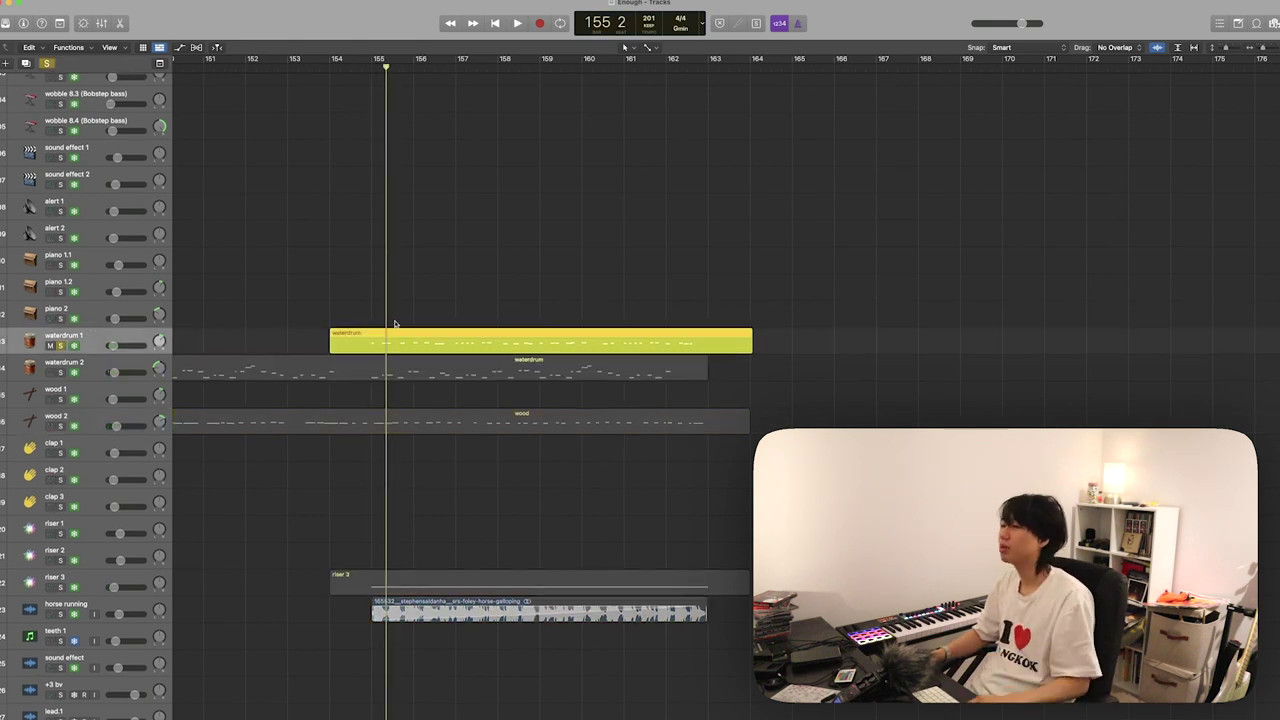
left_click(392, 66)
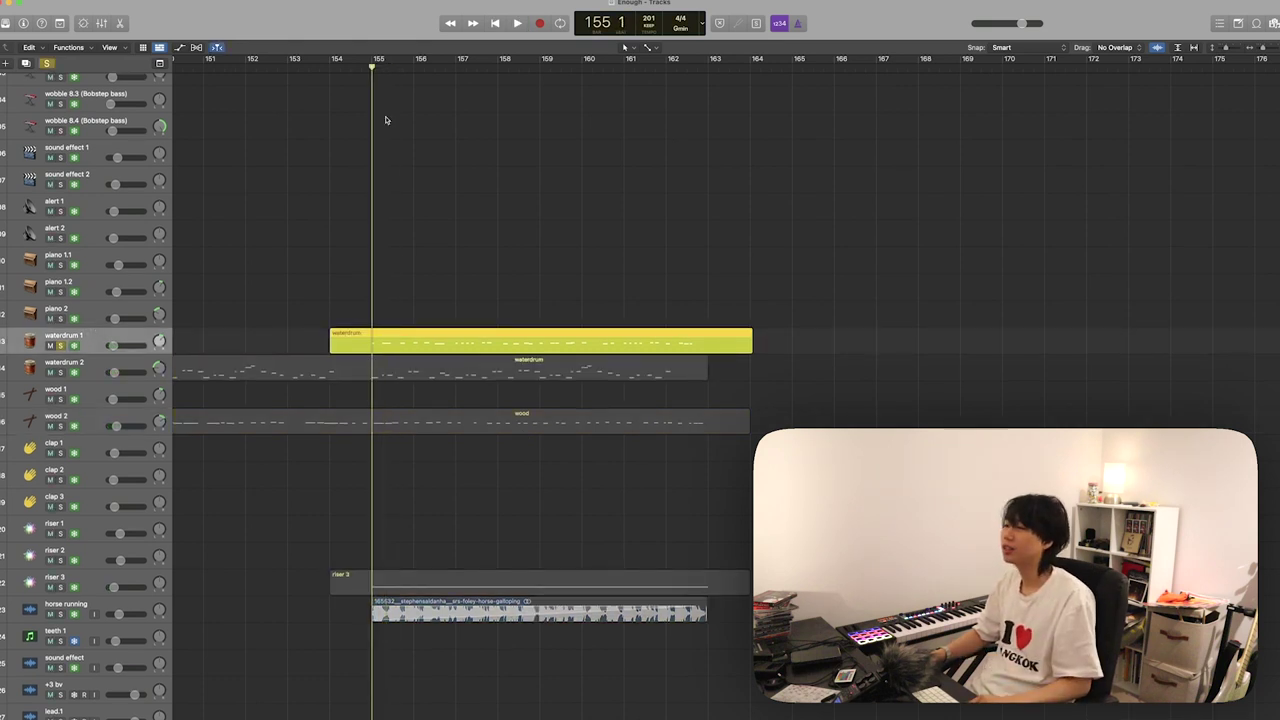
double_click(430, 344)
scroll(626, 555, "left", 3)
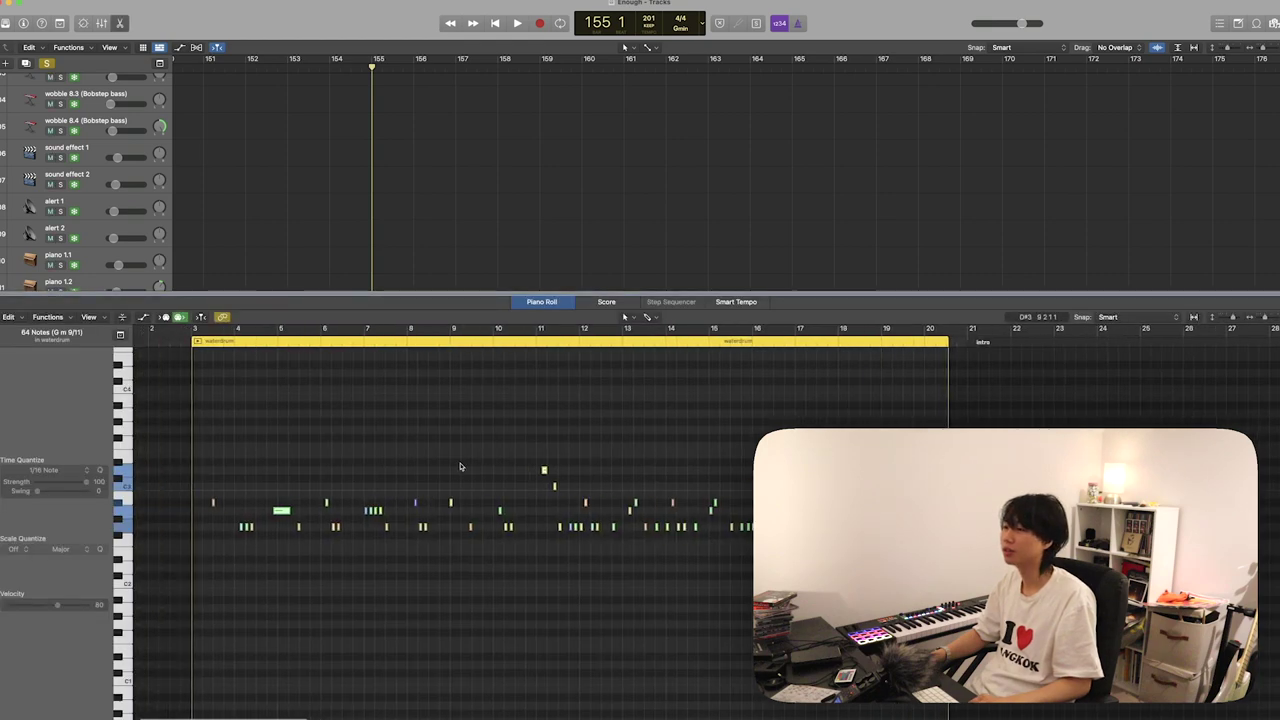
key("e")
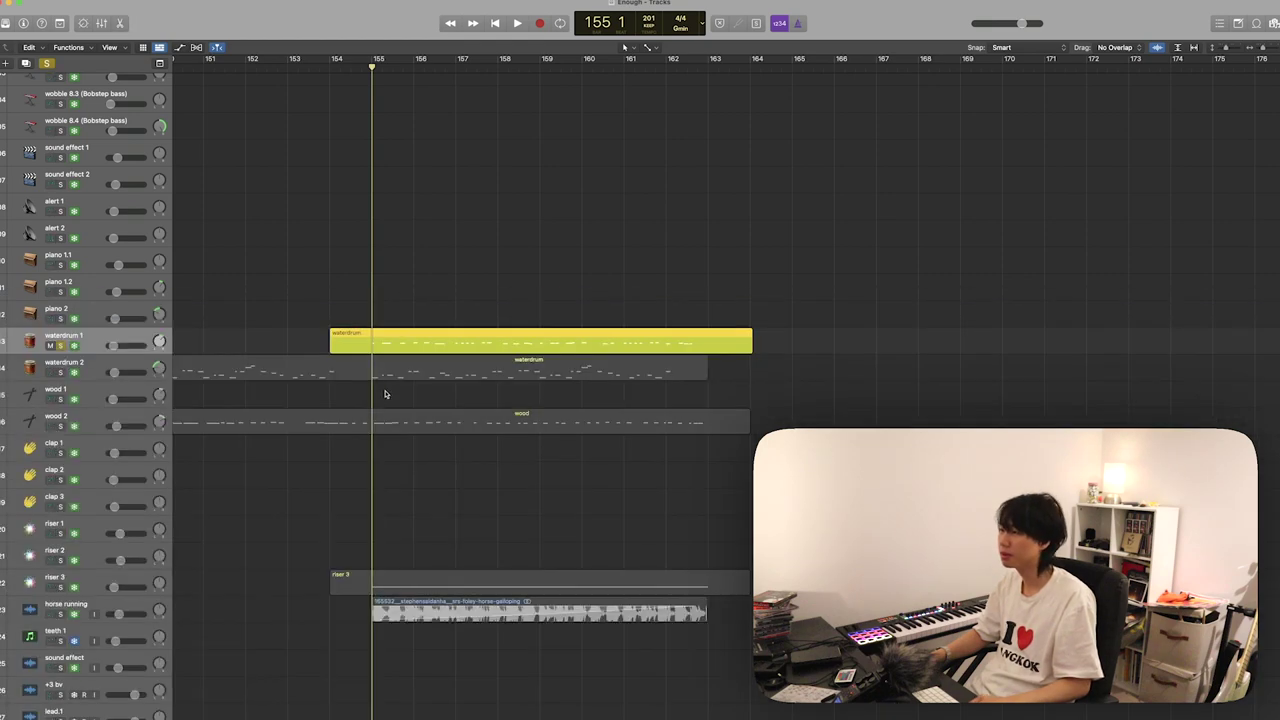
- Play waterdrum 1 soloed from bar 155 to about bar 160 with its notes shown in the Piano Roll
key("e")
key("space")
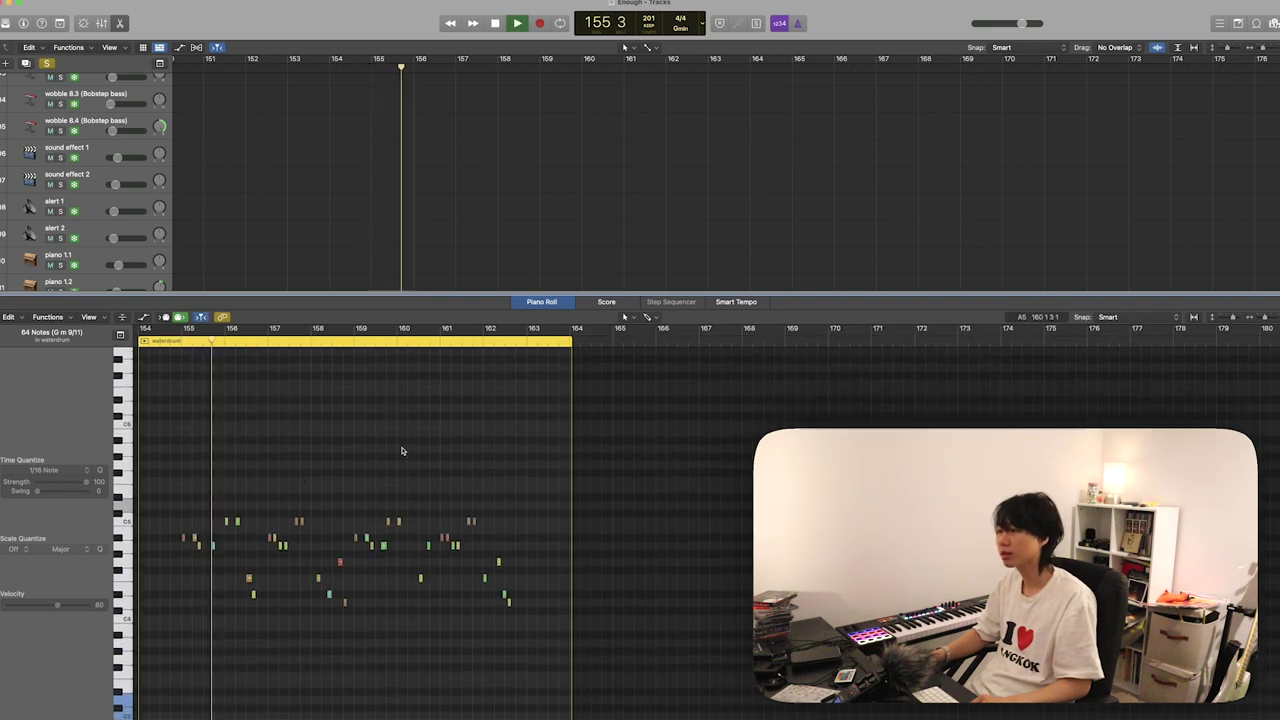
scroll(402, 451, "left", 4)
scroll(402, 451, "up", 1)
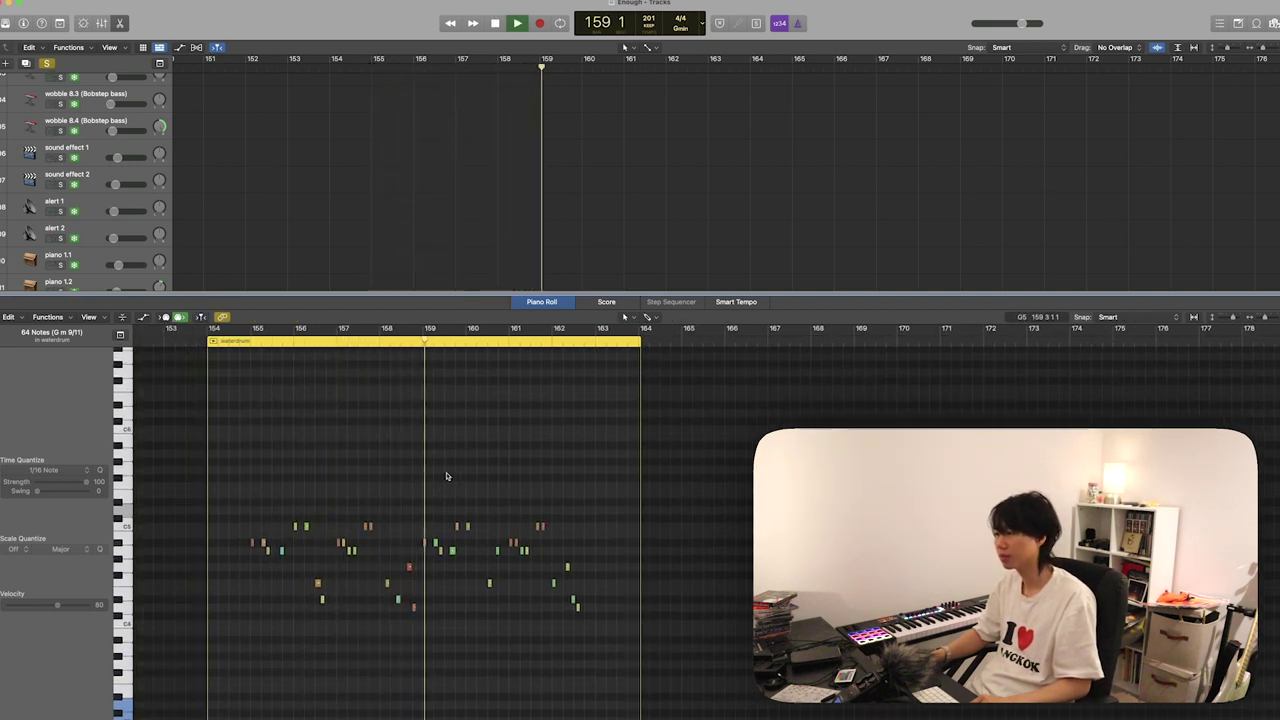
scroll(447, 476, "right", 1)
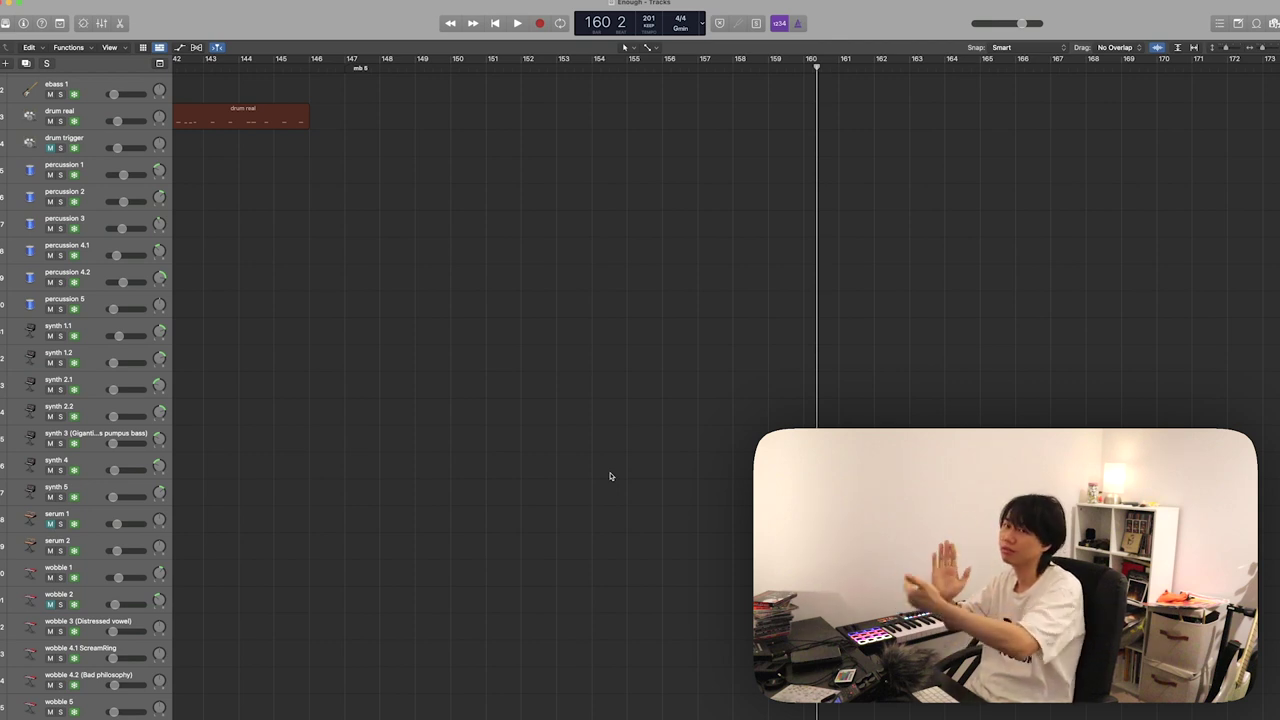
- Solo the riser 3 track and play it from about bar 155 to bar 163
scroll(610, 476, "down", 15)
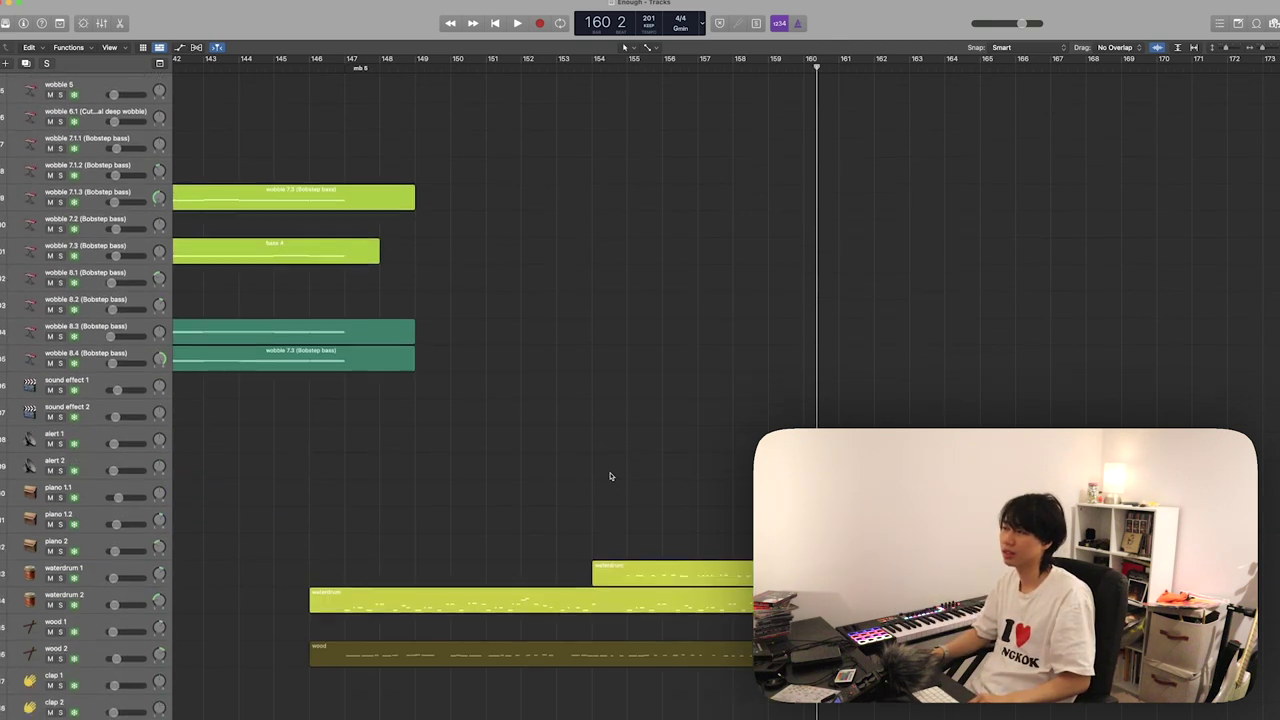
left_click(618, 64)
left_click(644, 64)
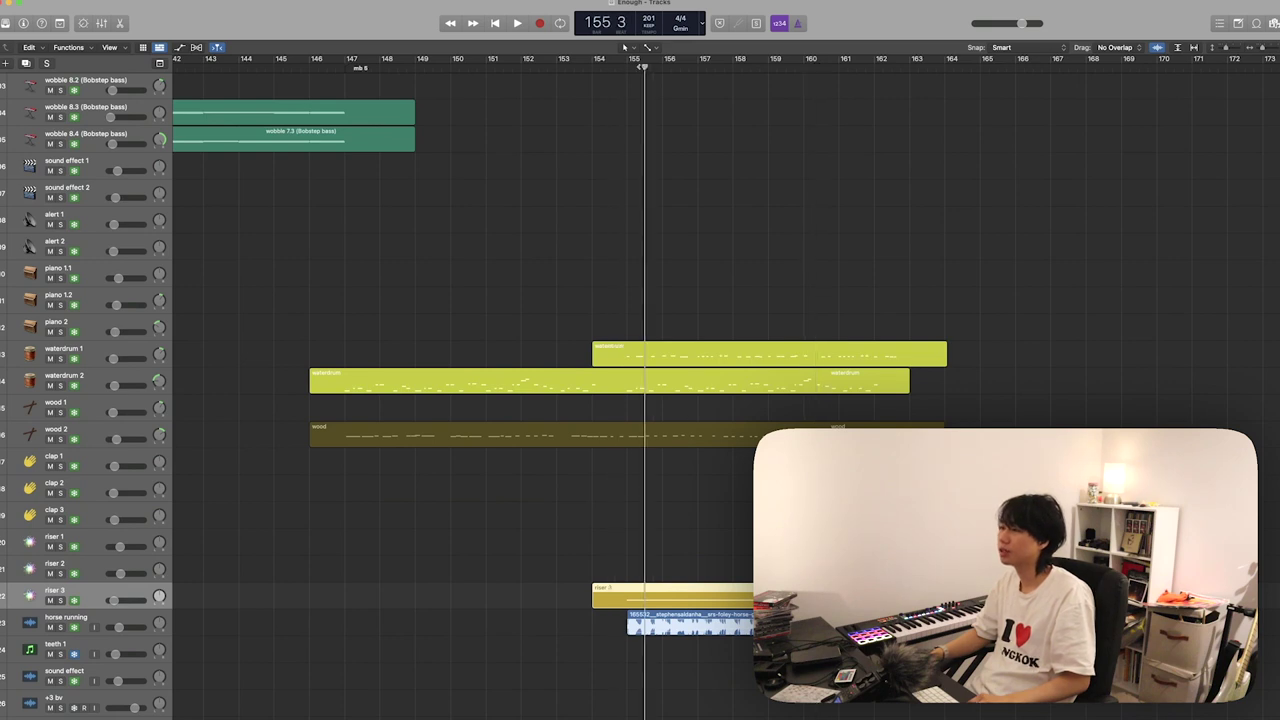
key("s")
key("space")
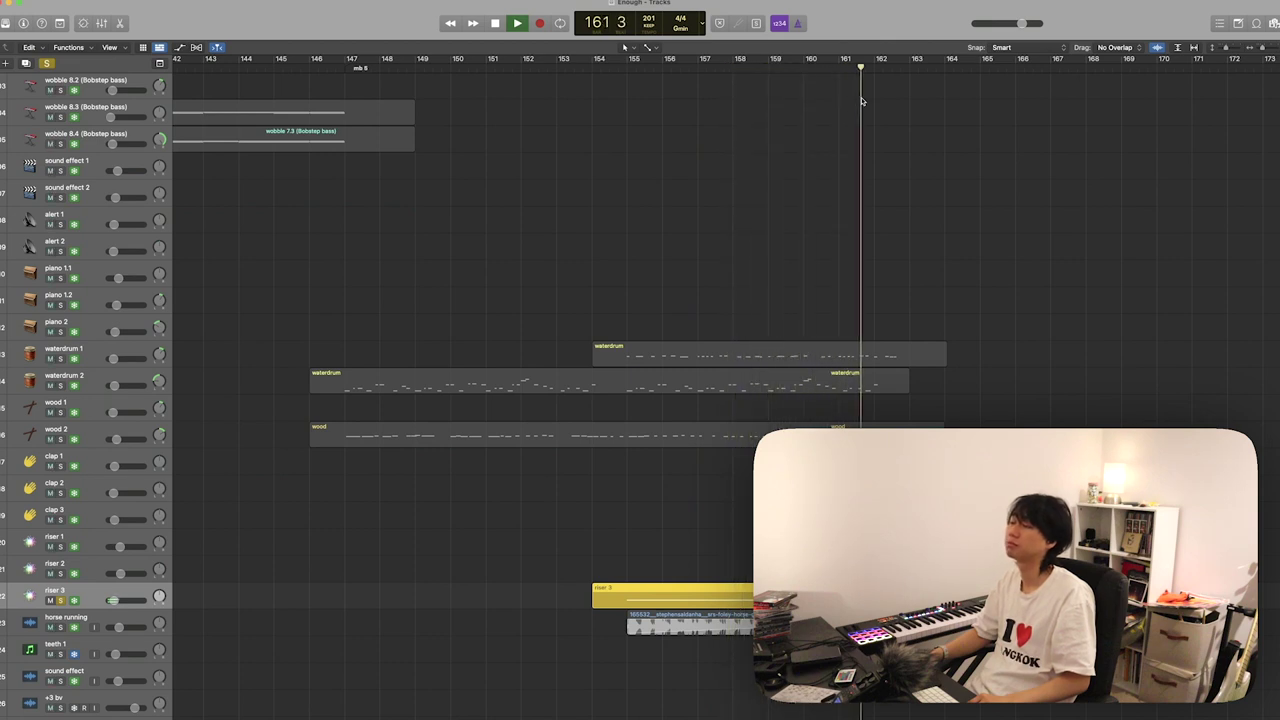
key("space")
- Solo the horse running track and play its galloping sample from bar 155 to about bar 162
scroll(864, 110, "down", 5)
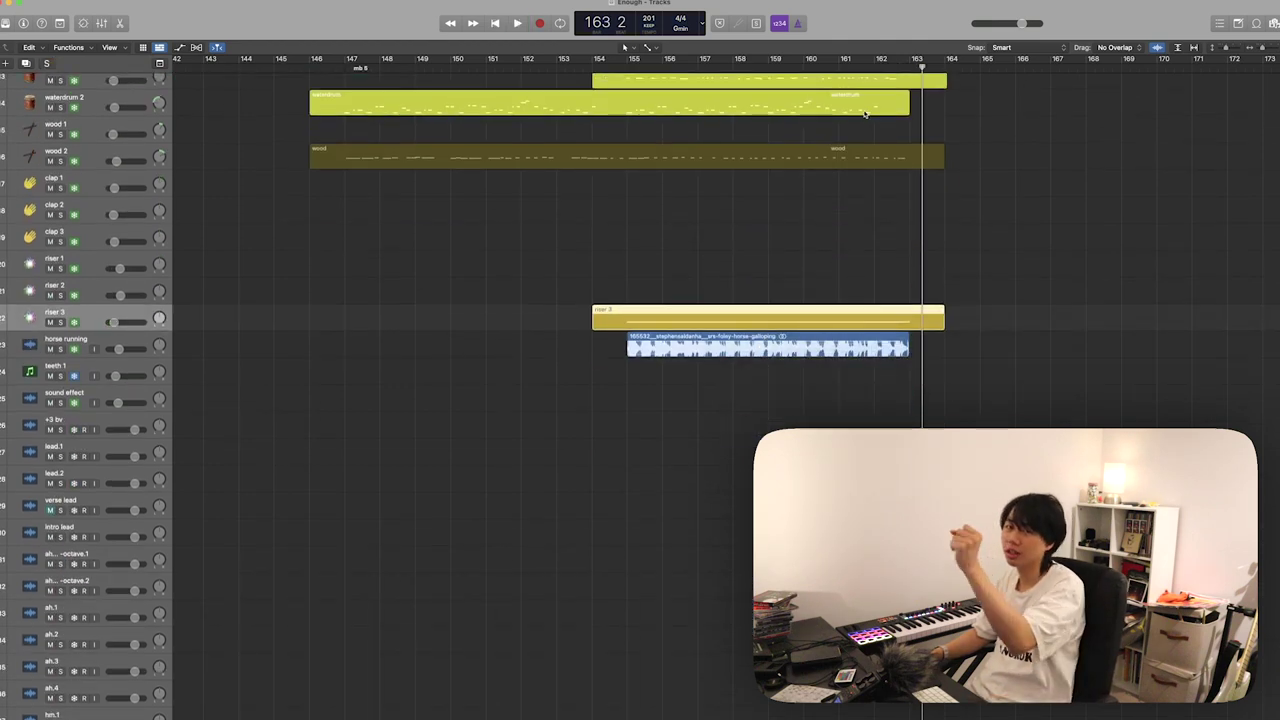
left_click(628, 64)
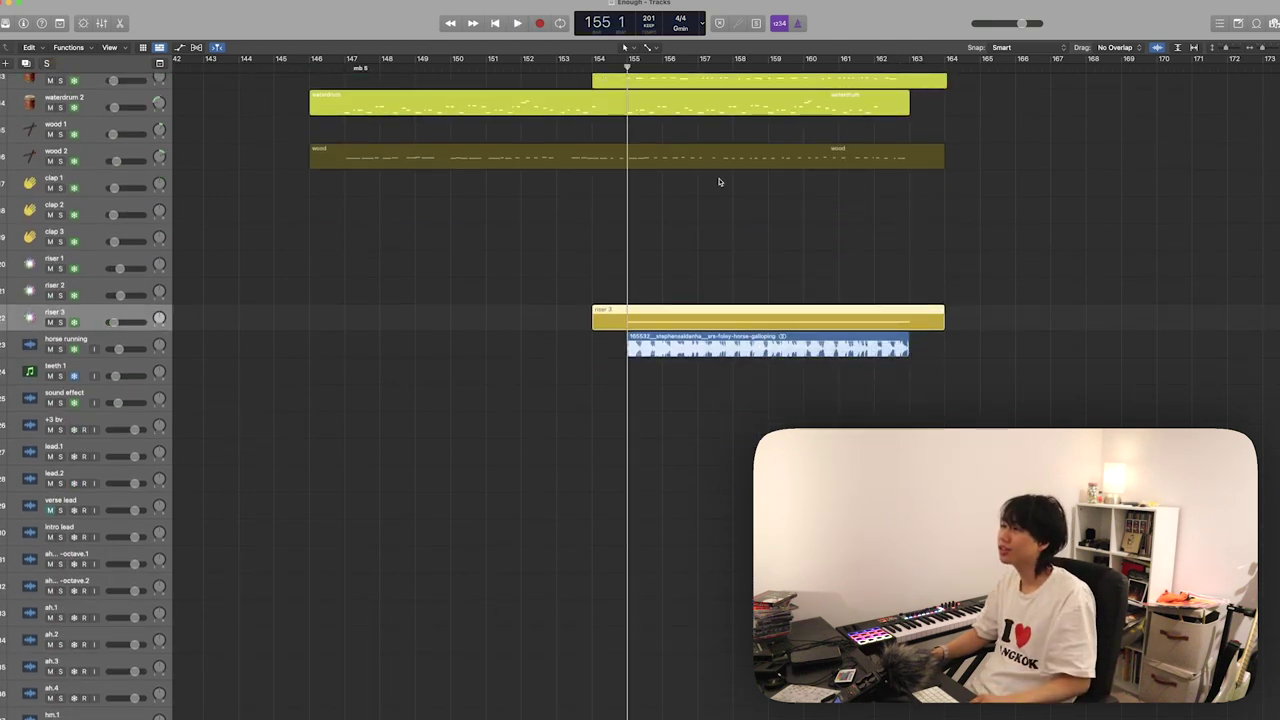
scroll(718, 182, "down", 5)
scroll(718, 182, "up", 10)
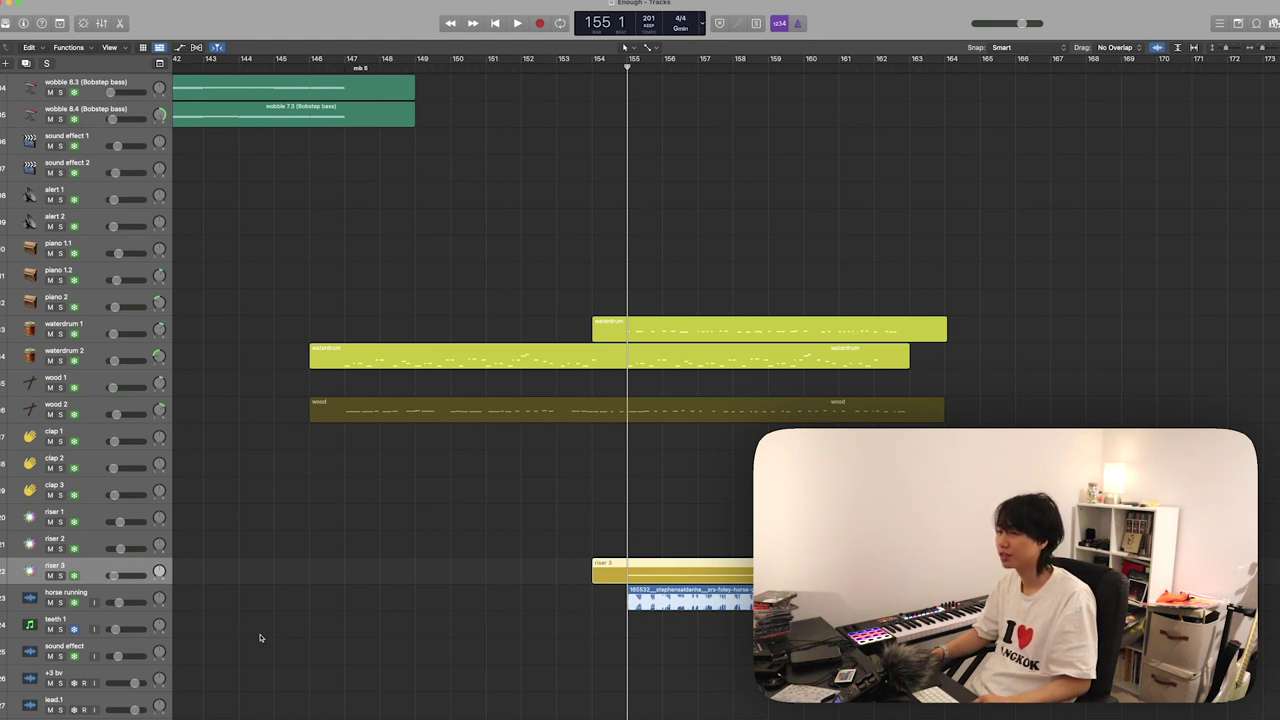
left_click(145, 602)
key("s")
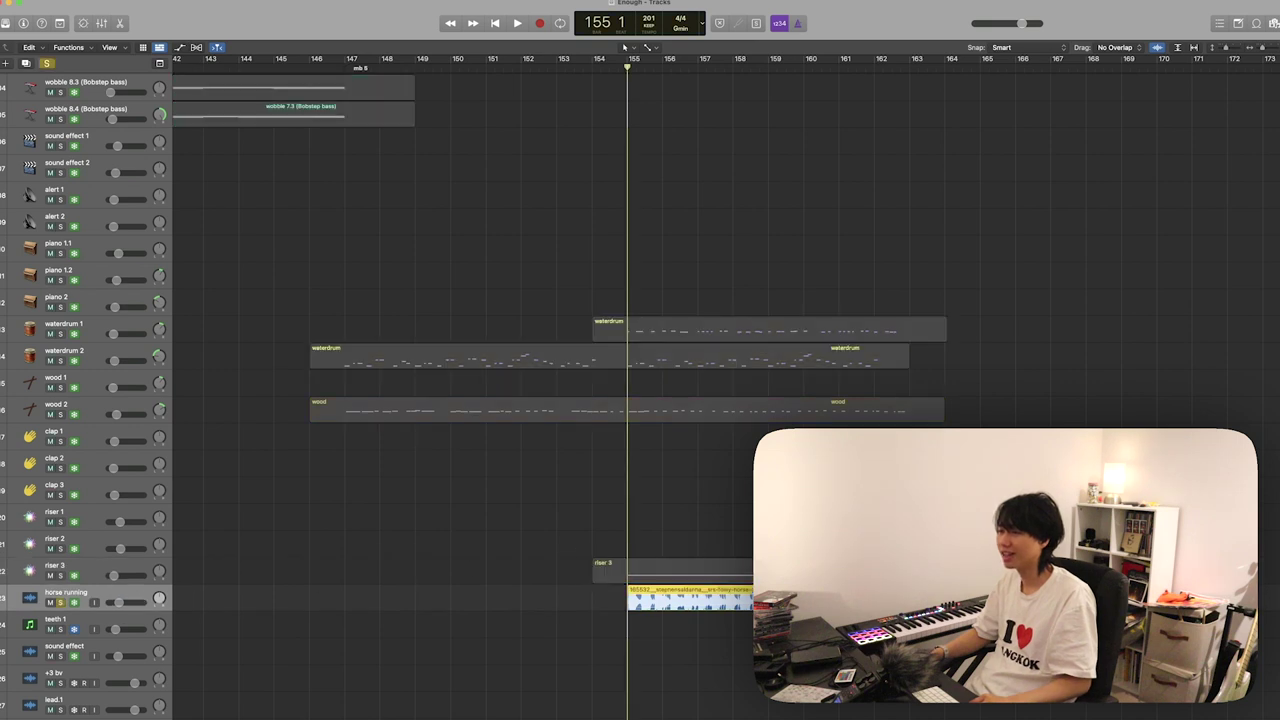
key("space")
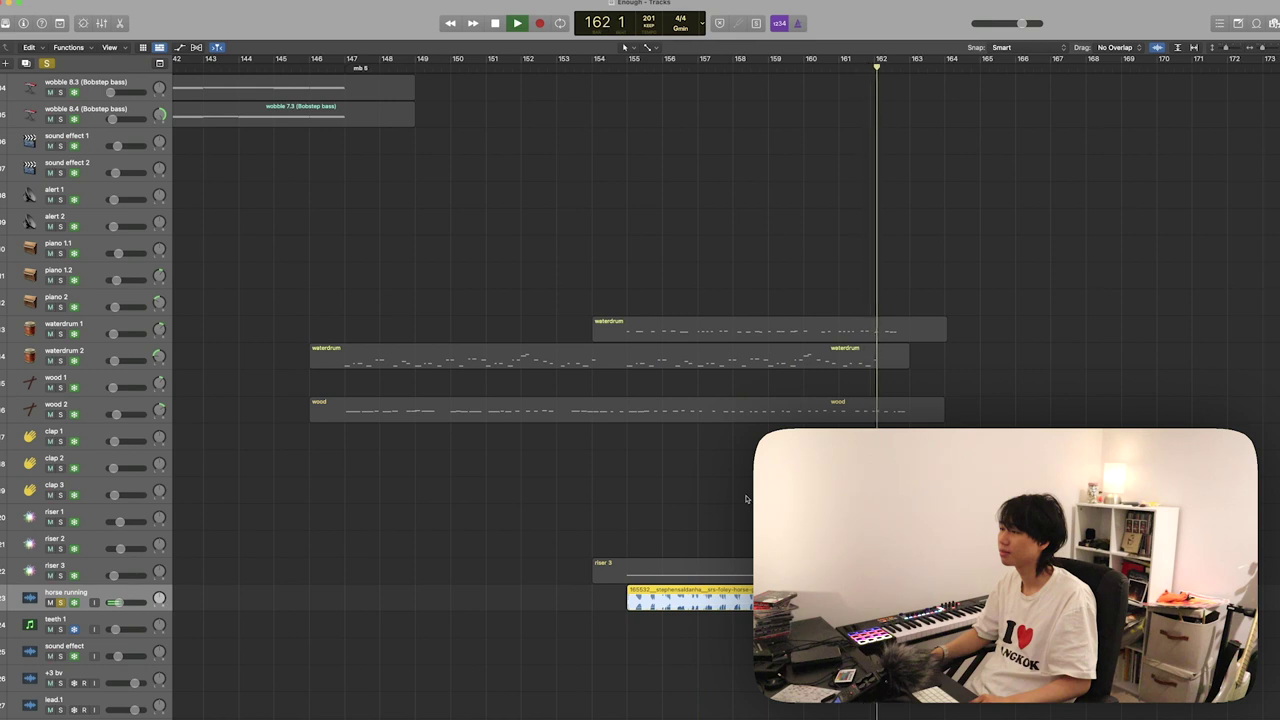
key("space")
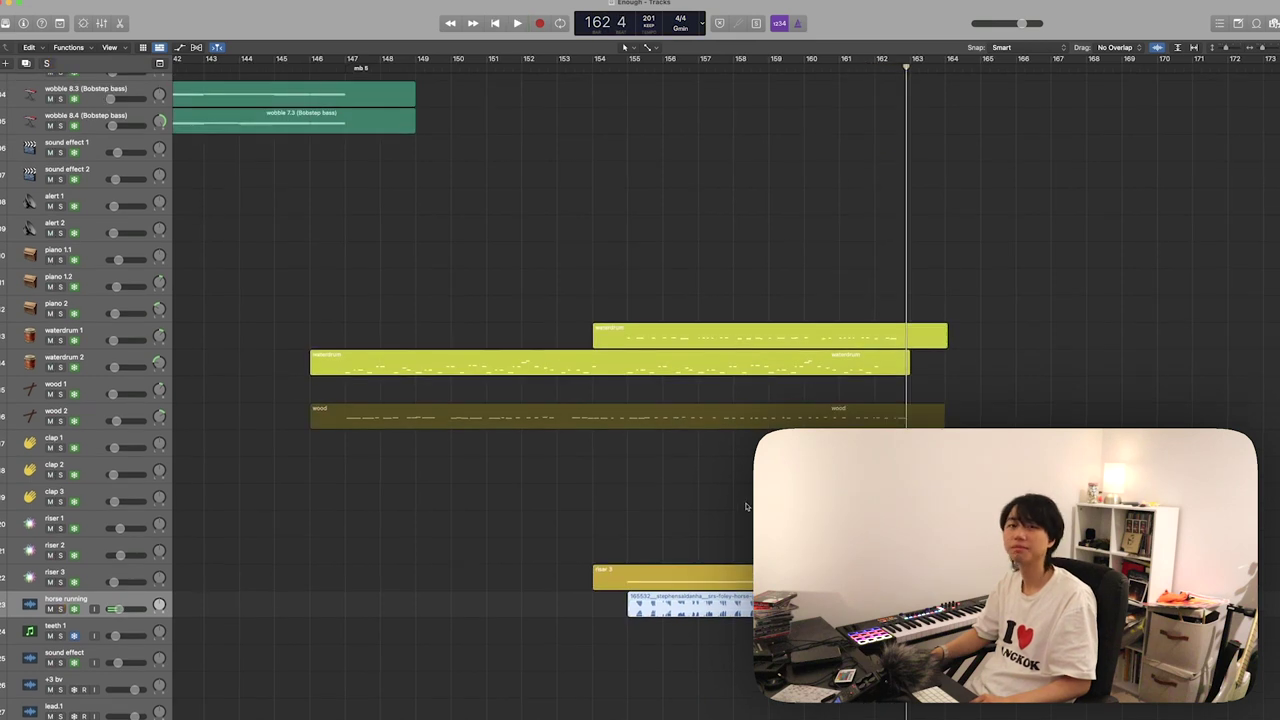
- Play all mk 5 layers together from about bar 155 to bar 163 while looking over the guitar 11 and percussion tracks
scroll(650, 250, "up", 1)
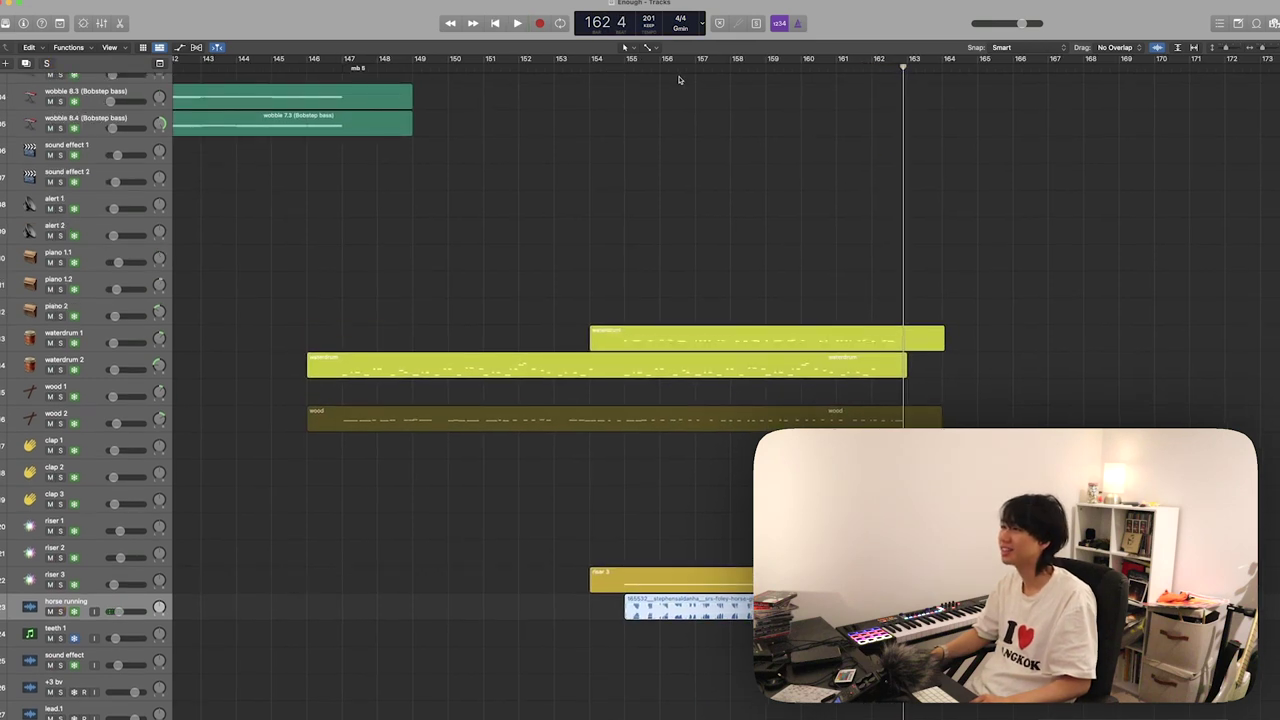
key("space")
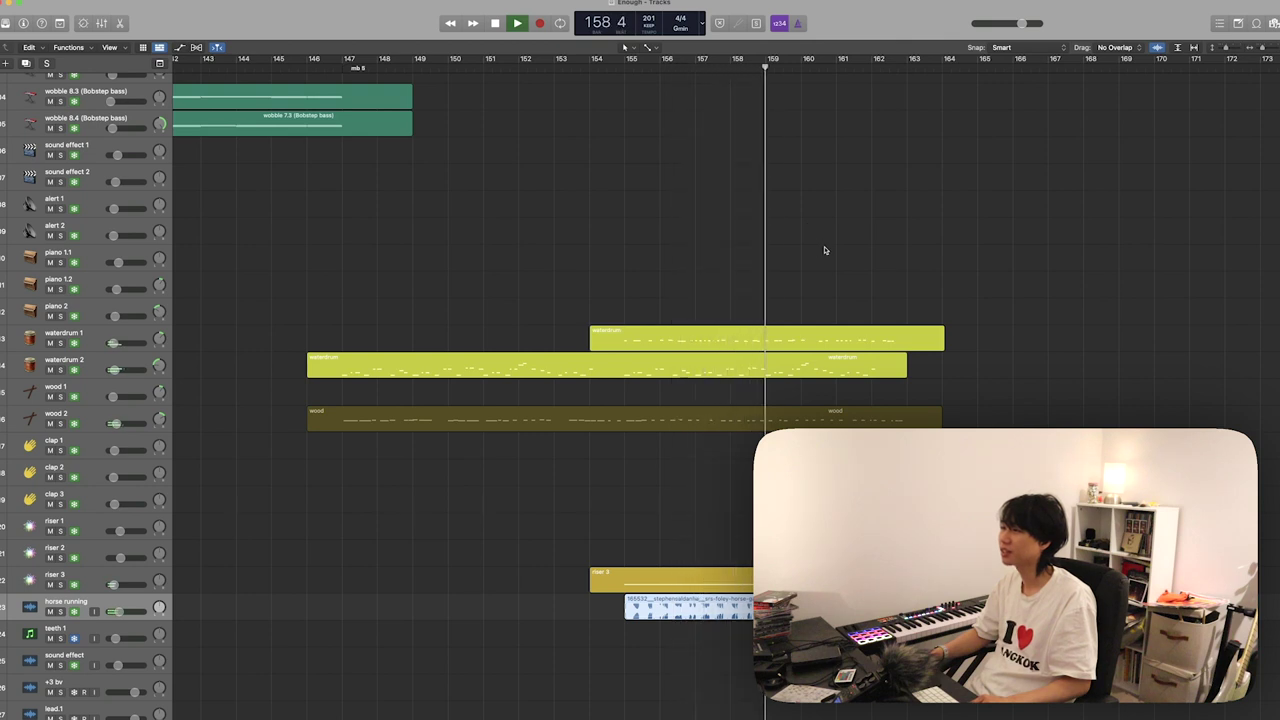
scroll(825, 250, "right", 5)
scroll(825, 250, "up", 3)
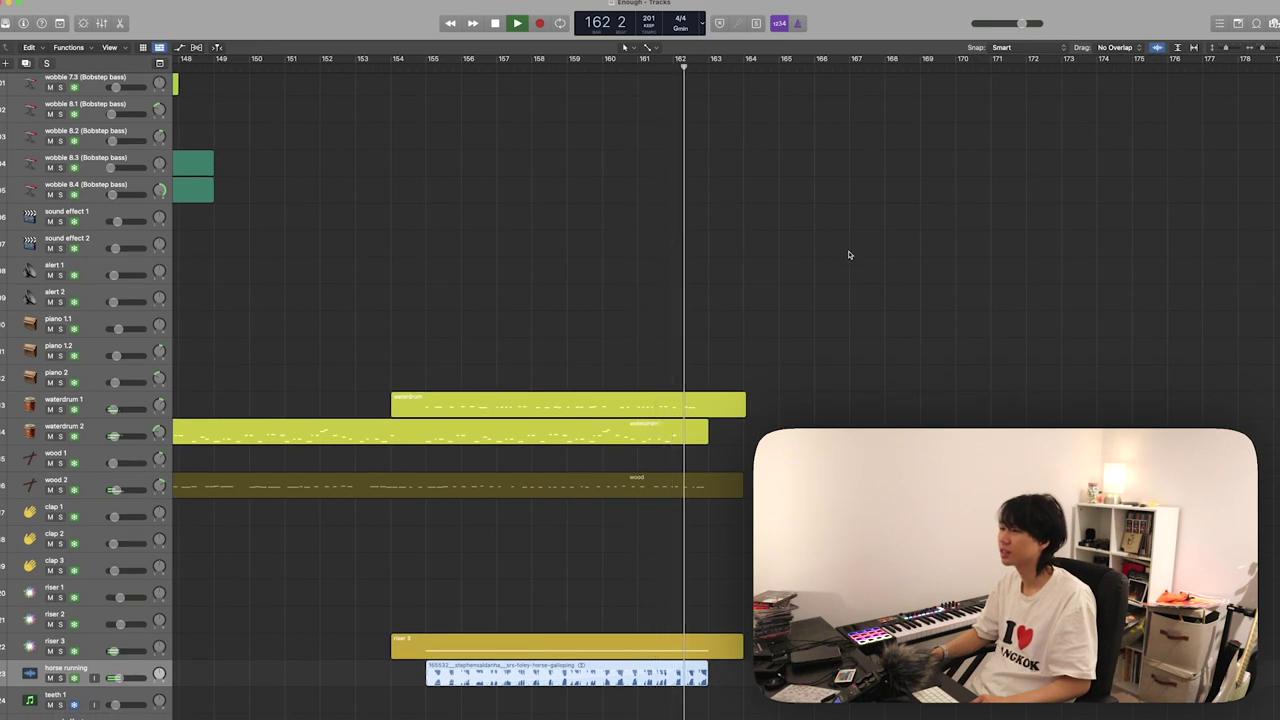
scroll(848, 254, "down", 15)
key("space")
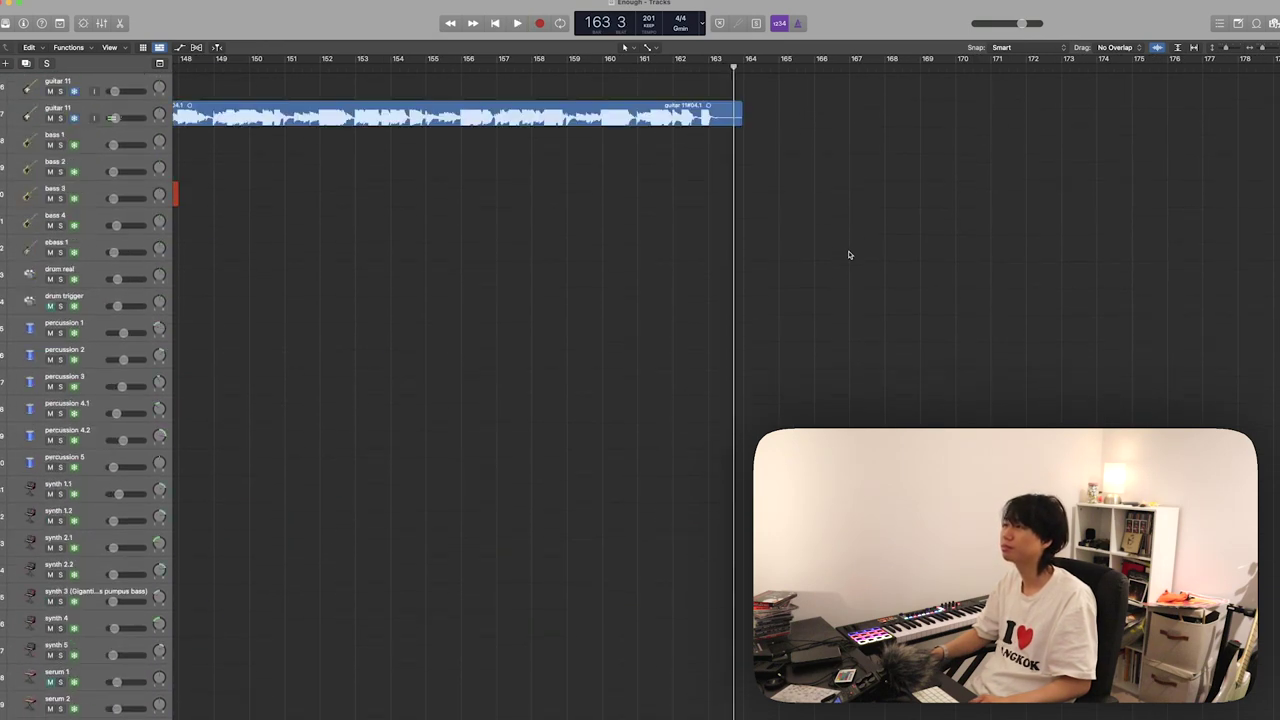
- Look over the wobble, riser, horse running and guitar tracks around the mk 5 section up to bar 163
key("super+Left")
scroll(848, 254, "up", 15)
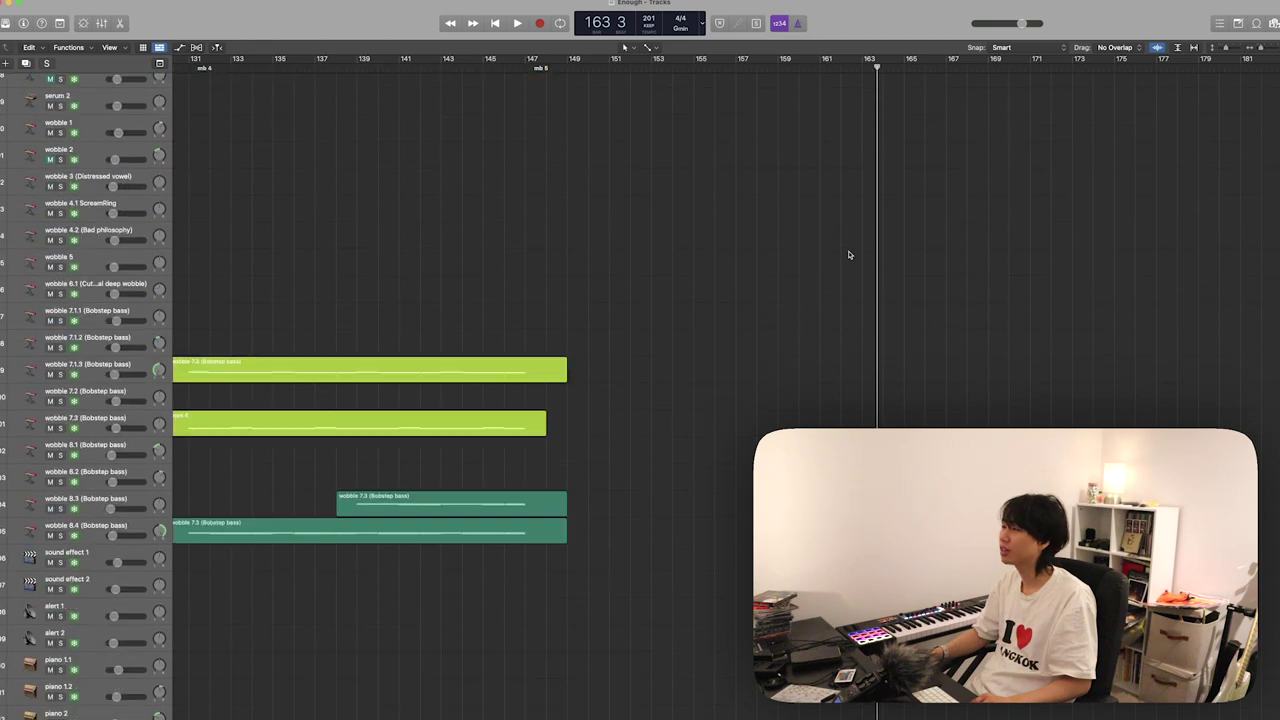
scroll(848, 254, "down", 3)
key("super+Right")
key("super+Right")
key("super+Right")
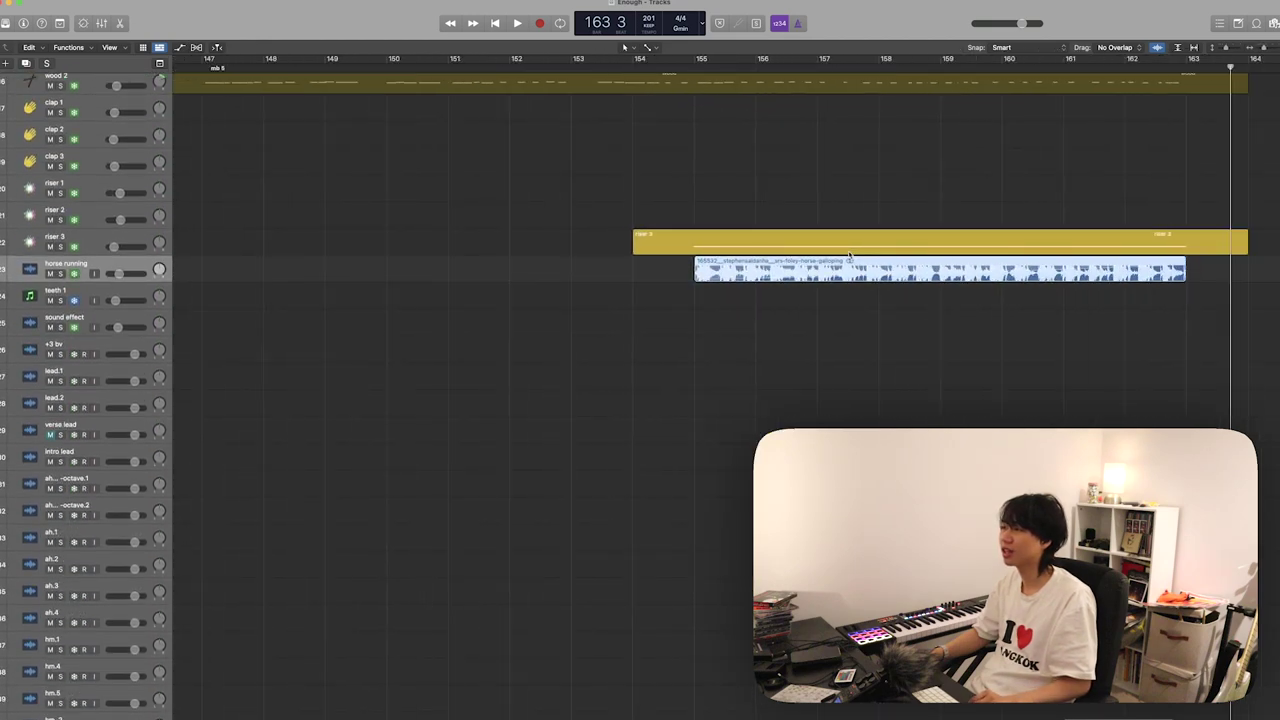
key("super+Left")
scroll(848, 254, "down", 15)
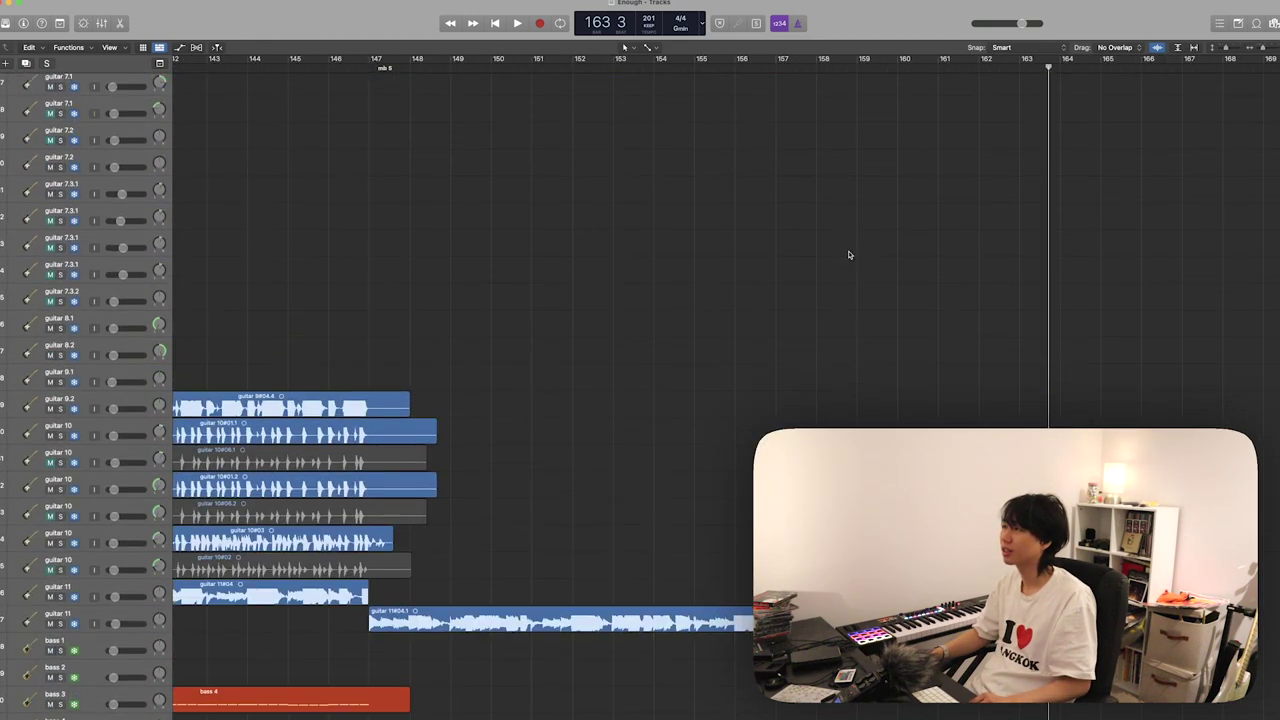
- Examine the arrangement of the whole song, surveying the regions from the upper tracks down through the guitar and bass tracks
scroll(848, 254, "up", 5)
key("super+Left")
key("super+Left")
scroll(848, 254, "down", 10)
scroll(848, 254, "up", 20)
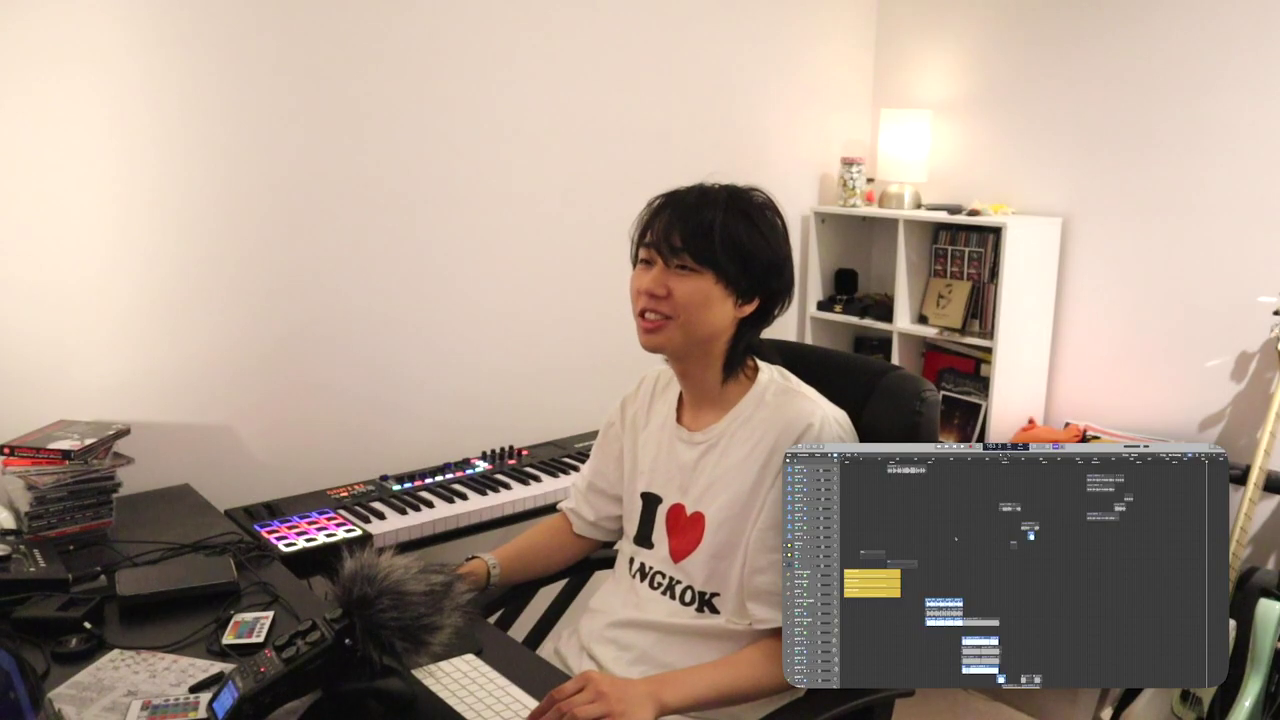
scroll(848, 254, "down", 10)
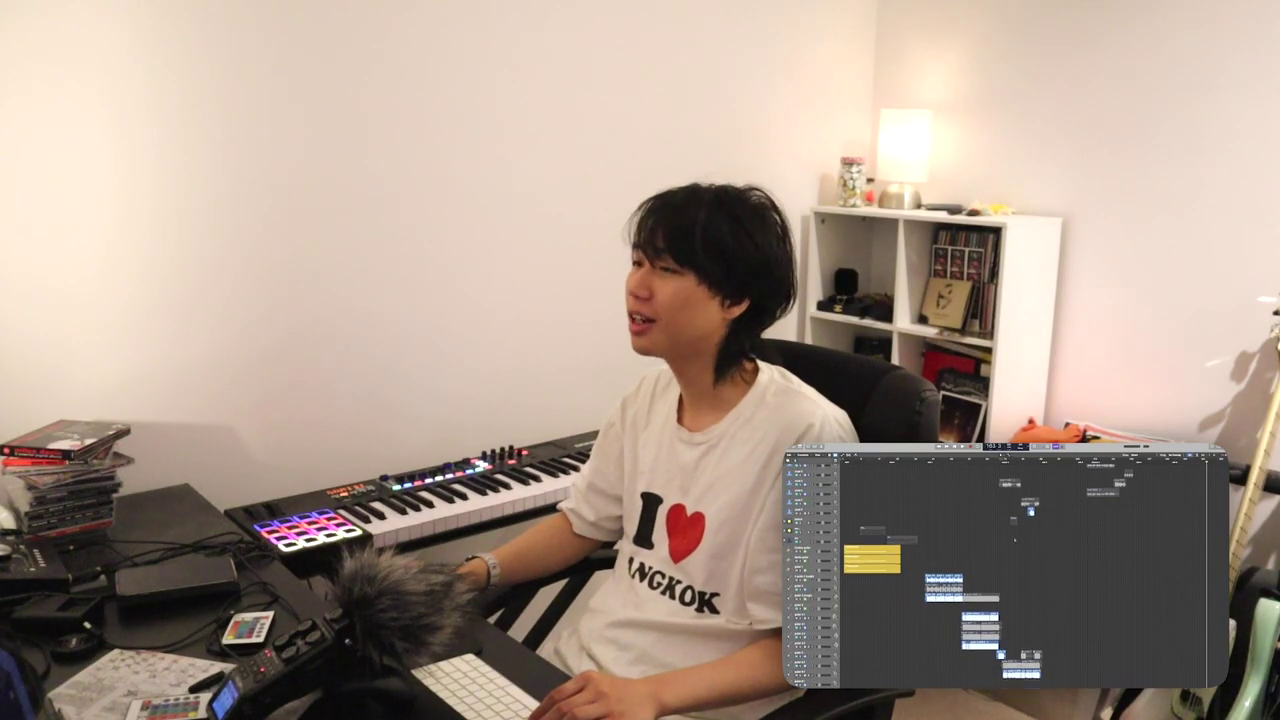
scroll(1015, 539, "down", 10)
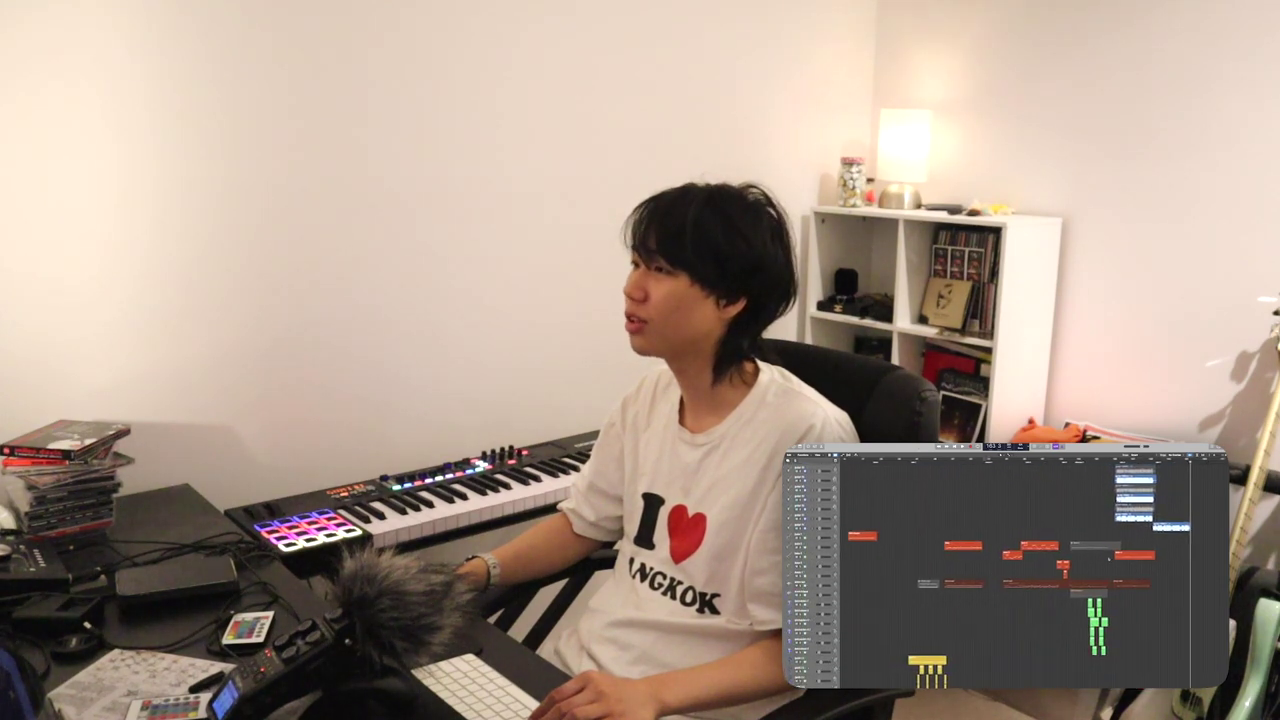